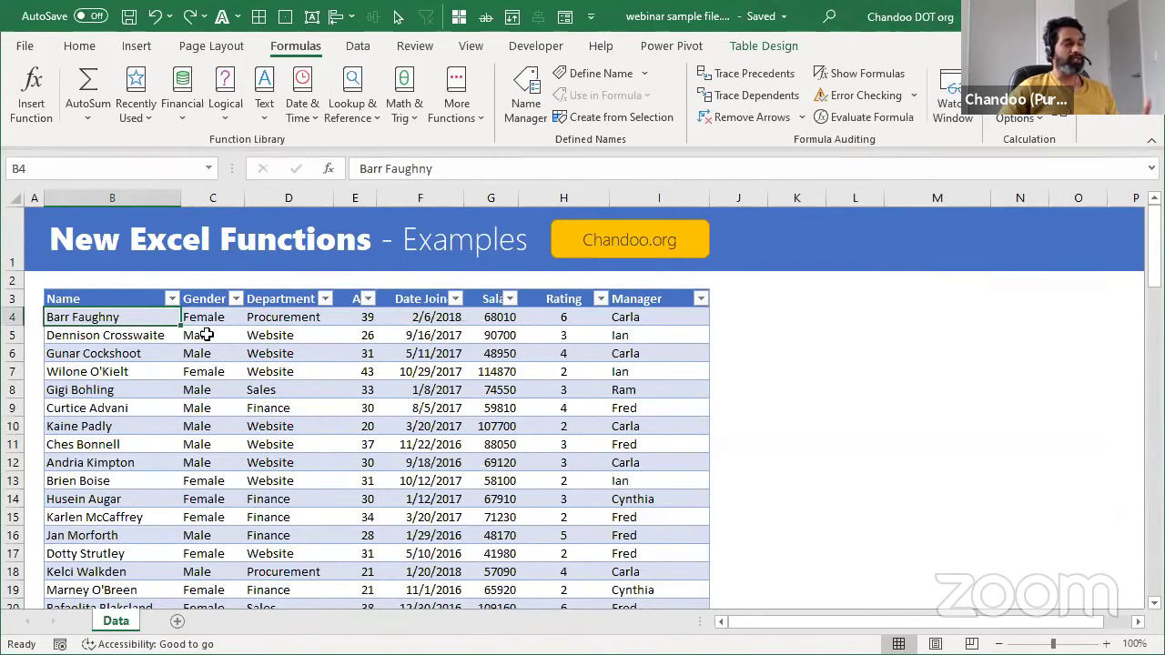
Step: Turn off the employee table's header filter arrows with Ctrl+Shift+L
left_click(81, 47)
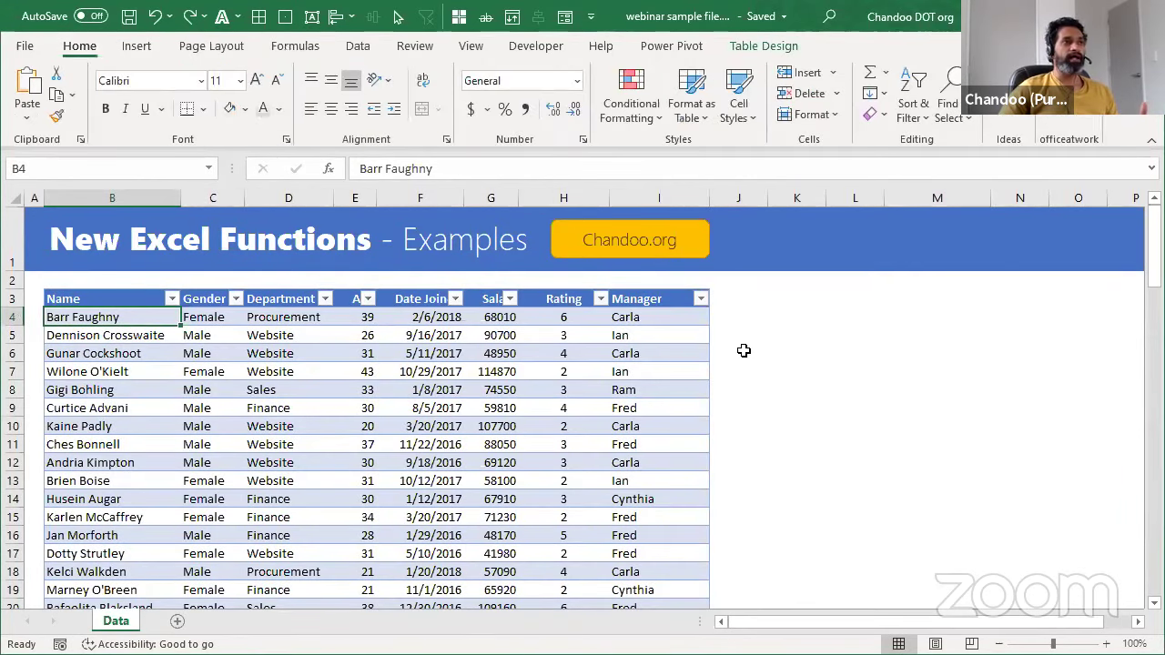
scroll(360, 386, "down", 2)
scroll(224, 368, "up", 2)
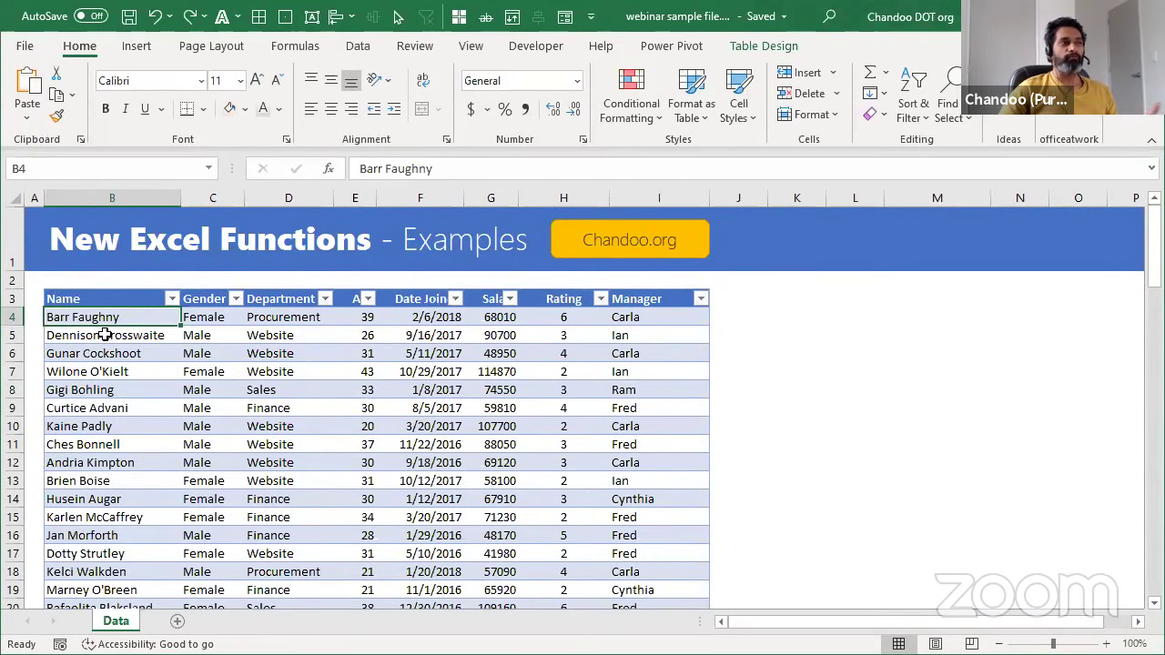
left_click(221, 320)
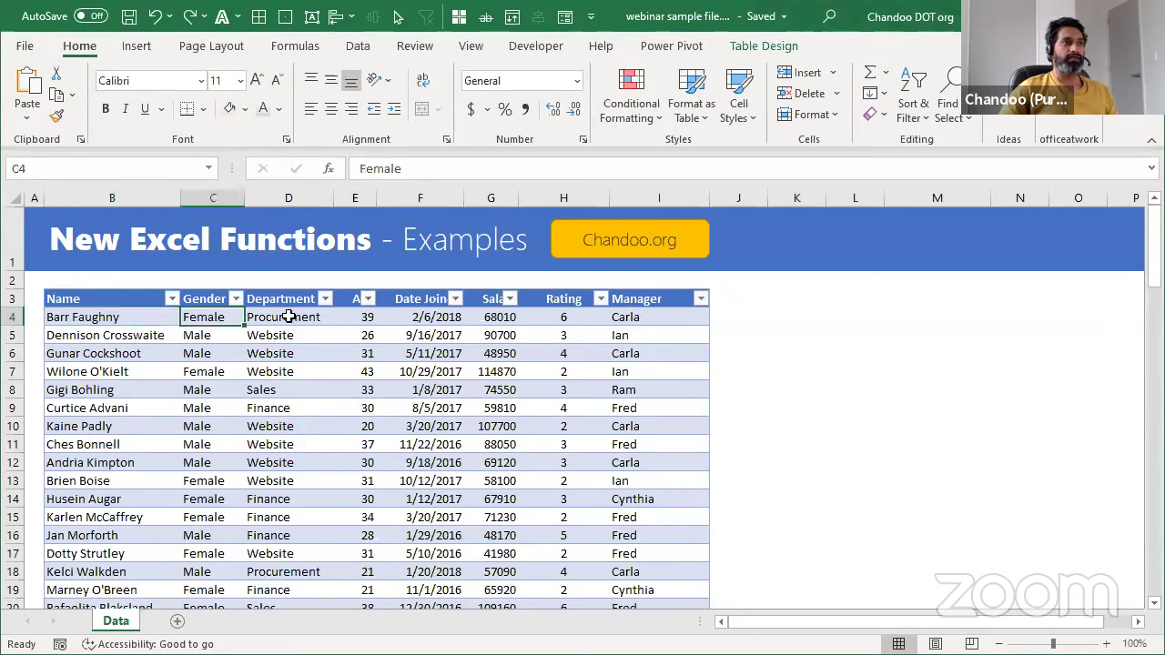
left_click(288, 317)
left_click(363, 317)
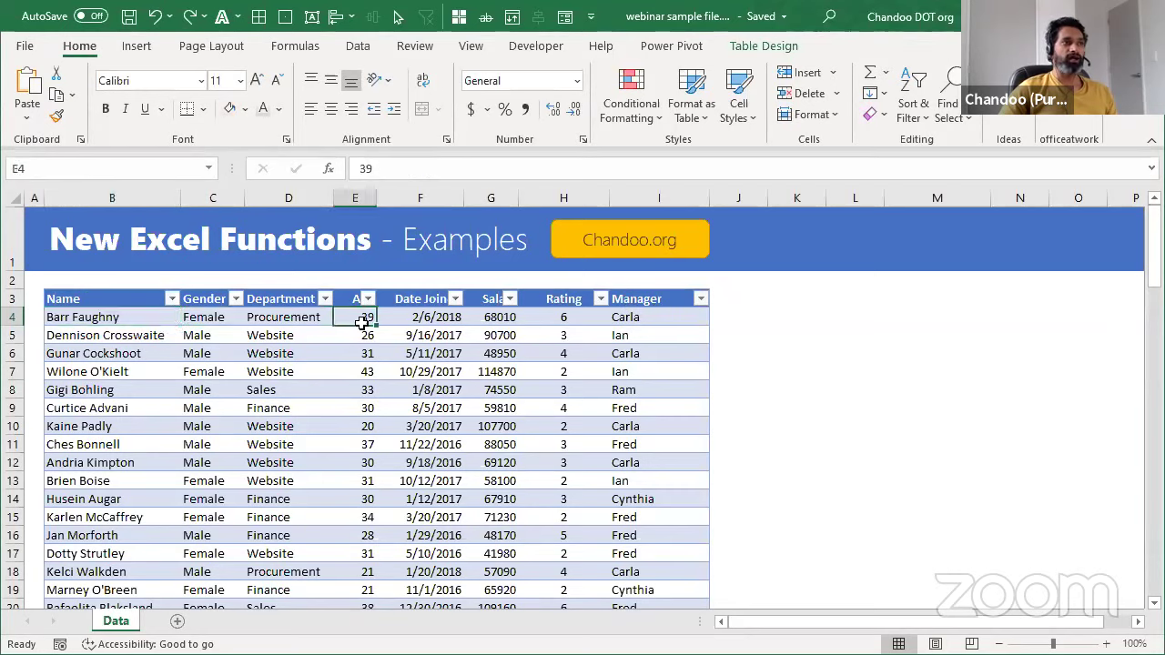
left_click(422, 316)
key("ctrl+shift+l")
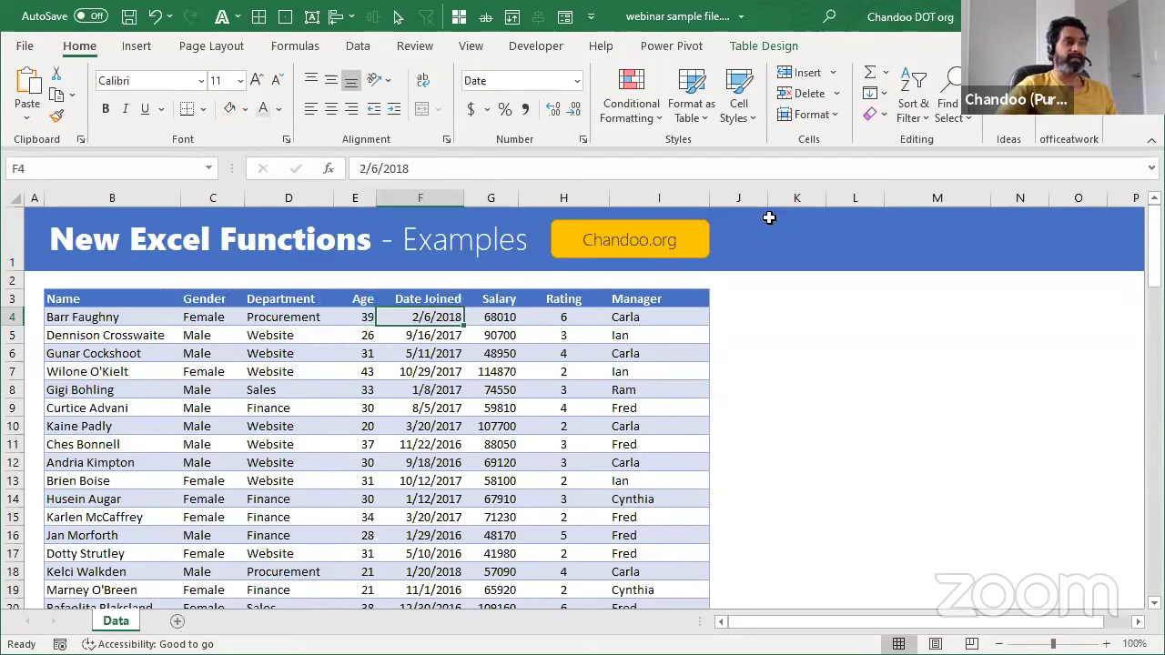
Step: Check the first employee's Salary, Rating and Manager cells, ending on empty cell L4
left_click(506, 319)
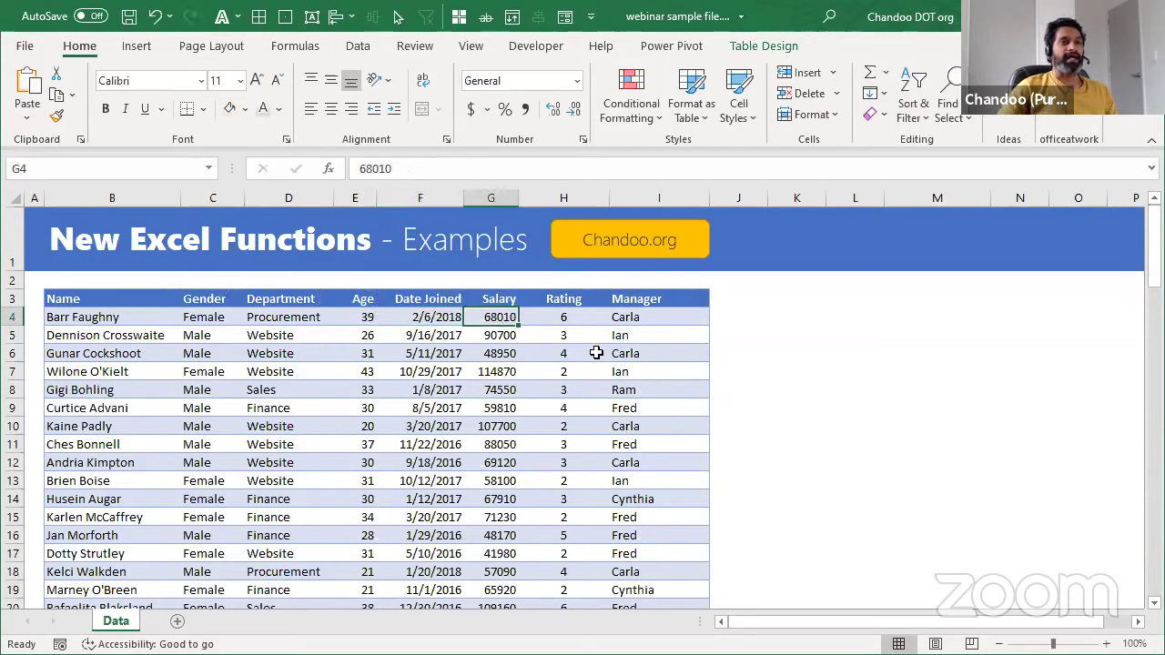
left_click(577, 320)
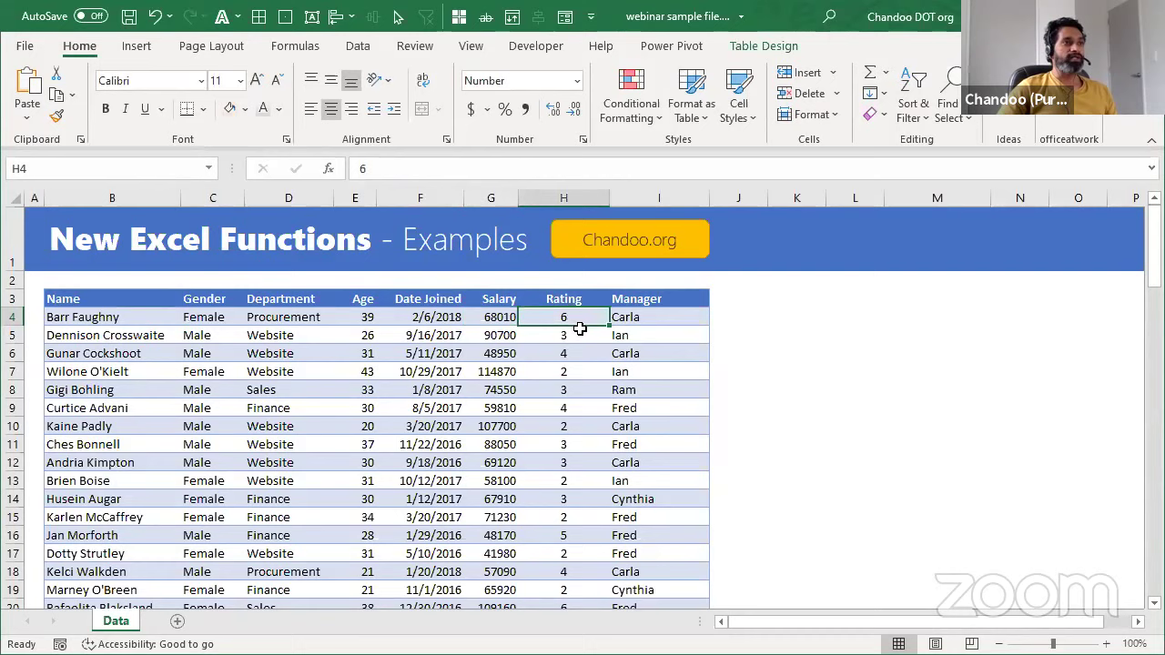
left_click(679, 320)
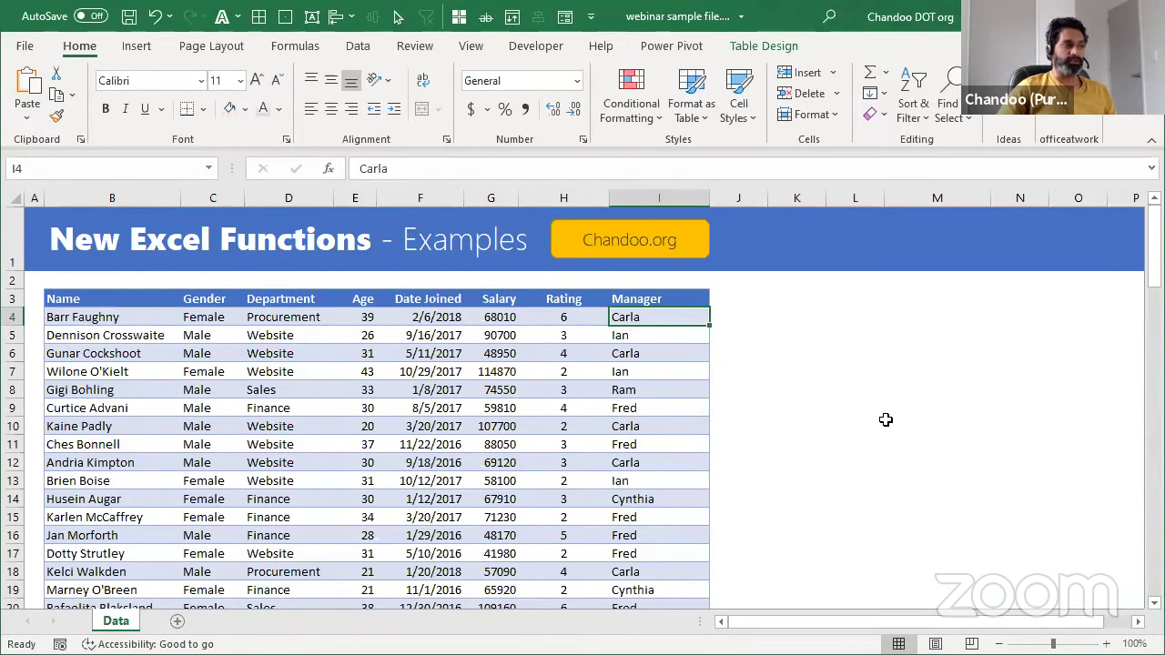
scroll(887, 419, "down", 7)
scroll(838, 336, "up", 7)
left_click(837, 316)
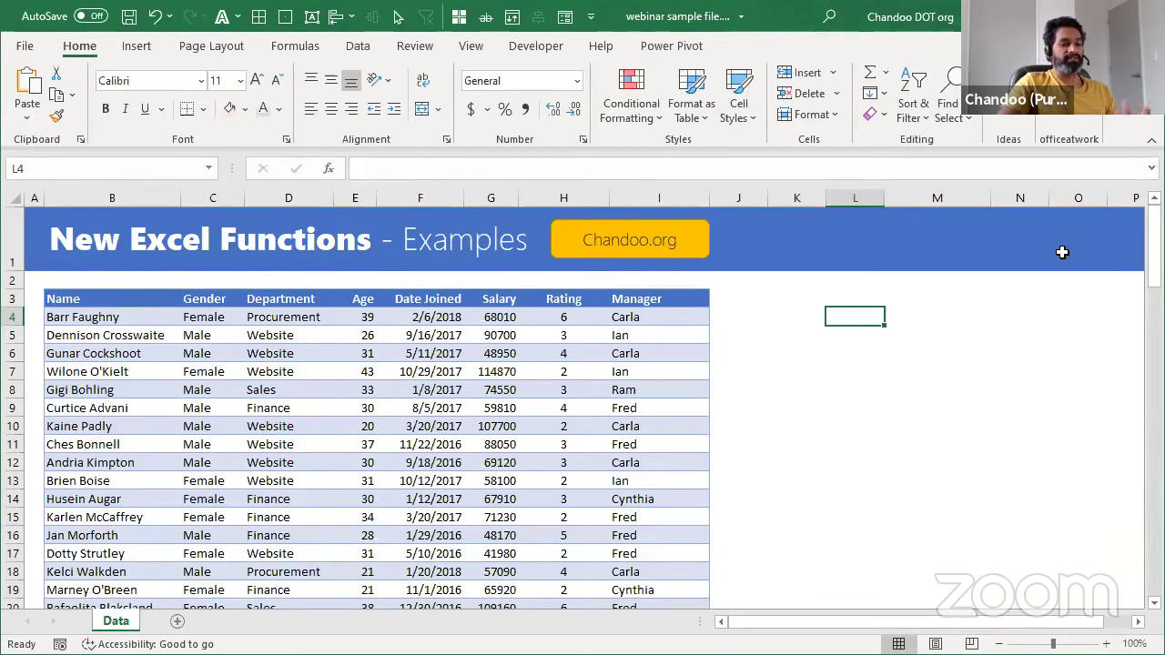
type("=")
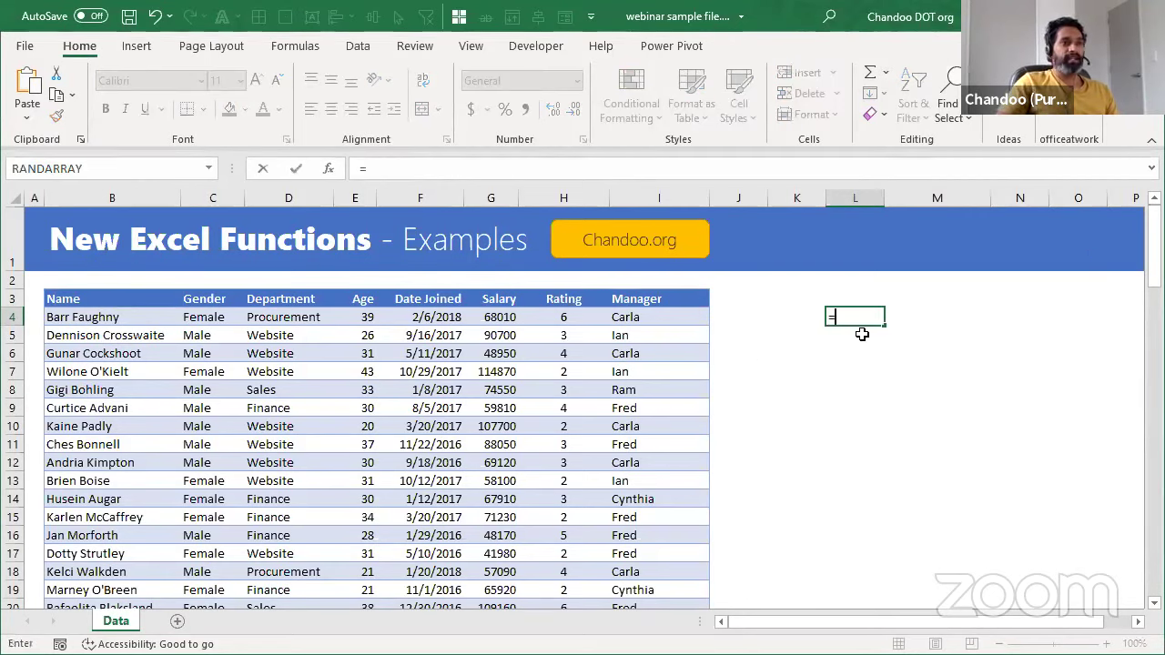
left_click(108, 317)
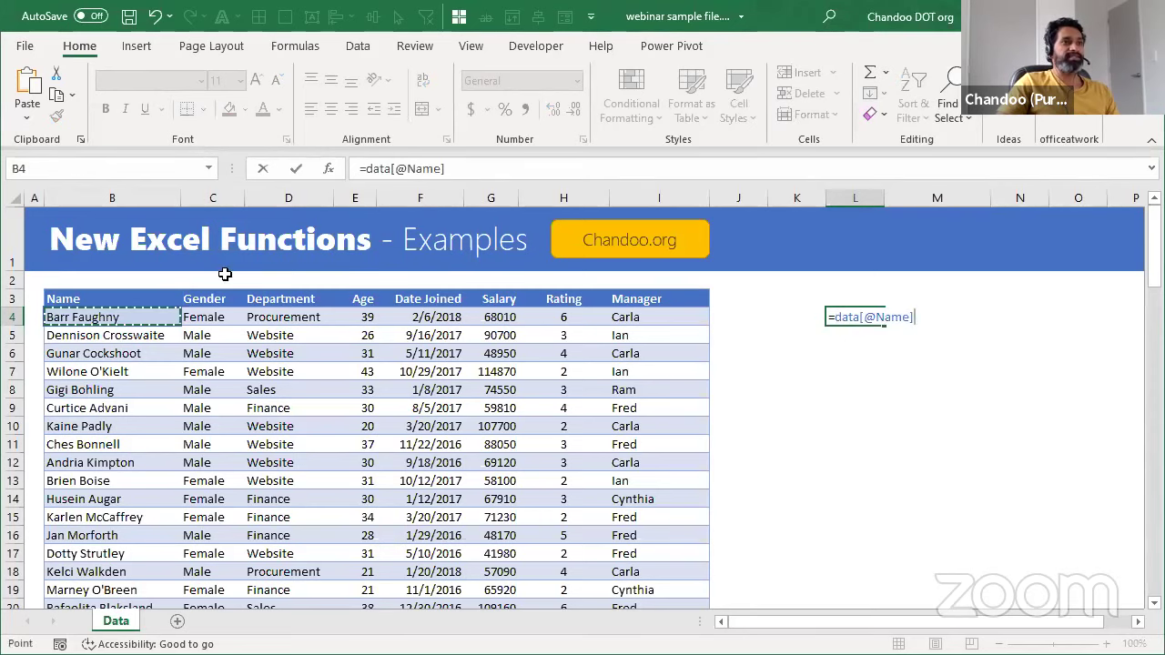
left_click(71, 239)
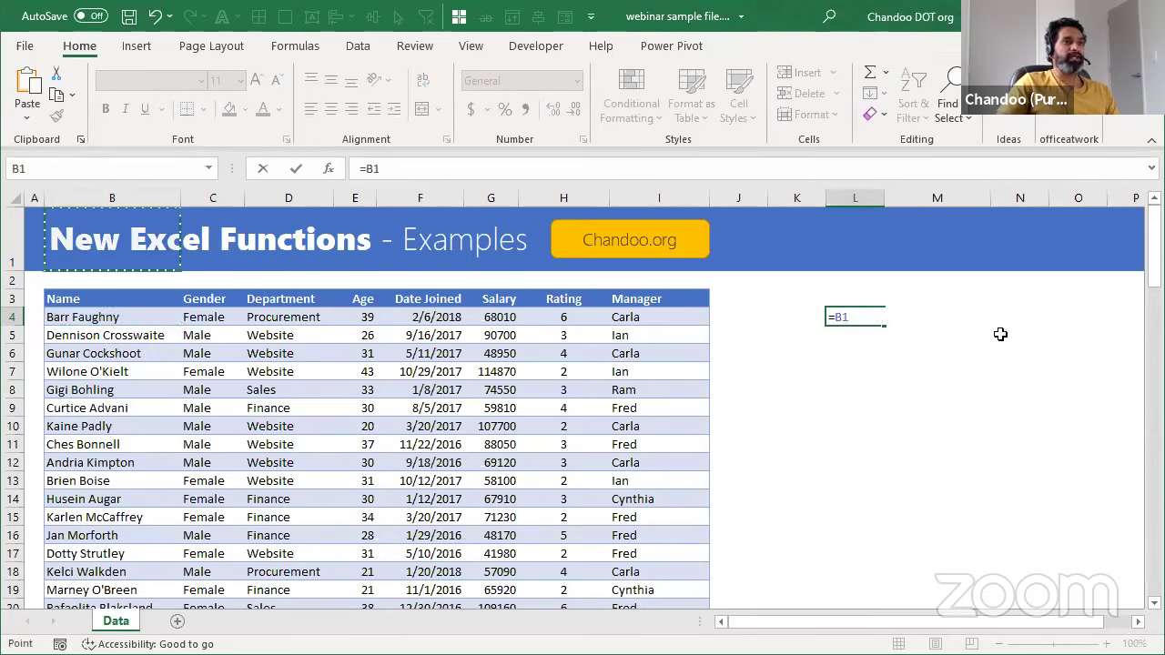
key("Return")
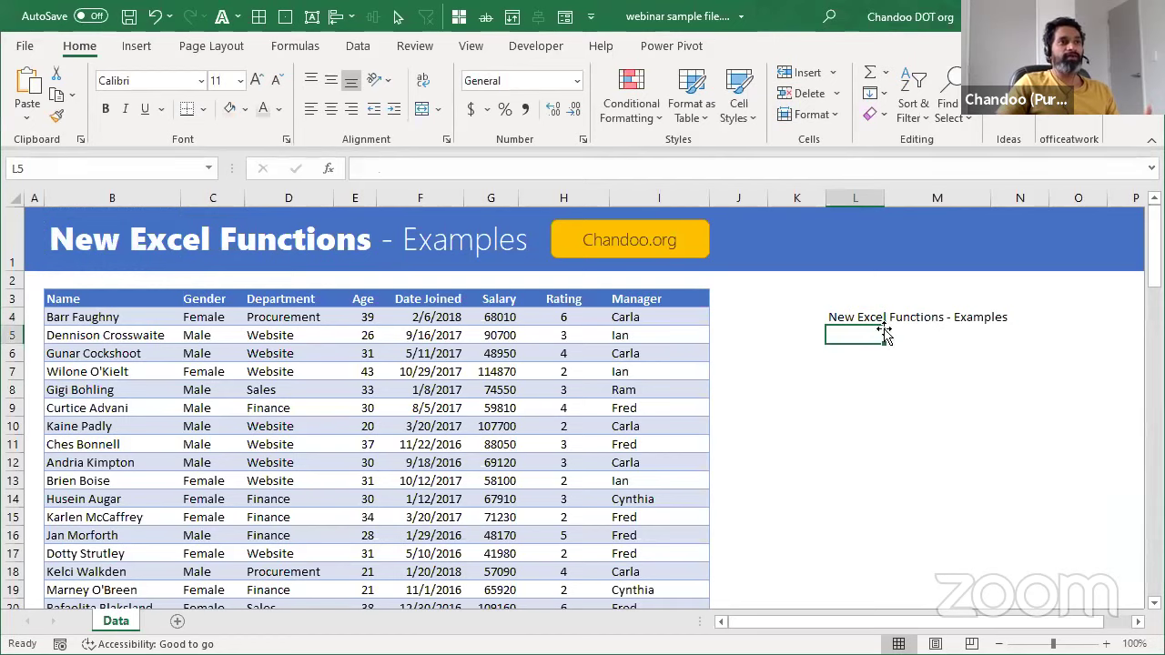
left_click(858, 317)
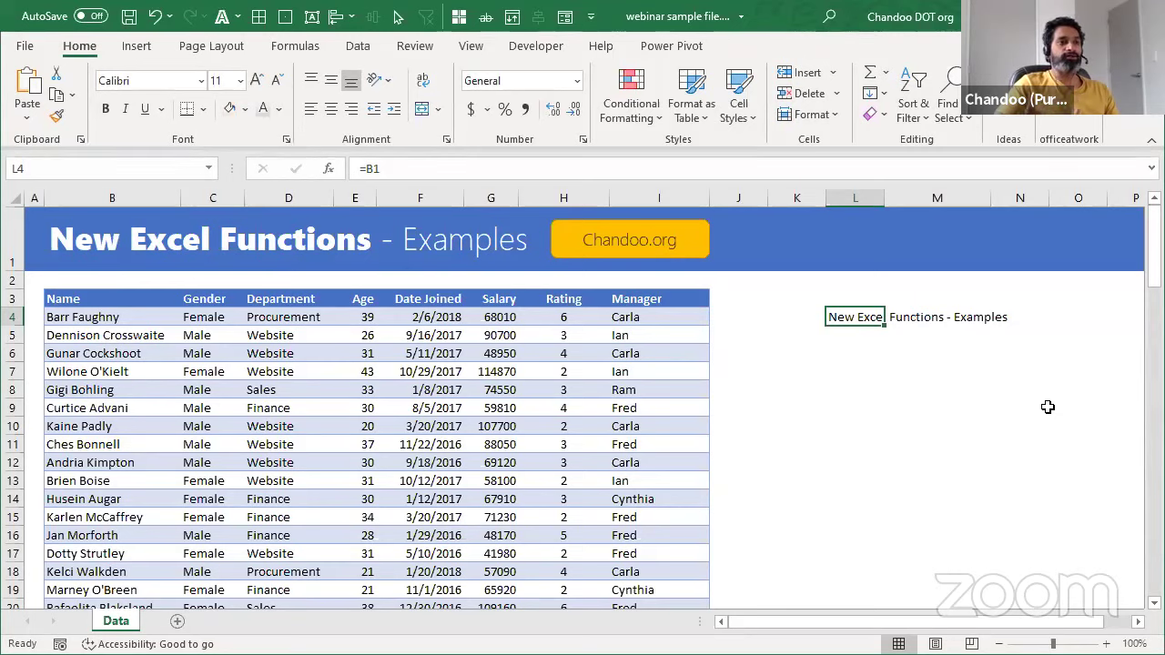
key("F2")
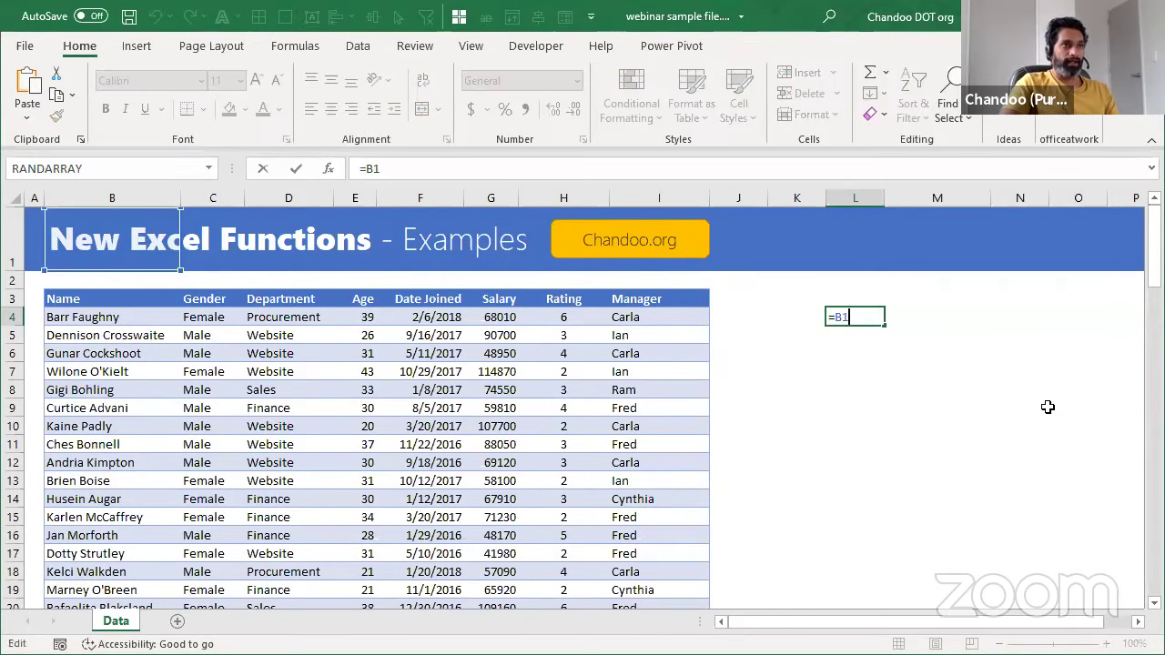
key("Escape")
key("Delete")
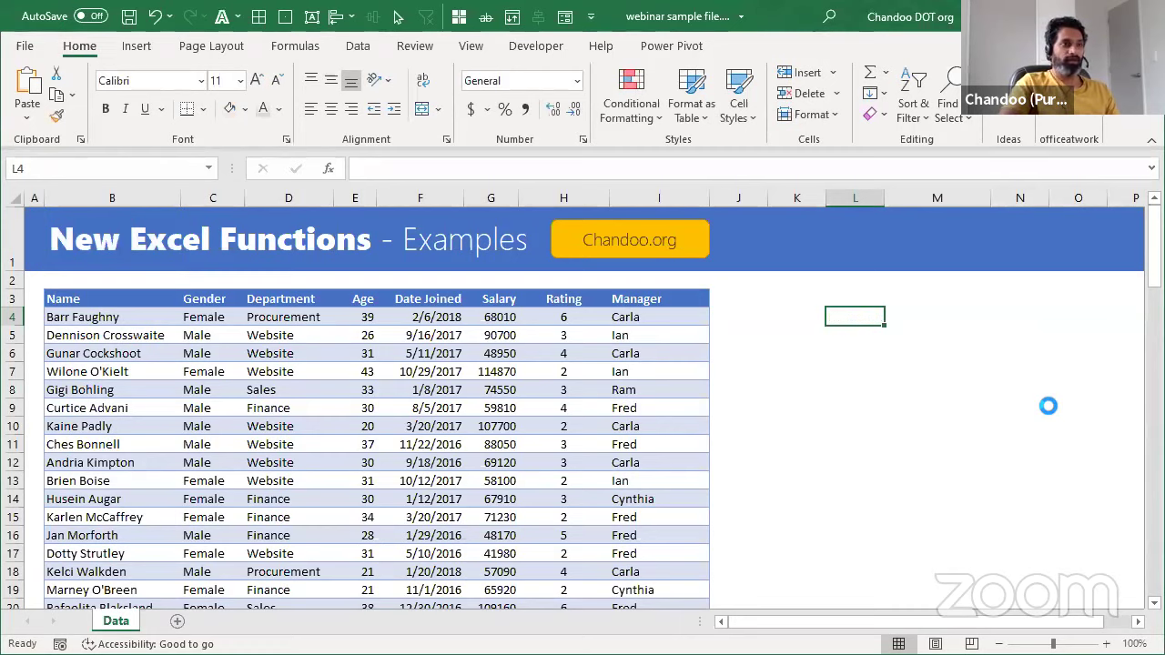
left_click(111, 315)
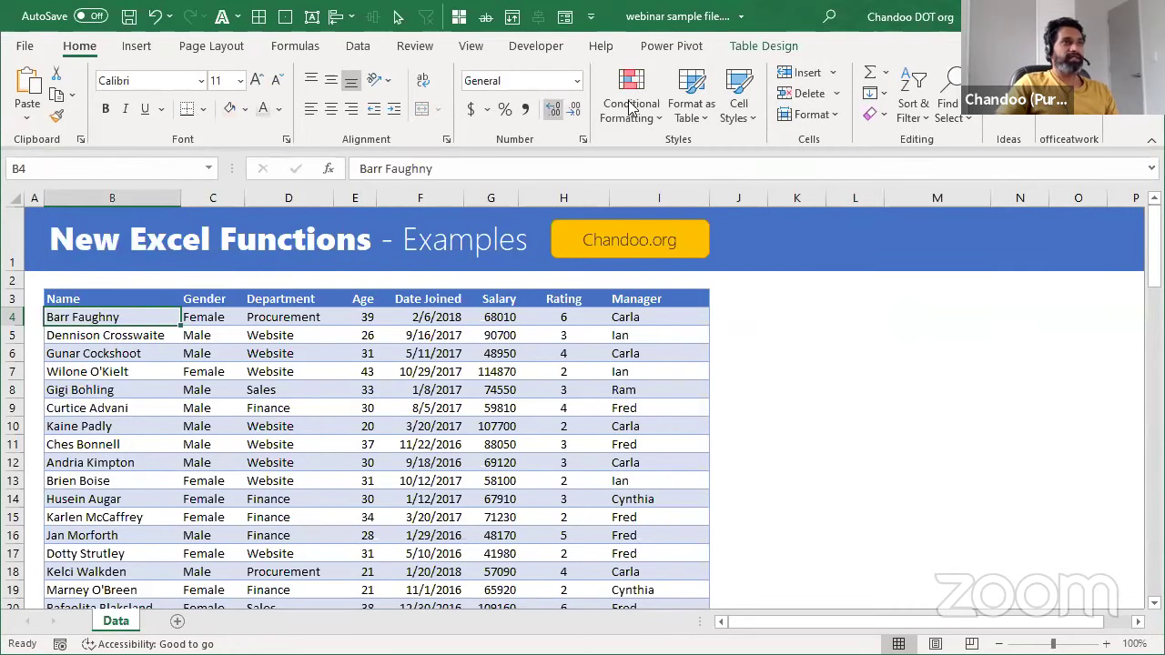
left_click(763, 52)
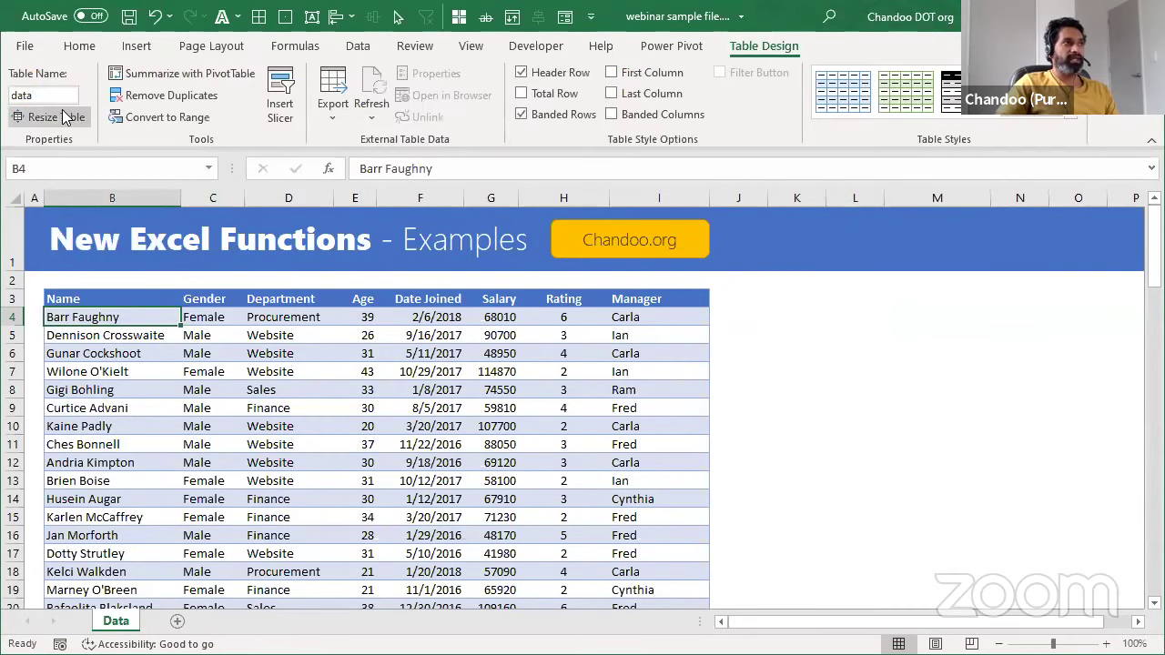
left_click(841, 321)
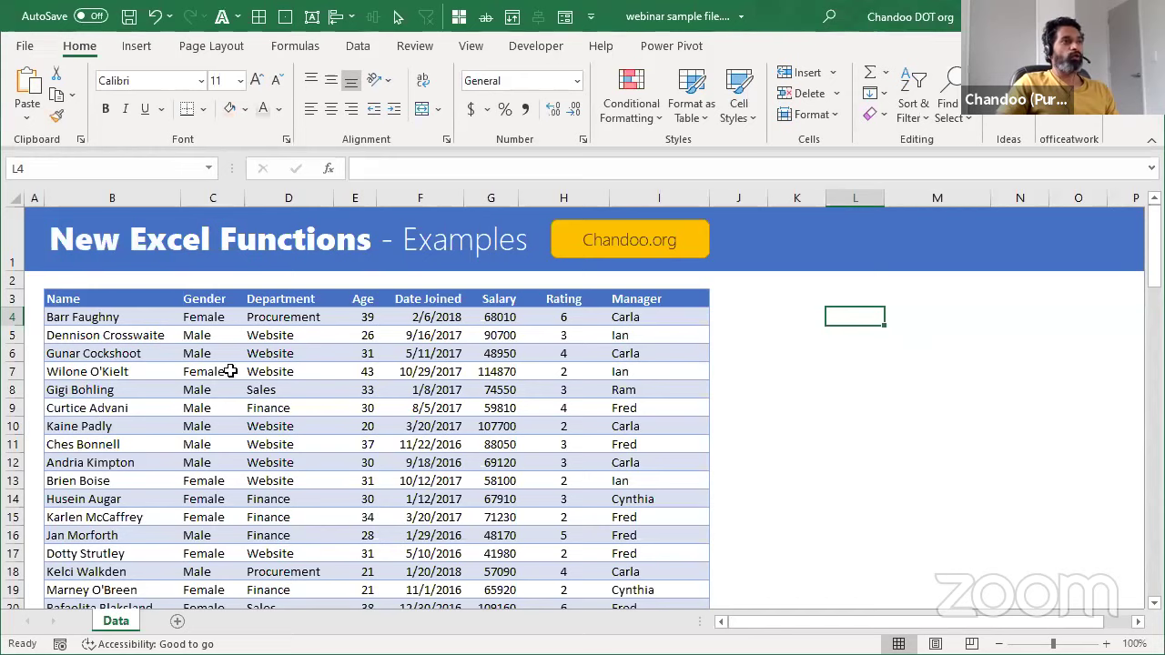
left_click(81, 319)
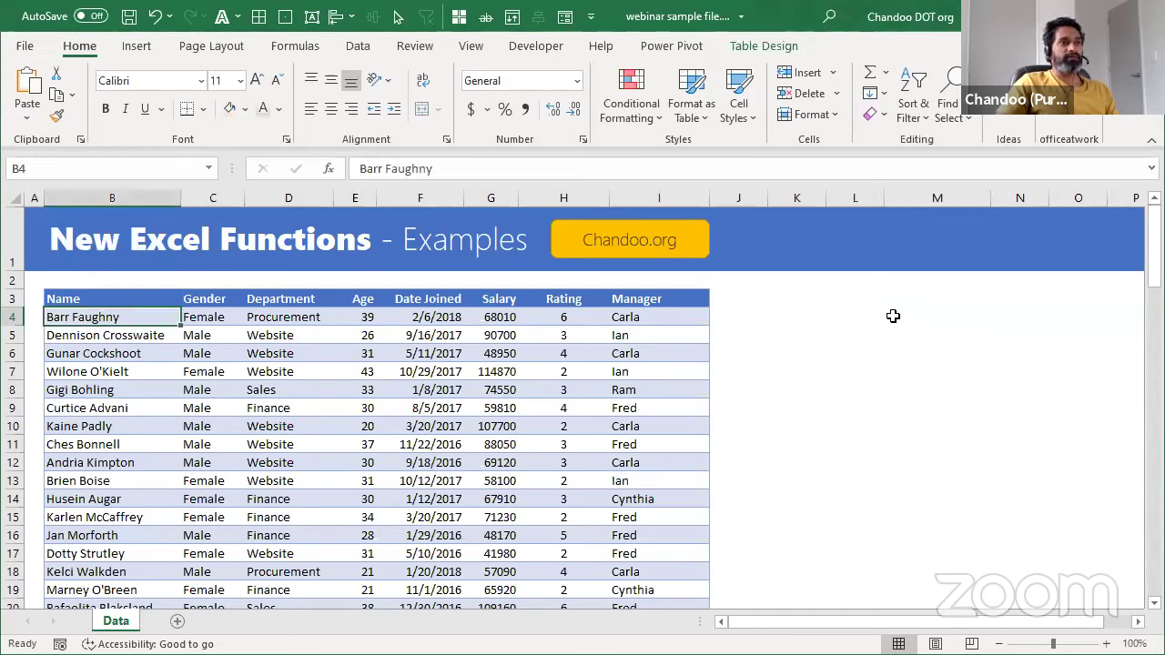
left_click(133, 339)
left_click(221, 315)
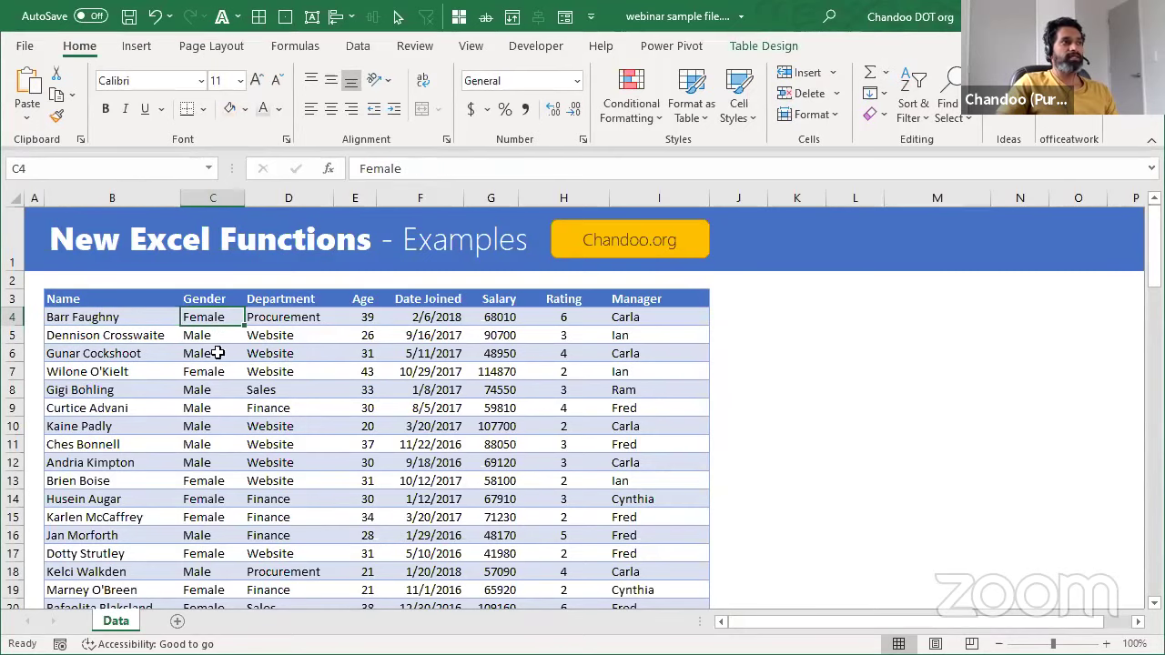
left_click(931, 311)
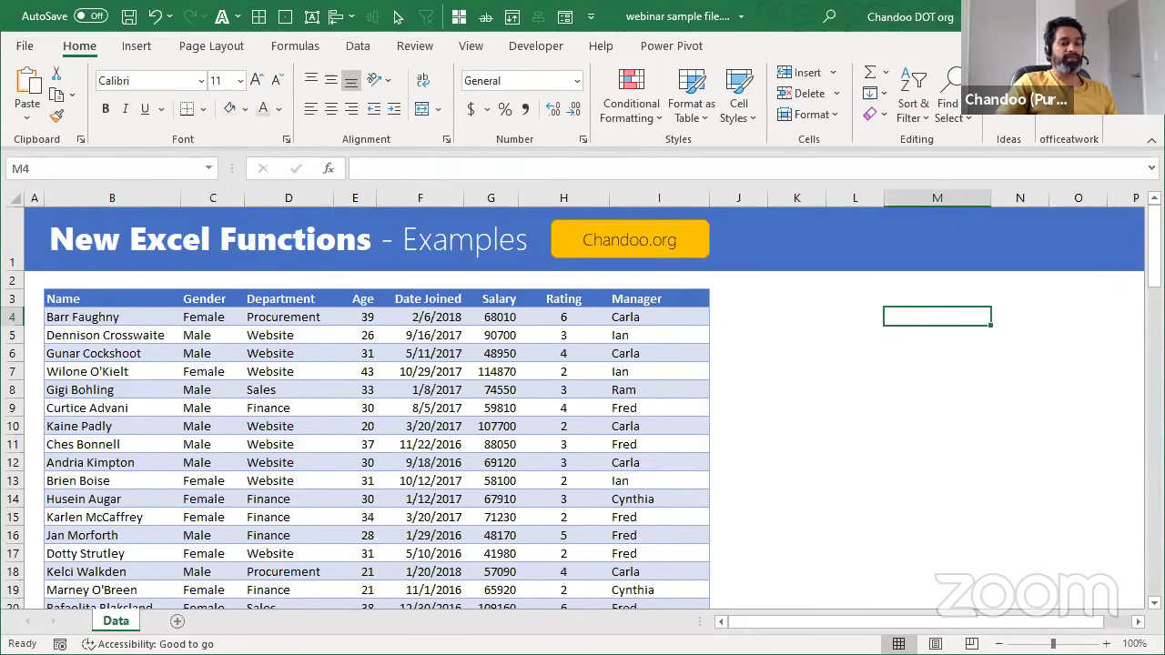
key("Right")
key("Right")
key("Right")
key("Right")
key("Right")
key("Right")
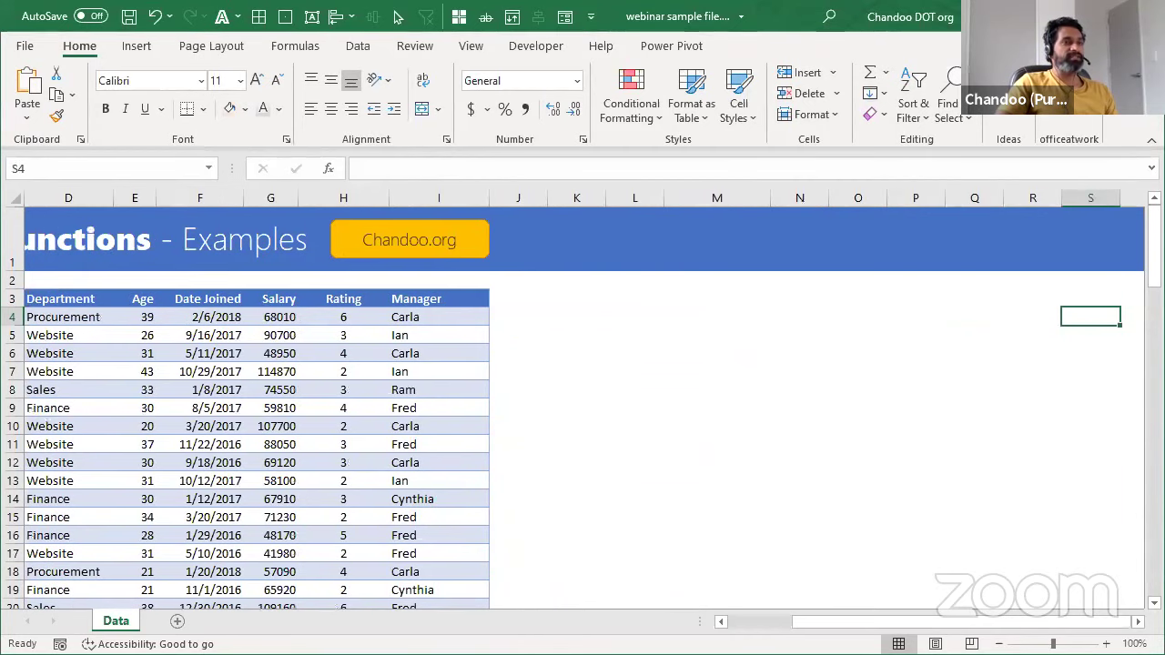
key("Left")
key("Left")
key("Left")
key("Left")
key("Left")
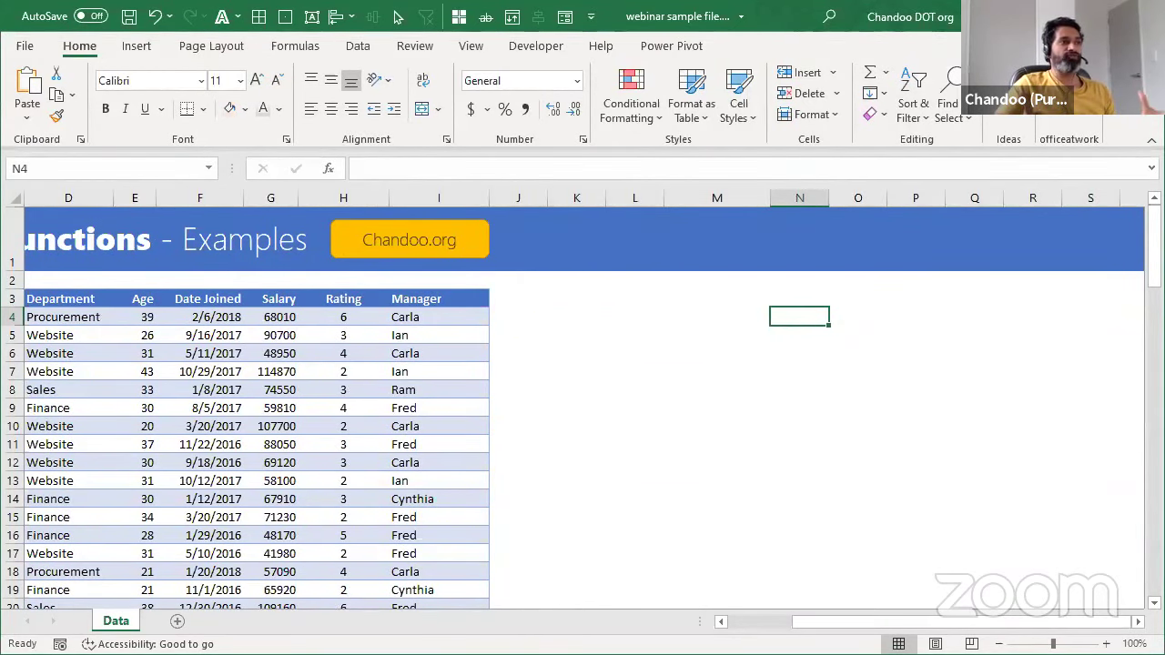
Step: Enter =data in N4 to spill a full copy of the employee table
type("=")
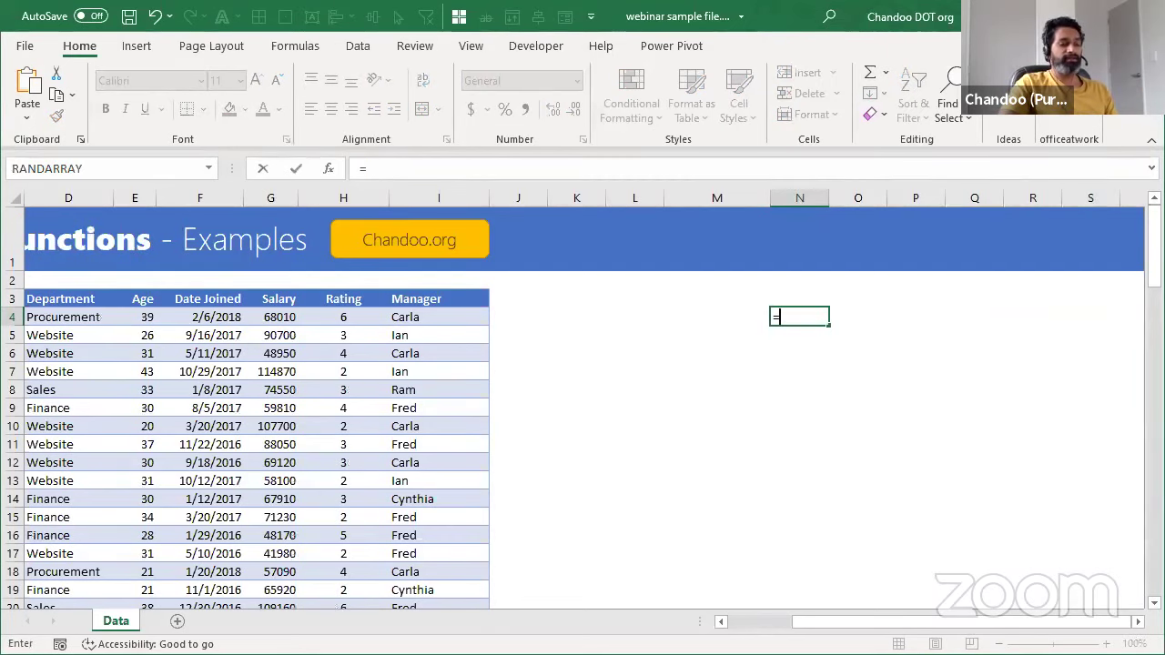
type("data")
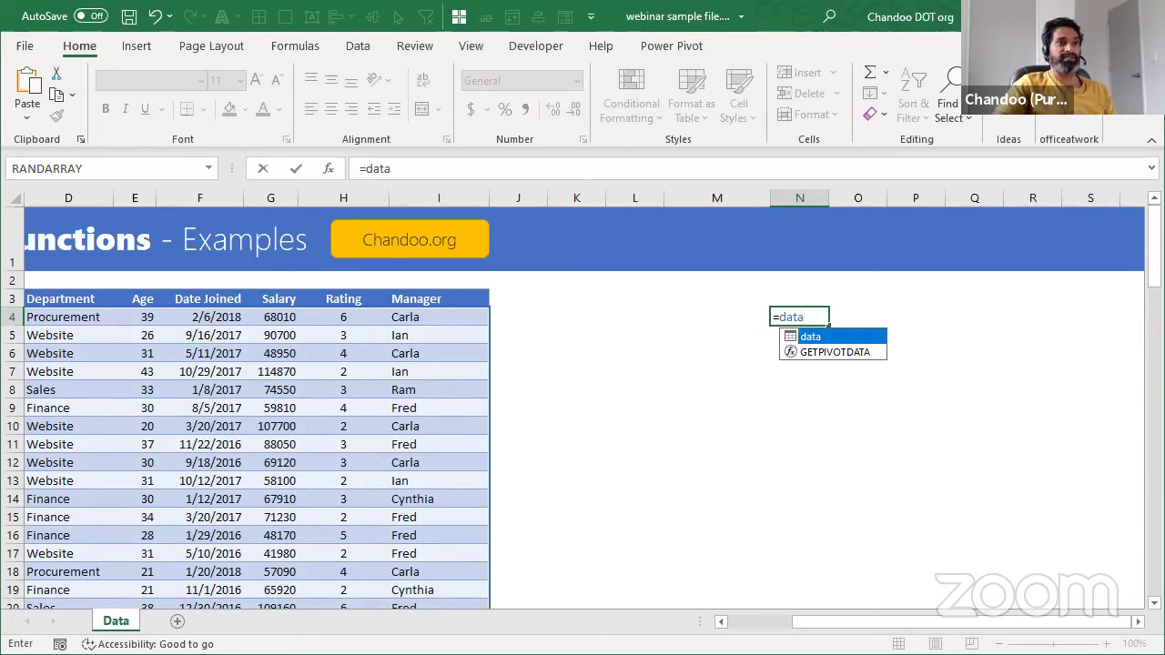
key("Return")
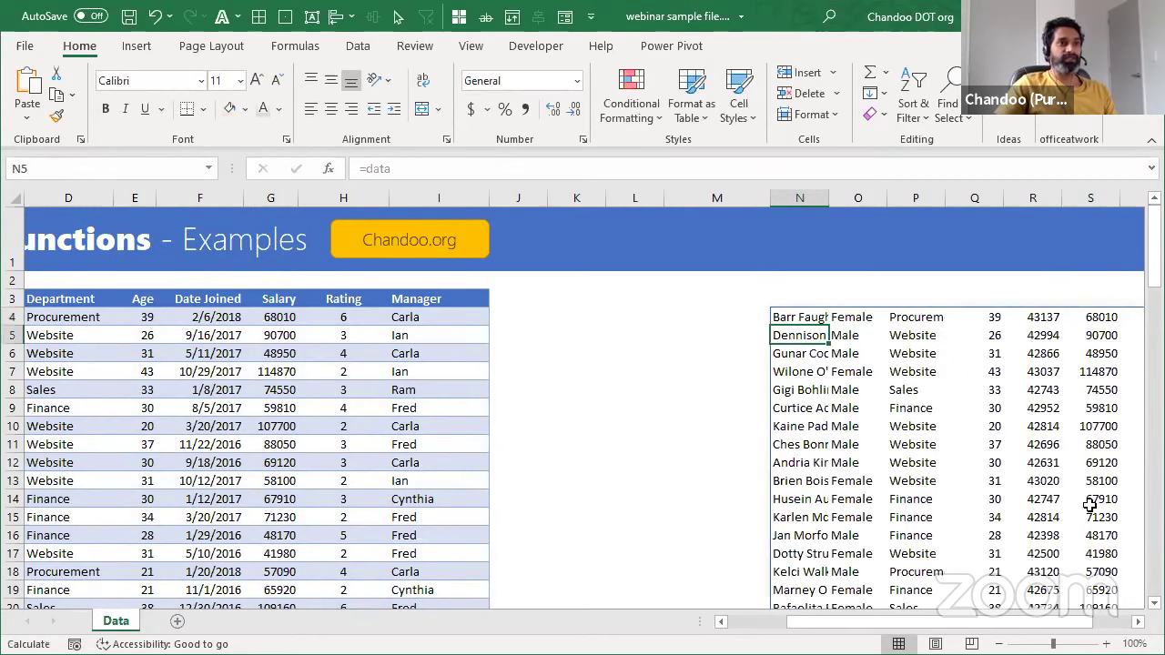
scroll(473, 328, "right", 2)
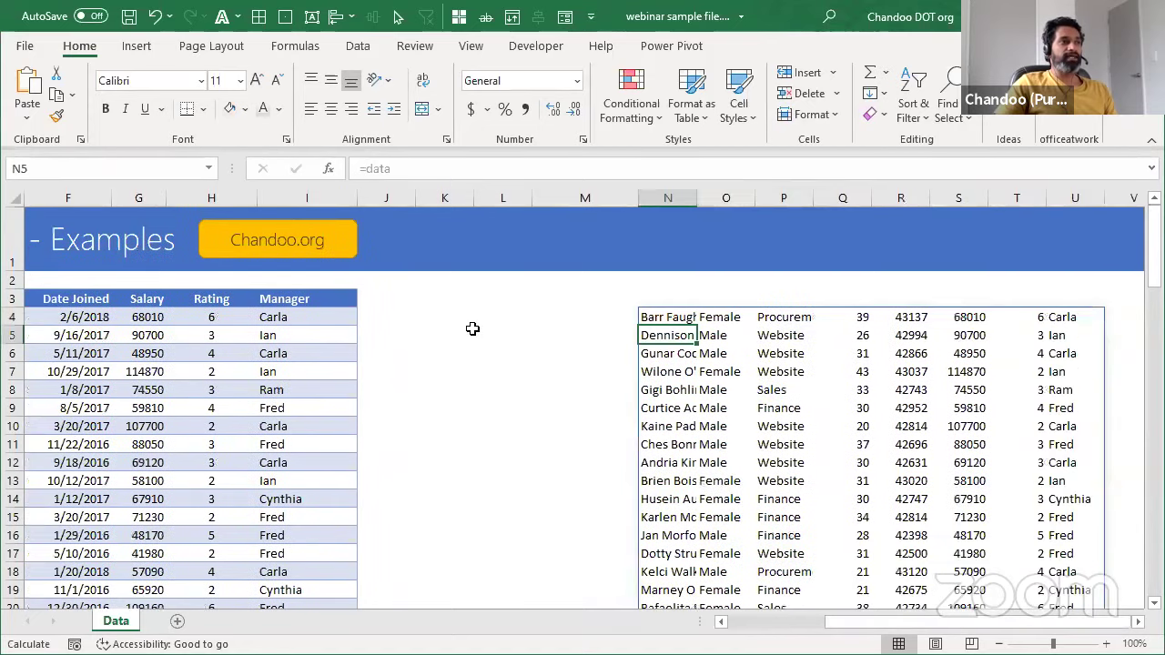
left_click(672, 315)
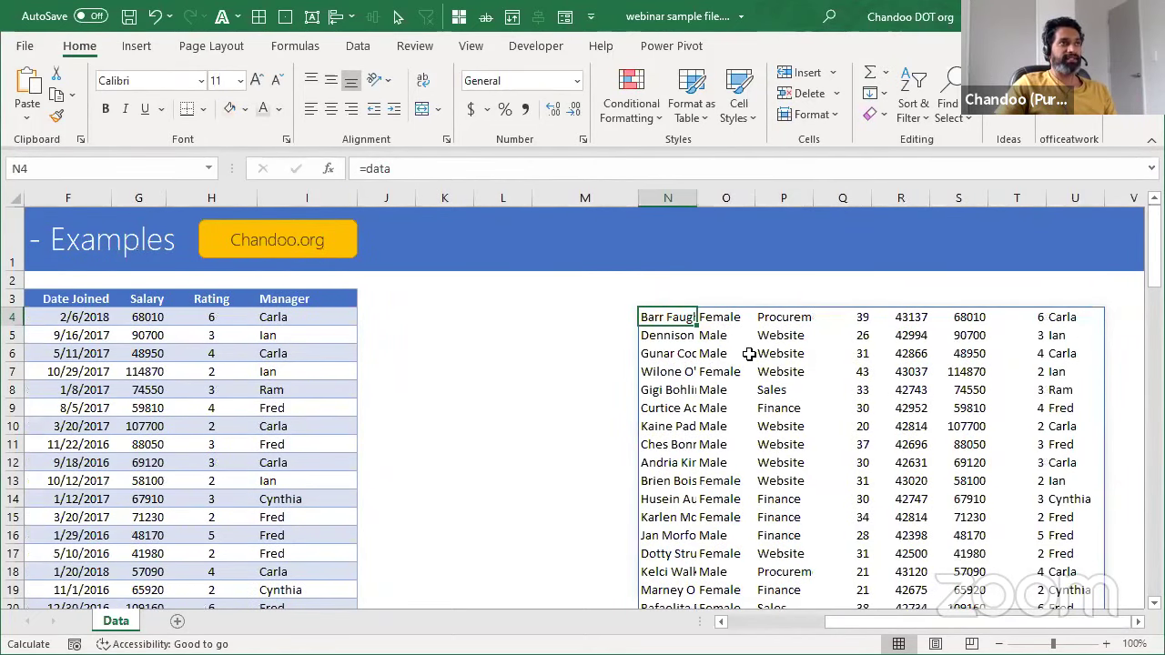
Step: Browse down the =data spill and compare its values with the source table
scroll(748, 354, "down", 6)
scroll(751, 300, "up", 6)
scroll(746, 337, "down", 8)
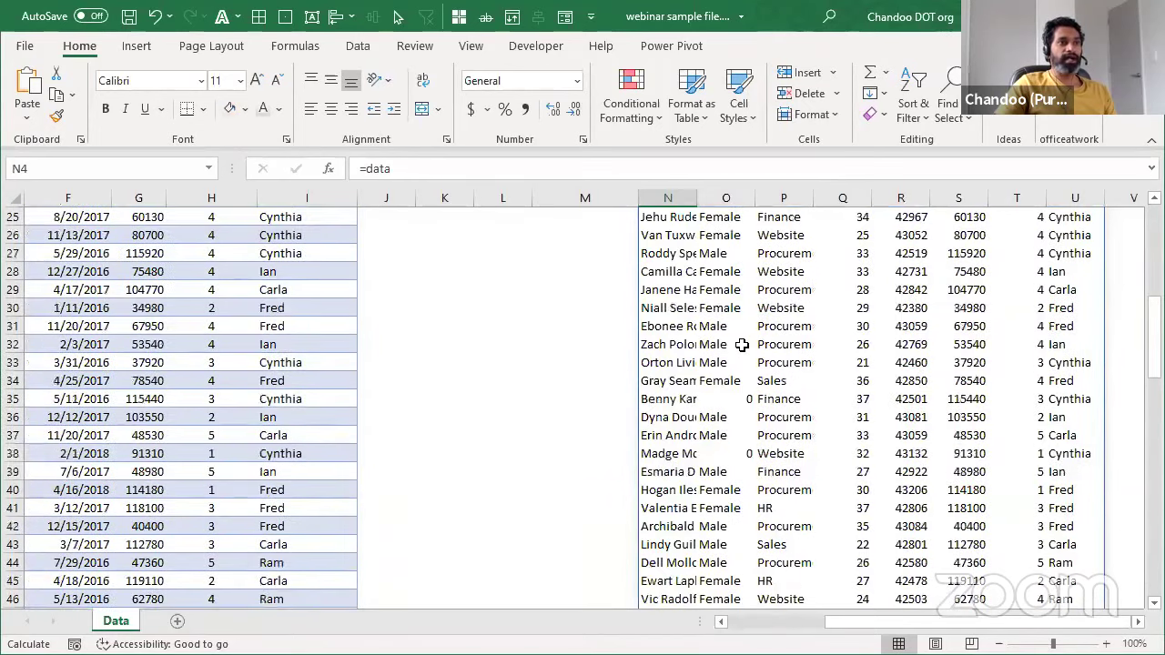
scroll(742, 344, "down", 20)
scroll(254, 323, "up", 4)
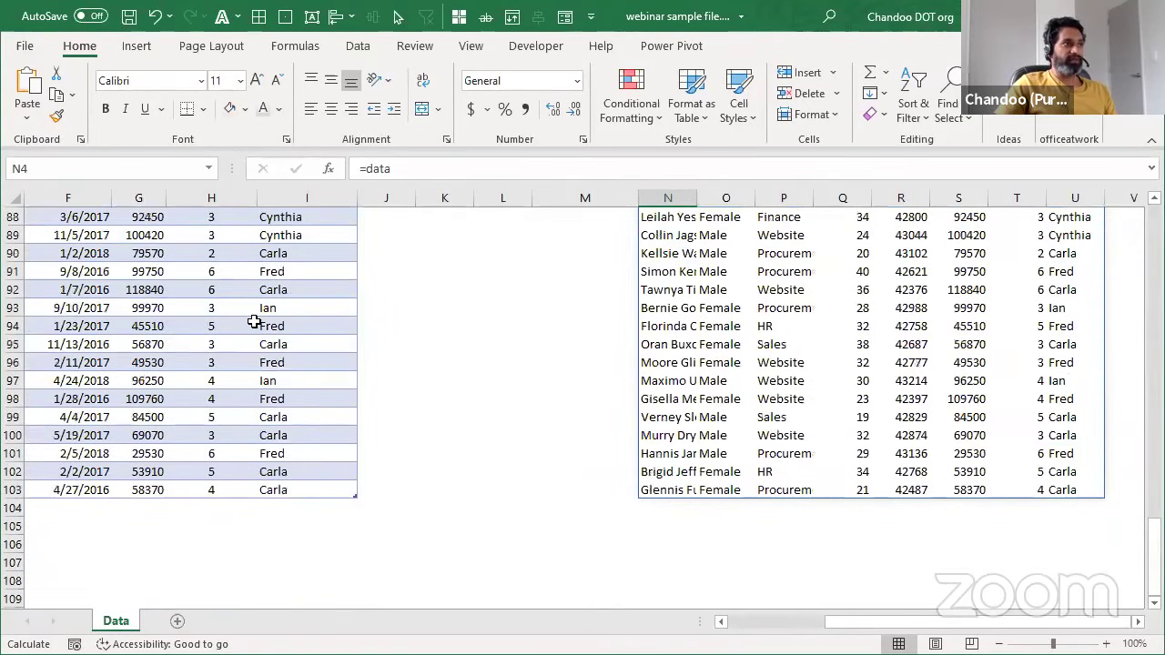
left_click(151, 308)
left_click(1024, 321)
Step: Return to the top of the original table and select the first employee's department, D4
scroll(1024, 321, "up", 20)
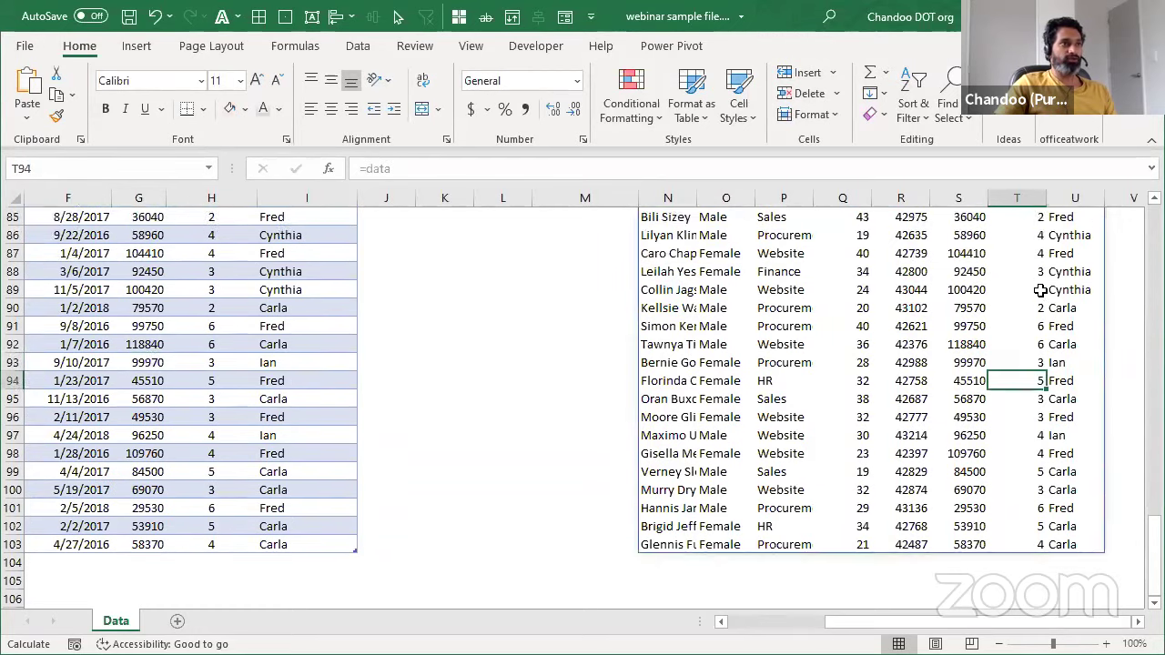
scroll(657, 367, "up", 9)
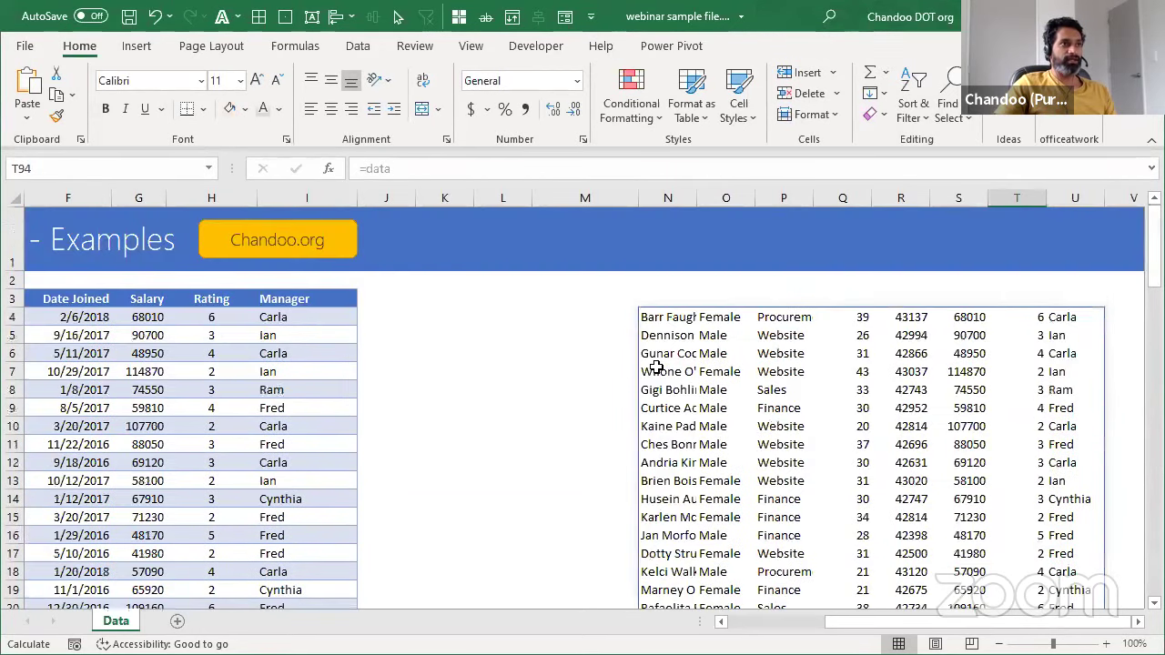
left_click(783, 316)
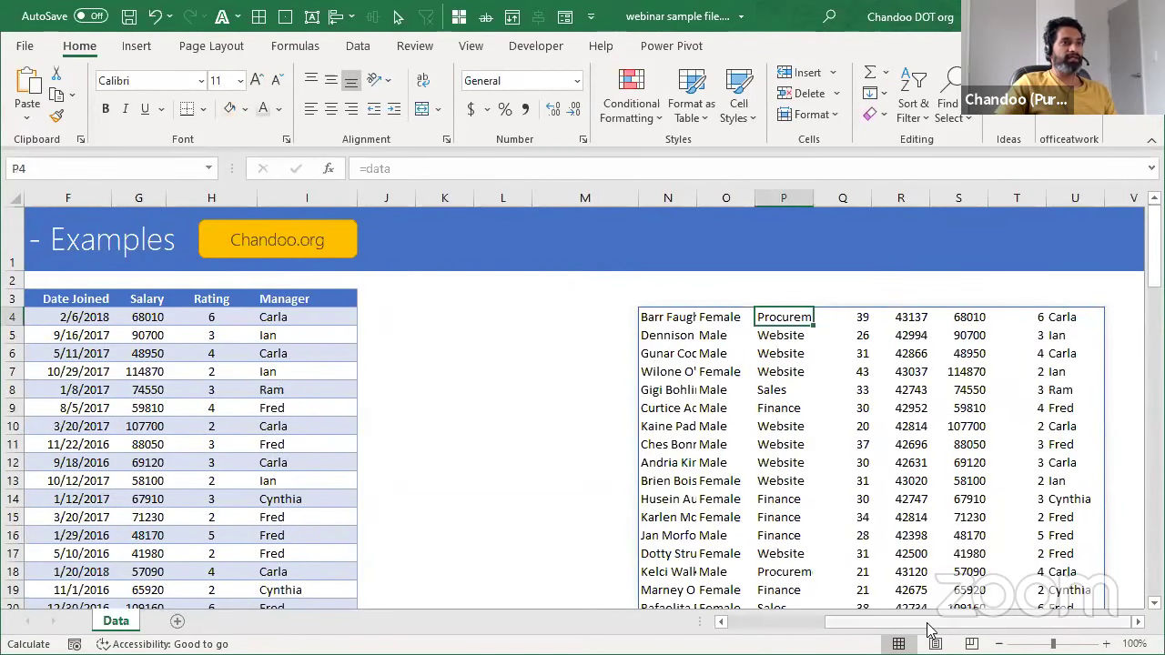
scroll(264, 309, "left", 3)
left_click(284, 316)
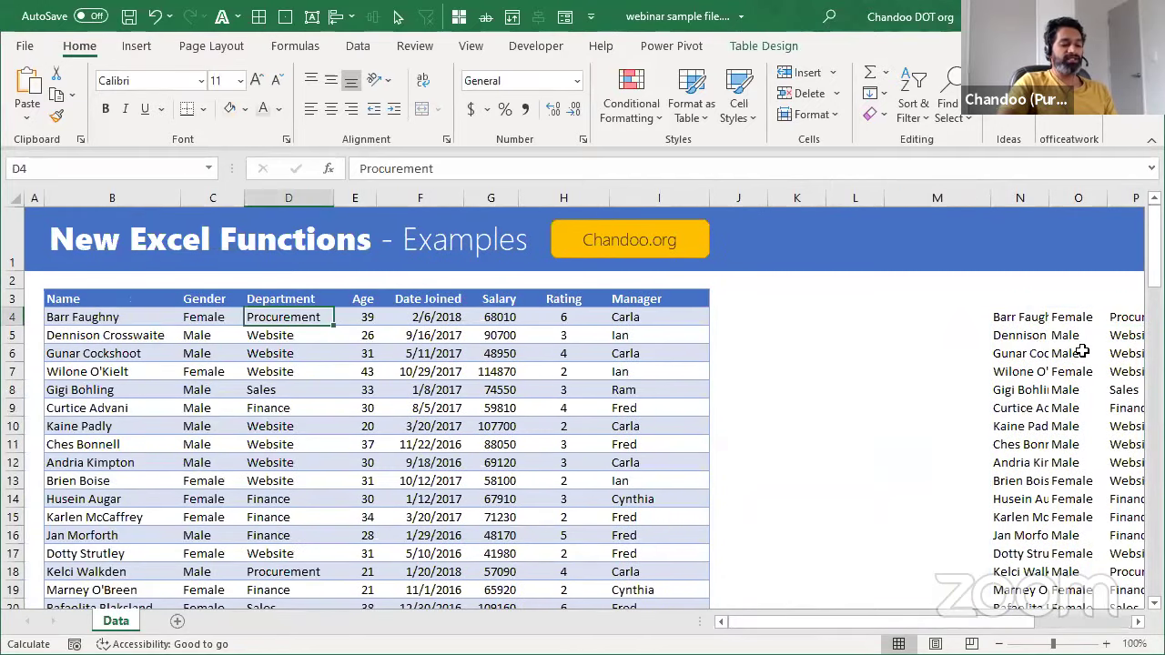
Step: Change the first employee's department to Tech and confirm the spill shows it
type("Tech")
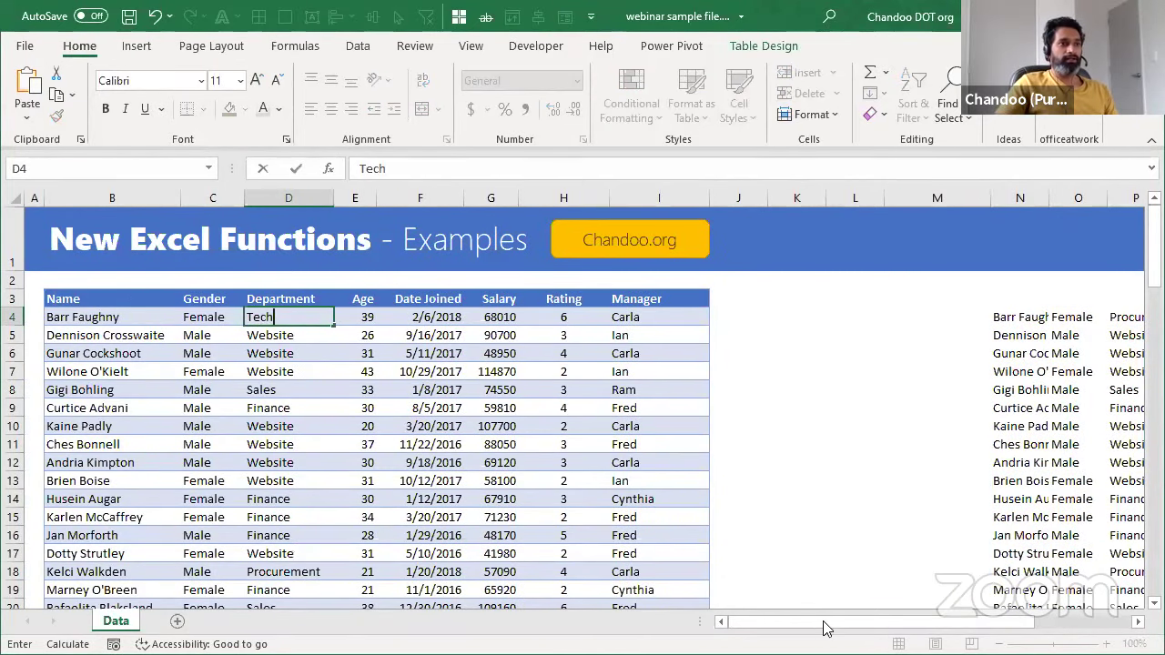
key("Return")
scroll(780, 312, "right", 5)
left_click(780, 317)
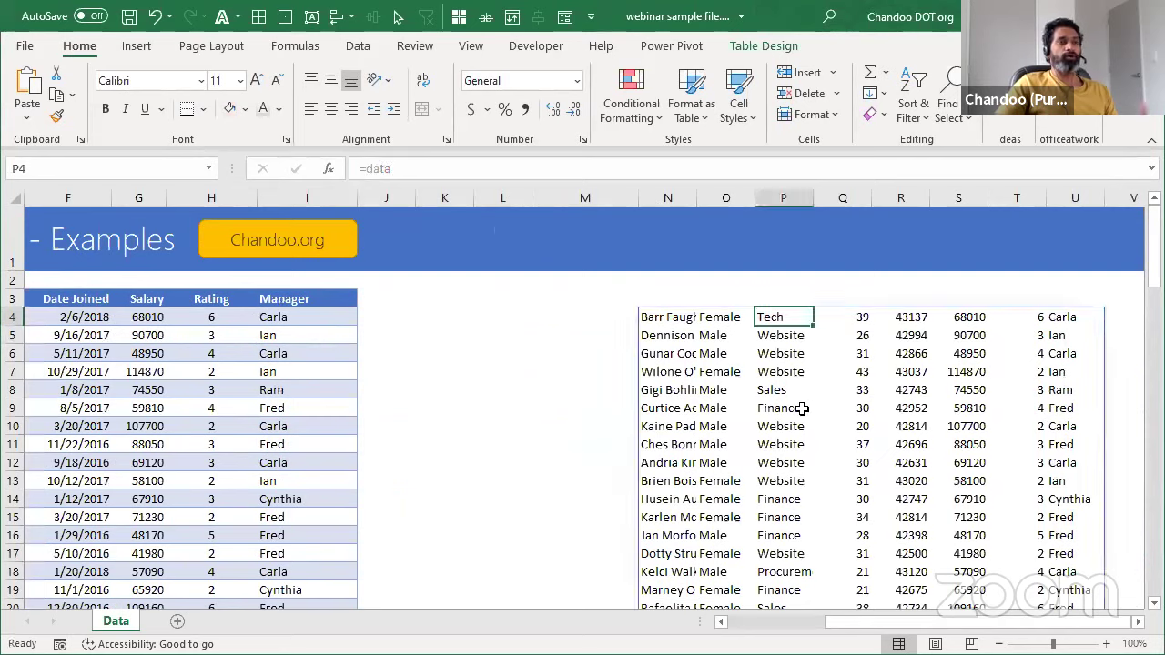
left_click(648, 315)
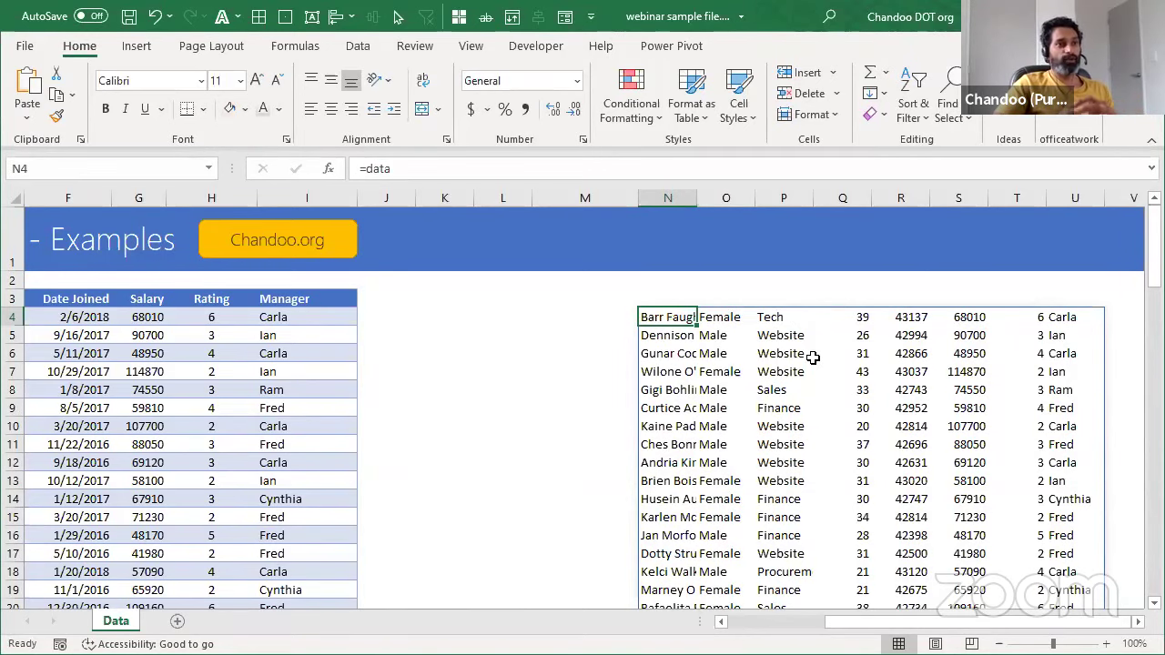
Step: Inspect several spilled name and gender cells, returning to the spill's formula cell
scroll(813, 359, "down", 8)
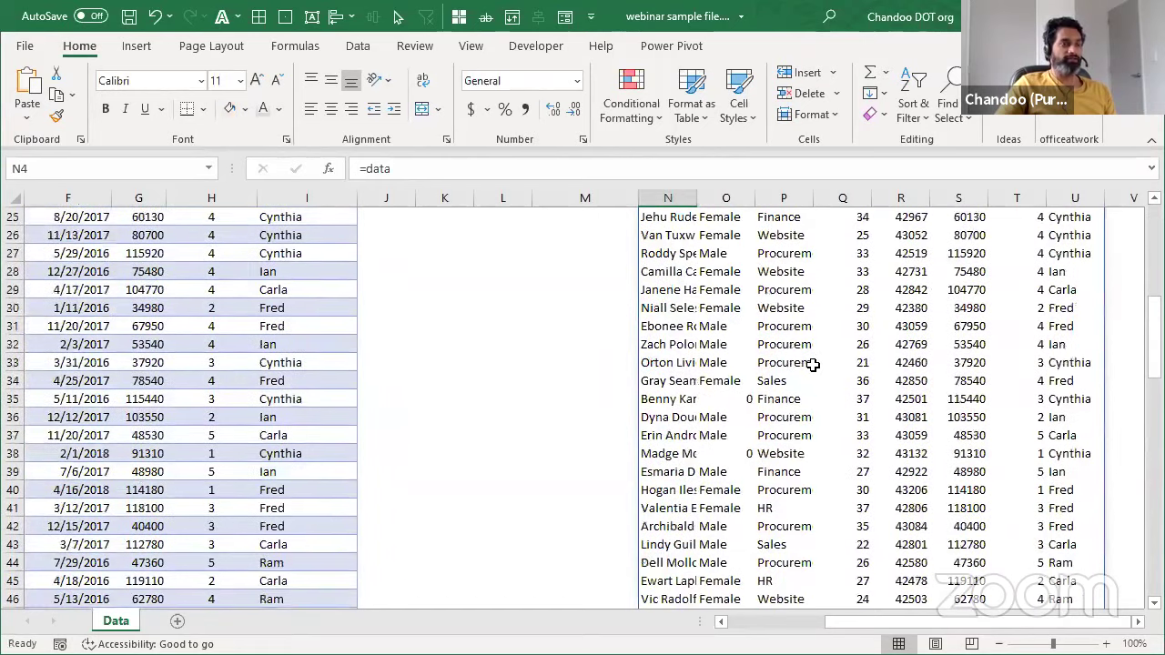
scroll(771, 293, "up", 8)
scroll(1060, 482, "down", 5)
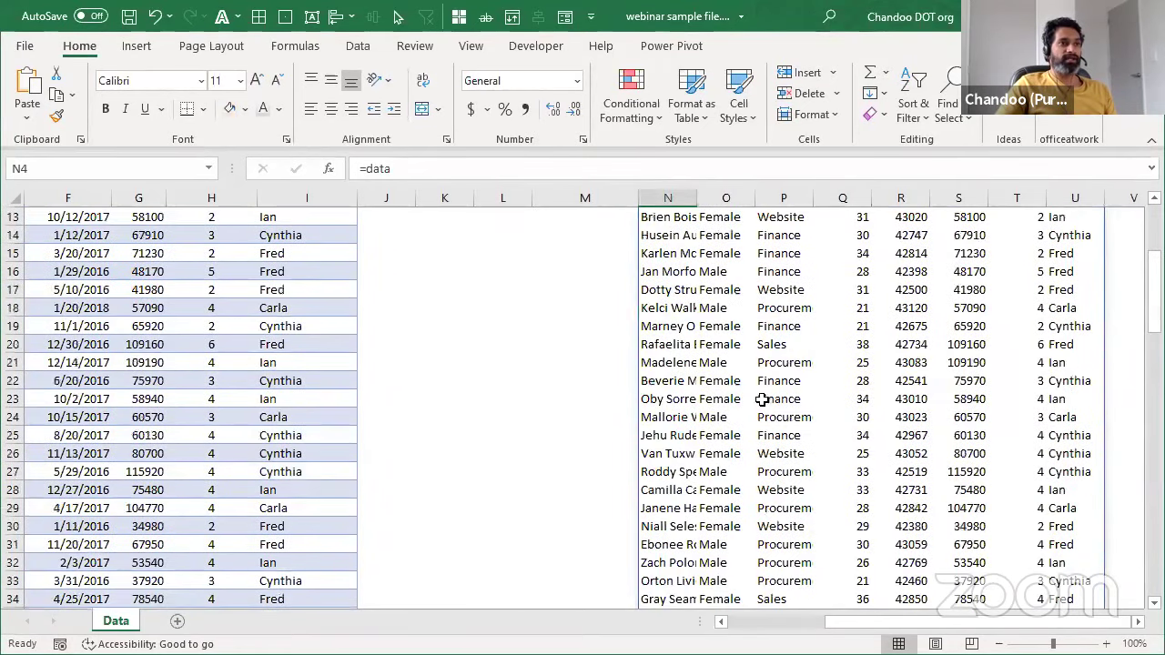
scroll(762, 399, "up", 4)
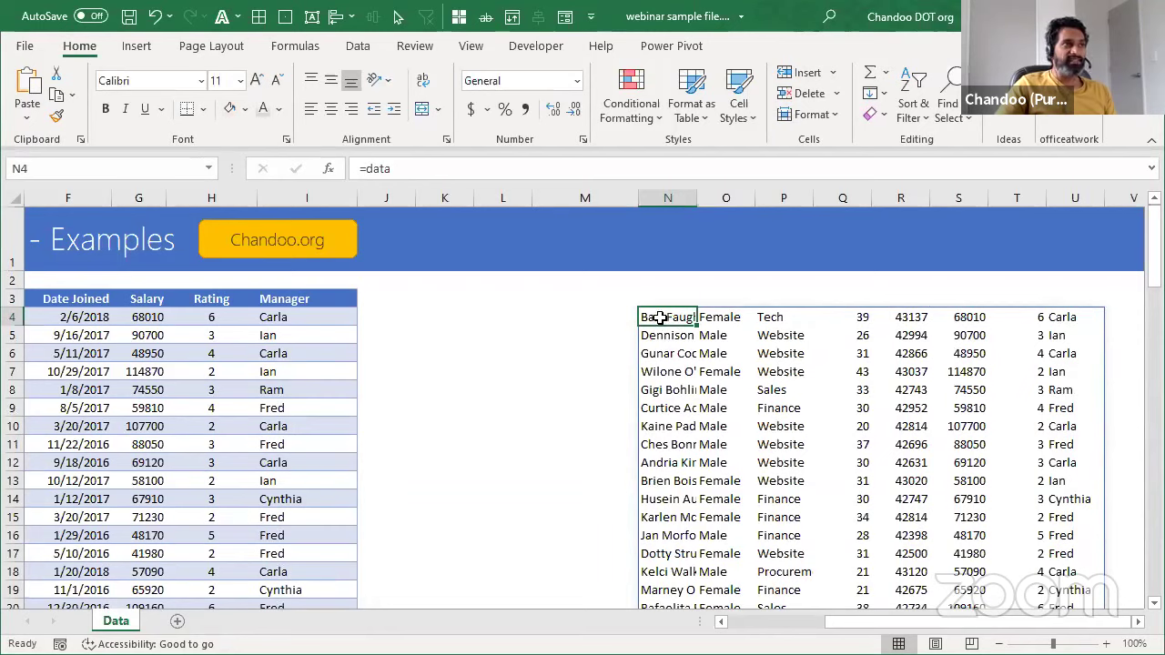
left_click(674, 339)
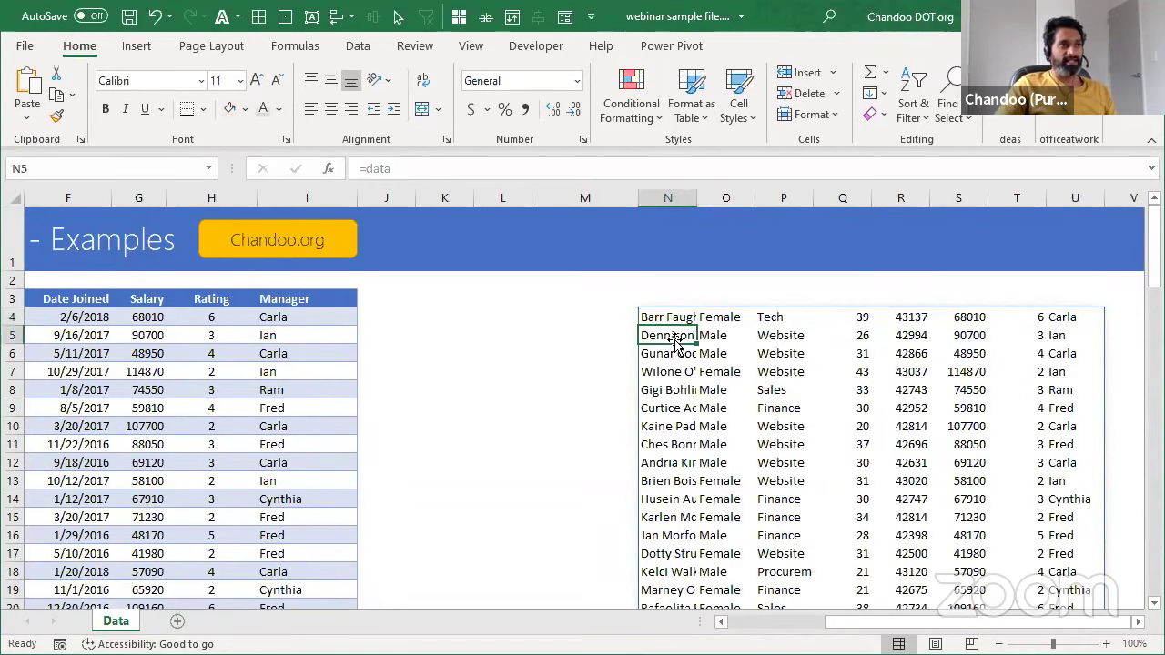
left_click(671, 446)
left_click(674, 518)
left_click(711, 336)
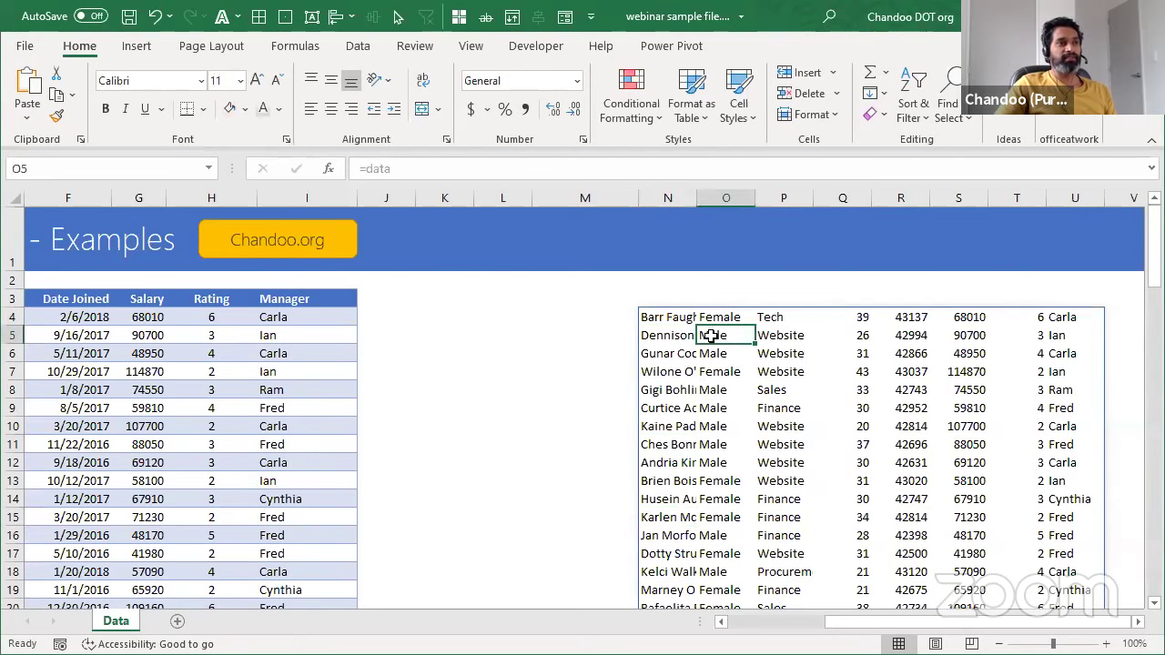
left_click(688, 313)
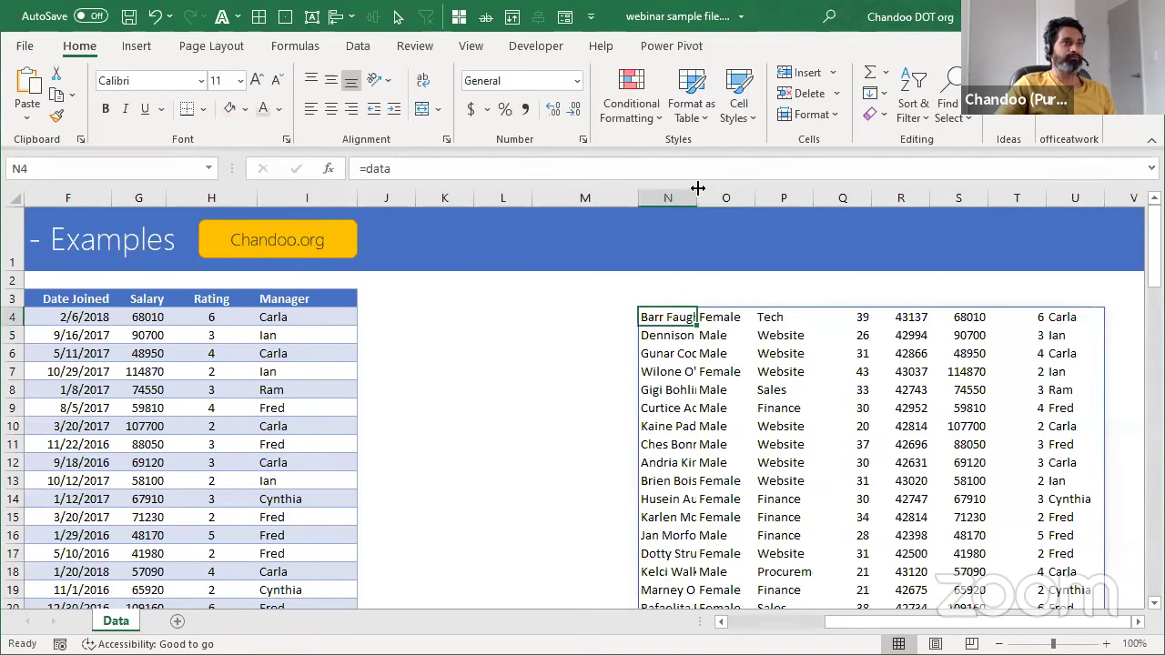
Step: Autofit column N to the full names and view a spilled cell's formula unchanged
double_click(698, 188)
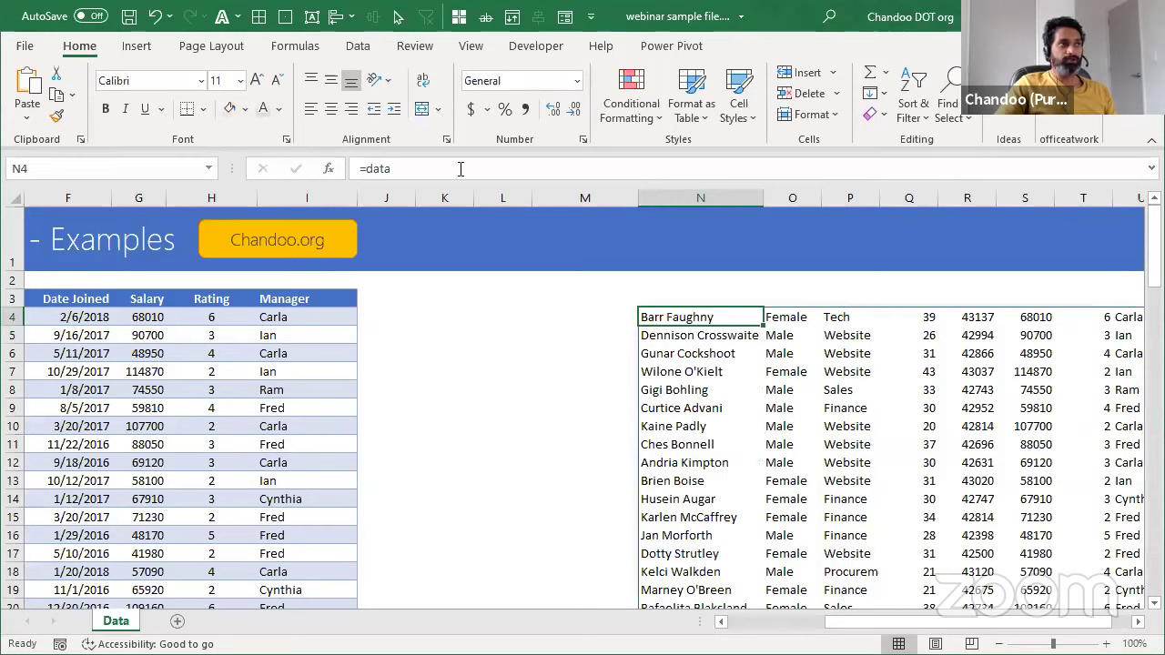
left_click(726, 502)
left_click(869, 505)
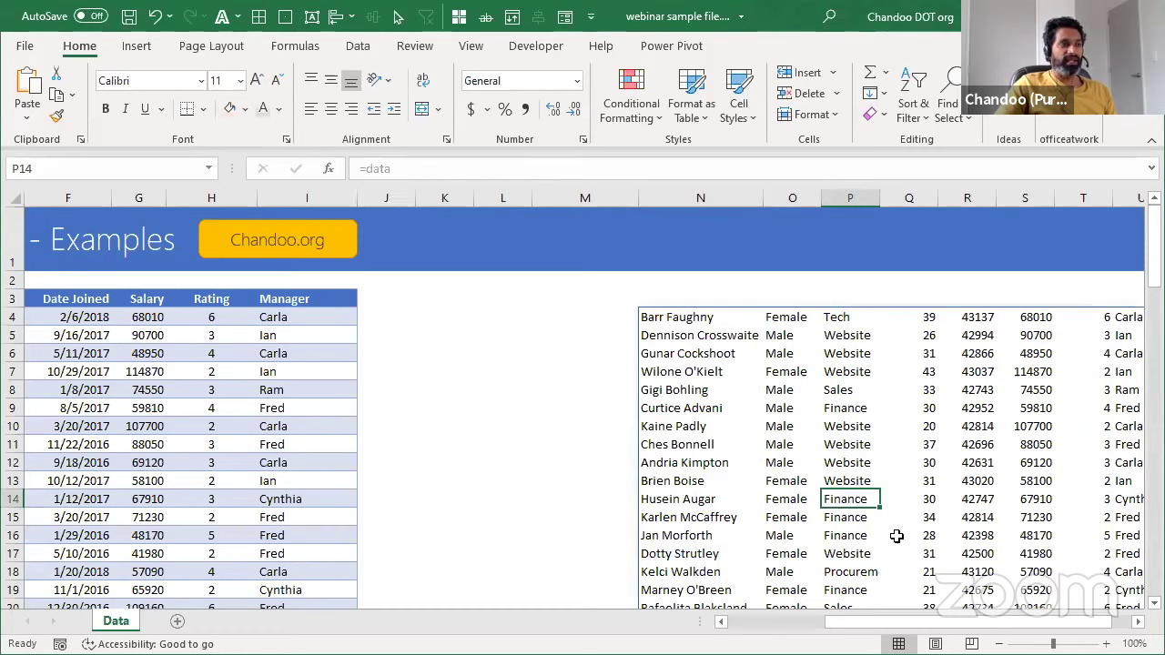
left_click(406, 162)
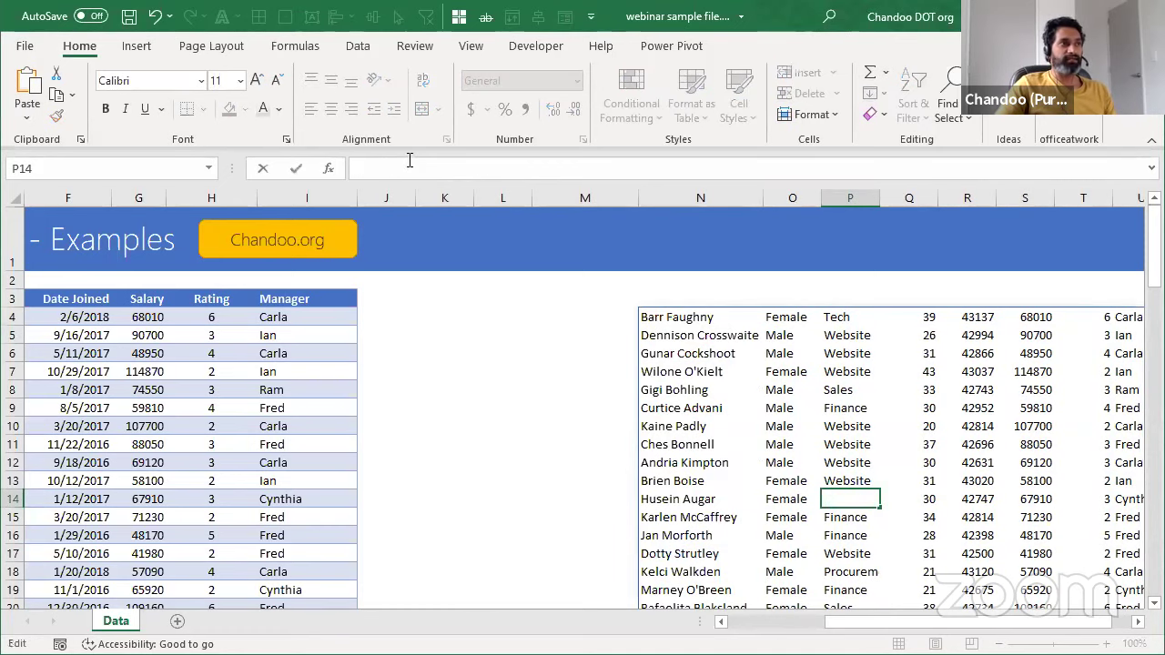
key("Escape")
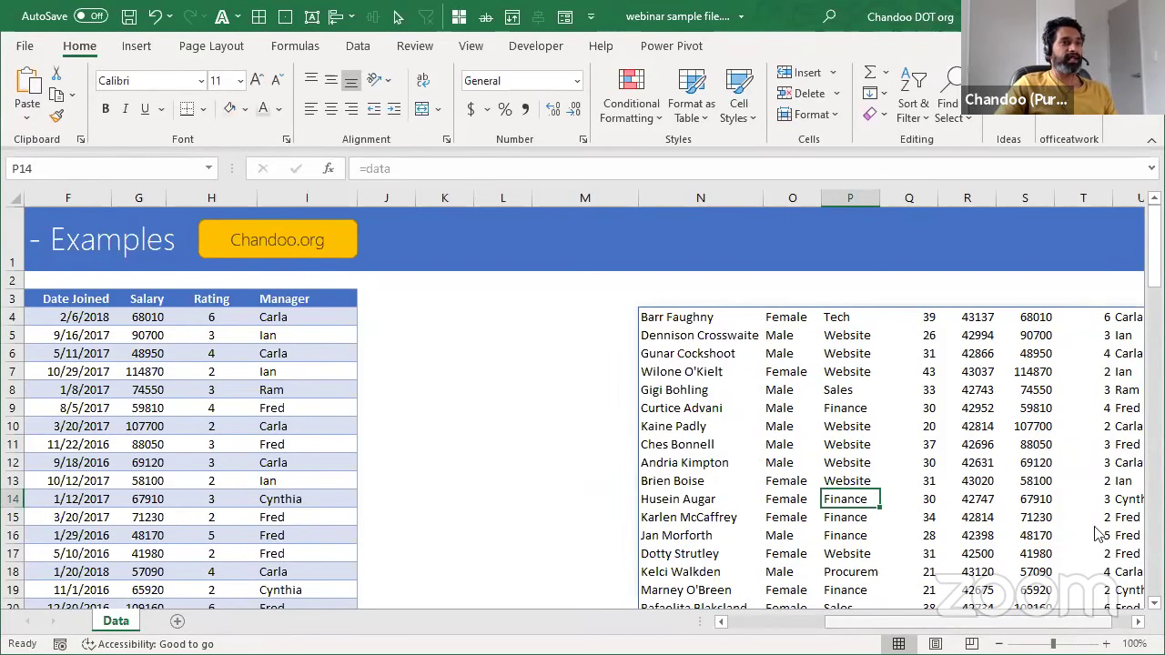
Step: Scroll through the spill to inspect its ratings, ending on an empty cell
scroll(1097, 519, "right", 1)
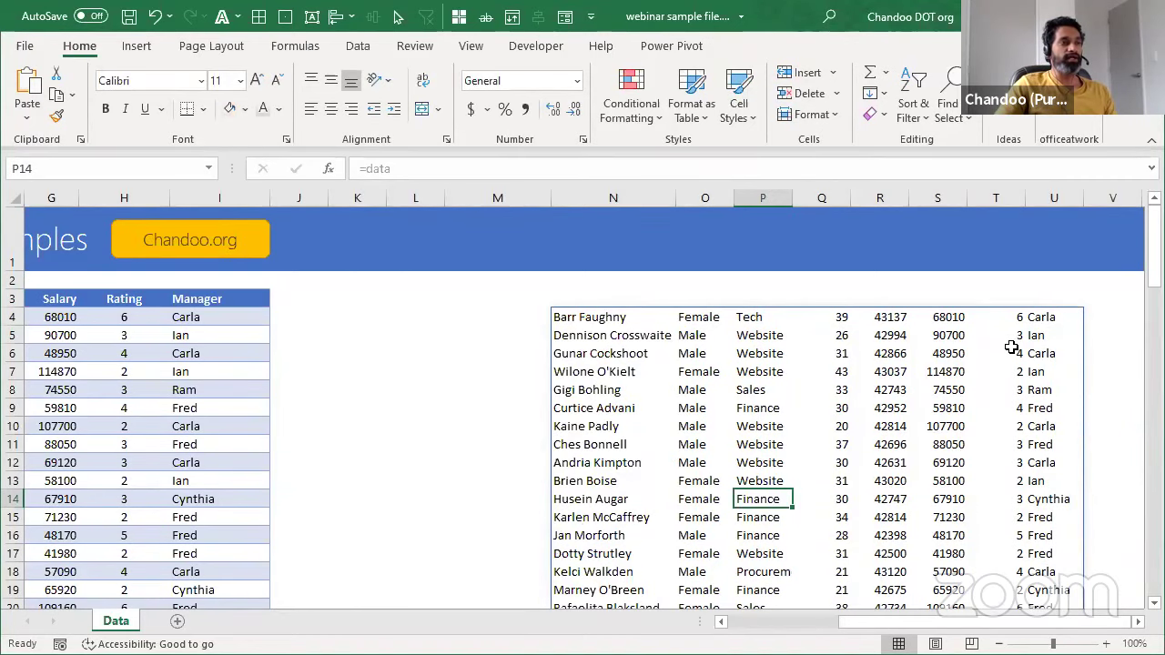
scroll(1012, 347, "down", 1)
scroll(737, 431, "up", 1)
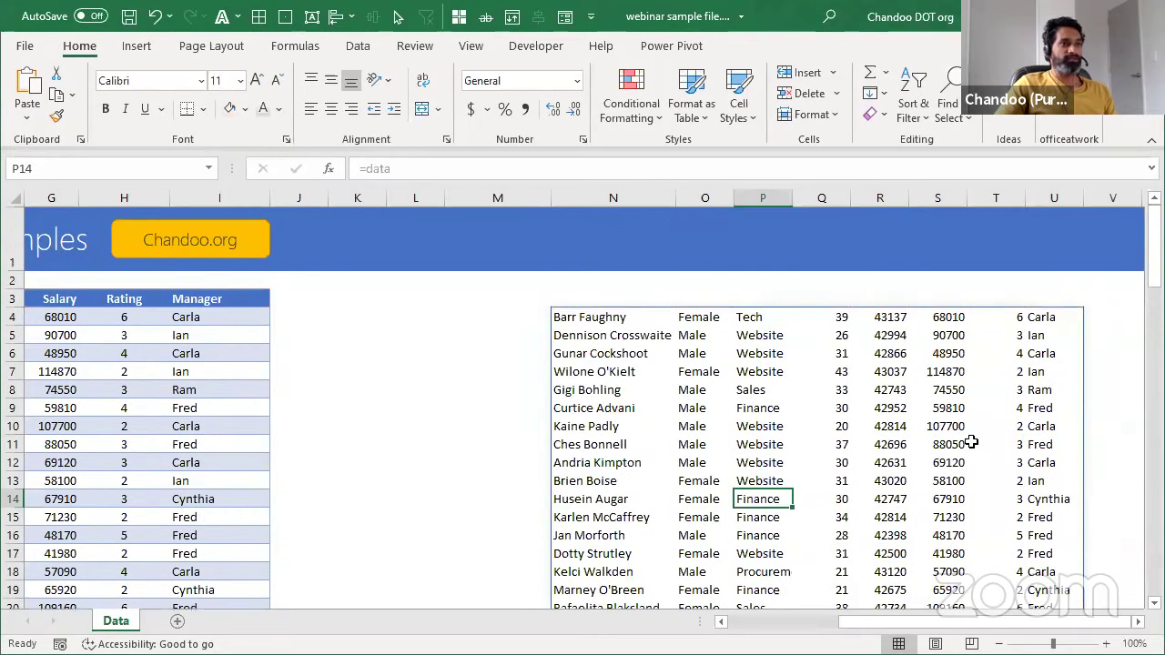
left_click(972, 442)
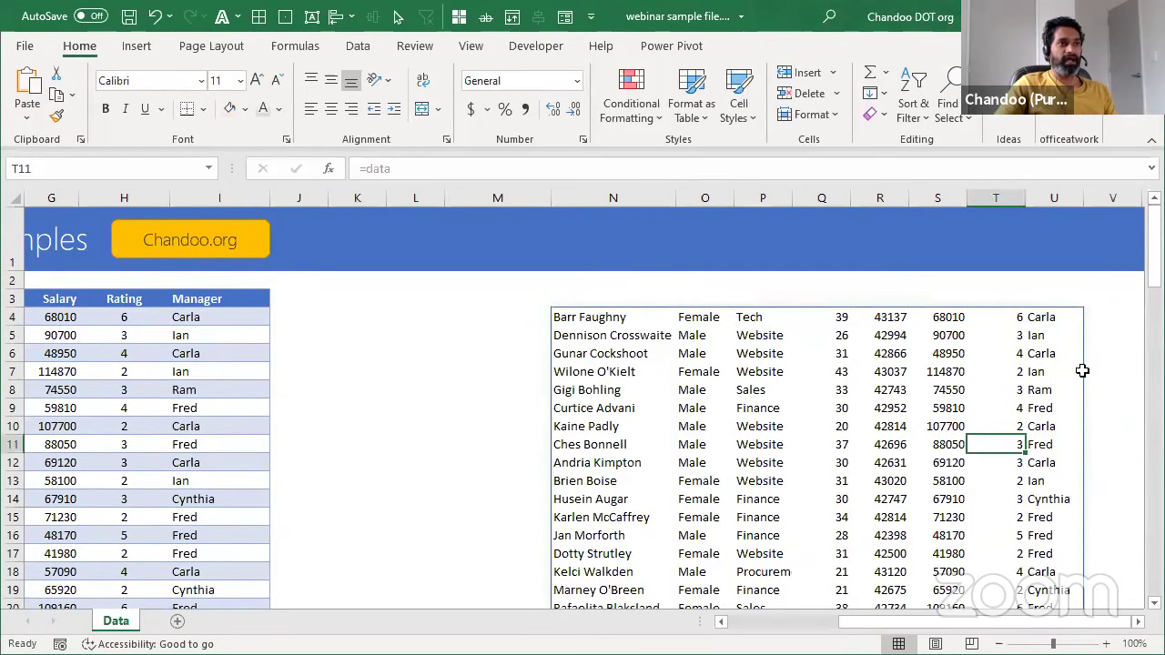
scroll(712, 417, "down", 18)
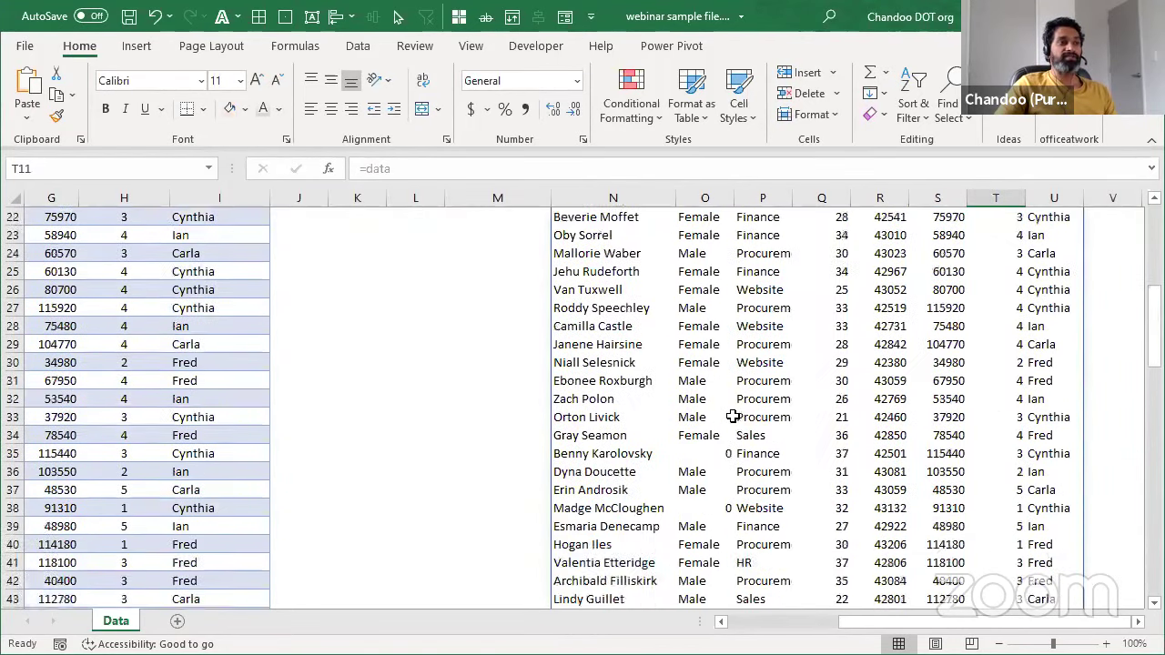
scroll(731, 458, "down", 8)
scroll(733, 459, "up", 20)
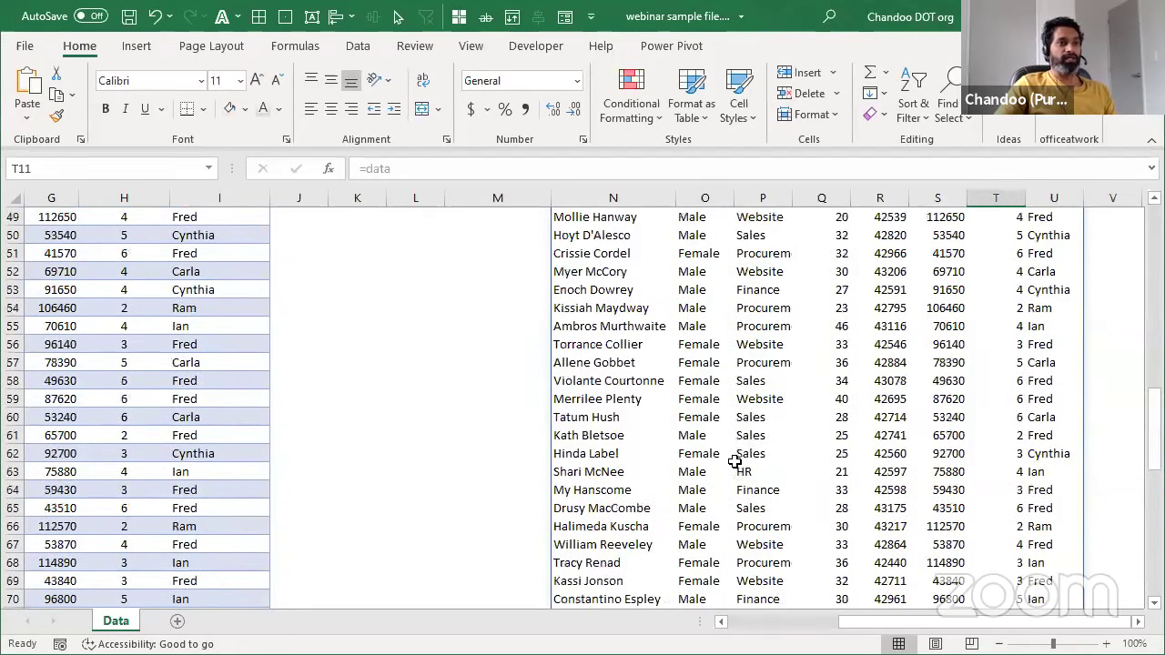
scroll(392, 319, "up", 6)
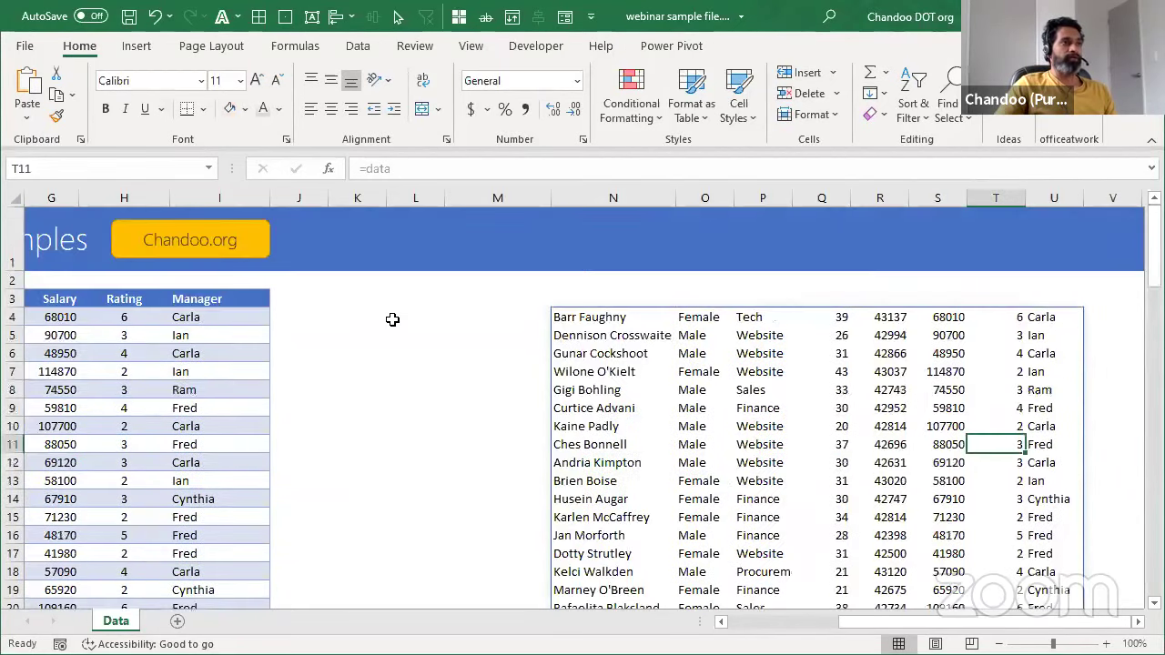
left_click(391, 319)
Step: Delete the =data formula and type a FILTER label in L3
left_click(564, 319)
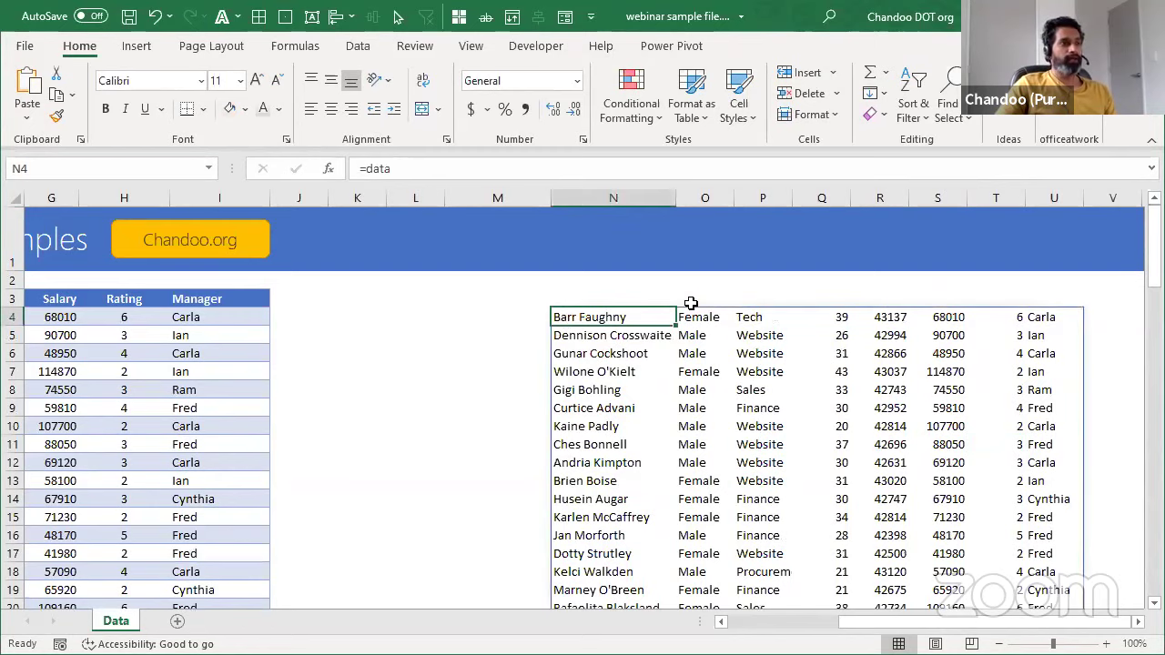
key("Delete")
key("Left")
key("Left")
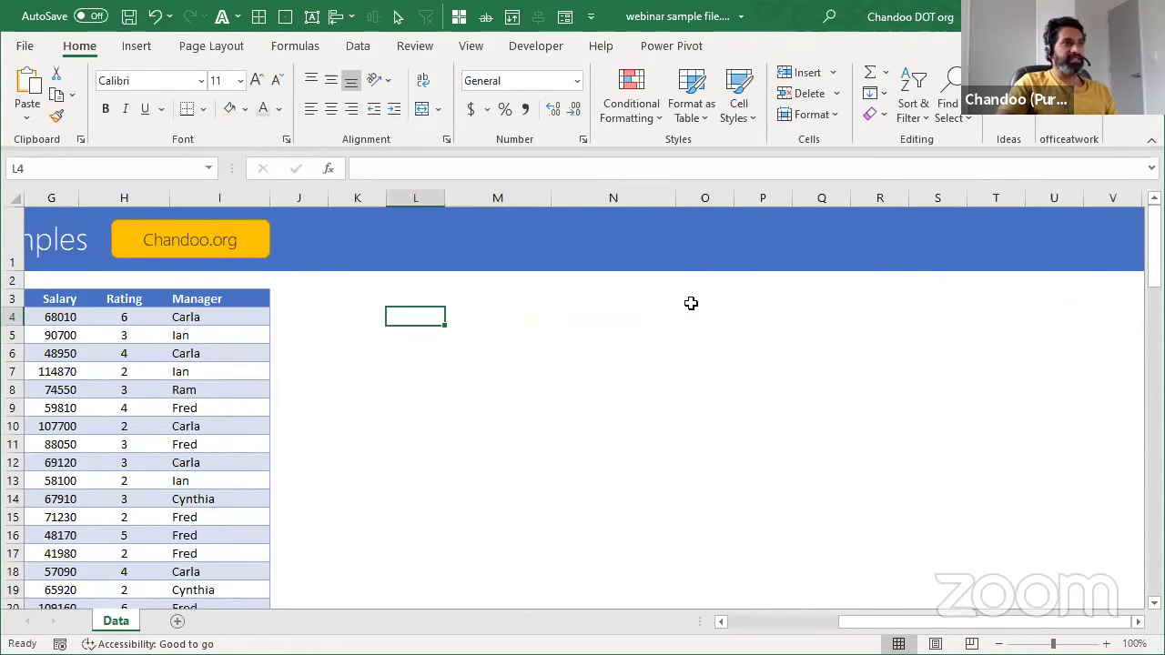
key("Up")
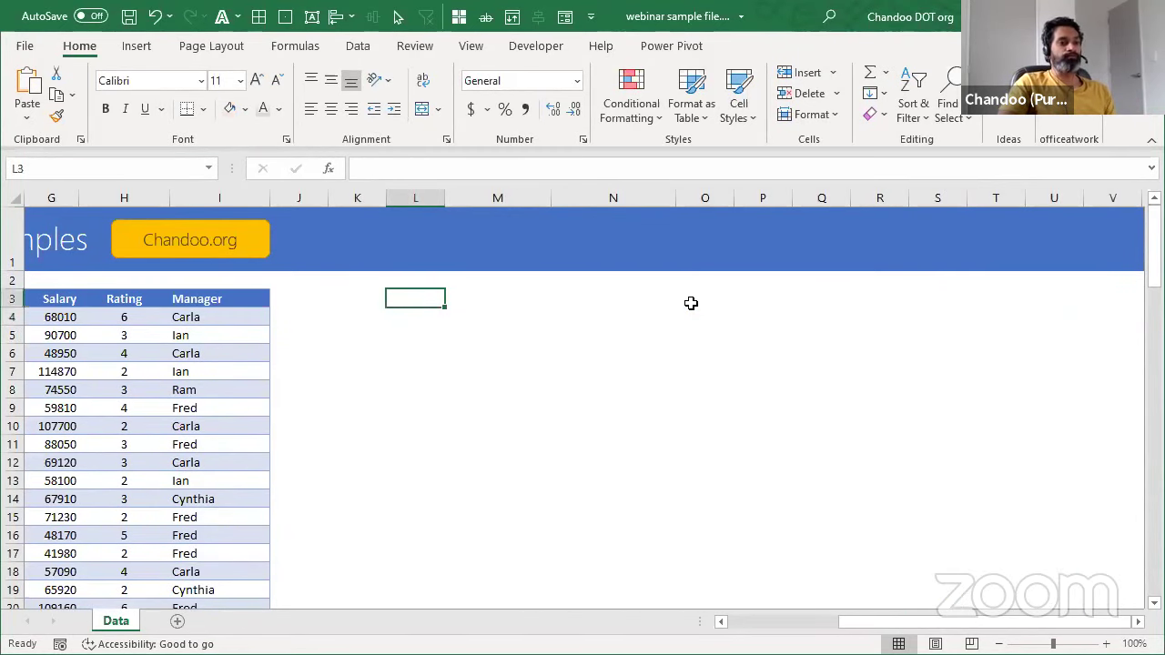
type("FlLTER")
key("Return")
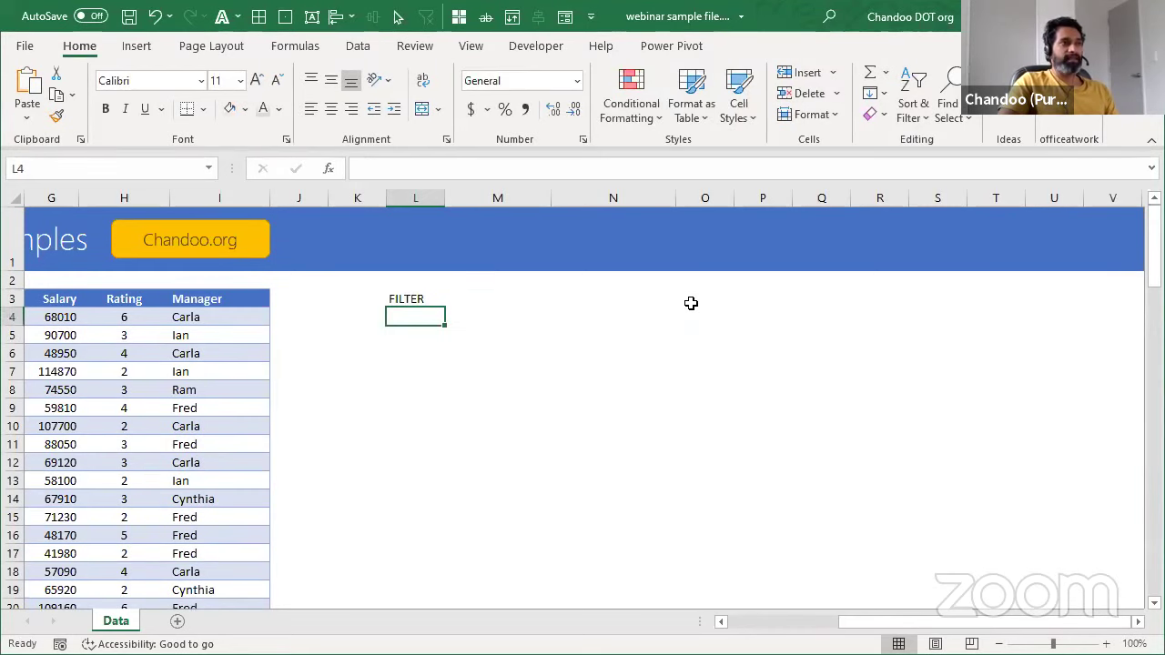
Step: Enter =FILTER(data, data[Manager]="Ian") in N3 to list Ian's employees
key("Up")
key("Right")
key("Right")
type("=")
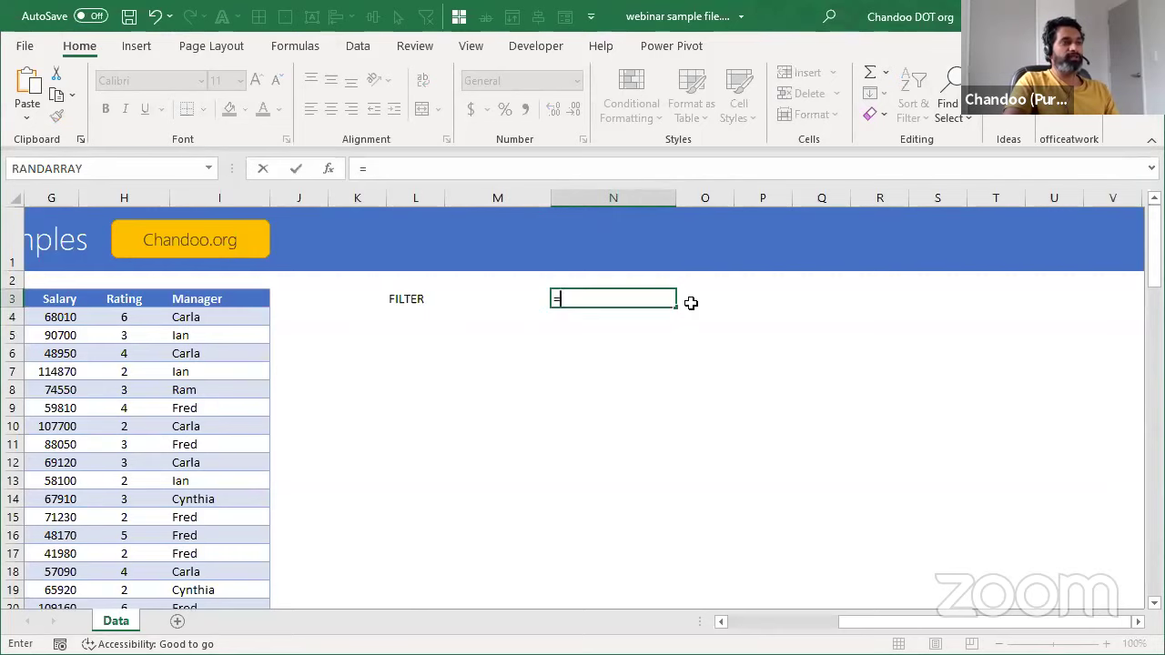
type("d")
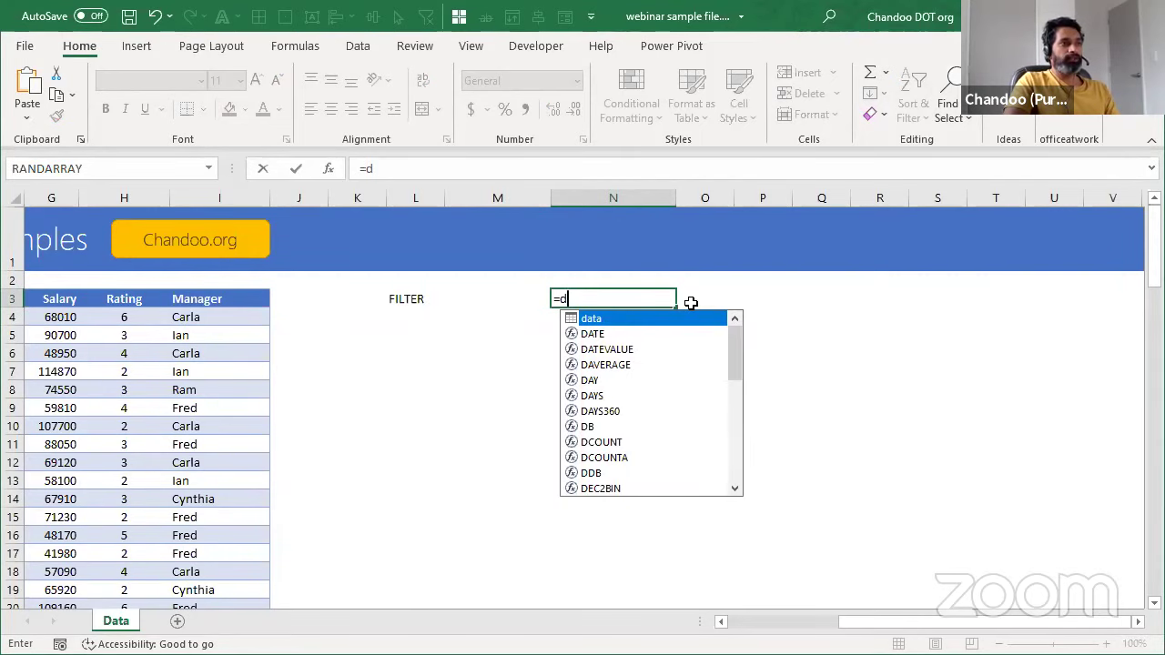
key("BackSpace")
type("FILTER(data,")
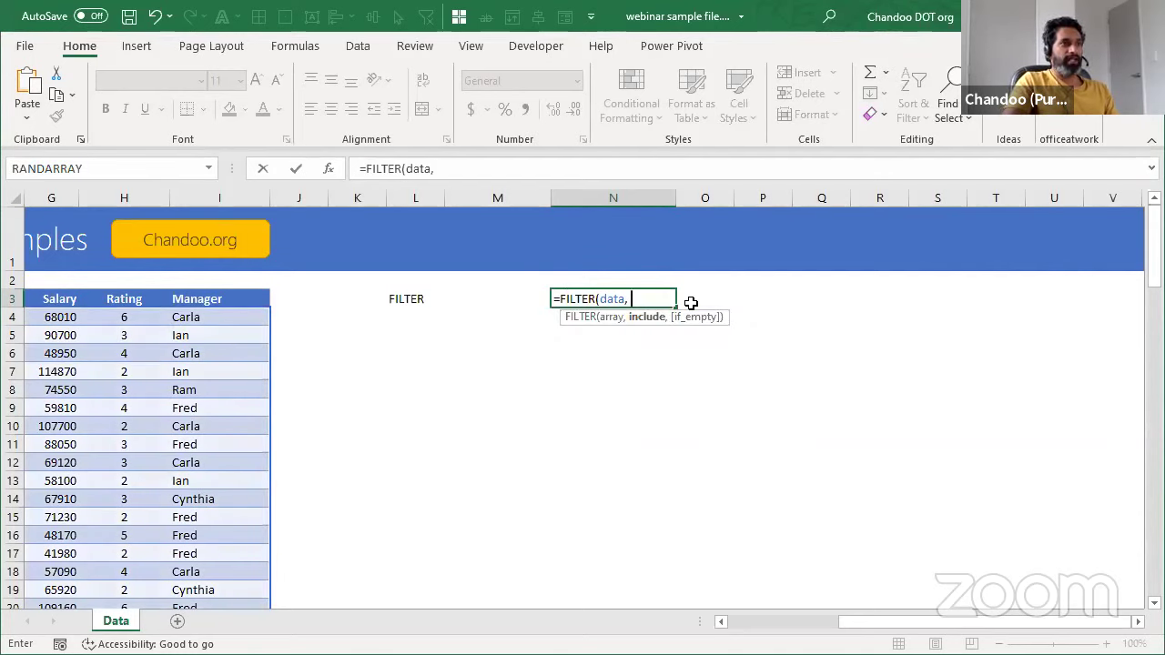
type(" data[Manager]=")
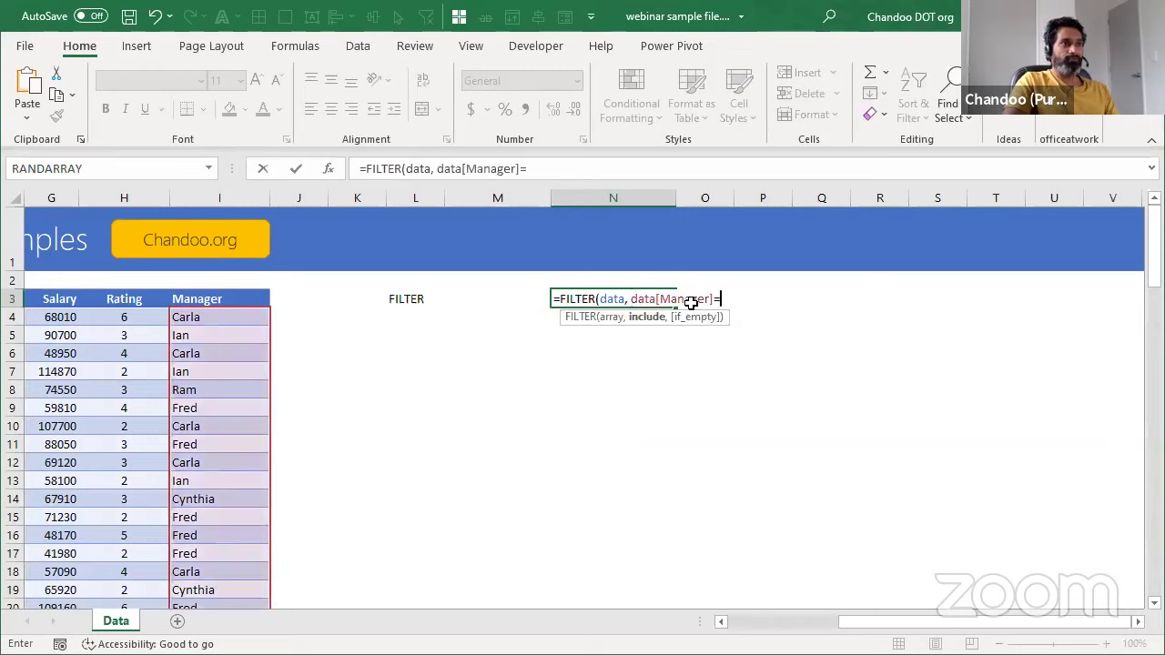
type("\"Ian\"")
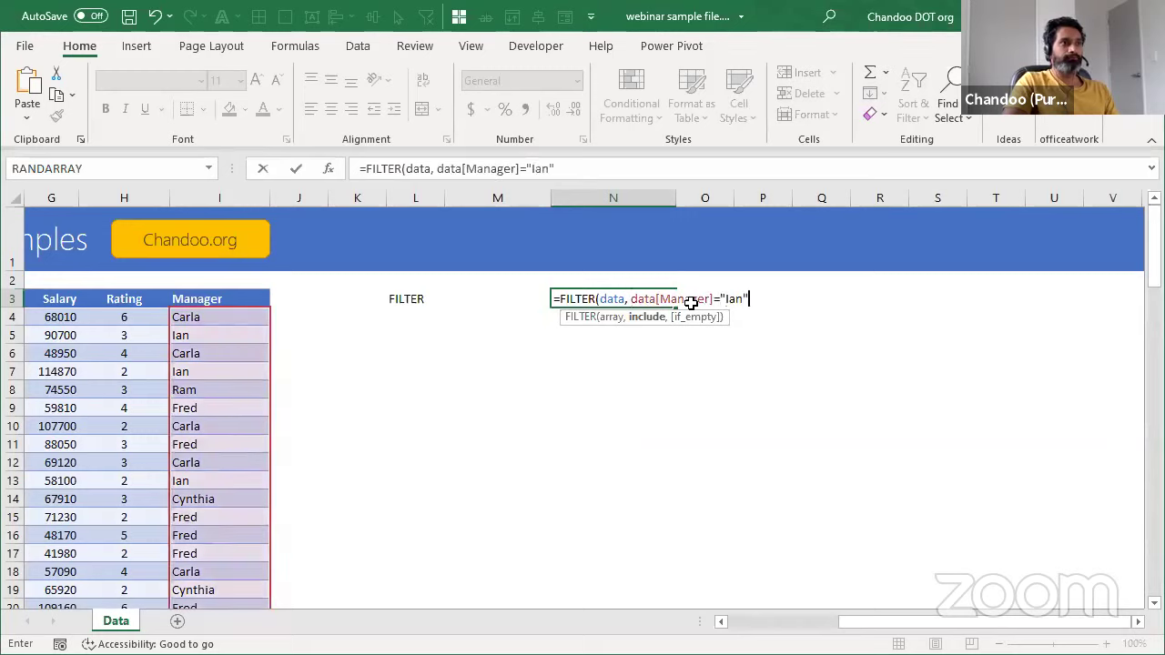
type(")")
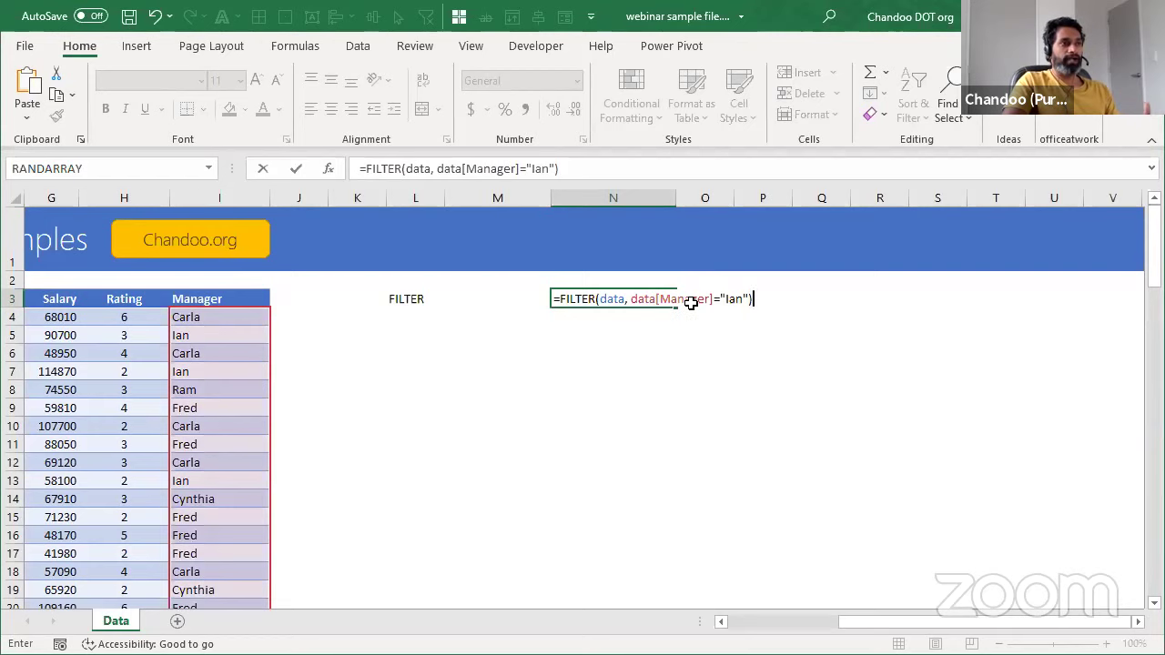
key("Return")
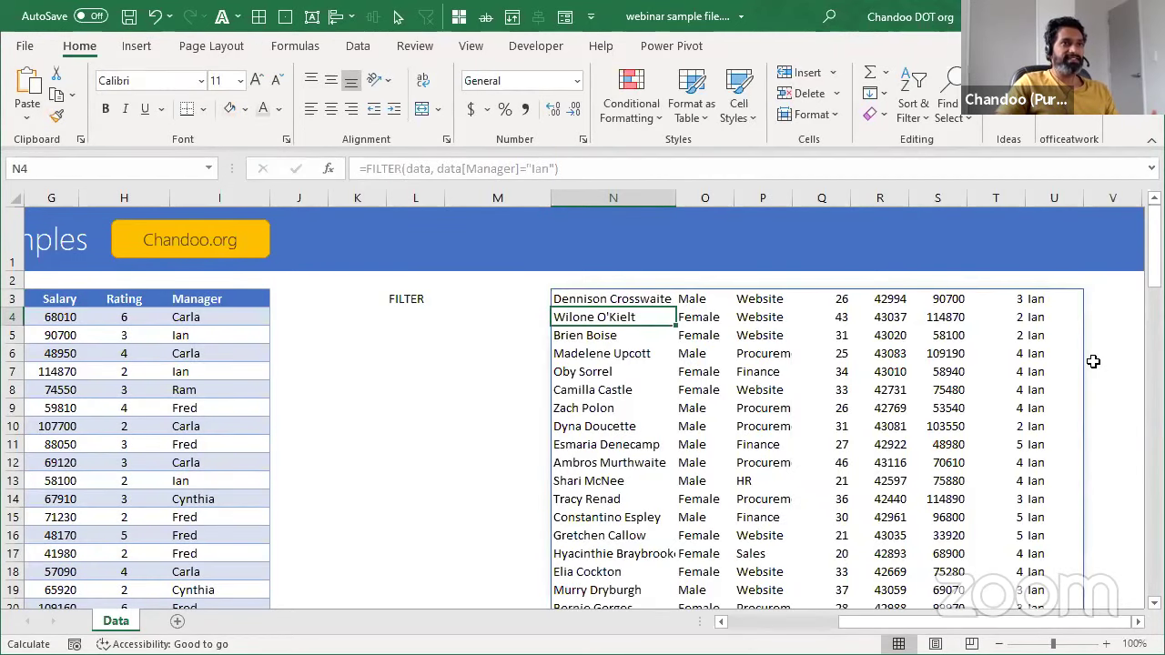
Step: Review the Ian results and the FILTER formula's arguments without changing them
left_click(1045, 300)
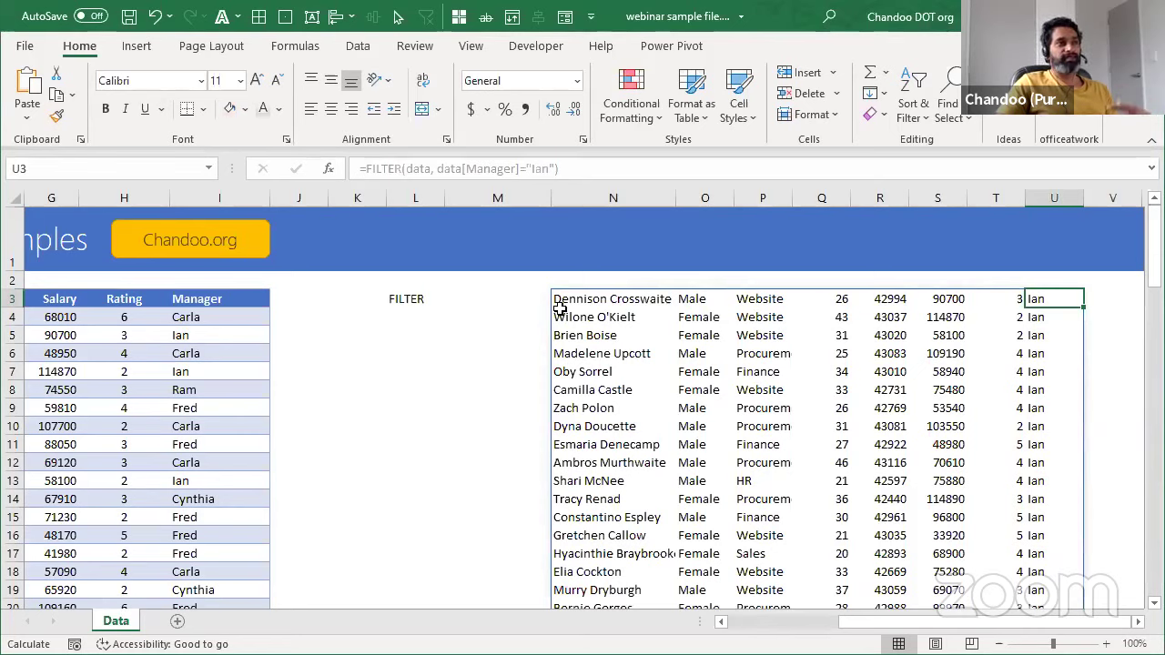
left_click(570, 302)
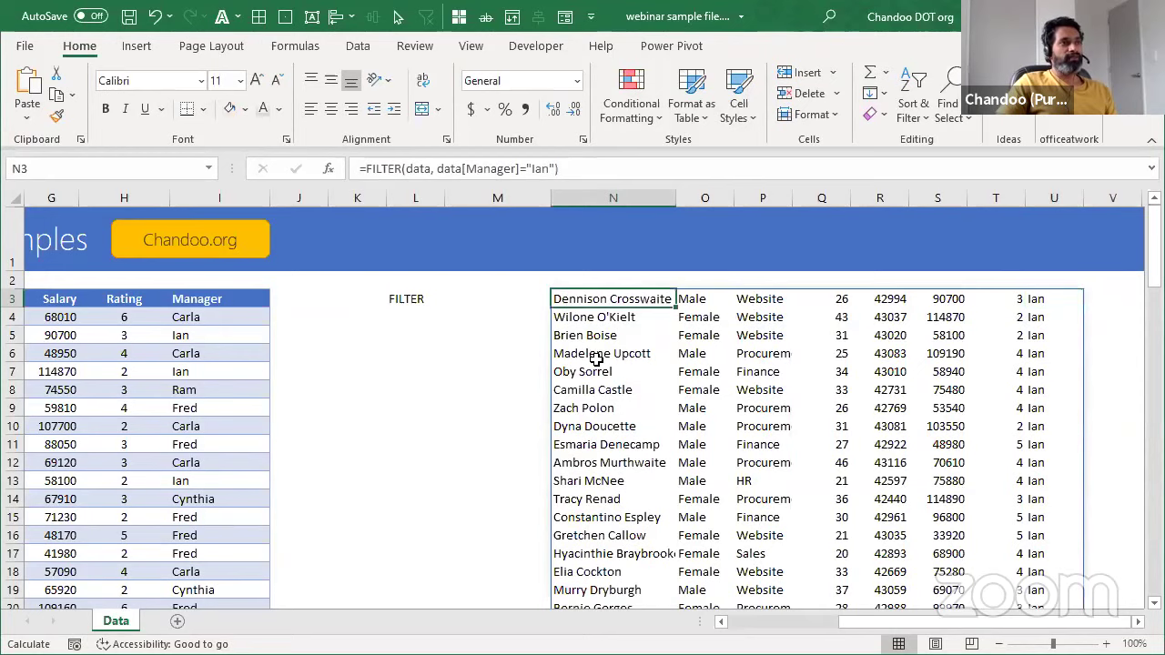
left_click(250, 297)
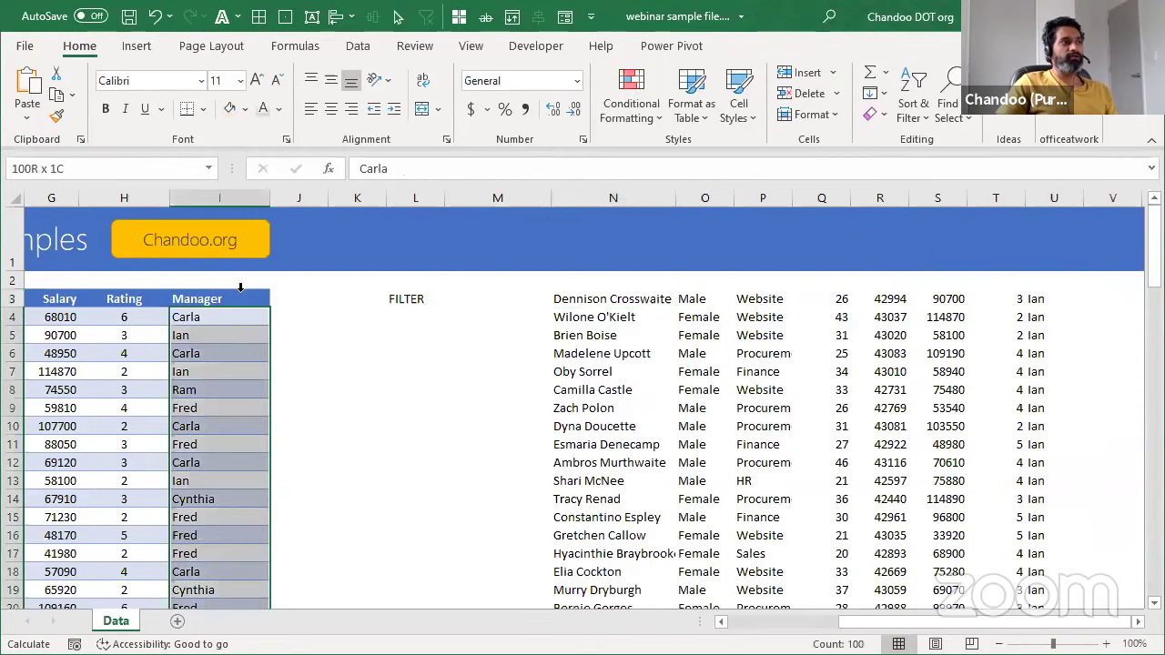
left_click(235, 300)
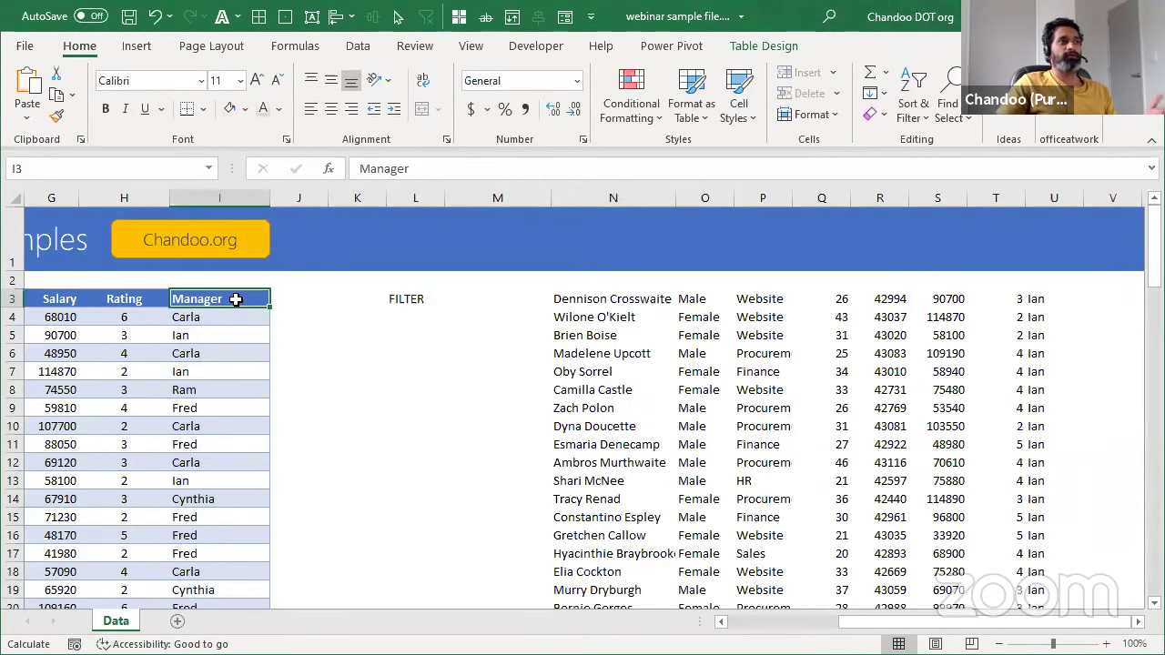
left_click(580, 303)
key("F2")
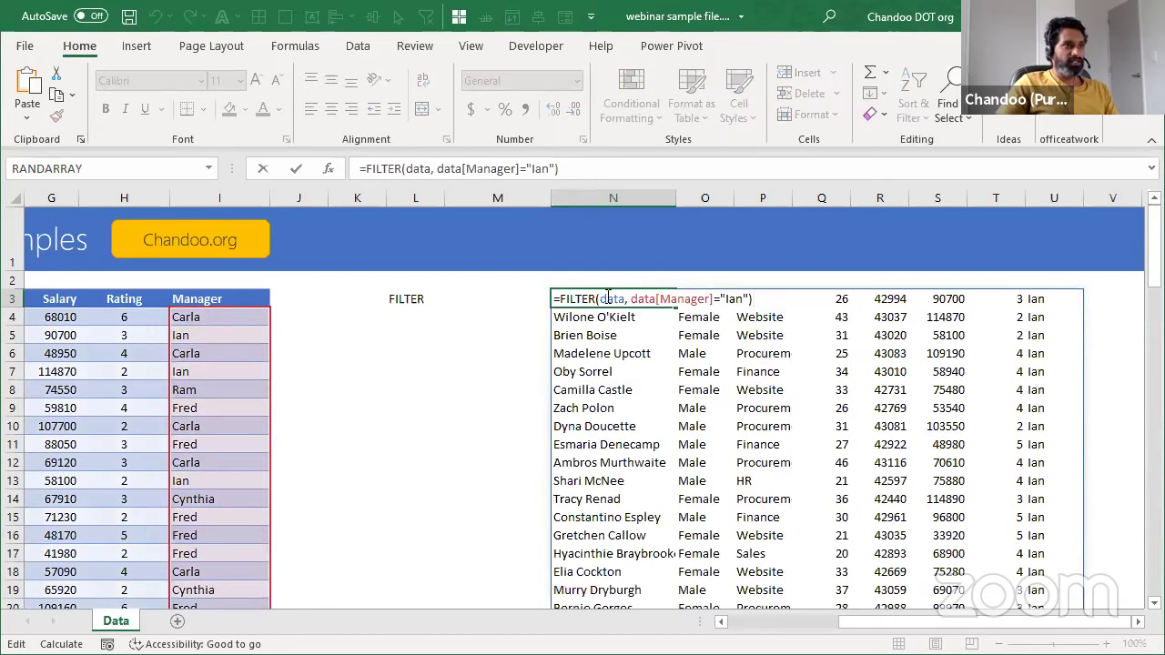
double_click(612, 301)
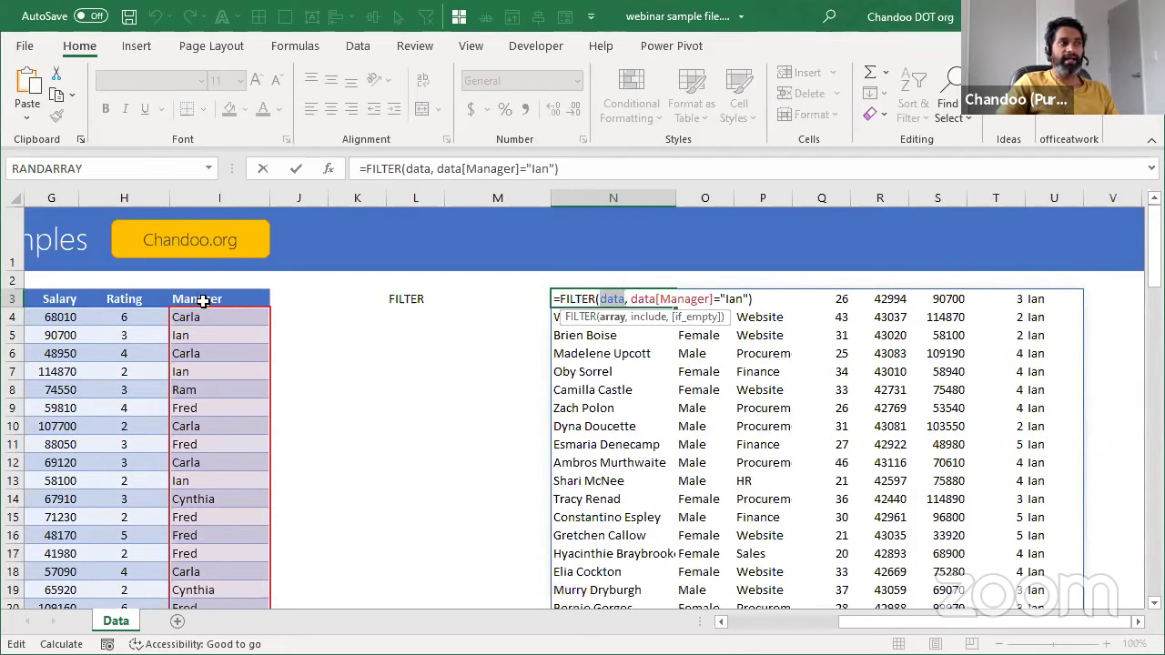
key("Escape")
Step: Move the FILTER formula to N4 and put =data[#Headers] in N3
key("ctrl+x")
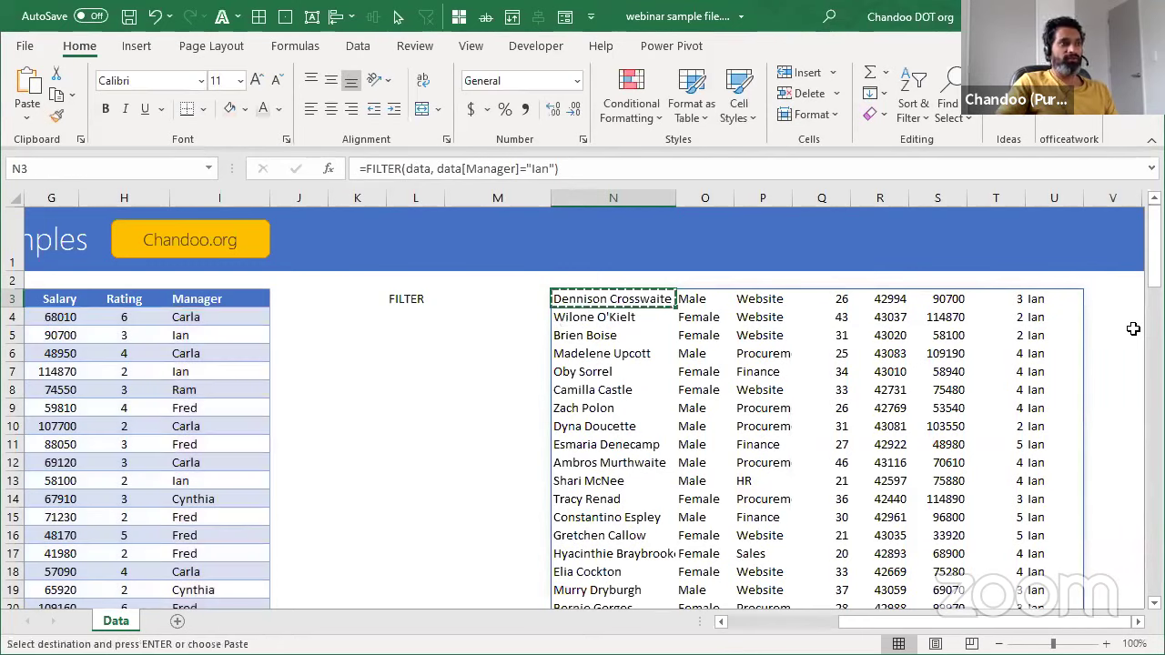
key("Down")
key("Return")
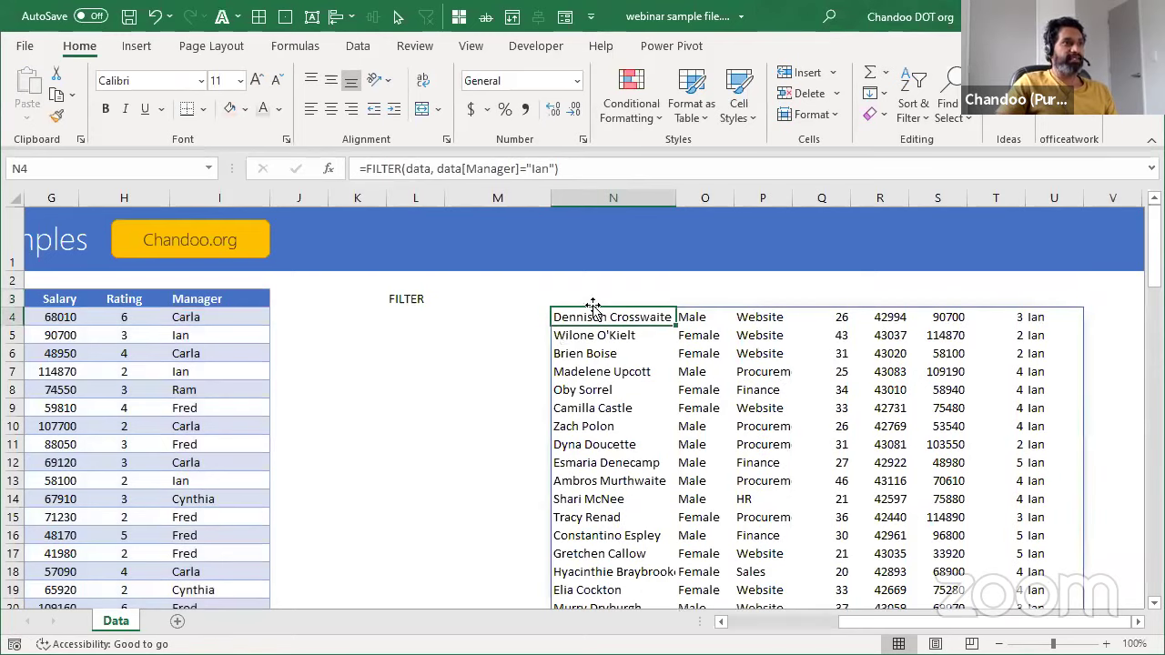
left_click(593, 301)
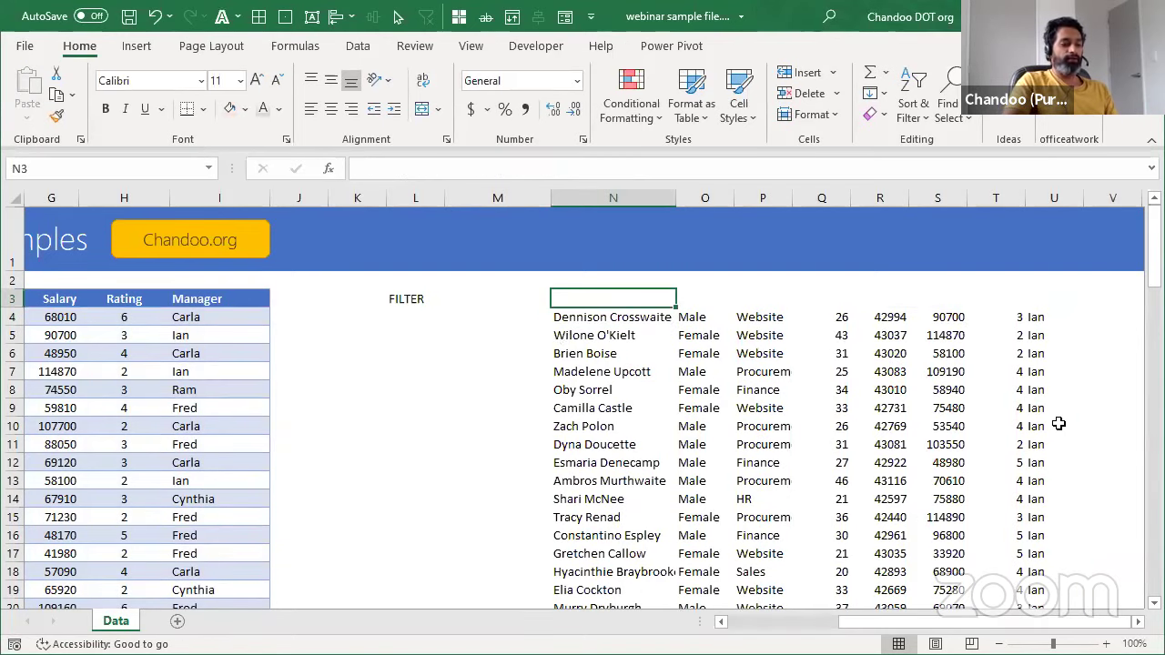
type("=data")
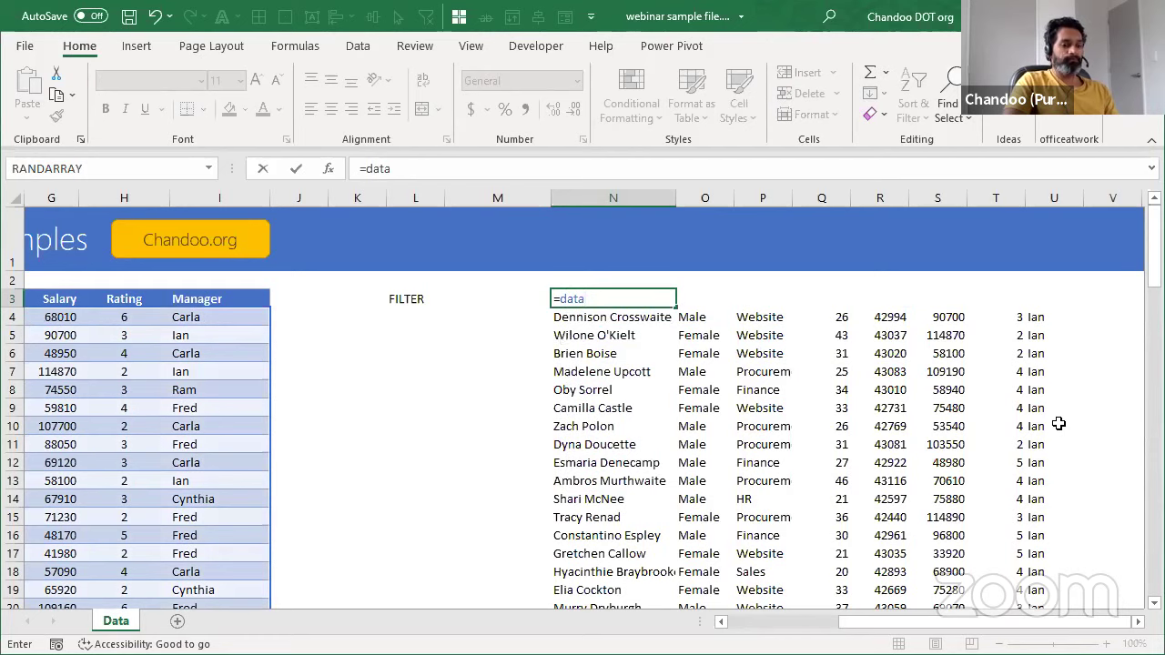
type("[#")
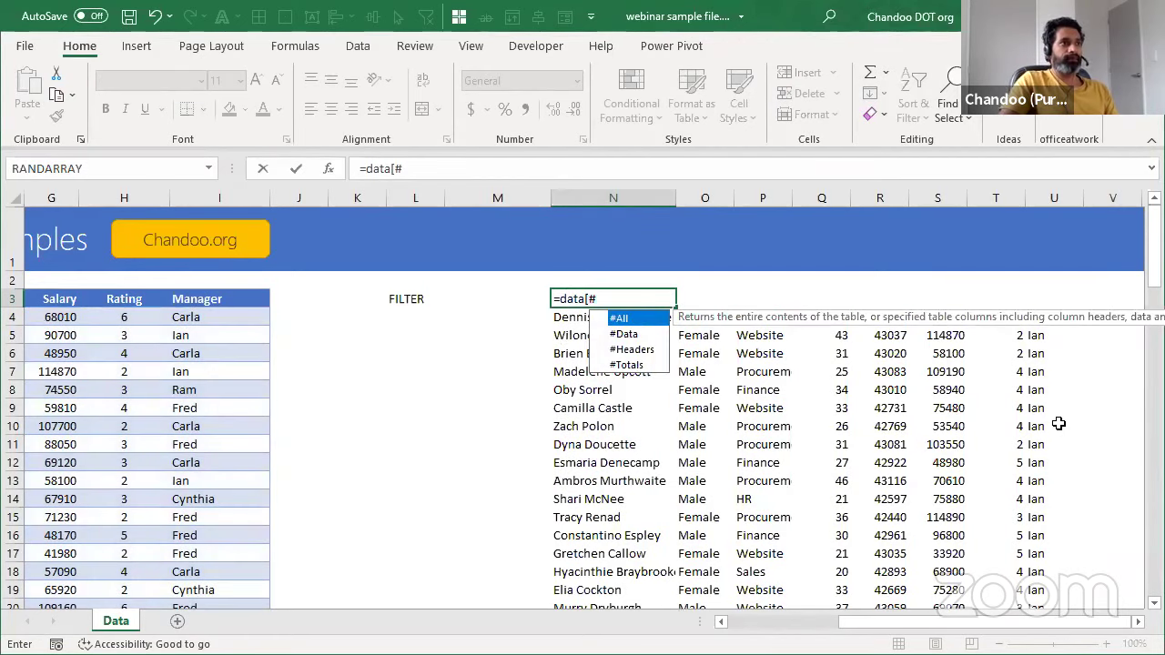
type("Headers]")
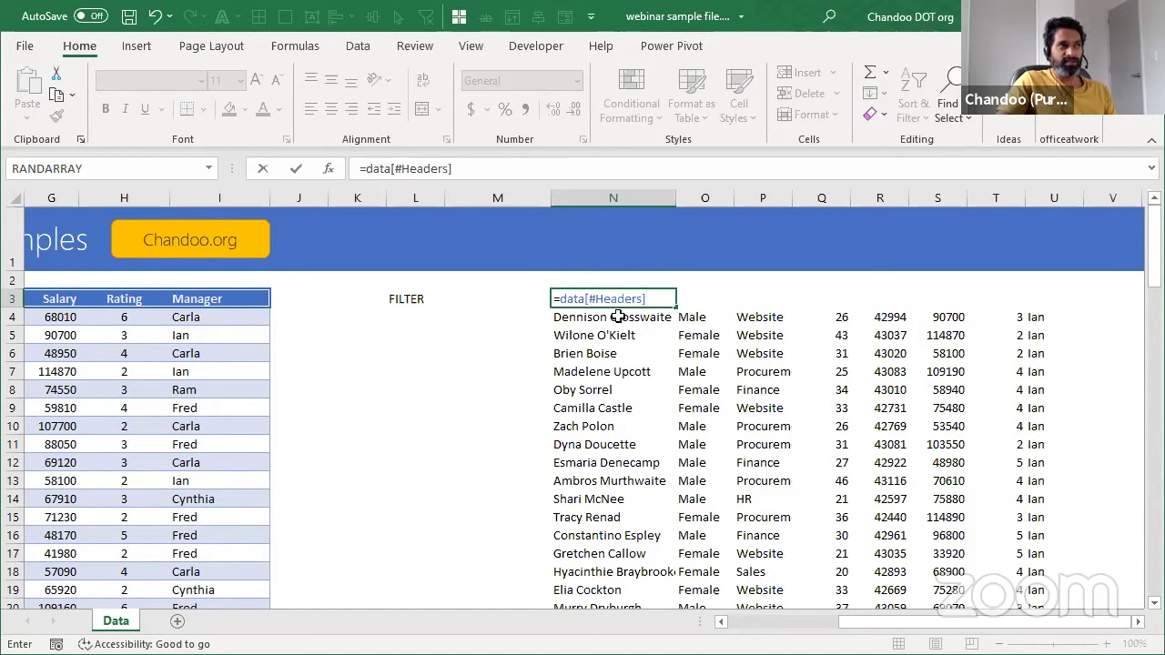
key("Return")
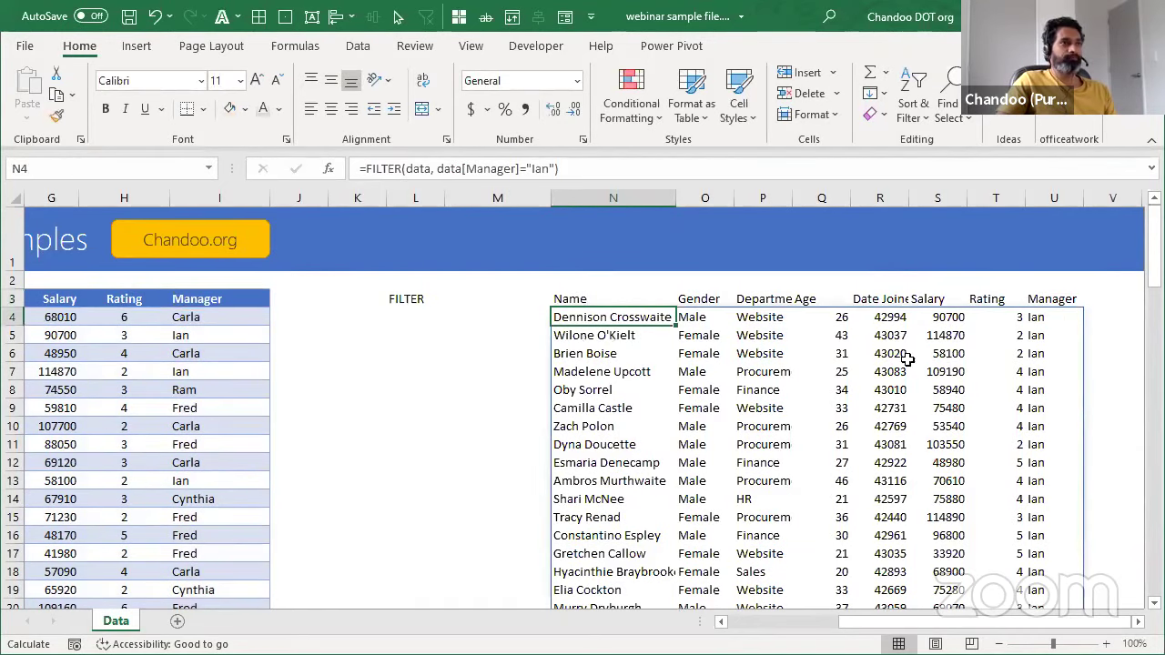
Step: Drag column R wider so the Date Joined results show in full, then select N31
left_click(892, 318)
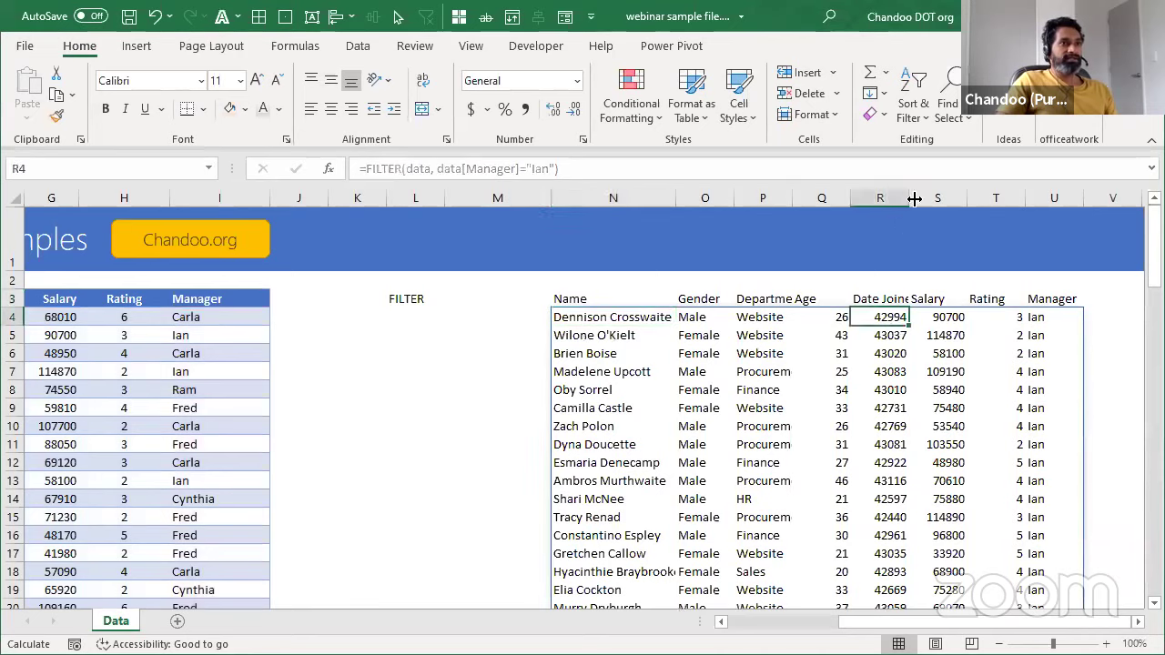
left_click_drag(914, 199, 970, 201)
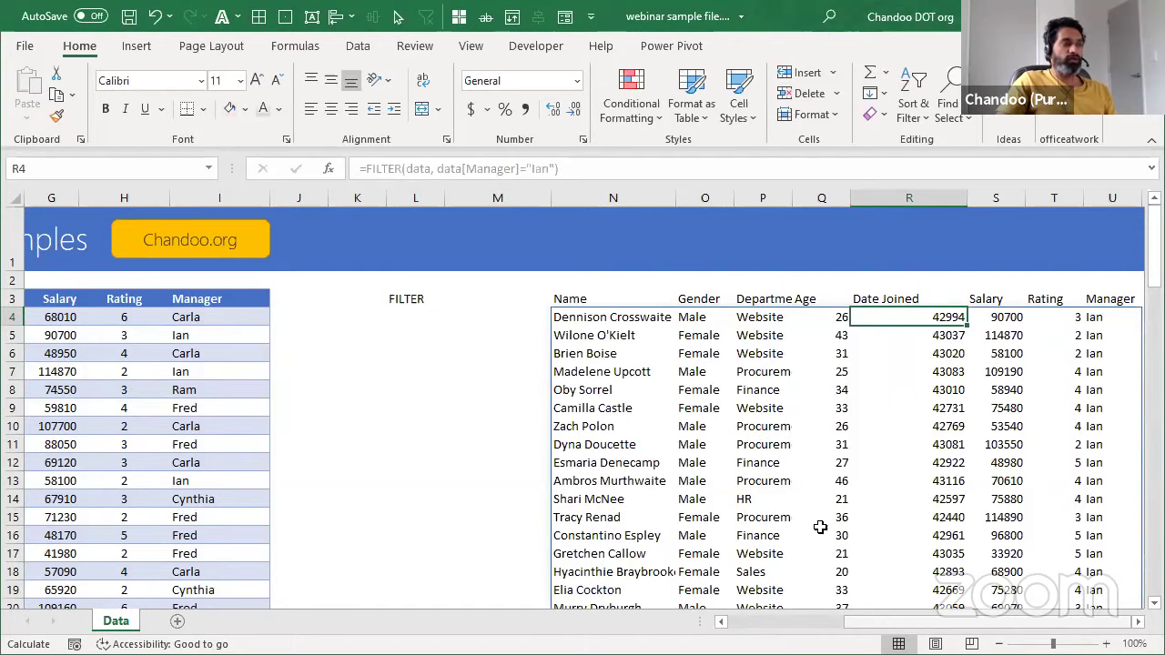
scroll(820, 527, "left", 3)
left_click(419, 317)
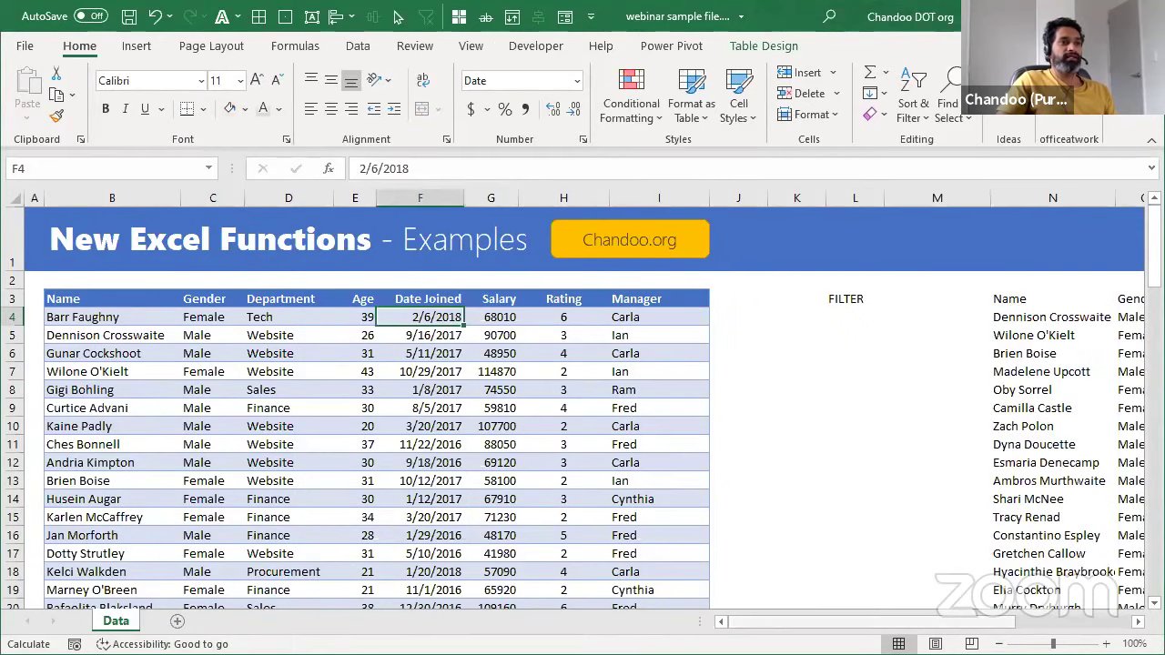
scroll(945, 317, "right", 3)
left_click(944, 317)
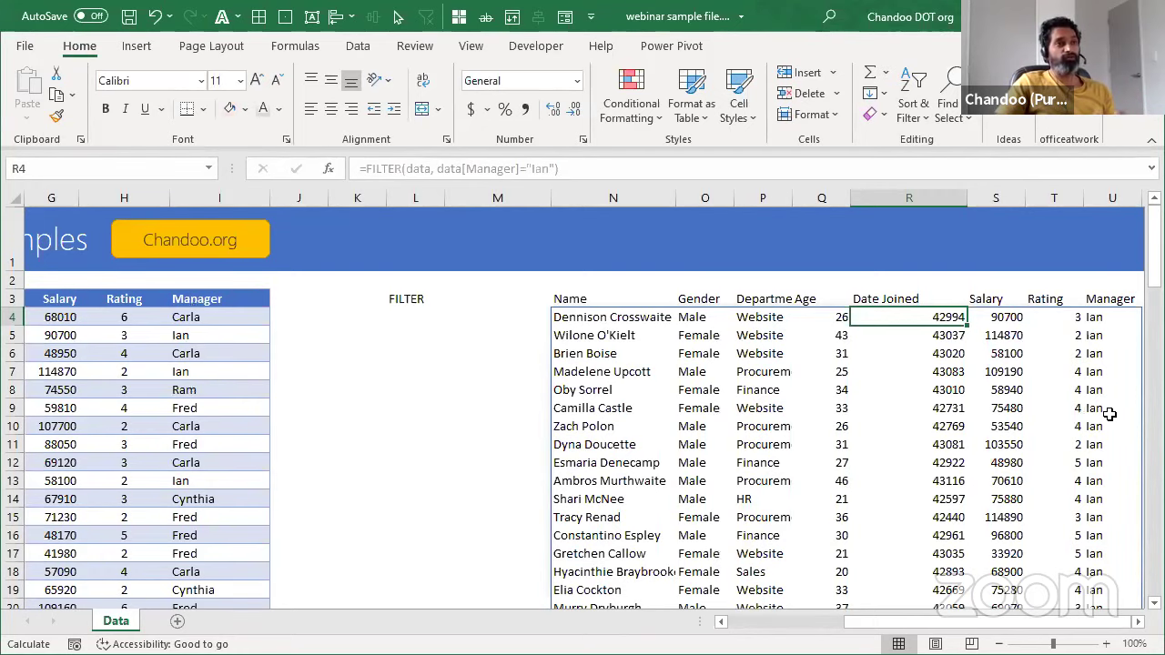
scroll(980, 402, "down", 5)
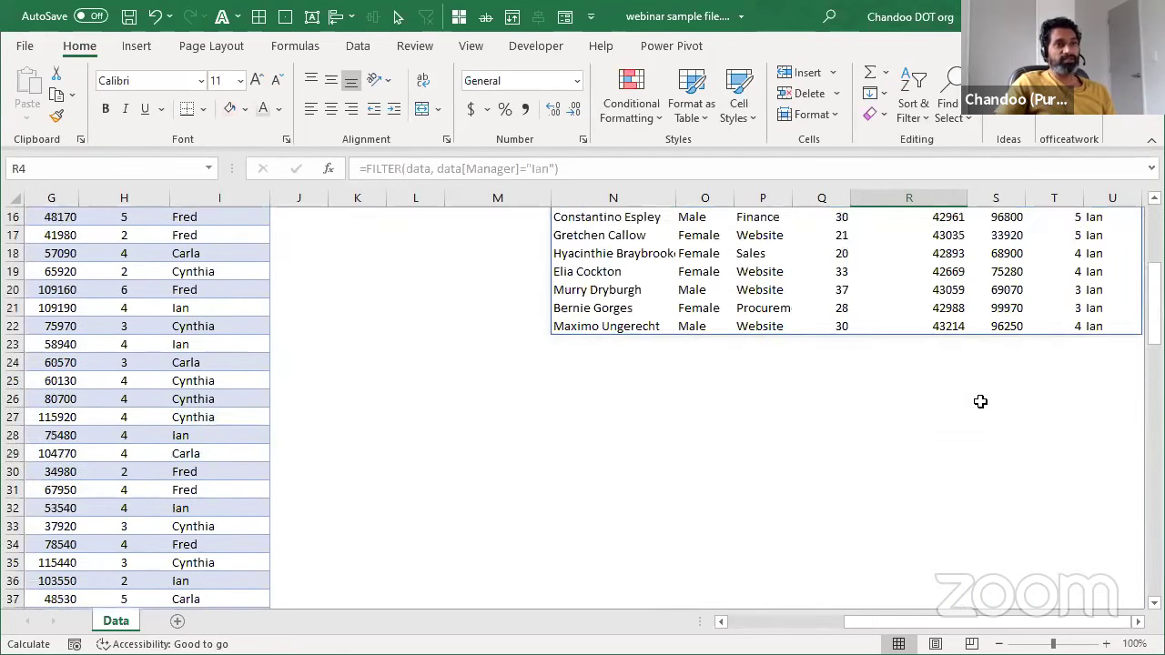
scroll(981, 402, "up", 5)
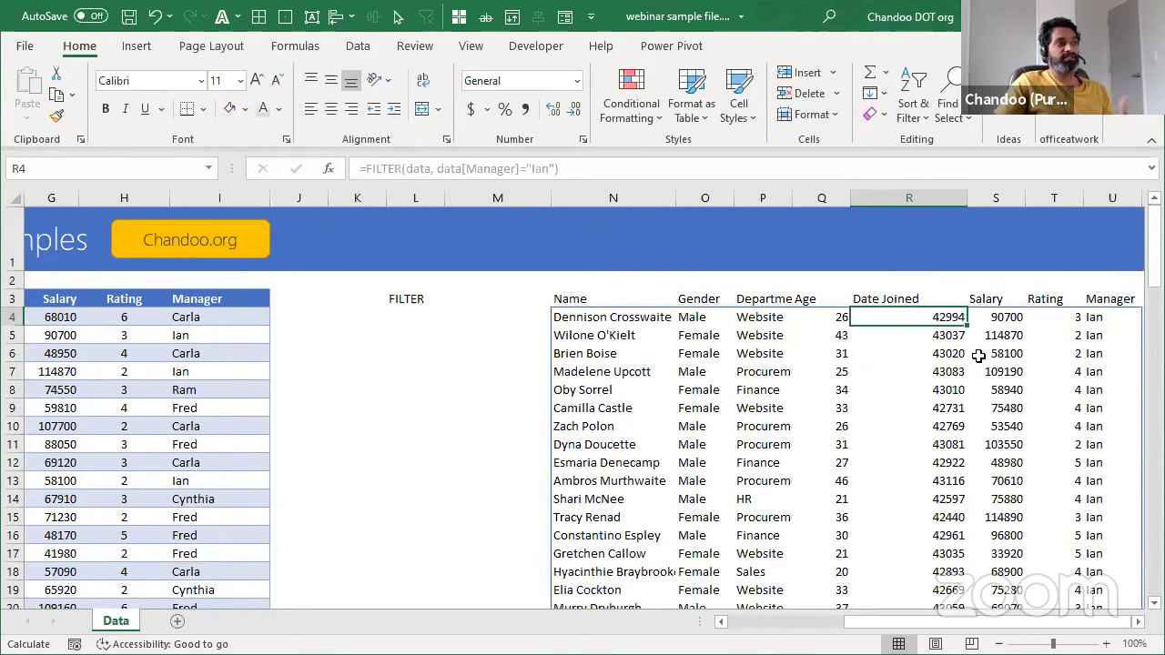
scroll(979, 373, "down", 7)
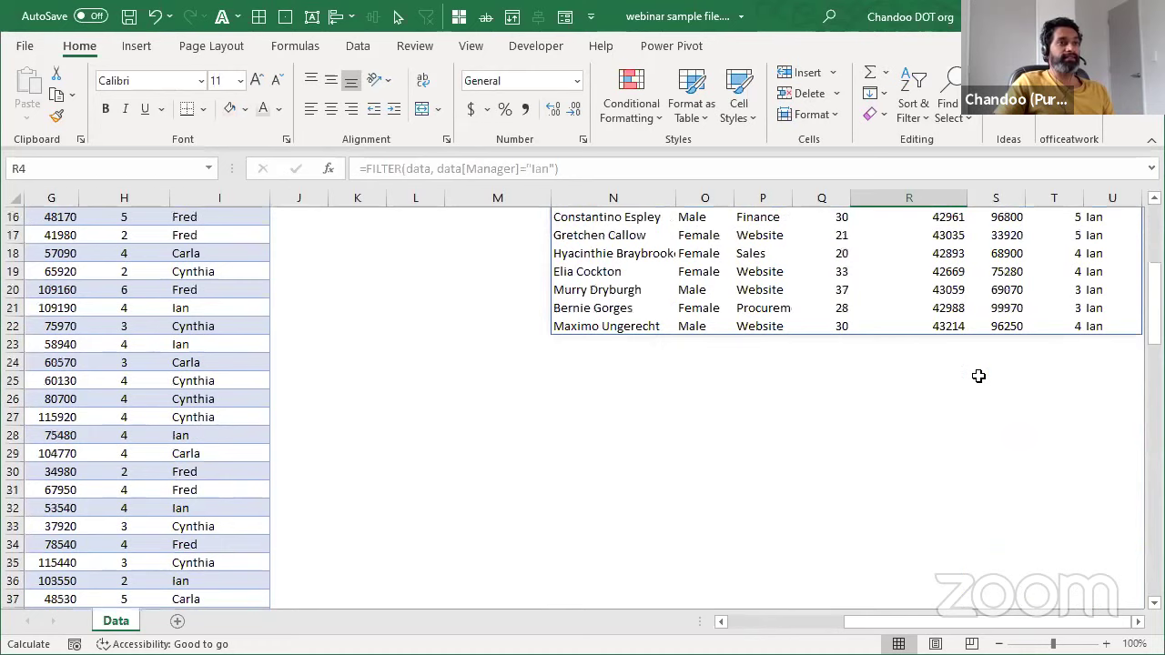
left_click(577, 387)
Step: Enter =data[@[Date Joined]] in N31 to return 11/20/2017 and view the number formats
type("=")
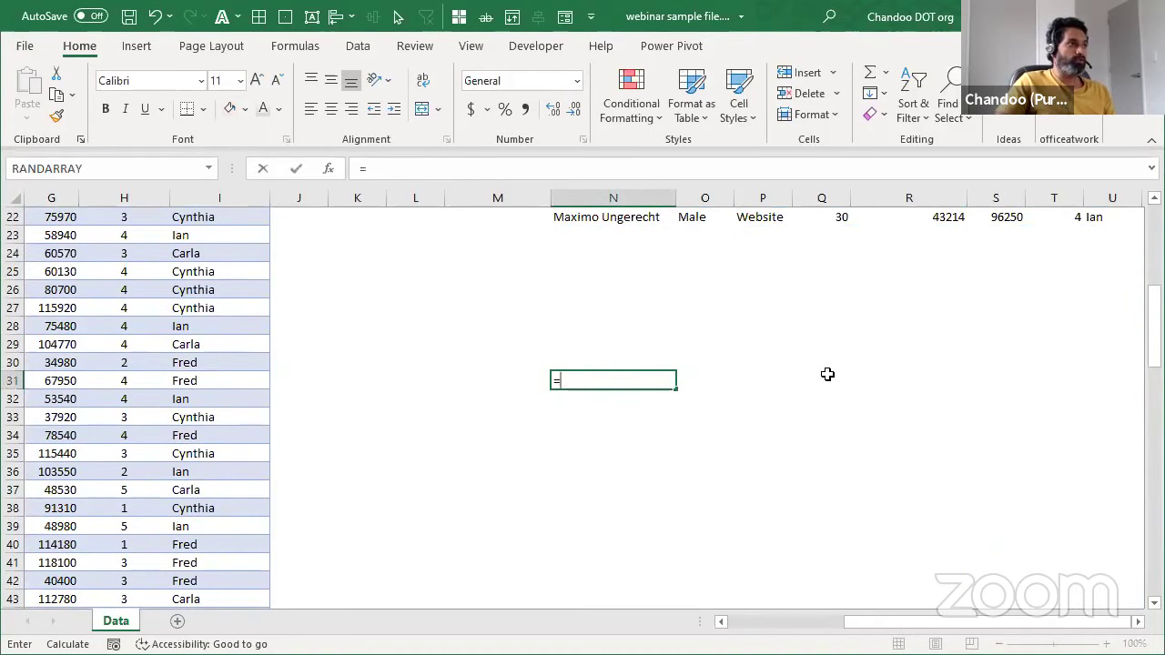
key("Left")
key("Left")
key("Left")
key("Left")
key("Left")
key("Left")
key("Left")
key("Left")
key("Left")
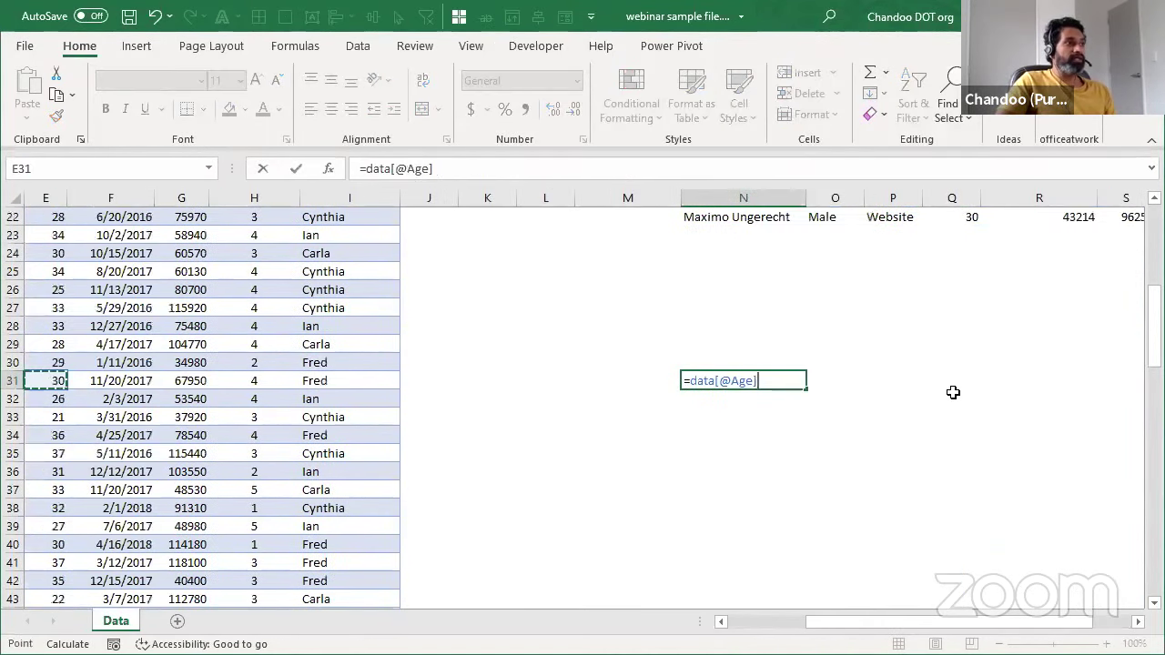
key("Right")
key("Return")
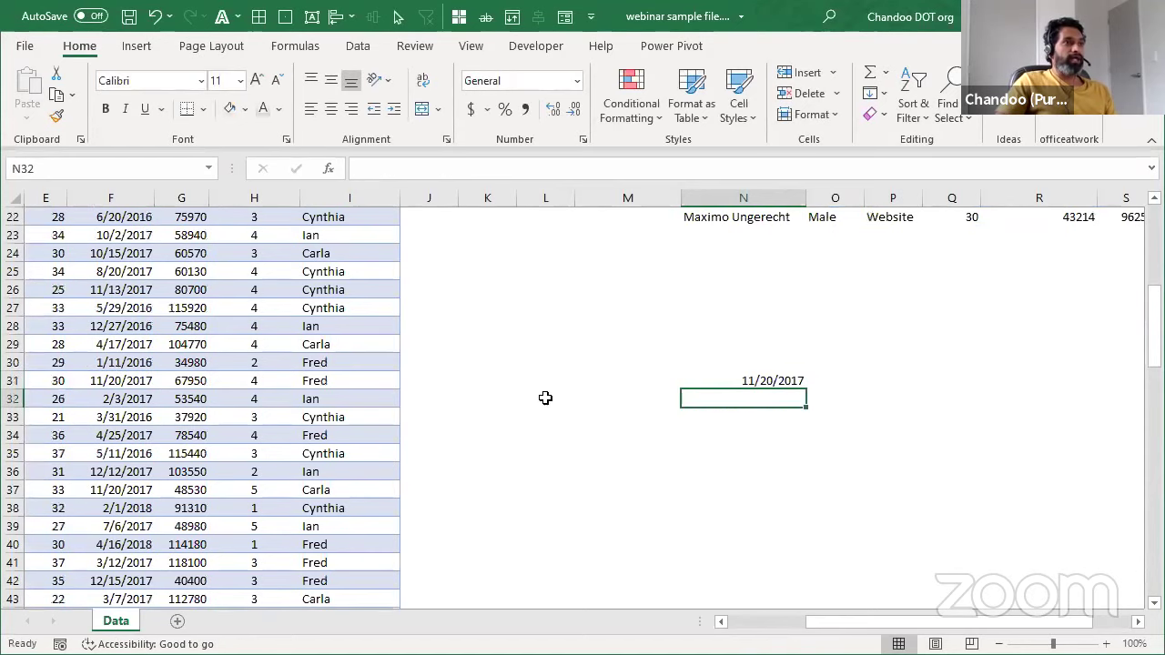
left_click(755, 374)
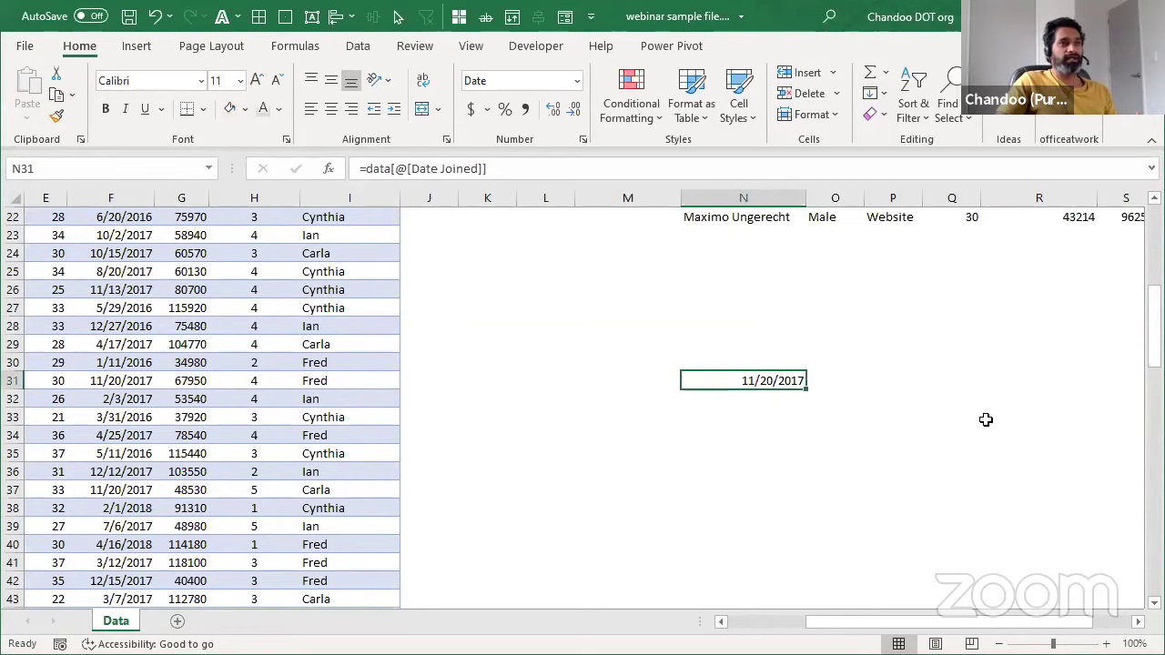
scroll(1058, 401, "up", 3)
scroll(1058, 402, "up", 4)
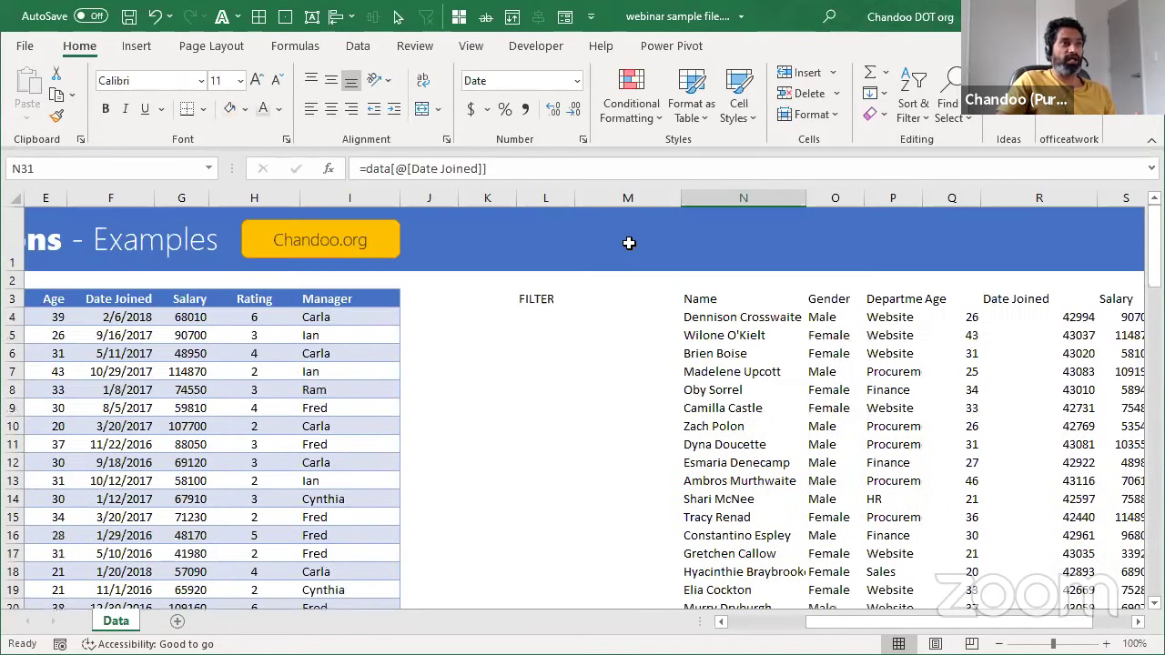
scroll(627, 242, "down", 3)
scroll(574, 82, "down", 2)
scroll(574, 83, "up", 1)
left_click(576, 80)
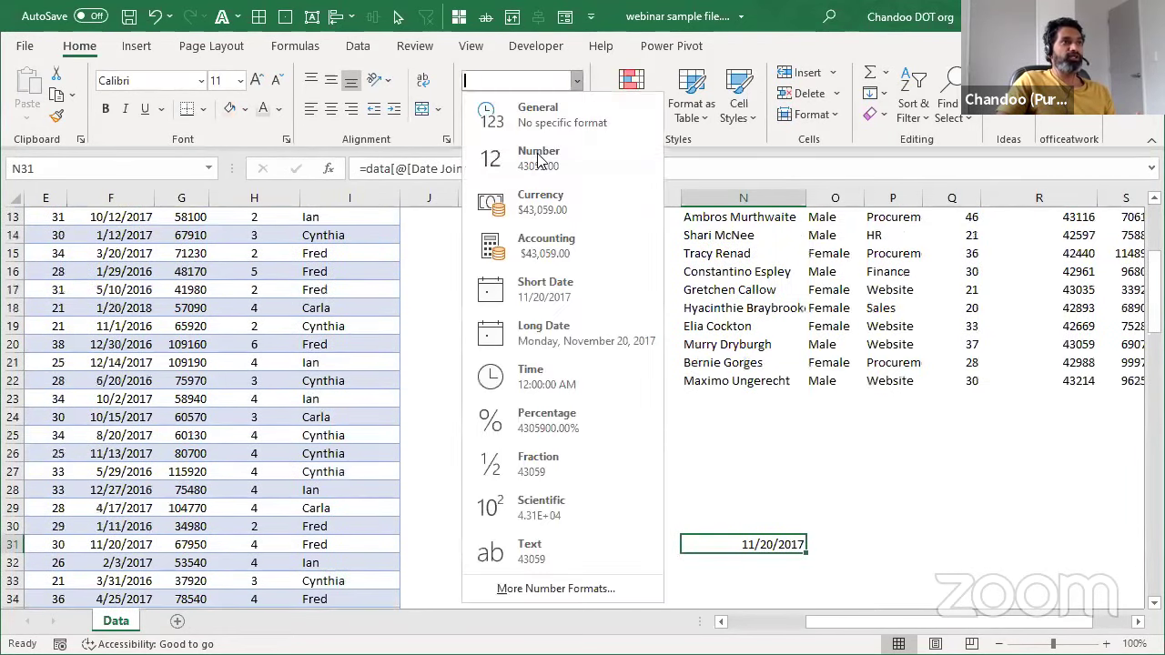
Step: Clear the stray value from N31 and scroll back to the FILTER results
left_click(542, 157)
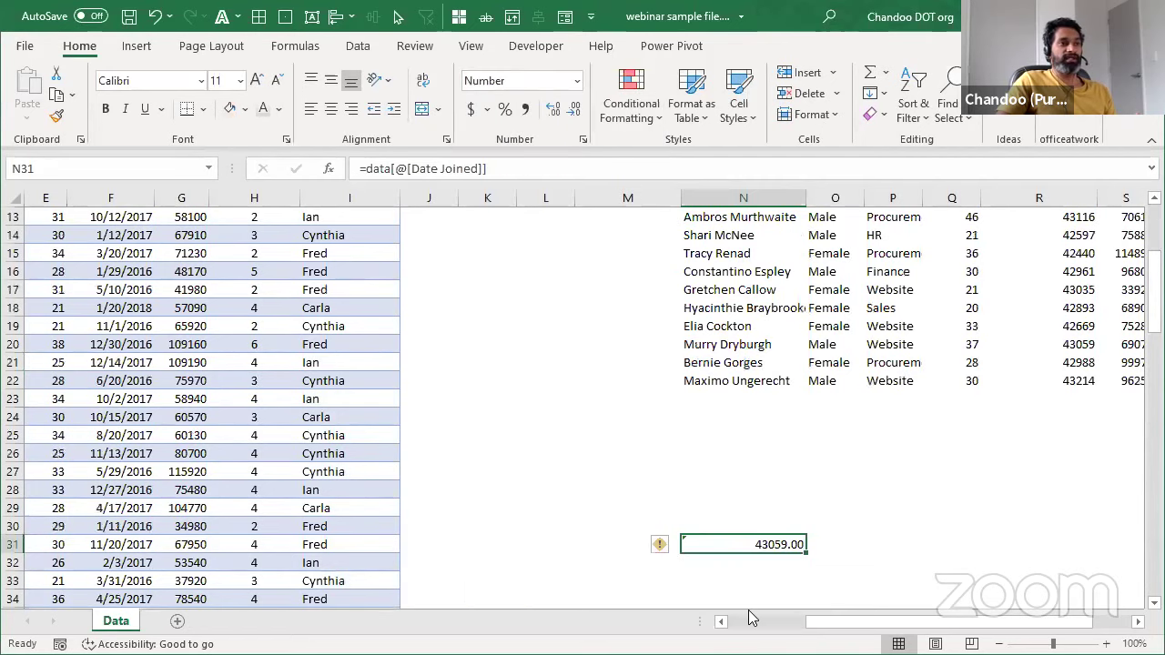
key("Delete")
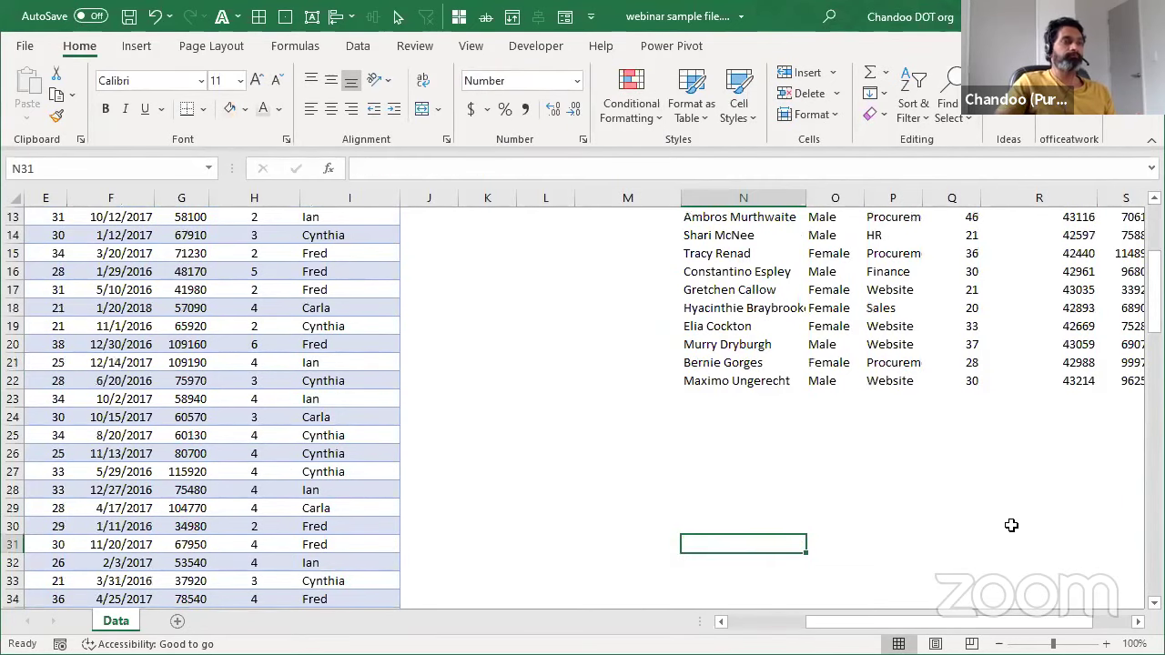
scroll(965, 519, "up", 4)
left_click(742, 335)
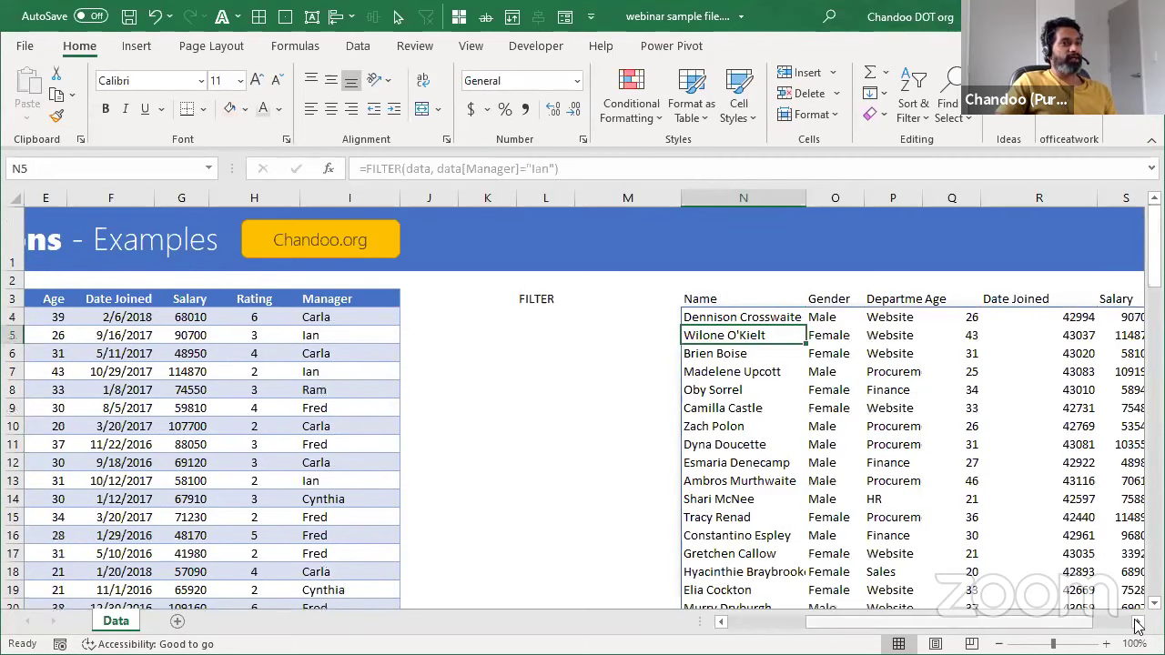
scroll(427, 313, "right", 2)
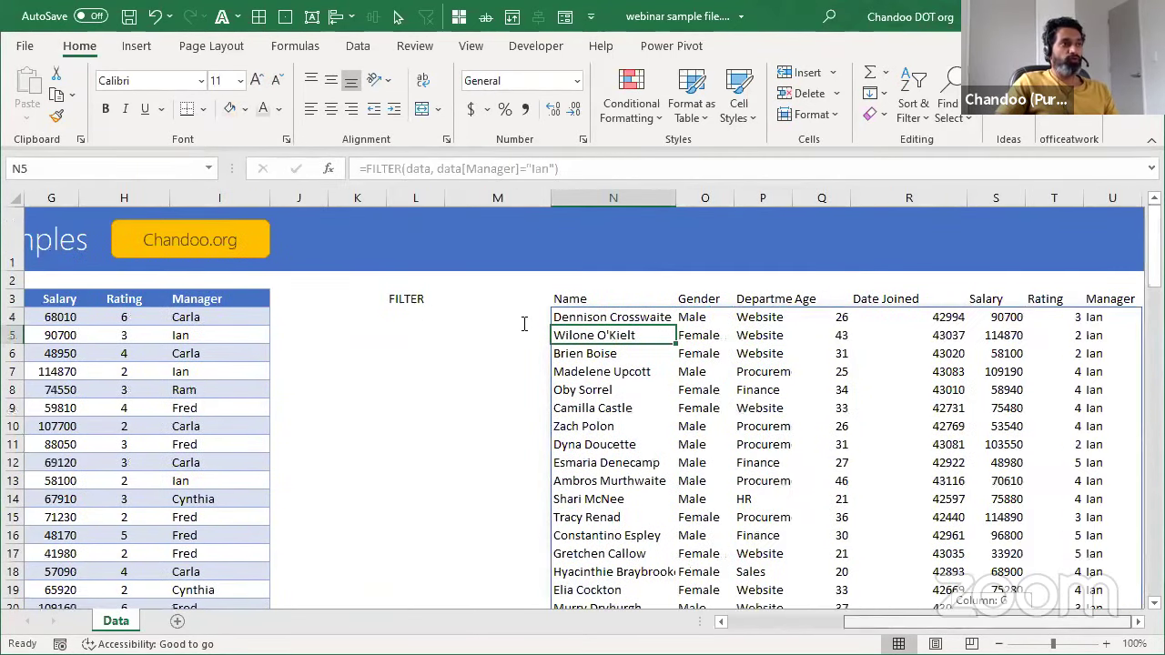
scroll(525, 324, "right", 2)
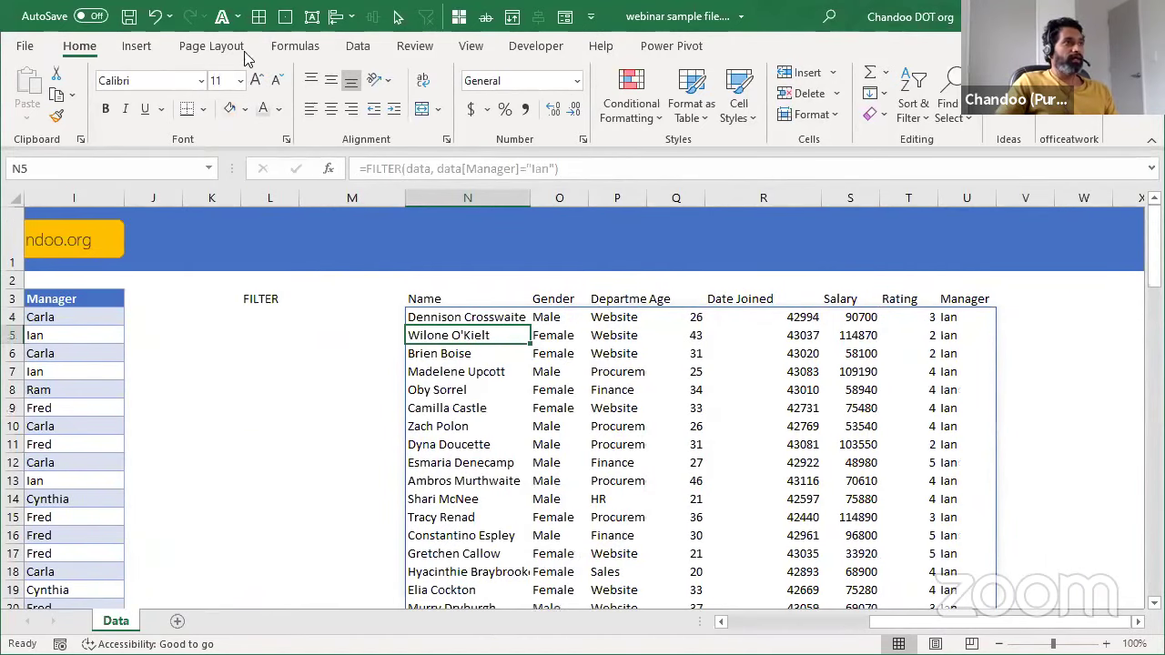
Step: Review the Ian FILTER formula in N4 unchanged and zoom the sheet to 150%
key("Up")
key("F2")
key("Escape")
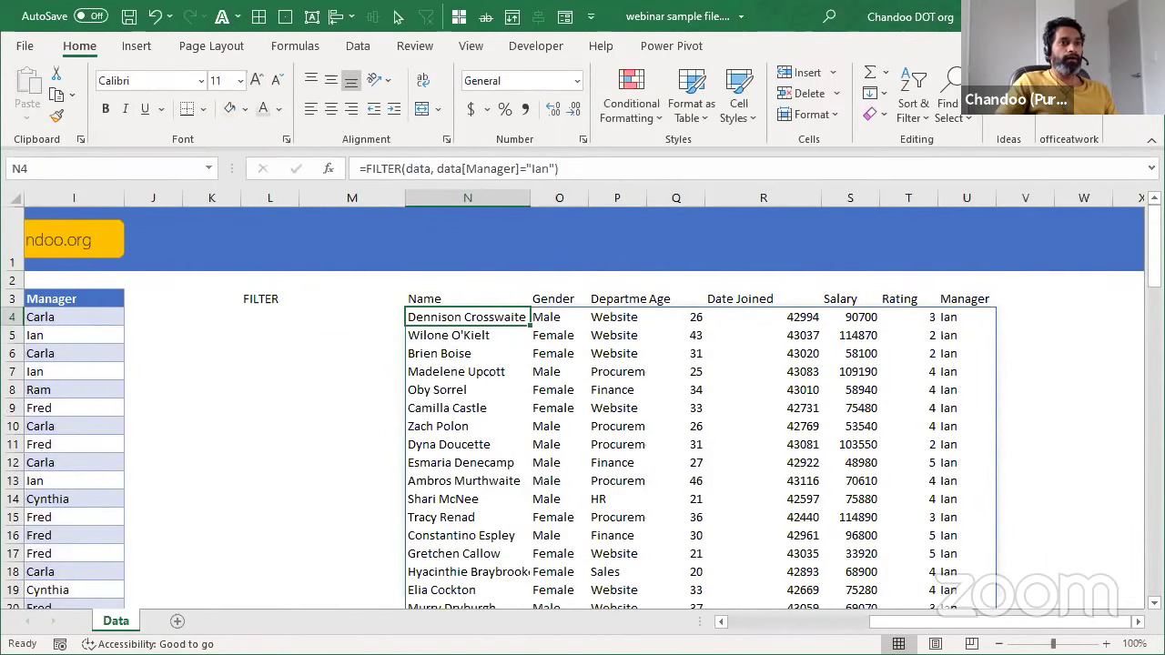
left_click(1106, 644)
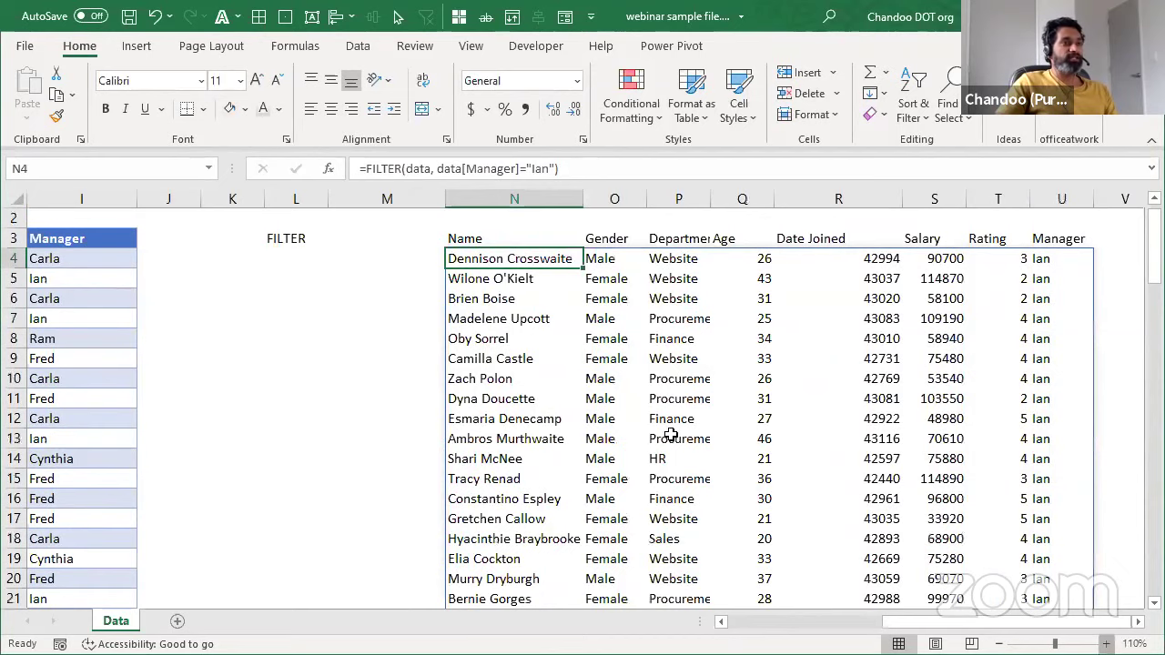
scroll(533, 506, "up", 1, "ctrl")
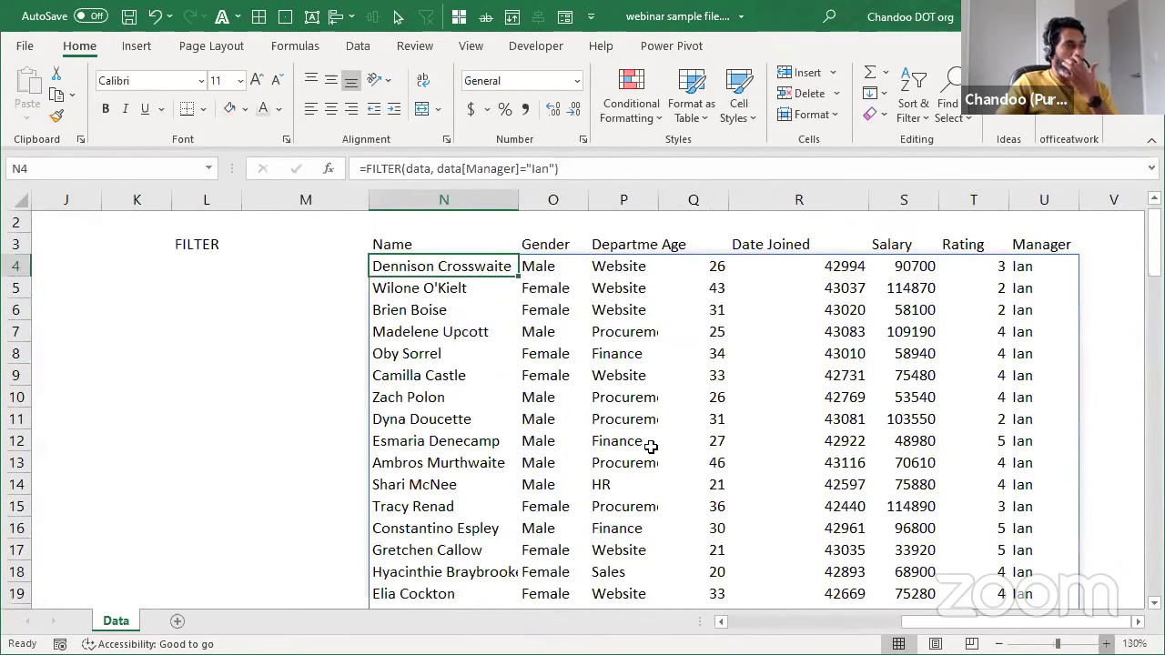
scroll(483, 417, "up", 1, "ctrl")
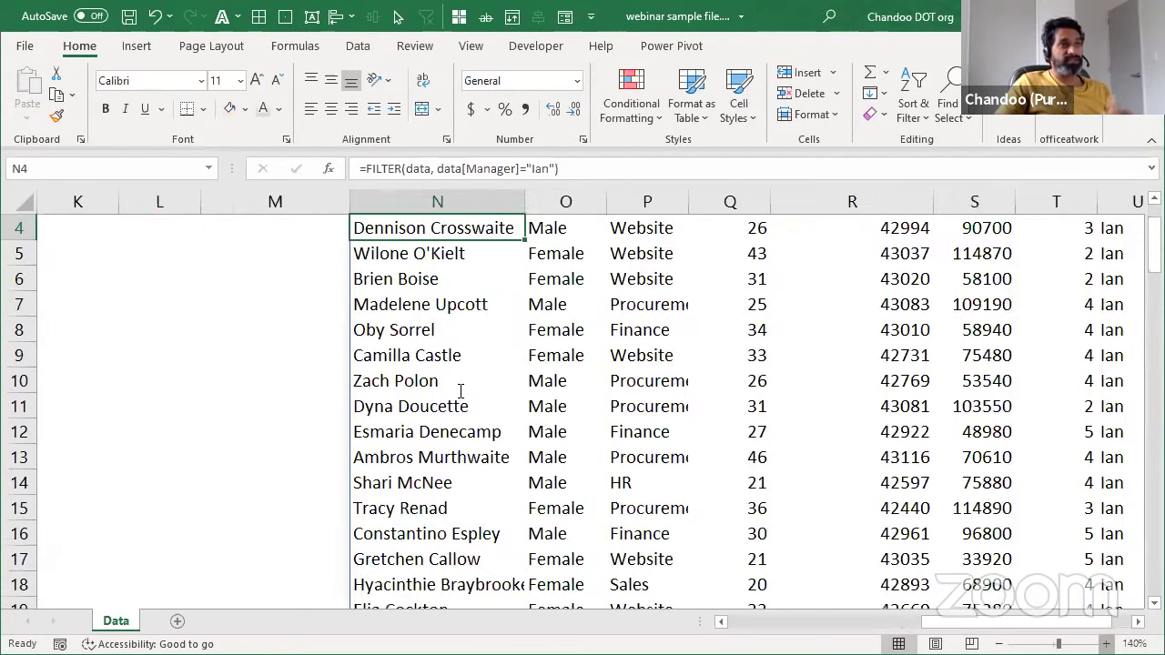
scroll(460, 390, "up", 1, "ctrl")
double_click(461, 387)
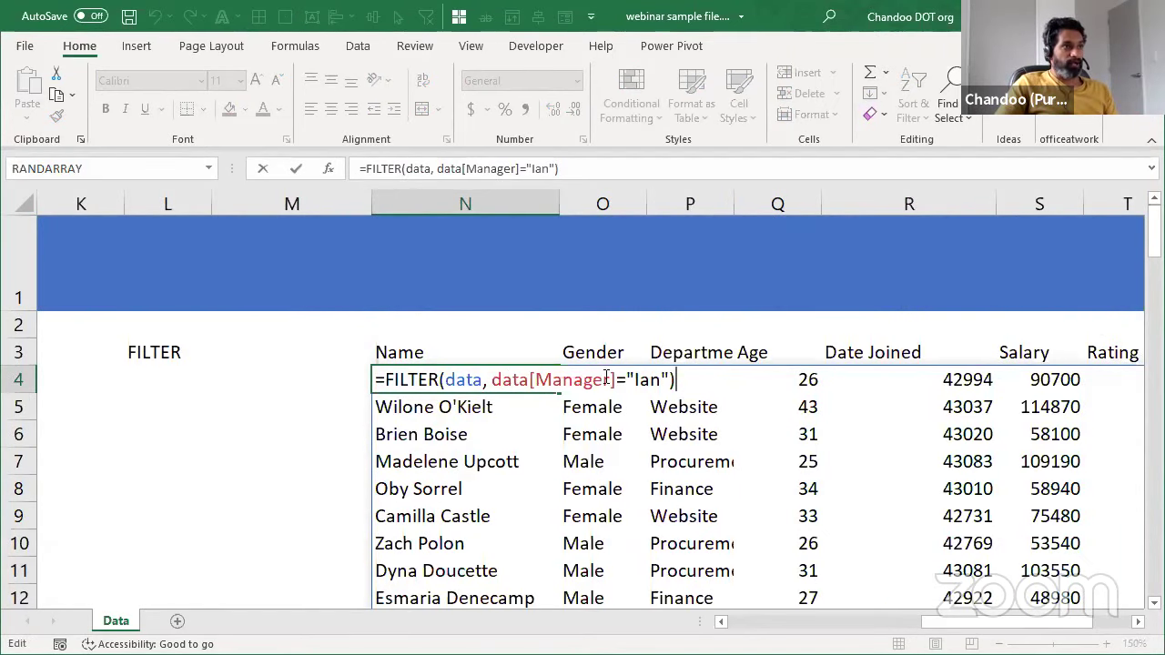
left_click_drag(607, 378, 673, 379)
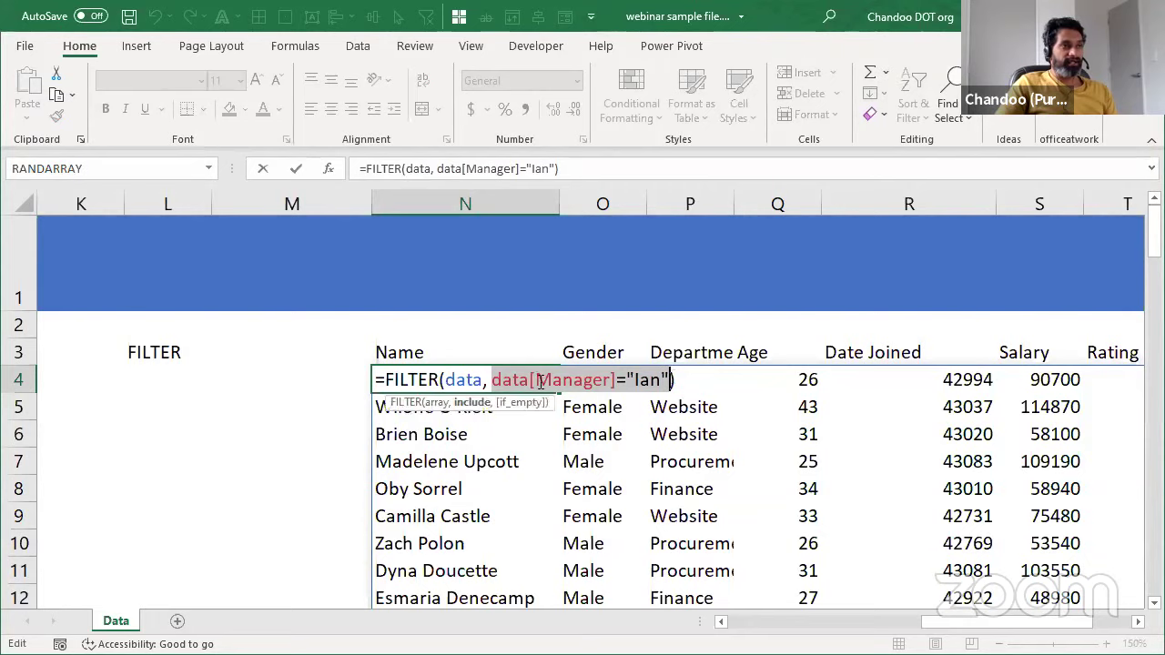
left_click(492, 381)
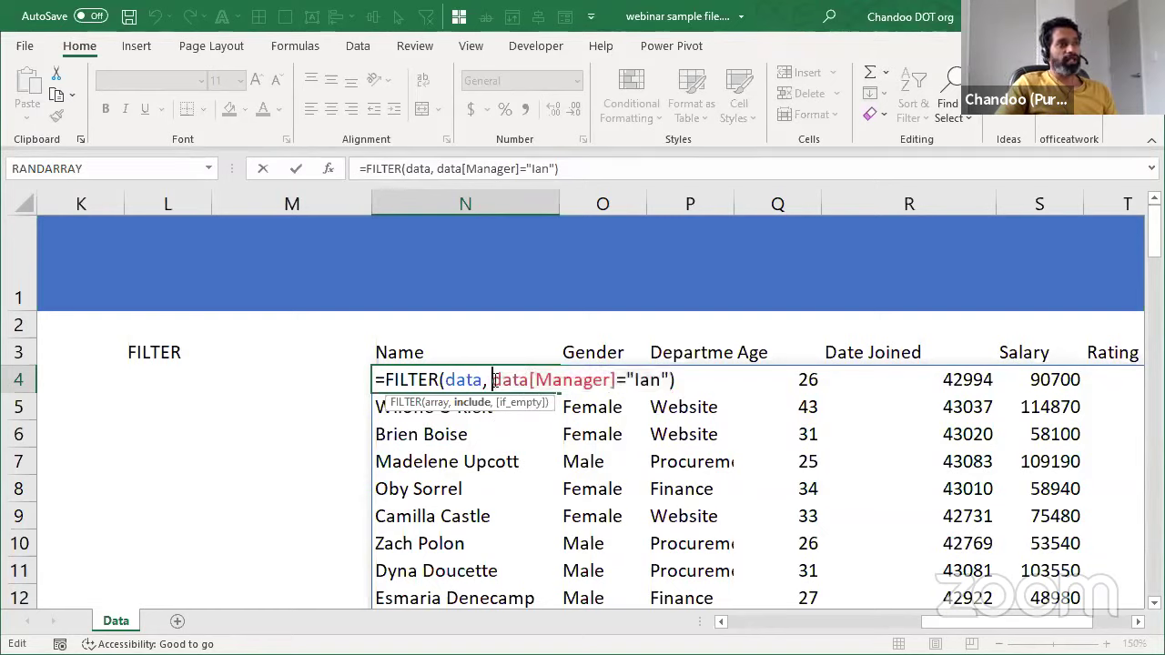
left_click(665, 382, "shift")
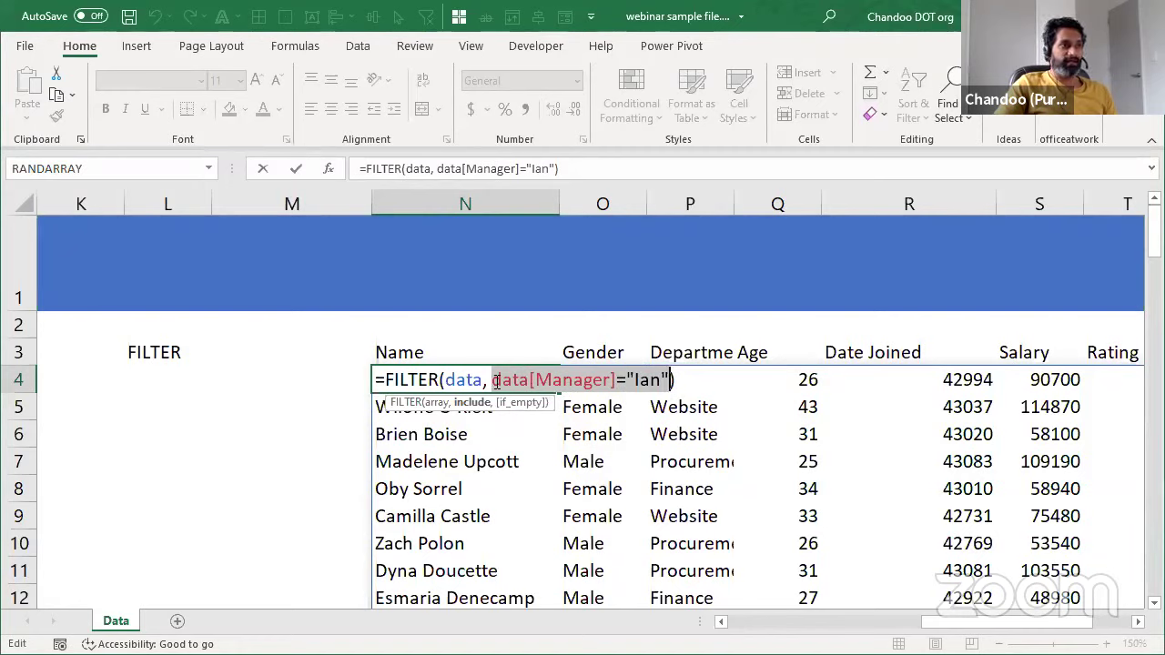
left_click(647, 380)
left_click_drag(492, 380, 673, 380)
key("F9")
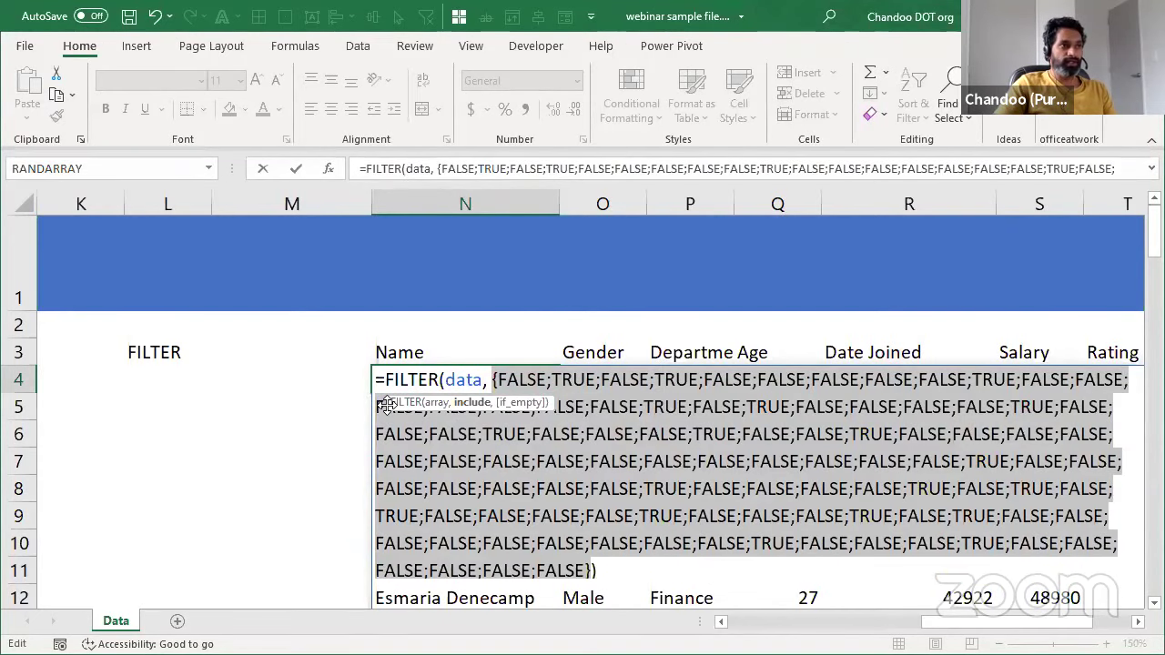
double_click(574, 380)
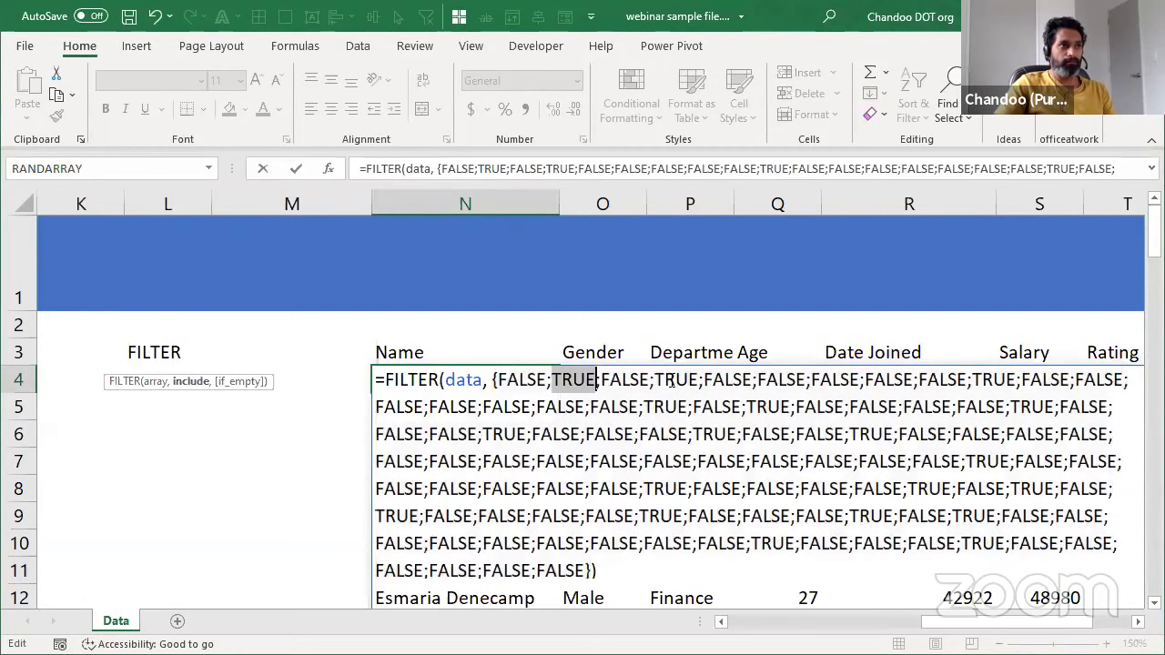
double_click(674, 379)
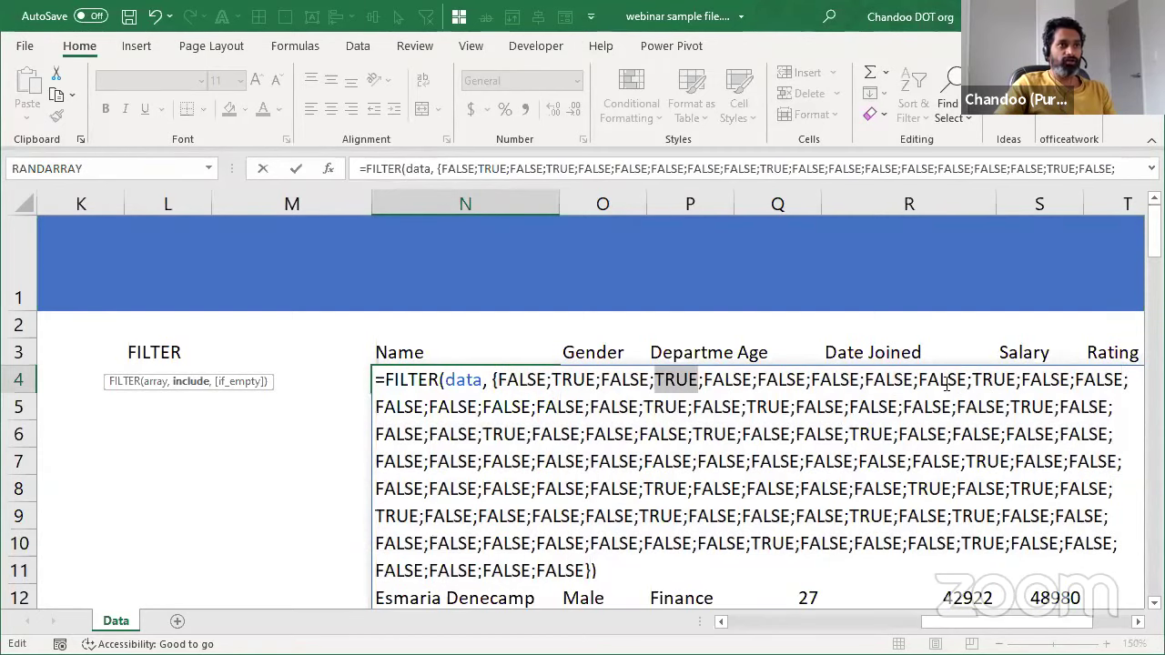
key("Escape")
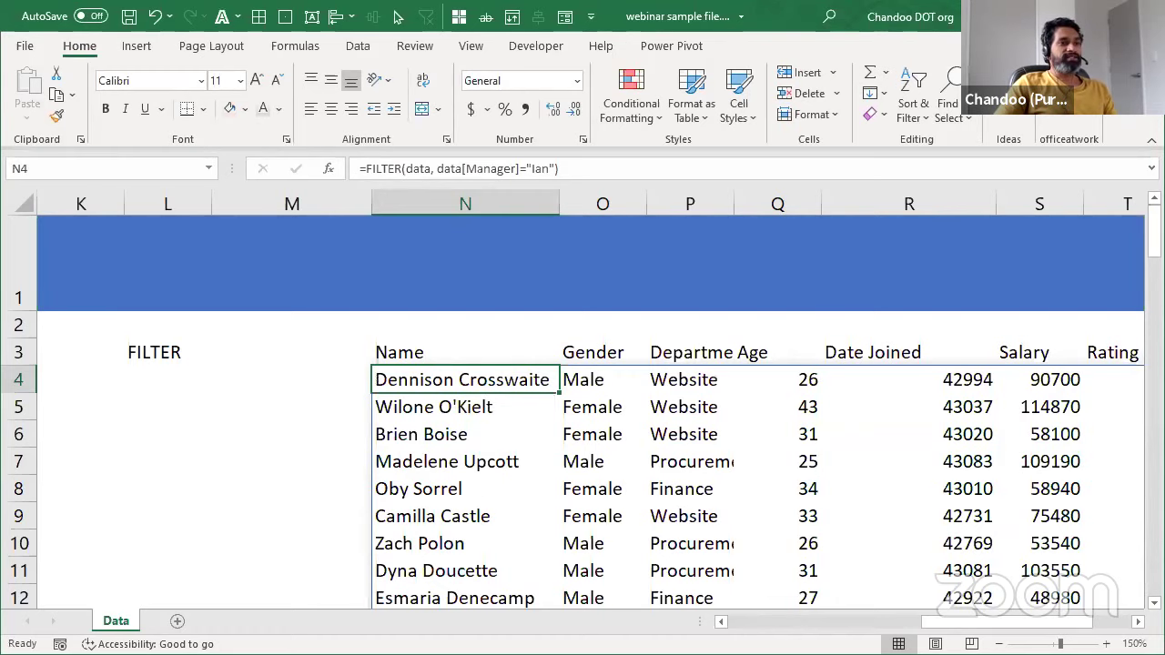
Step: Type =FILTER(data,(data[Manager]=X2)*(data[Department]="Website")) into X4
scroll(1138, 623, "right", 8)
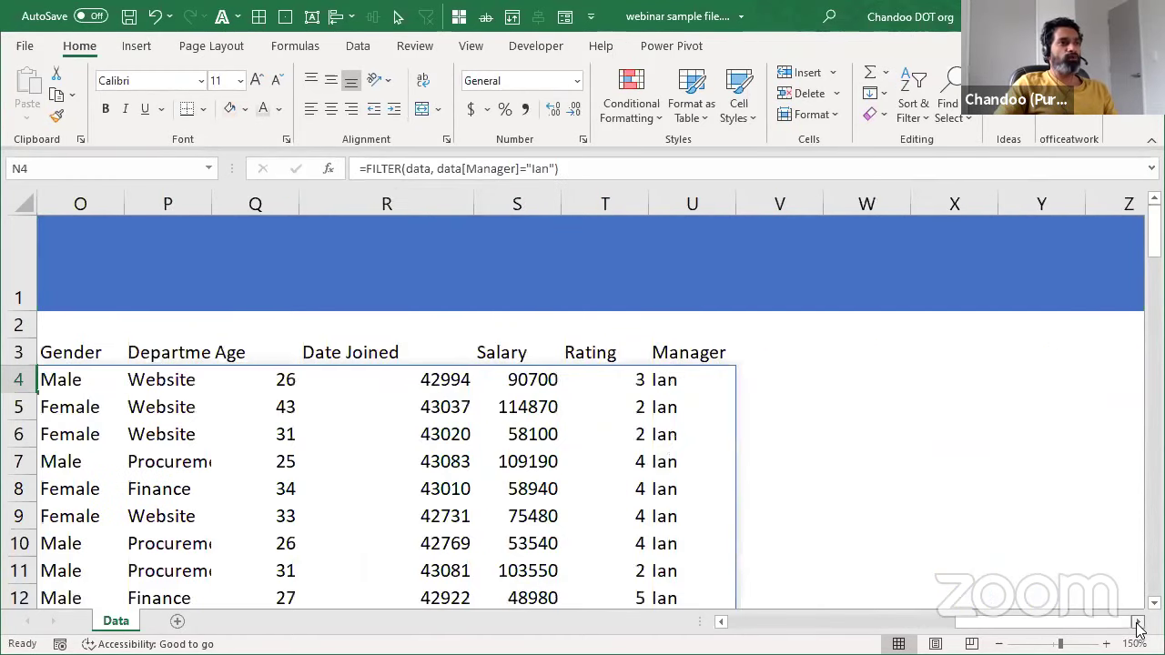
left_click(541, 380)
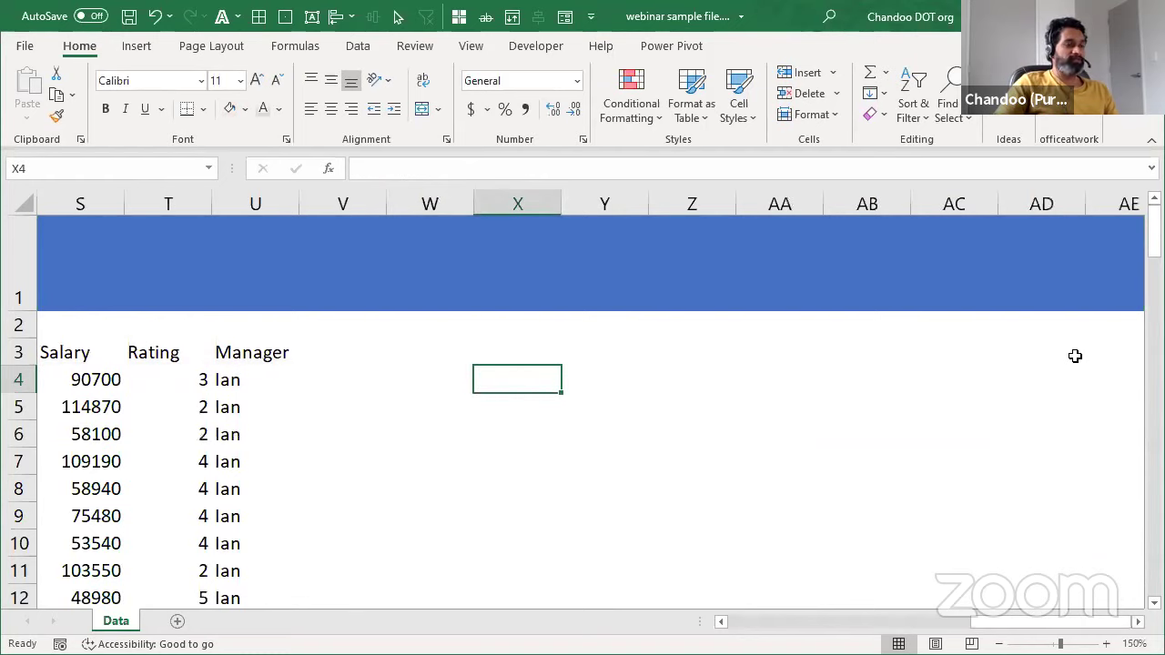
type("=")
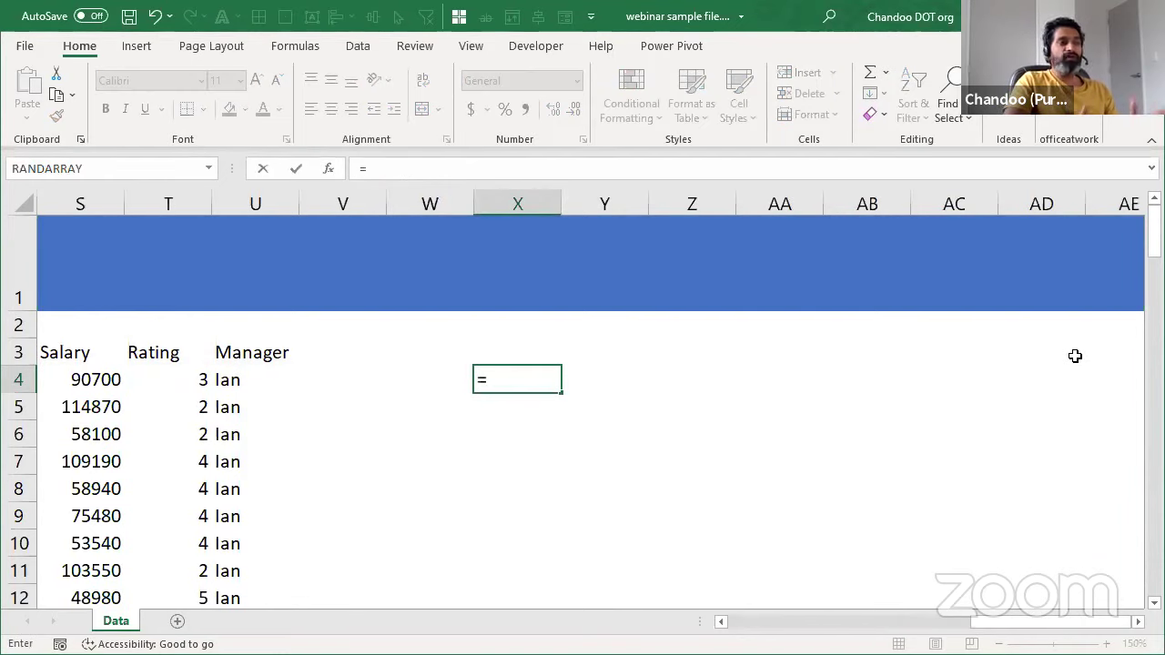
type("FILTER(")
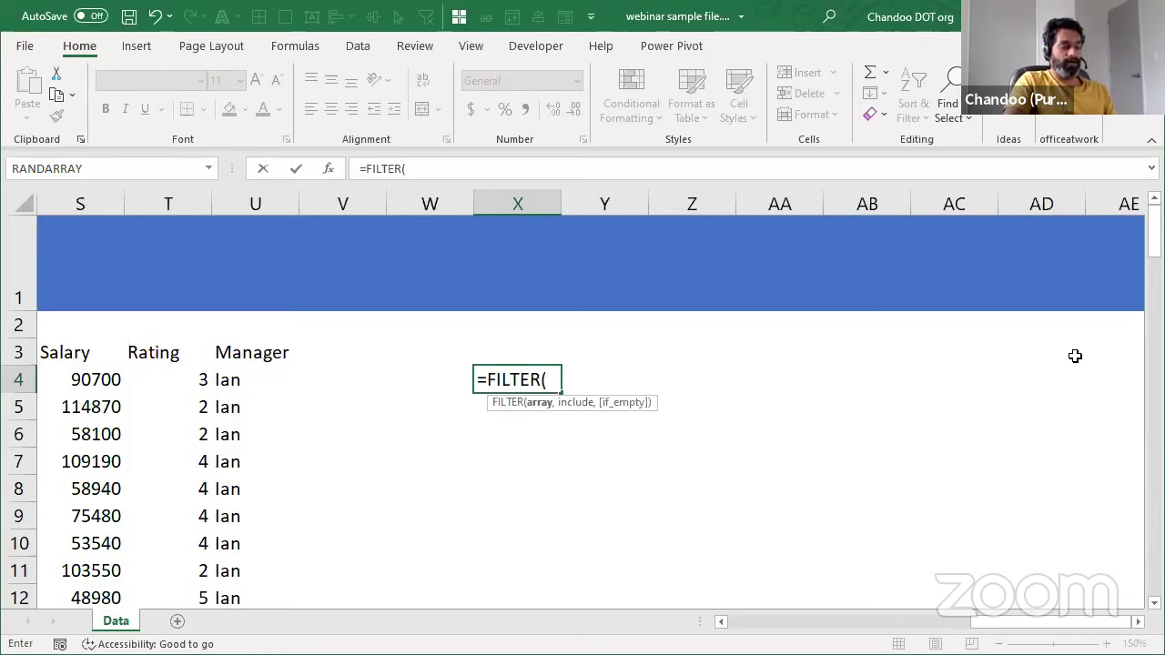
type("d")
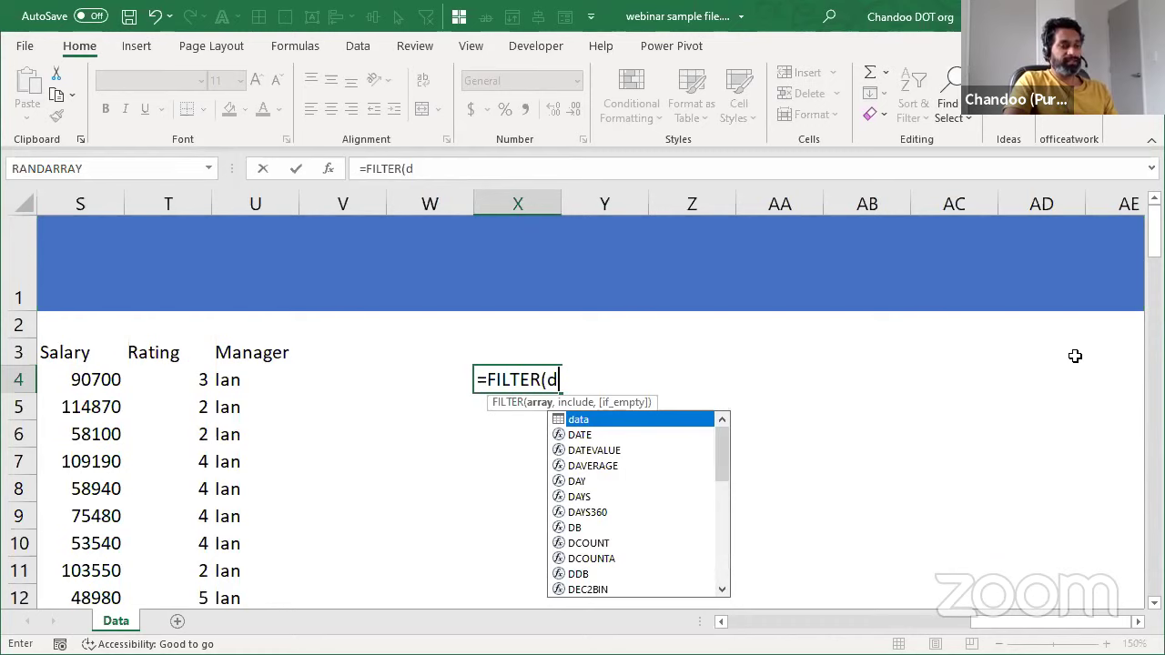
type("ata, data[")
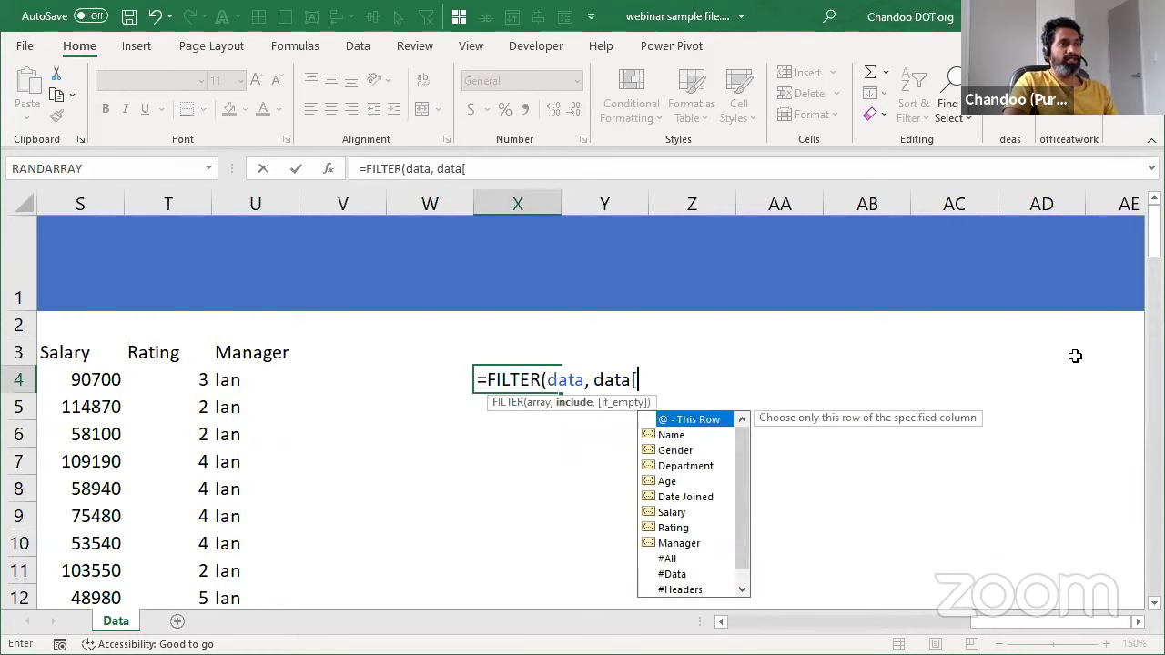
type("Manager]=")
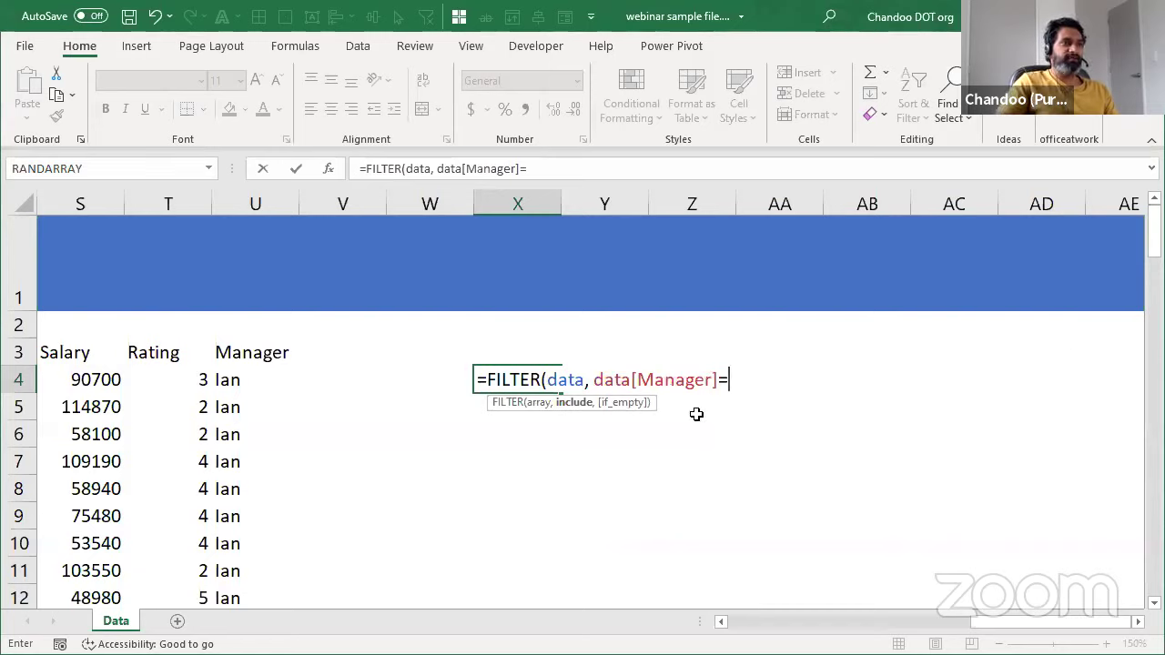
left_click(489, 321)
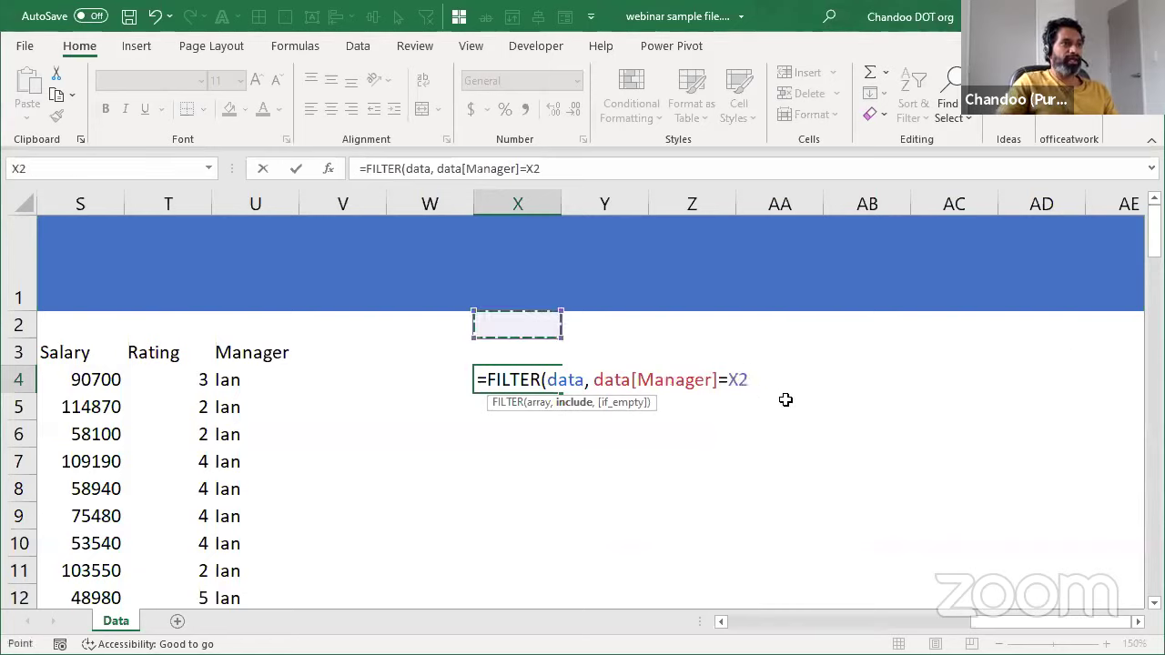
left_click(593, 380)
type("(")
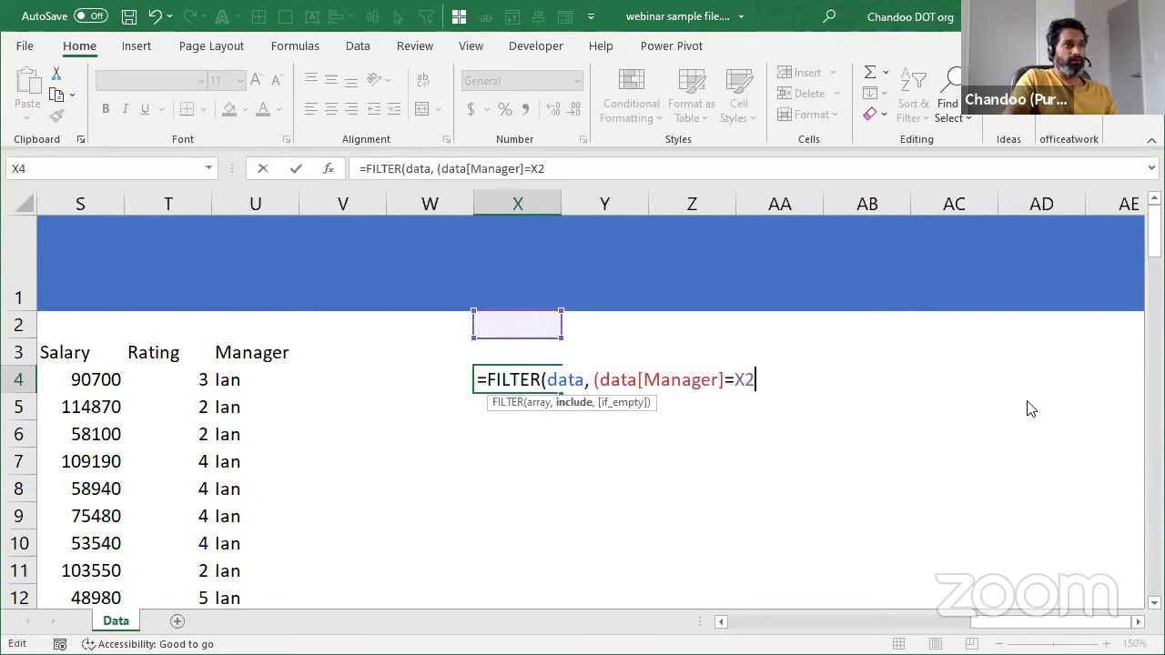
type(")")
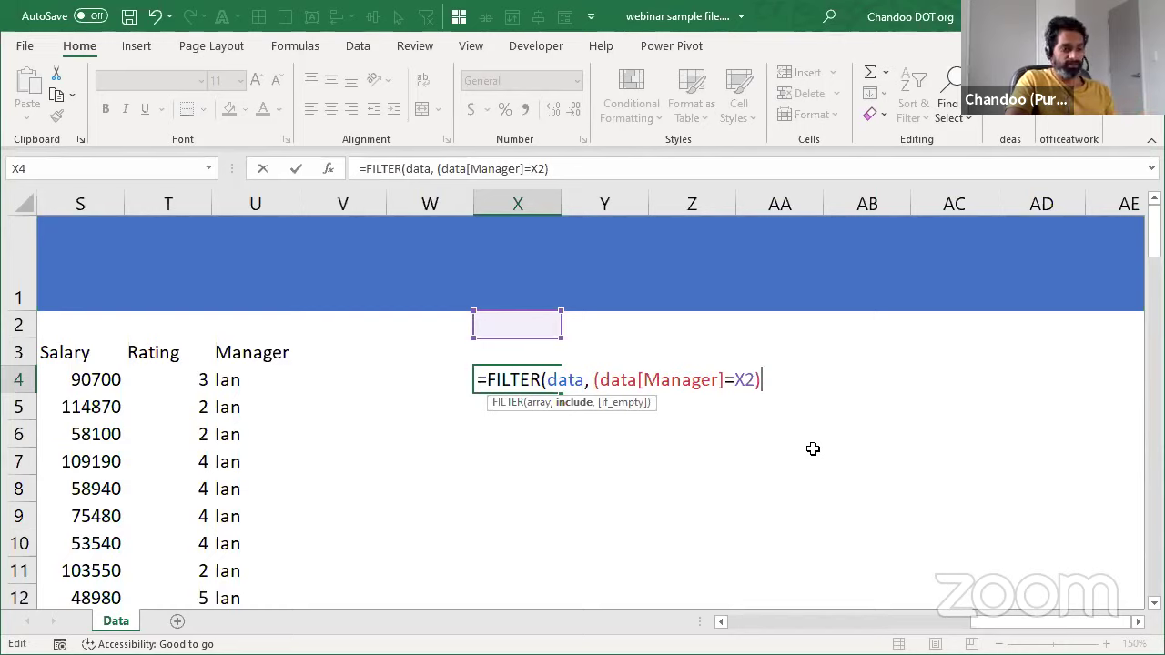
type("*")
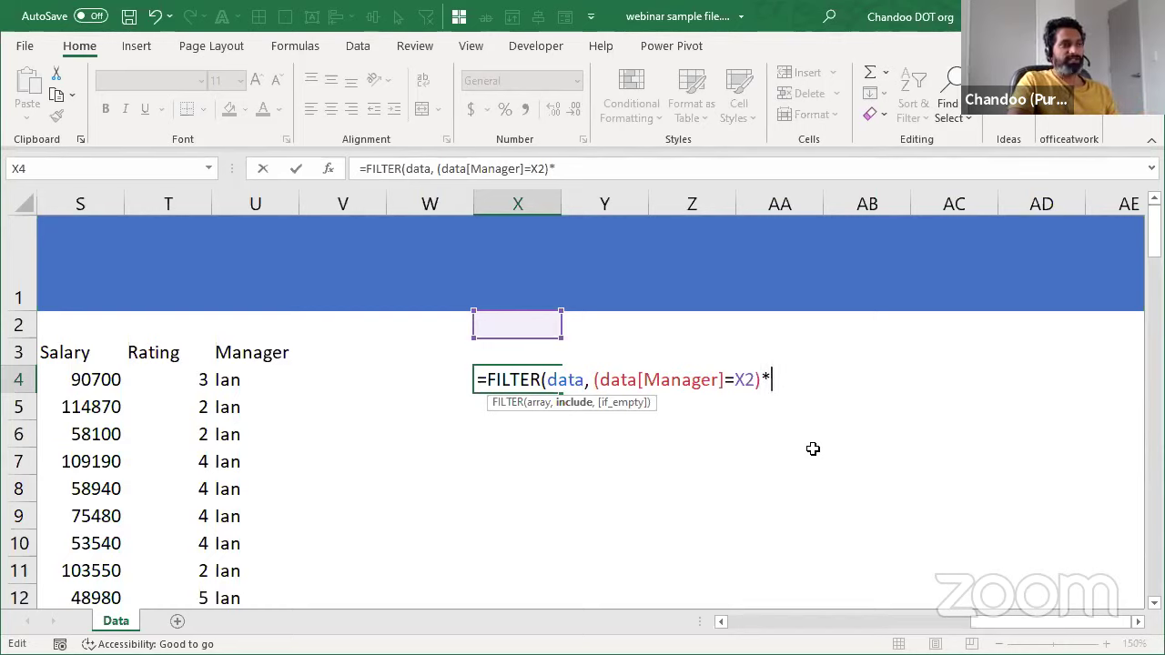
type("(")
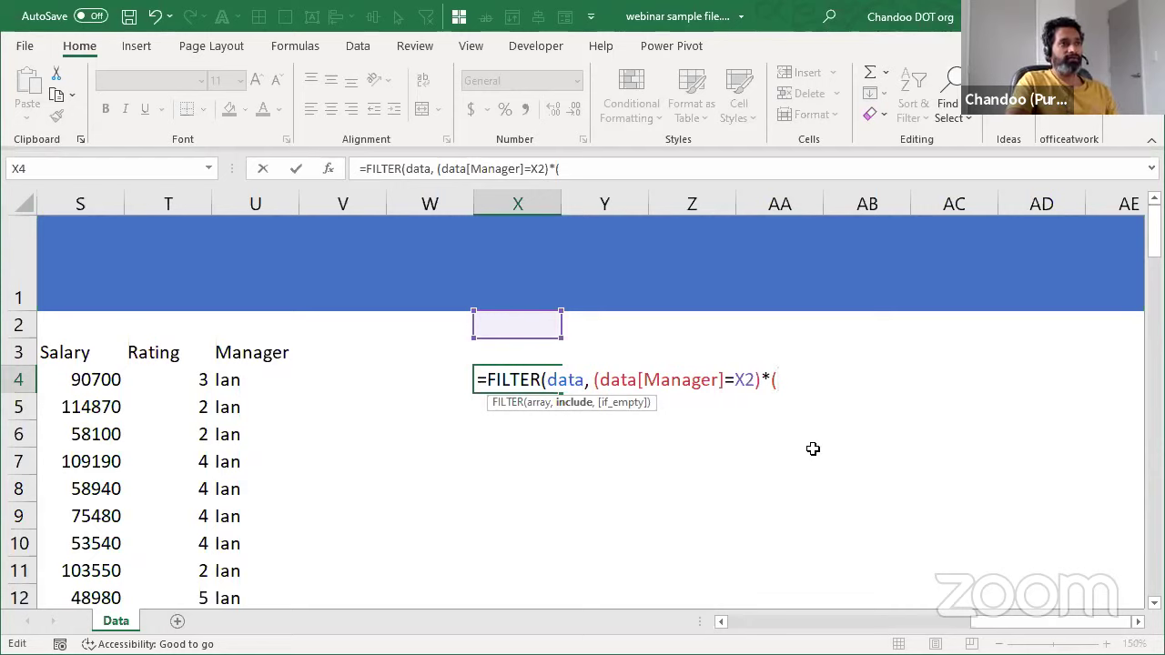
type("d")
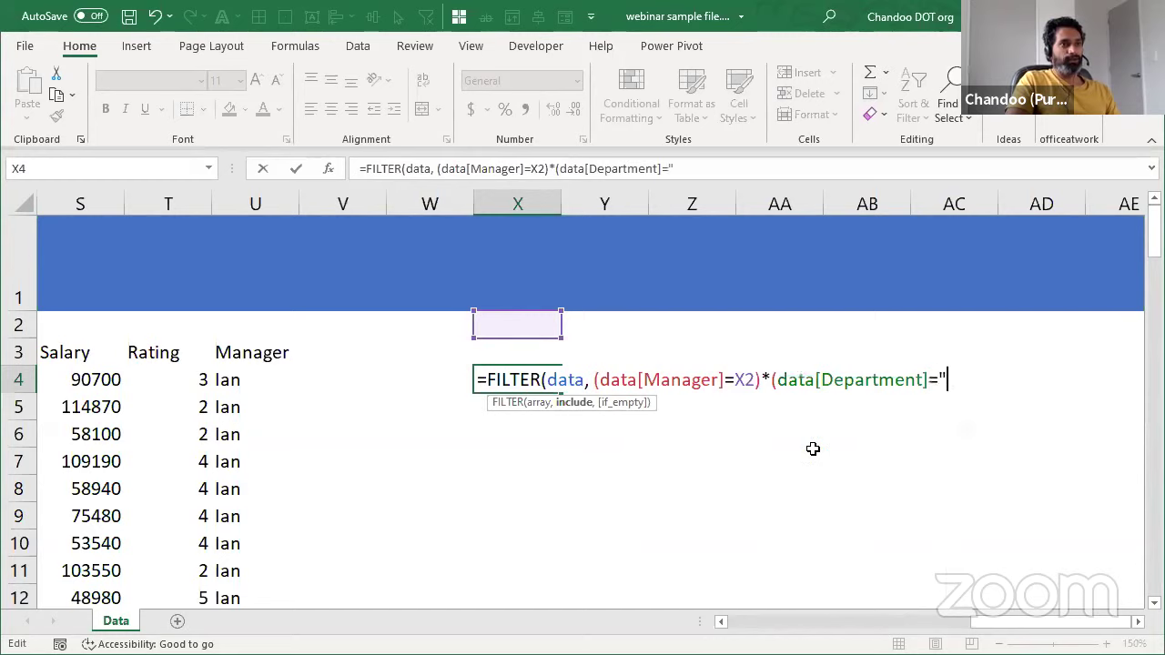
type("Website\"")
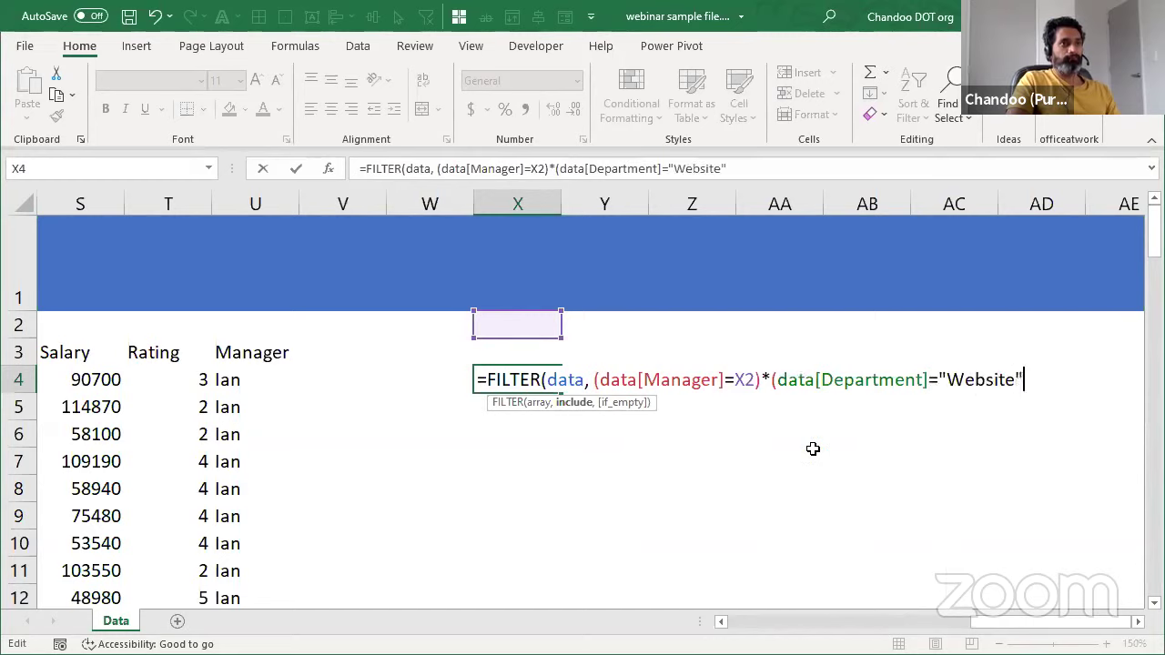
type("))")
Step: Commit the two-condition Website FILTER in X4 and check its X2 criterion
key("Return")
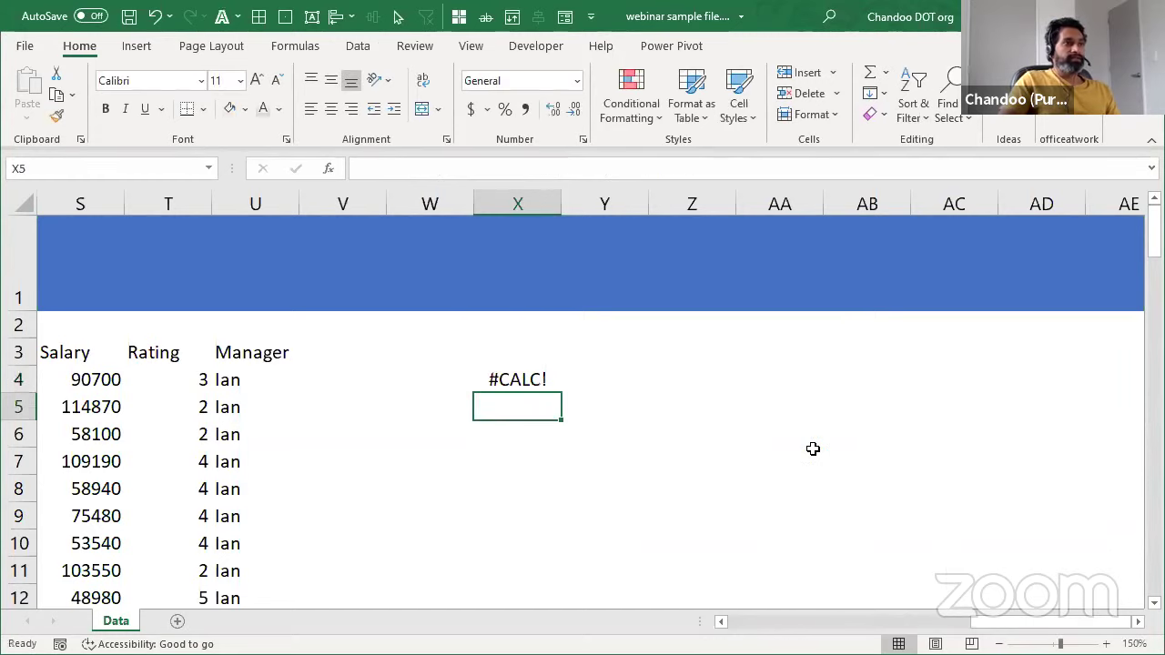
left_click(512, 375)
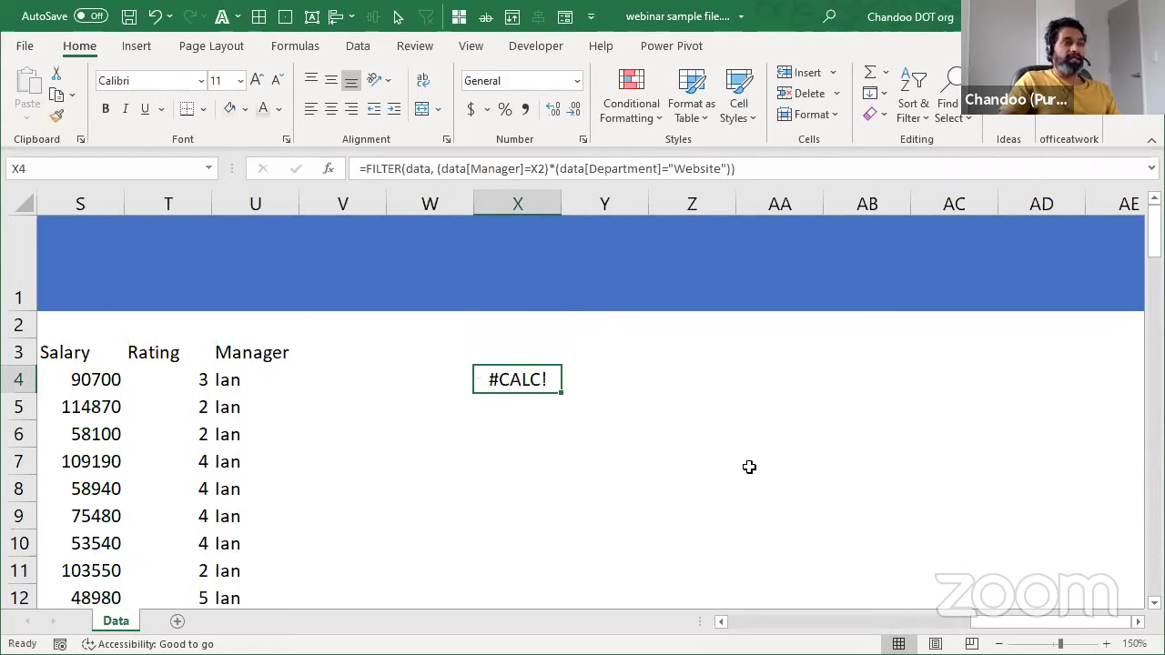
left_click(505, 325)
left_click(537, 381)
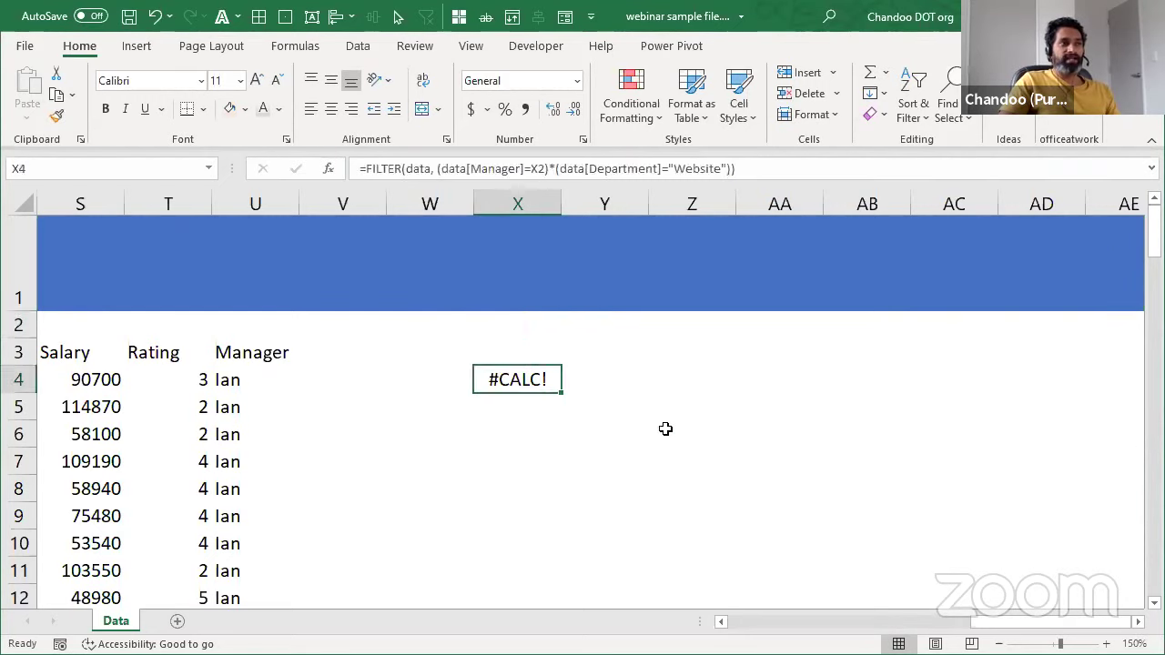
key("F2")
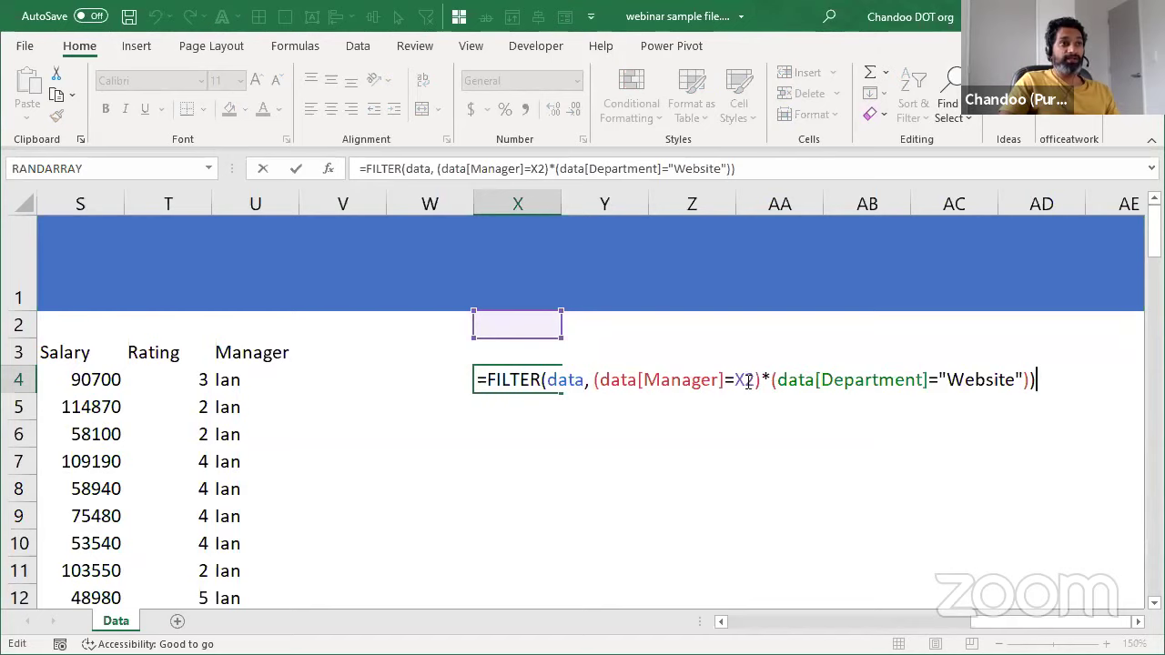
key("ctrl+Return")
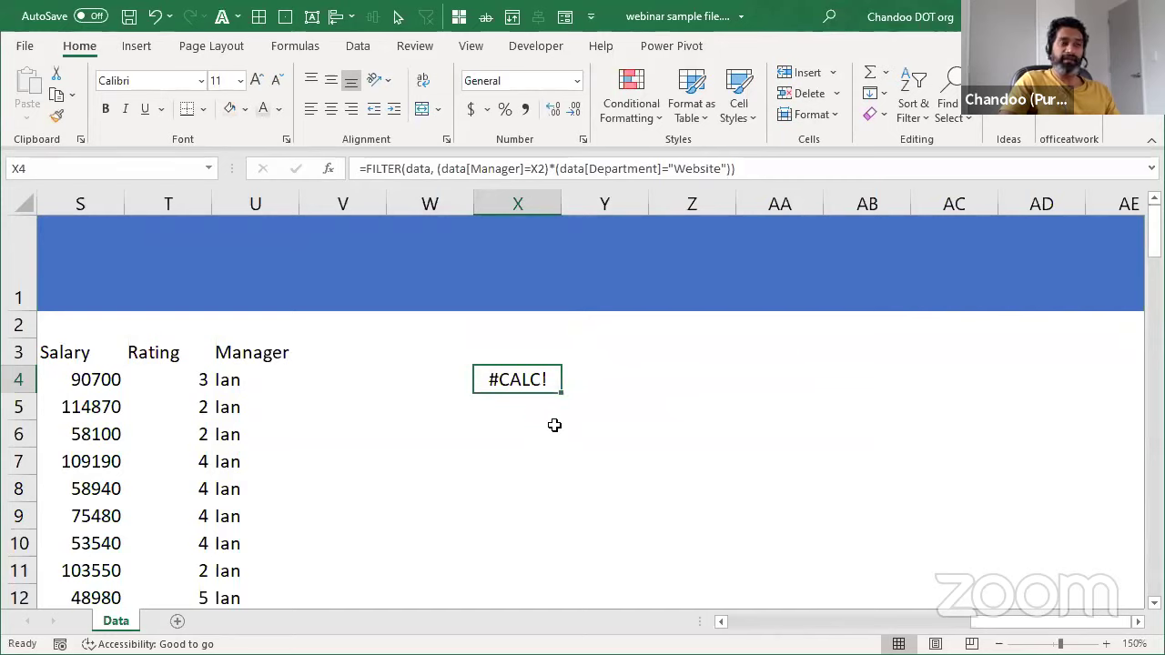
Step: Add "No employees" as the X4 FILTER's if_empty argument
key("F2")
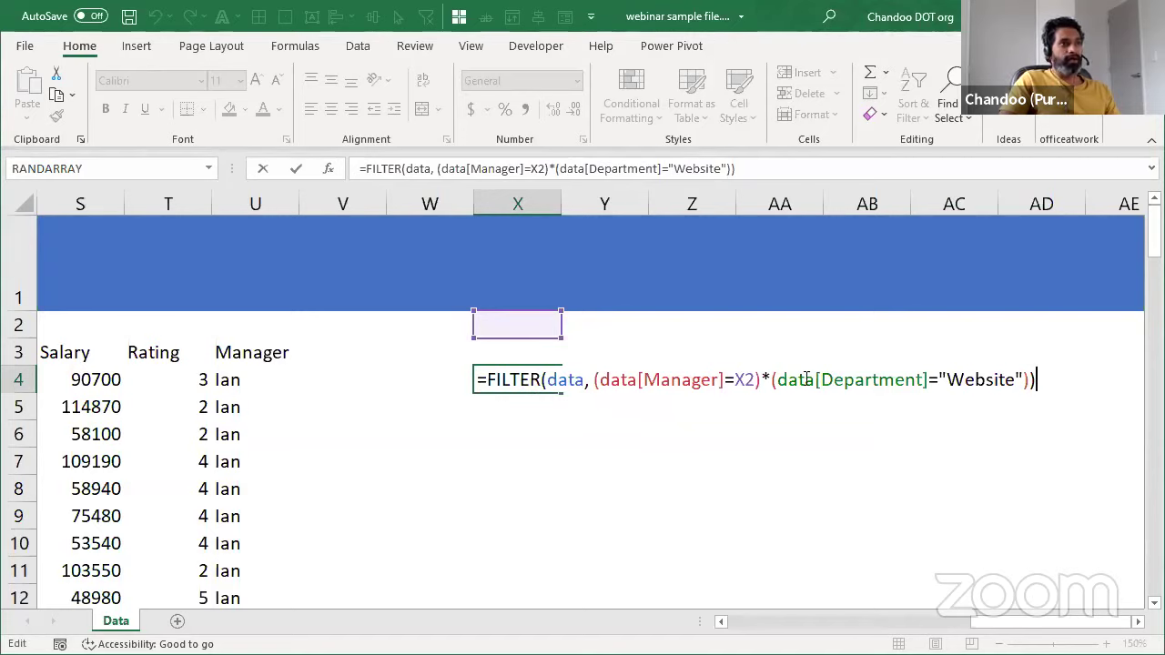
left_click(1033, 381)
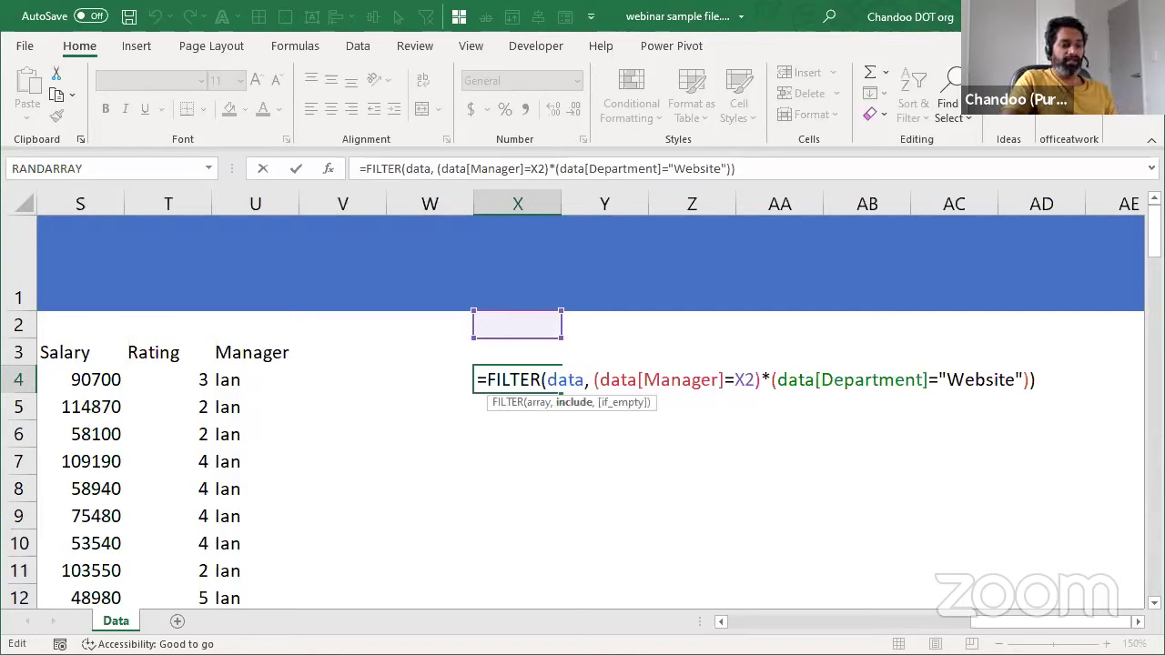
type(", ")
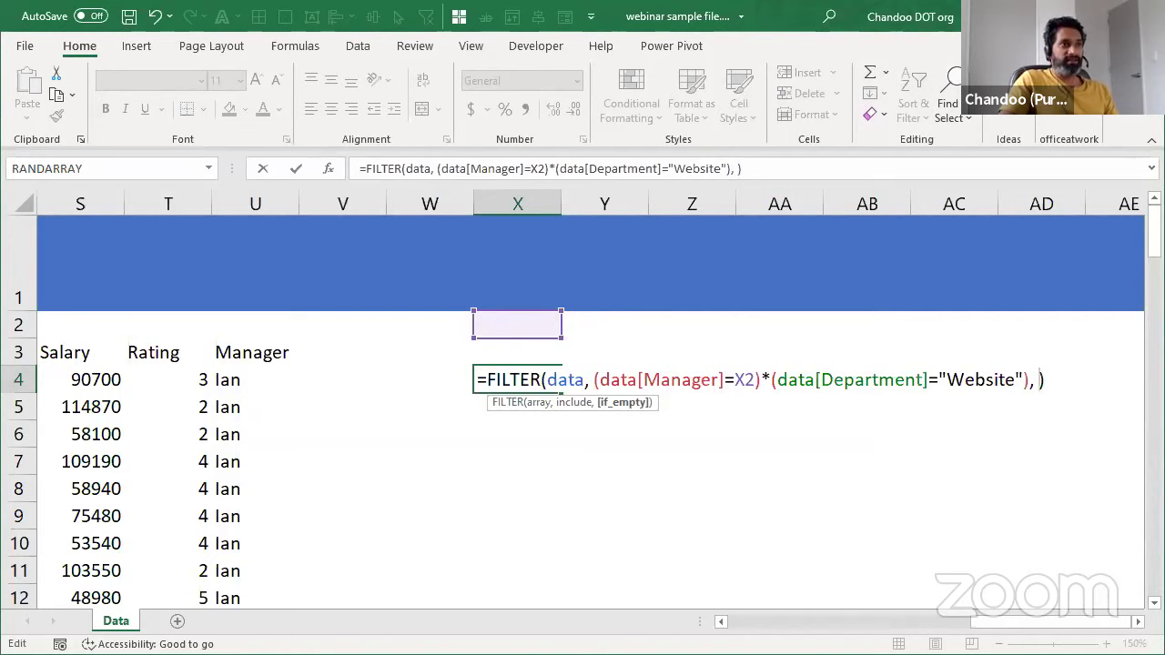
type("\"No ")
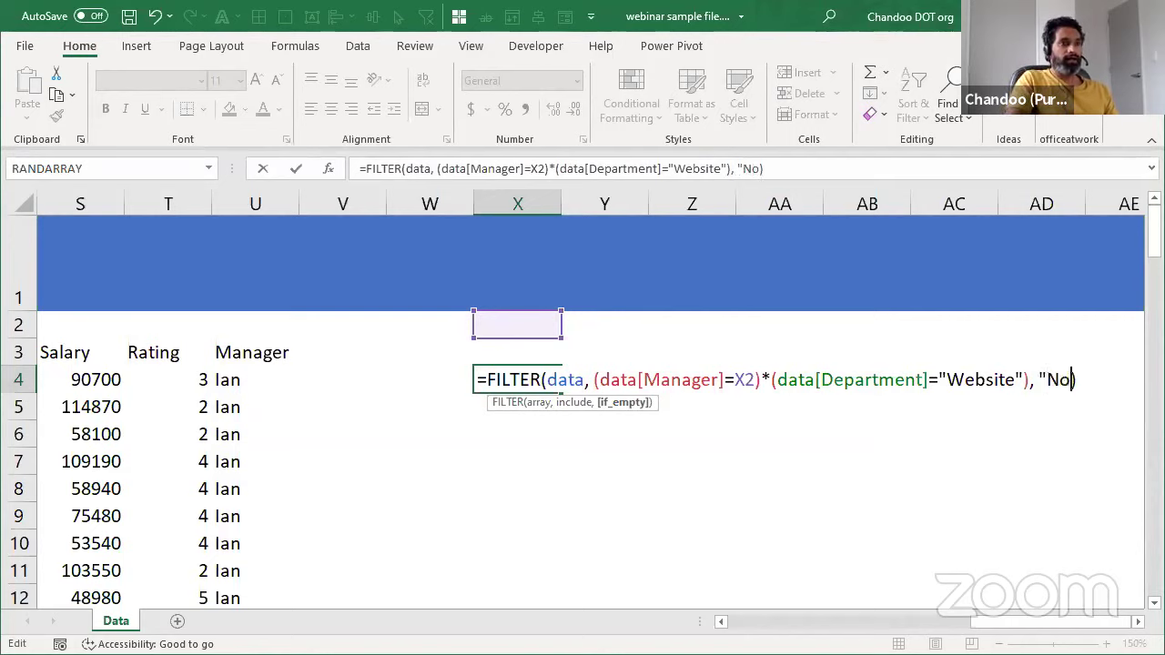
type("employees\"")
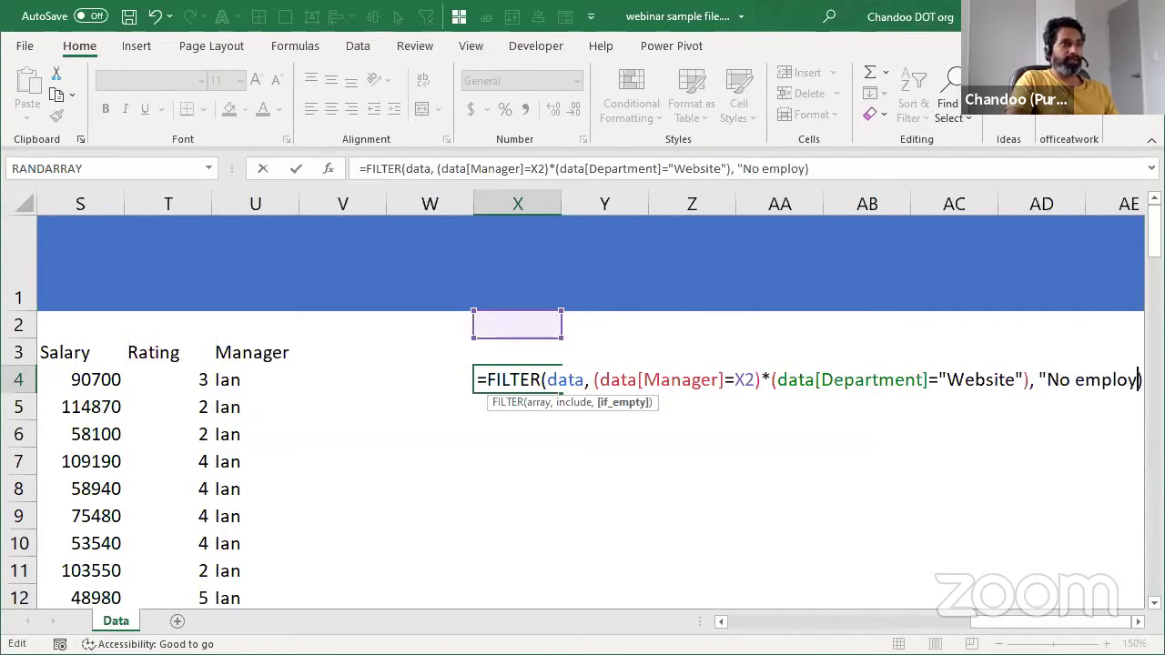
key("Return")
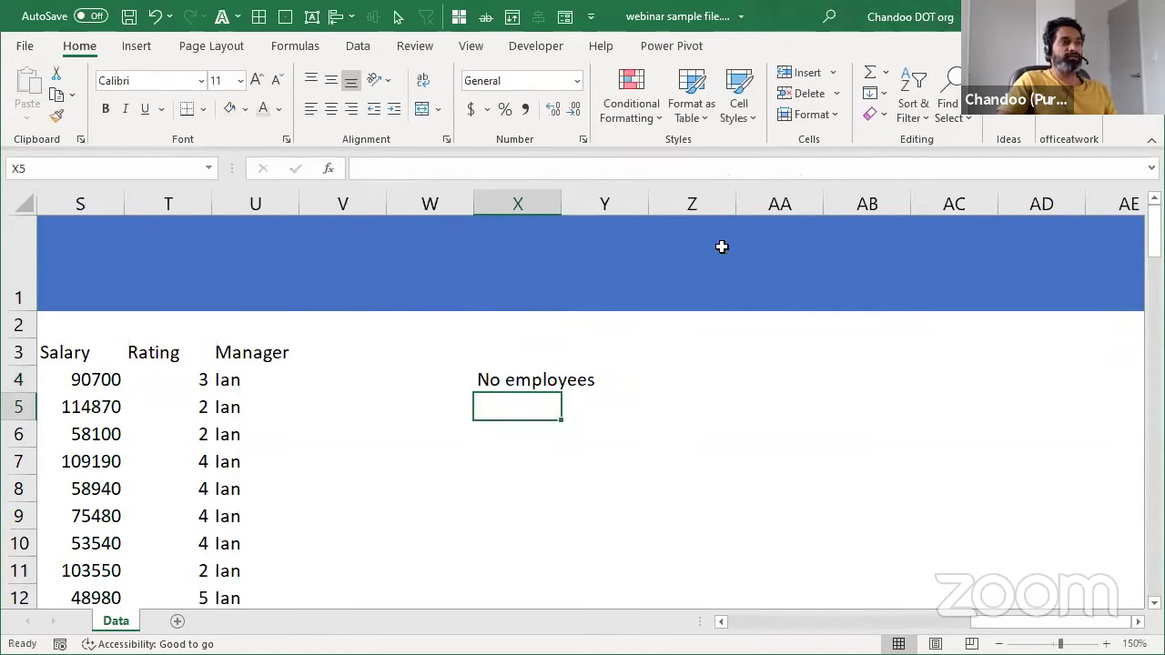
Step: Enter Ian as the manager in X2 and check the X4 spill
left_click(530, 323)
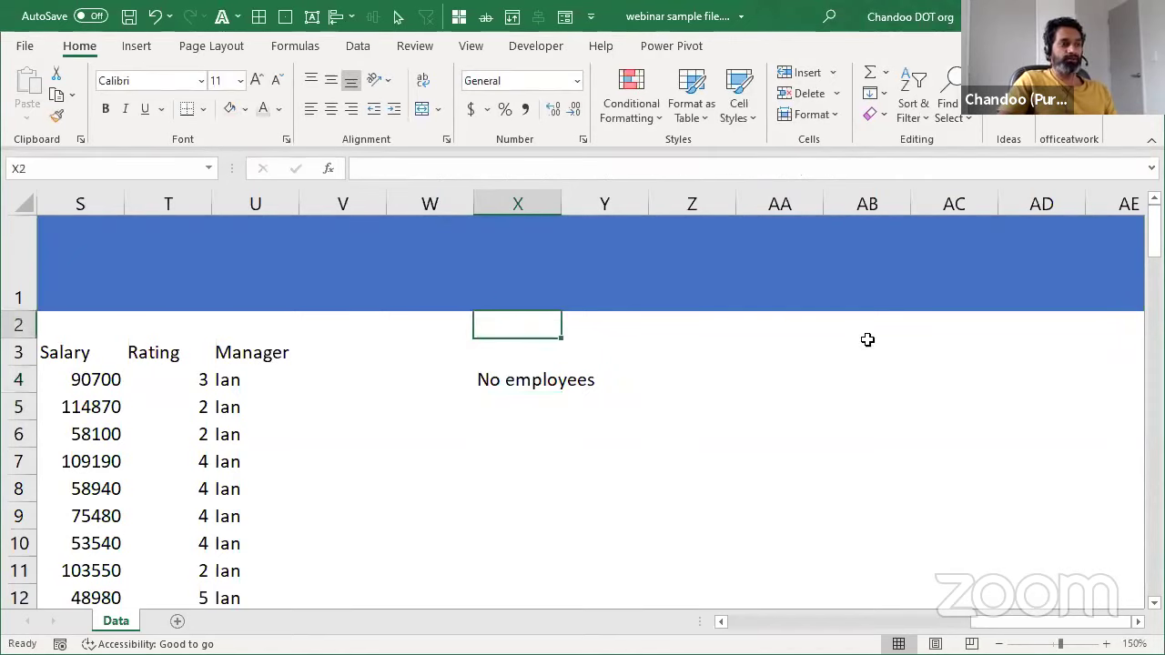
type("Ia")
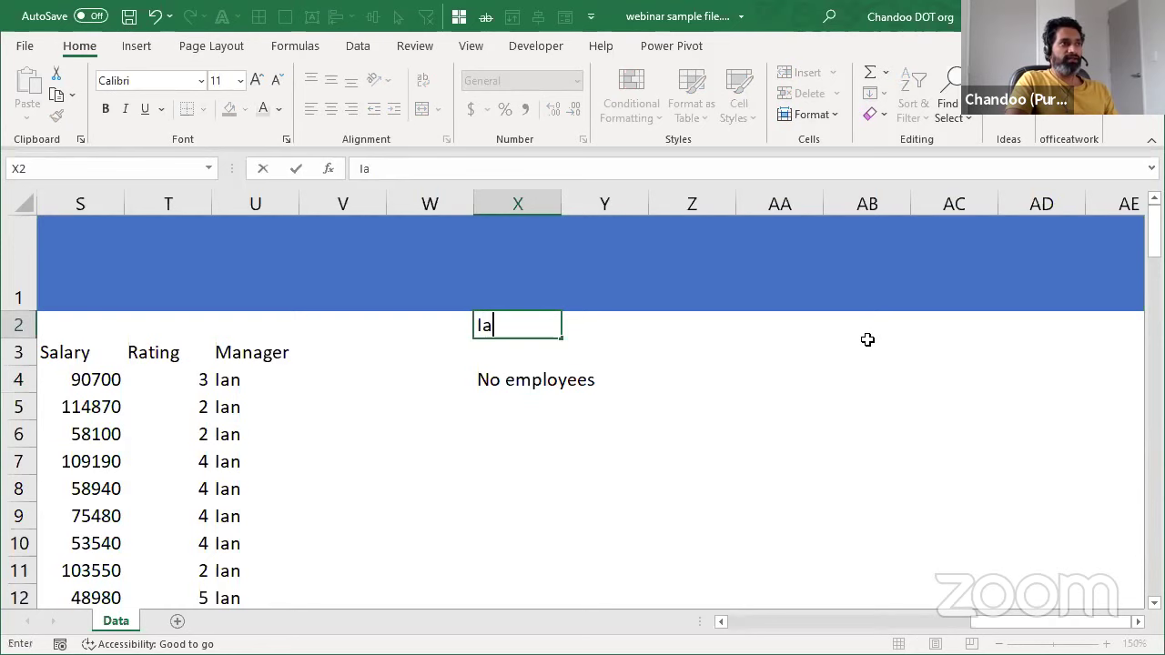
type("n")
key("Return")
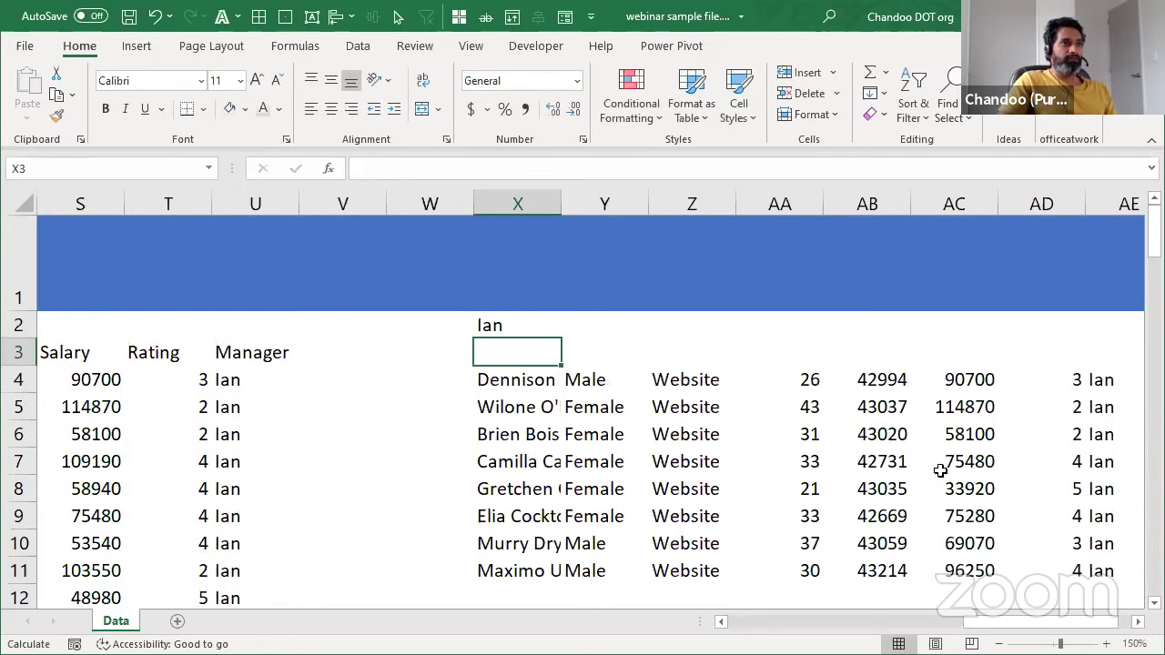
left_click(502, 380)
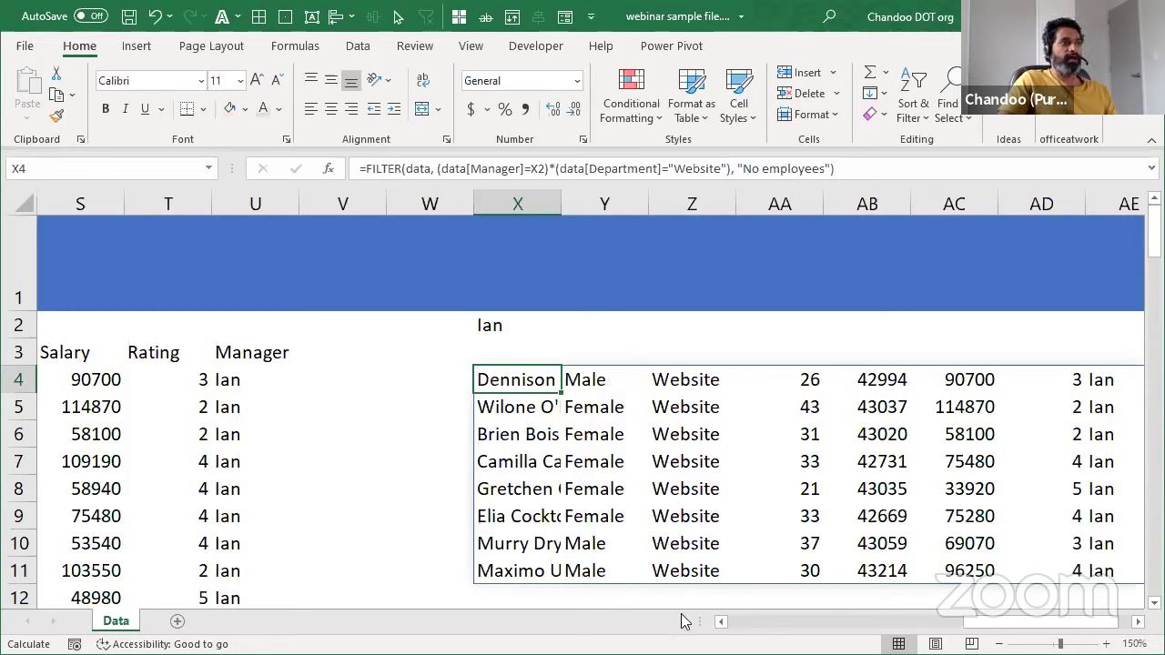
Step: Try Carla and Chandoo as the X2 manager, then restore Ian and view the spill range
left_click(515, 330)
type("Car")
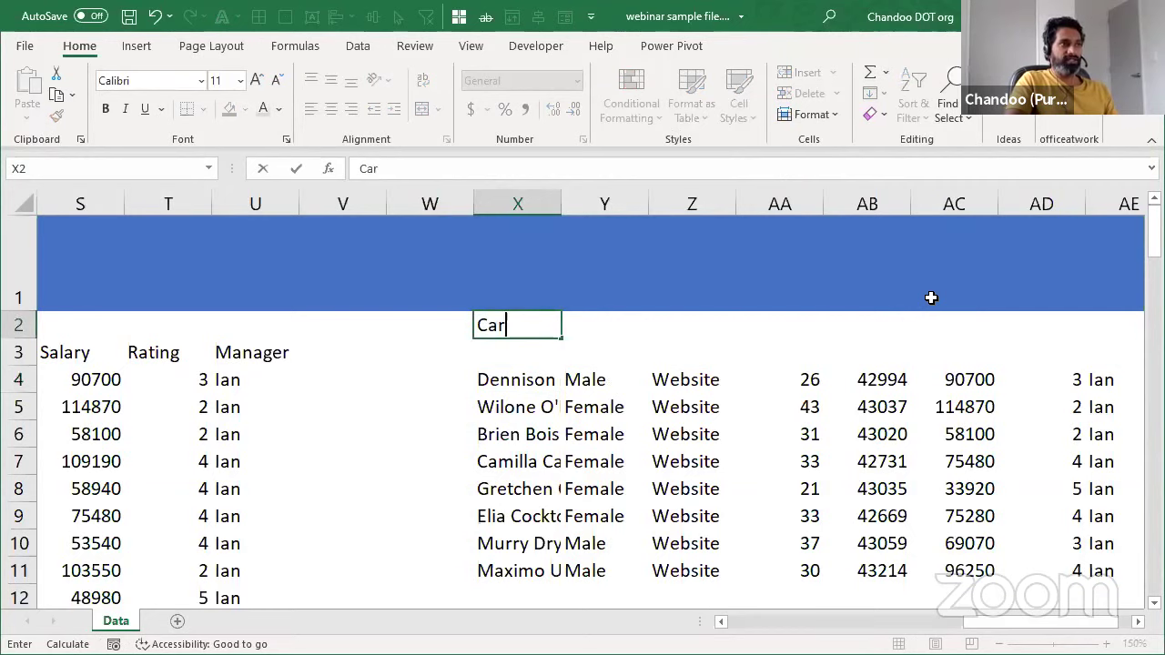
type("la")
key("ctrl+Return")
type("Chan")
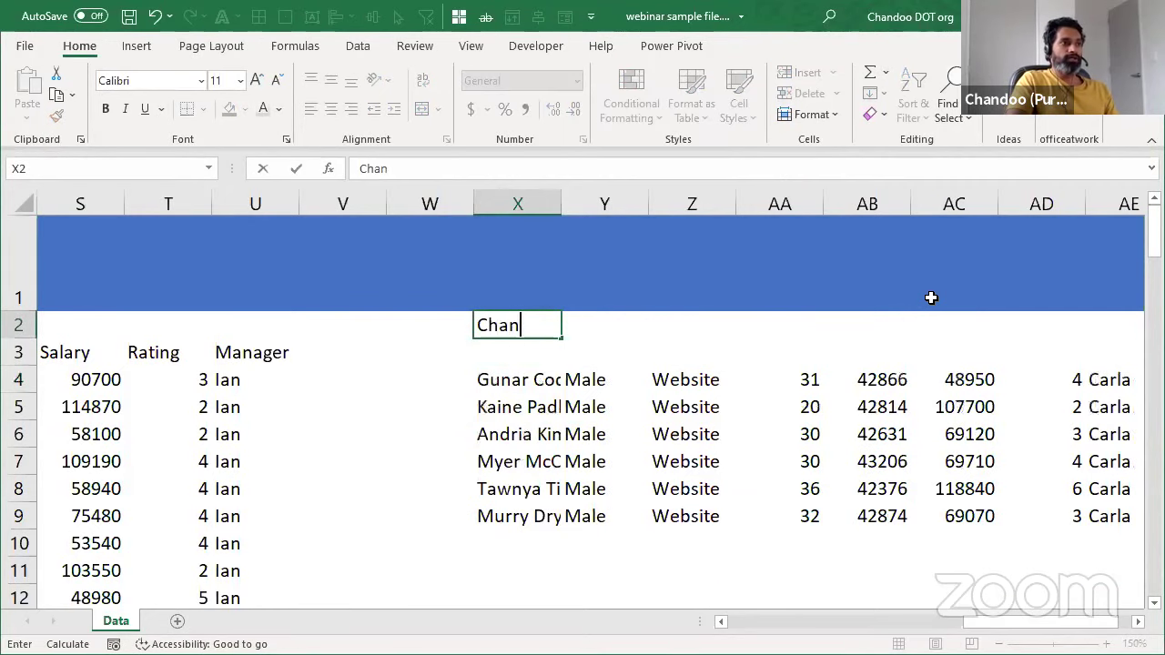
type("doo")
key("Return")
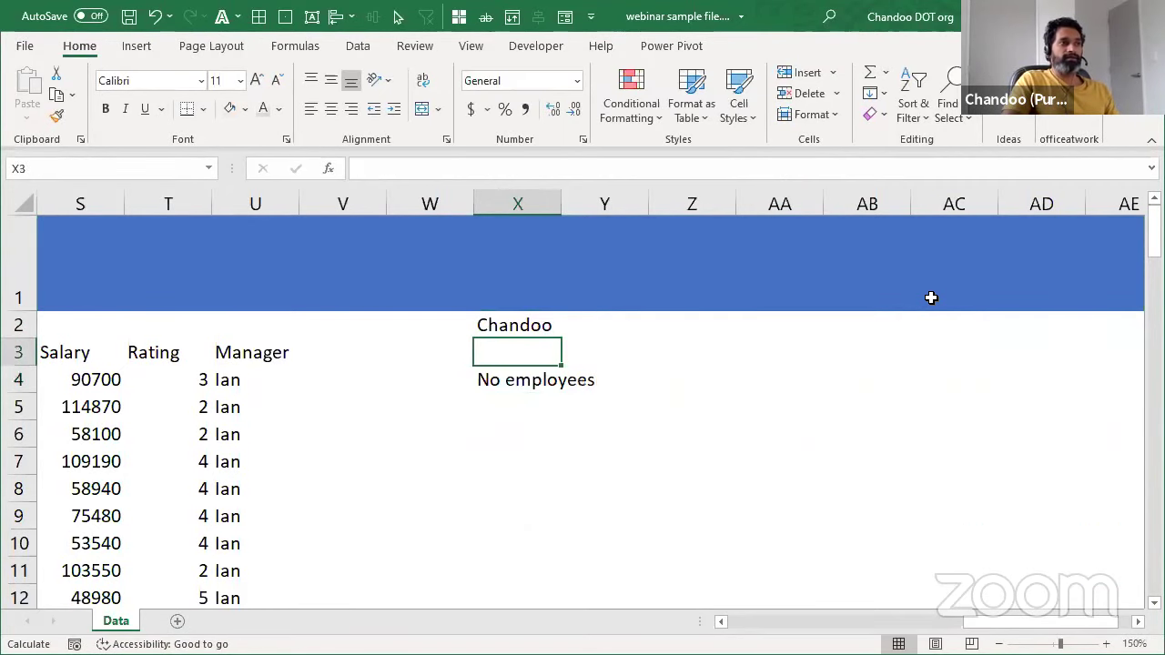
key("Up")
type("Ian")
key("Return")
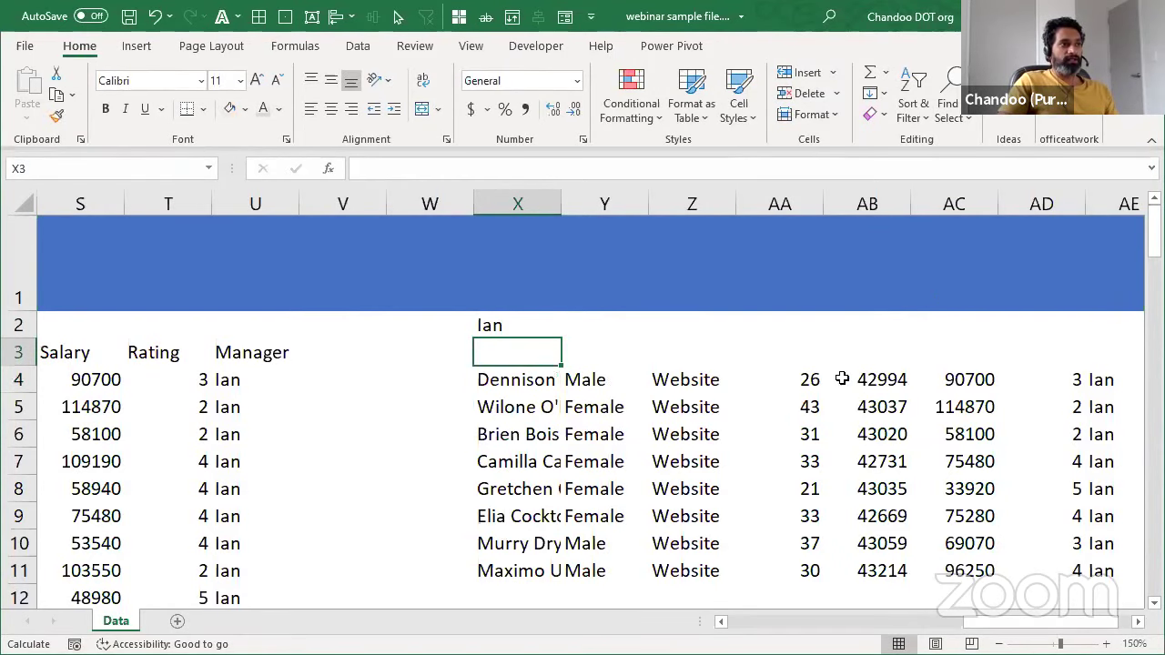
left_click(501, 384)
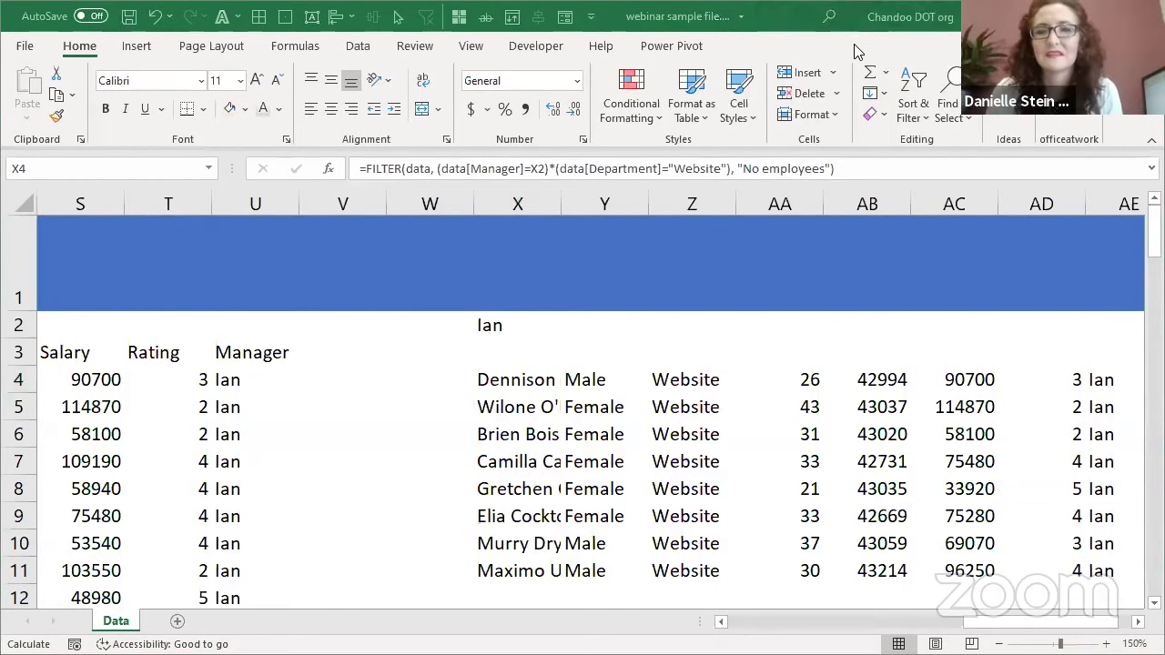
Step: Check in Table Design that the employee table's name is data
left_click(759, 626)
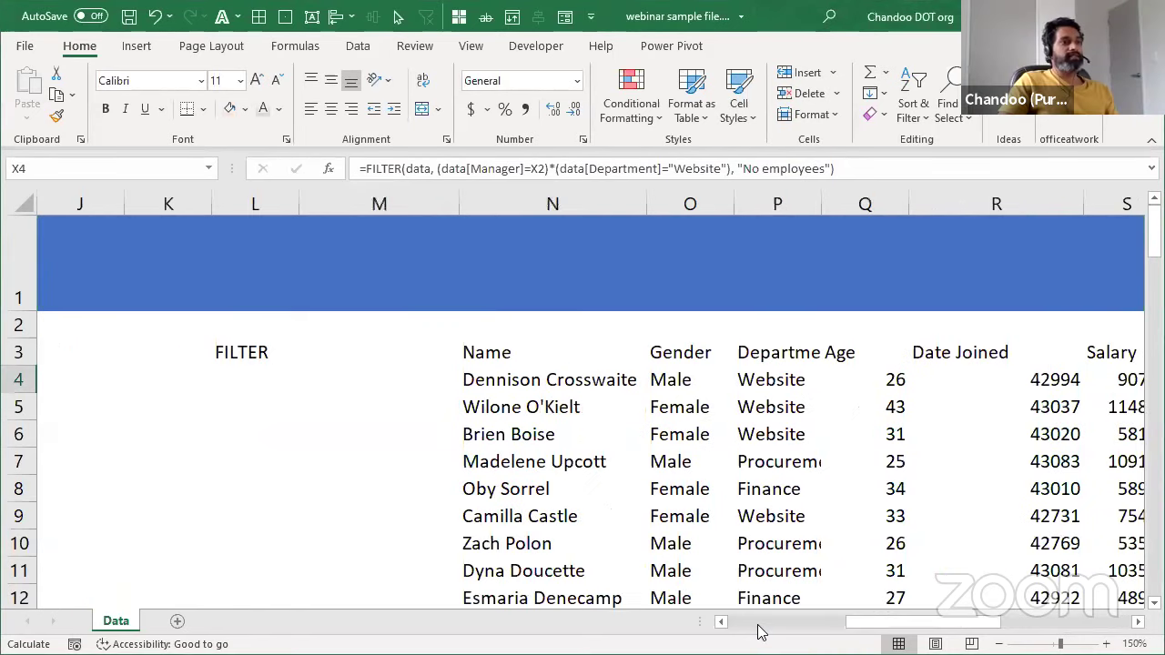
left_click(87, 373)
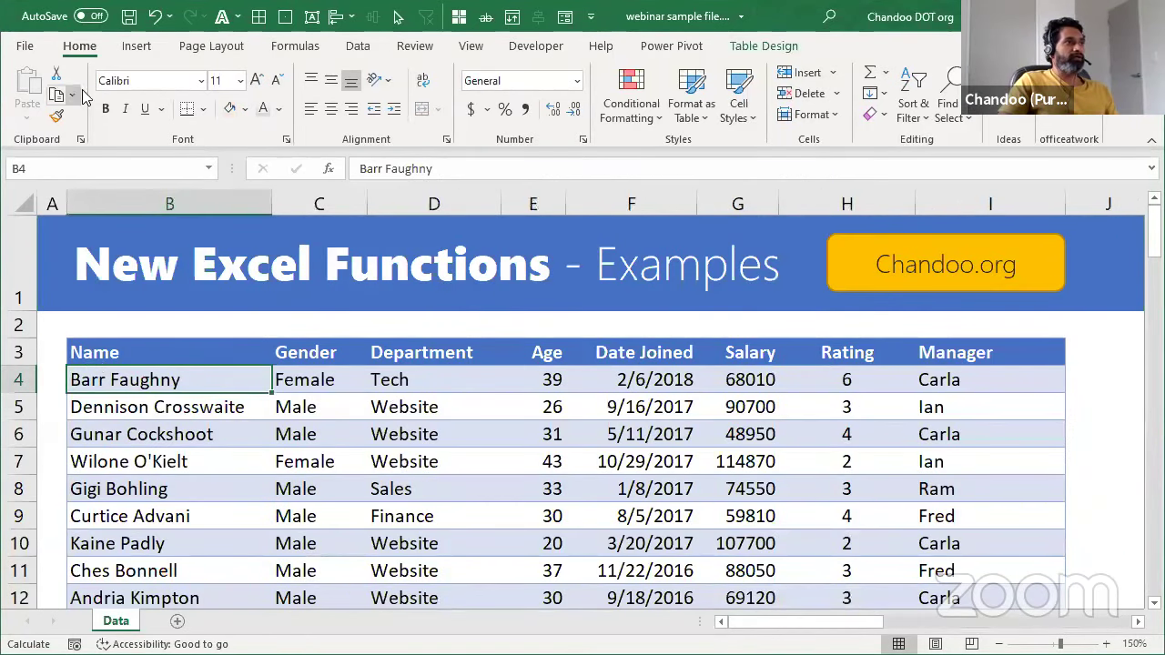
left_click(136, 45)
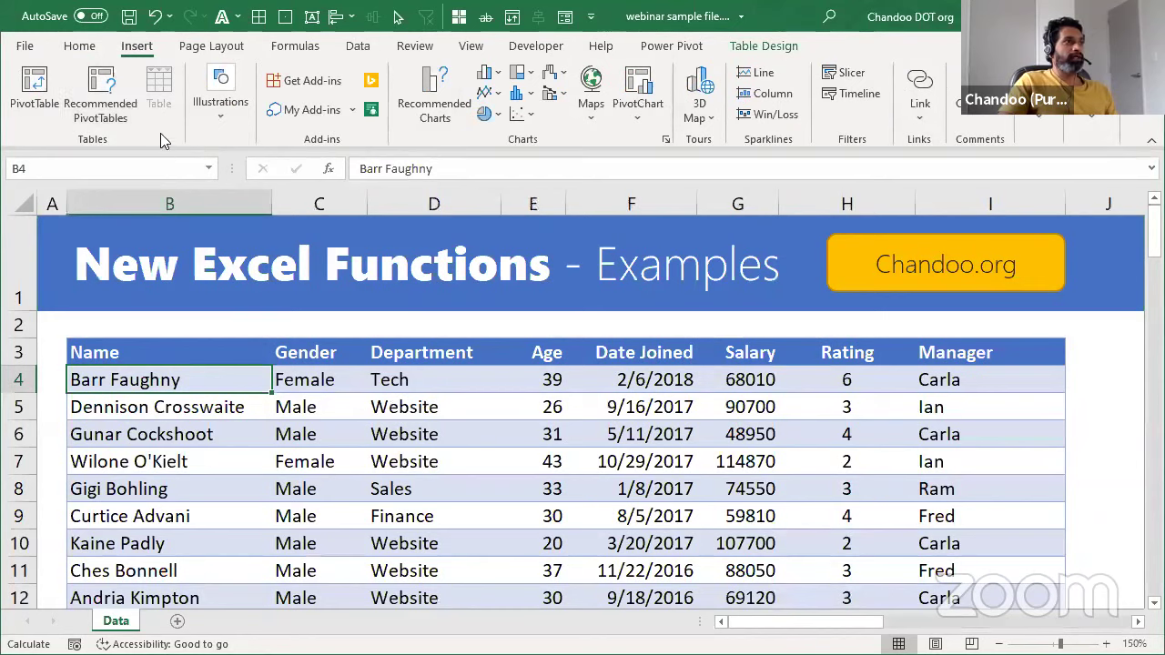
left_click(764, 46)
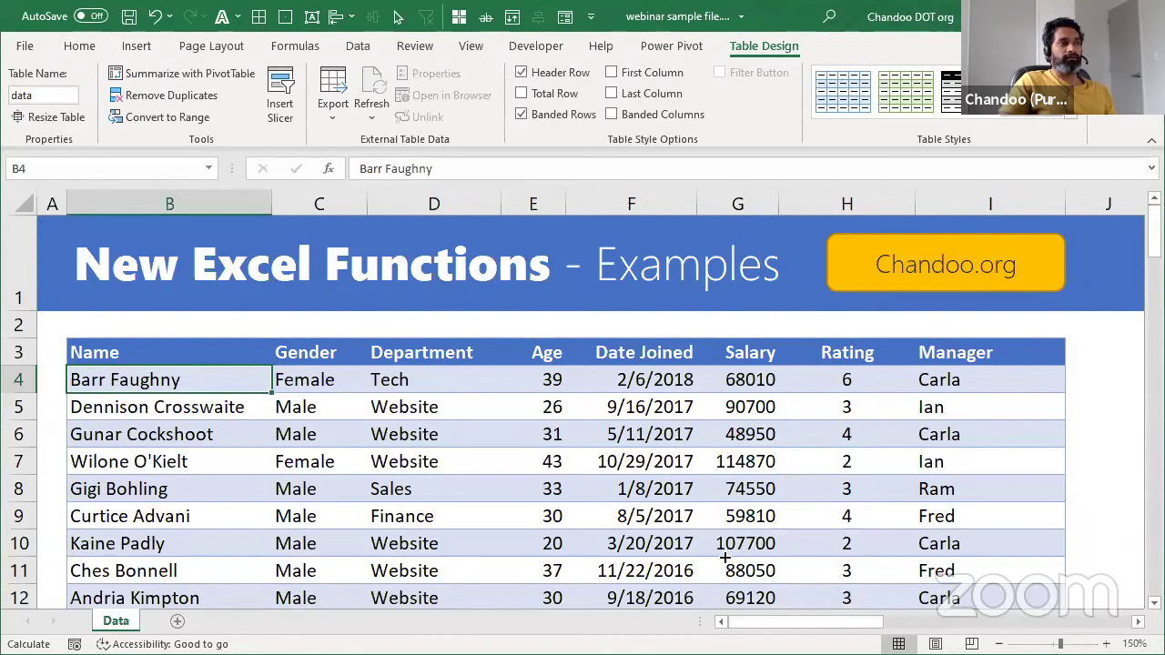
Step: Scroll right past column AD to bring the empty columns into view
left_click_drag(822, 627, 1139, 631)
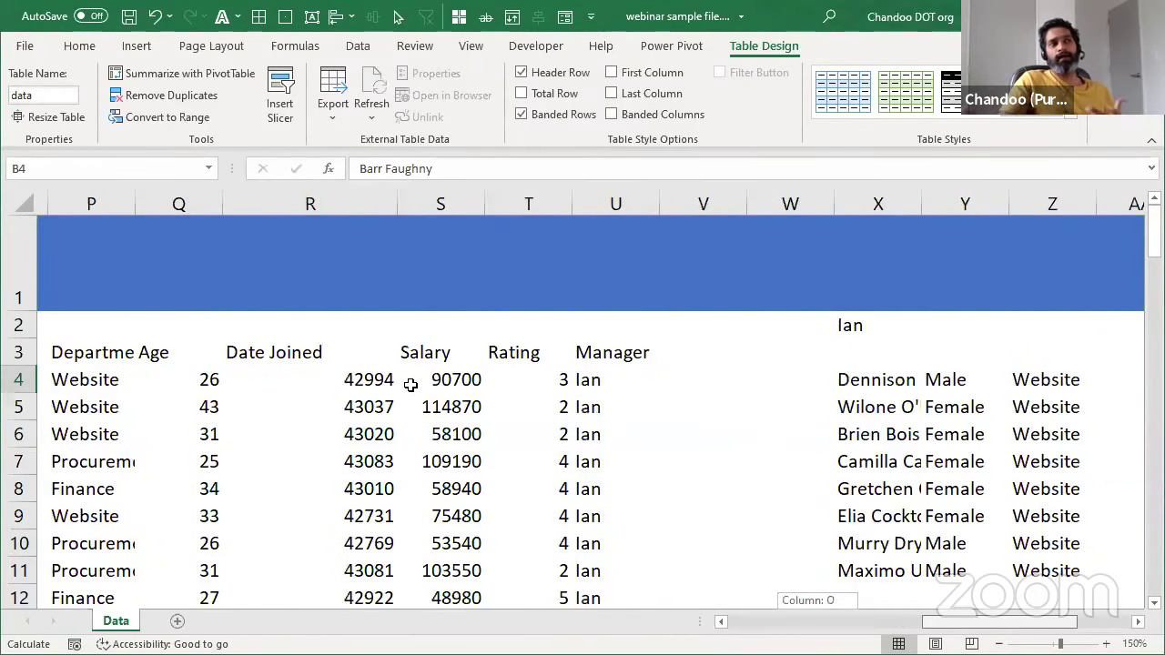
left_click_drag(1074, 630, 1129, 630)
scroll(591, 410, "right", 1)
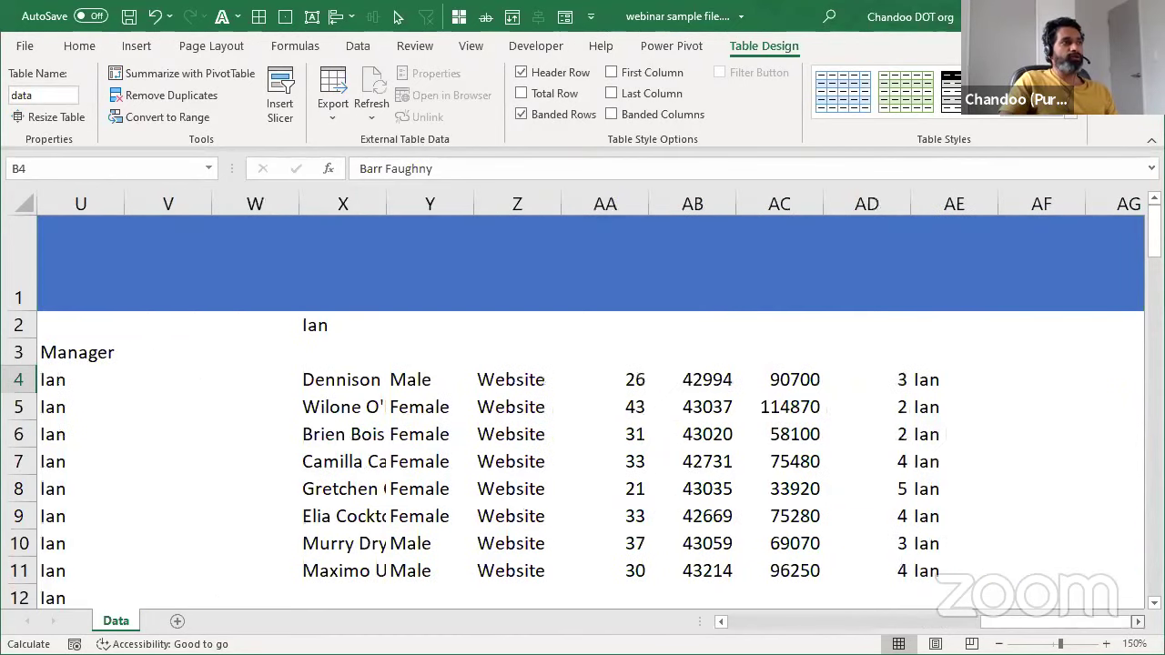
scroll(592, 410, "right", 4)
scroll(948, 453, "right", 1)
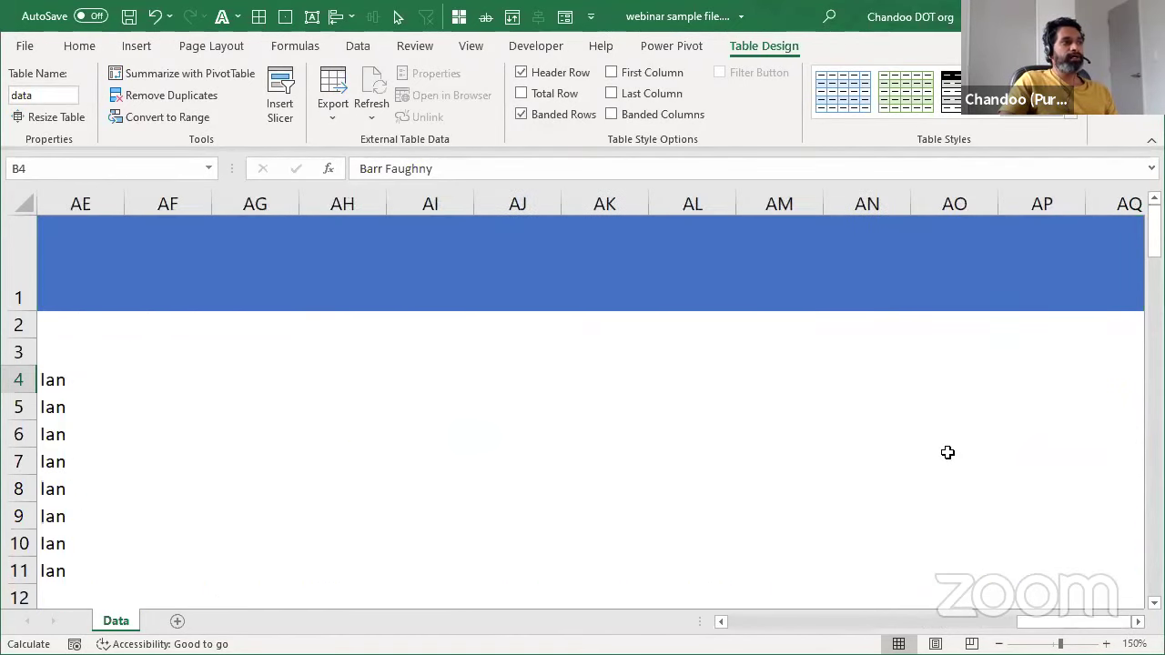
Step: Label AH2 and AH3 as 'Aged under' and 'Aged over'
left_click(343, 325)
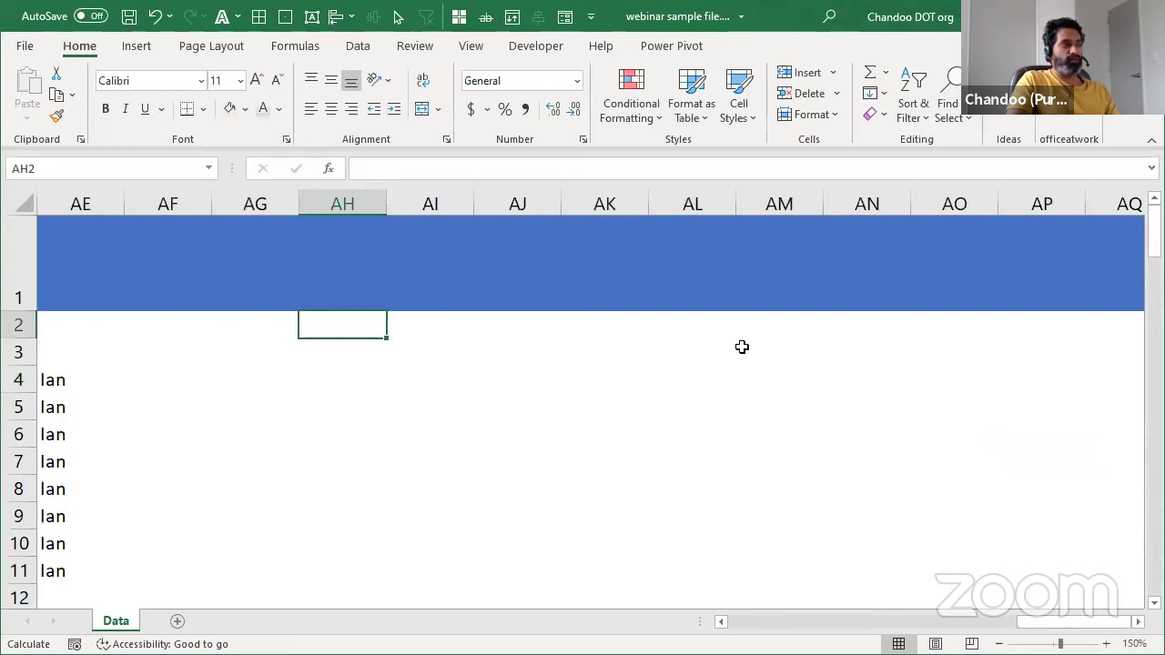
type("Ag")
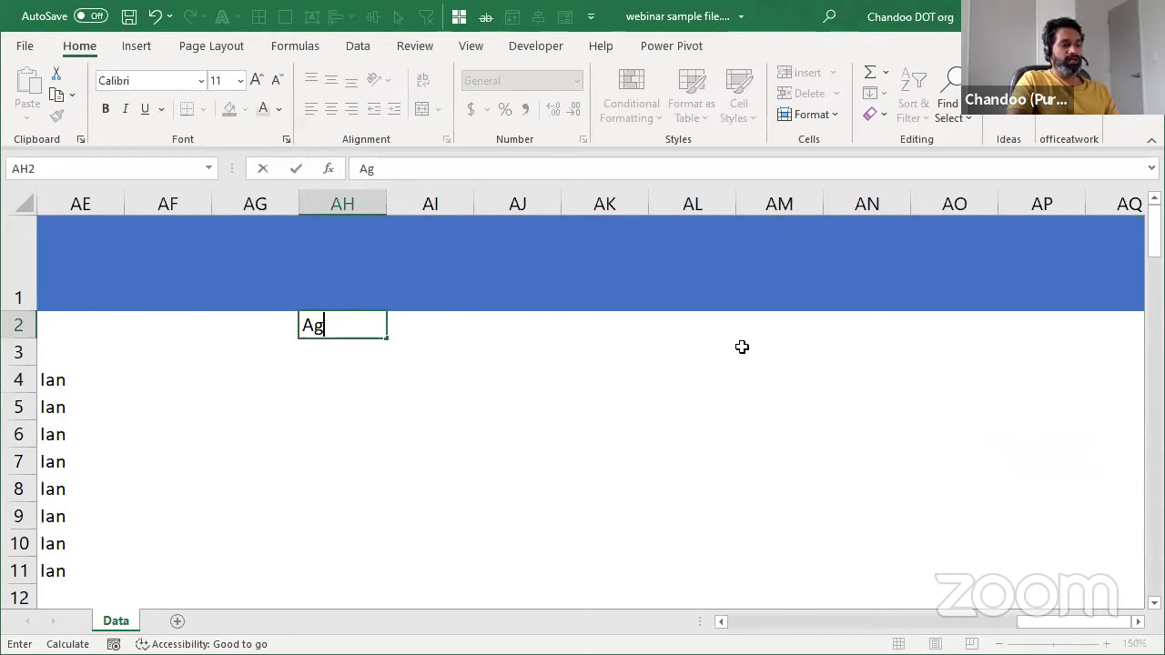
type("ed under")
key("Return")
type("Age")
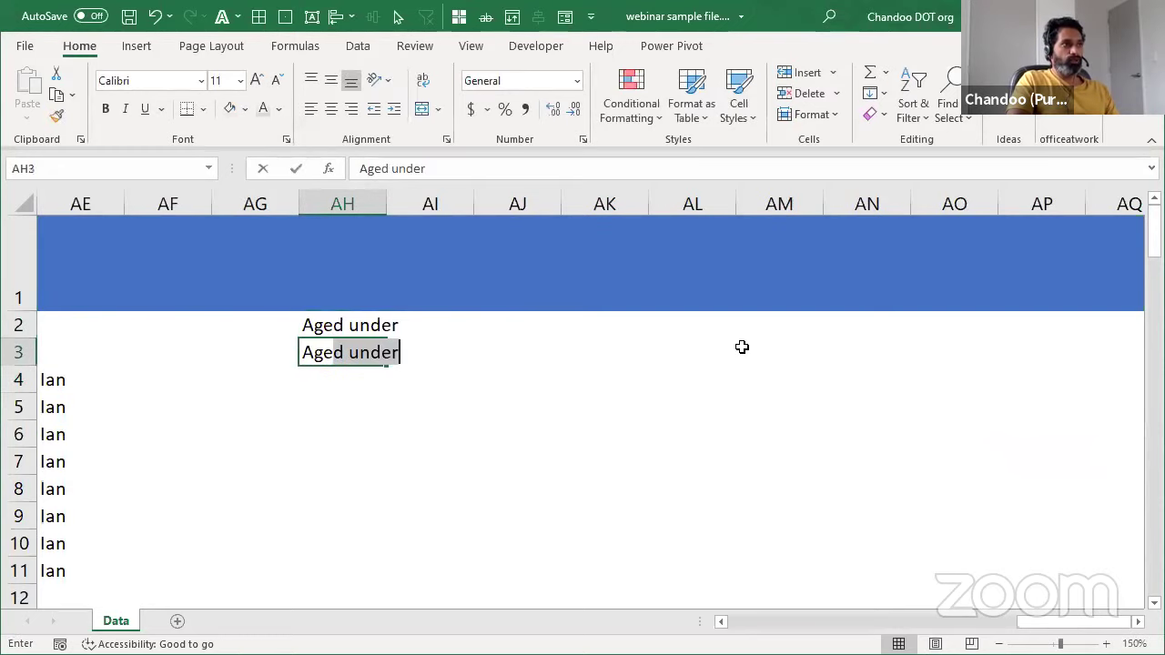
type("d over")
key("Tab")
Step: Enter the age limits 28 in AI2 and 40 in AI3
key("ctrl+Up")
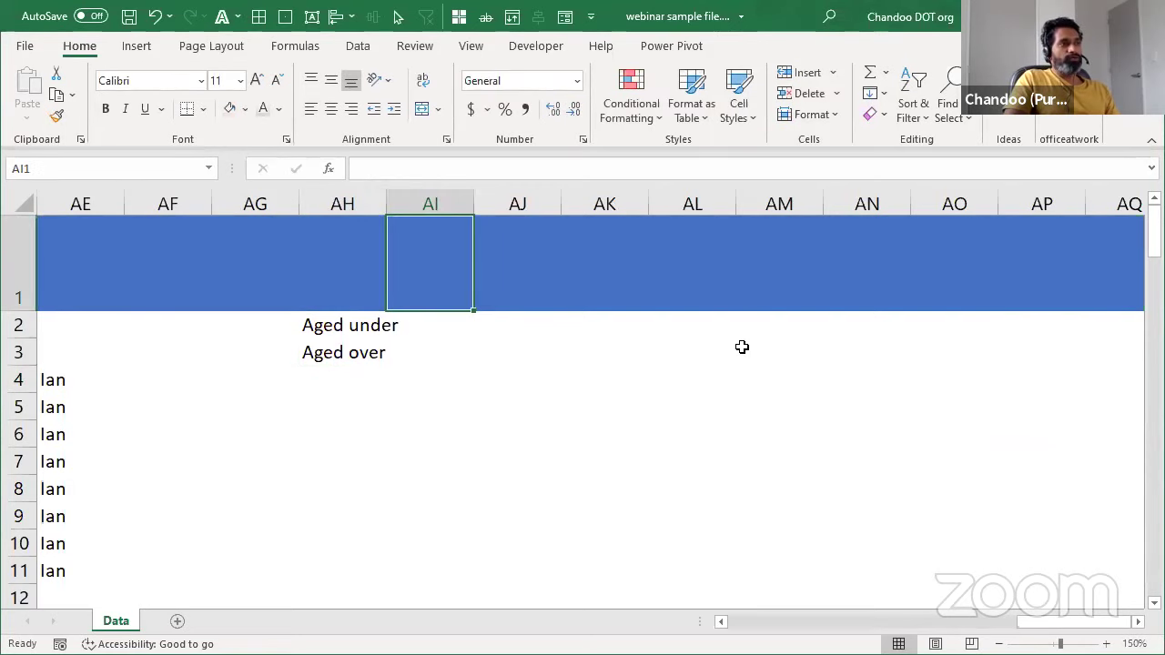
key("Down")
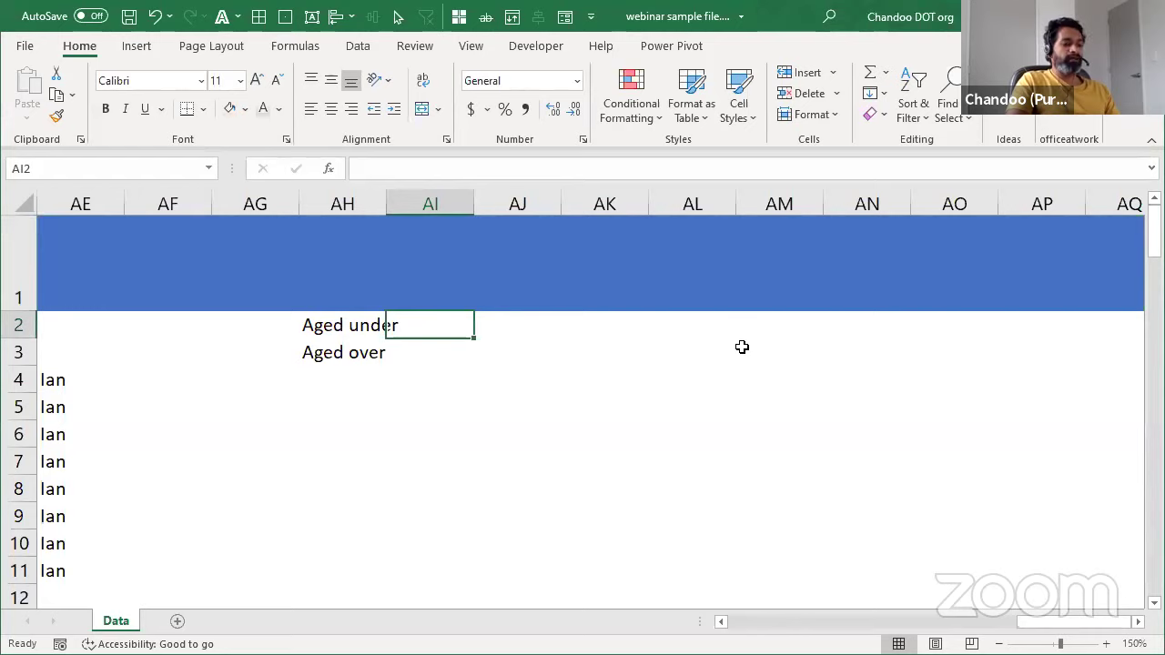
type("28")
key("Return")
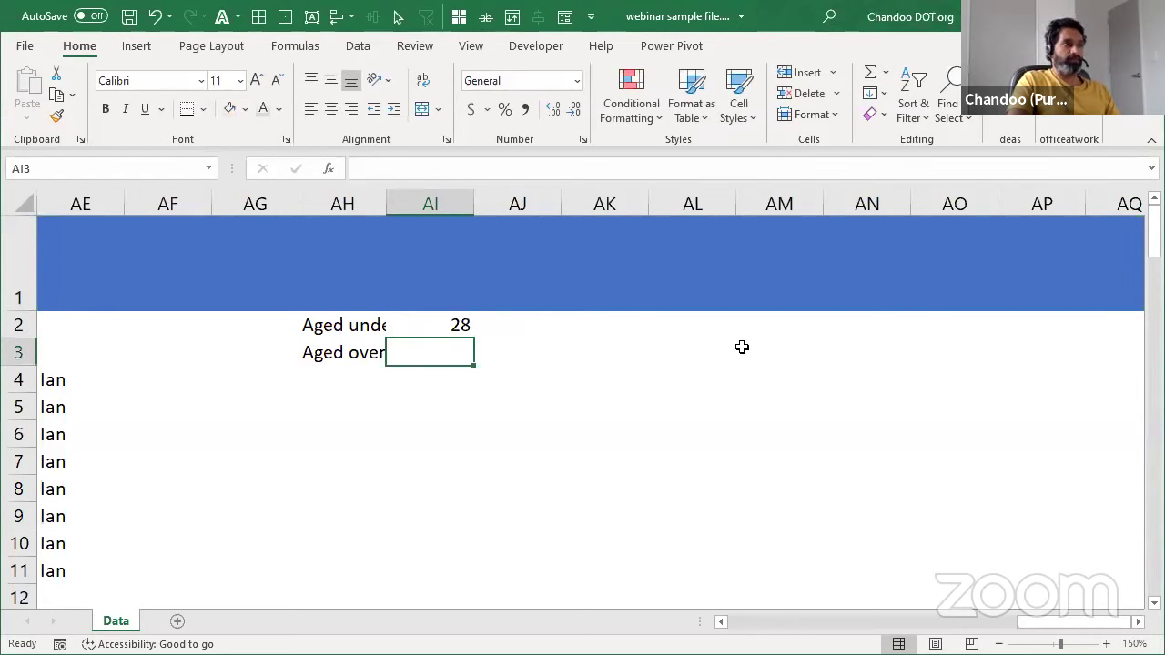
type("40")
key("Return")
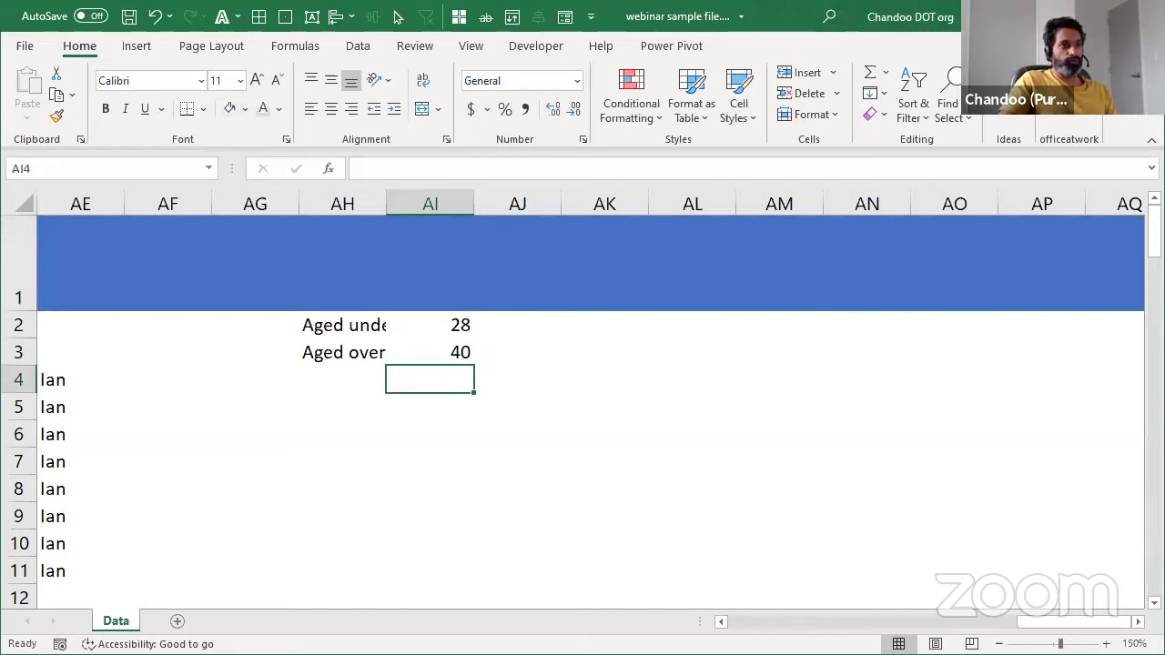
Step: Turn on filter buttons for the employee table headers with Ctrl+Shift+L
left_click_drag(1077, 632, 239, 285)
left_click(240, 356)
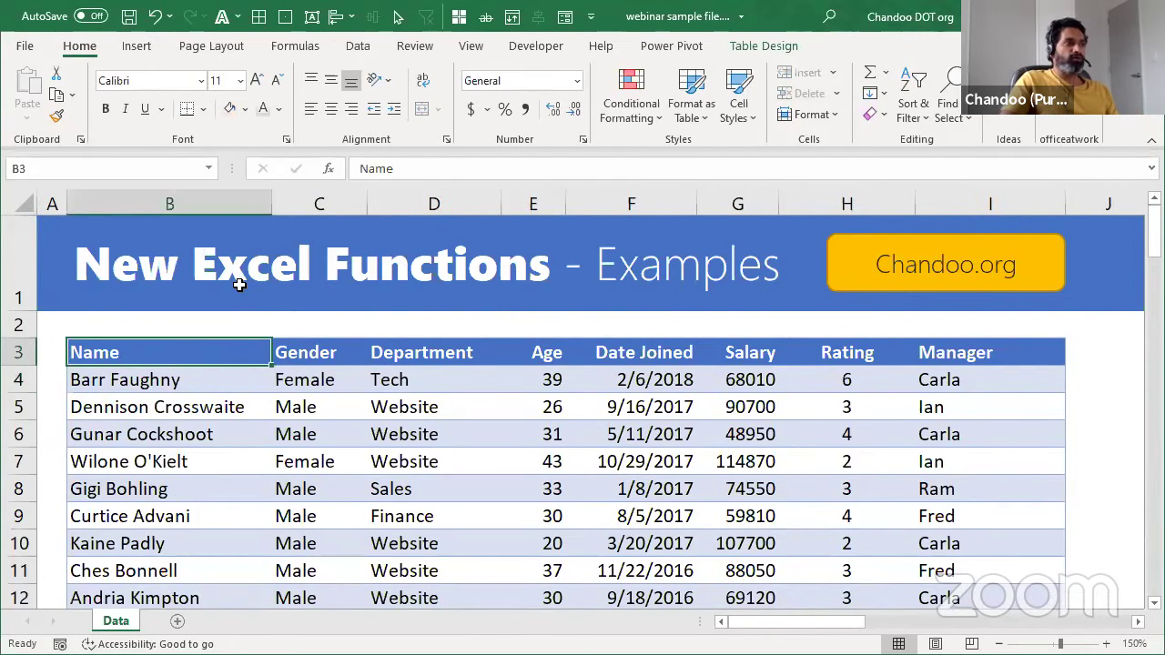
left_click(566, 361)
key("ctrl+shift+l")
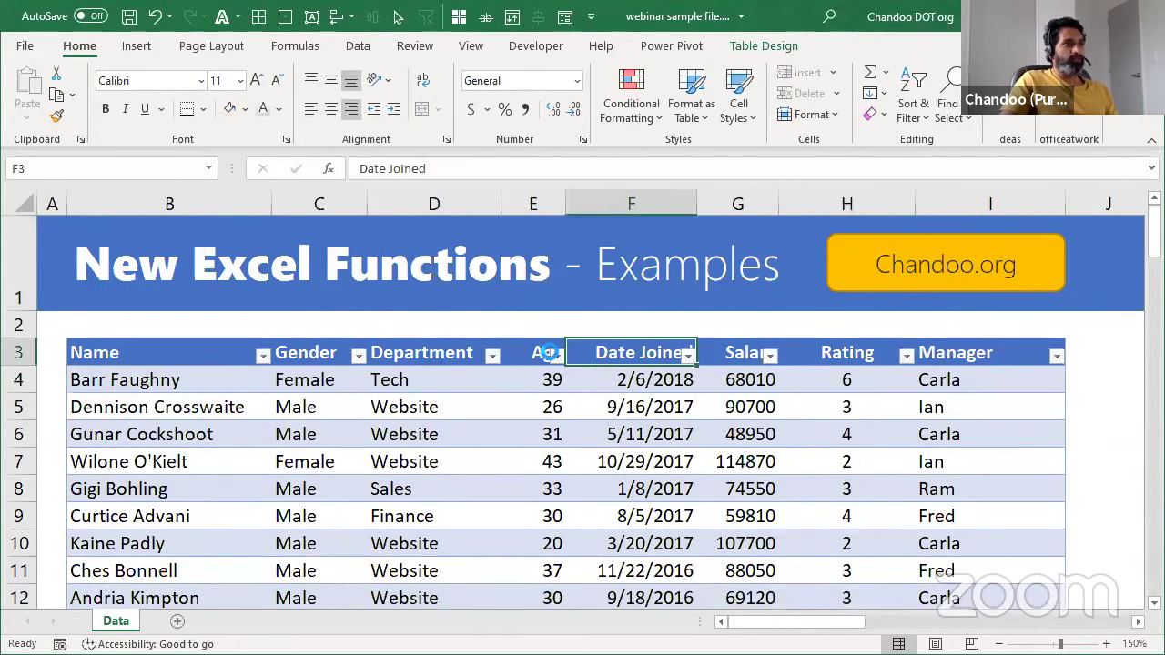
Step: Review the ages listed in the Age column's filter dropdown, then close it
left_click(554, 354)
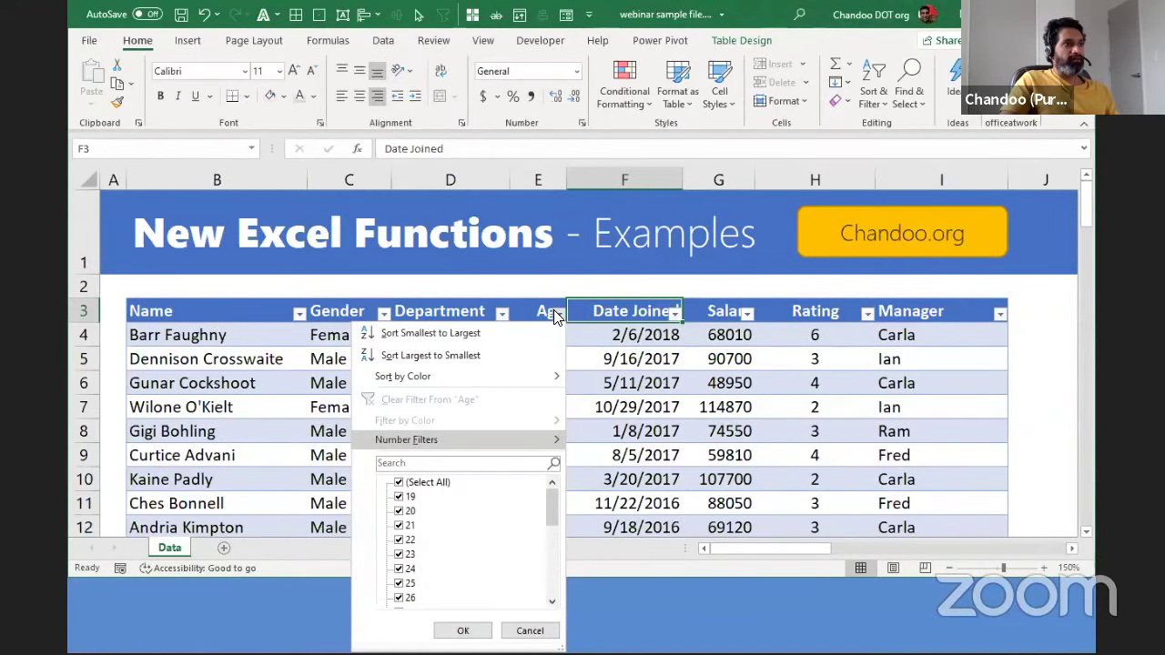
mouse_move(546, 440)
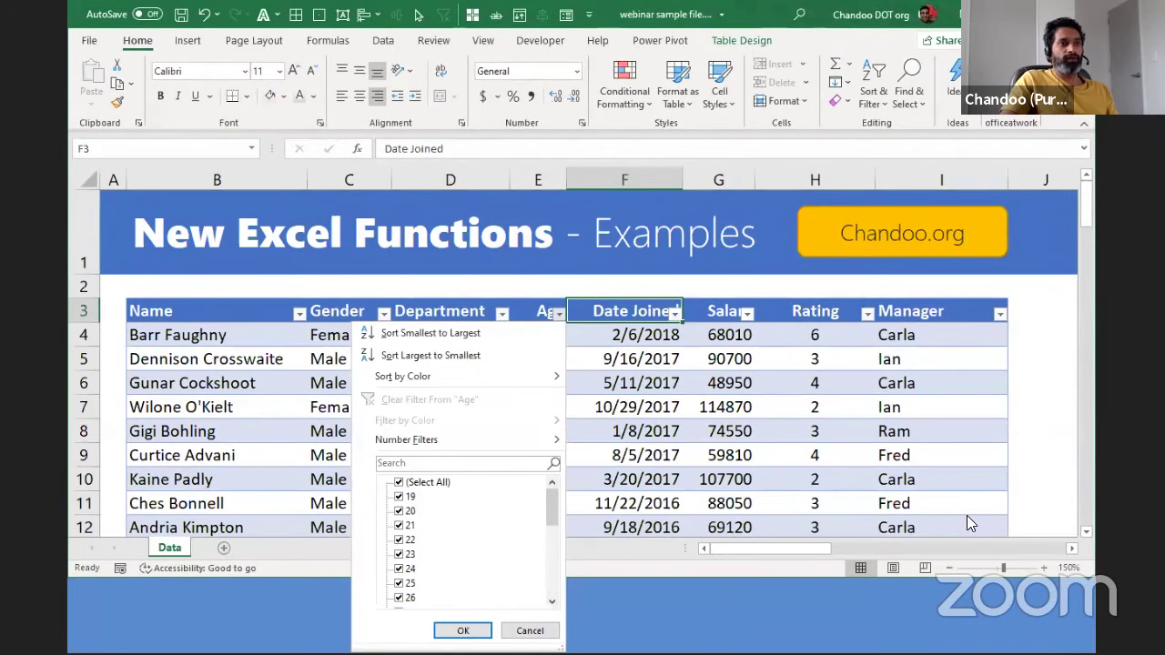
mouse_move(772, 549)
left_mouse_down()
mouse_move(801, 550)
mouse_move(774, 552)
left_mouse_up()
left_click_drag(804, 632, 775, 628)
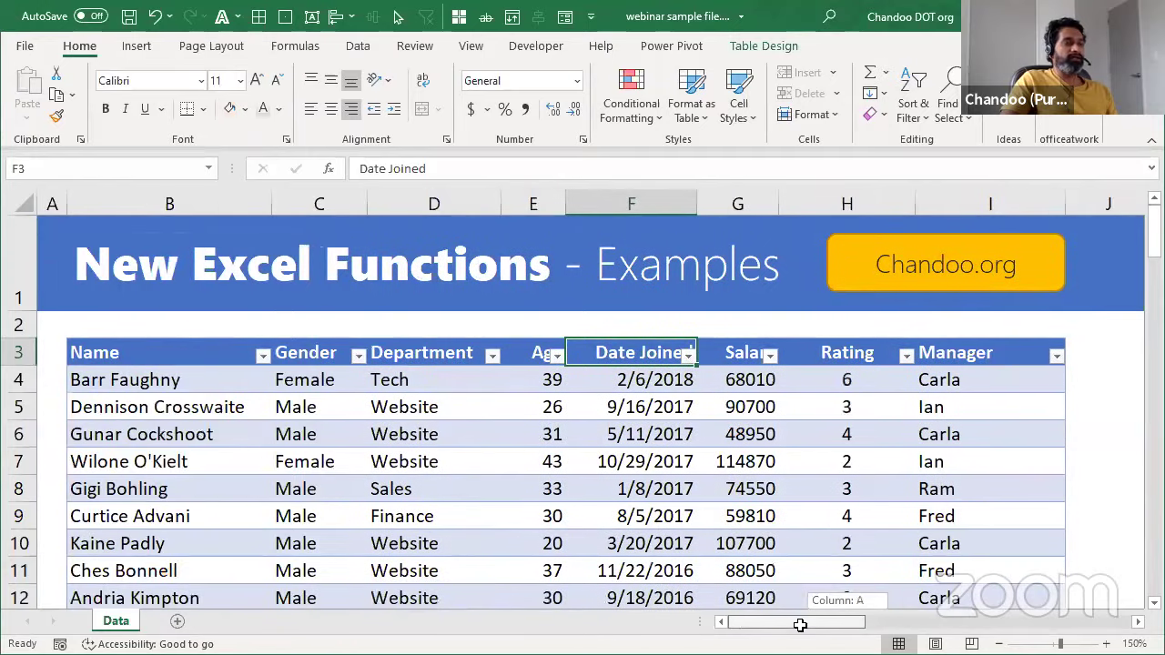
left_click(556, 376)
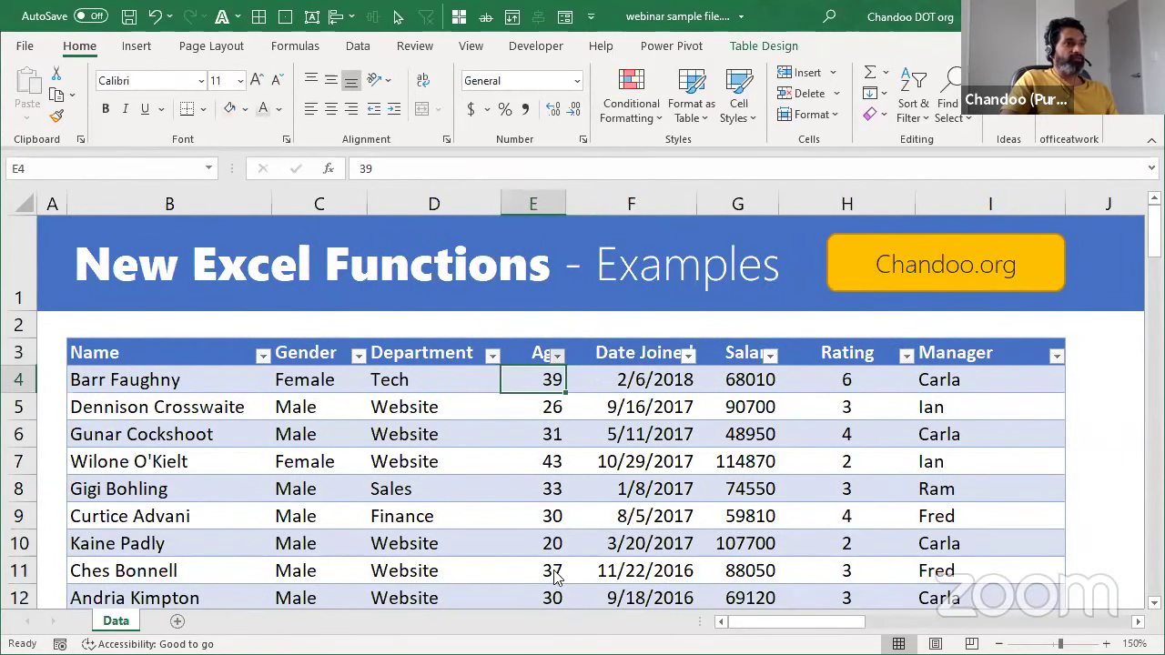
left_click(558, 356)
scroll(400, 519, "down", 3)
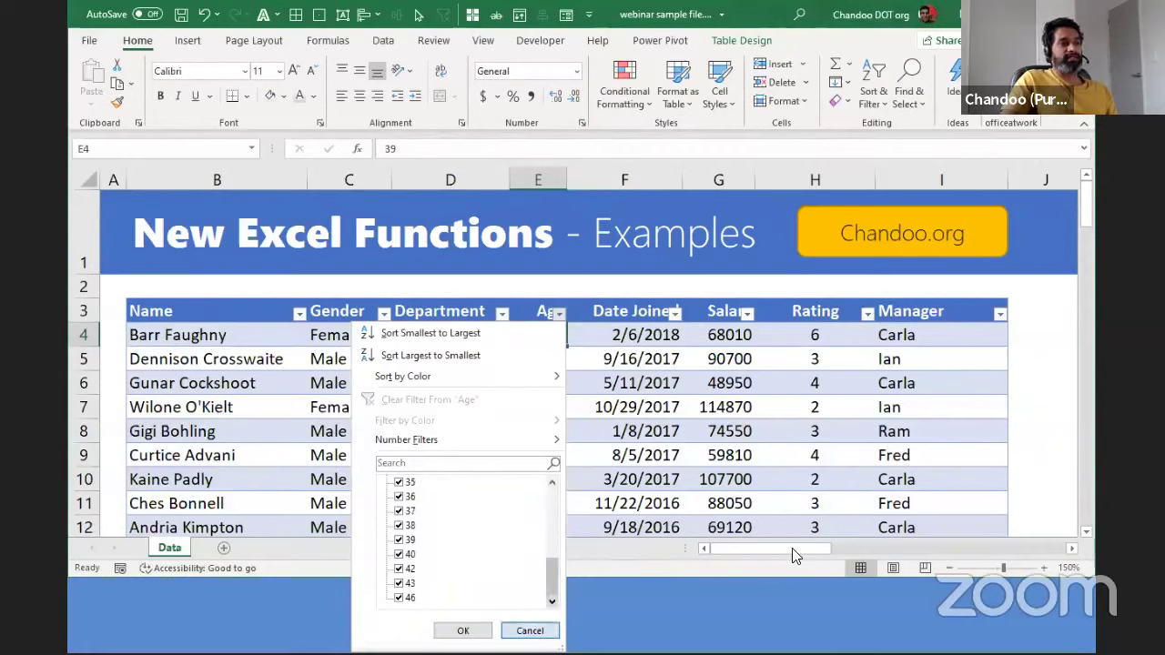
key("Escape")
scroll(947, 321, "right", 8)
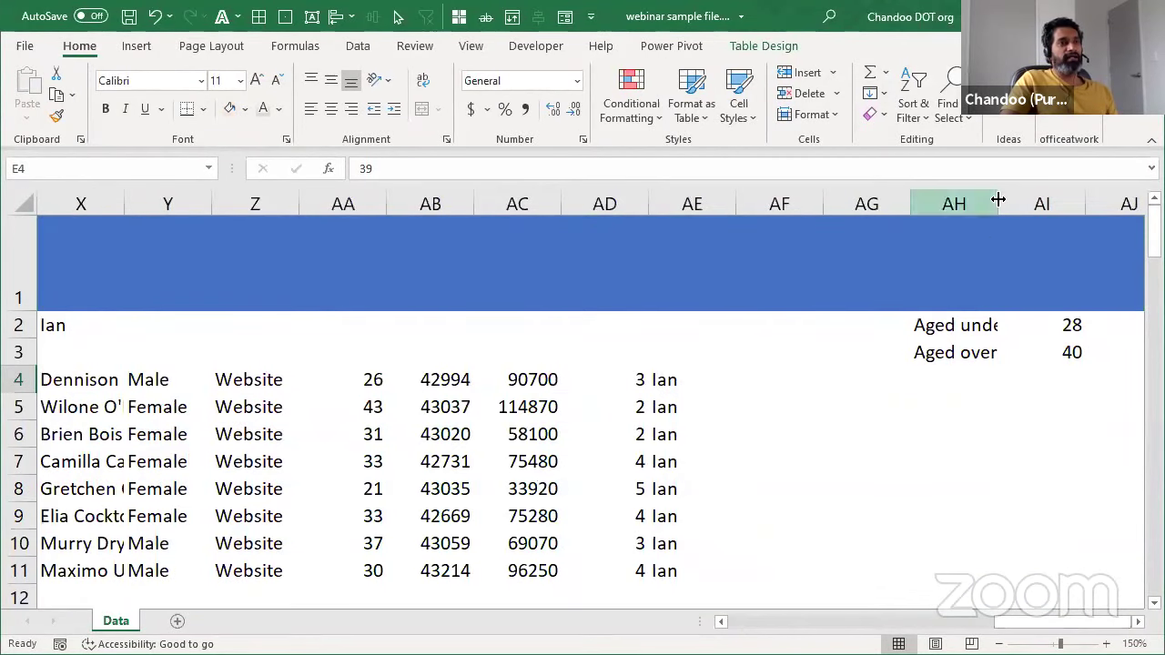
Step: In AH5, begin =FILTER(data[Name], data[Age]<=AI2 using table name autocomplete
left_click_drag(998, 199, 1044, 199)
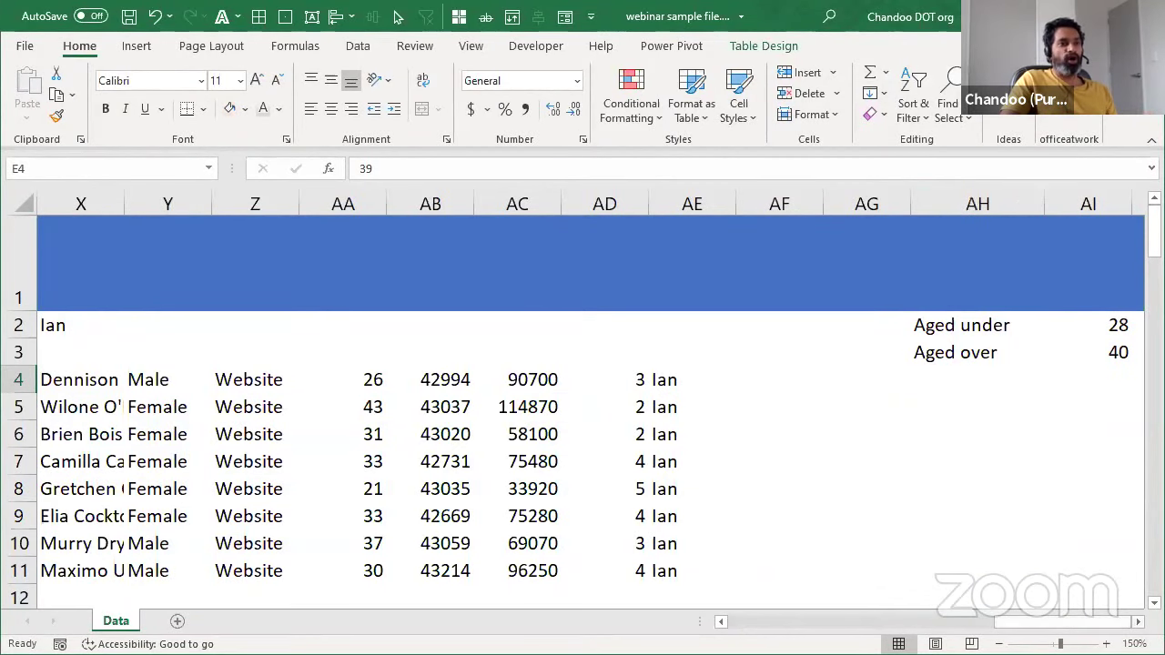
scroll(1129, 628, "right", 2)
scroll(664, 325, "right", 3)
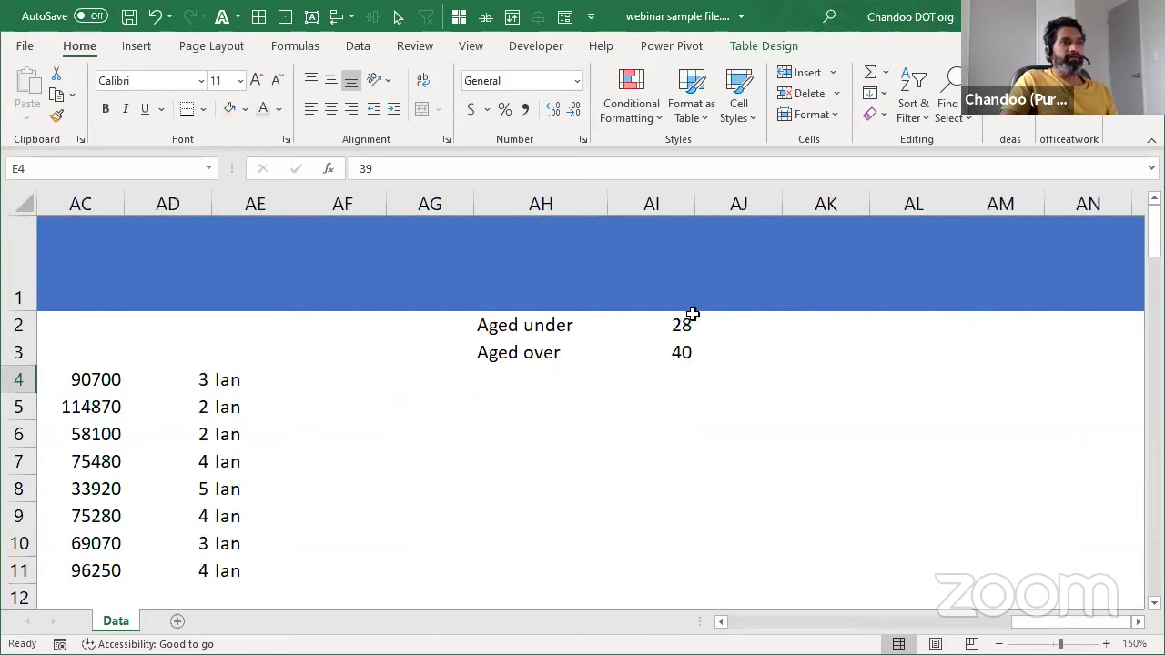
left_click(504, 408)
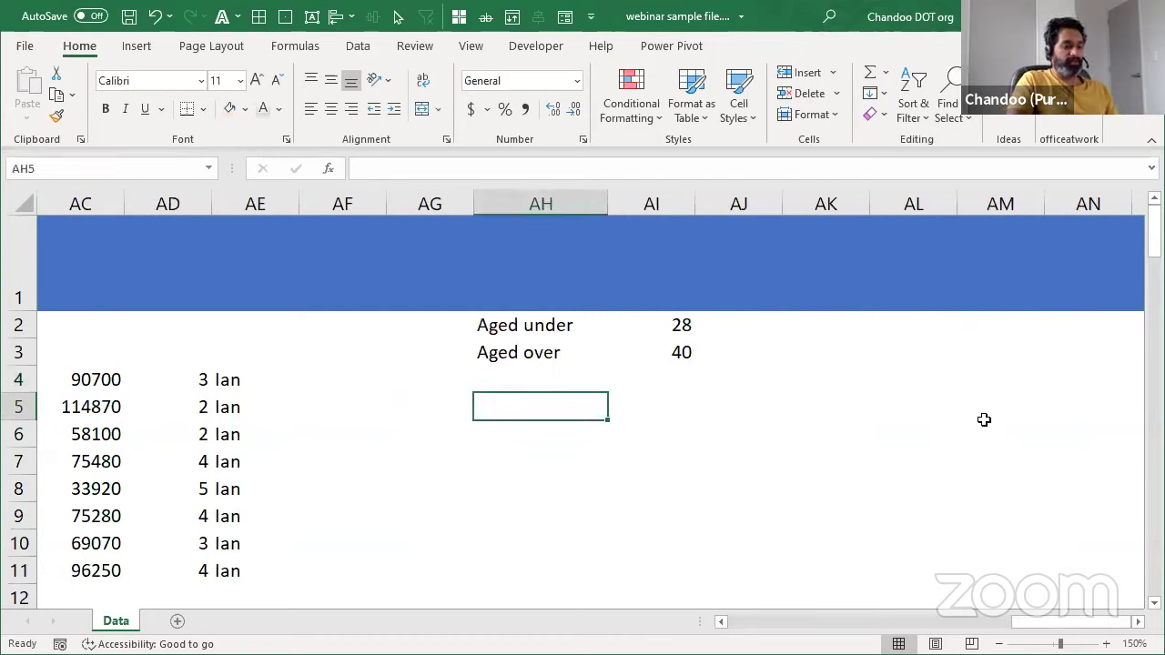
type("=")
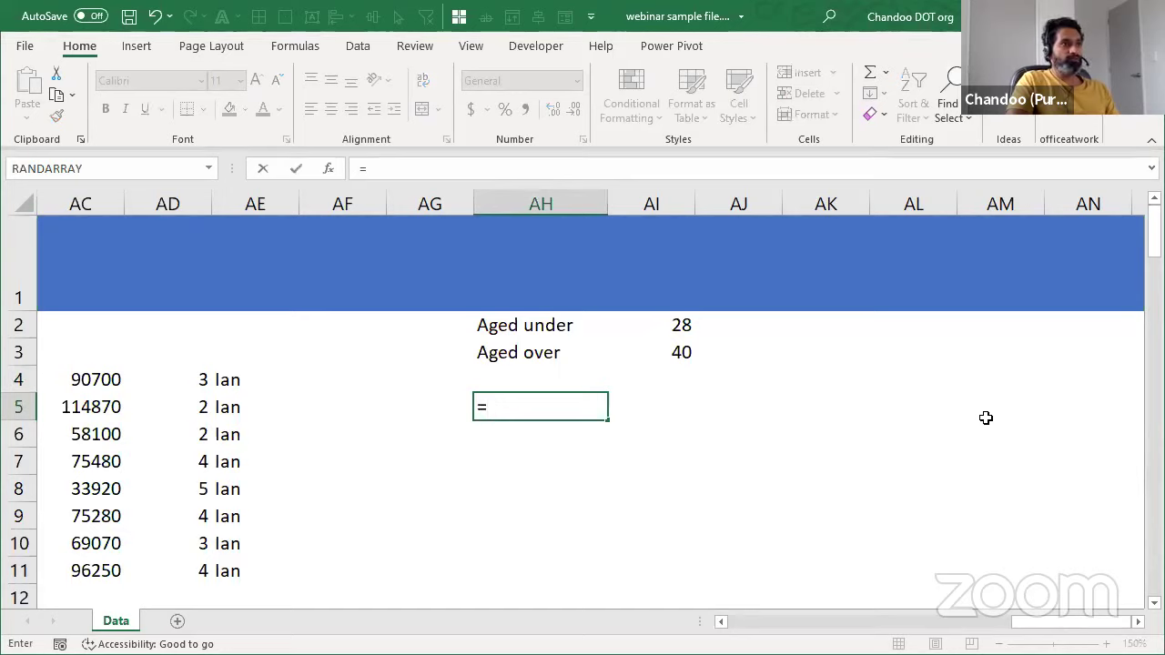
type("FILTER(")
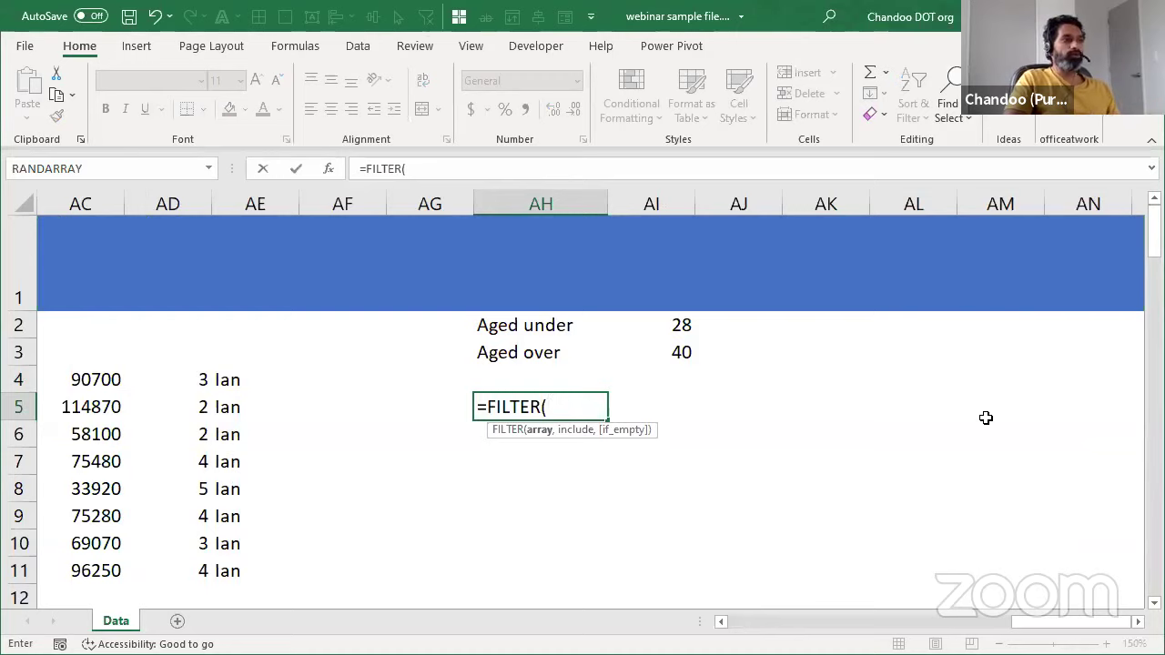
type("d")
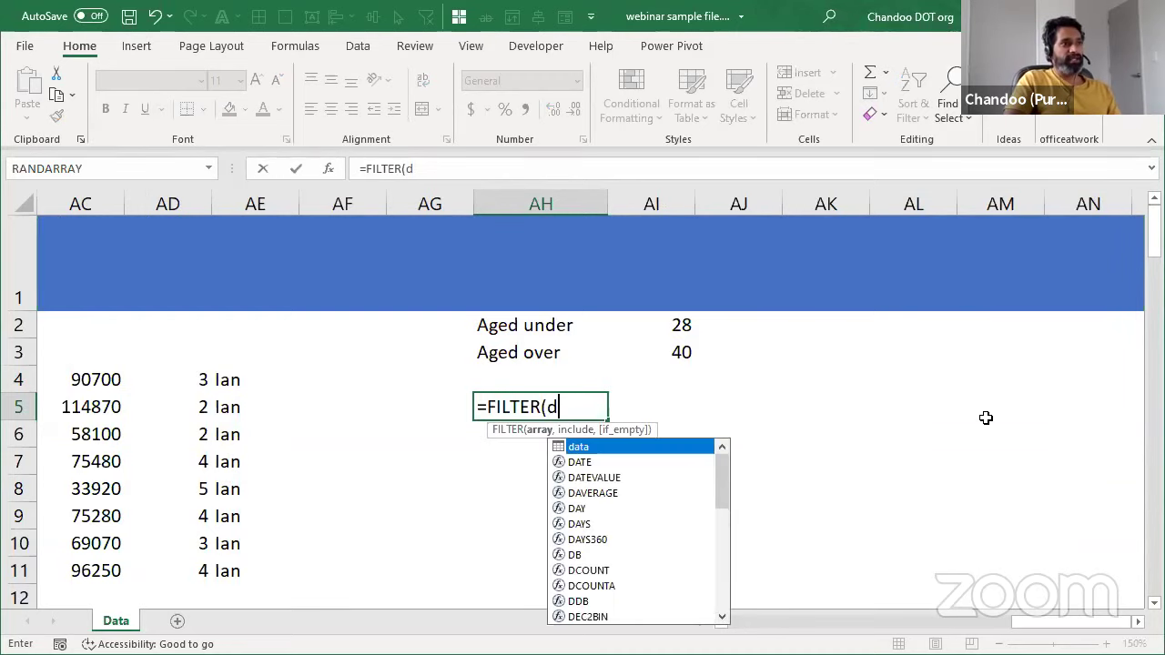
key("Tab")
type("[")
key("Tab")
type("],")
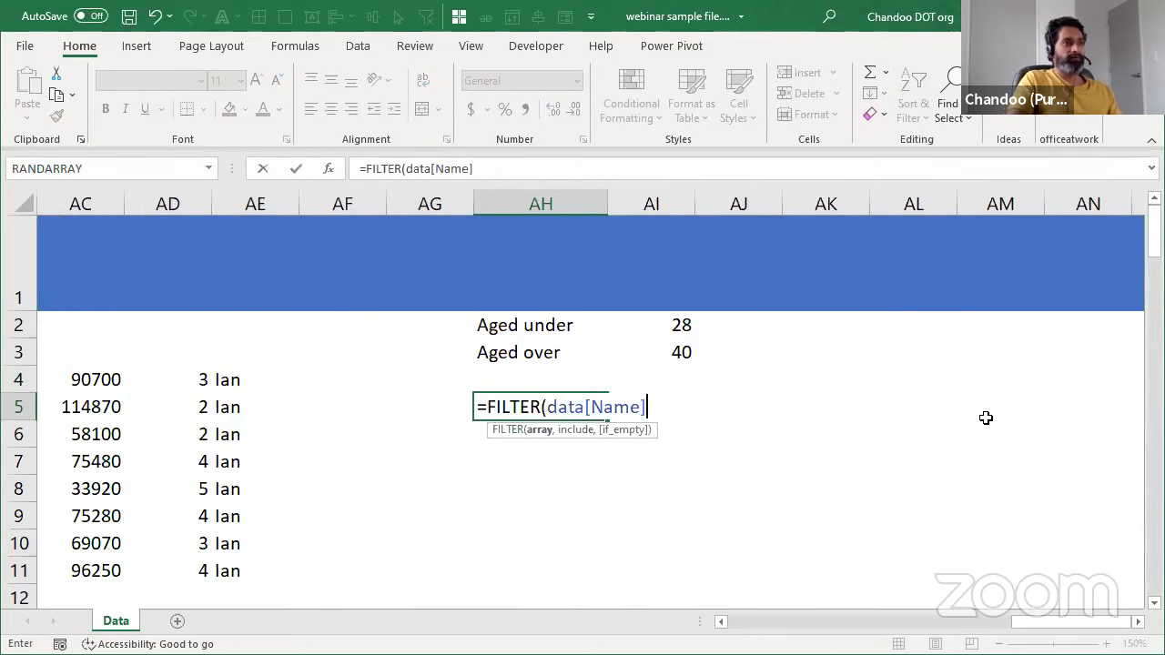
type(" d")
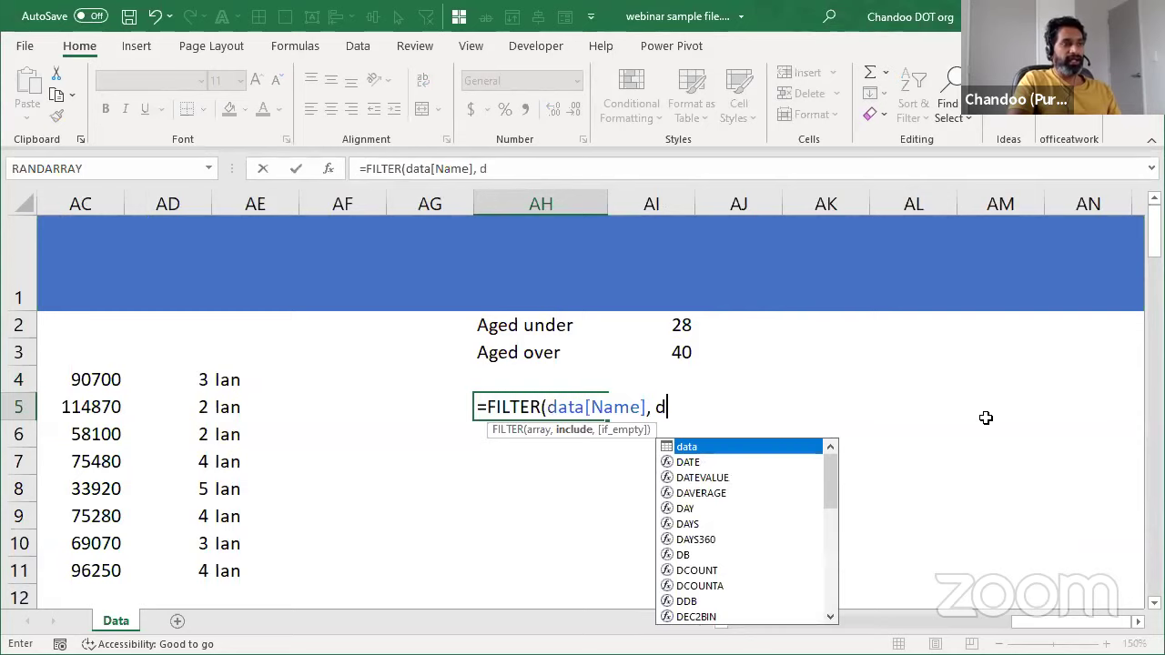
key("Tab")
type("[Age]")
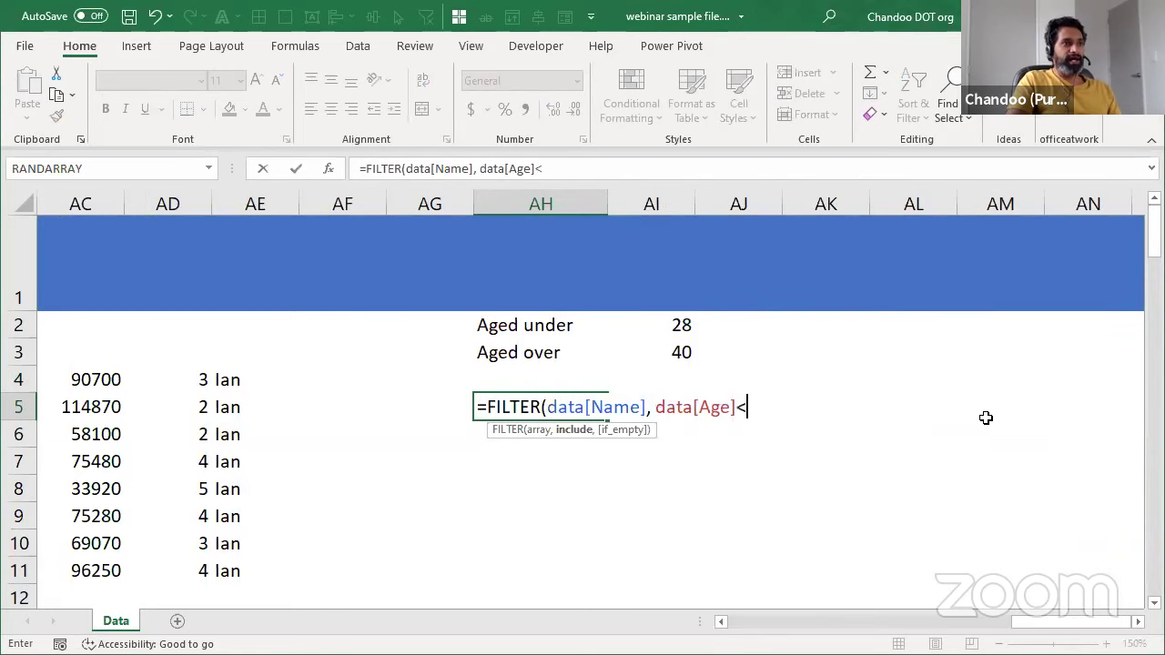
type("<=")
left_click(684, 324)
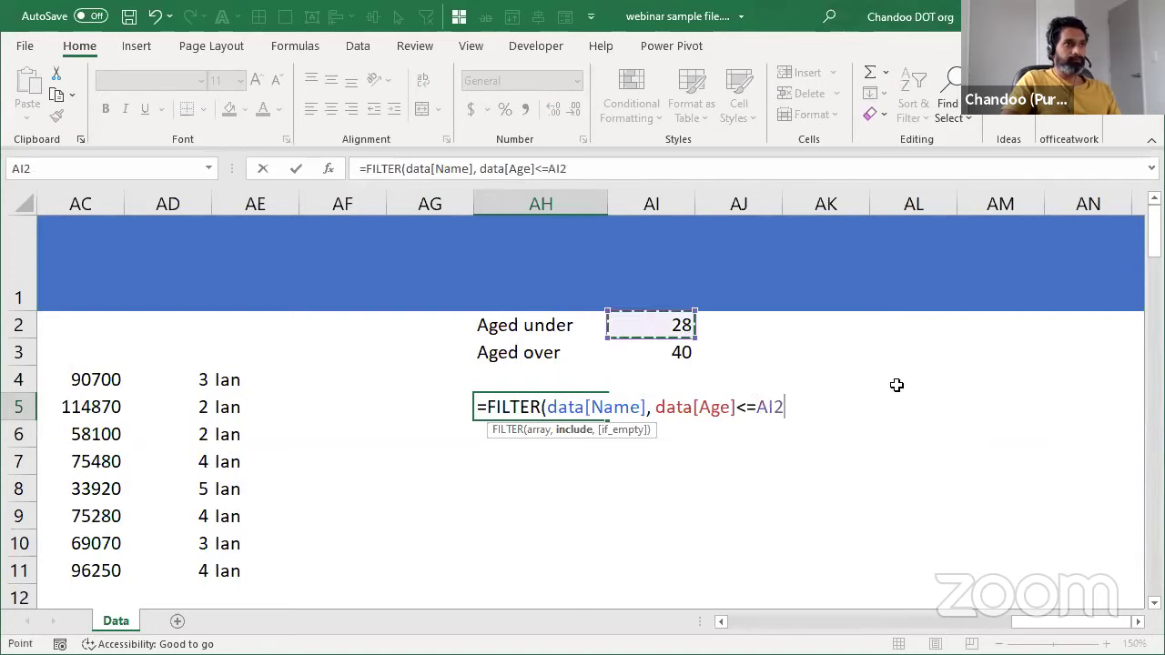
Step: Complete and enter =FILTER(data[Name],(data[Age]<=AI2)+(data[Age]>=AI3))
left_click(658, 406)
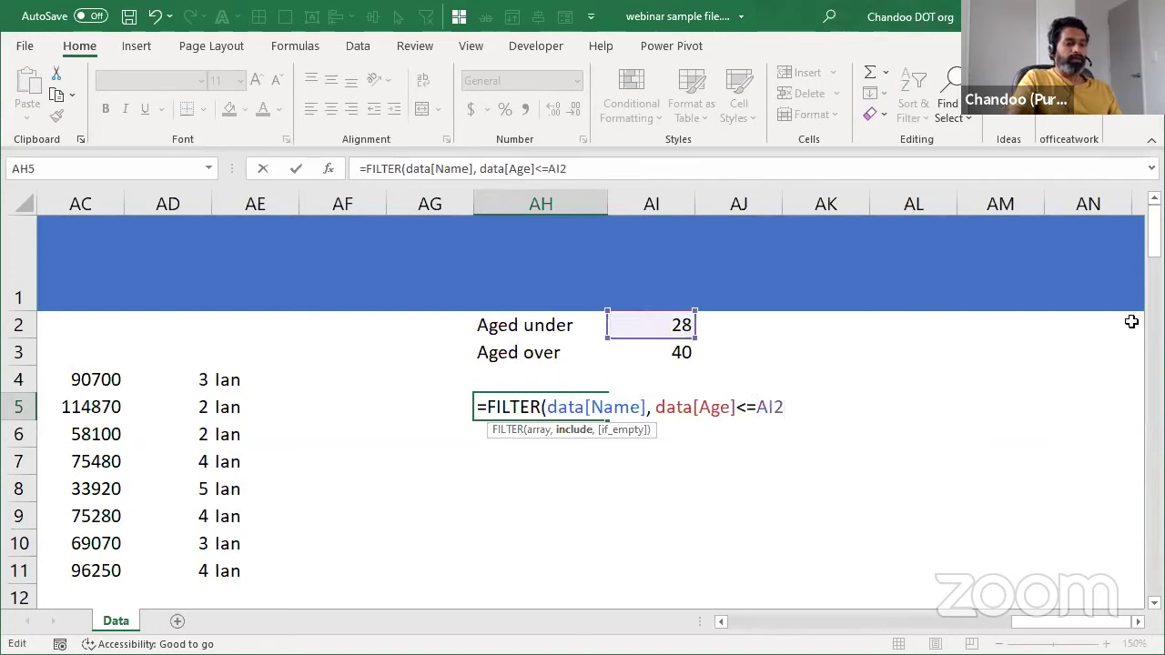
type("(")
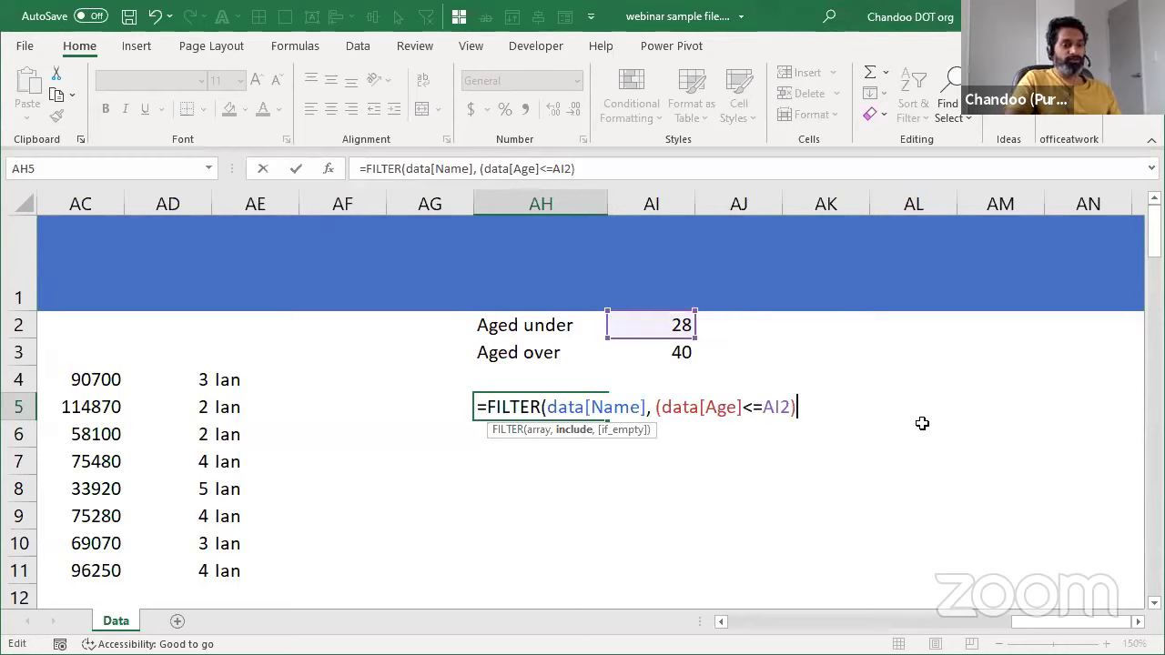
type("(")
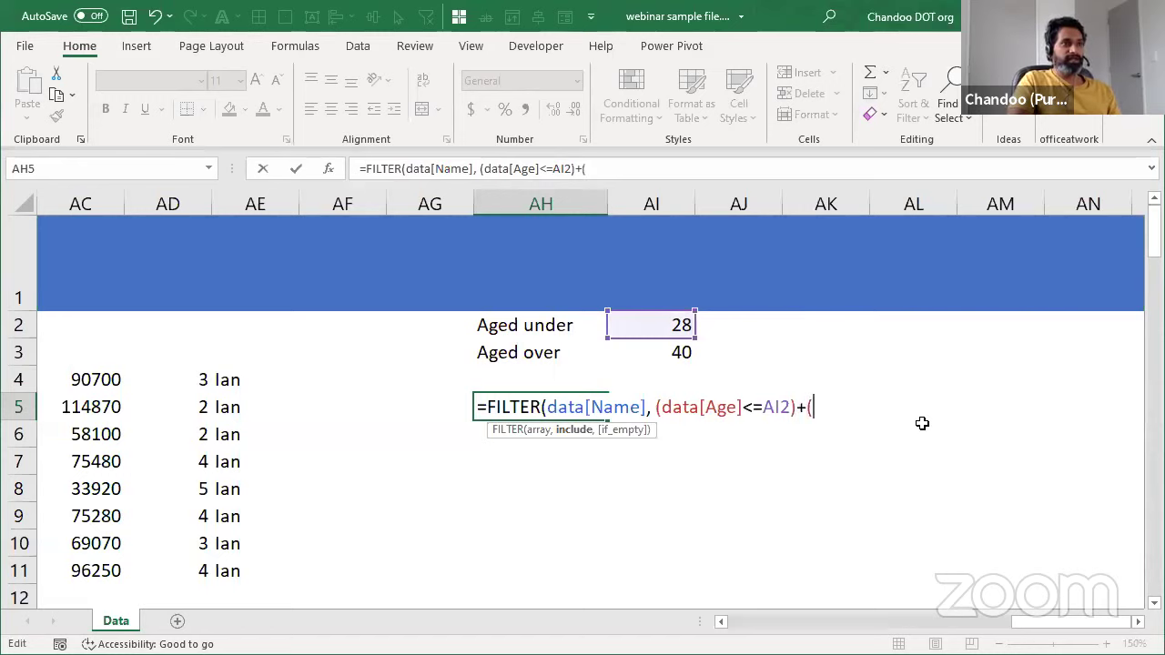
type("data[Age]")
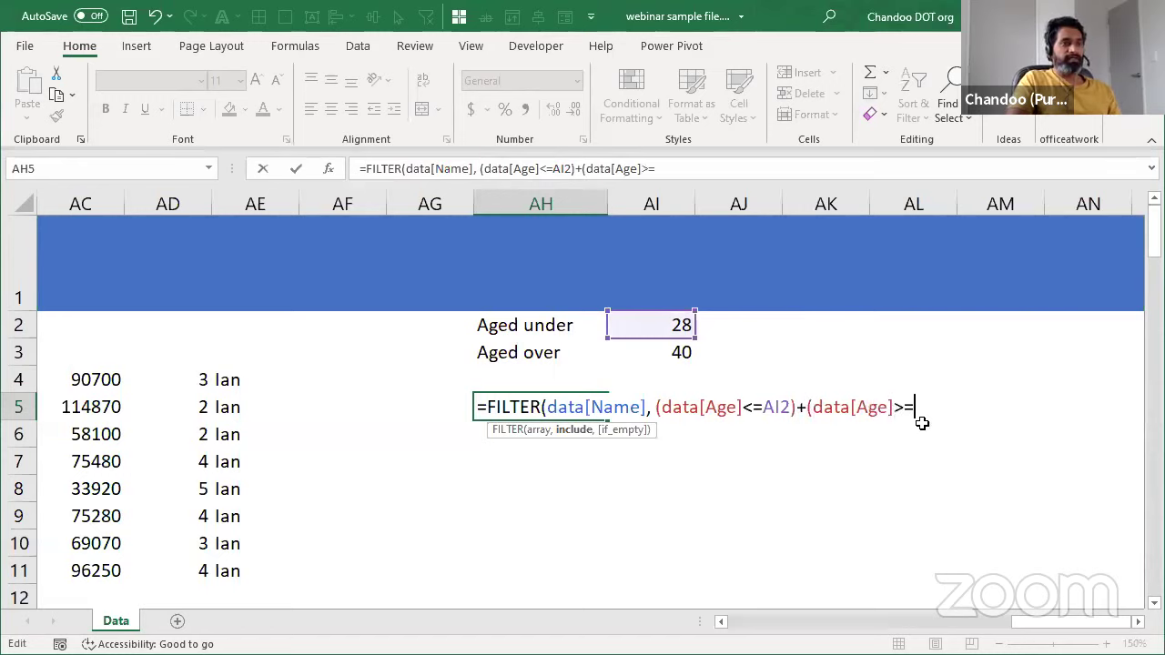
type(">=")
left_click(633, 355)
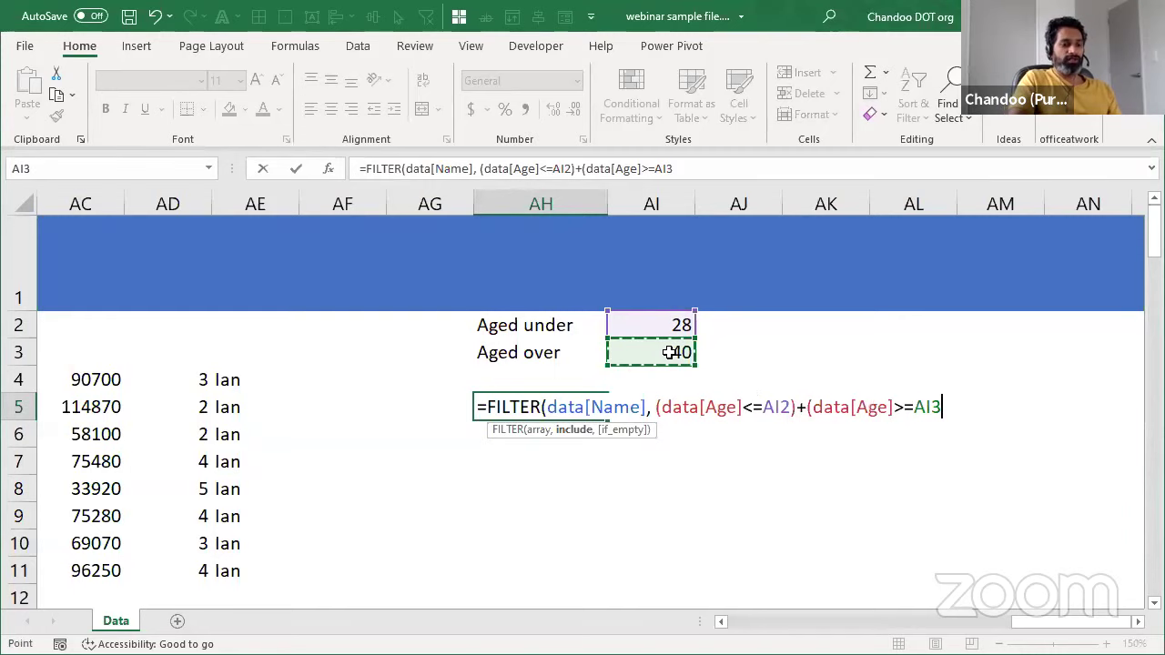
type(")")
key("Return")
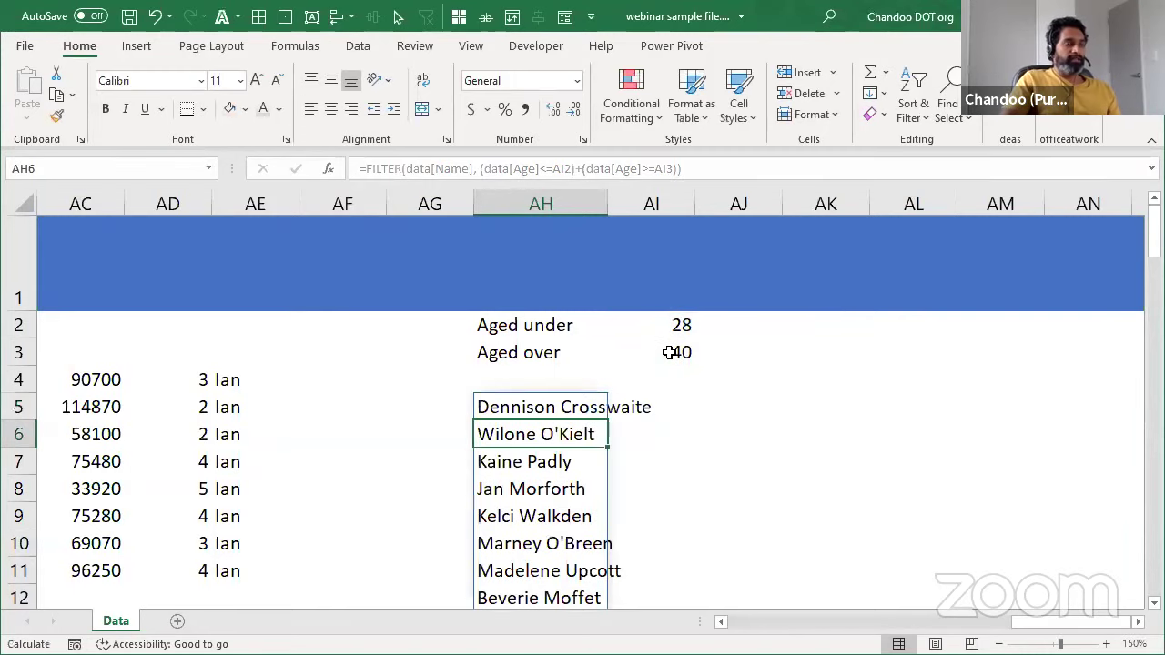
Step: Autofit column AH so the spilled full names fit
scroll(804, 498, "down", 4)
scroll(779, 497, "down", 4)
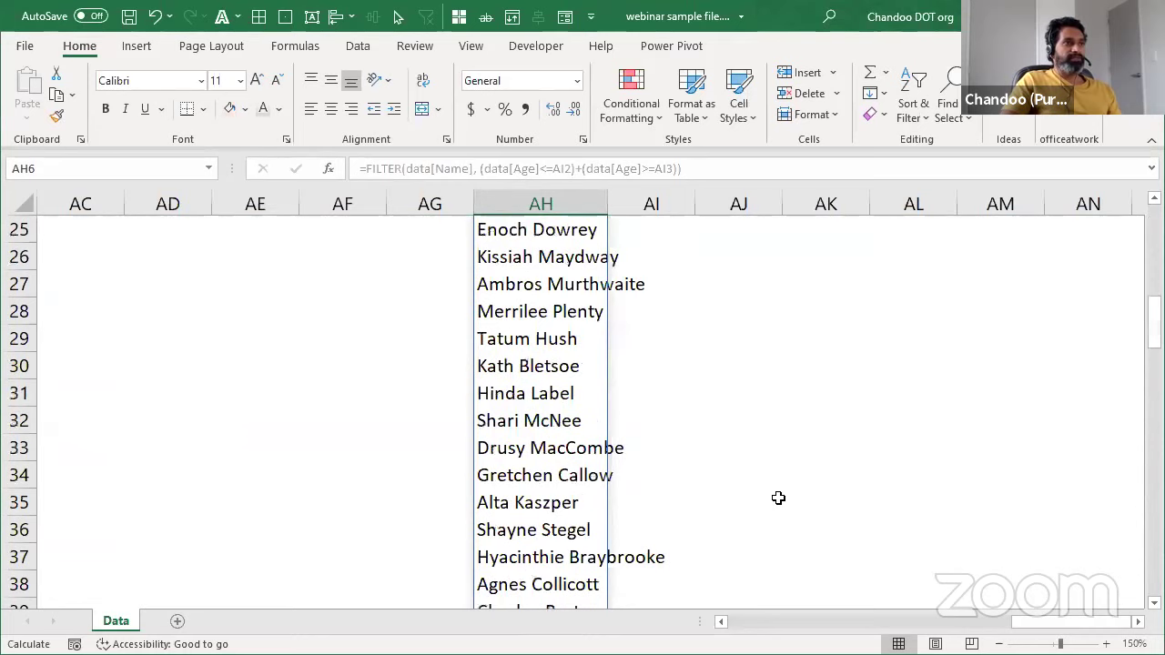
scroll(778, 492, "up", 8)
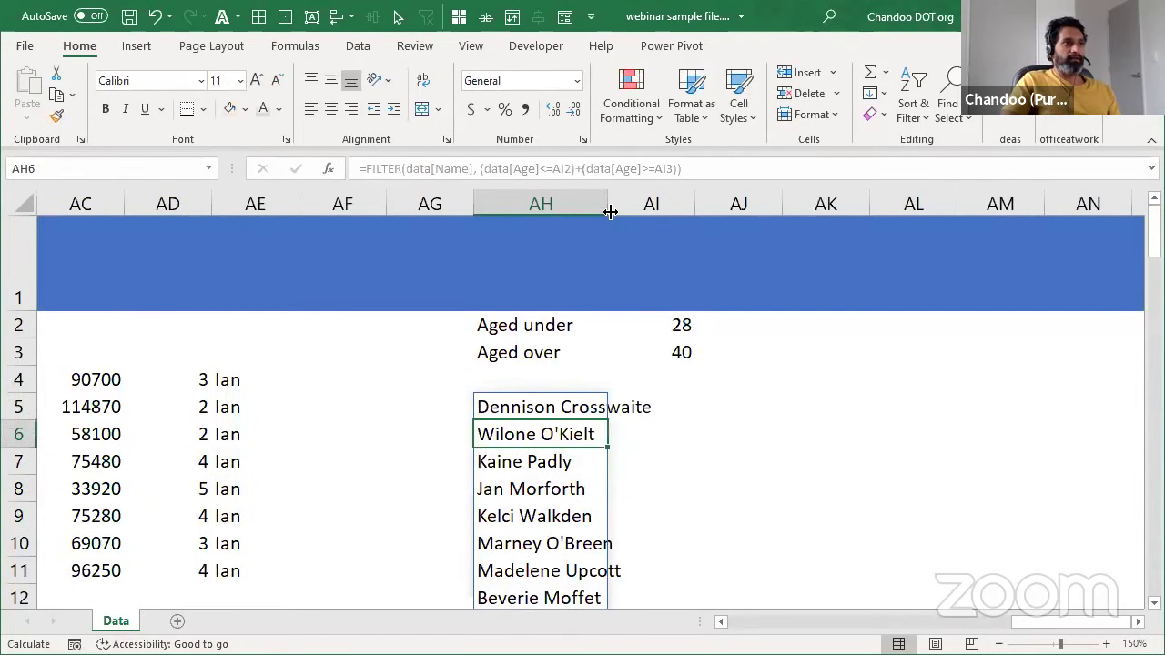
double_click(610, 211)
left_click(603, 407)
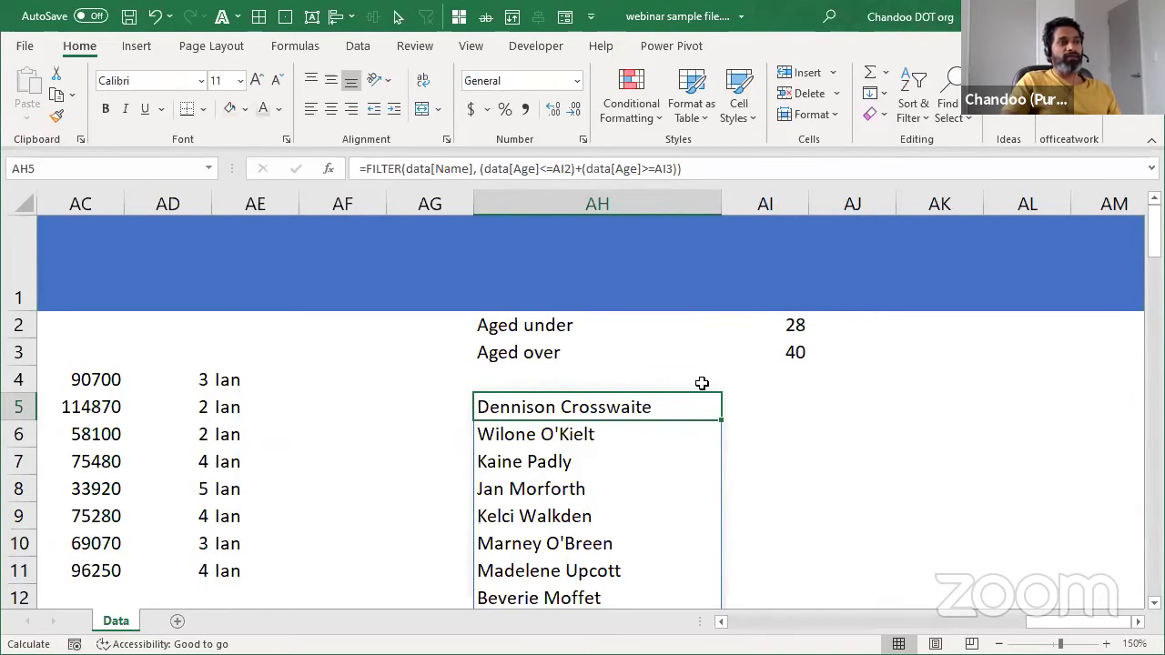
Step: Inspect the AH5 FILTER formula and its AI2 reference, leaving it unchanged
double_click(718, 414)
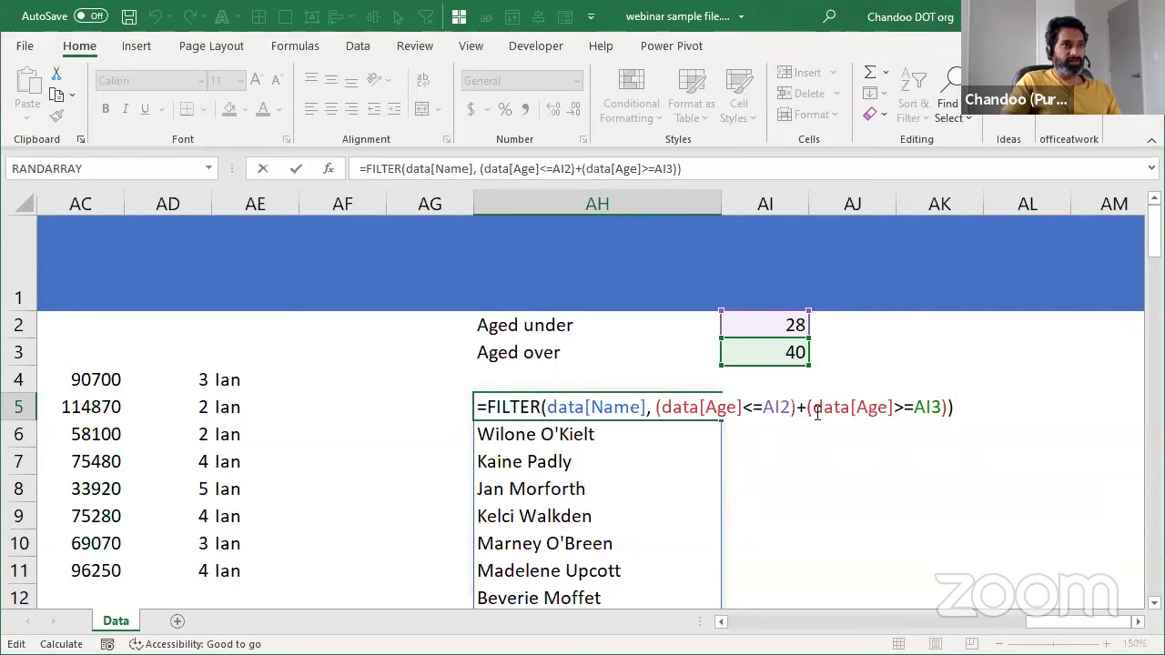
key("Escape")
key("F2")
left_click(745, 413)
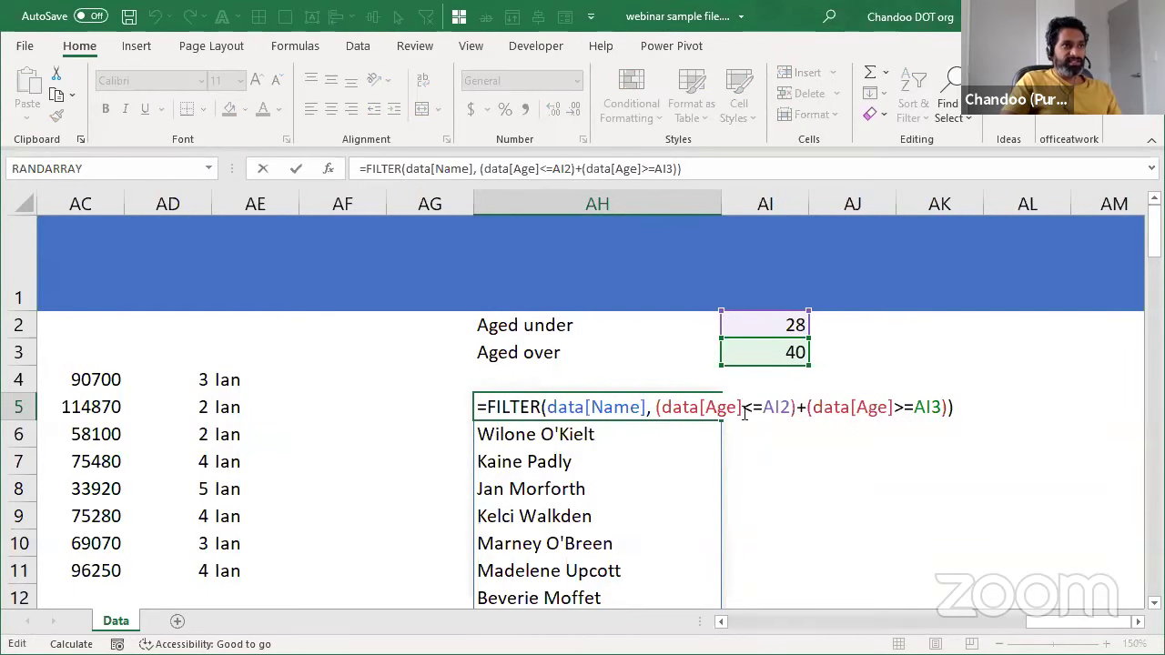
double_click(767, 407)
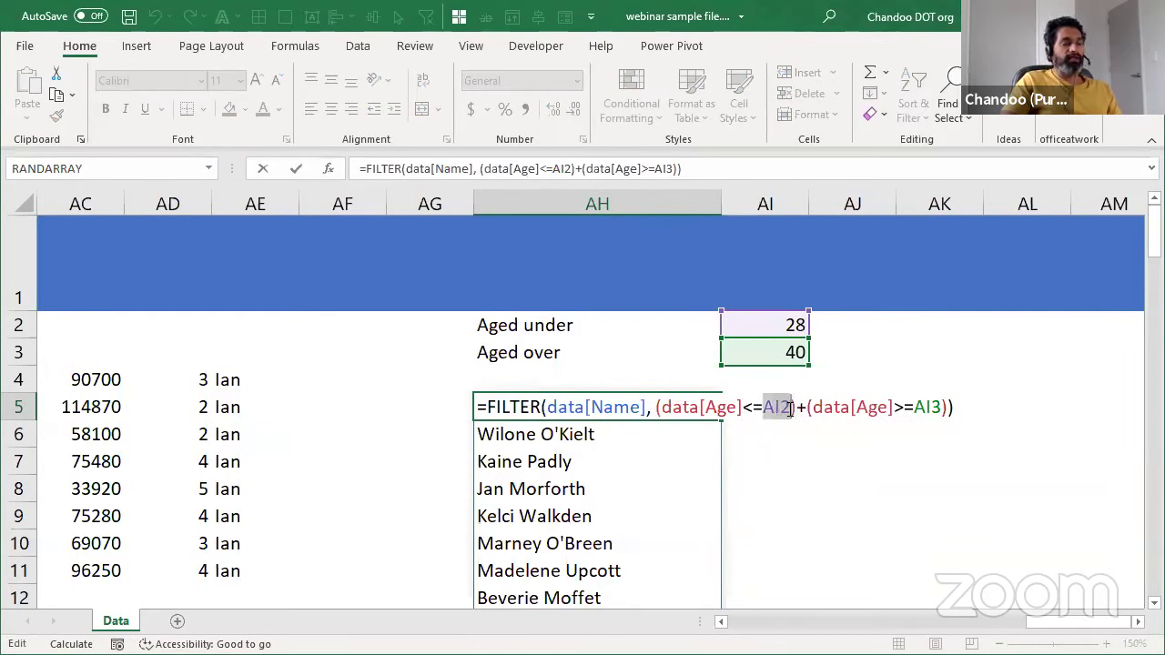
key("Escape")
Step: Browse the spilled employee names further down column AH
key("Down")
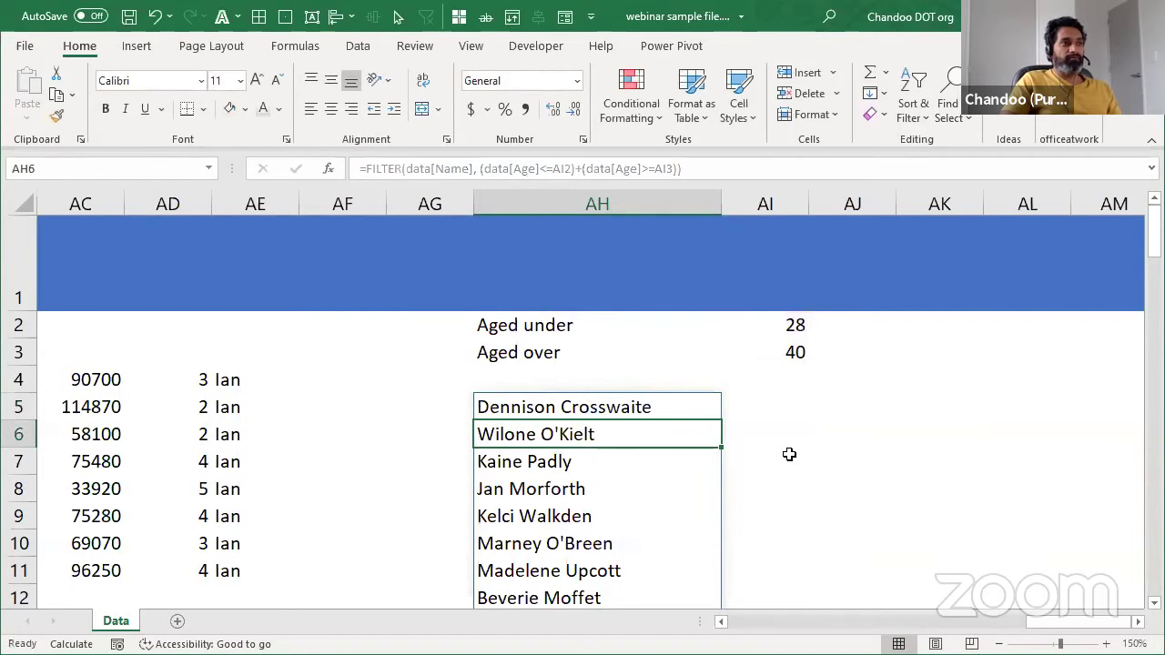
scroll(777, 464, "down", 2)
scroll(777, 464, "down", 4)
left_click(542, 475)
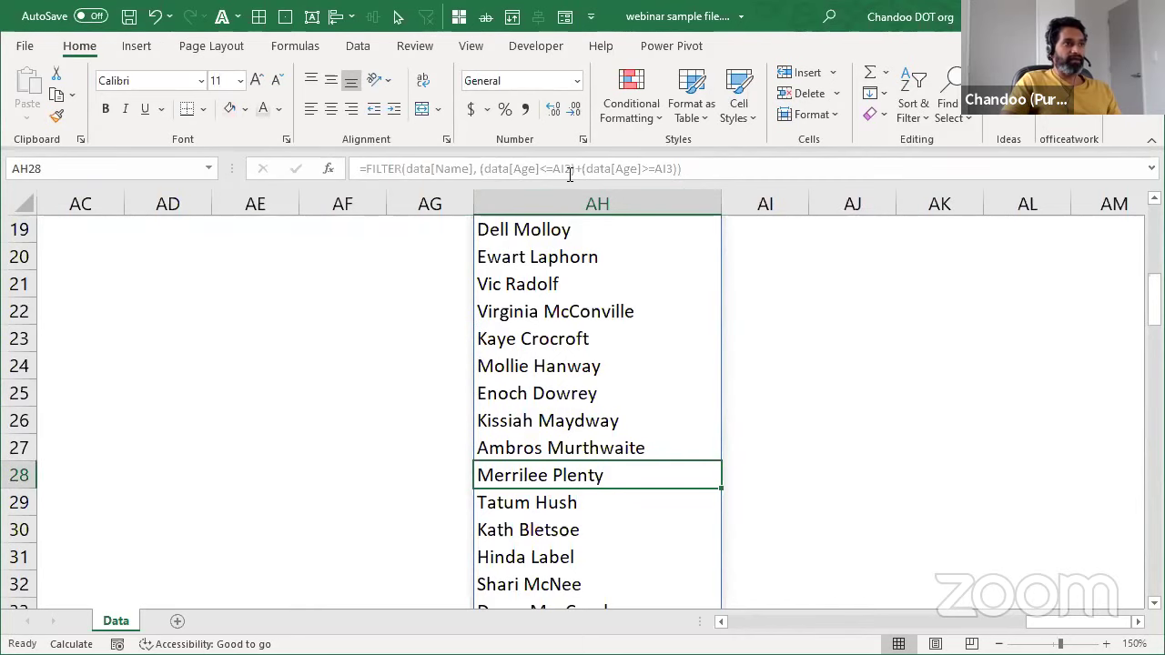
scroll(661, 515, "up", 6)
left_click(631, 409)
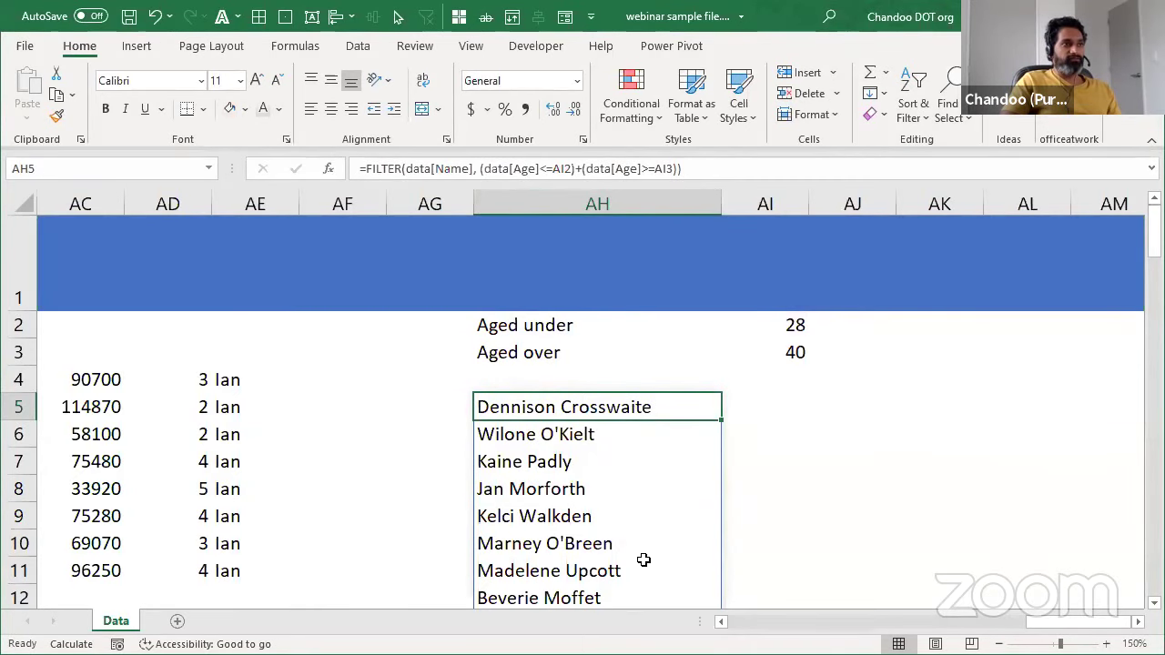
scroll(646, 537, "down", 5)
scroll(649, 537, "up", 5)
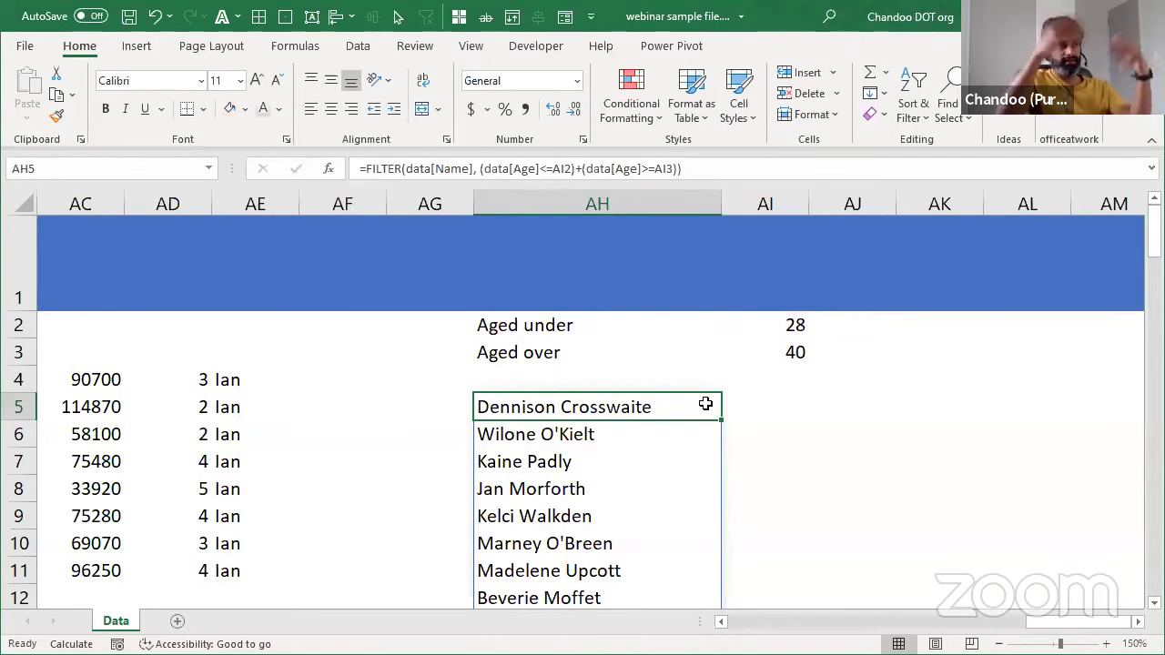
scroll(681, 481, "down", 5)
scroll(674, 492, "up", 5)
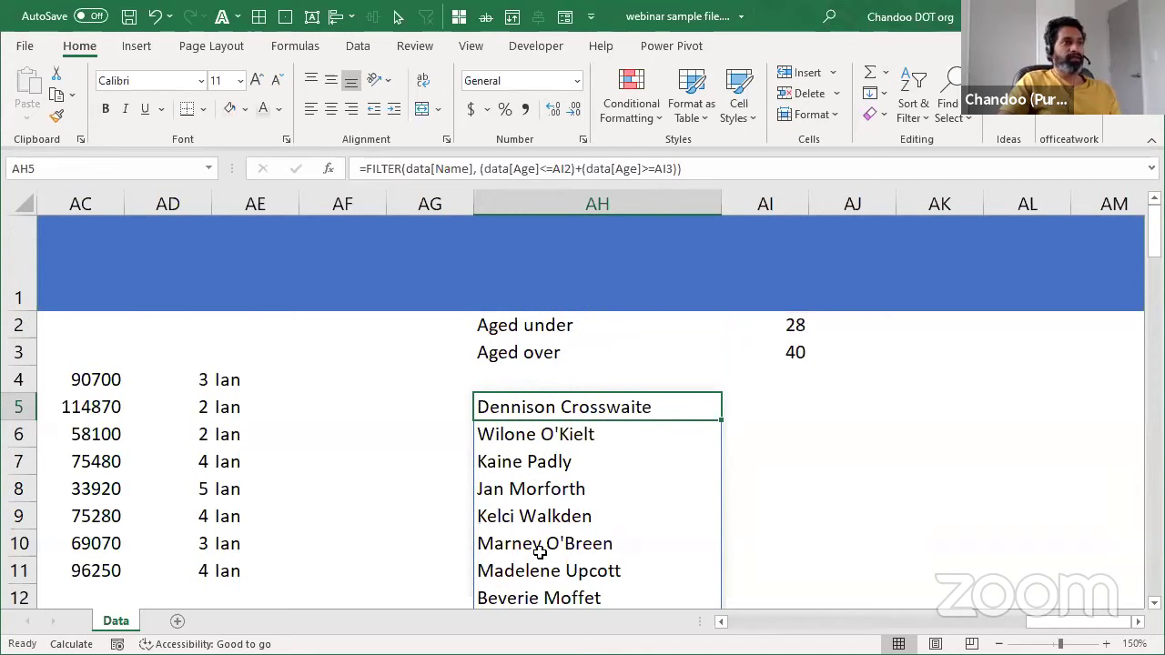
left_click(639, 521)
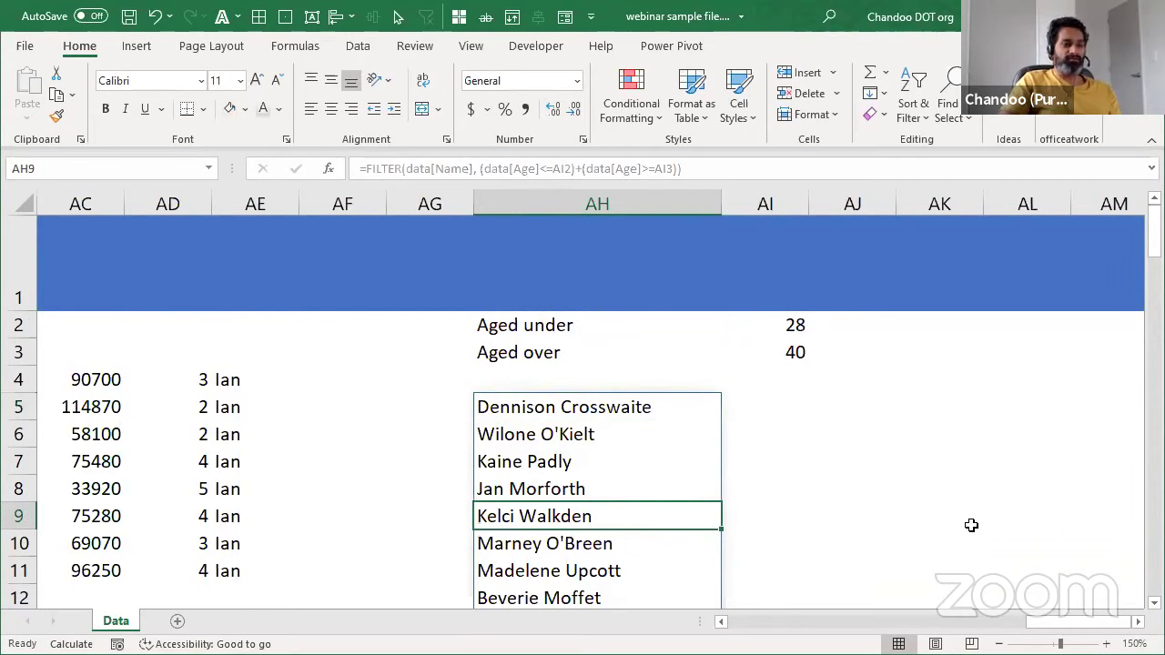
scroll(788, 486, "down", 2)
scroll(707, 396, "up", 2)
Step: Select the whole spill range down to row 50, then collapse back to AH5
left_click(708, 401)
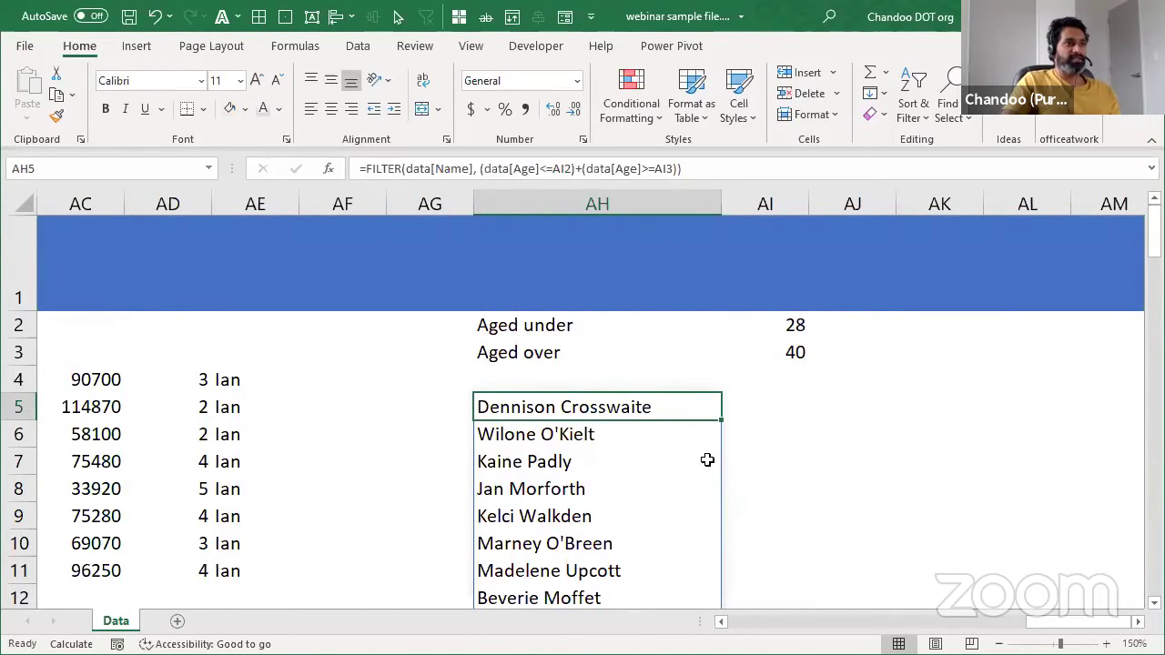
scroll(997, 565, "down", 2)
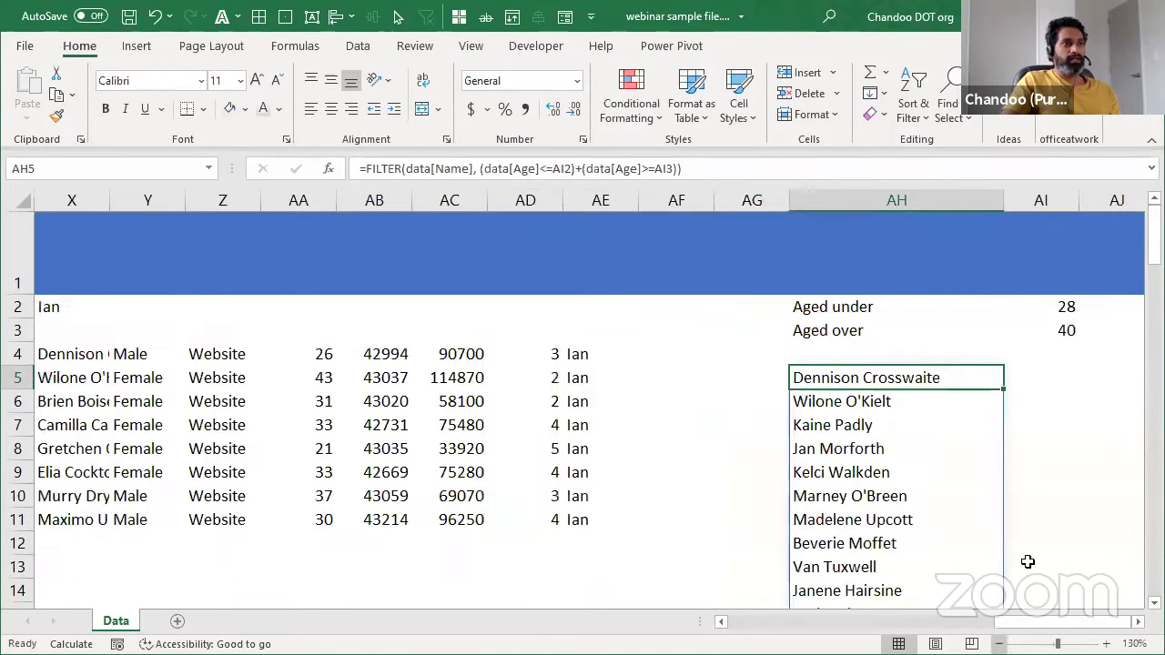
scroll(1027, 559, "down", 1)
scroll(1042, 511, "down", 11)
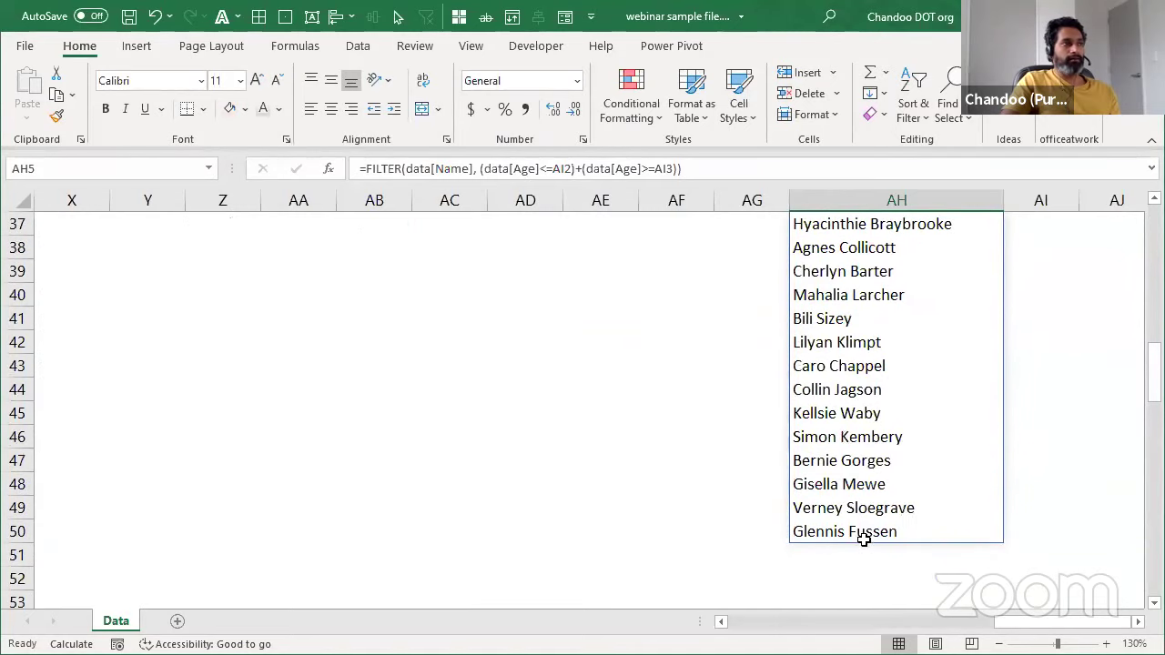
key("ctrl+a")
scroll(923, 429, "up", 8)
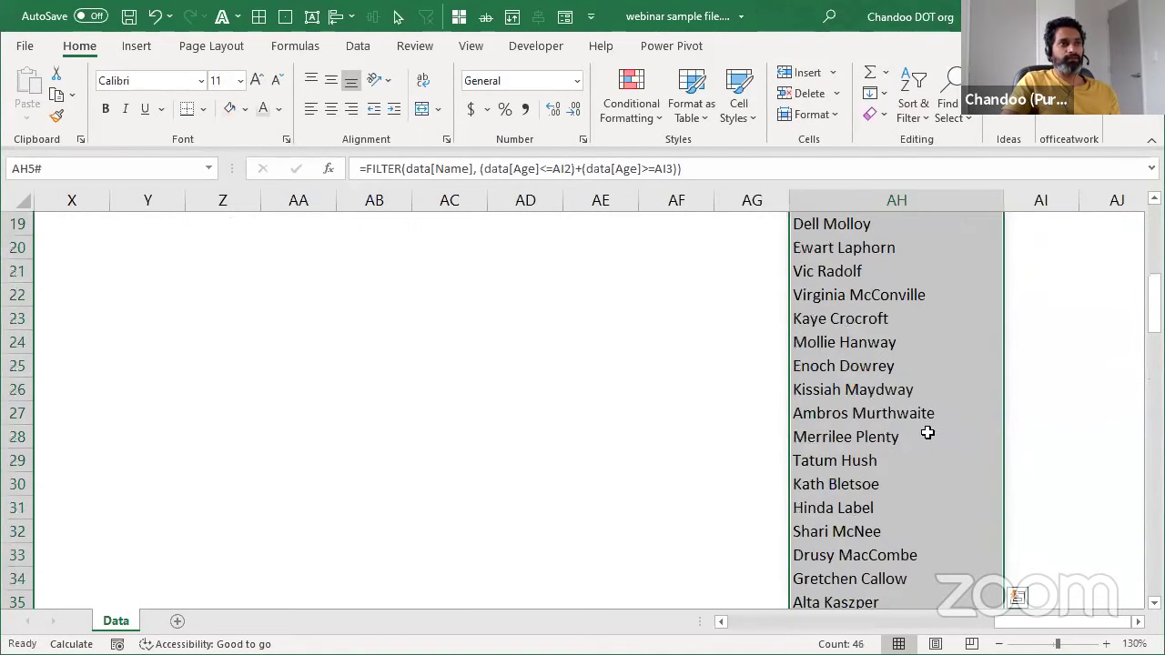
scroll(1046, 346, "up", 4)
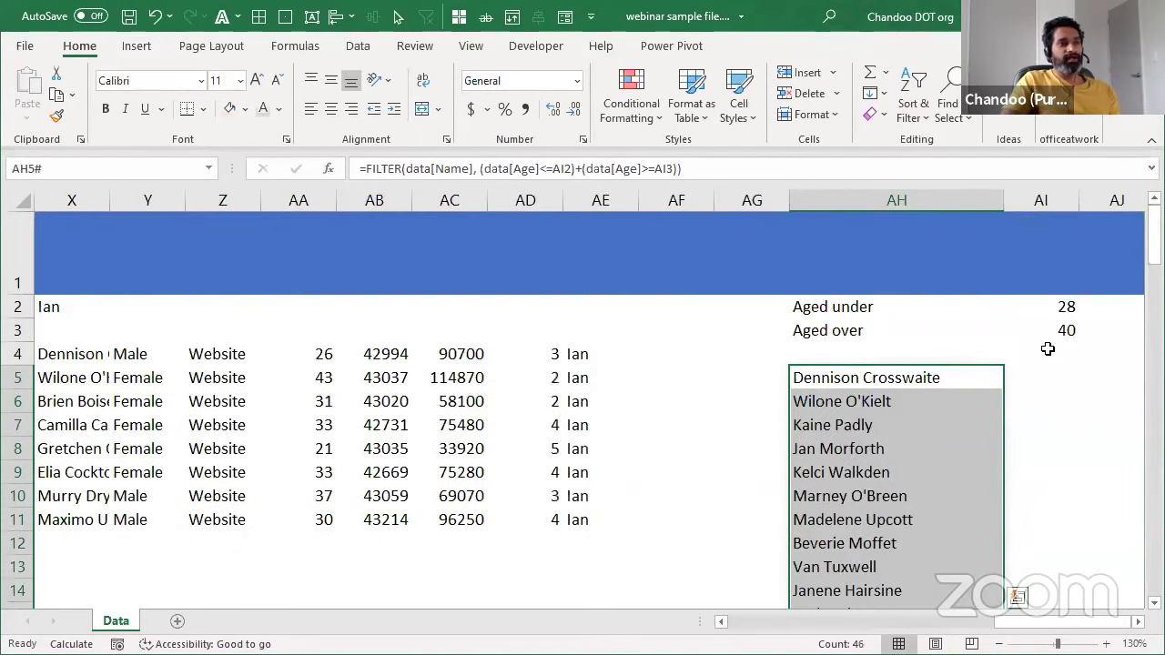
key("shift+BackSpace")
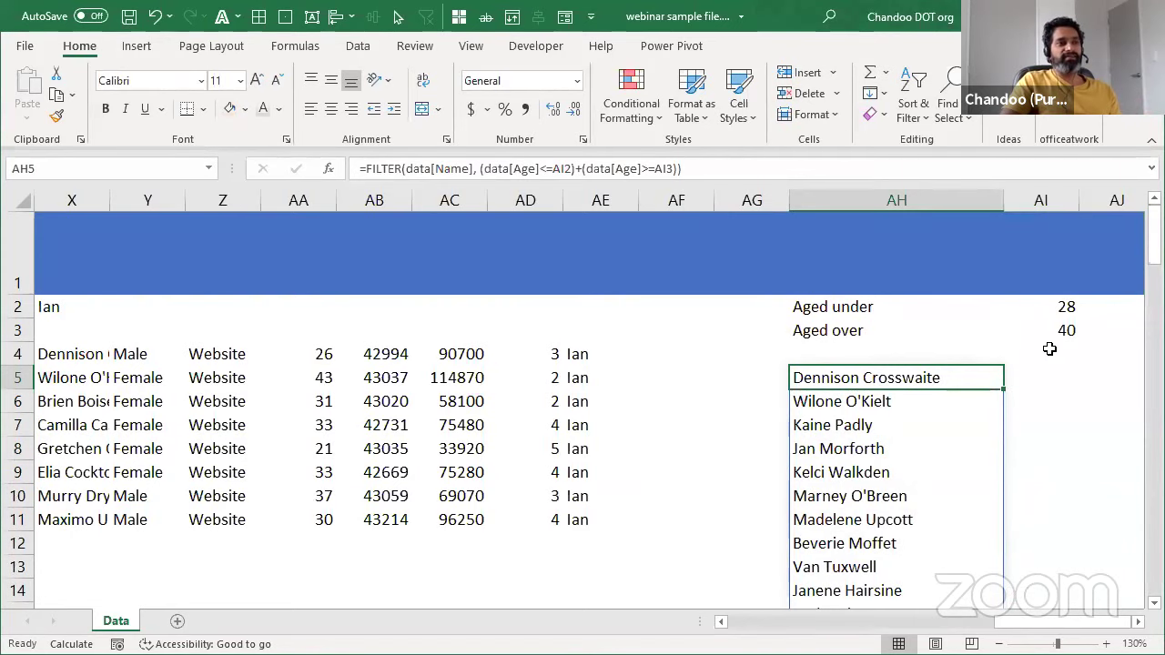
key("Down")
key("Down")
key("Down")
key("Down")
key("Down")
key("Down")
key("Down")
key("Down")
key("Down")
key("Down")
key("Down")
key("Down")
key("Down")
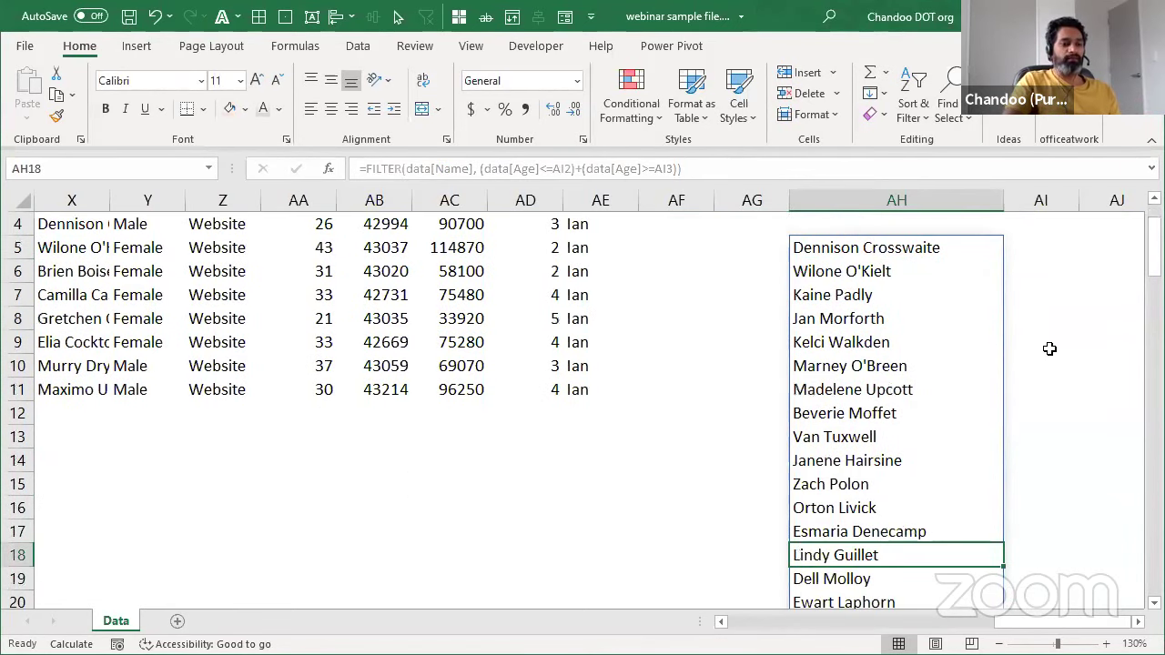
Step: Enter 'other values' in AH18 and view the resulting #SPILL! error in AH5
type("othe")
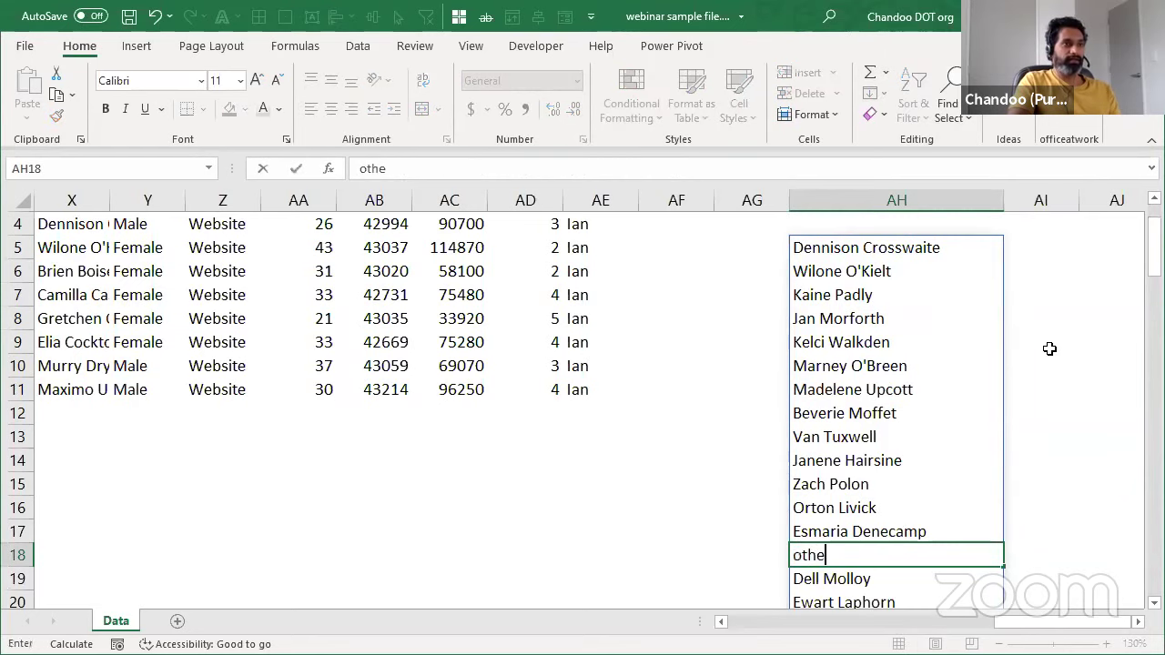
type("r values")
key("Return")
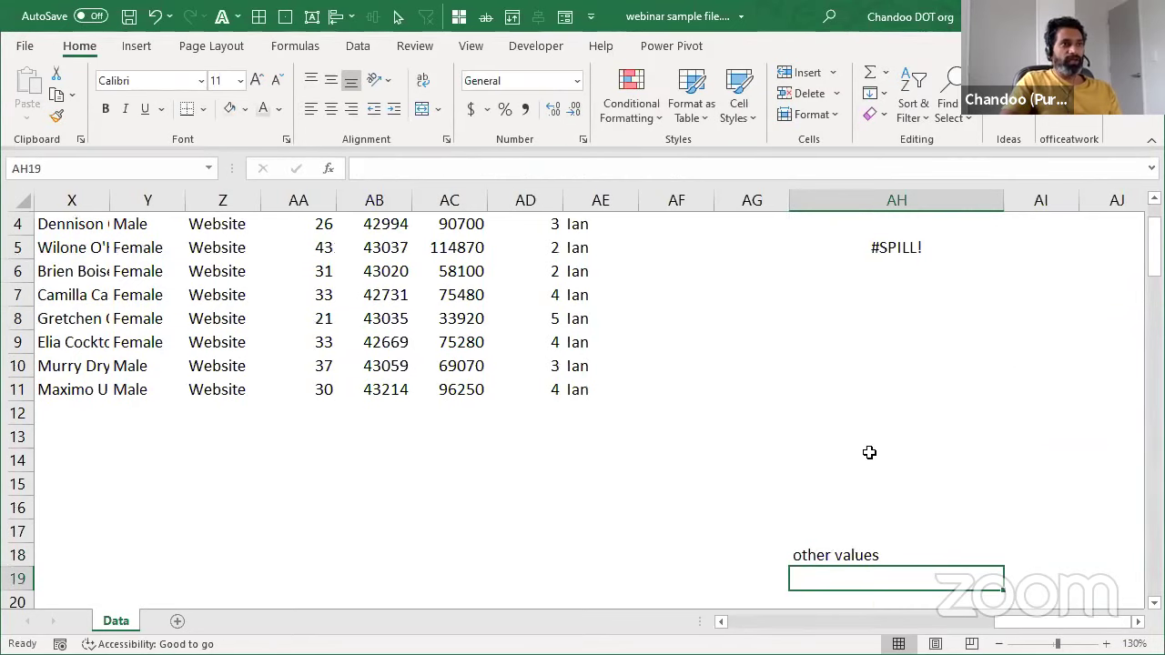
left_click(860, 555)
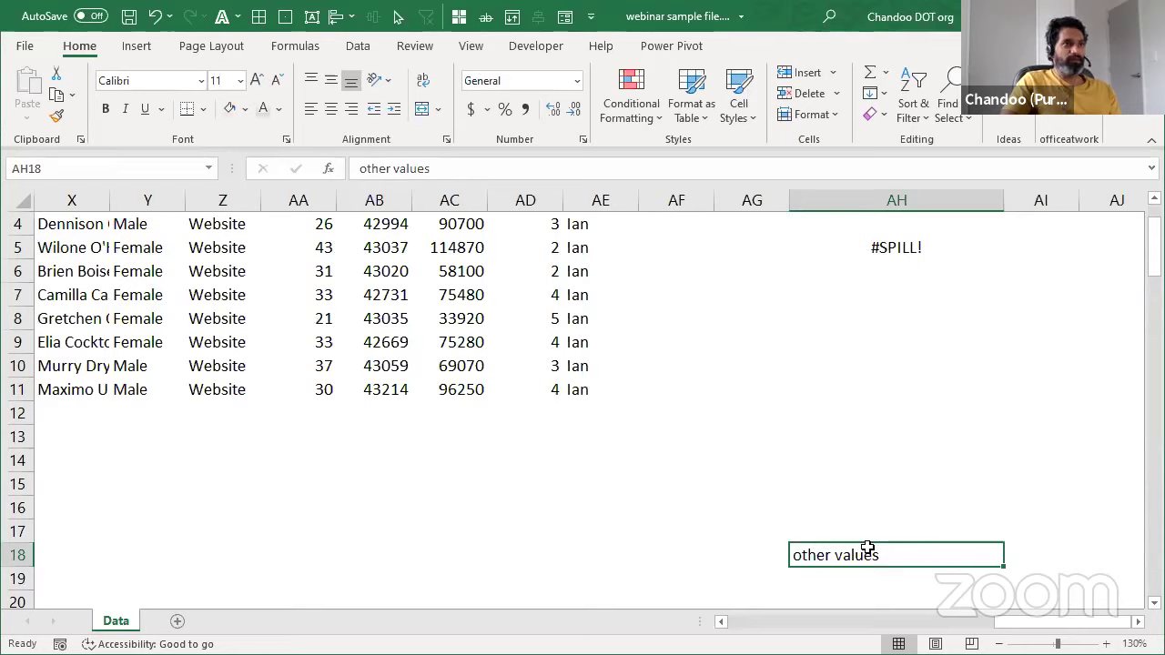
left_click(909, 248)
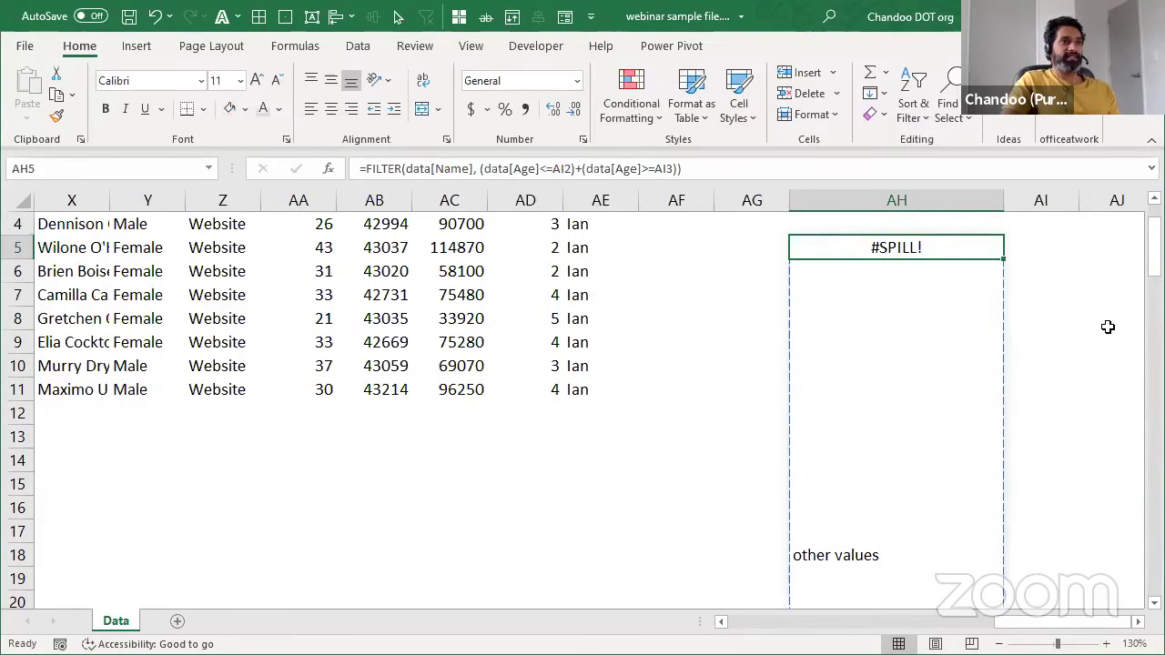
Step: Scroll through the blocked range and reselect the 'other values' cell AH18
left_click(1137, 623)
left_click(1137, 623)
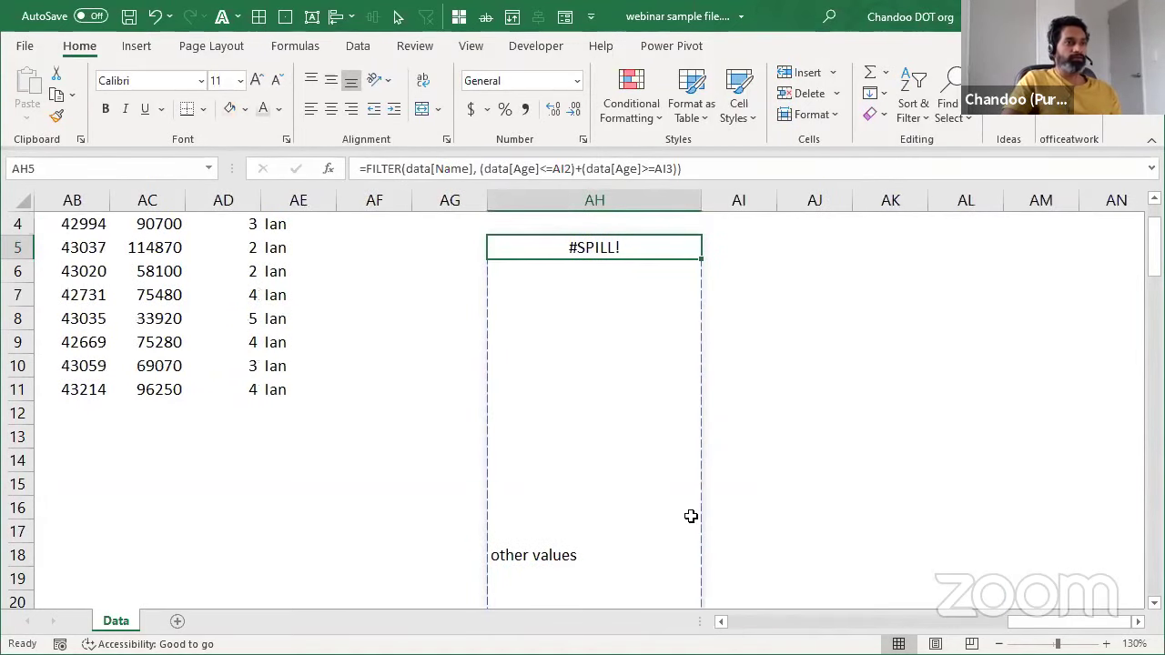
scroll(694, 516, "down", 5)
scroll(704, 467, "down", 10)
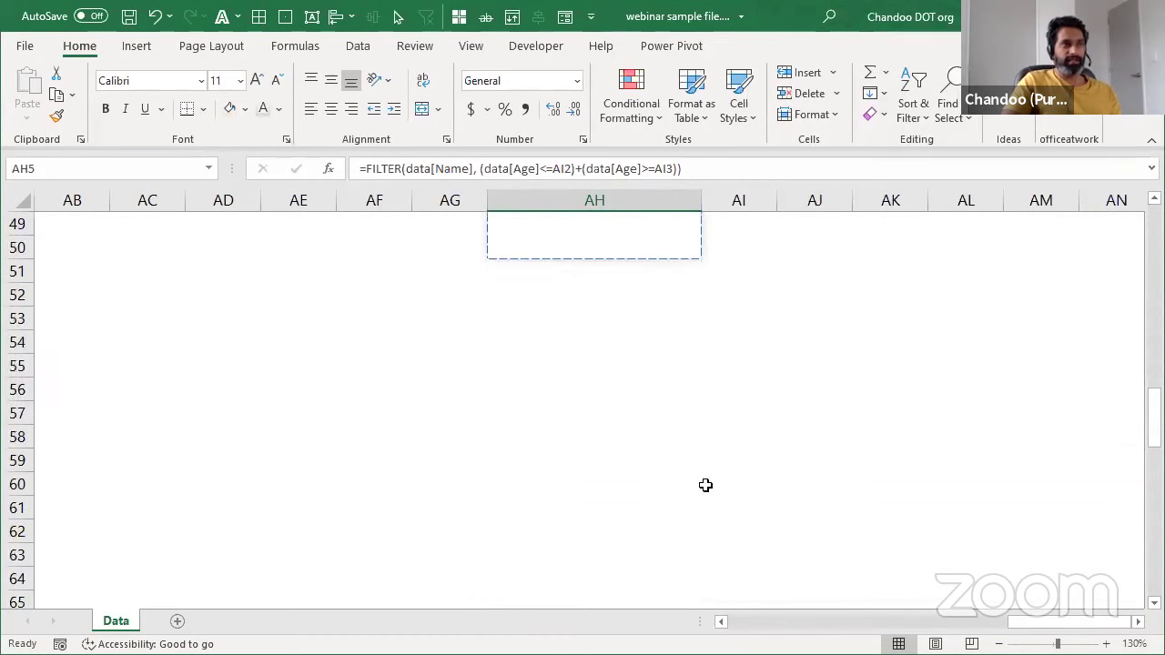
scroll(704, 486, "up", 5)
scroll(705, 483, "up", 10)
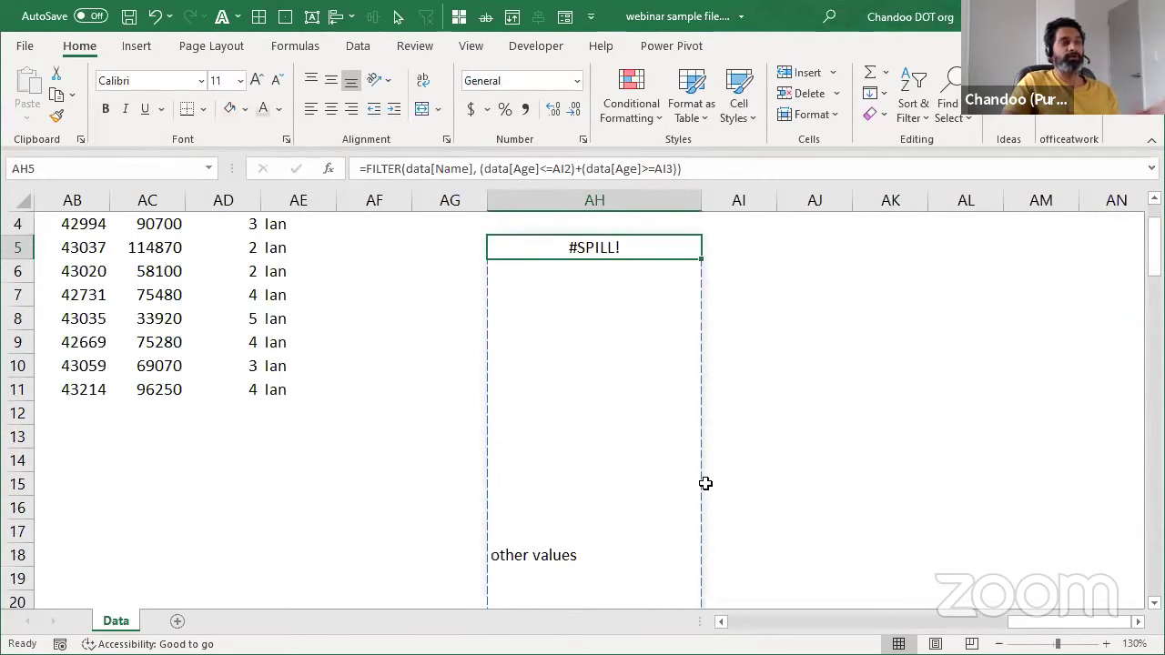
left_click(551, 553)
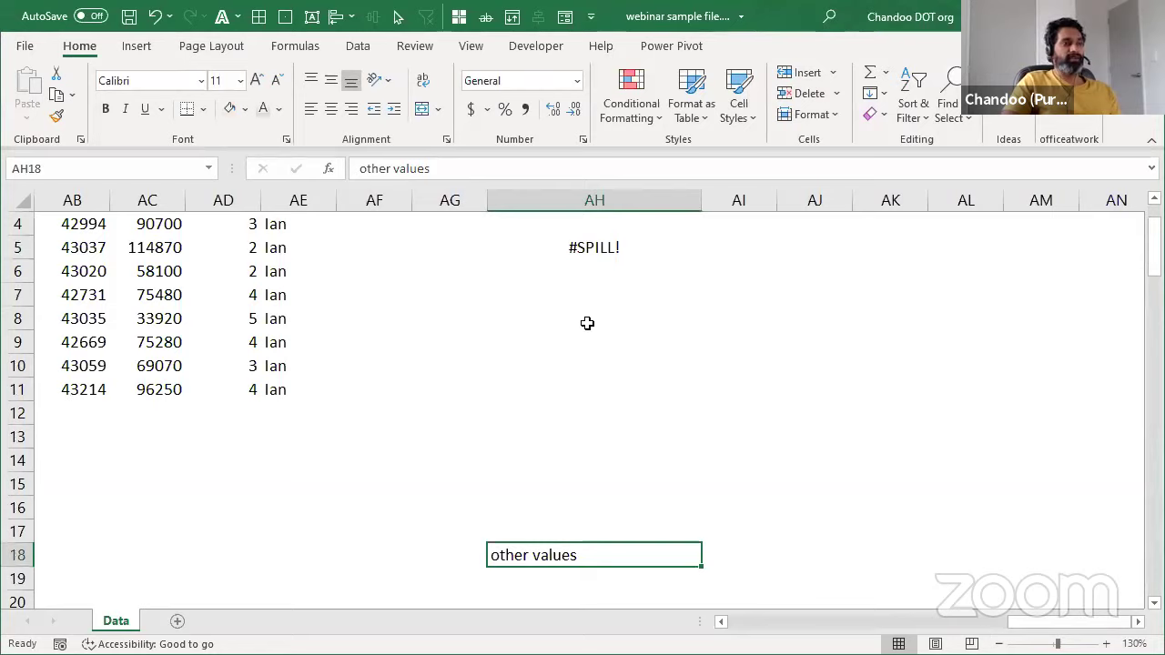
scroll(518, 483, "down", 2)
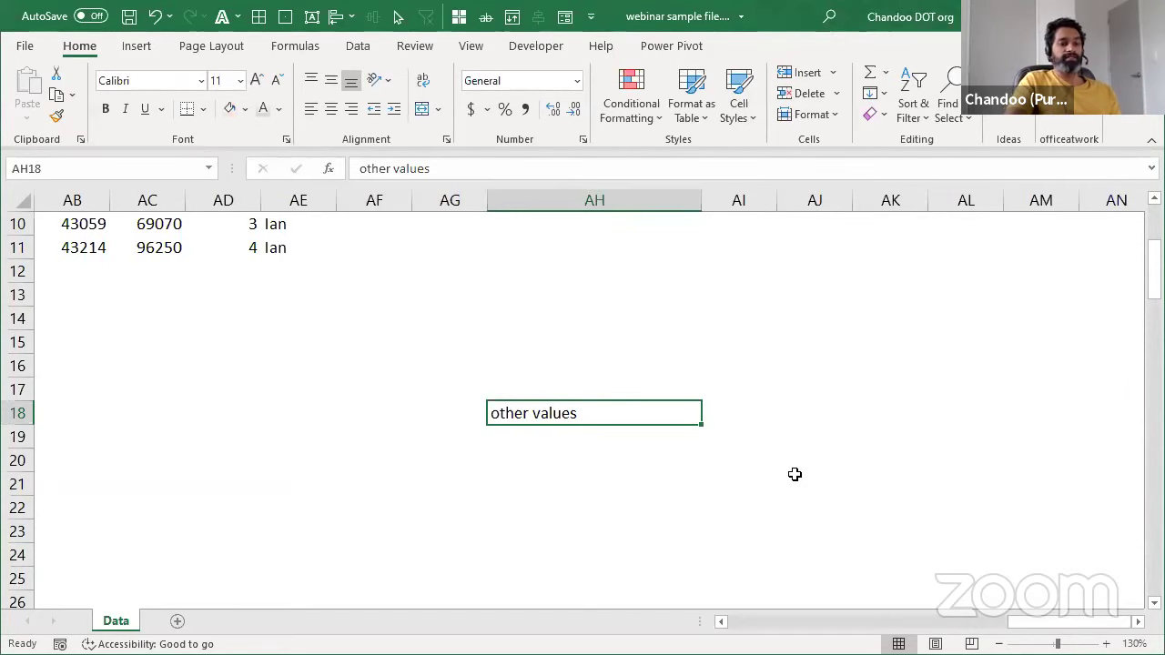
Step: Delete 'other values' from AH18 so the AH5 name list spills again
key("Delete")
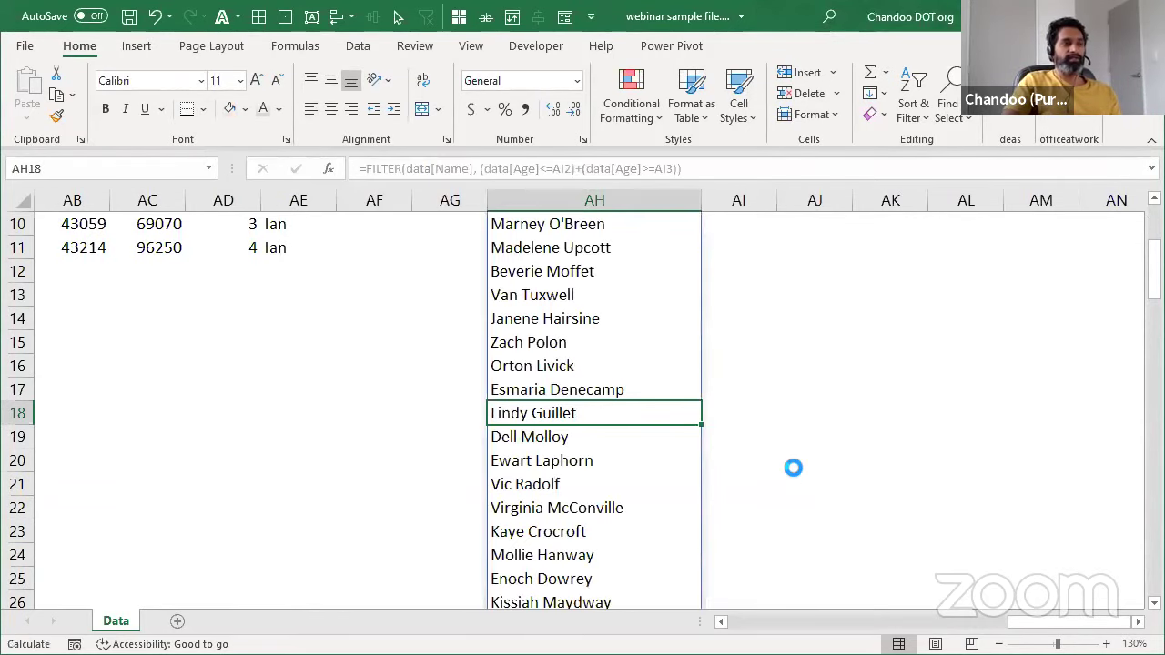
scroll(792, 468, "up", 3)
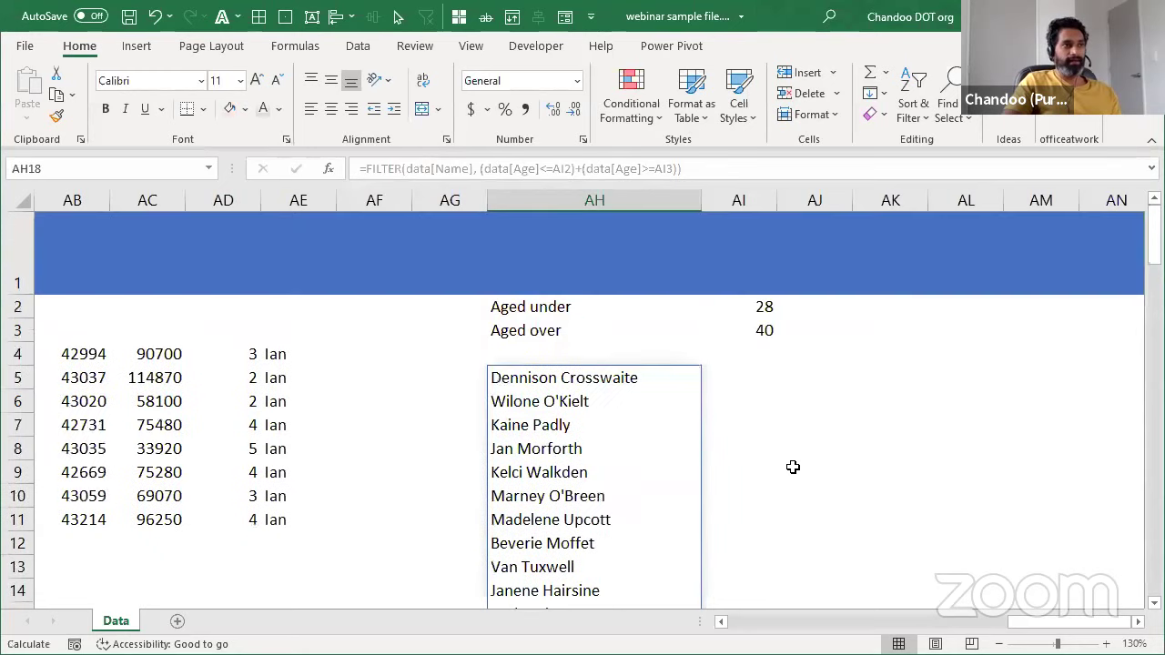
left_click(622, 377)
left_click(1138, 621)
left_click(1138, 622)
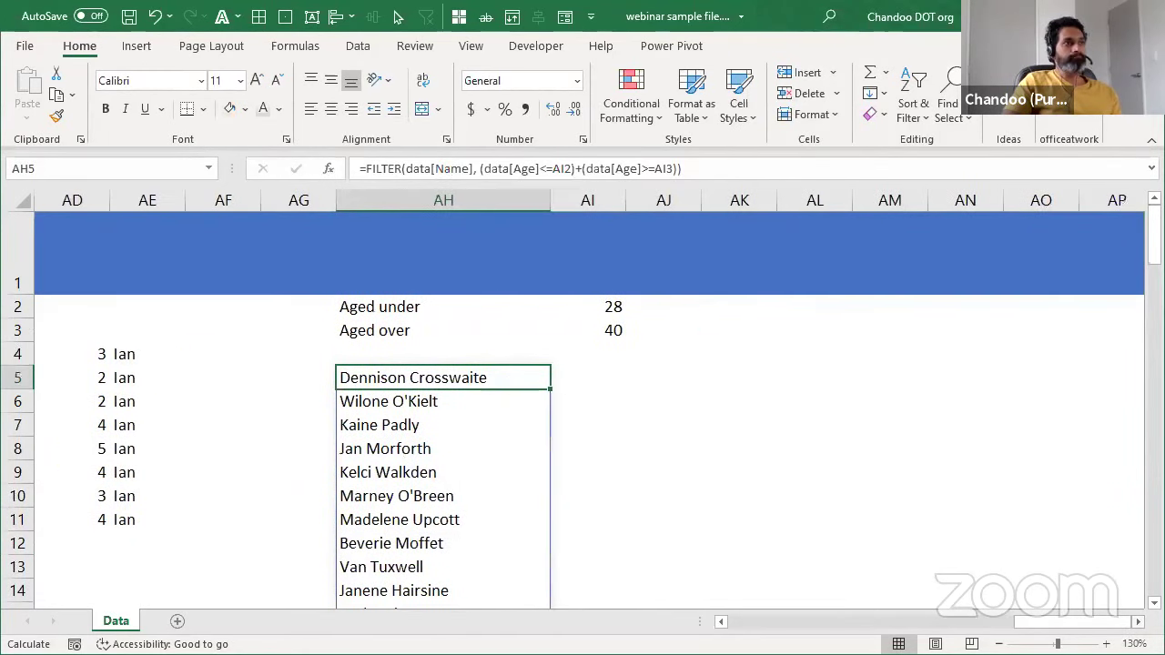
left_click(1138, 622)
left_click(1137, 622)
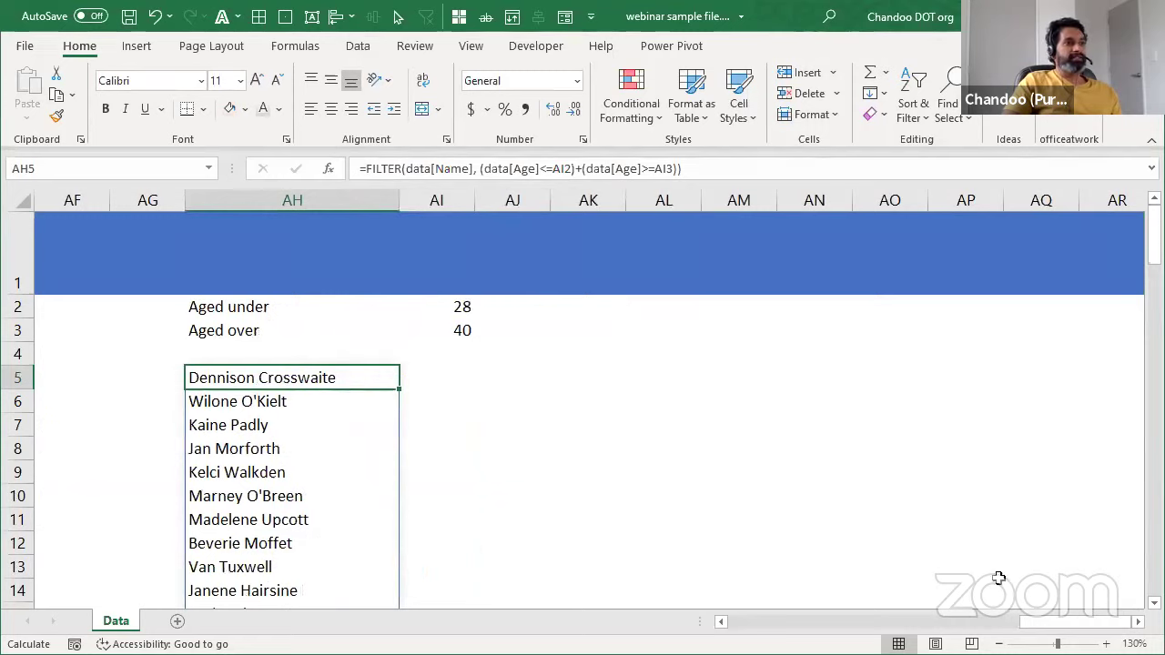
Step: Select empty cell AL4 beside the age inputs, then return to the AH5 formula
left_click(721, 342)
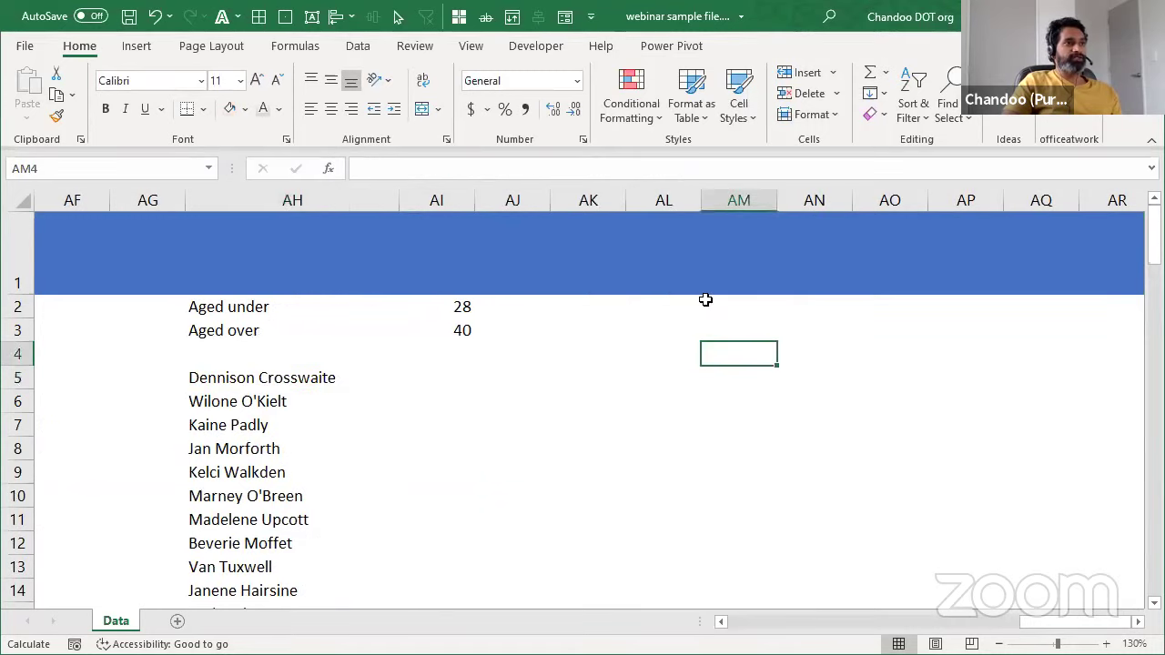
left_click(672, 314)
left_click(681, 337)
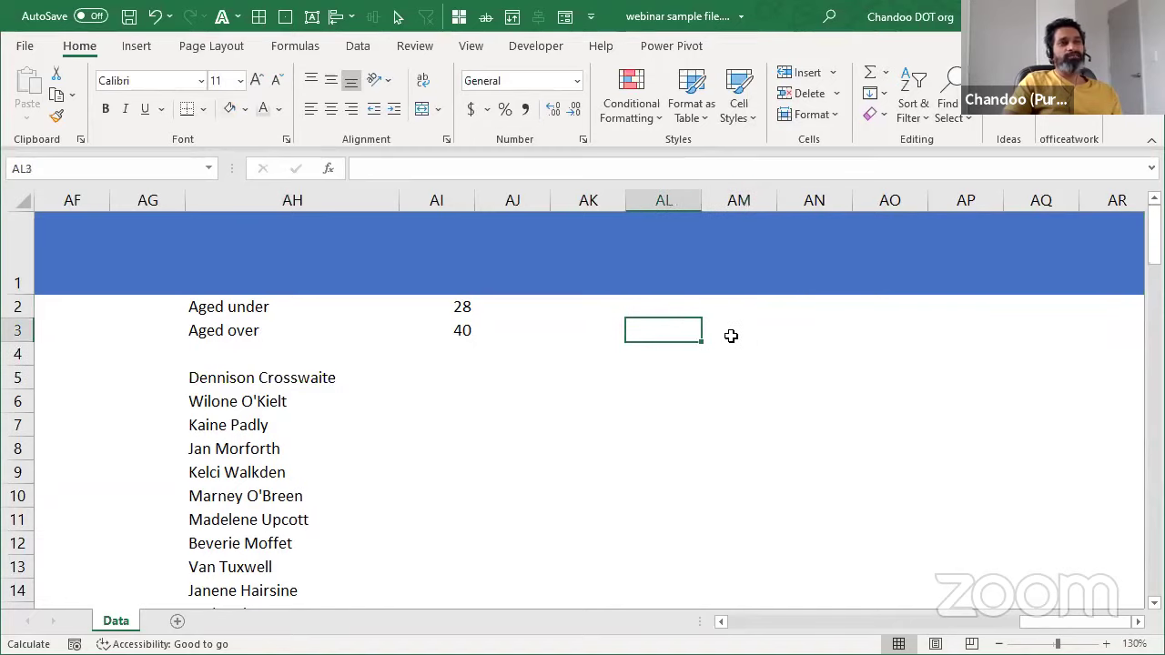
left_click(677, 351)
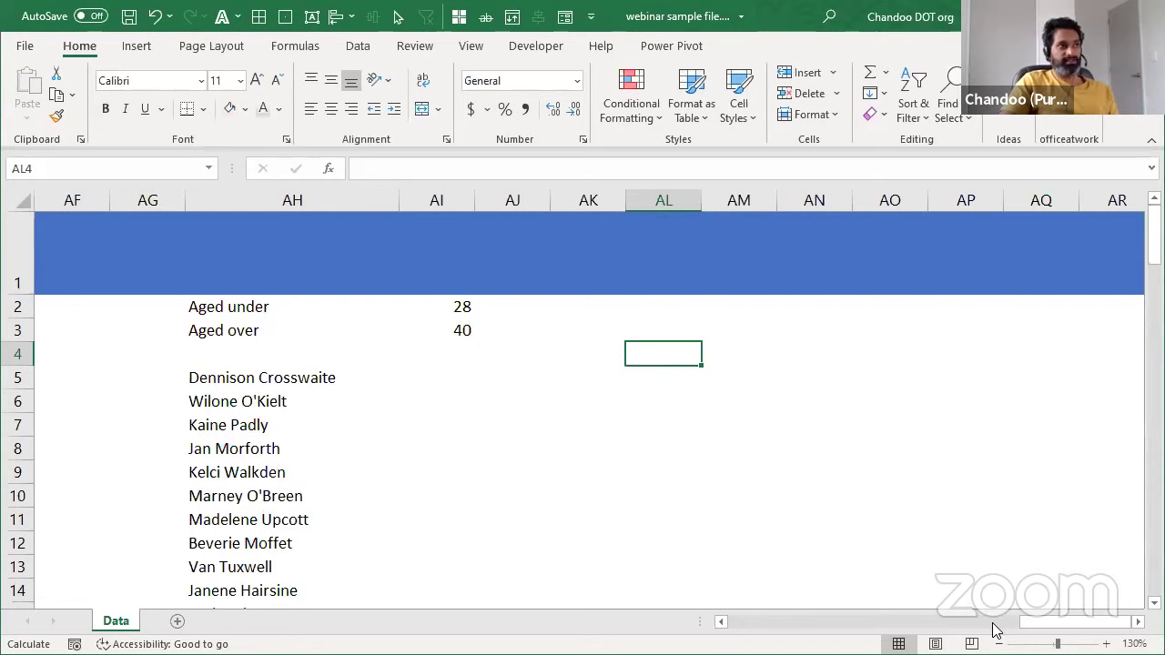
left_click(200, 380)
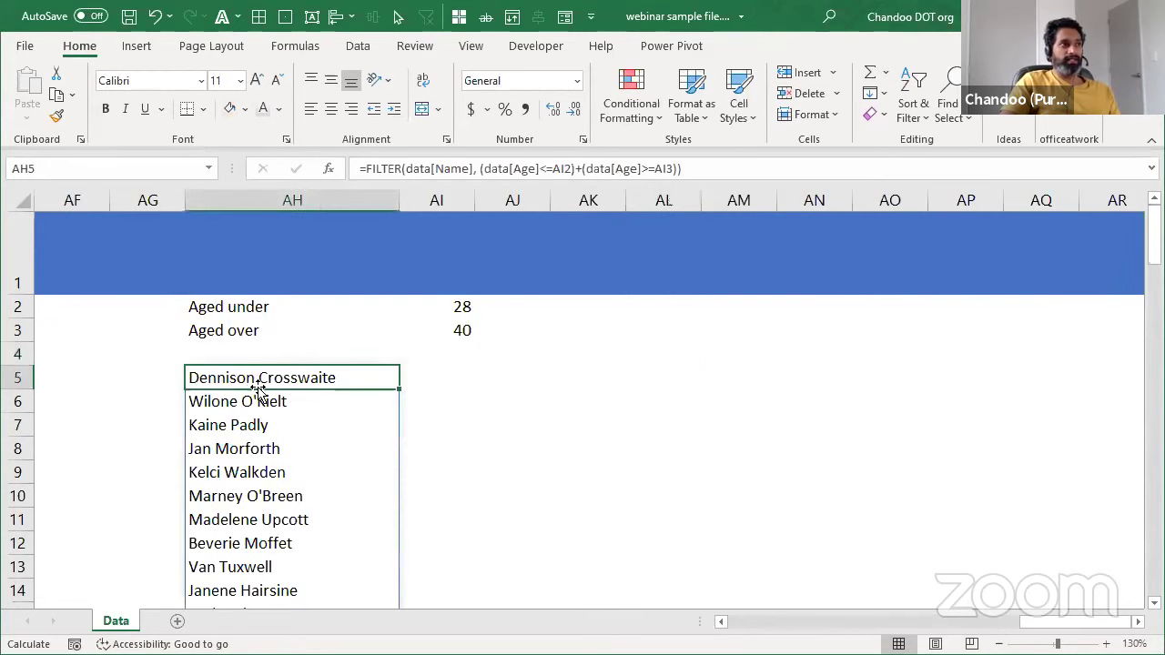
scroll(391, 411, "down", 6)
scroll(391, 411, "up", 6)
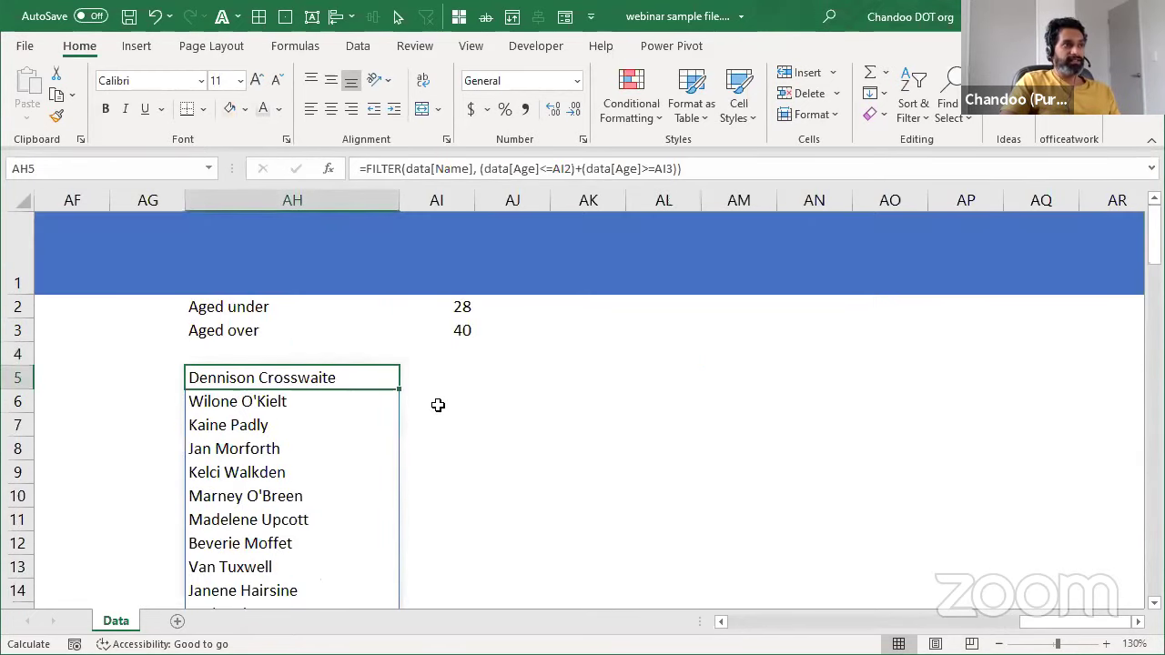
Step: Change the Aged under limit in AI2 to 33 and review the updated name list
left_click(459, 308)
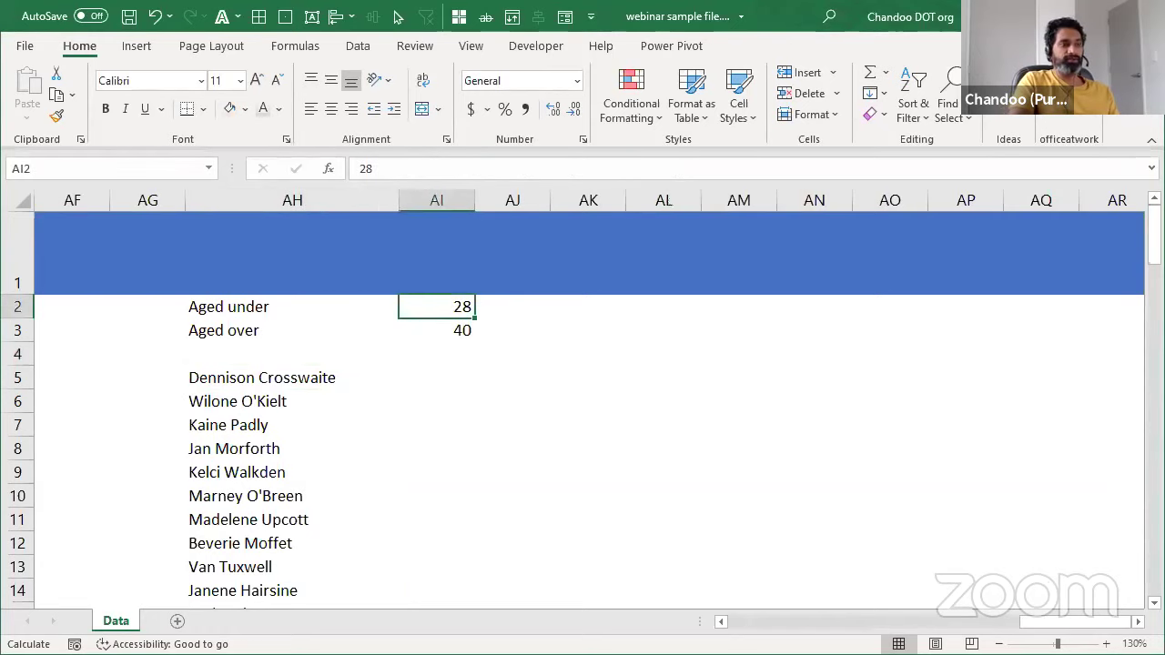
type("33")
key("Return")
left_click(198, 378)
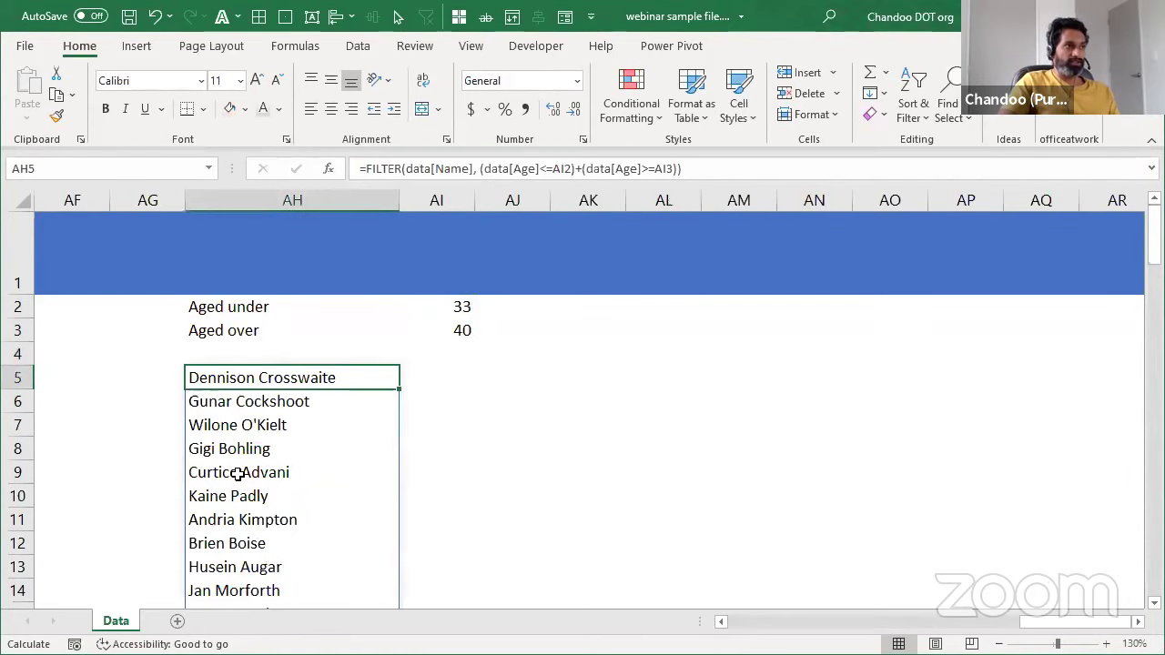
scroll(237, 473, "down", 10)
scroll(318, 381, "up", 10)
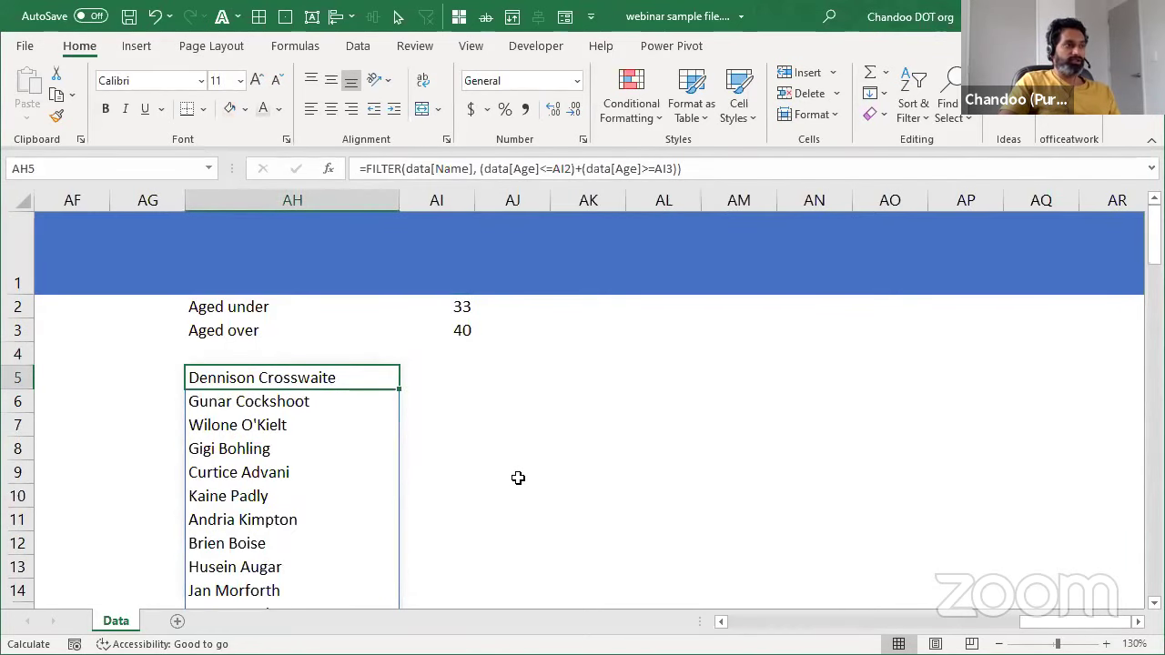
scroll(714, 526, "down", 7)
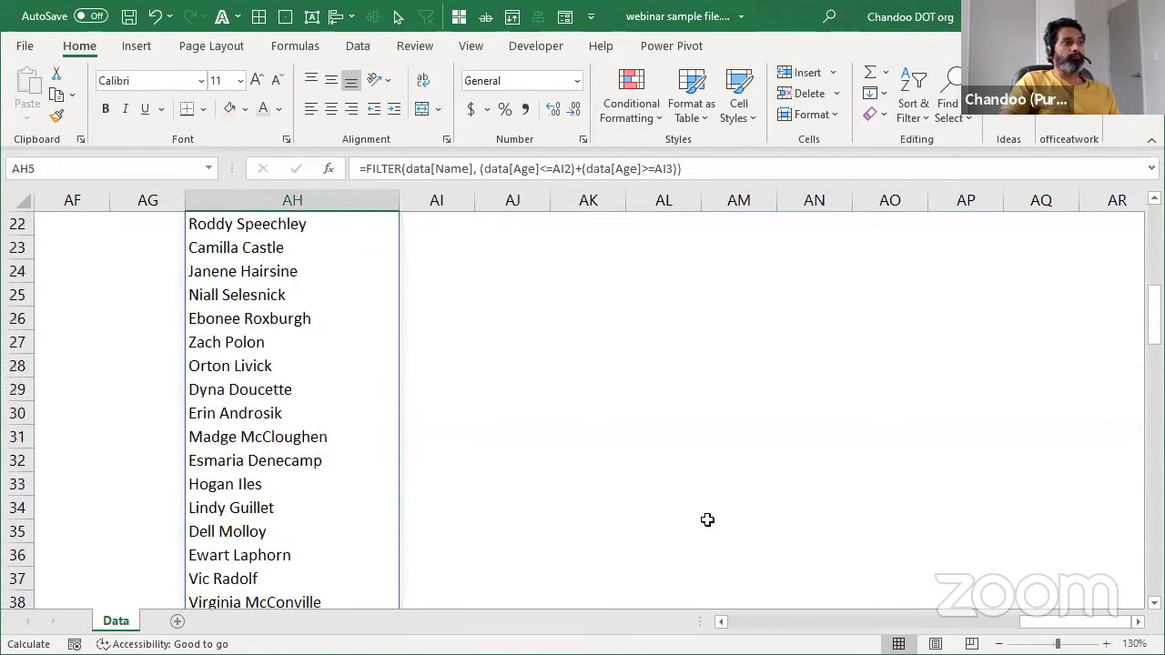
scroll(708, 520, "up", 7)
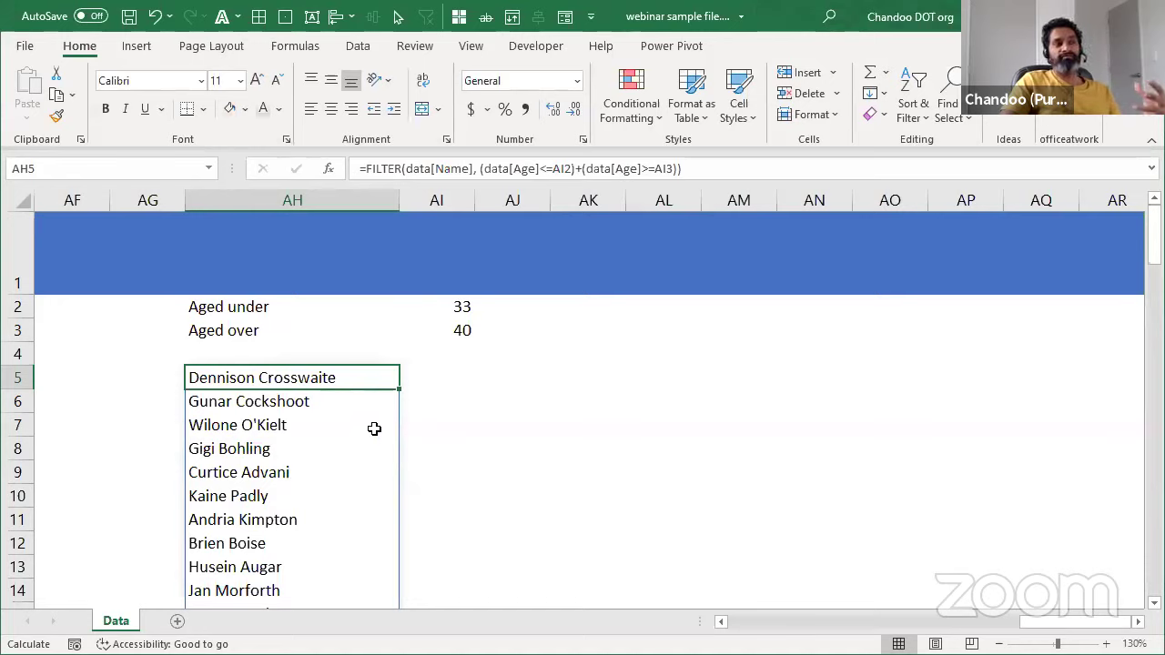
Step: Put the AH5 FILTER formula into edit mode with F2
left_click(476, 383)
left_click(325, 383)
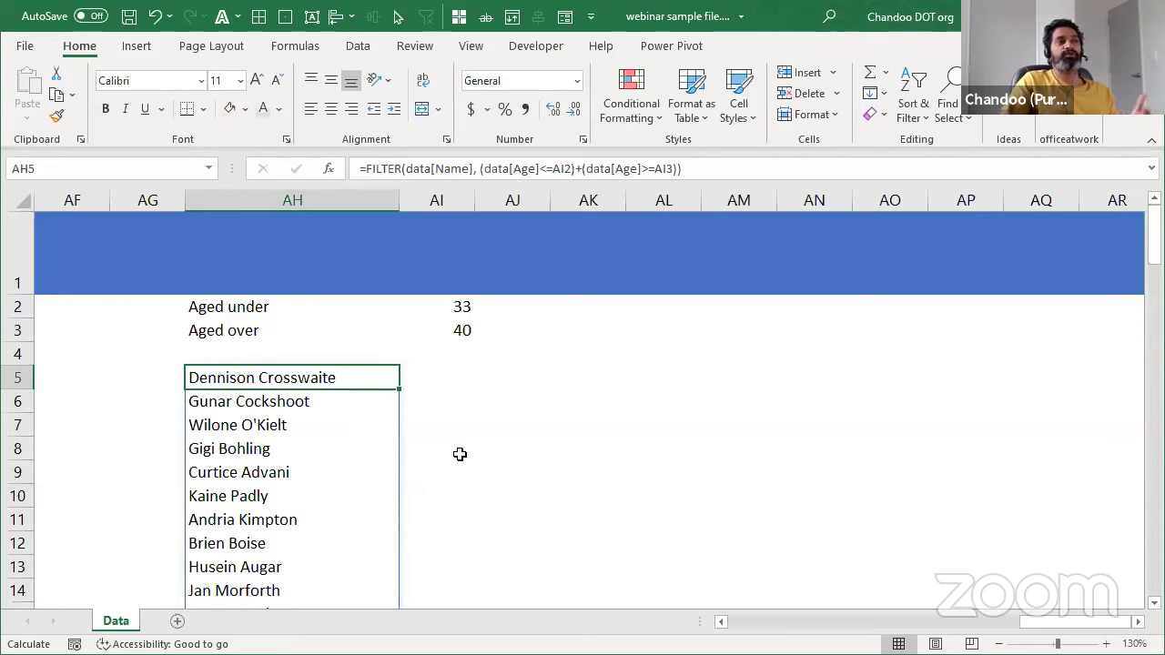
key("F2")
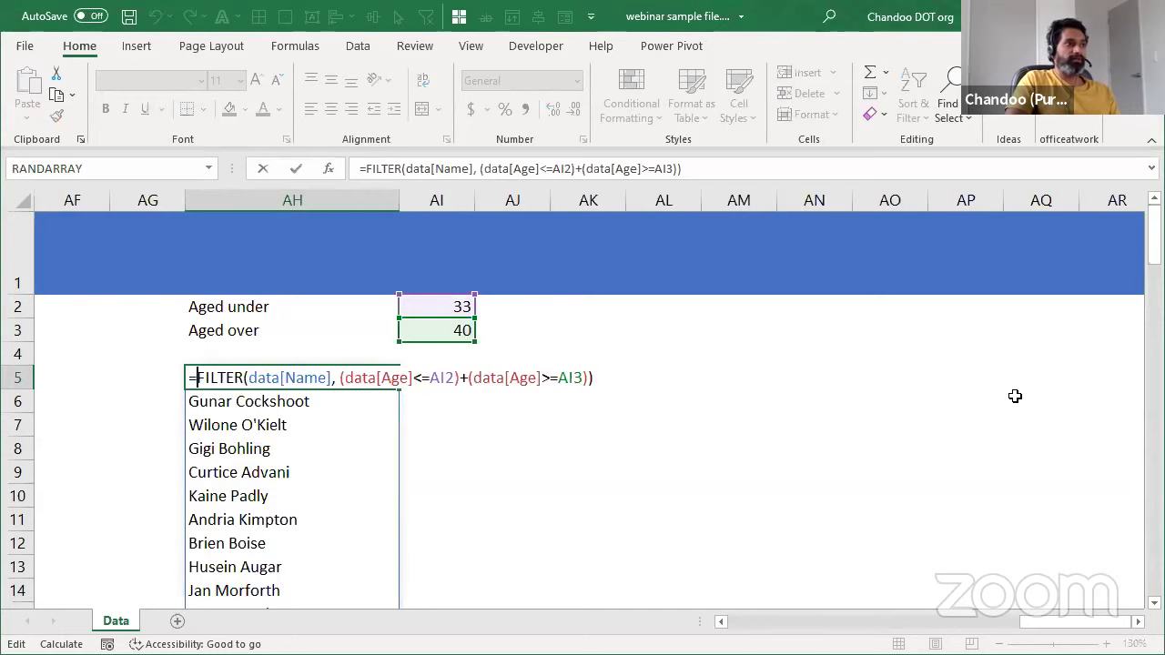
Step: Wrap the AH5 FILTER formula in COUNTA so it returns a count of 80
type("COUNTA(")
key("End")
type("))")
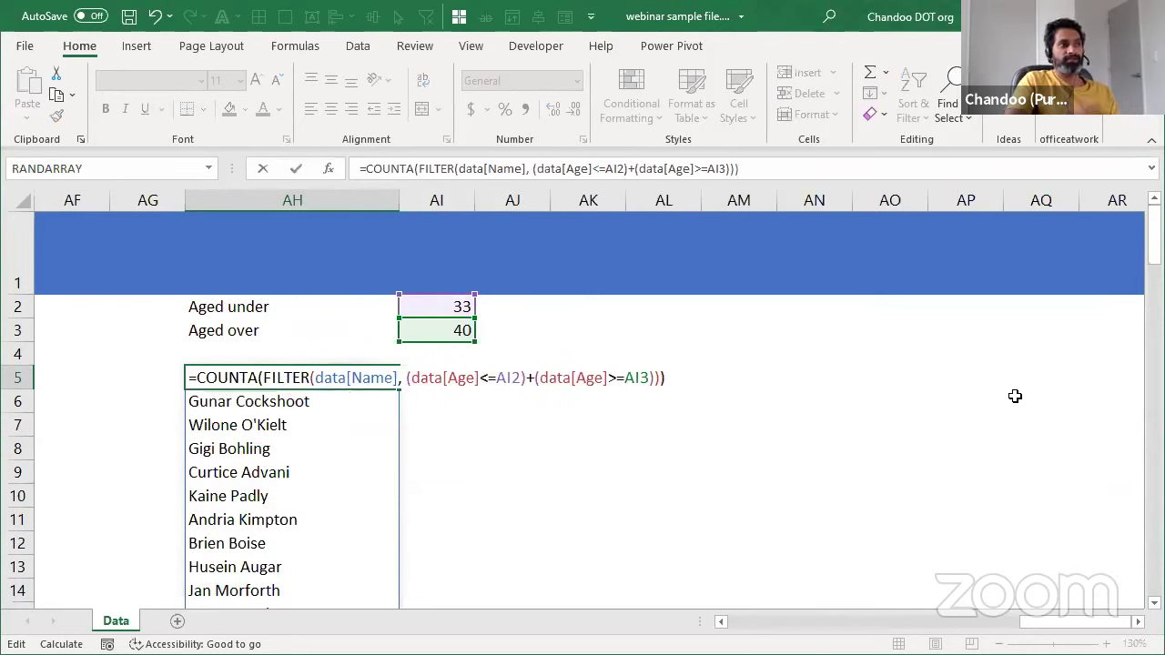
key("Return")
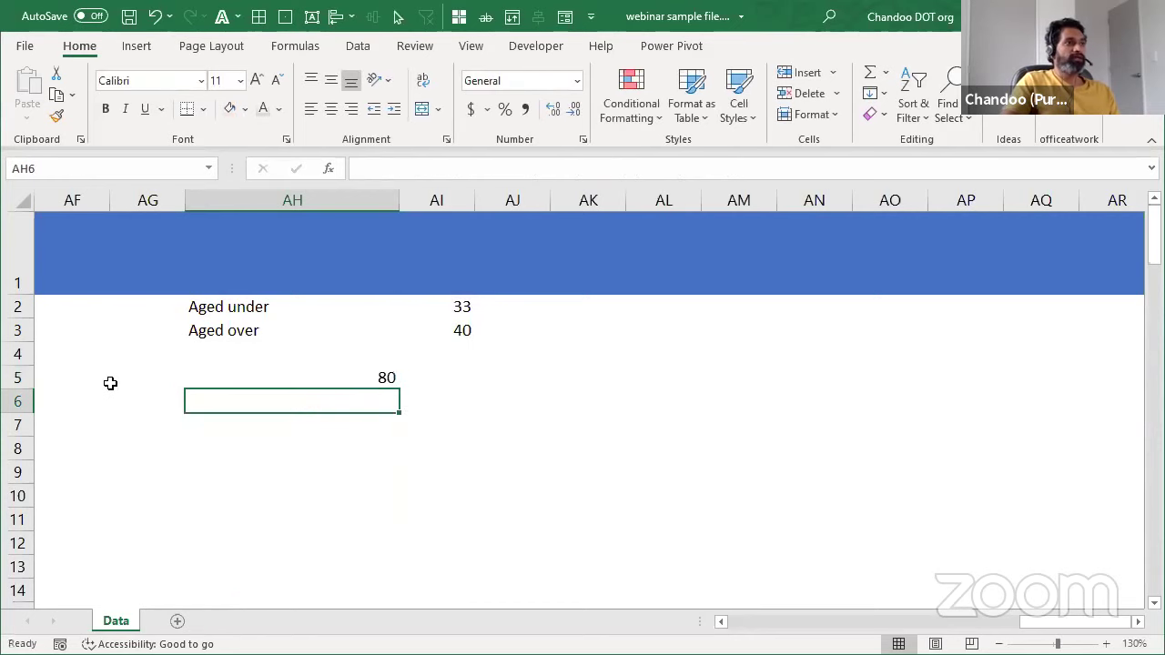
Step: Left-align the count of 80 in AH5
left_click(203, 373)
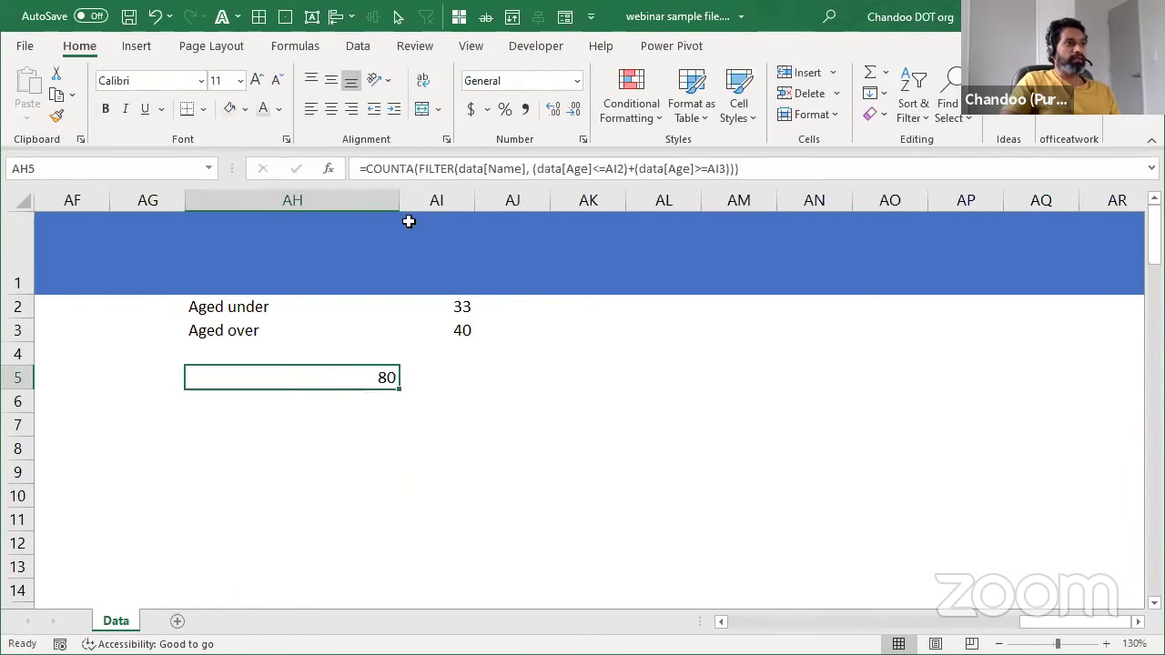
left_click(332, 113)
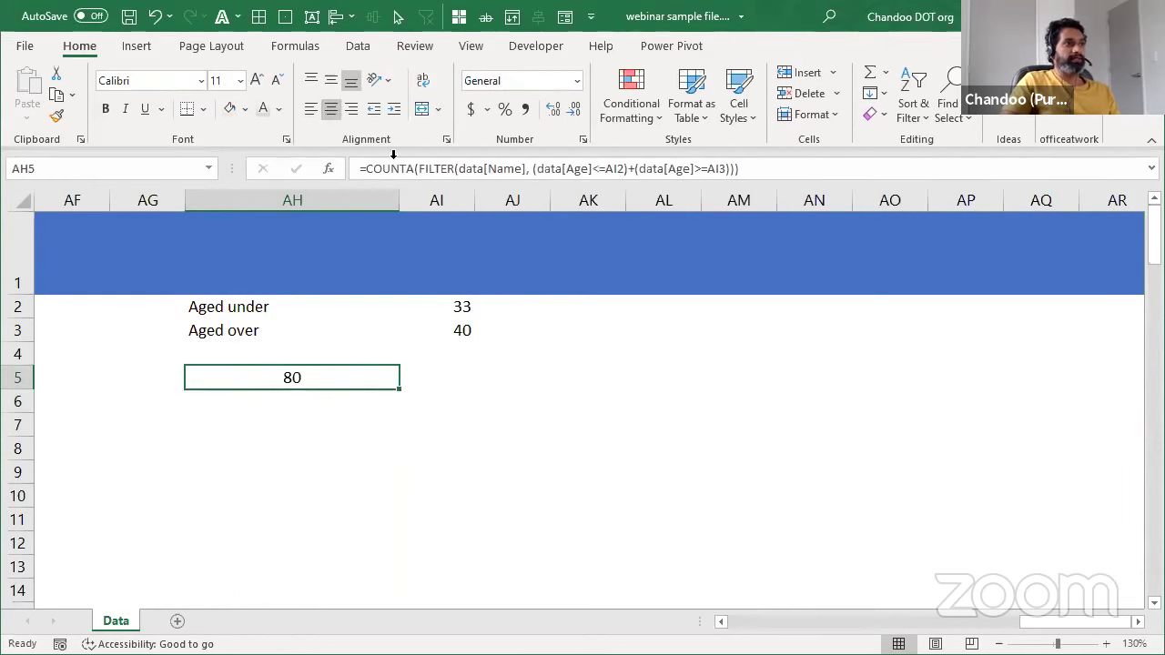
left_click(310, 108)
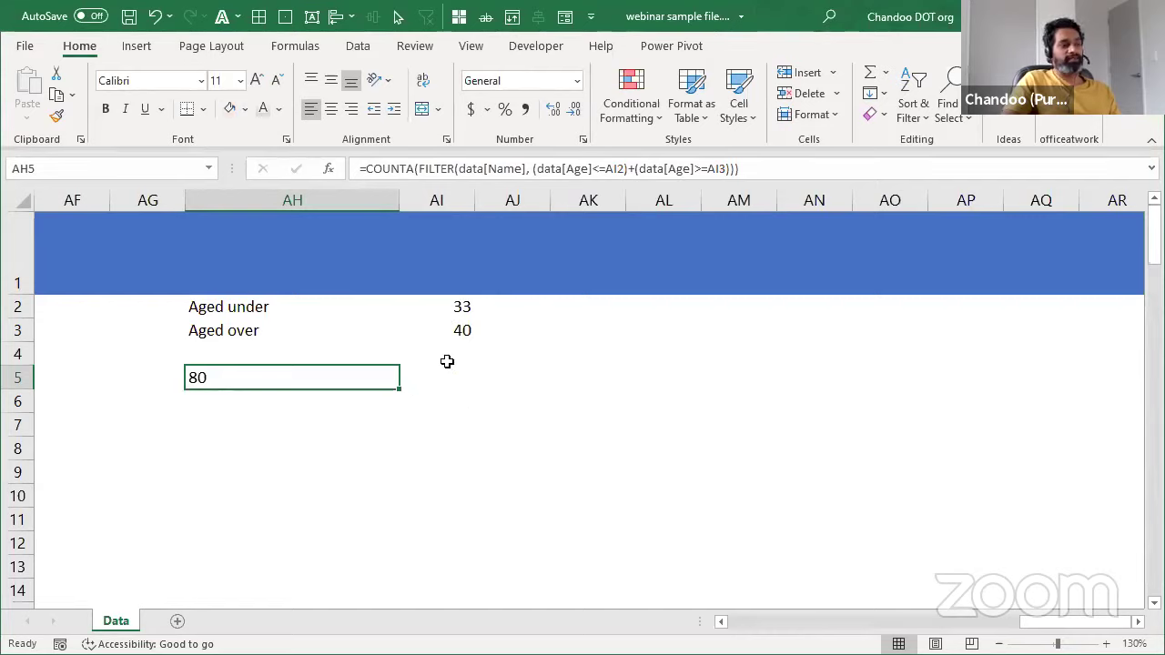
Step: Remove COUNTA and its parenthesis from AH5 so the FILTER spills names again, then select AJ5
double_click(311, 386)
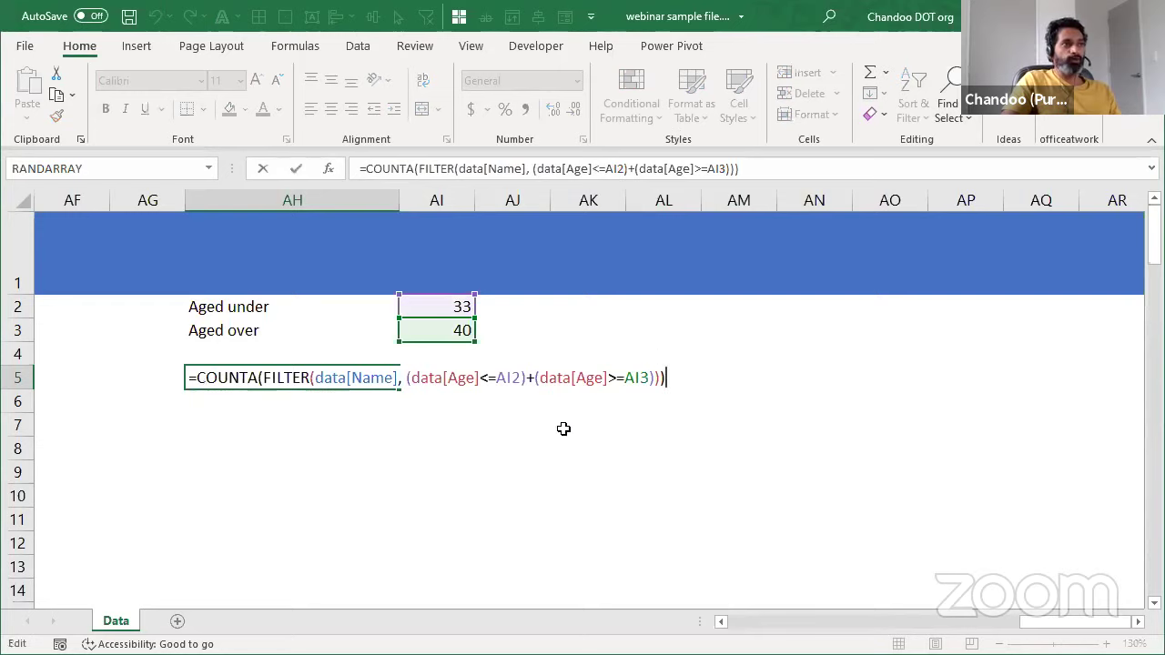
double_click(233, 377)
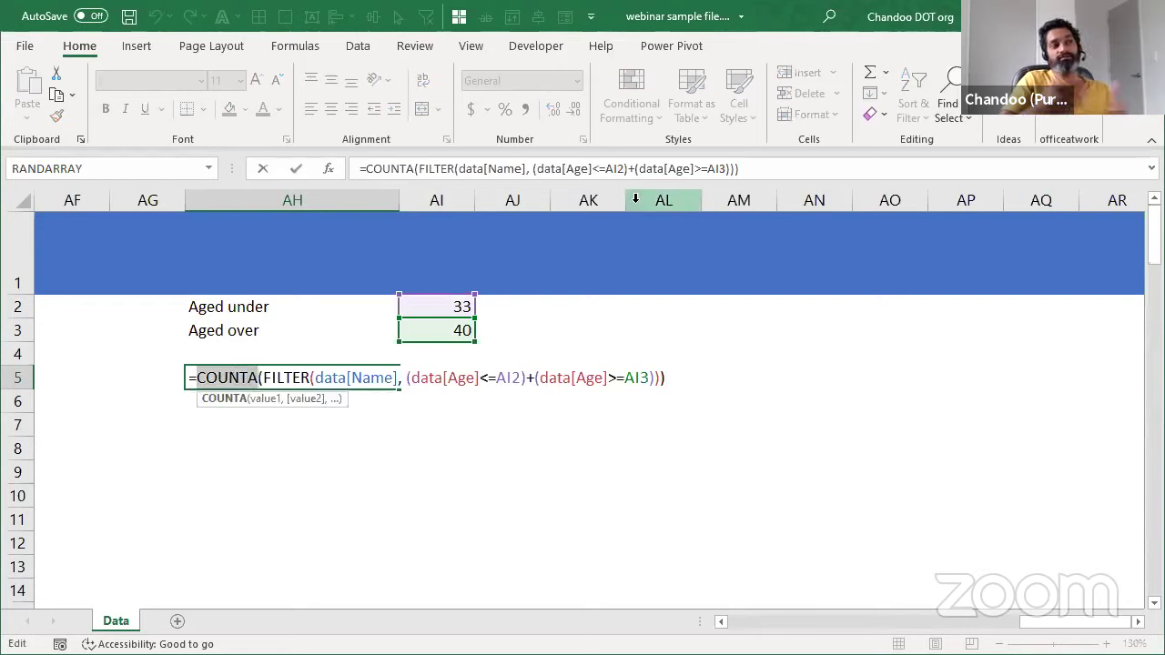
key("BackSpace")
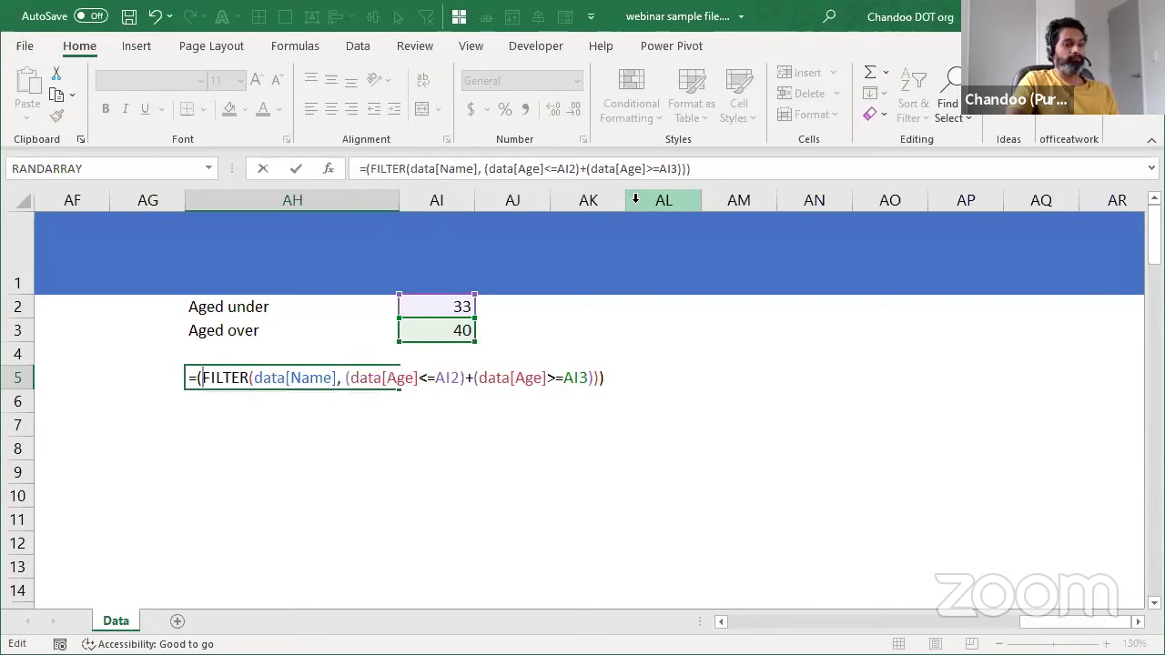
key("Delete")
key("End")
key("Return")
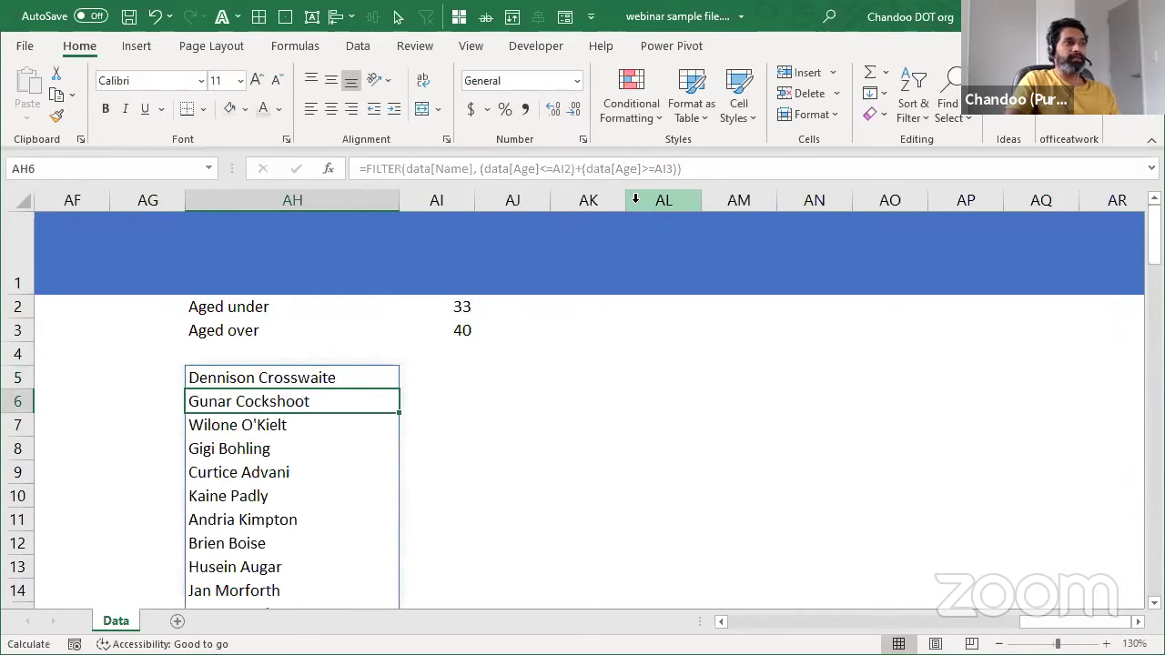
key("Up")
key("Right")
key("Right")
key("Right")
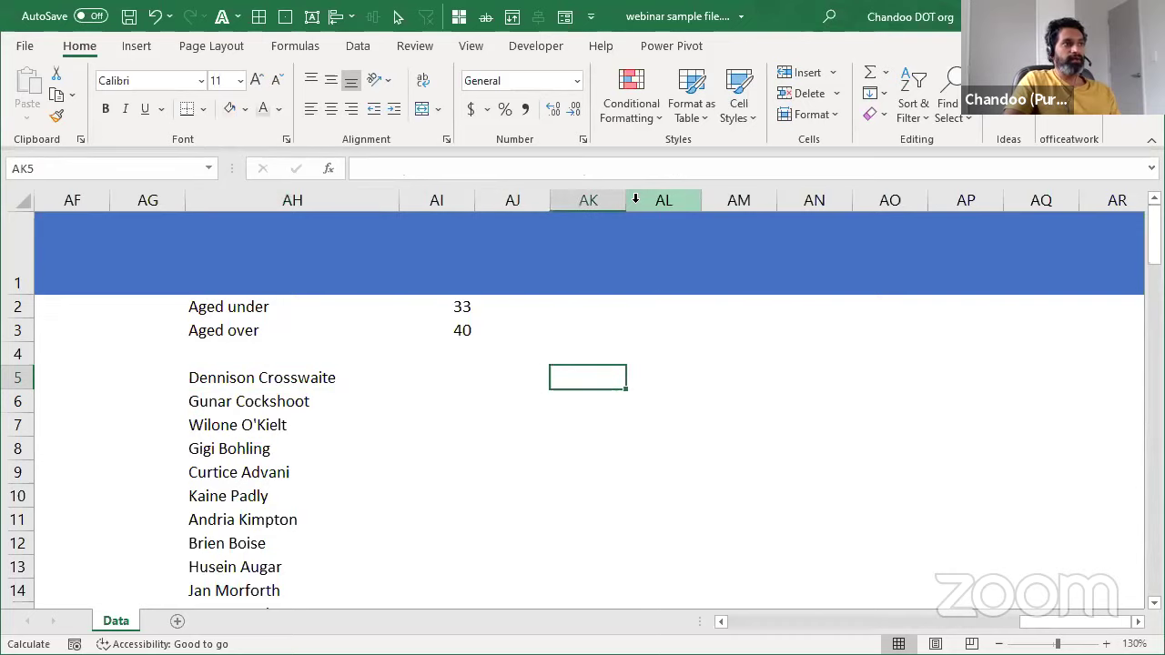
key("Left")
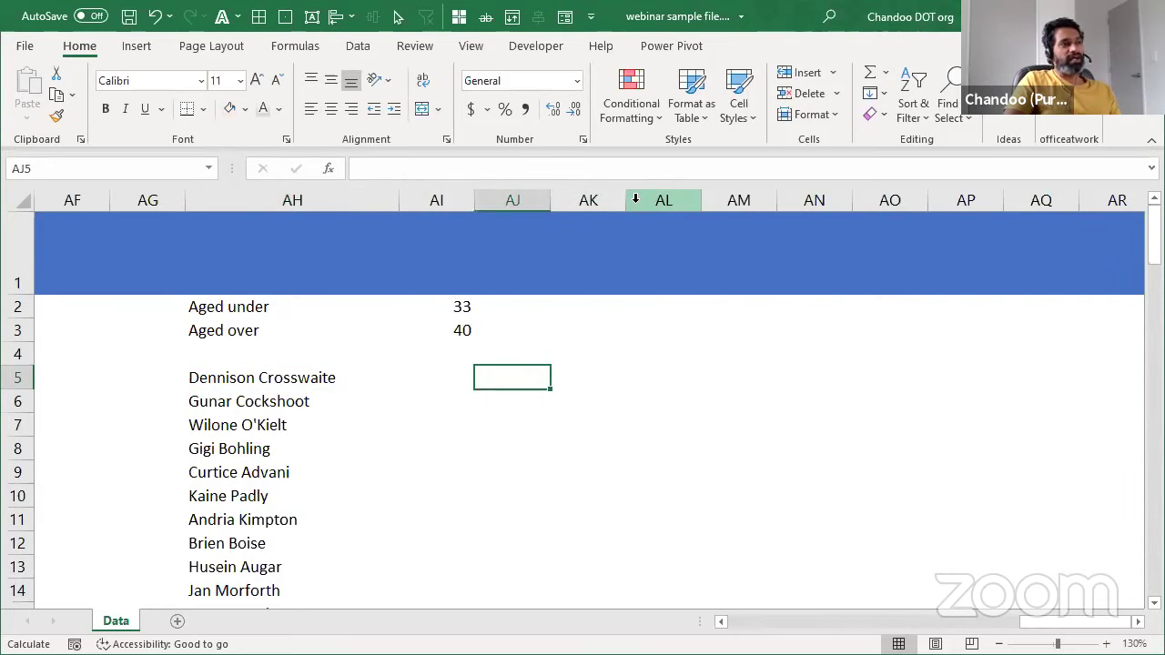
key("Left")
key("Left")
key("Left")
key("Right")
key("Right")
key("Right")
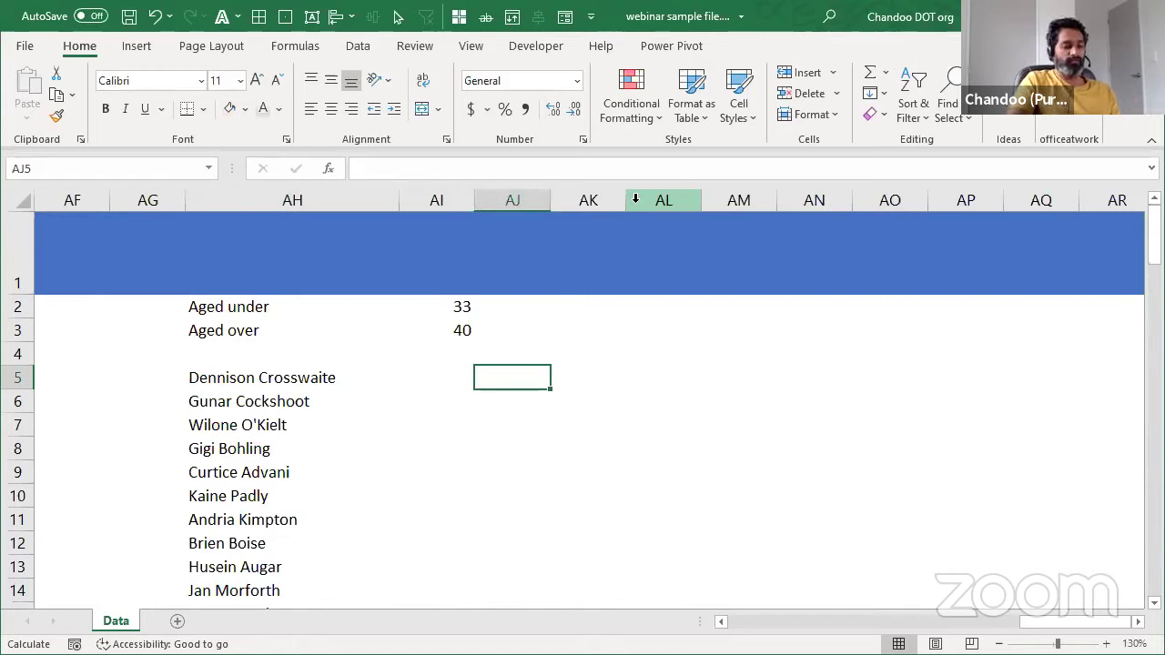
Step: Enter =COUNTIFS(AH5#,"D*") in AJ5 to count spilled names starting with D, giving 5
type("=")
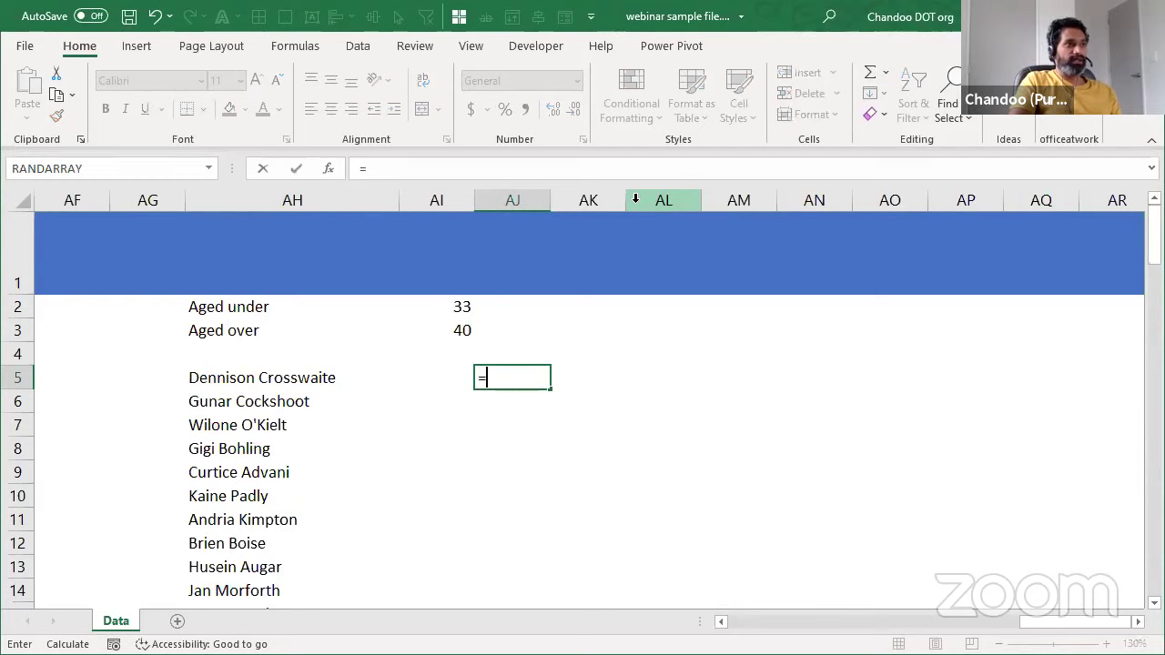
type("cop")
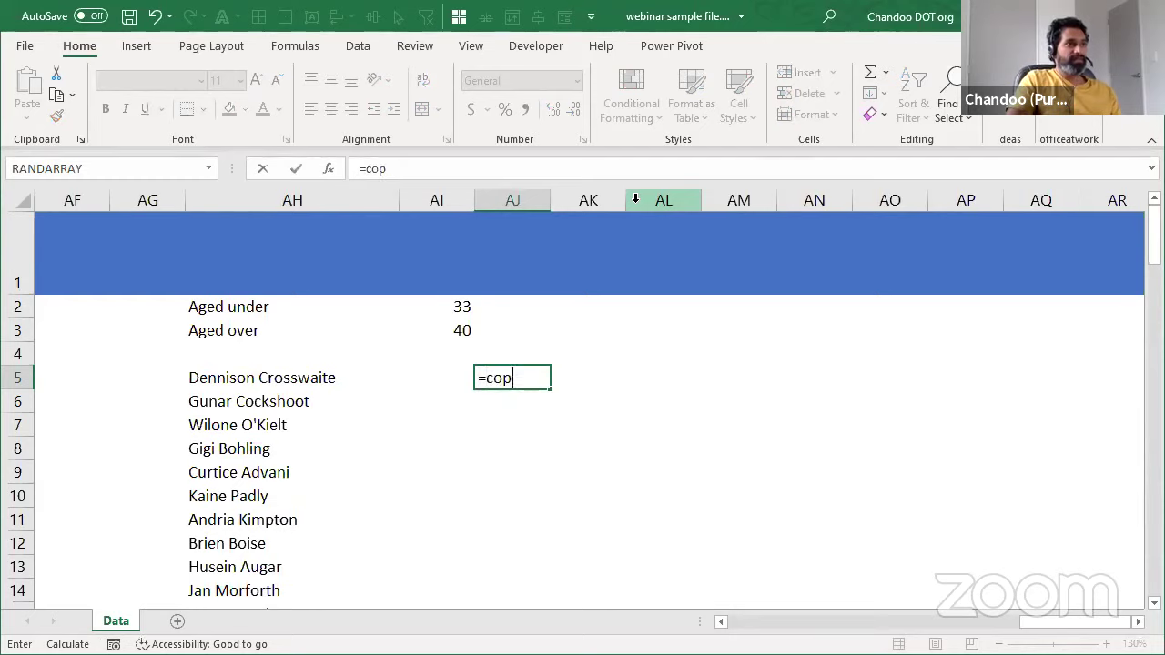
key("BackSpace")
type("untifs")
key("Tab")
key("Left")
key("Left")
key("Left")
key("Right")
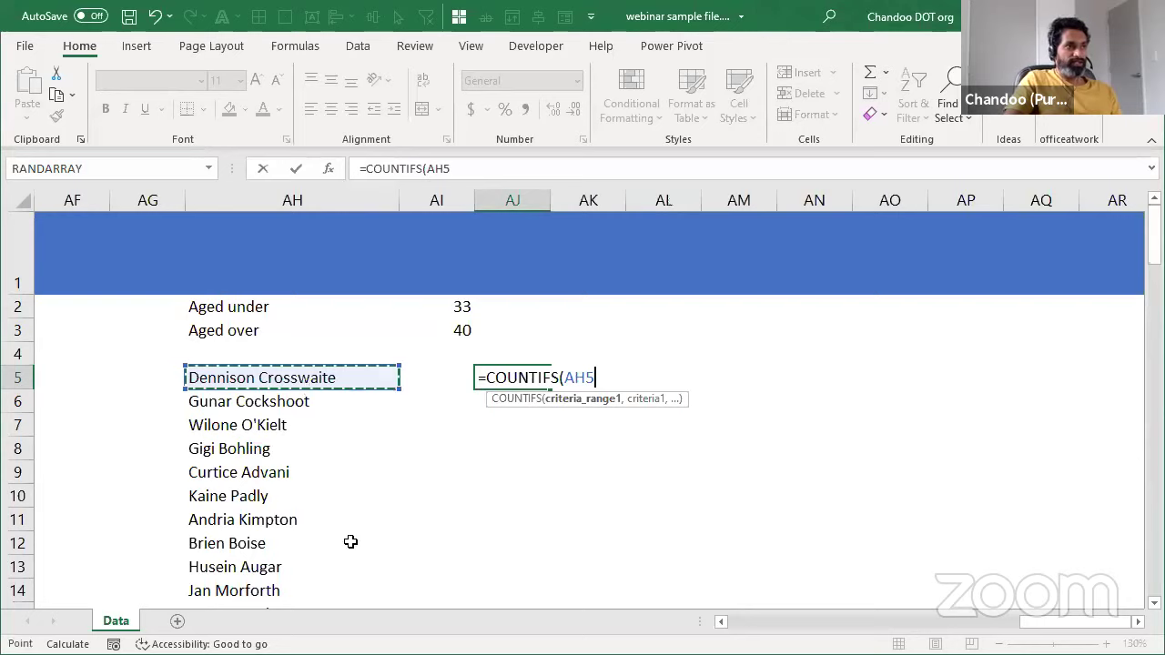
type("#")
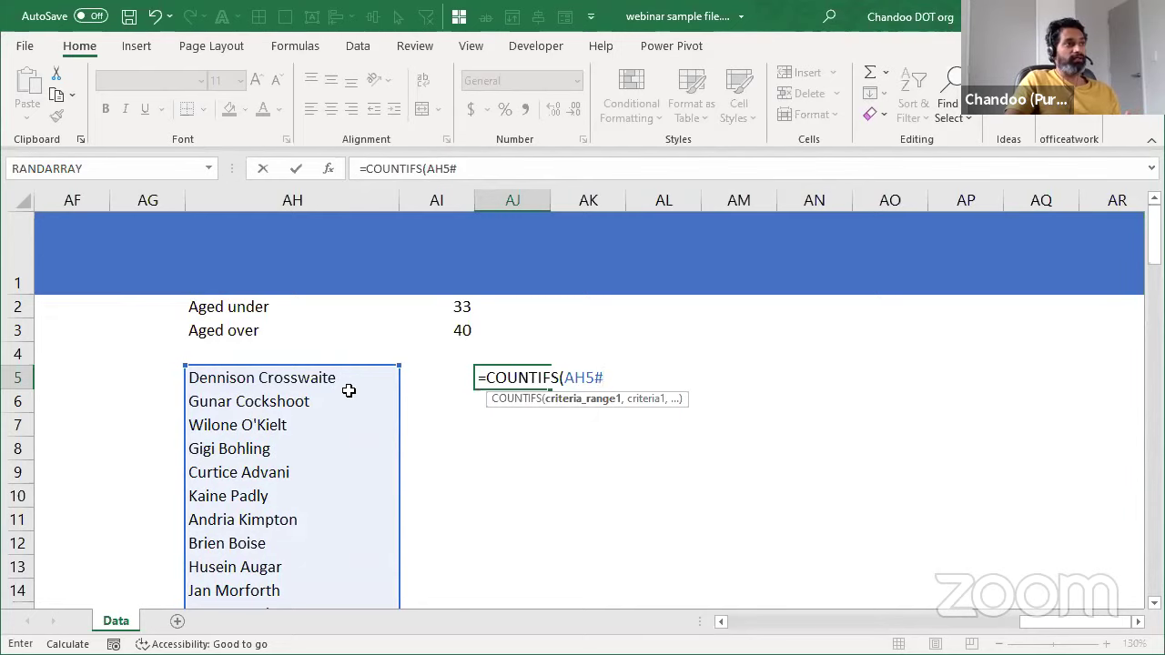
scroll(309, 416, "down", 5)
scroll(309, 417, "up", 5)
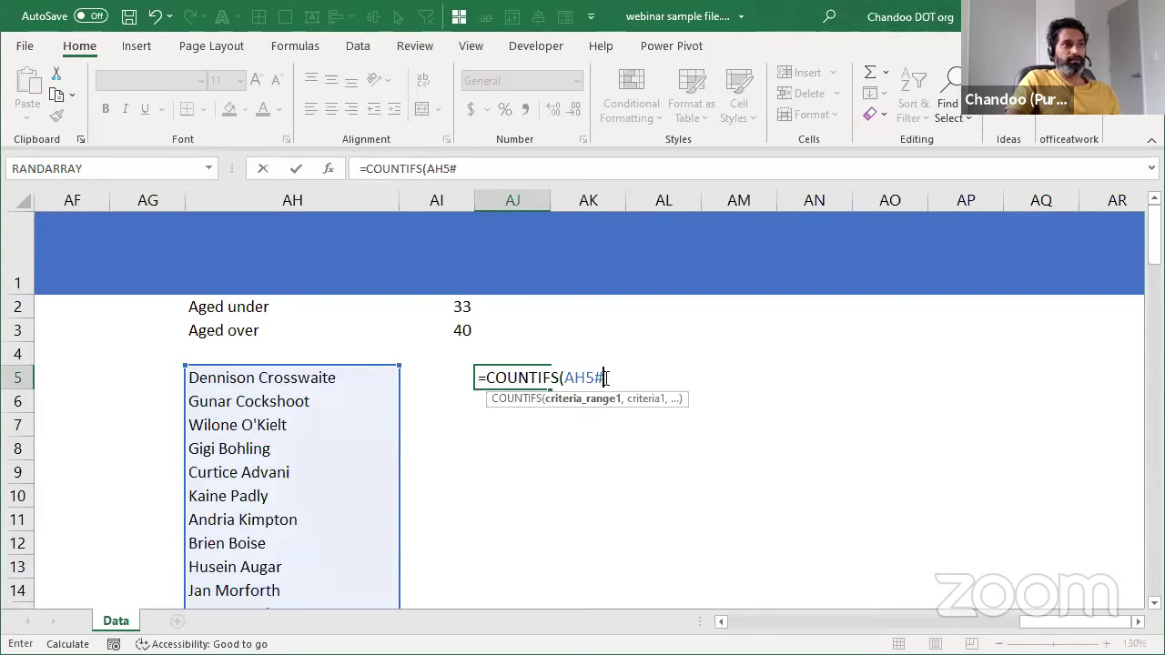
type(",\"D")
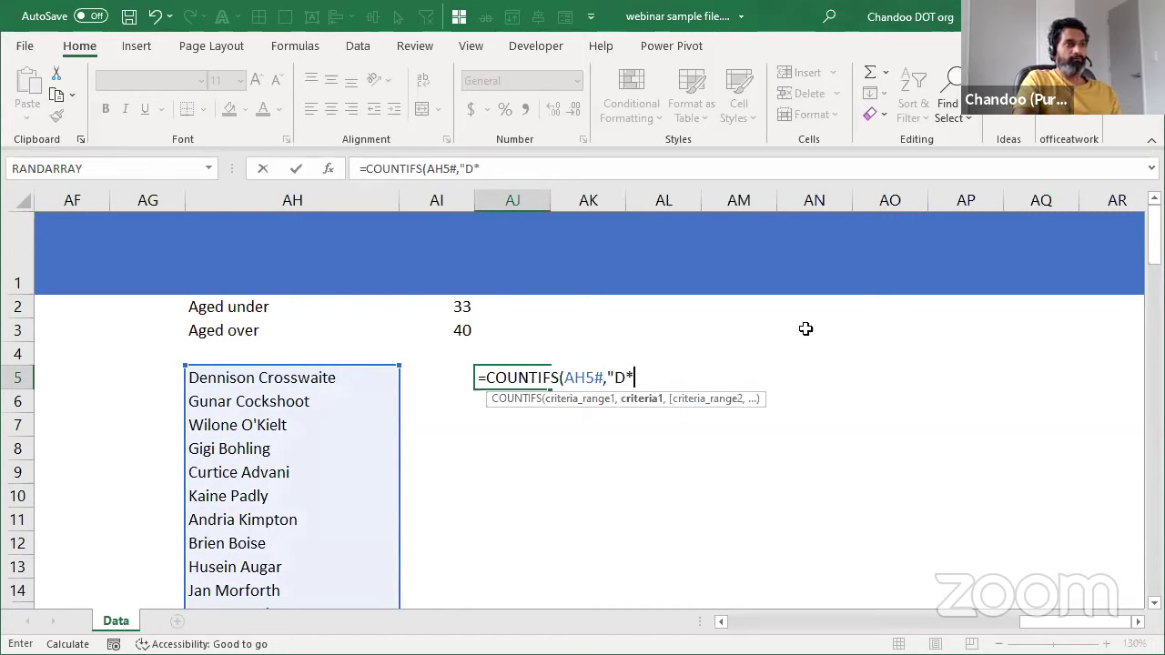
type("*\")")
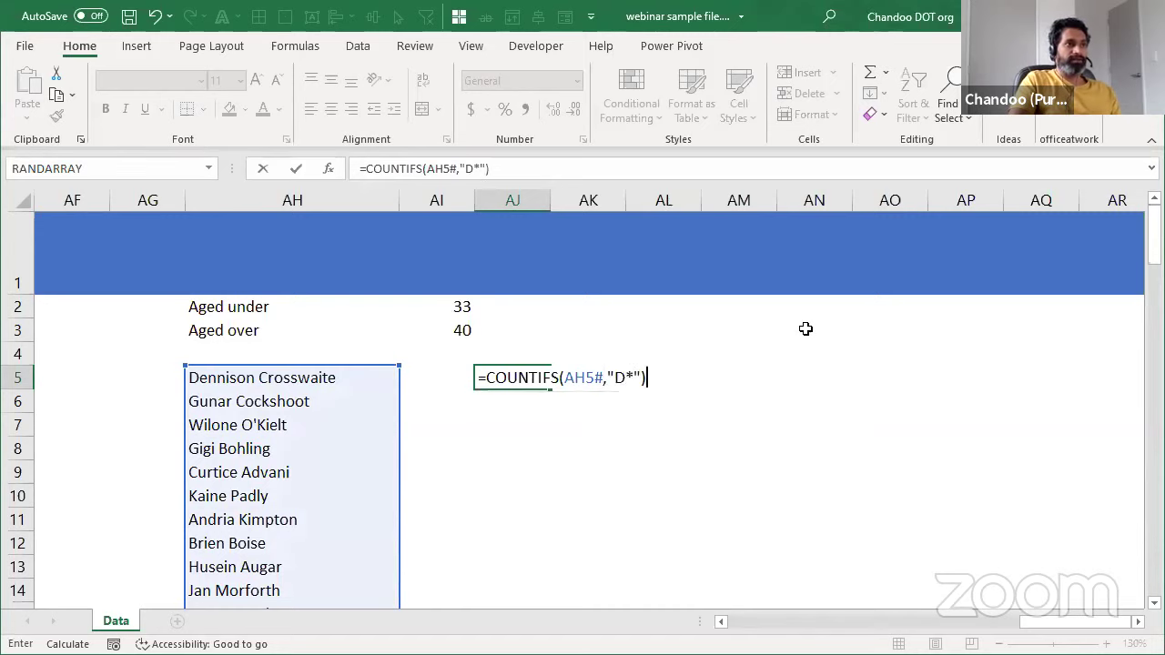
key("Return")
key("Up")
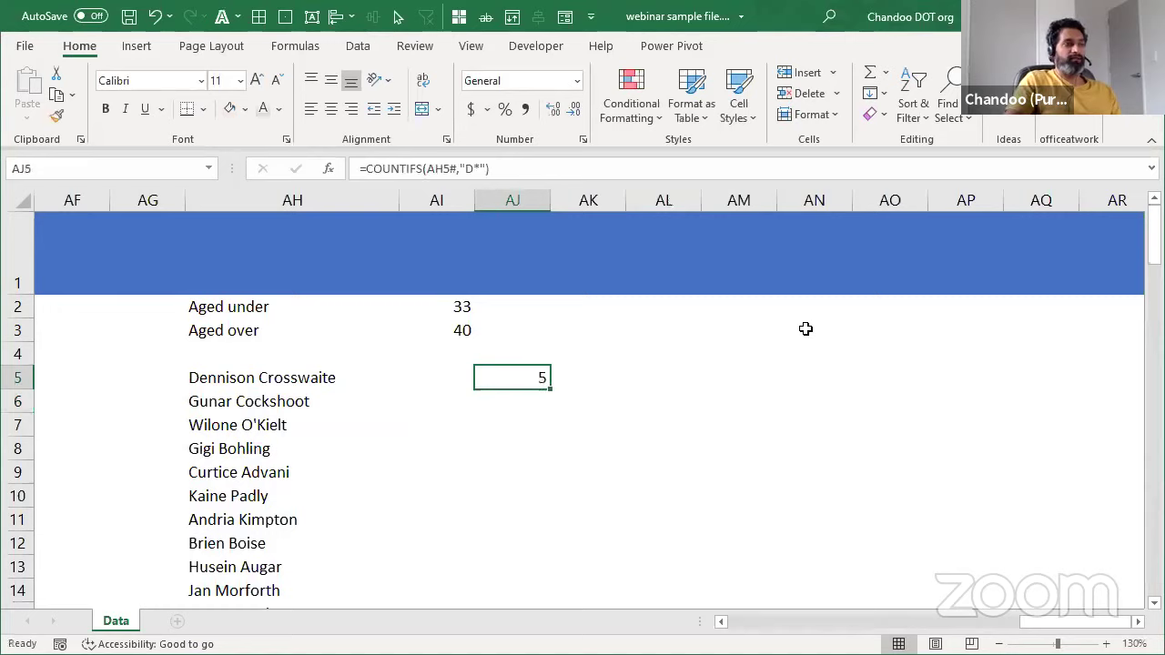
left_click(464, 312)
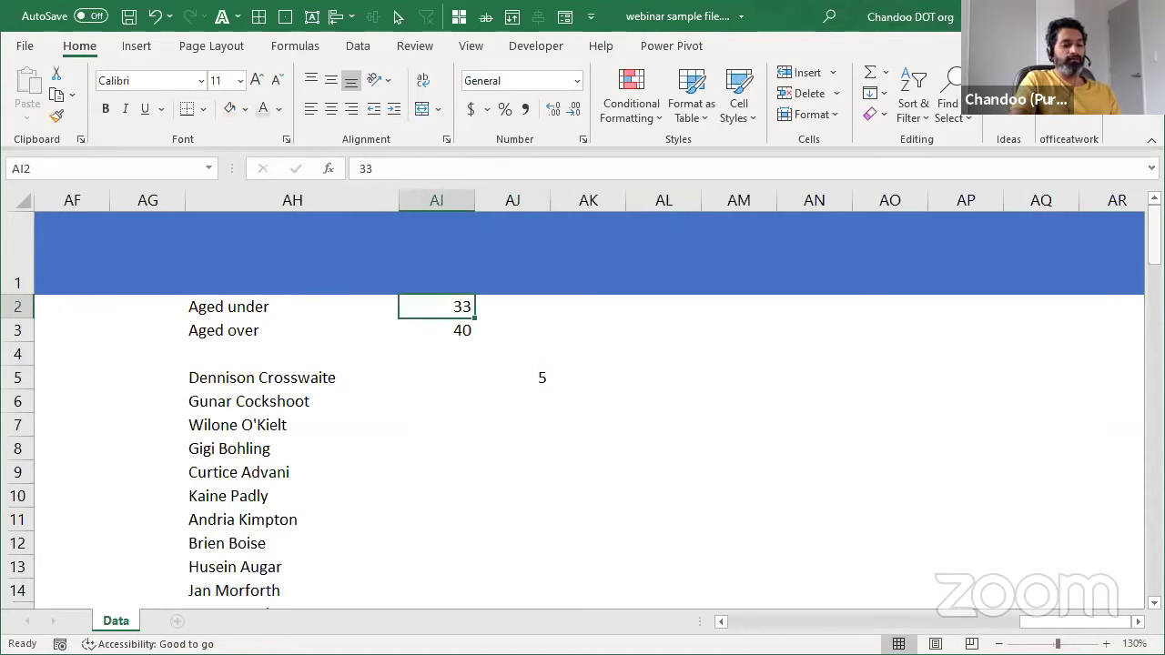
Step: Set the Aged under limit to 23 and check the count in AJ5
type("23")
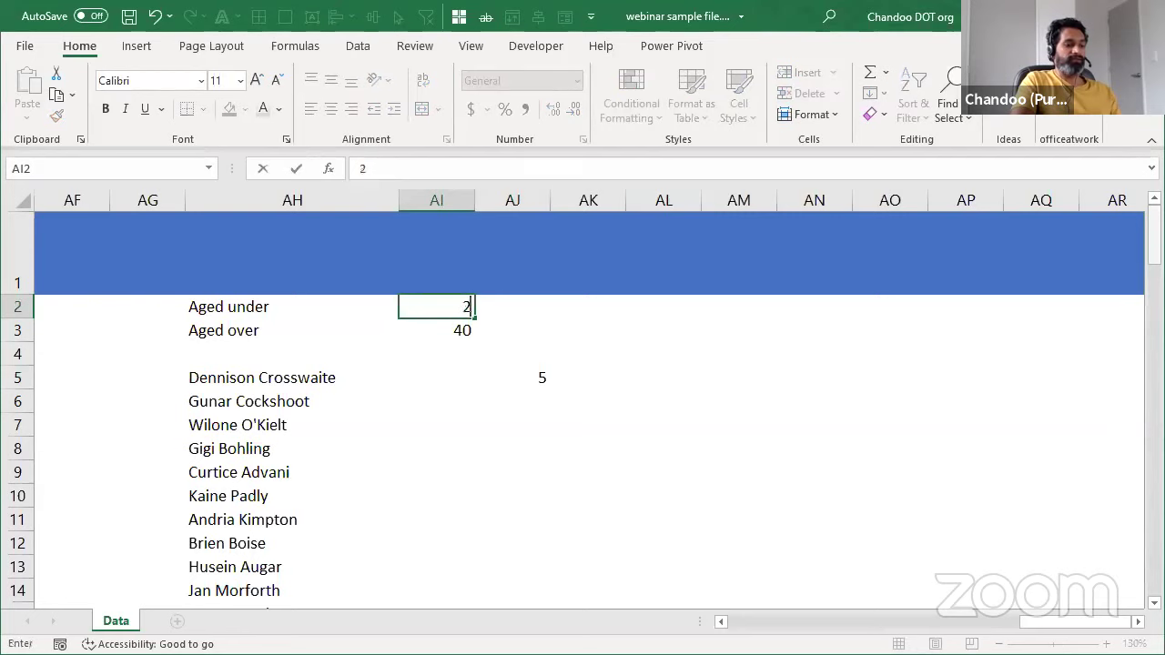
key("Return")
left_click(489, 383)
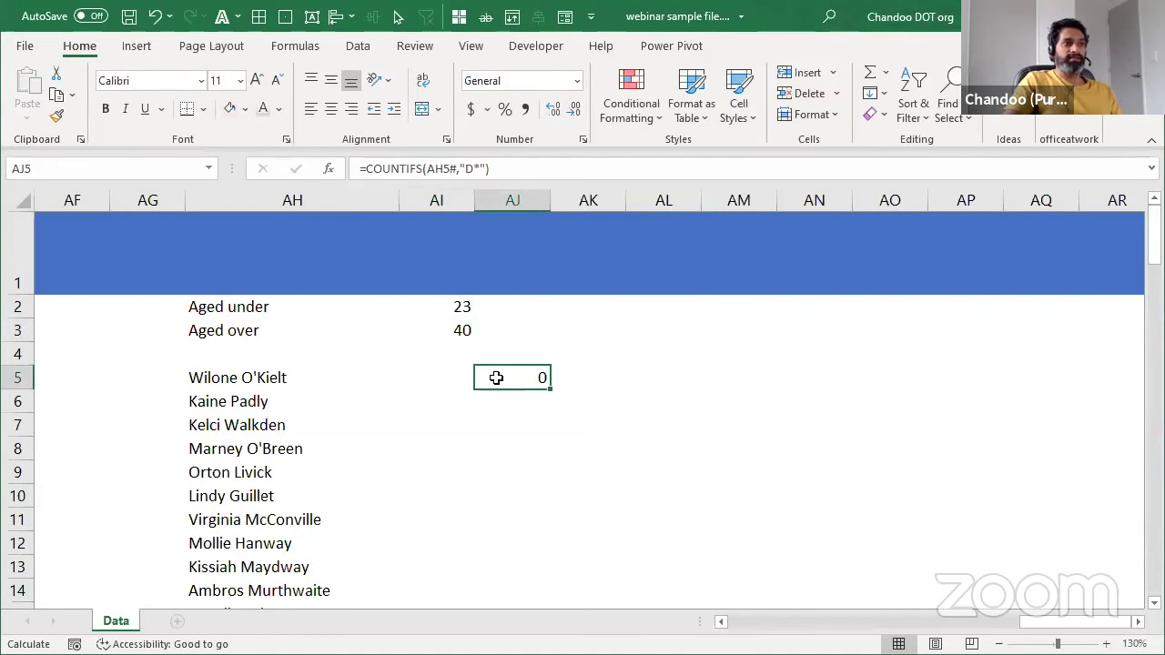
Step: Raise the Aged under limit in AI2 to 29, dropping the D-name count to 3
left_click(472, 315)
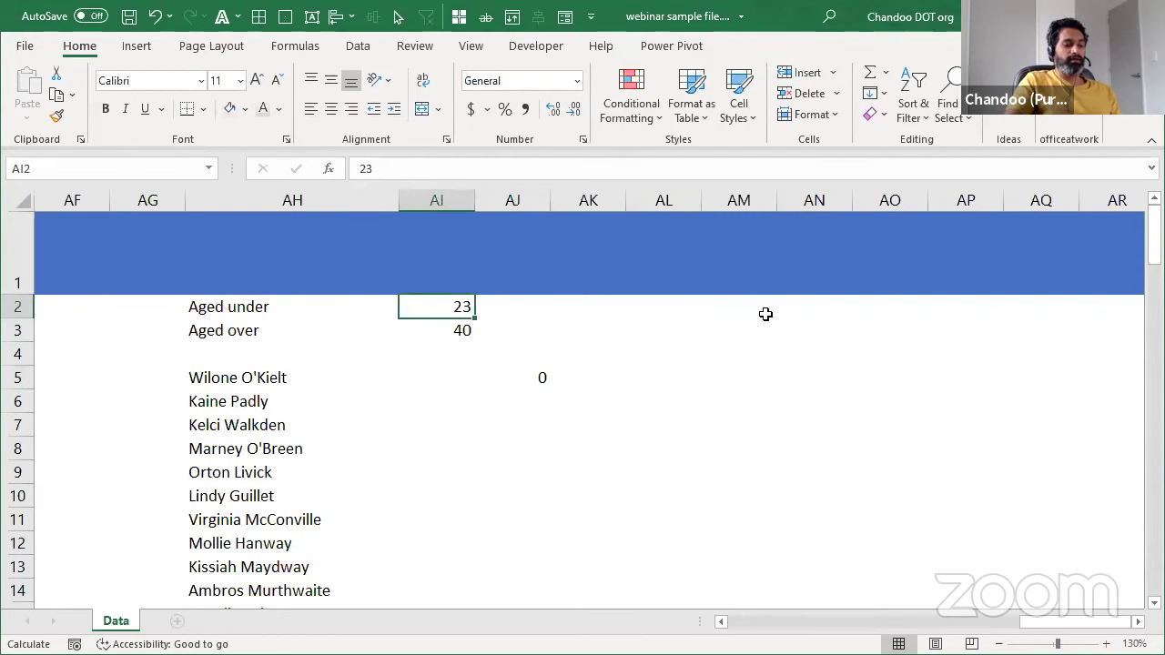
type("29")
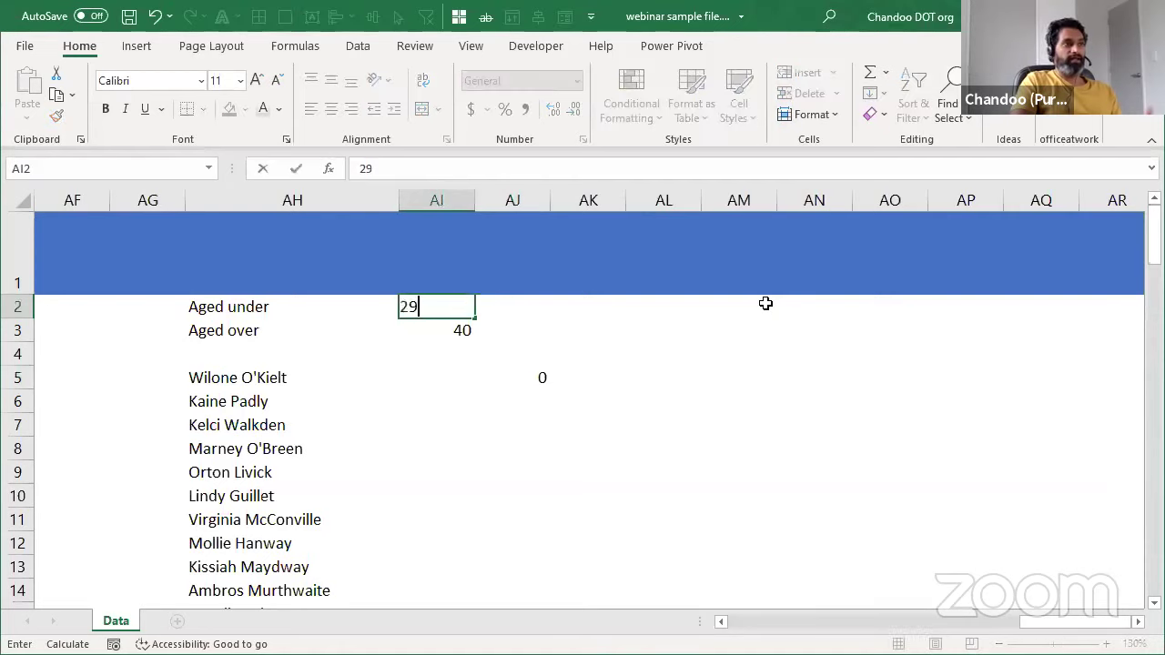
key("Return")
left_click(520, 386)
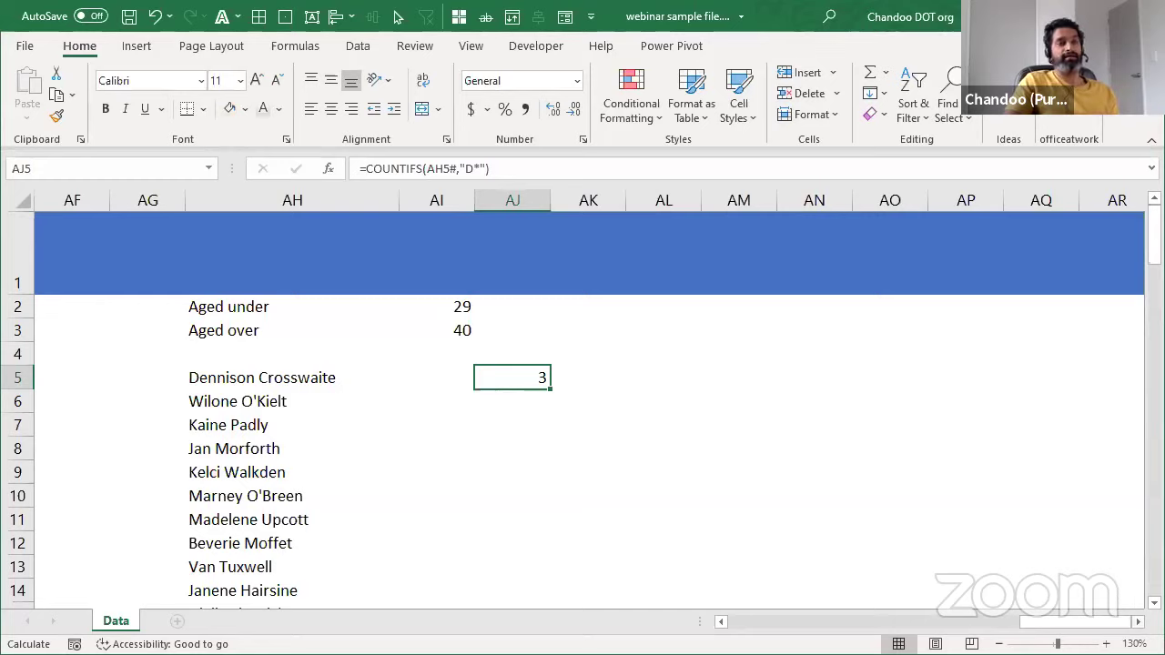
left_click(684, 313)
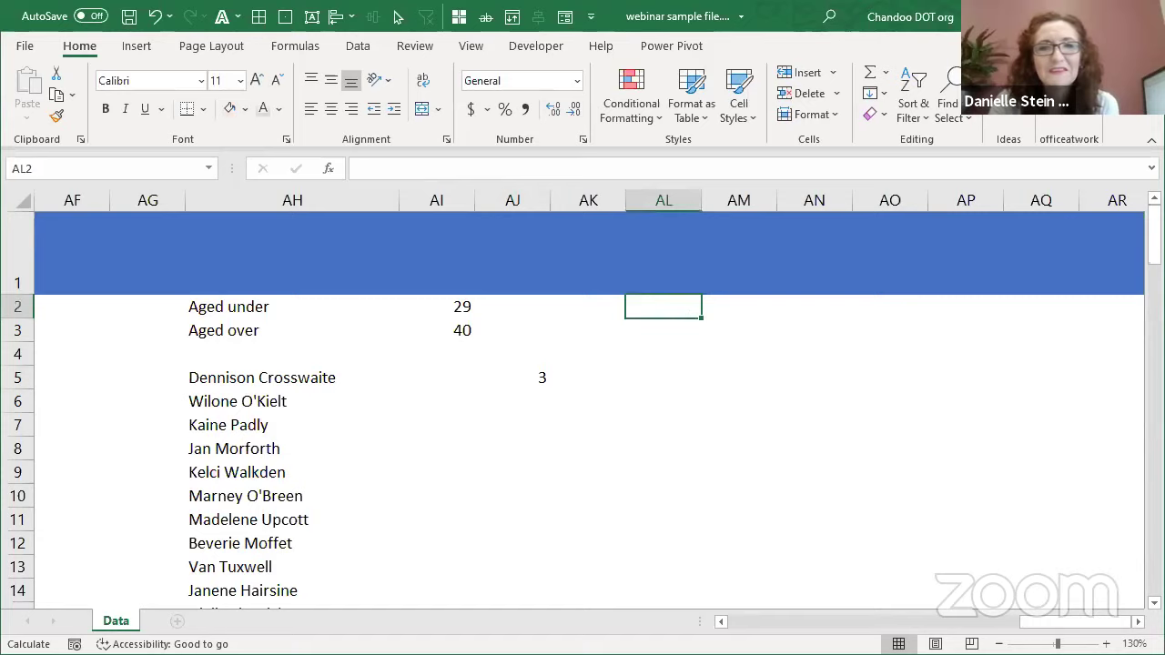
scroll(583, 400, "right", 3)
left_click(374, 307)
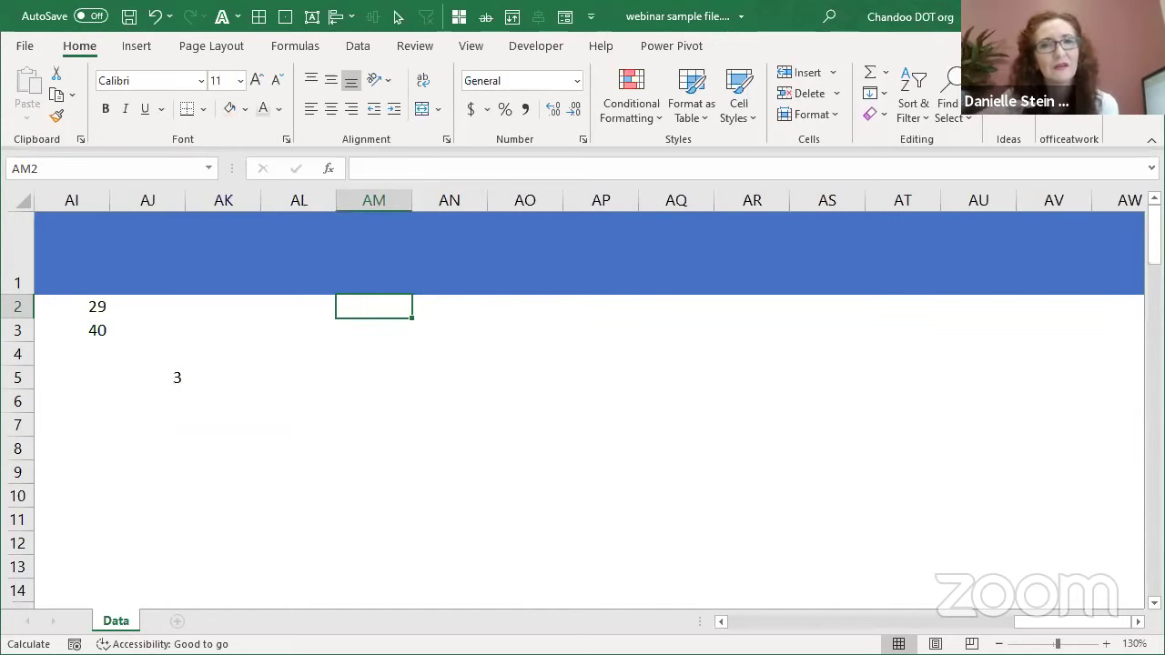
left_click_drag(1074, 630, 898, 630)
scroll(325, 337, "left", 2)
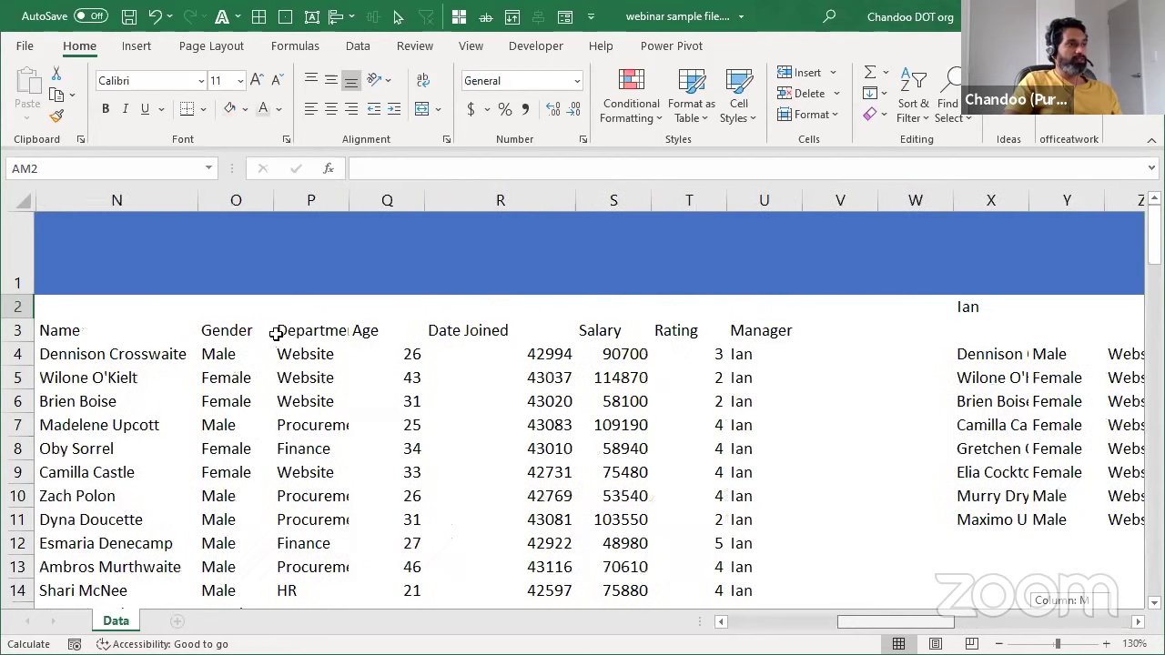
scroll(286, 334, "left", 1)
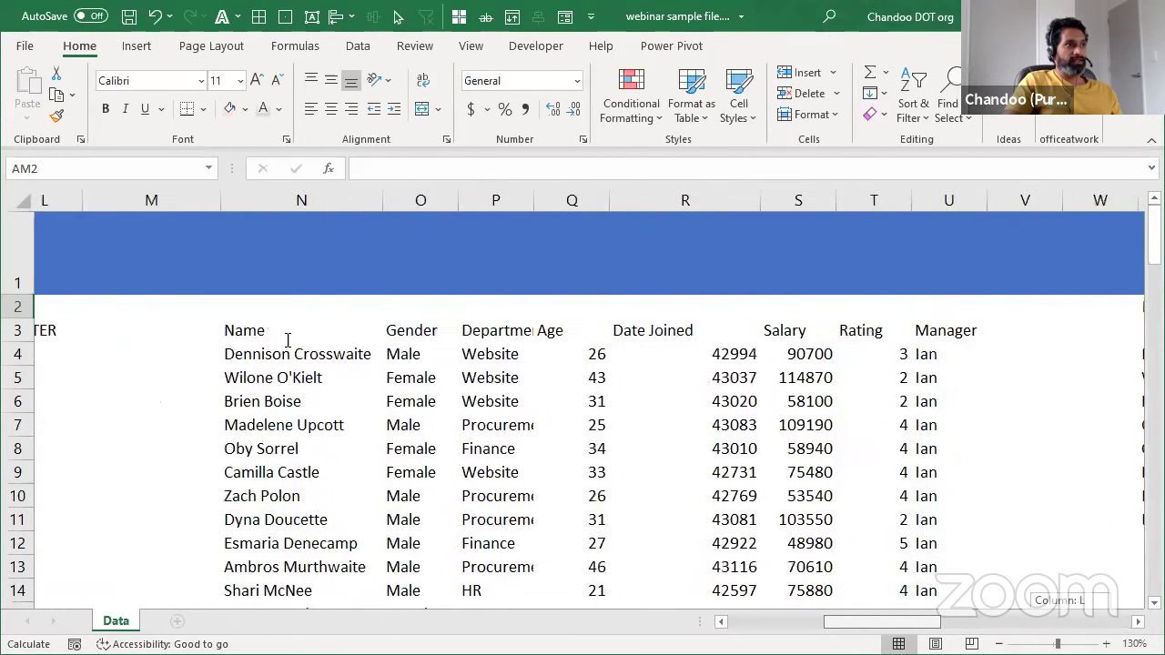
scroll(310, 337, "left", 1)
left_click(309, 335)
key("F2")
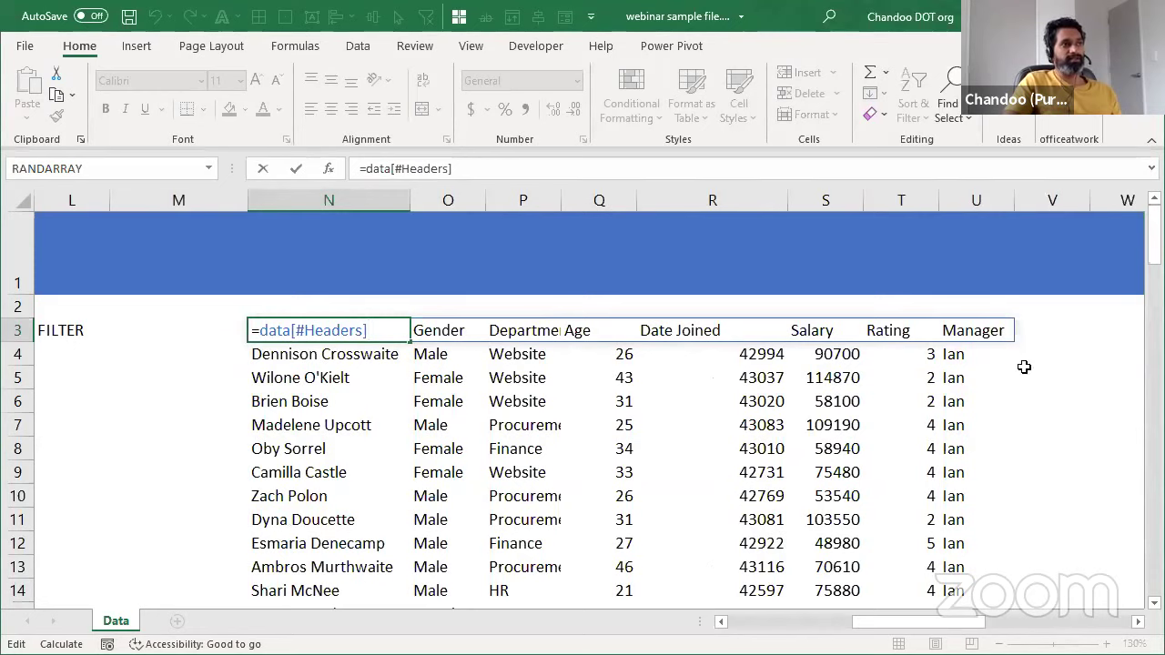
key("Escape")
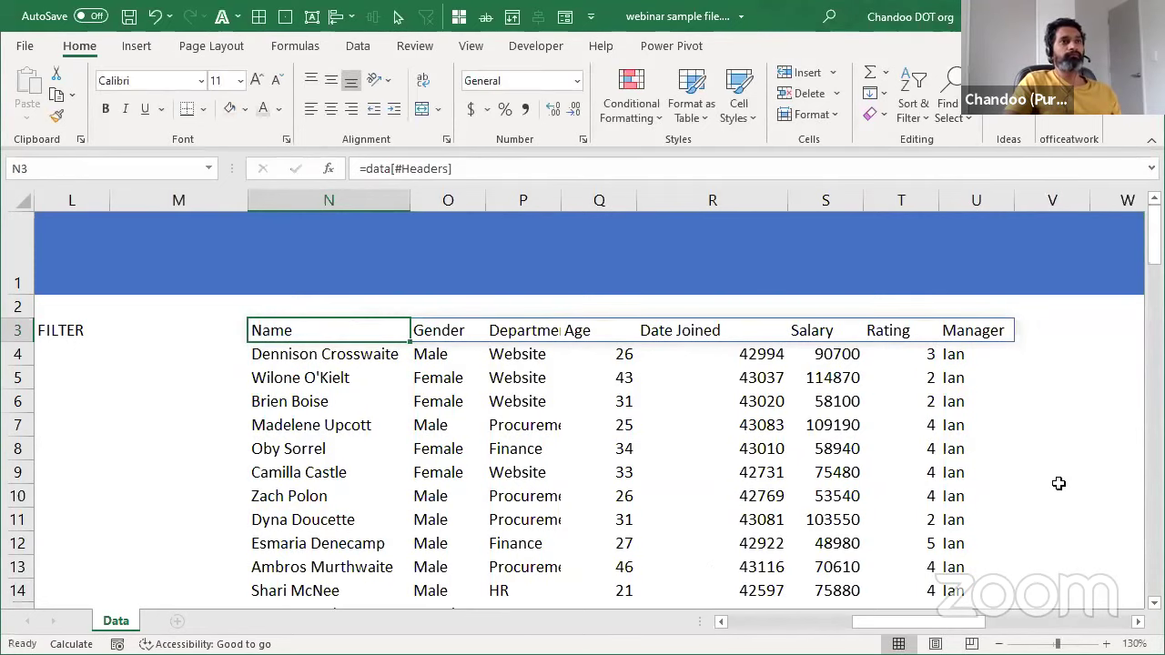
left_click(1011, 627)
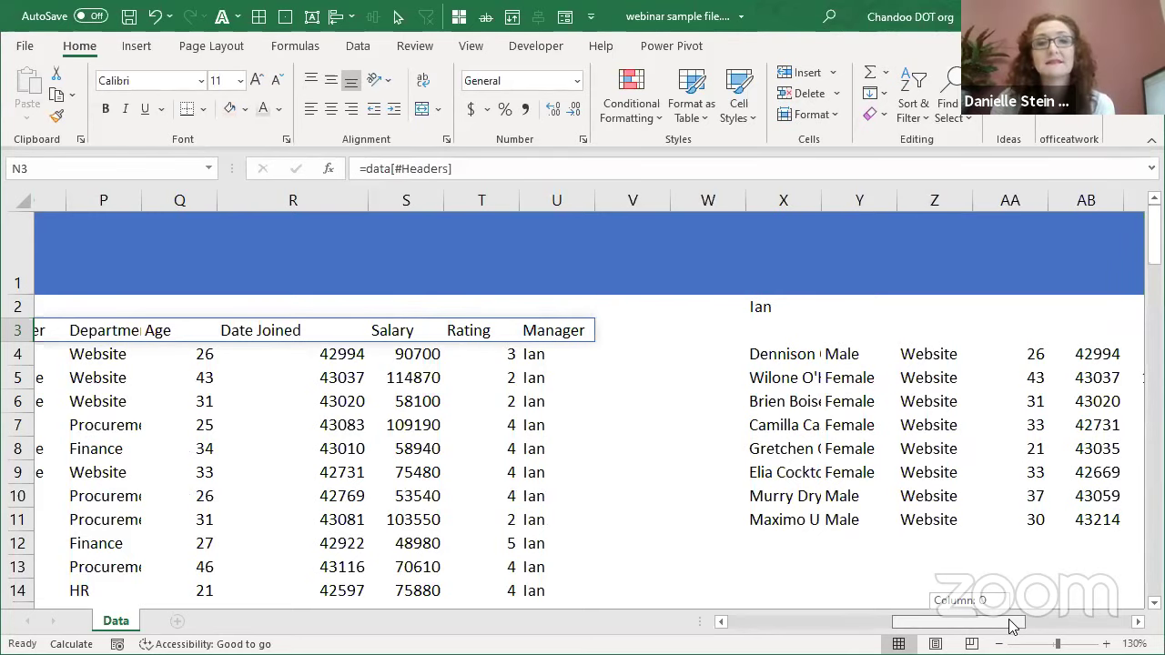
left_click_drag(1010, 626, 1138, 622)
left_click(1139, 622)
left_click(1139, 621)
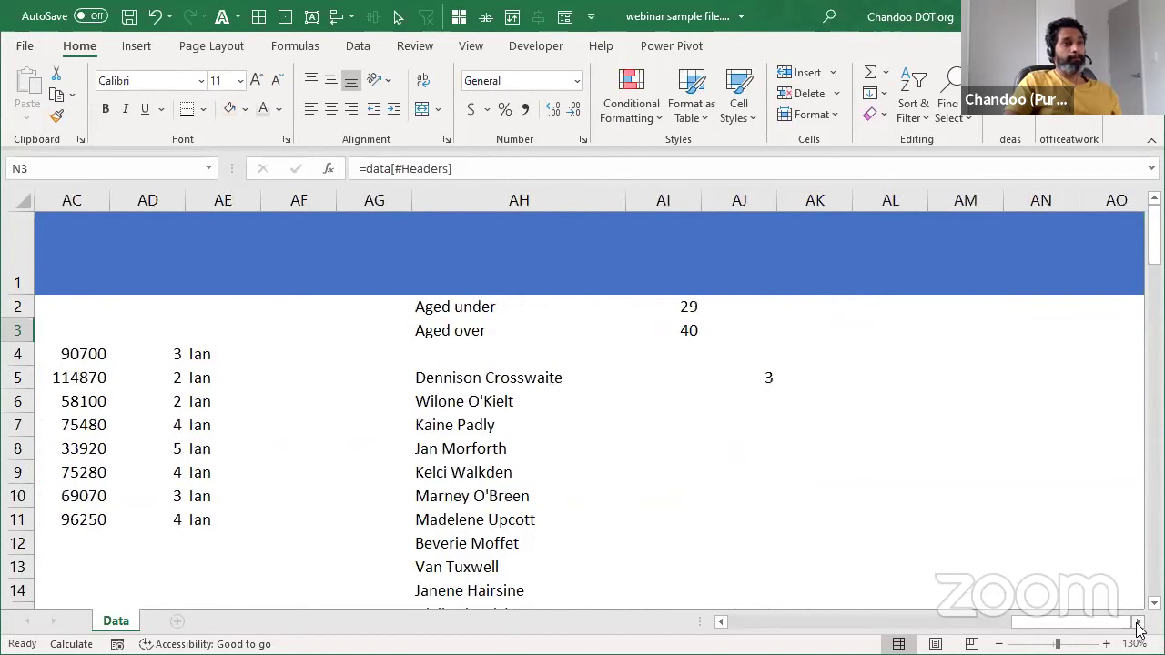
left_click(1139, 622)
left_click(1139, 622)
scroll(582, 410, "down", 7)
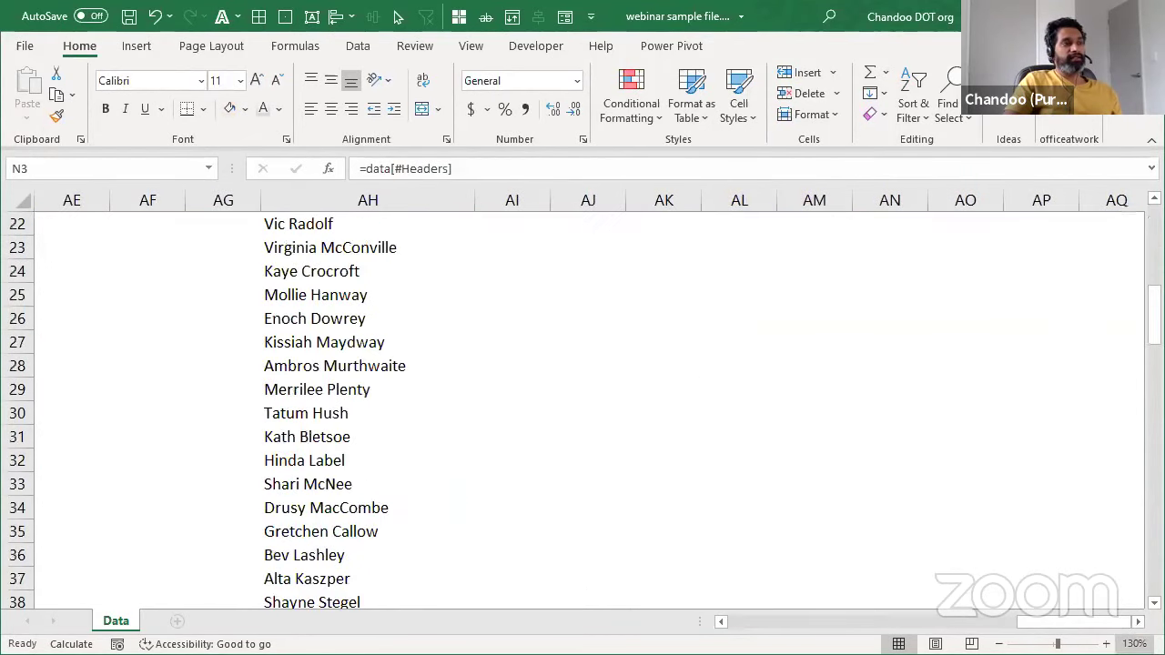
scroll(637, 519, "up", 6)
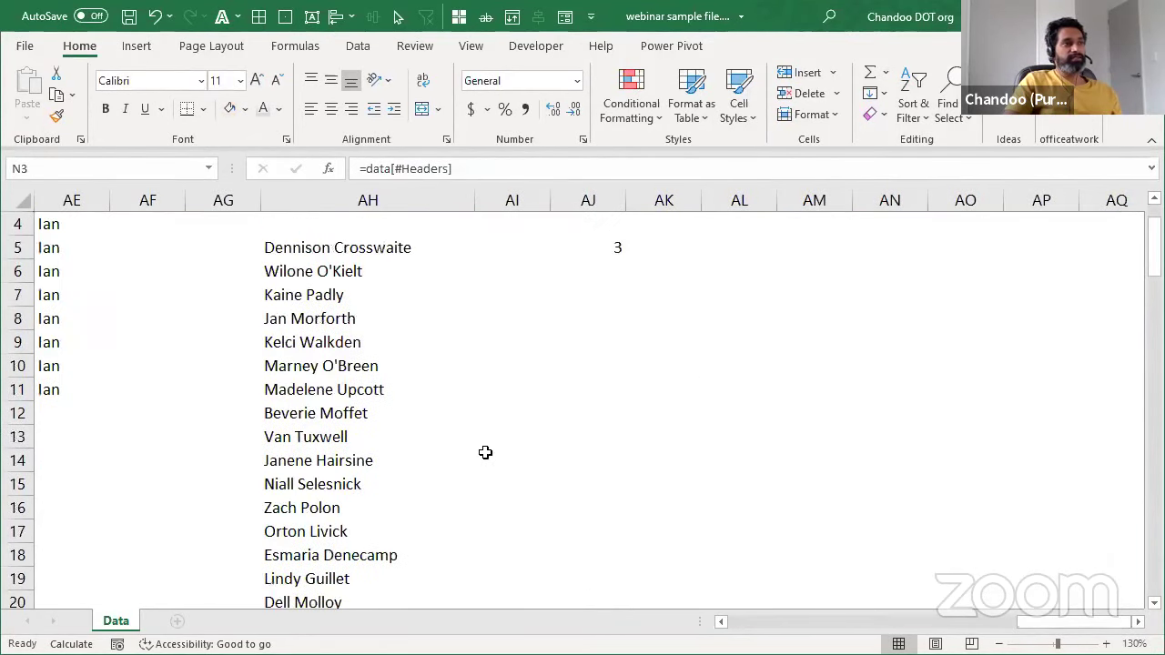
left_click(294, 253)
scroll(314, 265, "up", 1)
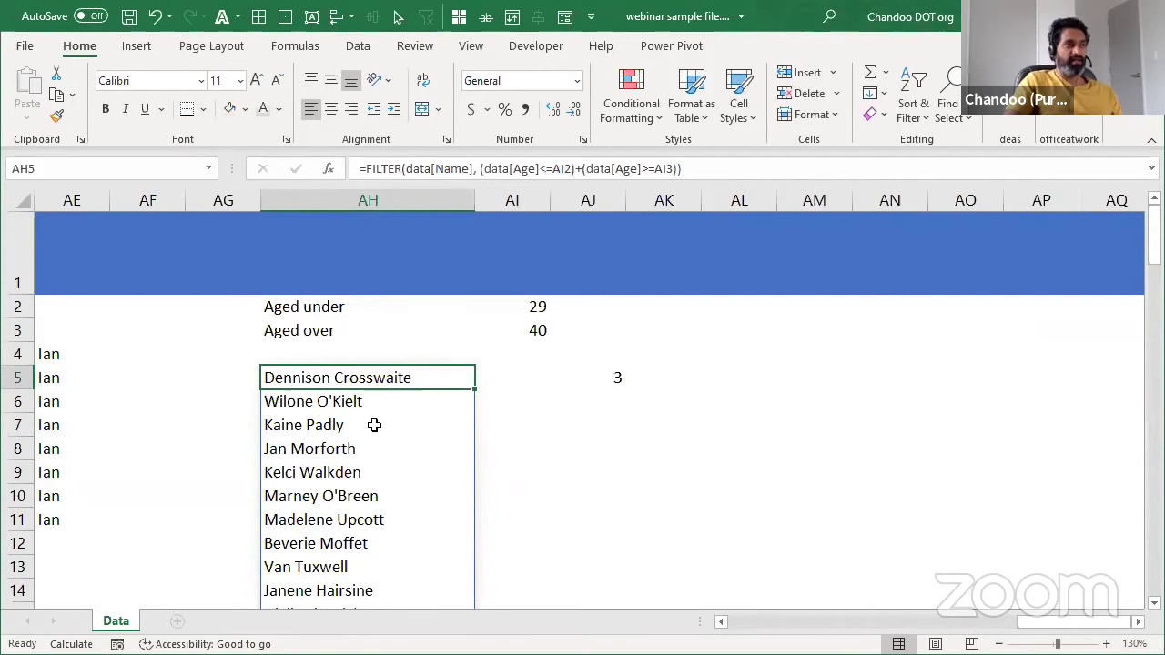
scroll(372, 433, "down", 9)
scroll(372, 433, "down", 9)
scroll(372, 436, "up", 5)
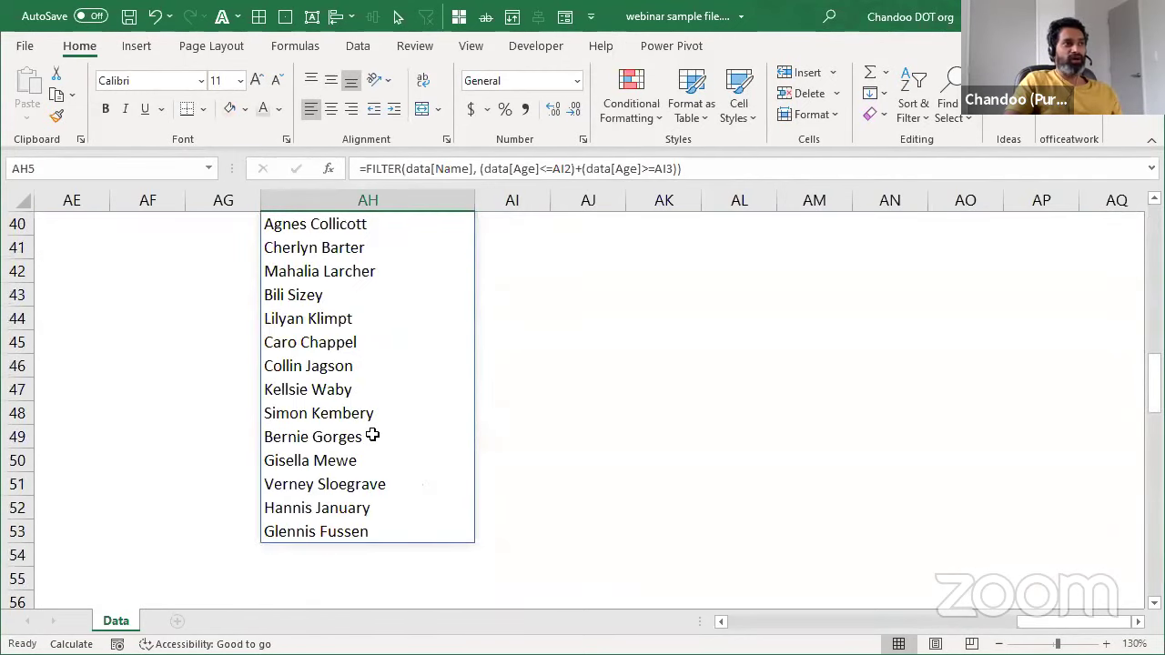
left_click(302, 553)
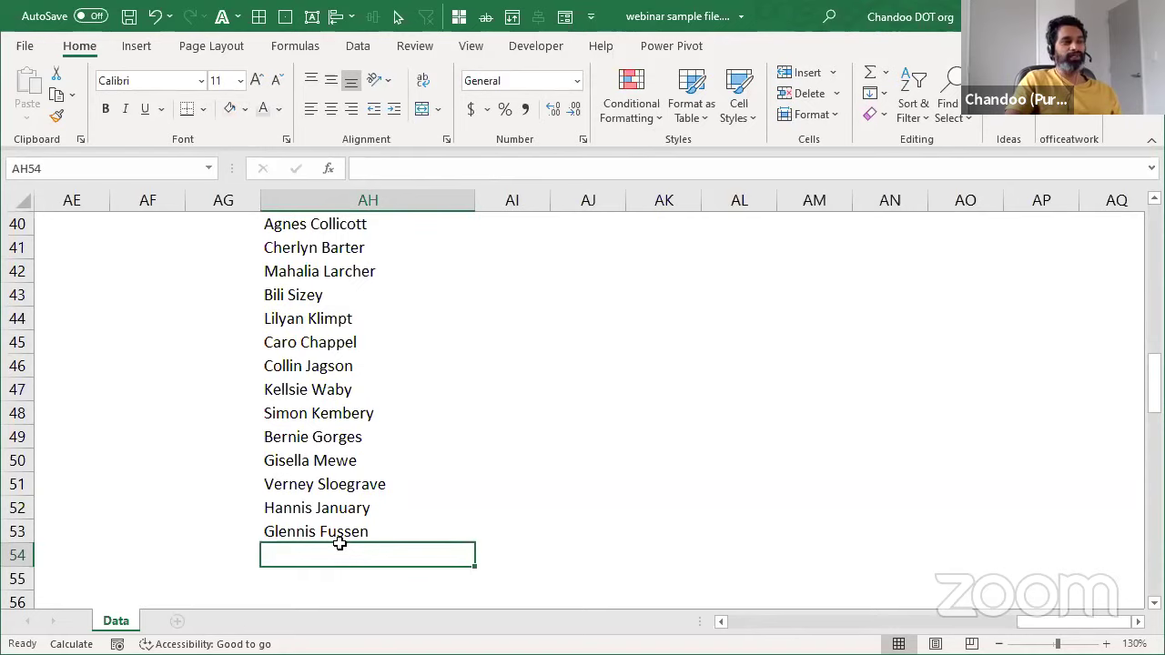
double_click(342, 543)
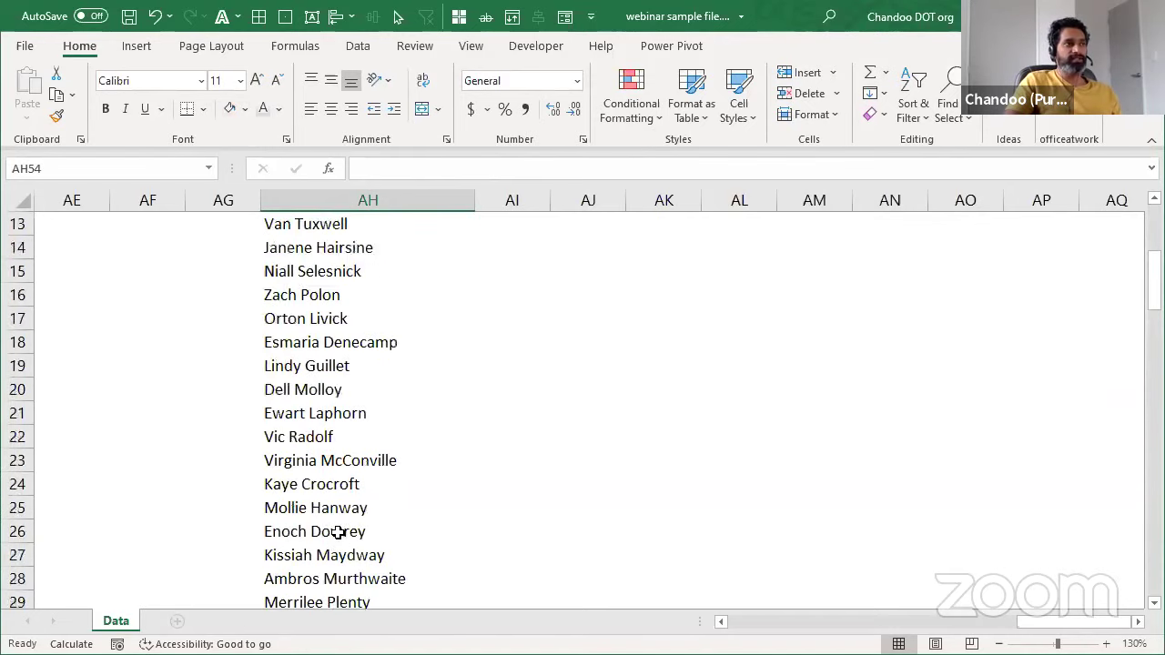
double_click(344, 386, "shift")
left_click(360, 361)
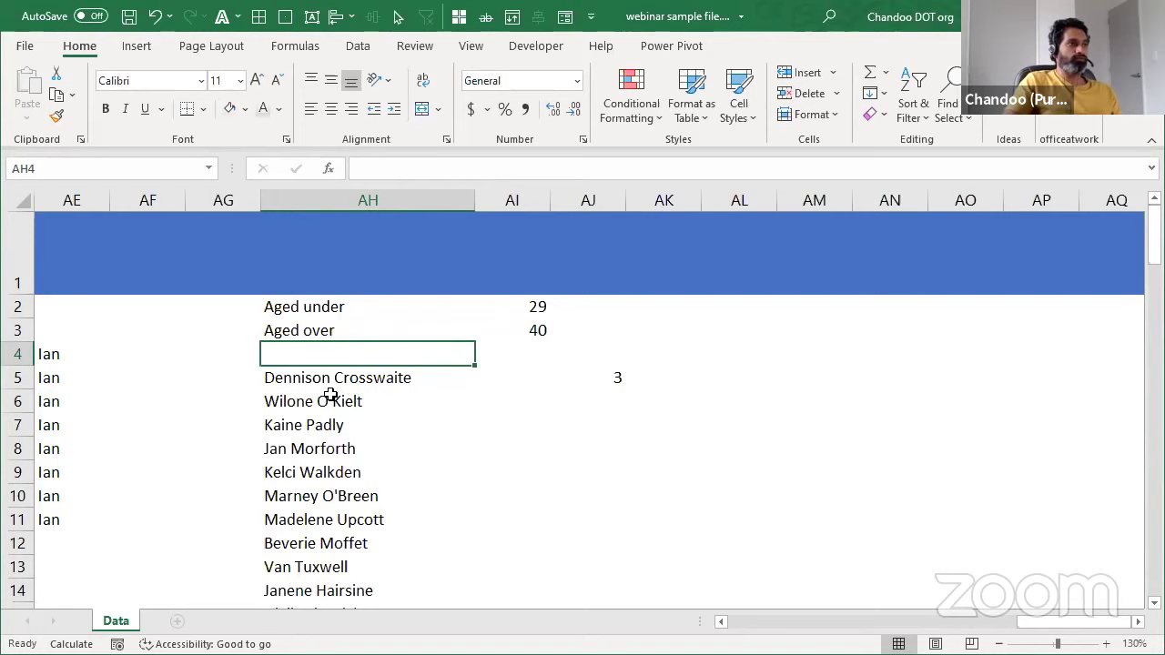
scroll(331, 395, "down", 1)
scroll(327, 399, "up", 1)
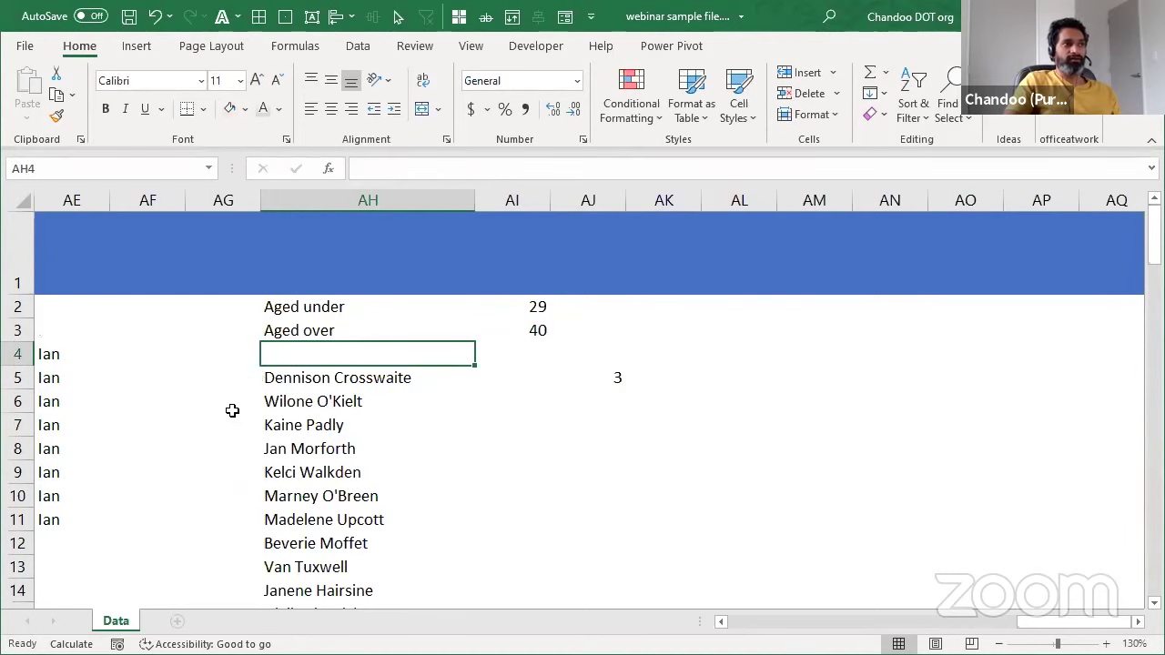
scroll(342, 397, "down", 6)
scroll(347, 416, "up", 6)
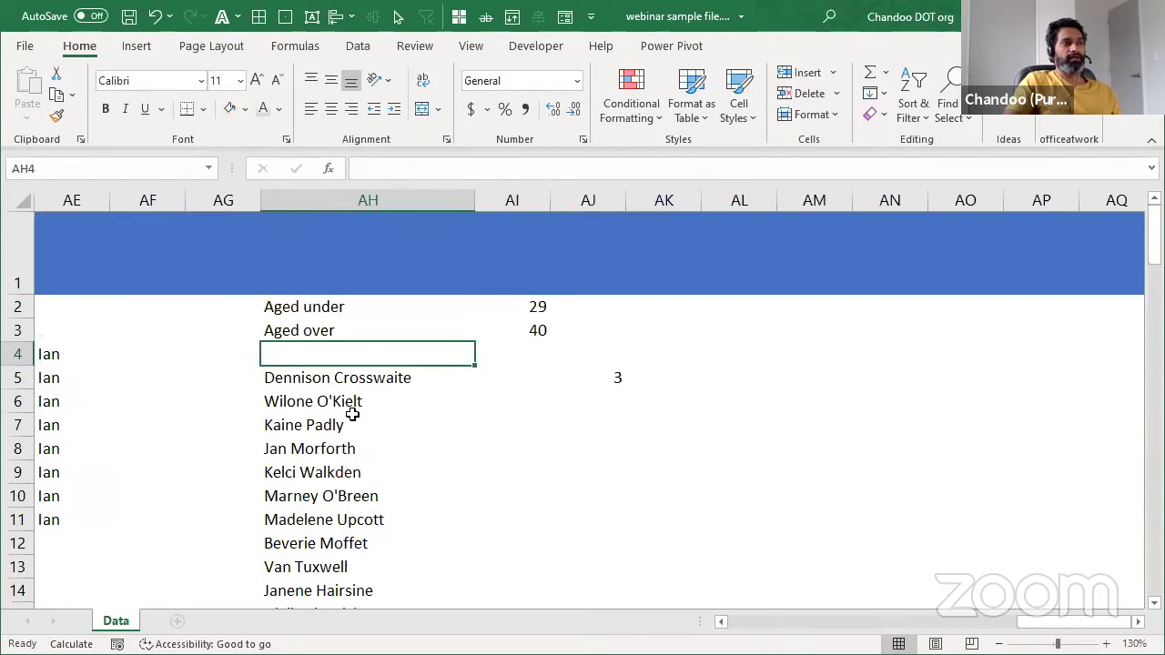
left_click(340, 377)
scroll(436, 445, "down", 3)
scroll(433, 447, "down", 17)
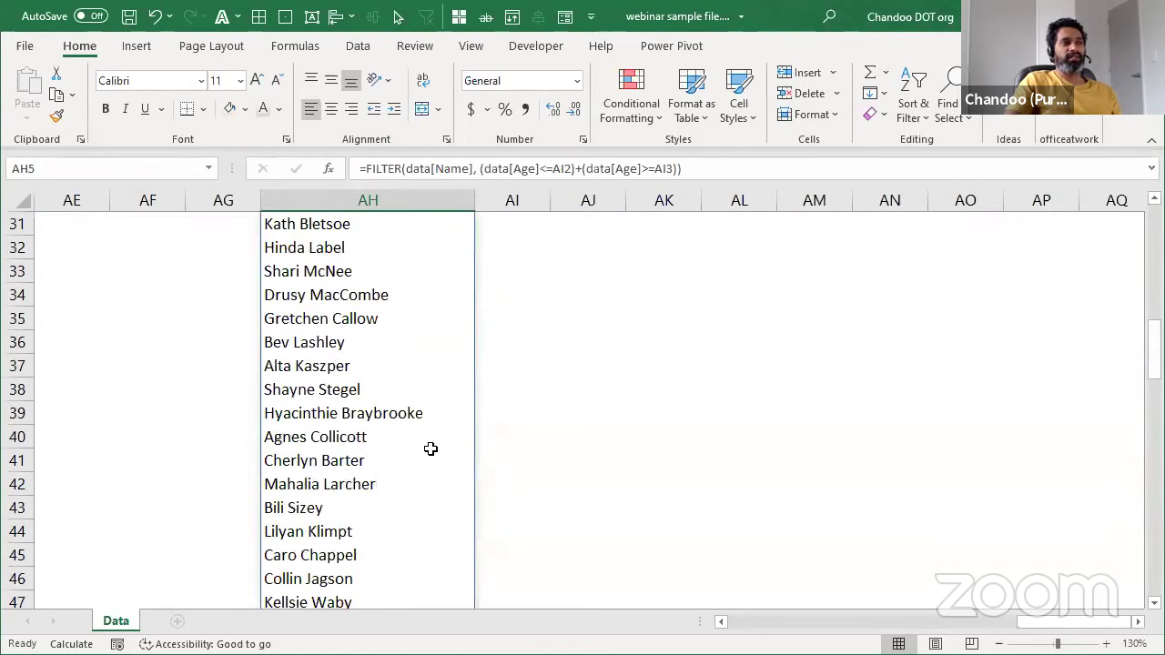
scroll(421, 447, "up", 5)
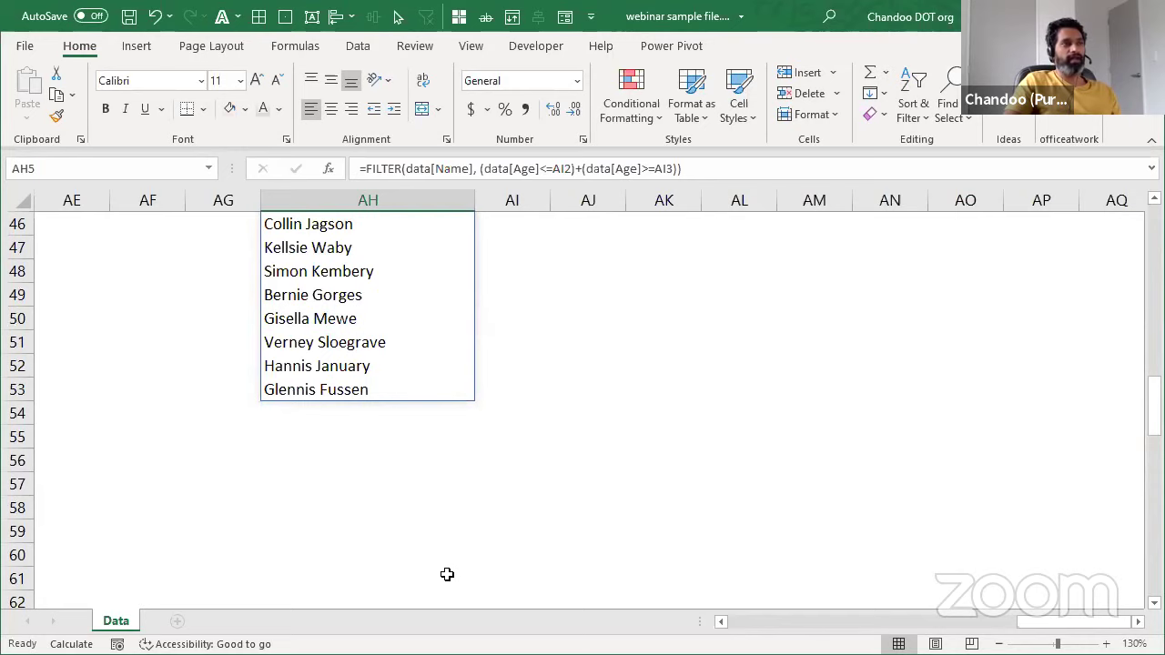
scroll(460, 576, "up", 15)
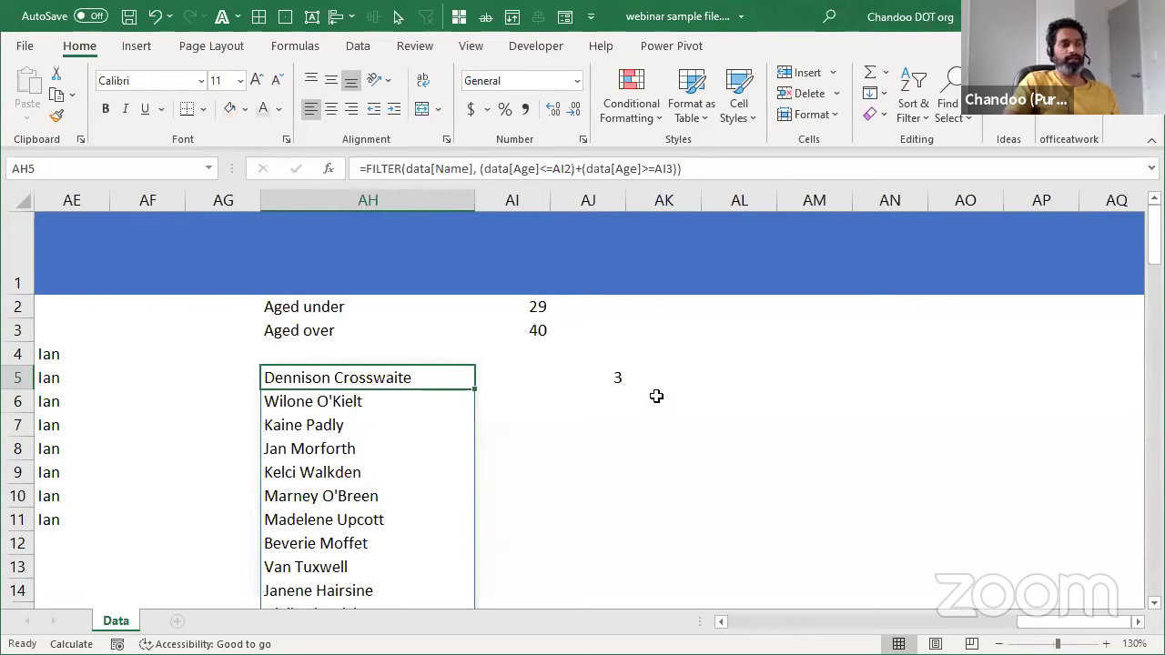
left_click(809, 370)
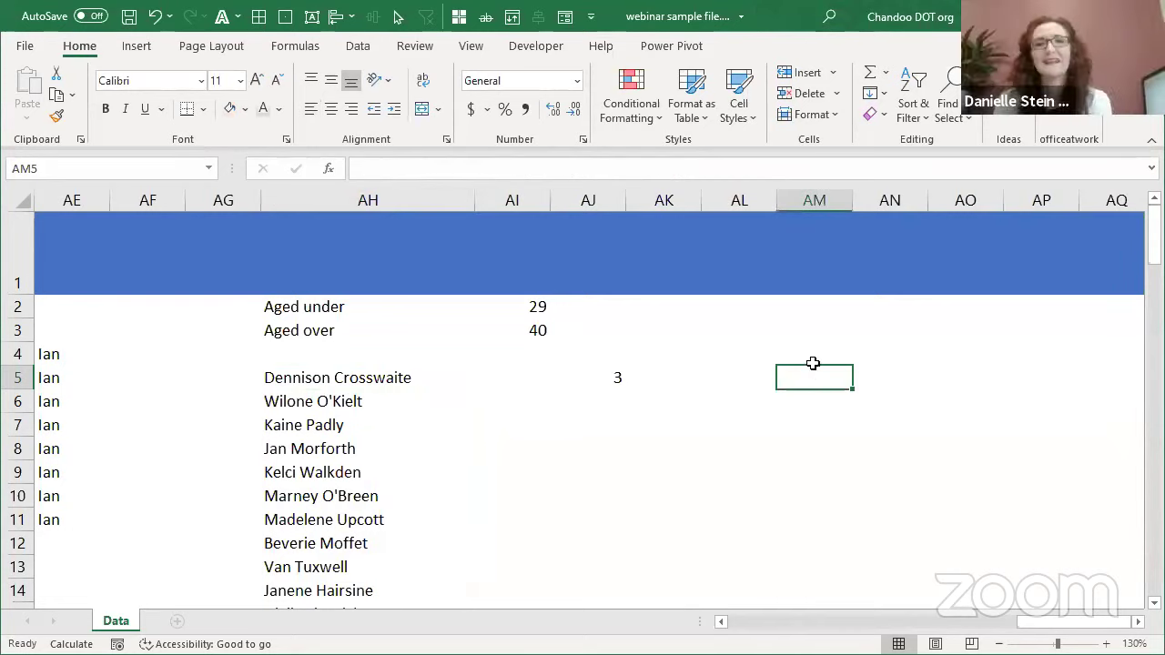
left_click(741, 368)
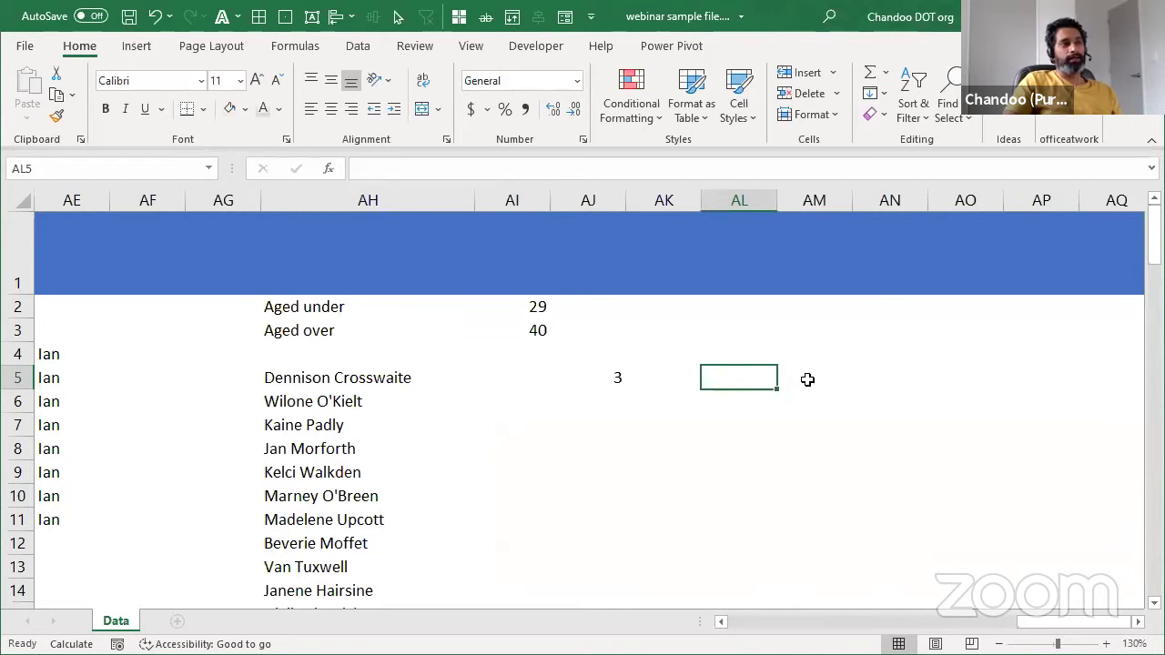
left_click(835, 372)
left_click(879, 370)
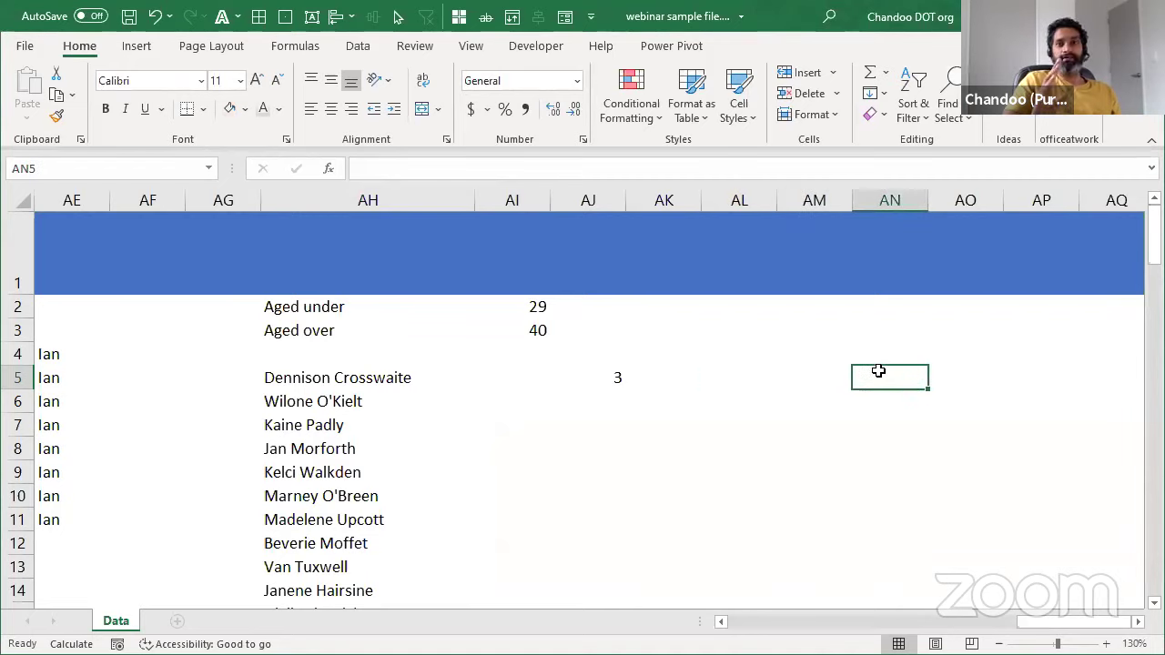
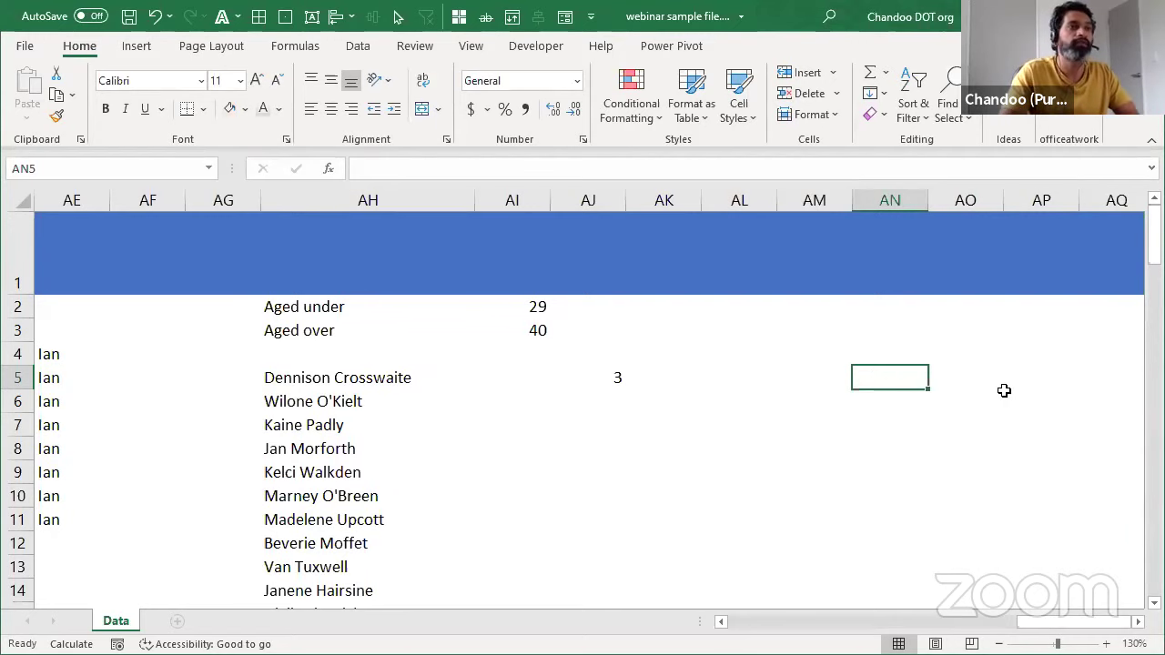
Step: Type the heading 'Unique' in cell AN3
left_click(1138, 622)
left_click(1138, 623)
left_click(1137, 622)
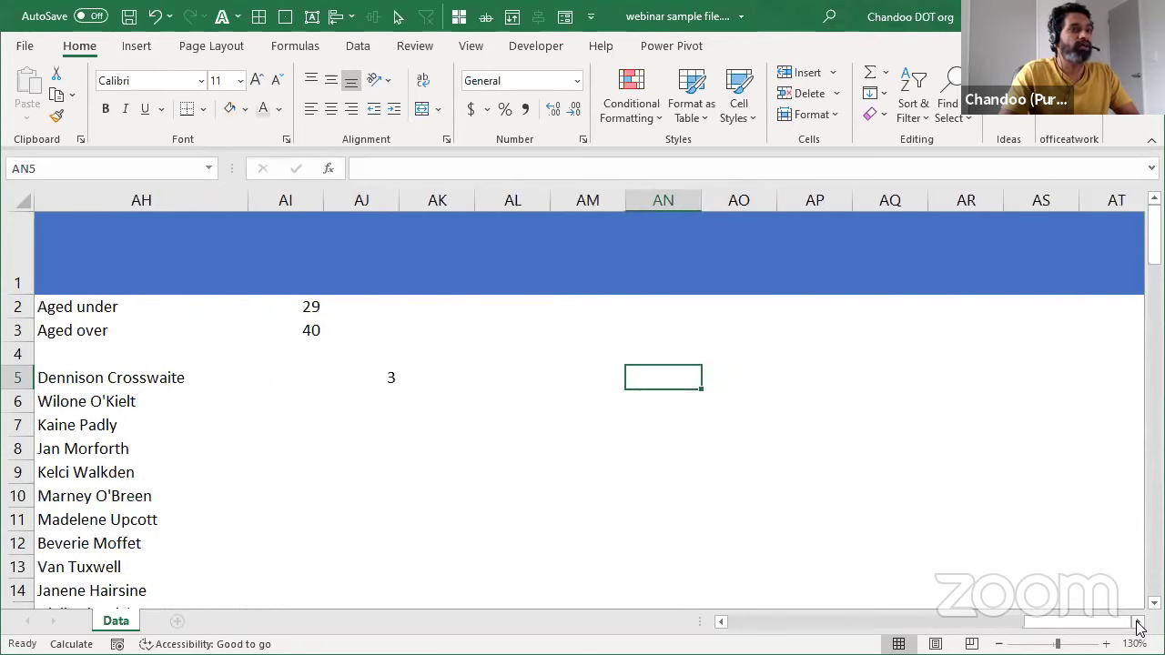
left_click(650, 348)
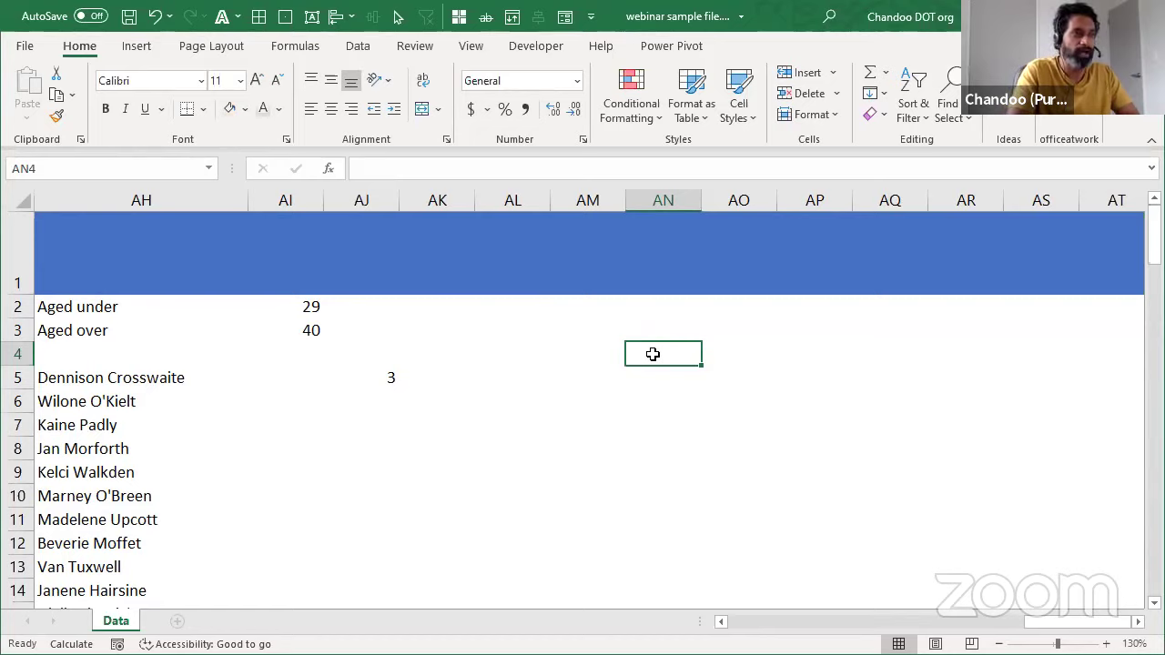
key("Up")
type("Uni")
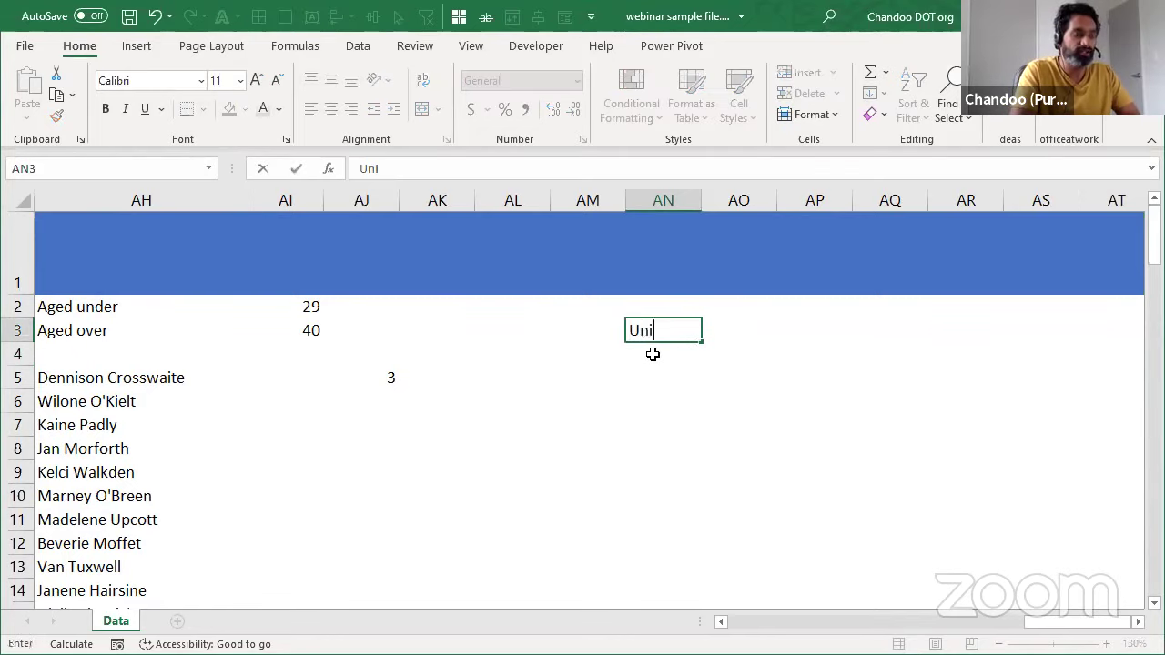
type("que")
key("Return")
key("Return")
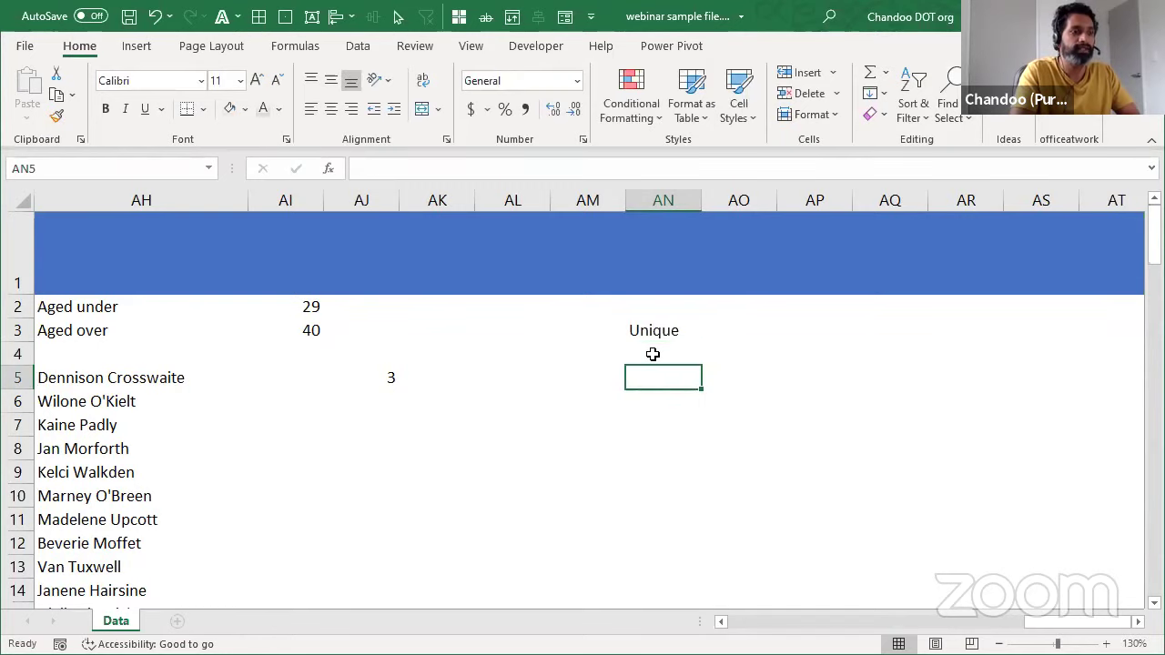
Step: Enter =UNIQUE(data[Department]) in AN5 and widen column AN to fit Procurement
type("=")
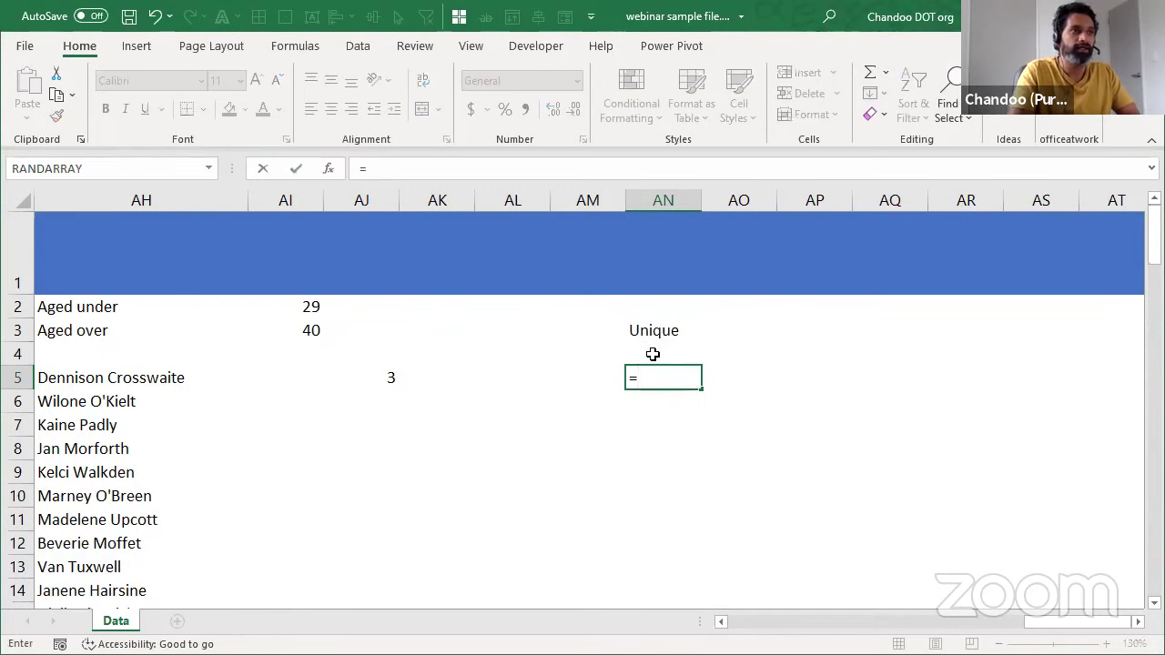
type("UNIQUE(")
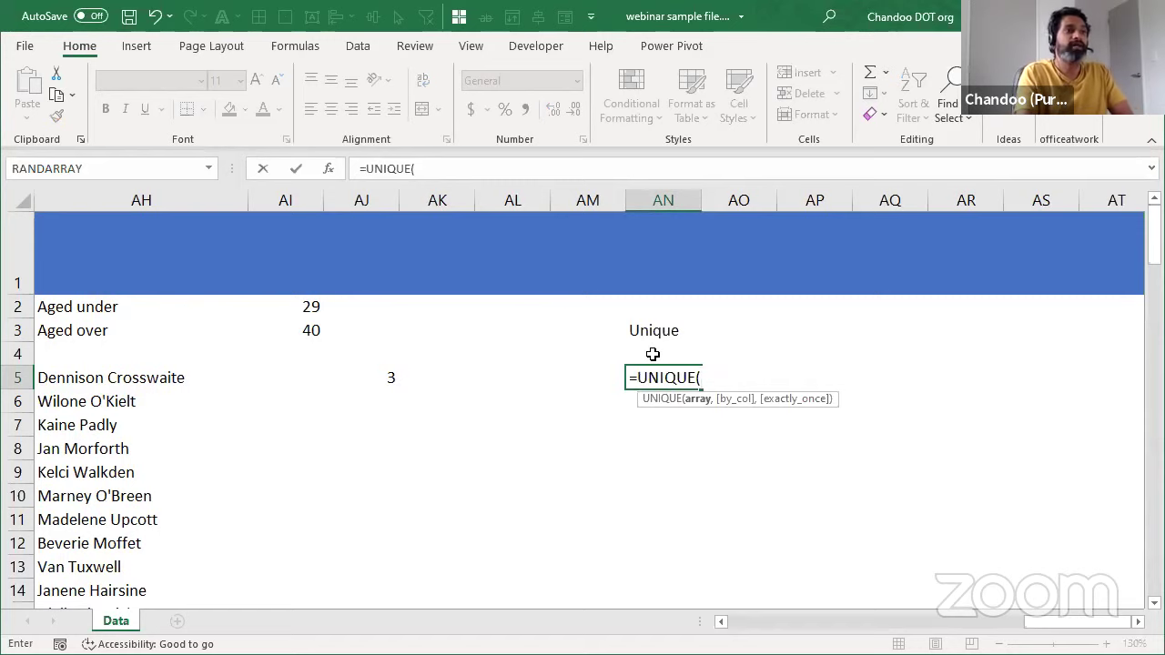
scroll(855, 449, "down", 1)
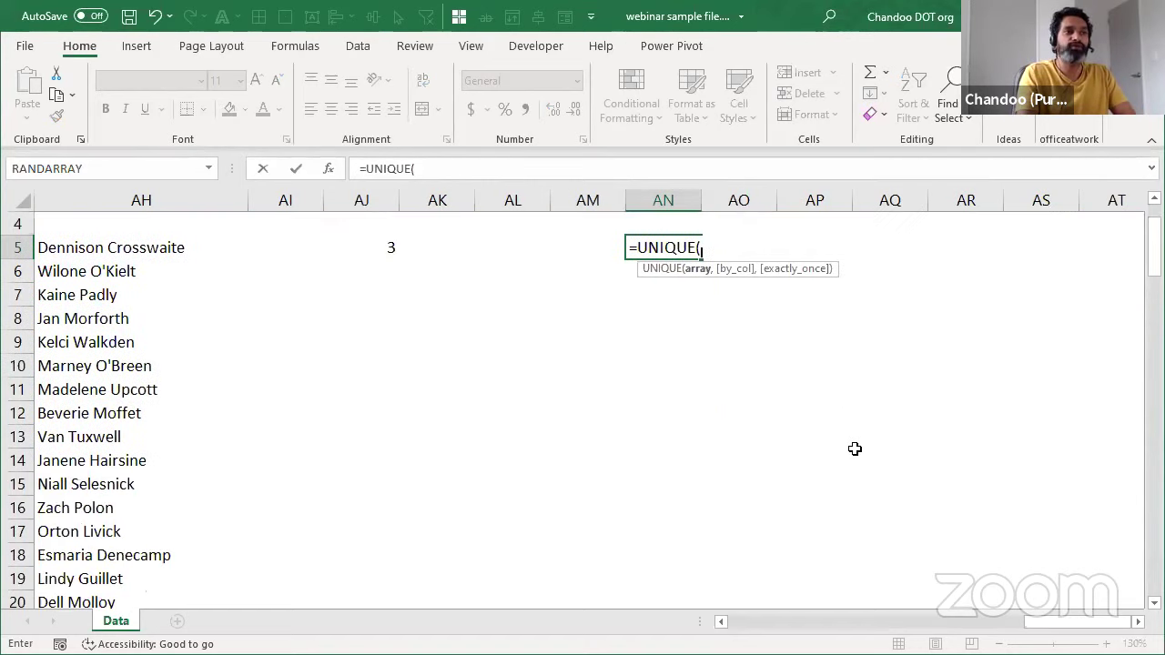
scroll(855, 449, "up", 1)
type("d")
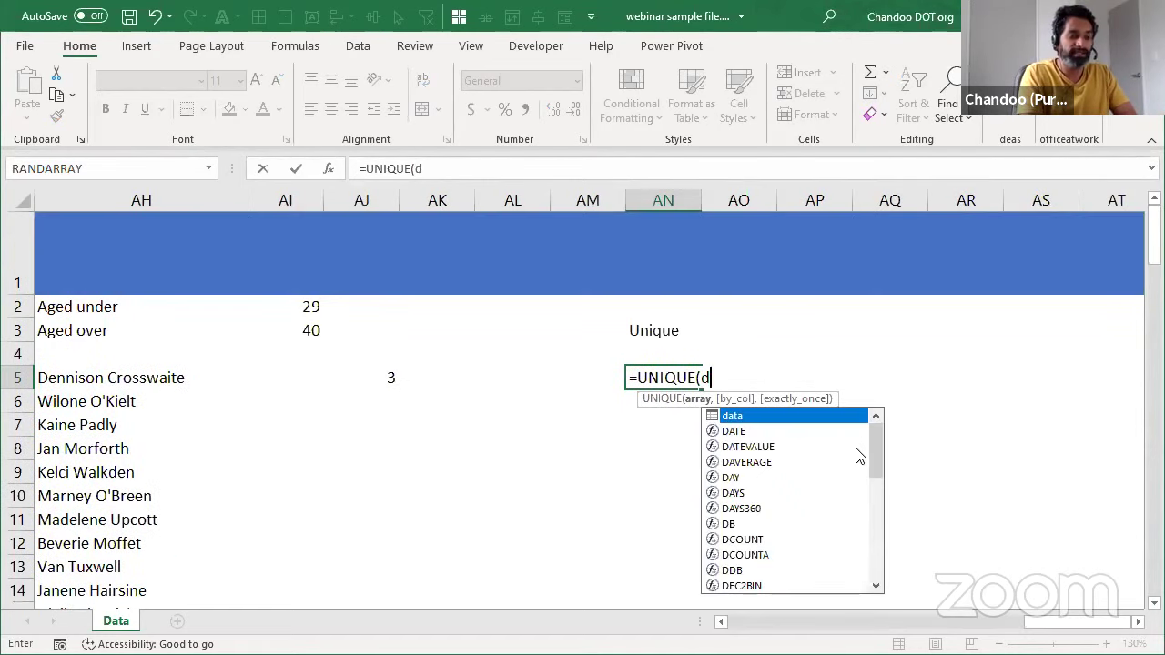
type("ata[Department]")
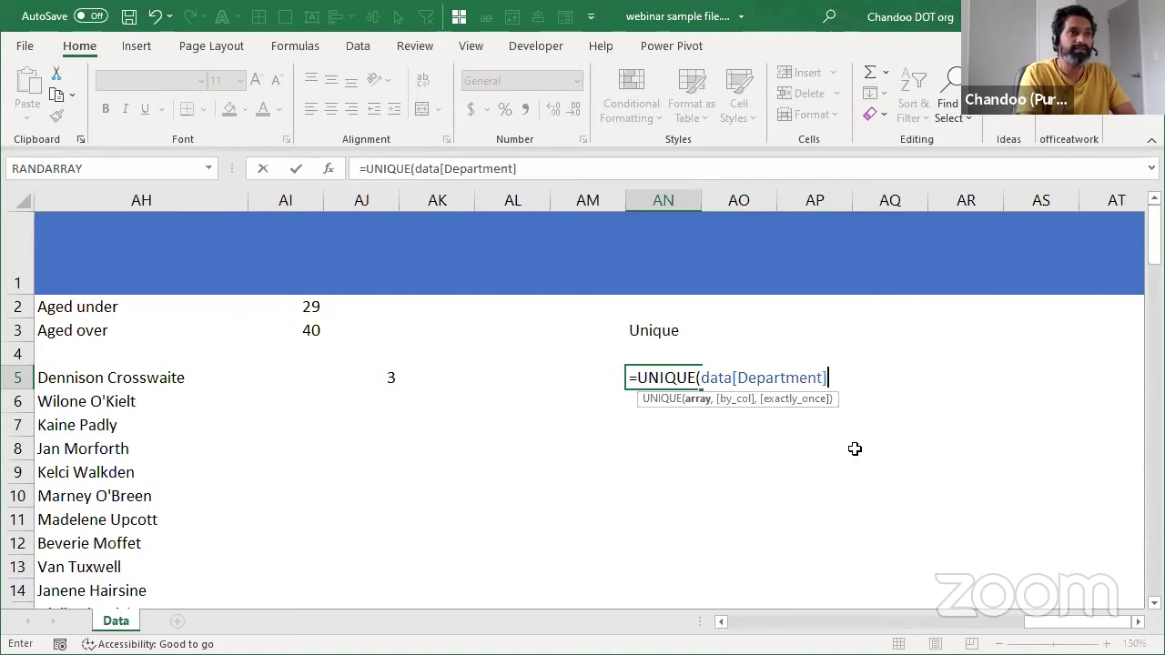
key("Return")
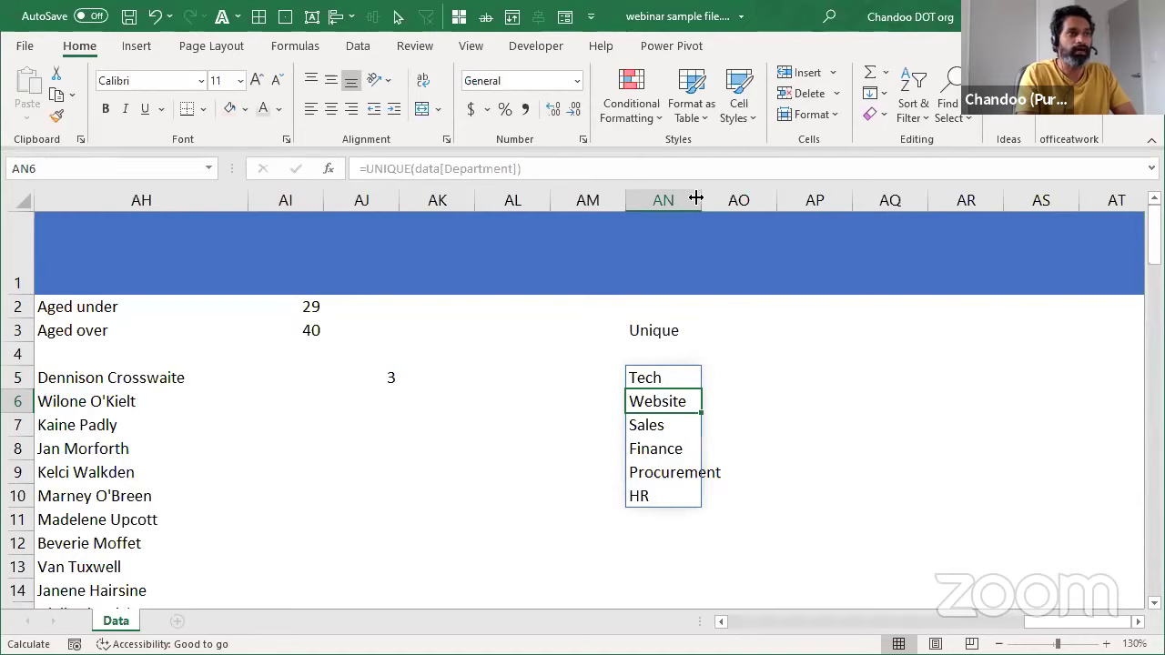
left_click_drag(695, 198, 740, 198)
left_click(661, 379)
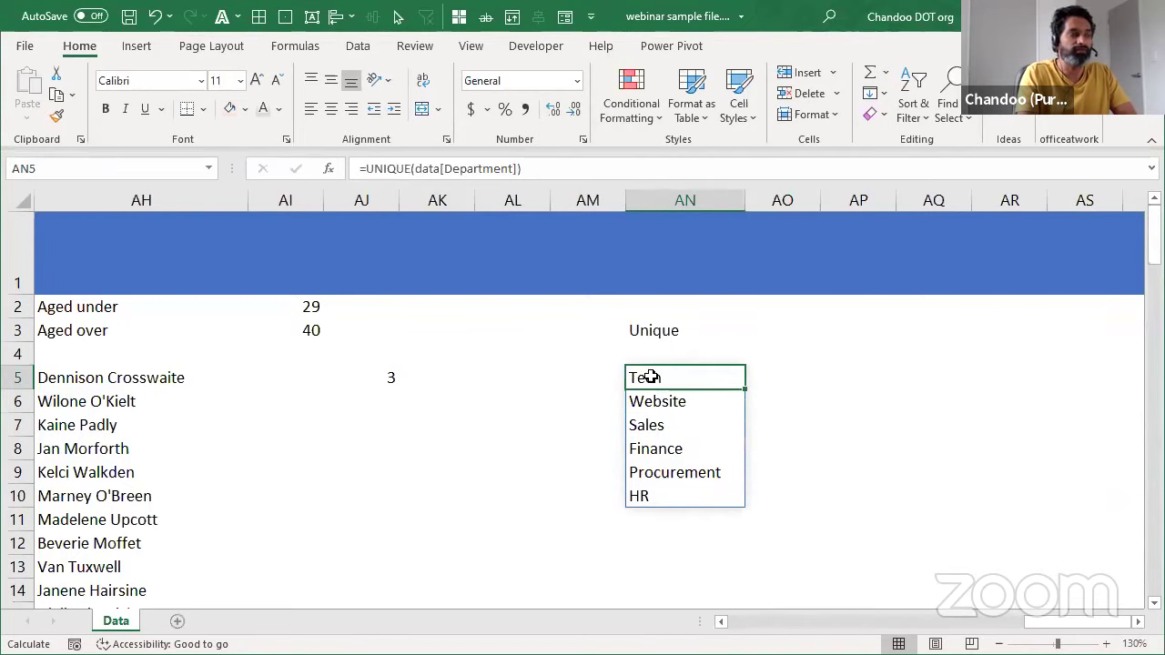
left_click_drag(657, 399, 677, 491)
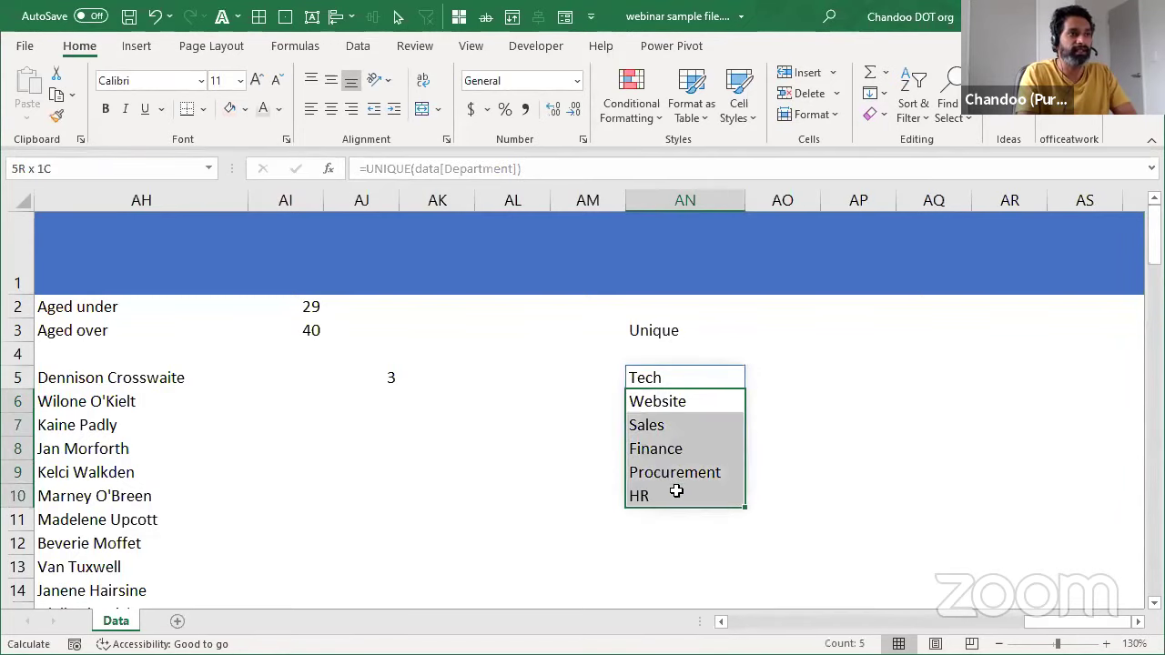
key("ctrl+v")
left_click(831, 374)
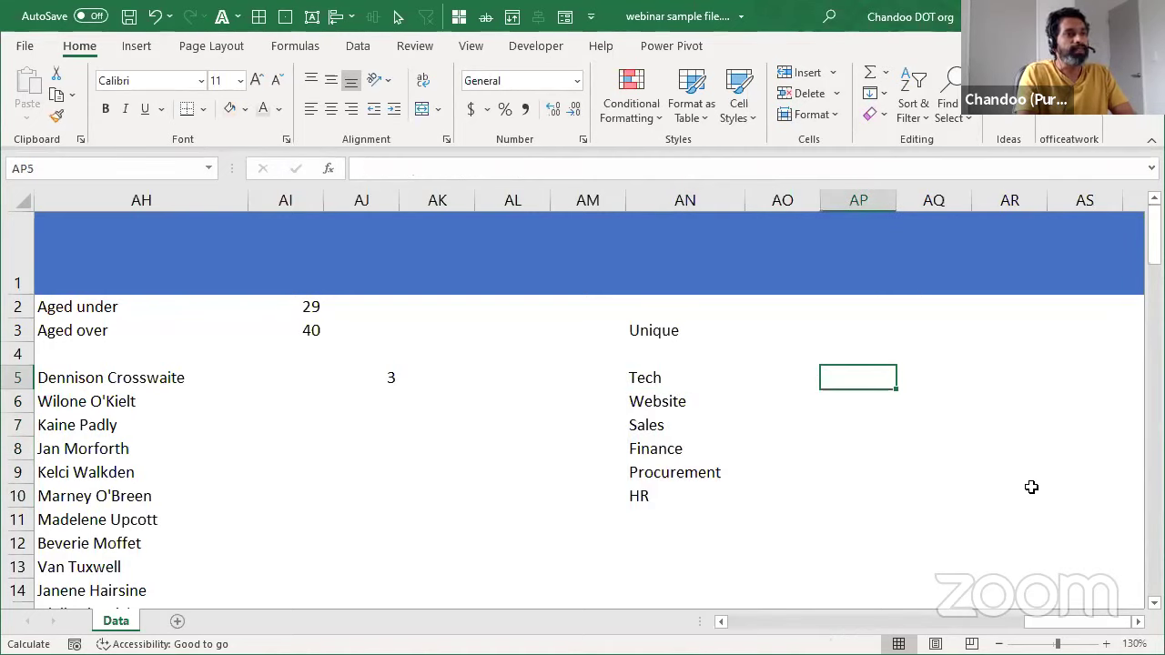
Step: Enter =data[Department] in AP5 to spill every department entry, duplicates included
left_click(684, 495)
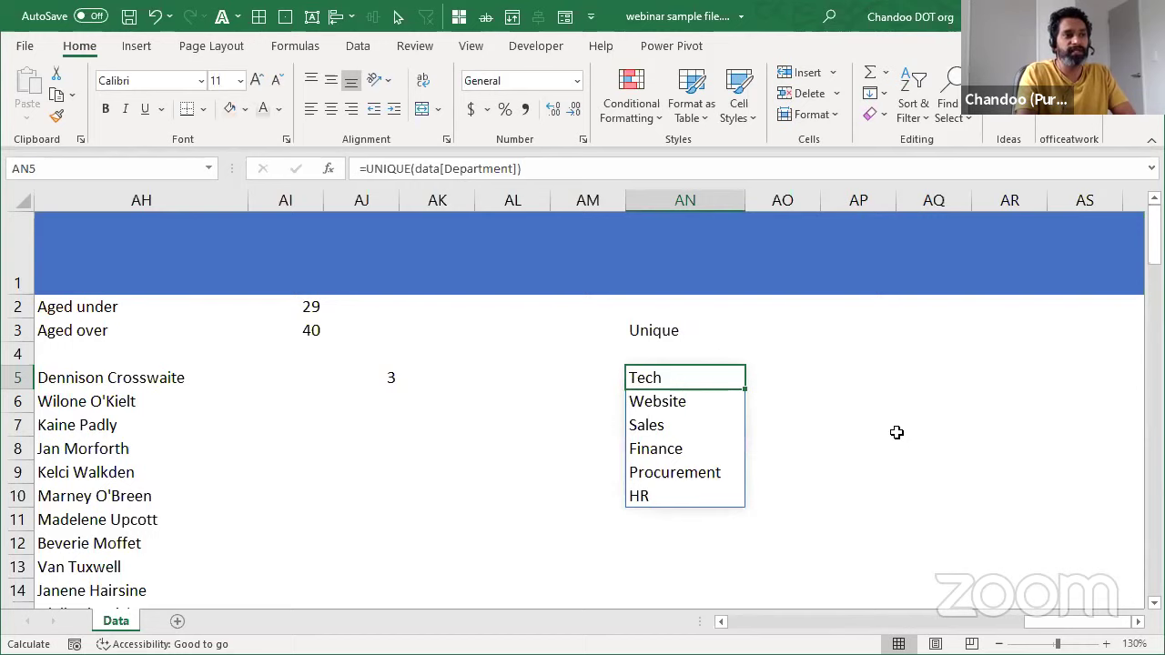
left_click(858, 376)
type("=")
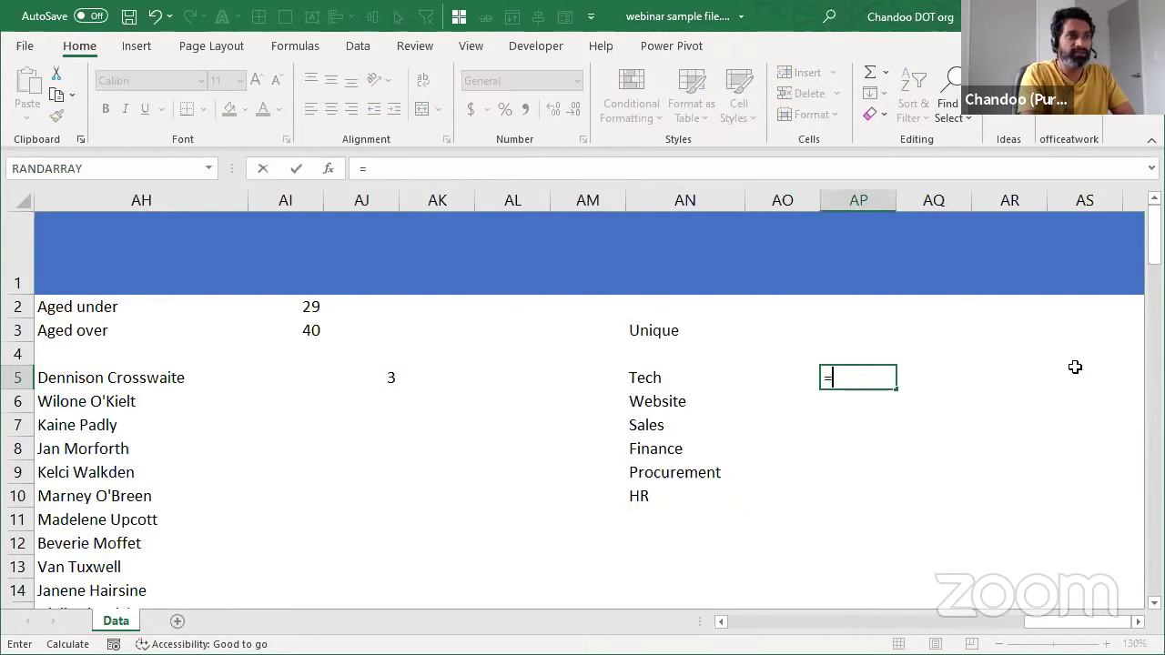
type("data[Department]")
key("Return")
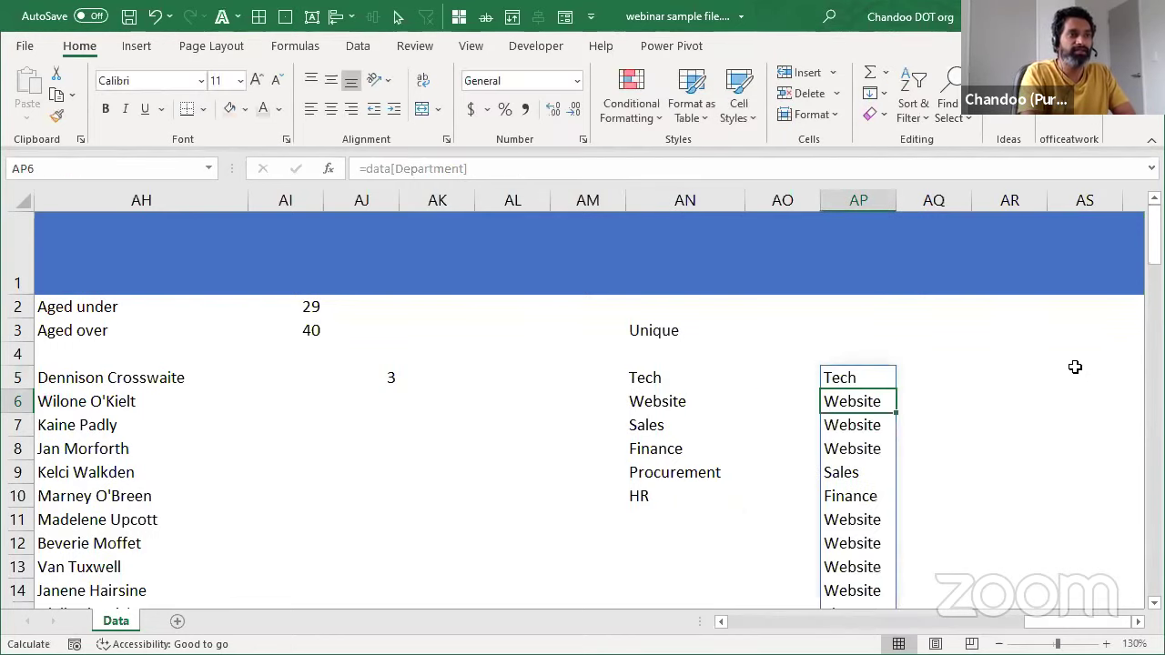
scroll(908, 447, "down", 12)
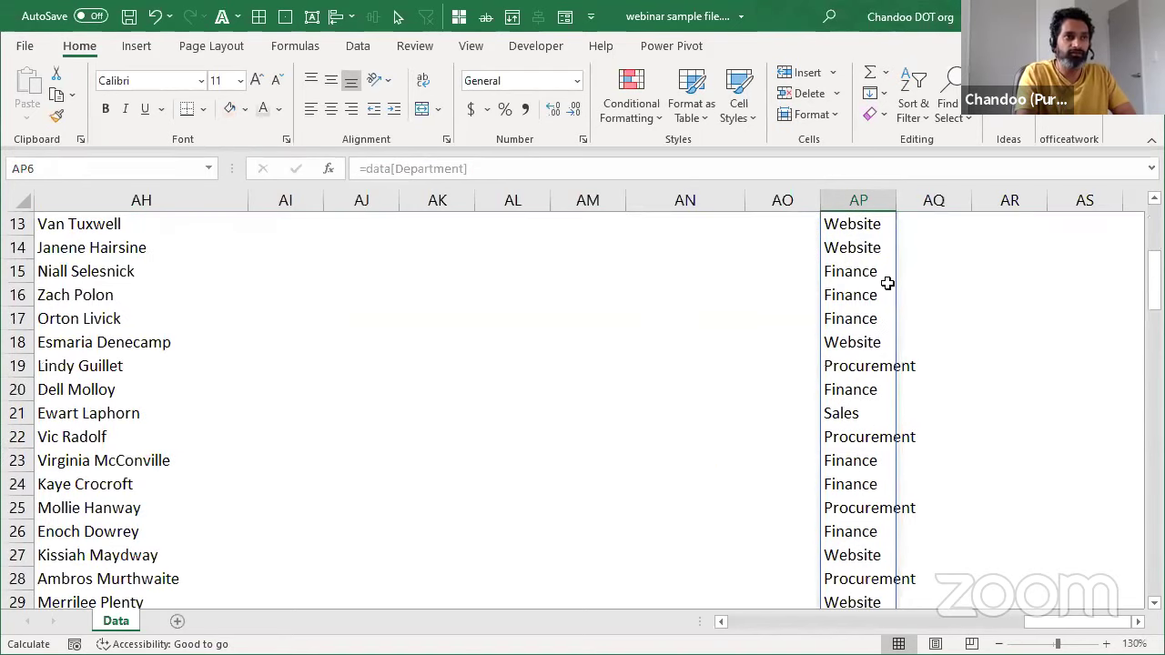
scroll(882, 460, "down", 11)
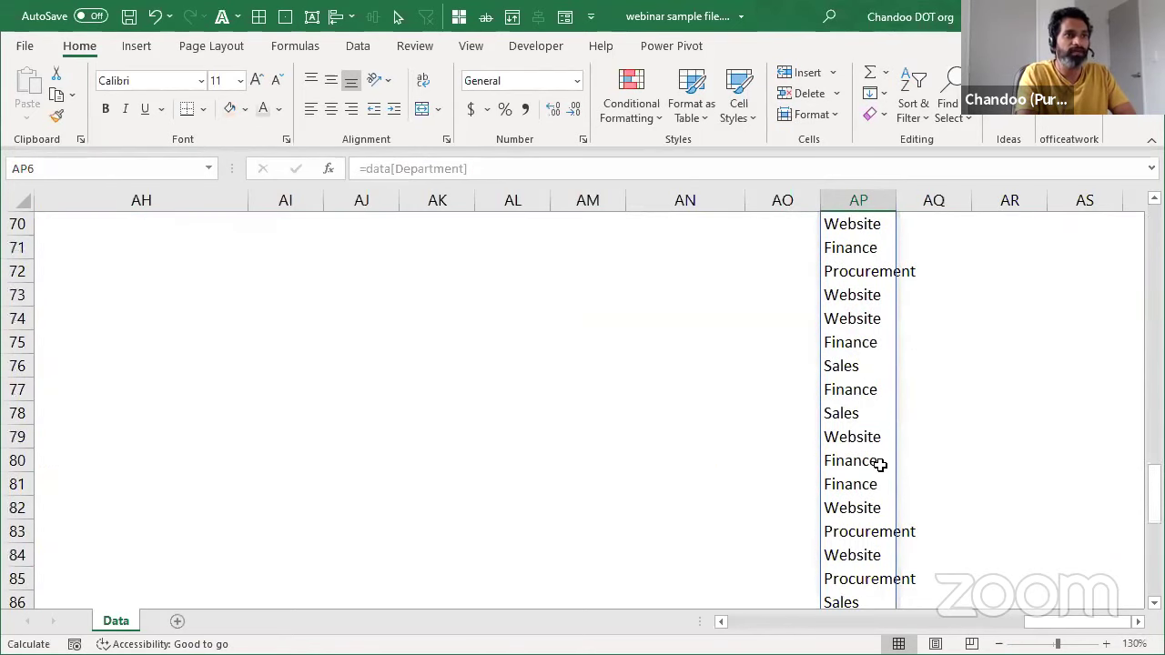
scroll(882, 464, "down", 10)
scroll(883, 471, "up", 20)
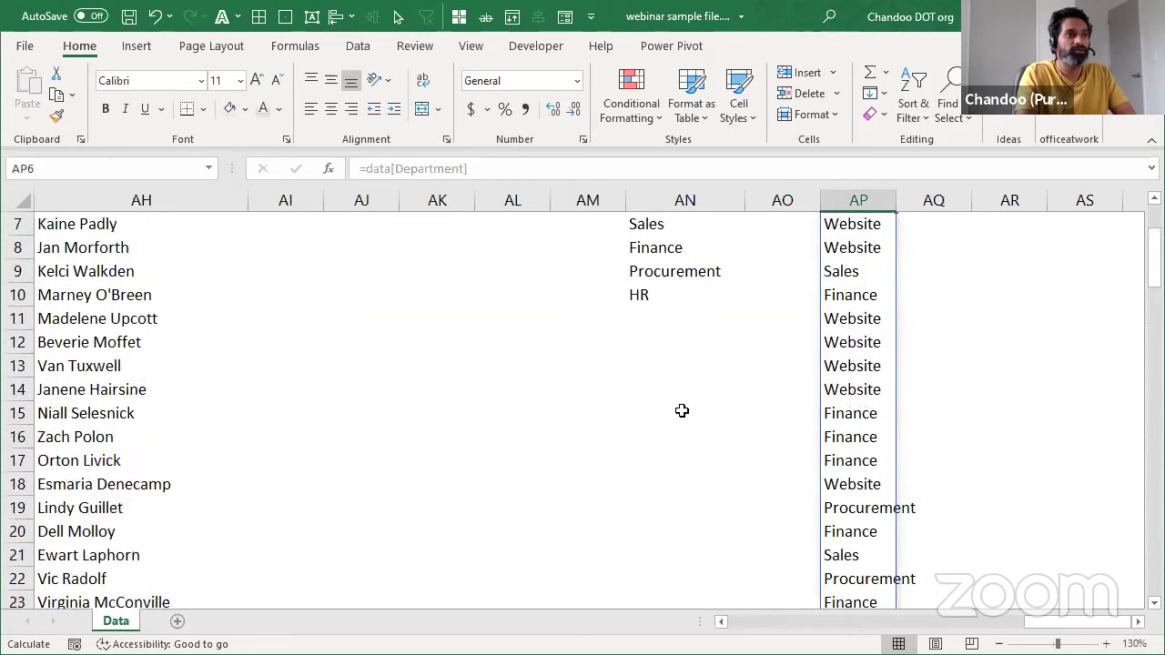
scroll(682, 410, "up", 2)
left_click(645, 377)
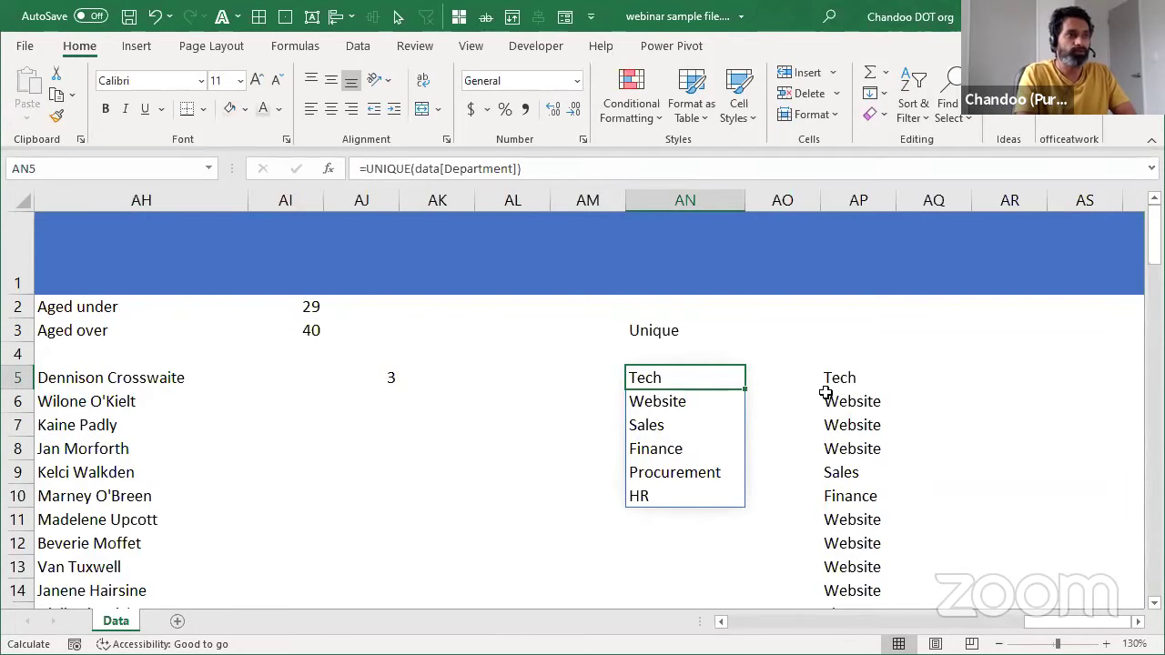
Step: Preview the by_col and exactly_once options of AN5's UNIQUE formula, leaving it unchanged
key("F2")
key("BackSpace")
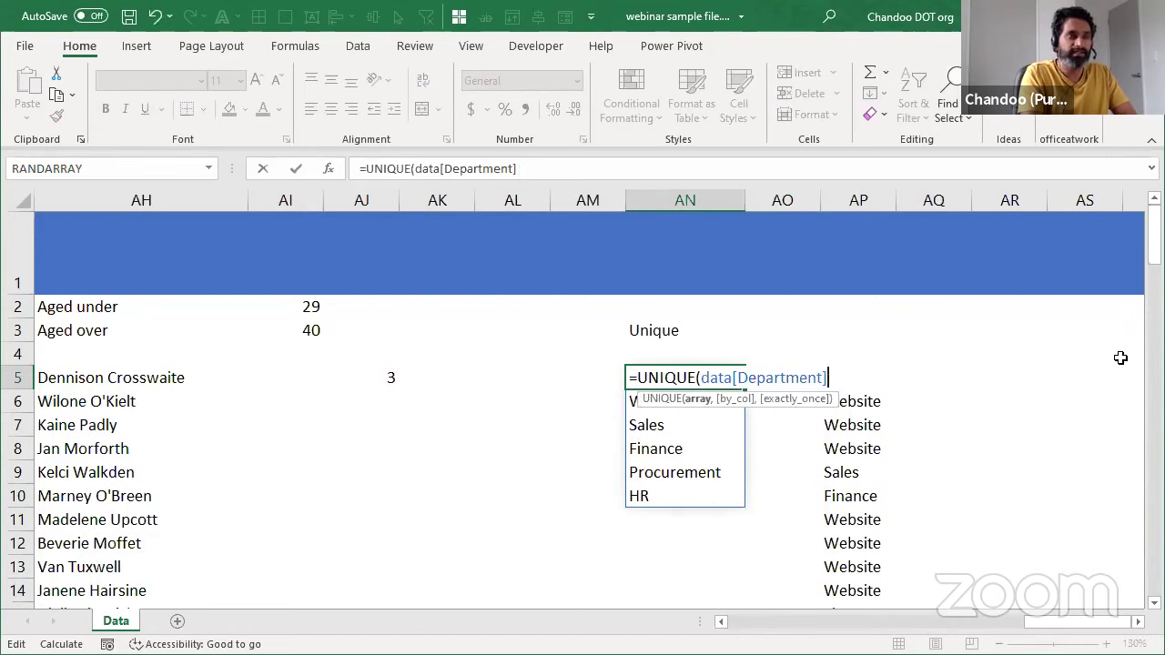
type(",")
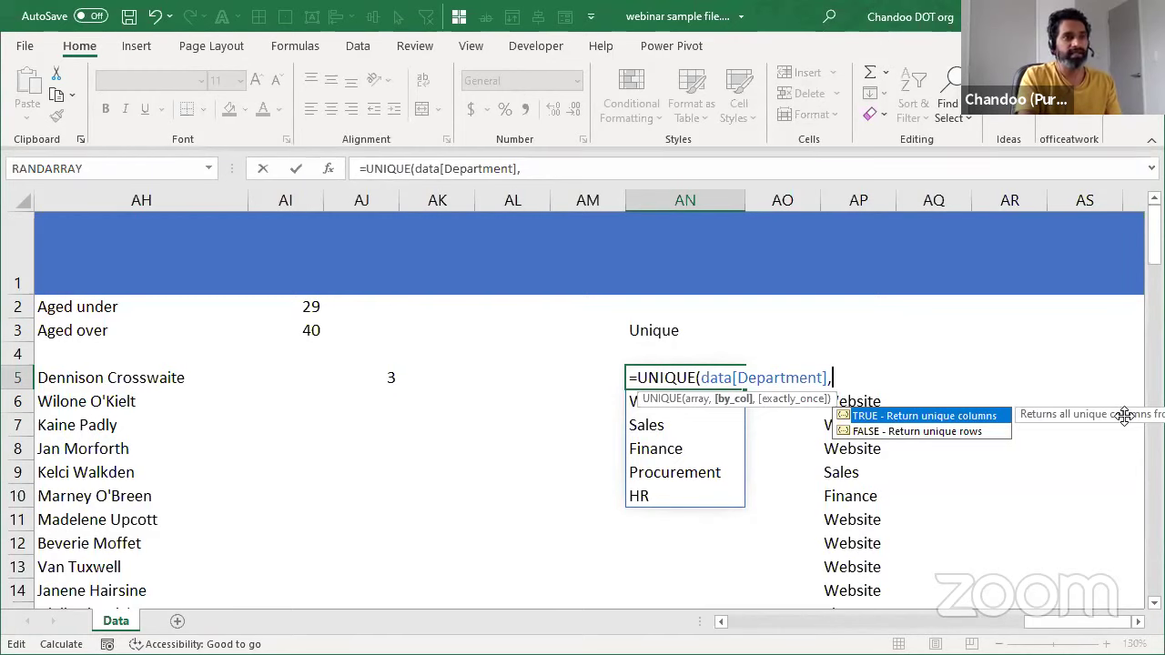
type(",")
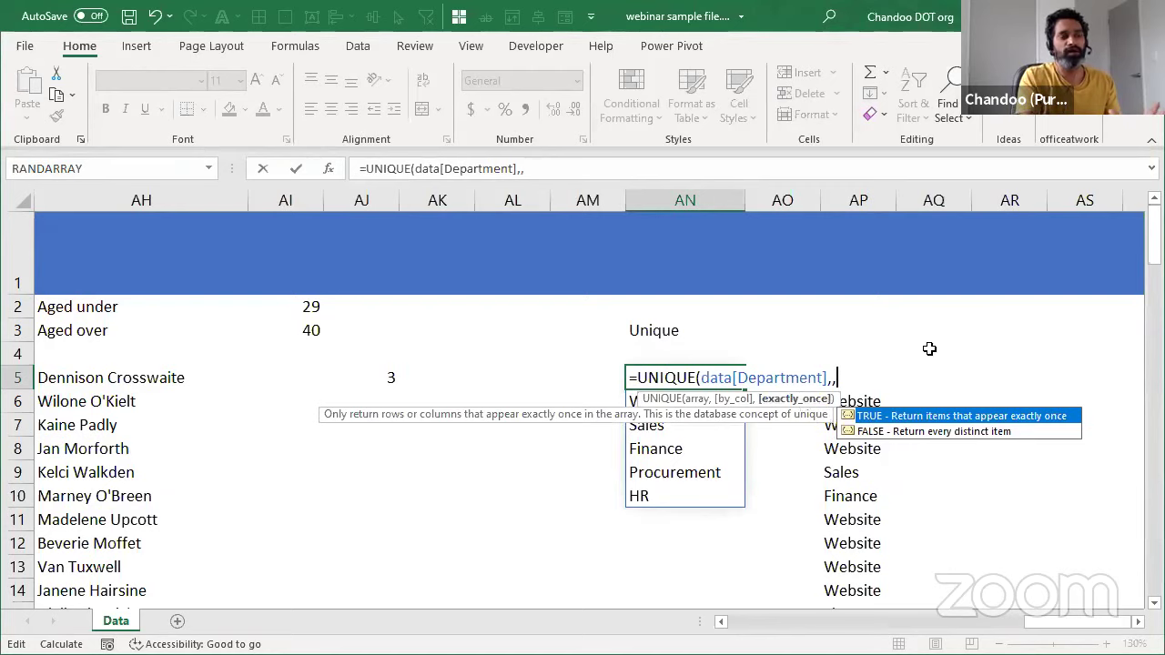
key("Escape")
key("ctrl+Return")
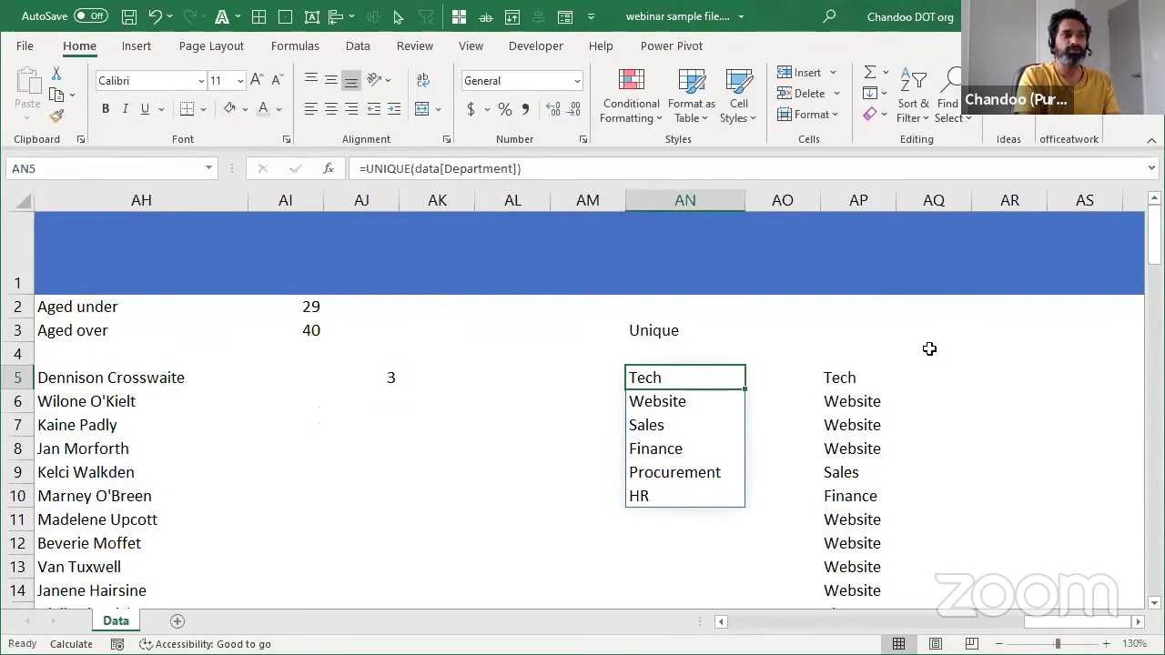
Step: Clear the =data[Department] list from AP5
key("Right")
key("Right")
key("Delete")
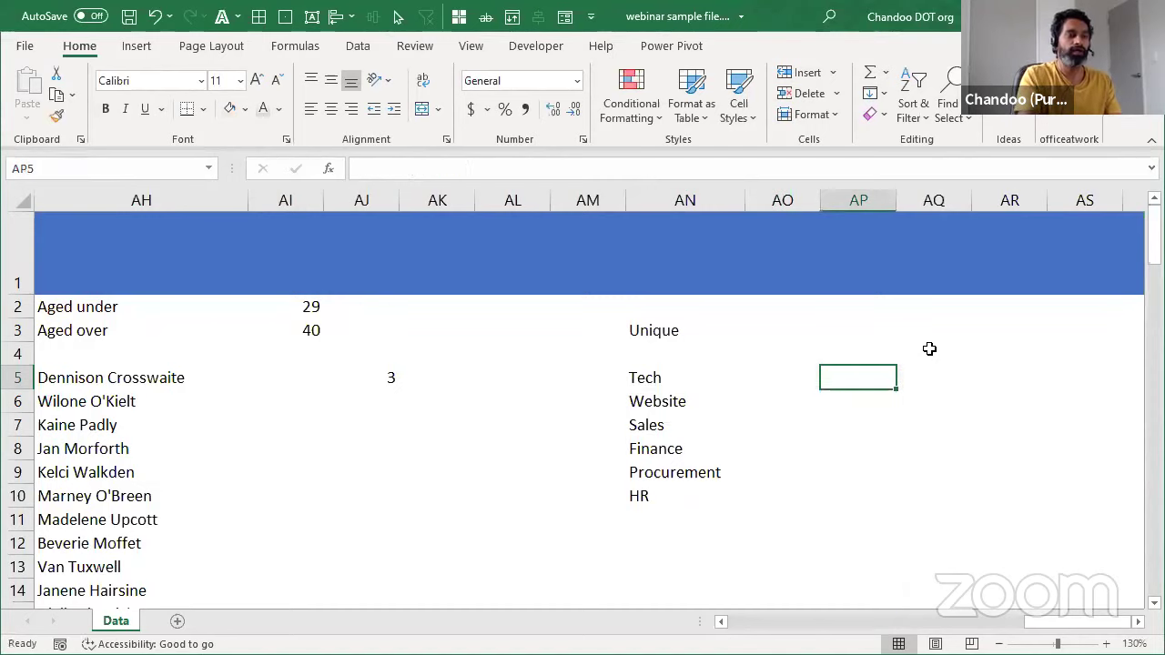
key("Up")
Step: Scroll across the Data sheet to columns AJ–AW, showing the Unique list beside empty column AQ
key("Right")
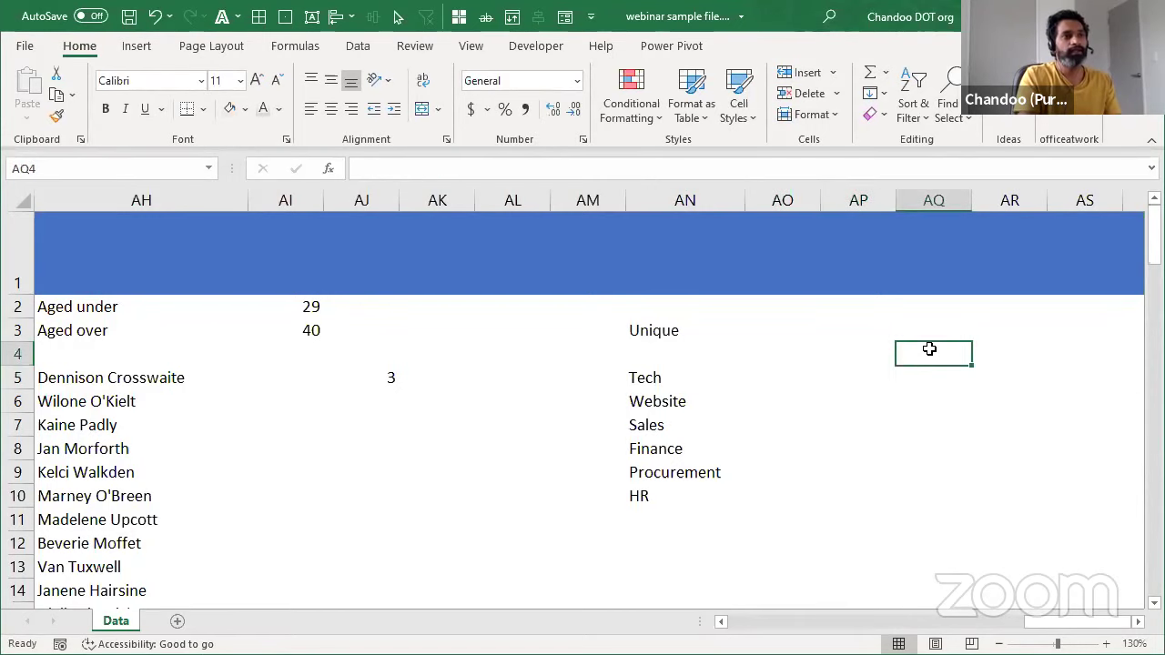
left_click(754, 629)
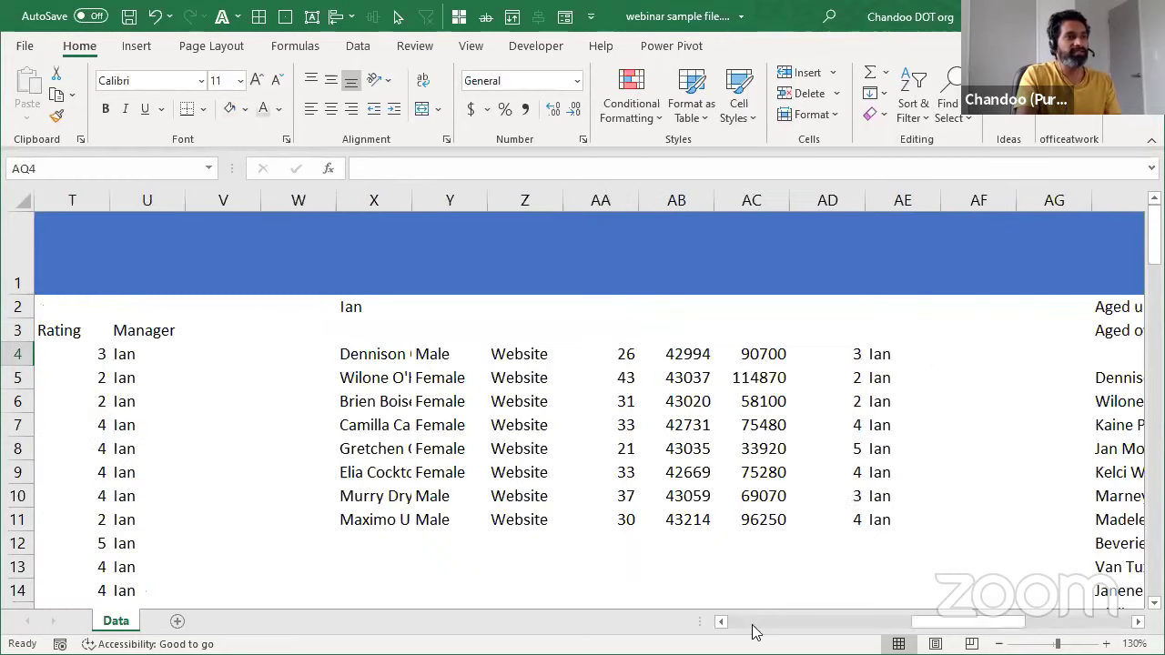
left_click(754, 630)
left_click(755, 629)
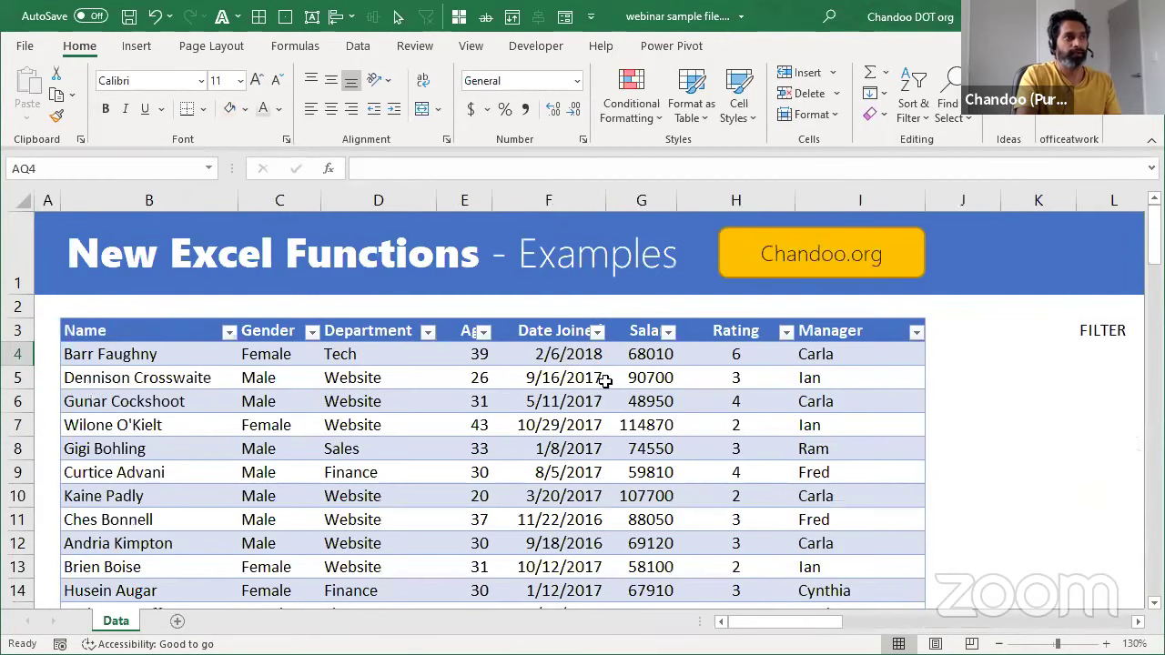
key("ctrl+Left")
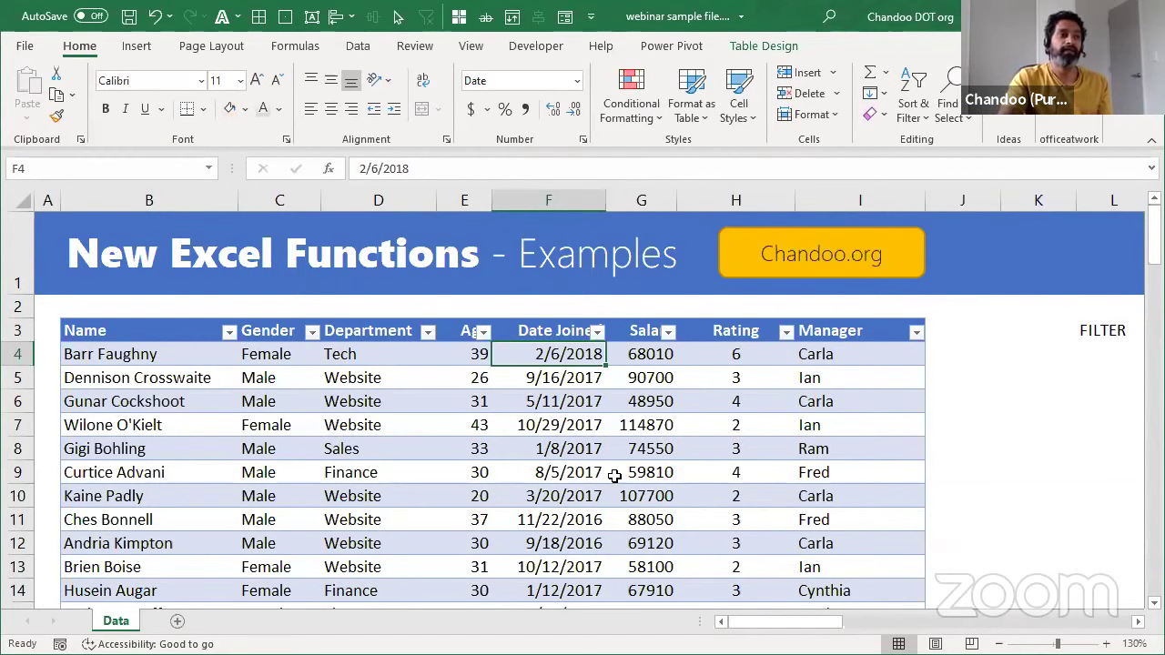
left_click_drag(803, 631, 1118, 628)
scroll(583, 401, "right", 3)
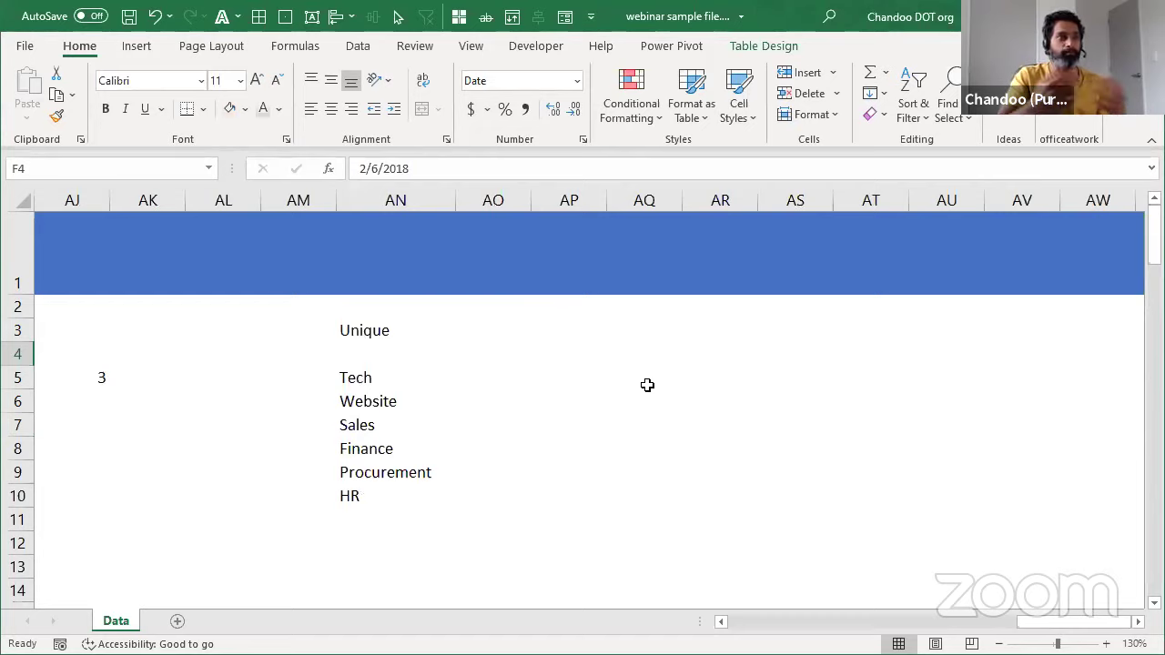
Step: Type the heading 'Unique joining dates' in AQ3
left_click(644, 354)
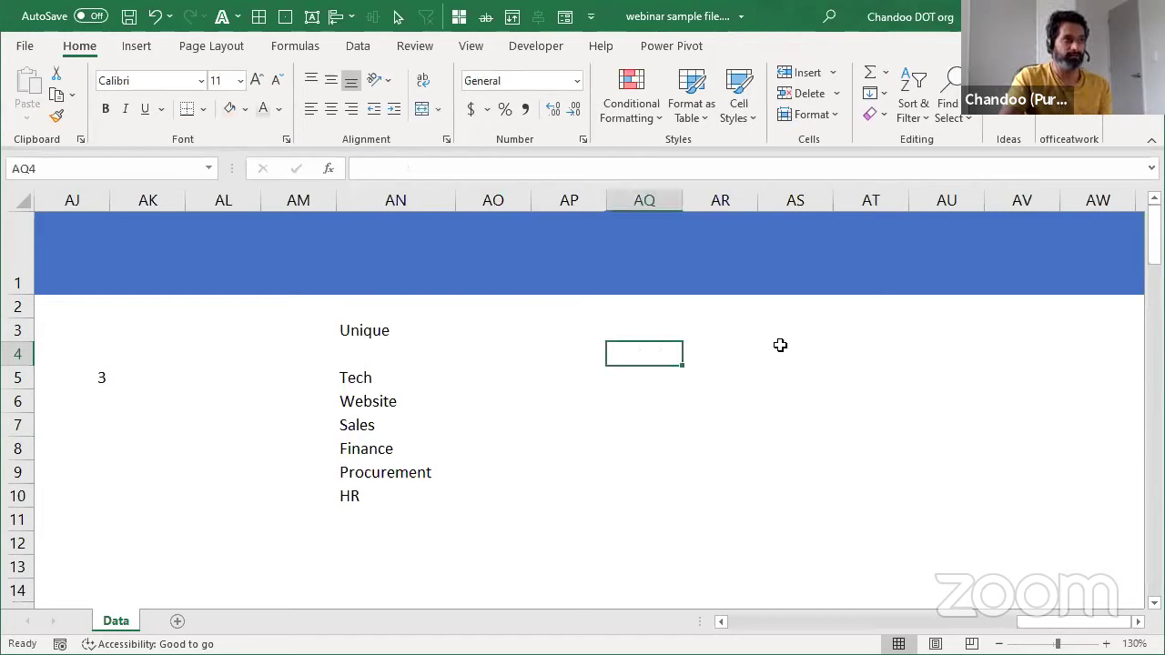
left_click(645, 336)
type("Un")
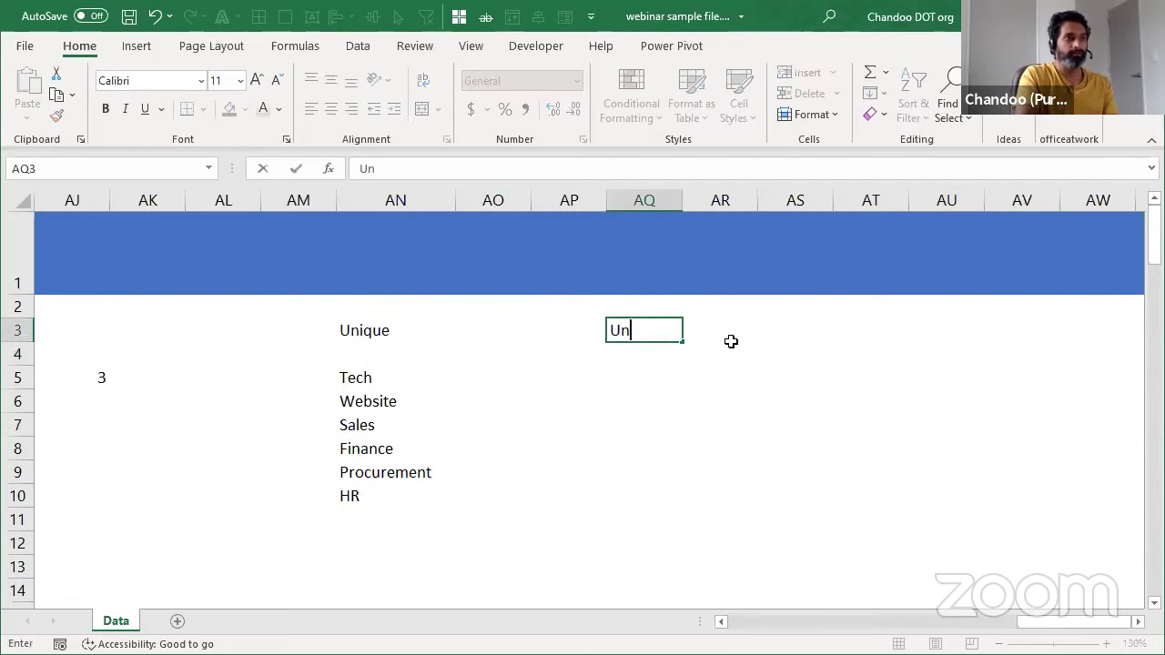
type("ique j")
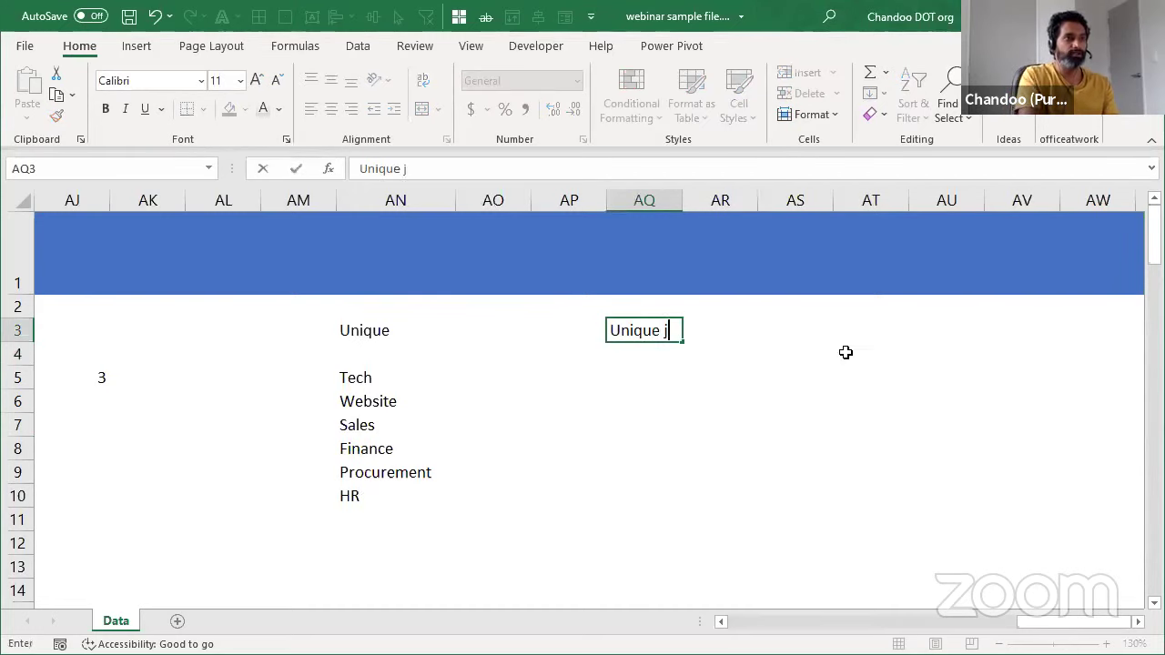
type("oining dates")
key("Return")
key("Return")
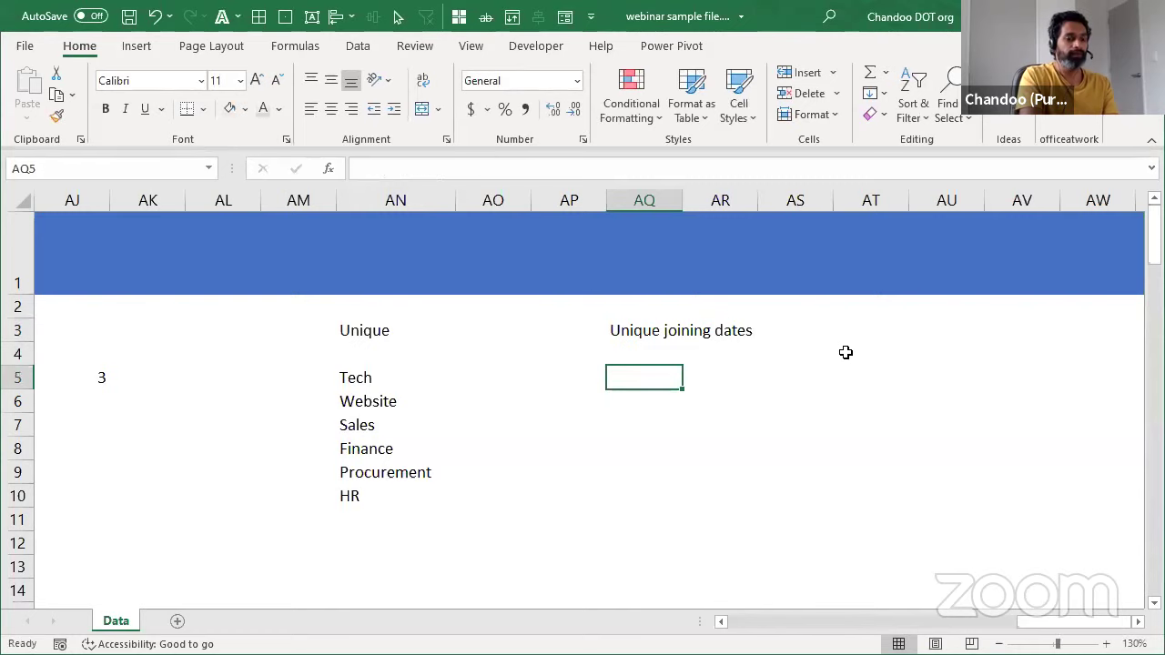
Step: Enter =UNIQUE(data[Date Joined],,TRUE) in AQ5 to list dates occurring only once
type("=d")
key("BackSpace")
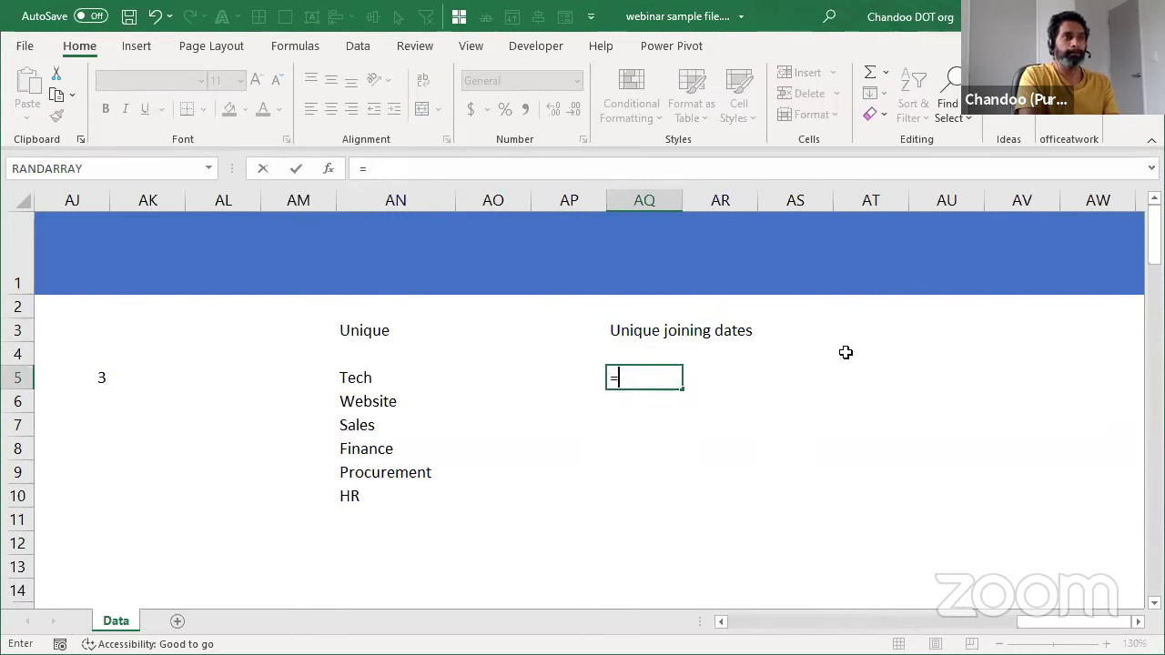
type("UNIQUE(data[")
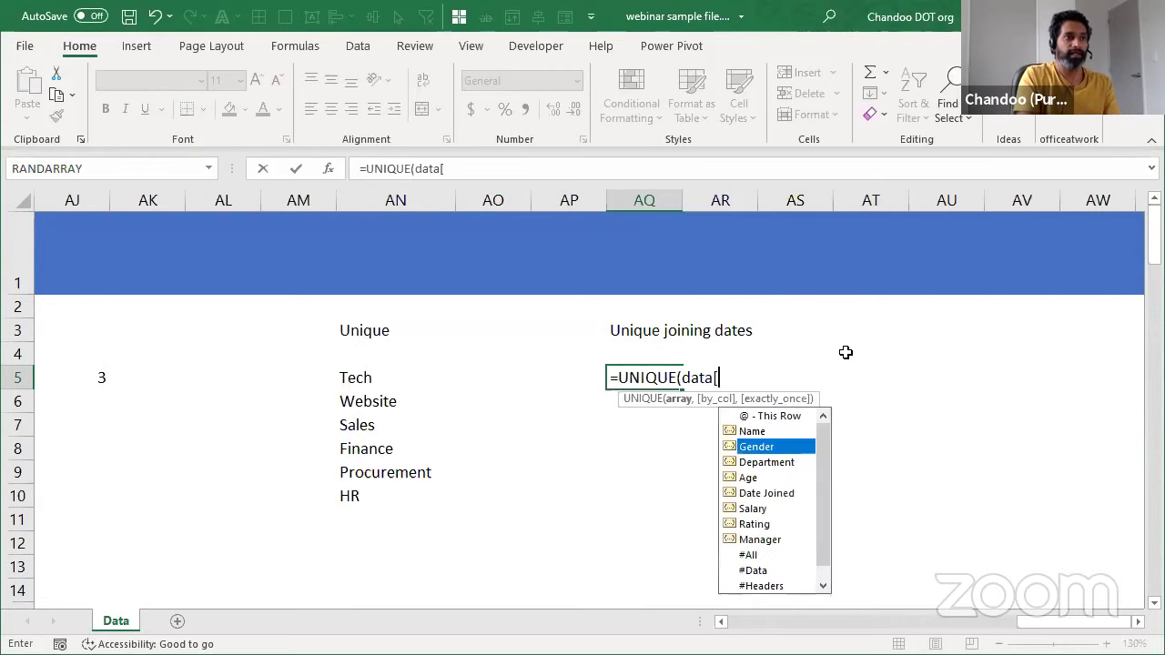
key("Down")
key("Down")
key("Down")
key("Tab")
type("]")
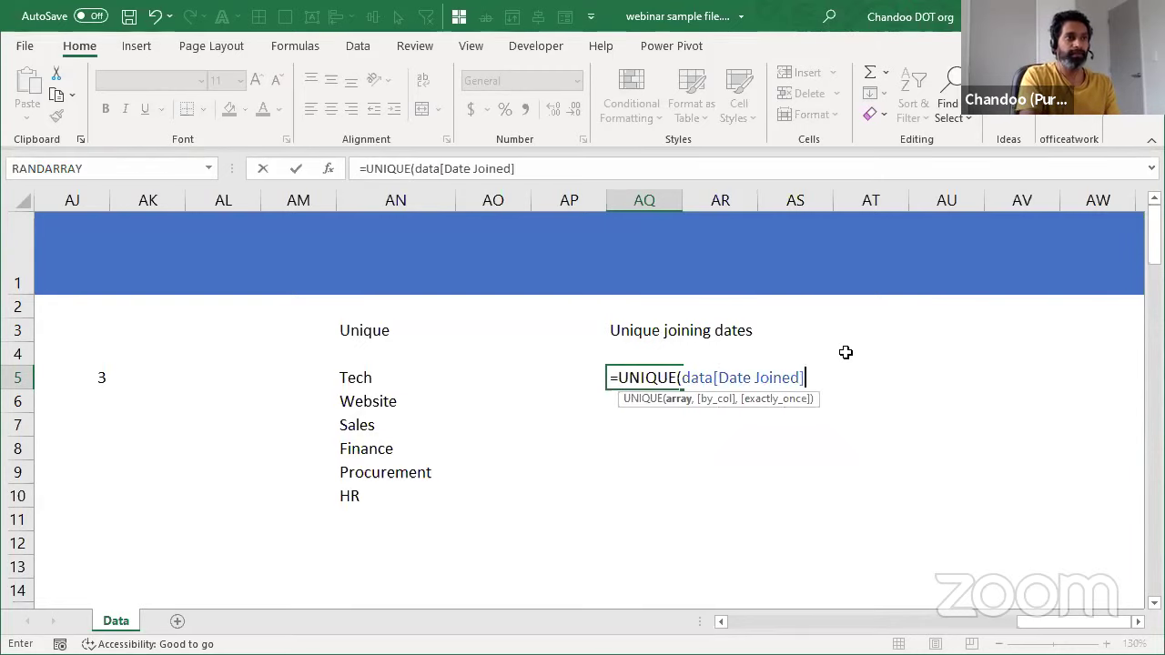
type(",,true)")
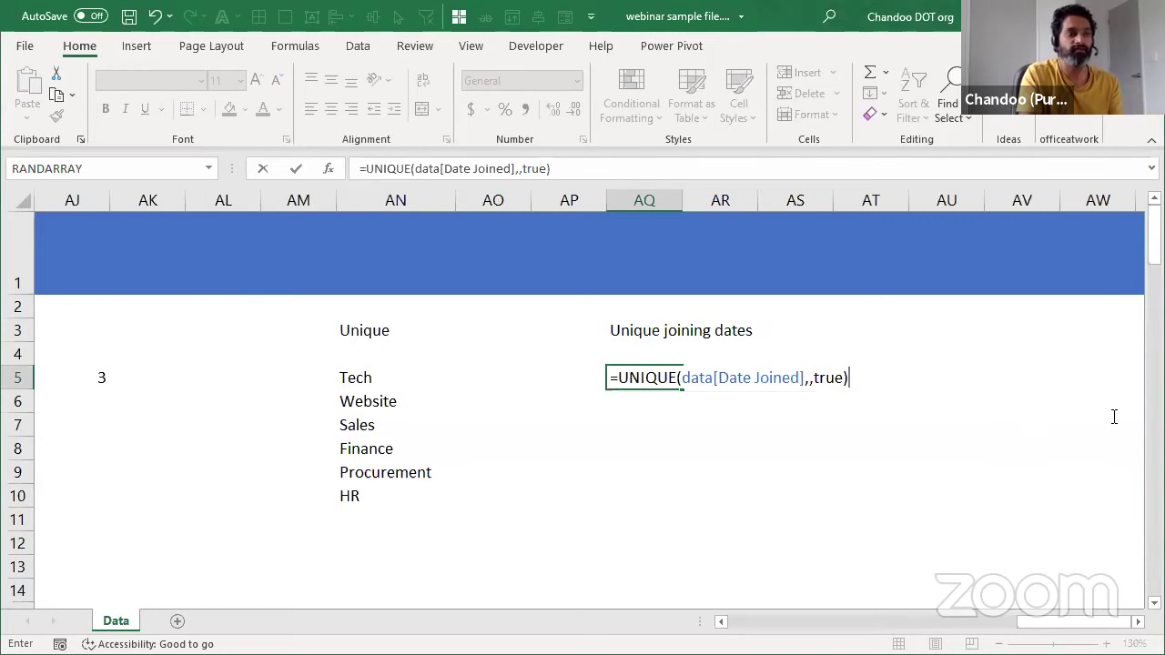
key("Return")
scroll(741, 437, "down", 8)
scroll(741, 437, "down", 8)
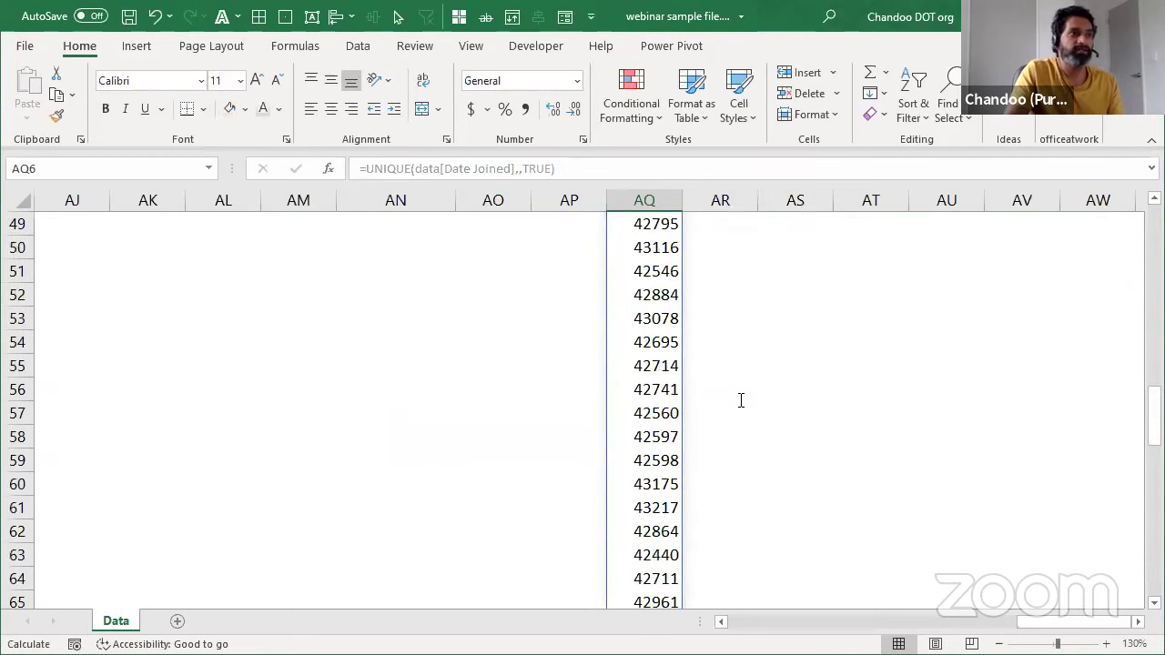
scroll(741, 398, "up", 16)
left_click(665, 378)
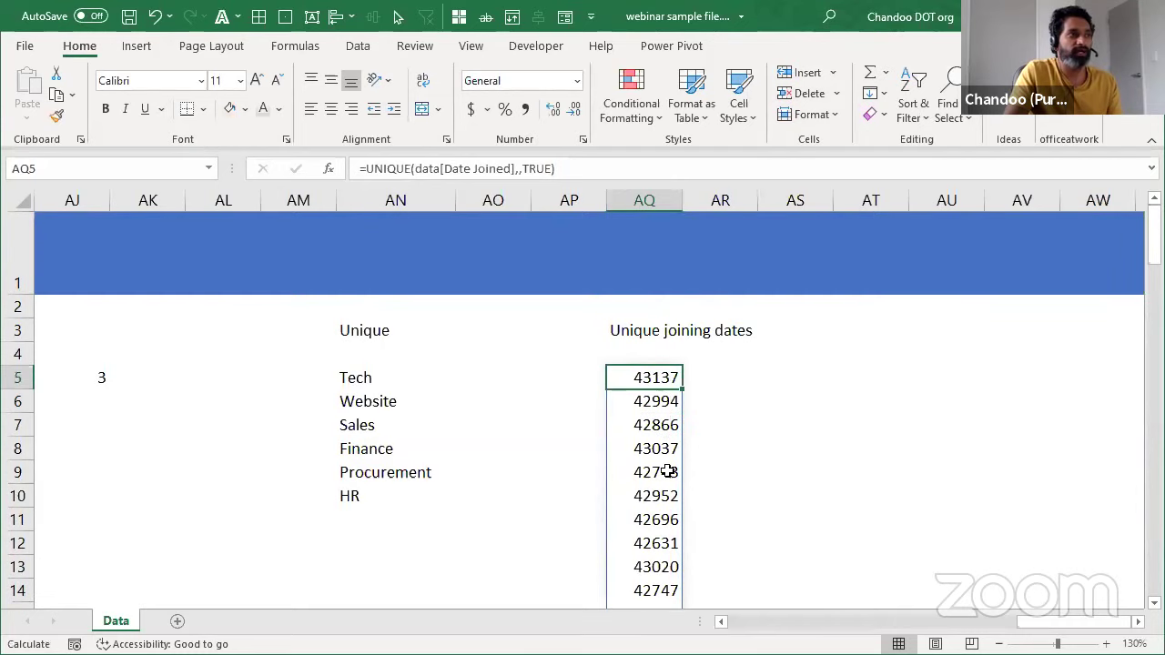
scroll(671, 472, "down", 20)
scroll(676, 445, "up", 5)
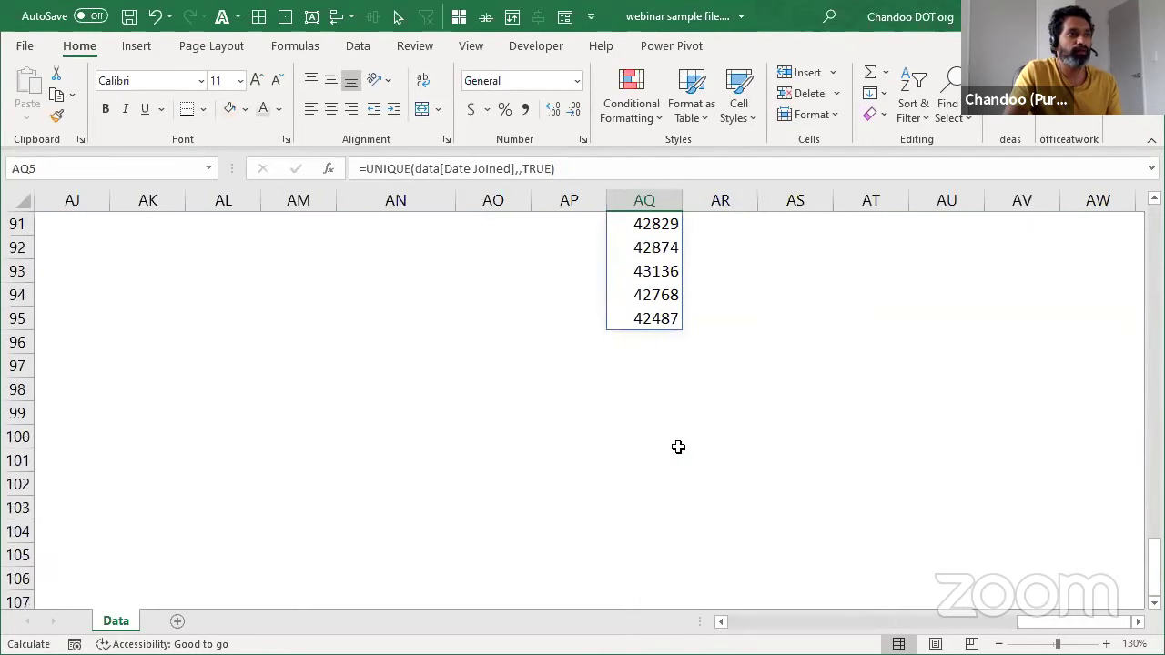
Step: Inspect the spilled date serial numbers and reopen AQ5's formula for editing
left_click(625, 320, "shift")
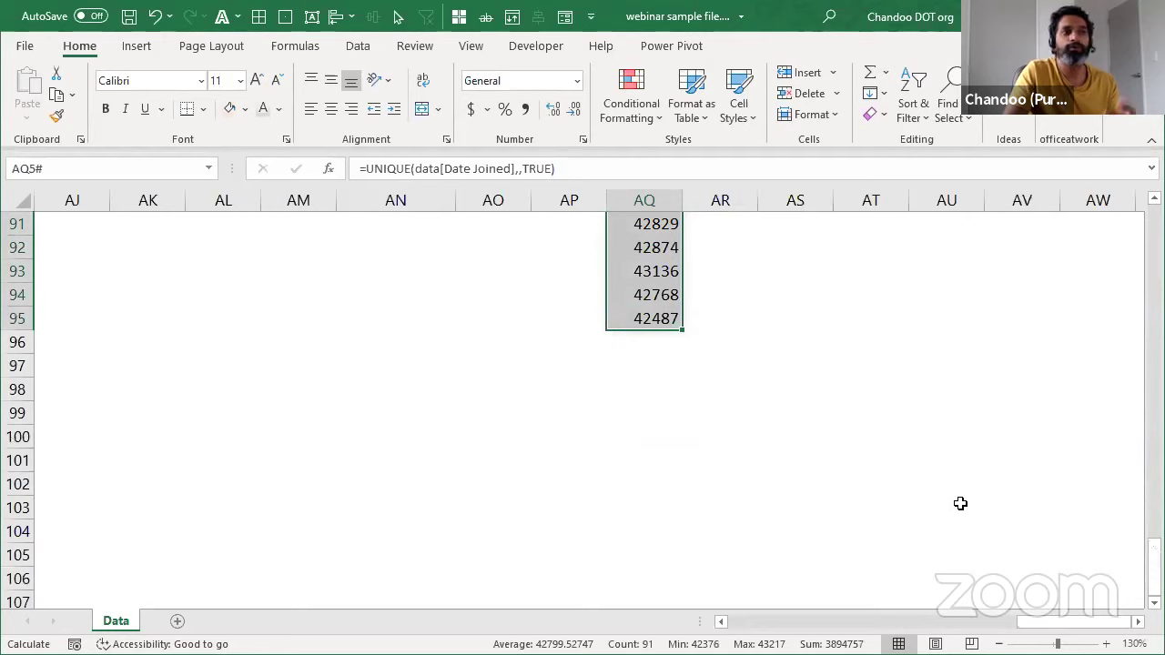
scroll(735, 523, "up", 20)
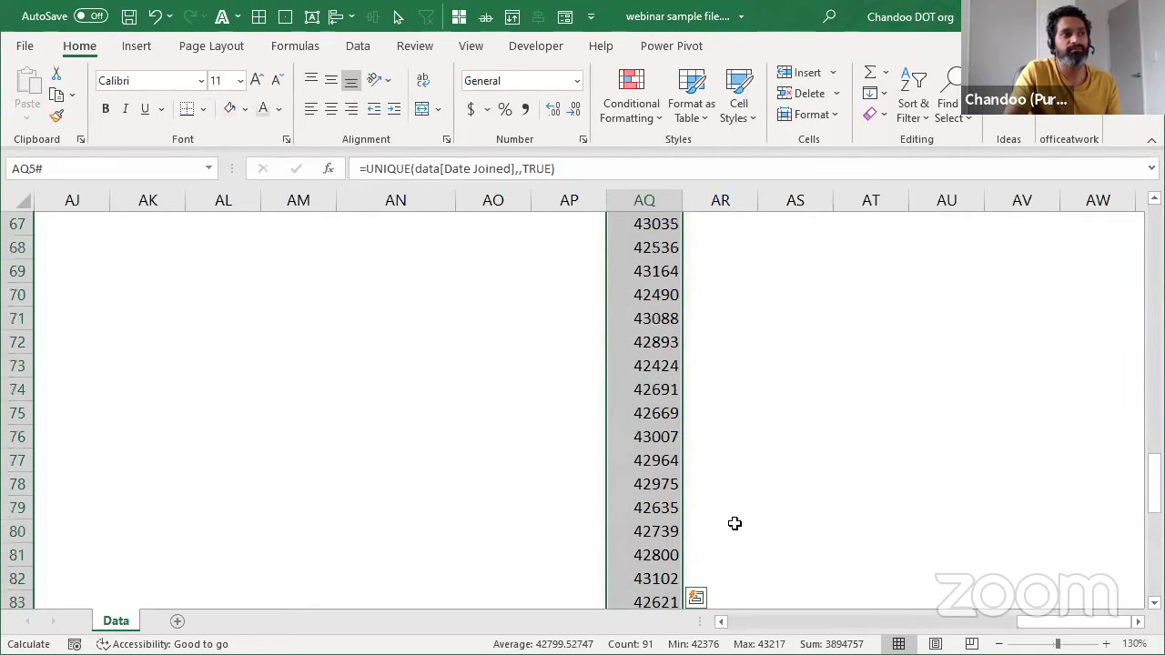
scroll(735, 525, "up", 4)
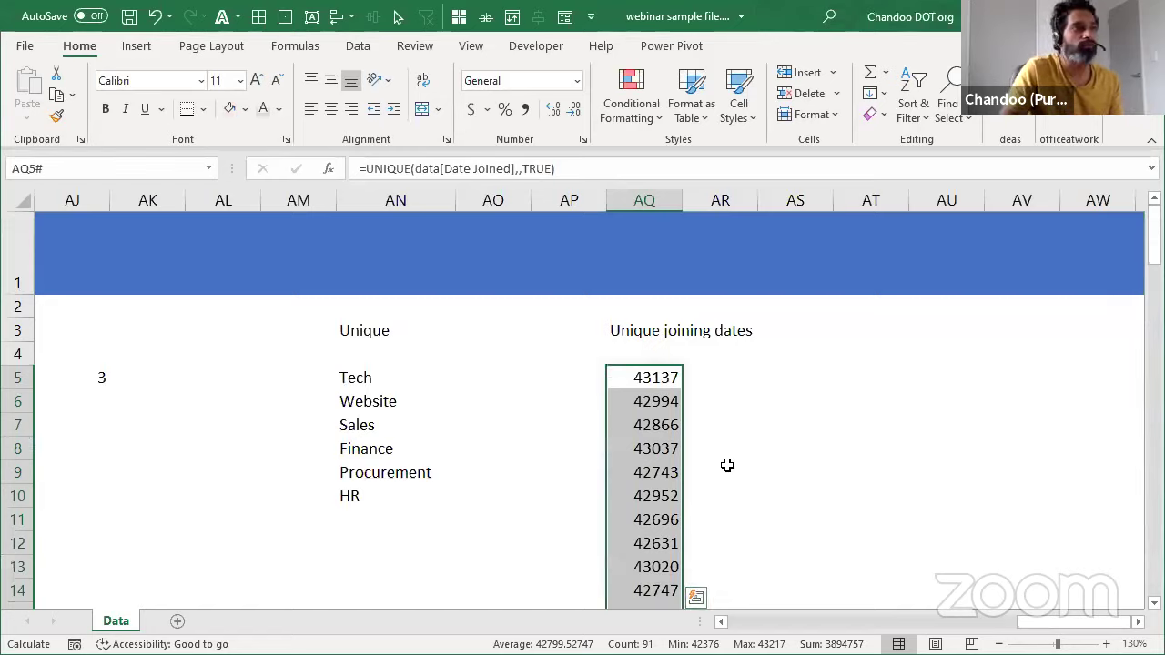
left_click(776, 375)
left_click(669, 378)
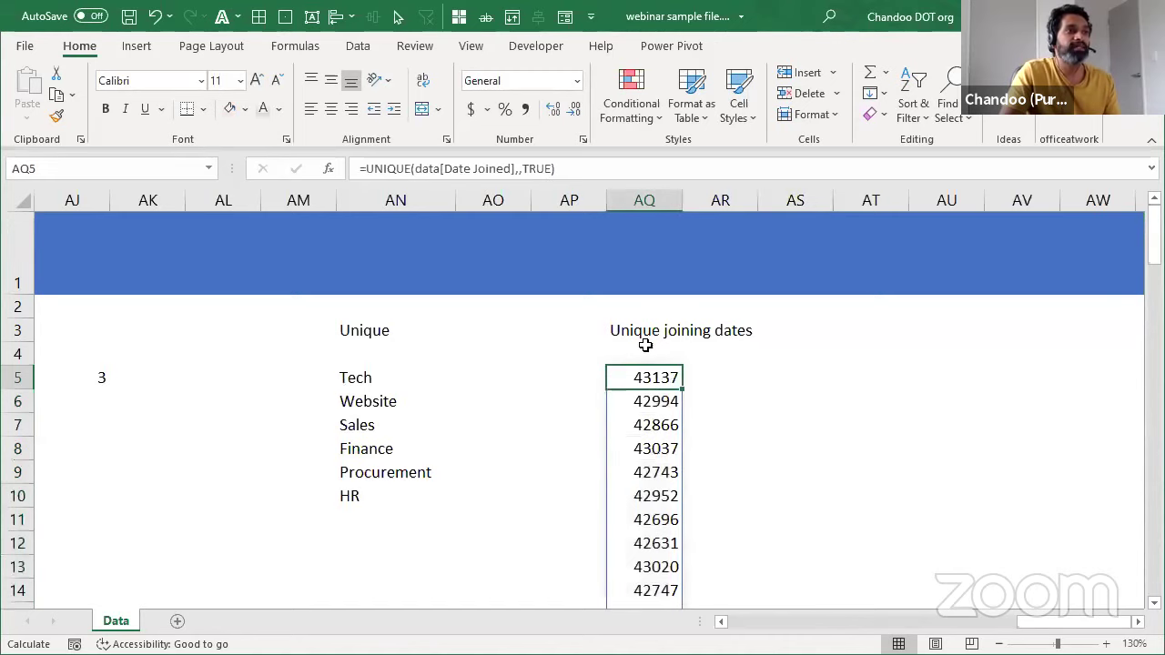
scroll(682, 450, "down", 1)
scroll(682, 437, "up", 1)
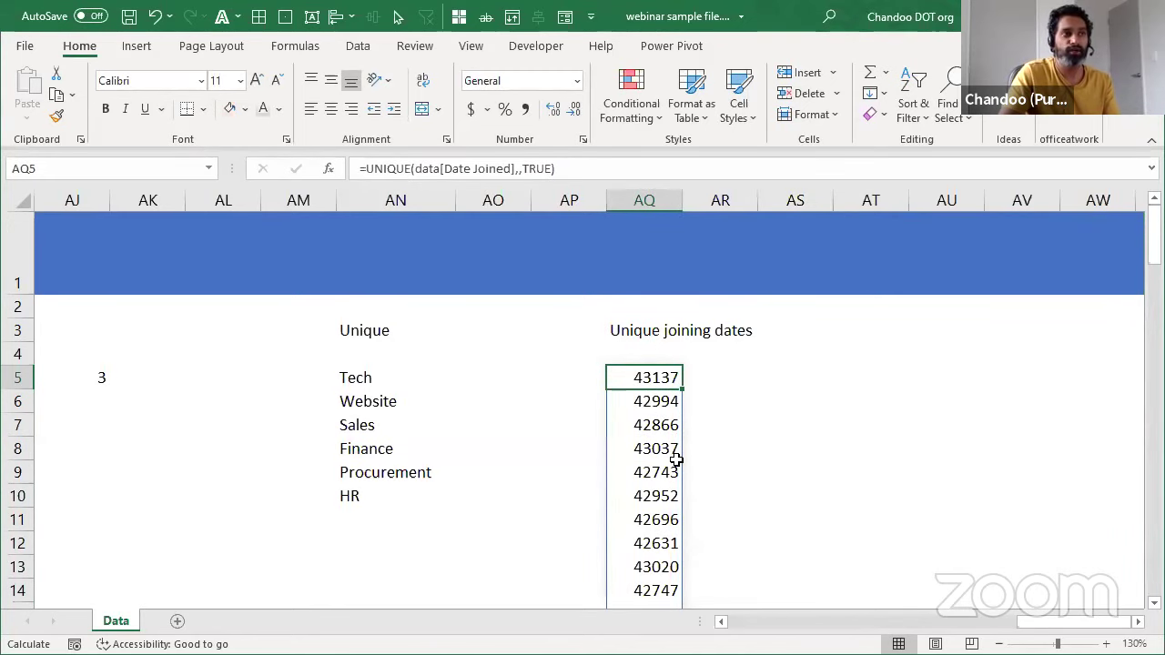
key("F2")
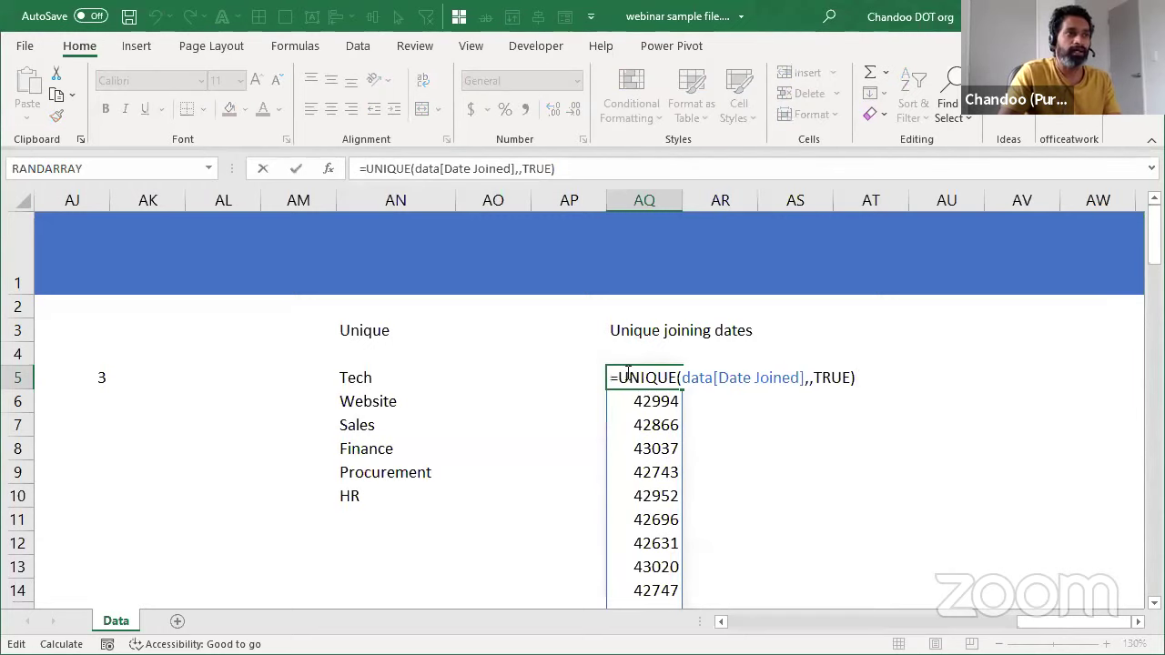
key("Escape")
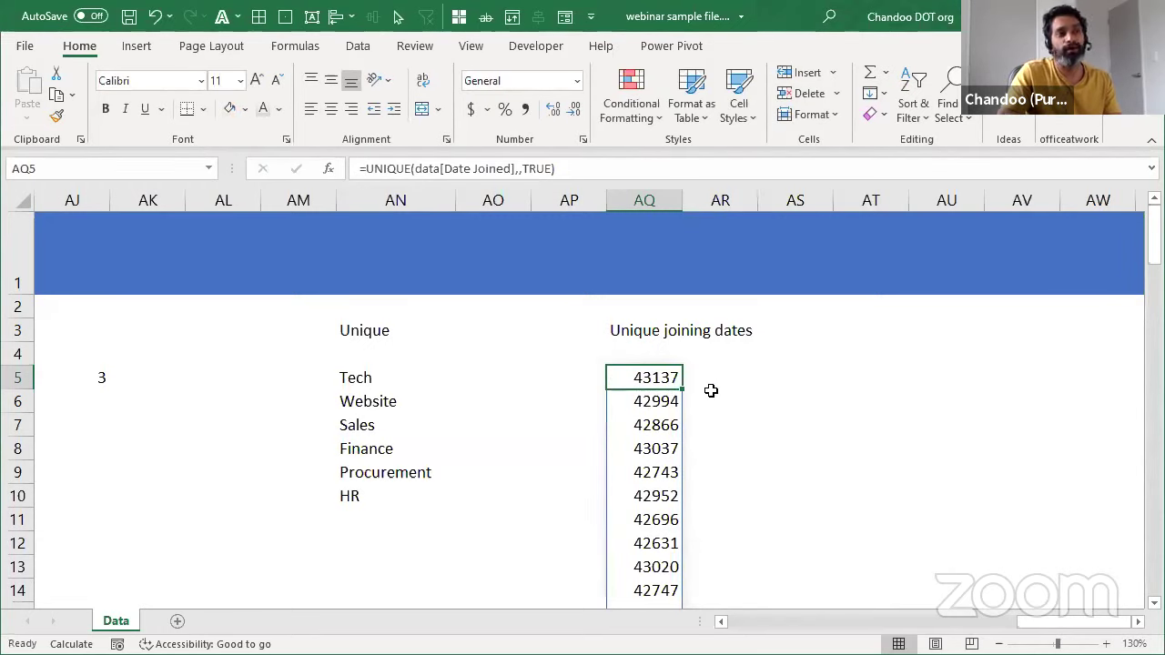
key("F2")
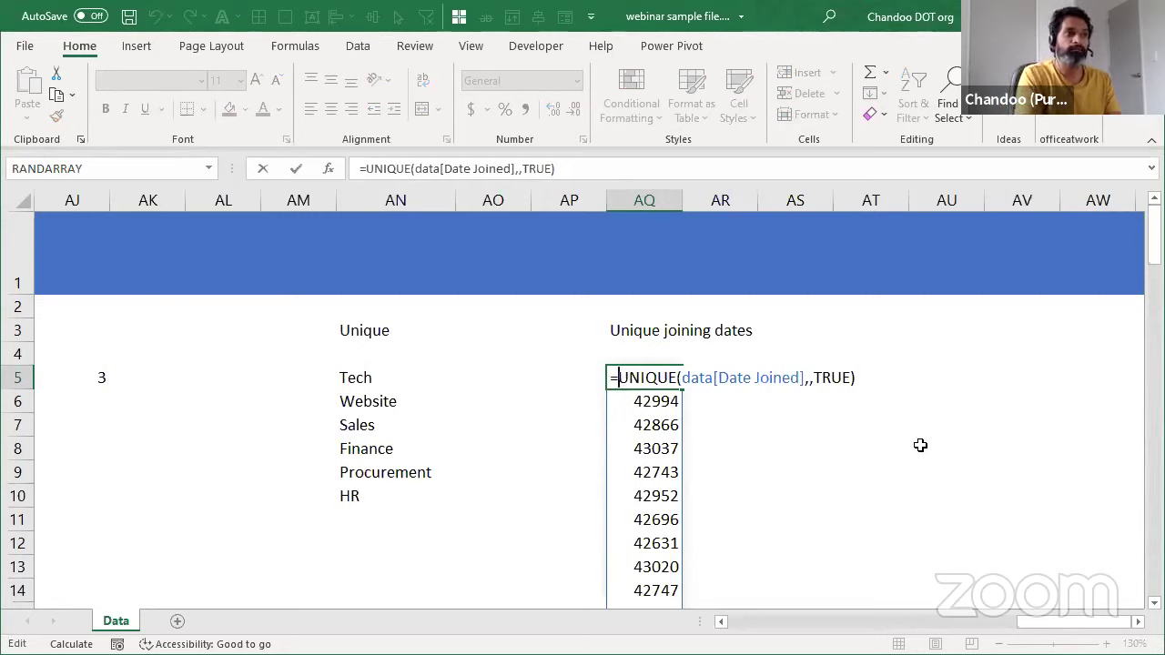
Step: Wrap AQ5's formula in TEXT with the "d-mmm-yy" format and widen column AQ
type("TEXT(")
key("End")
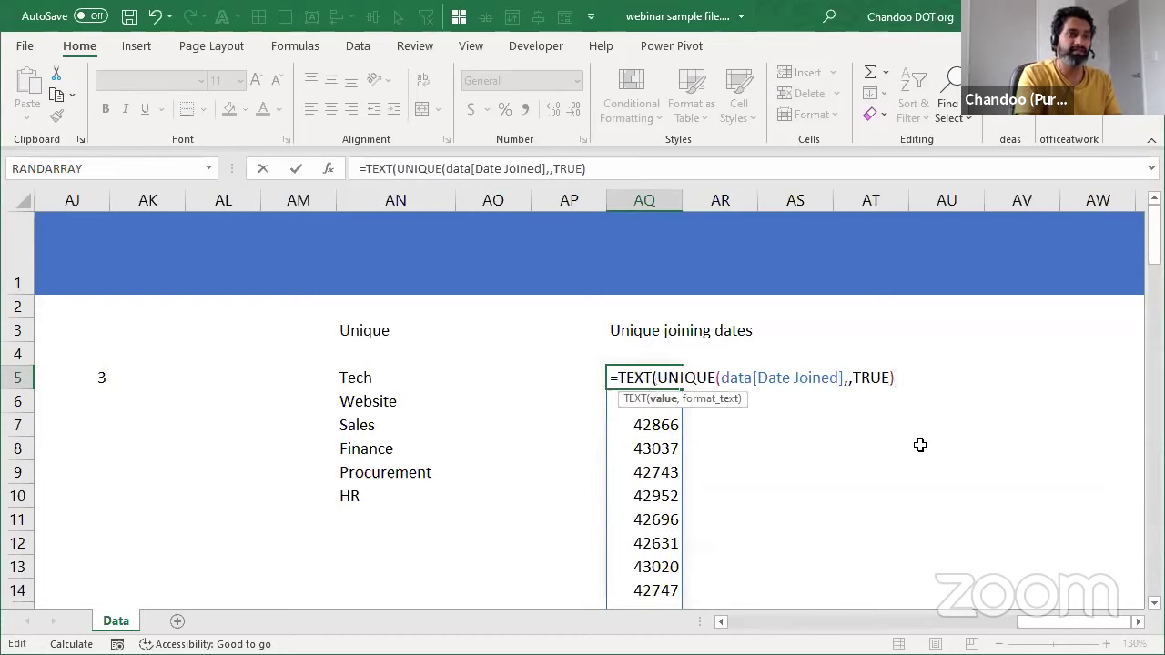
type(", \"d-")
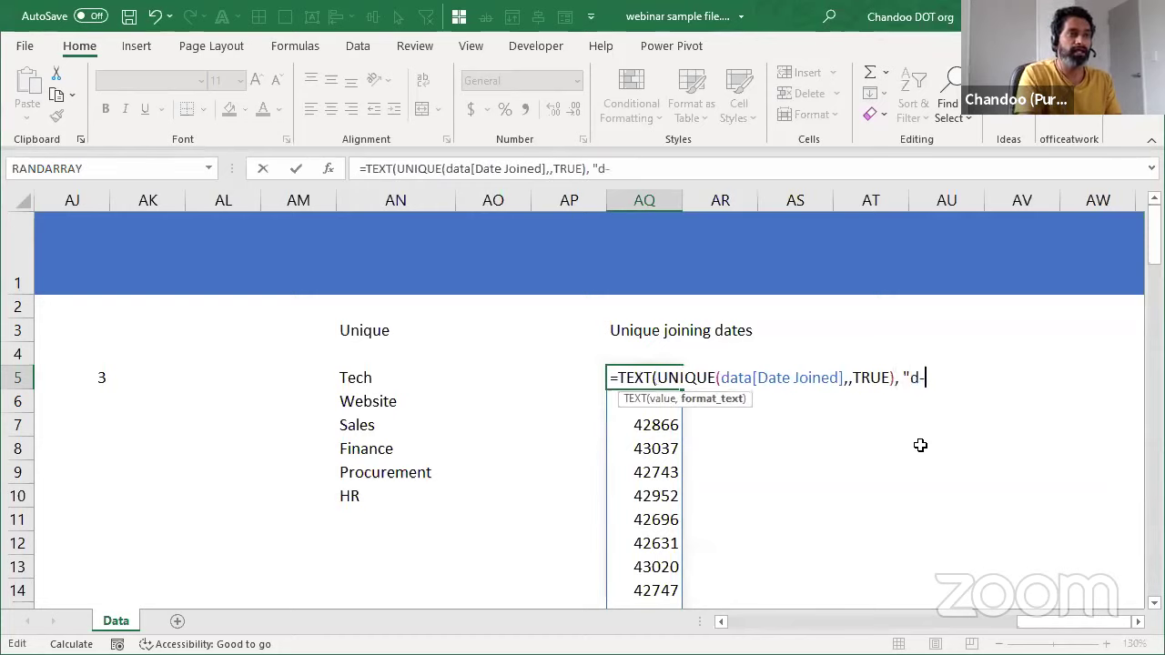
type("mmm-yy")
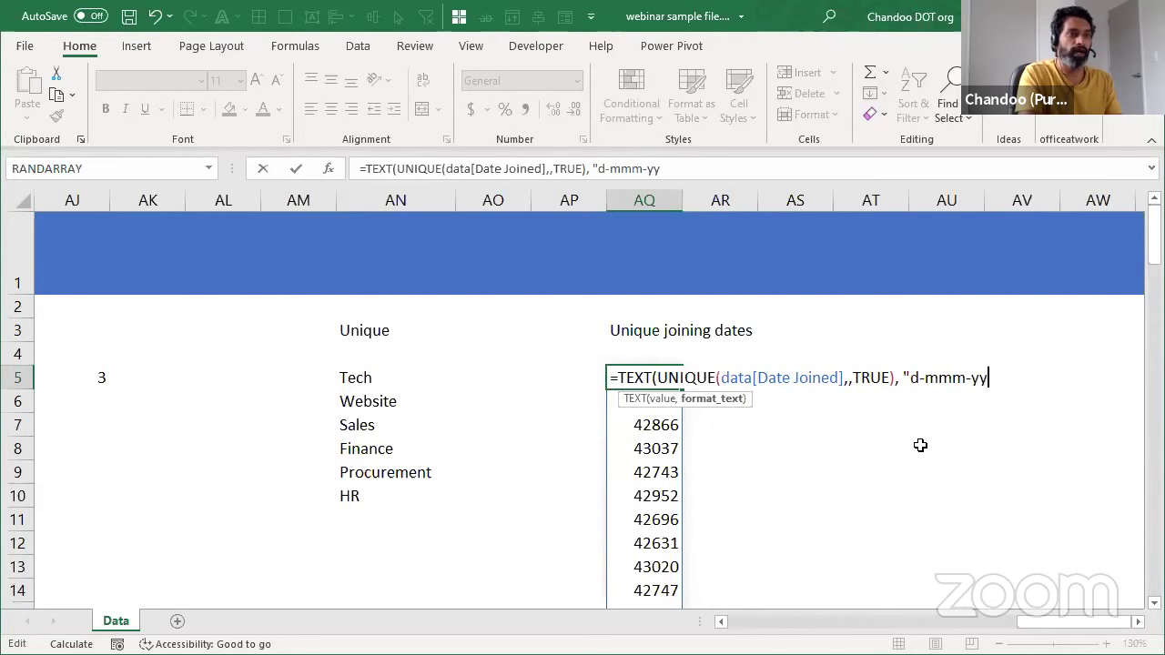
type("\"")
key("Return")
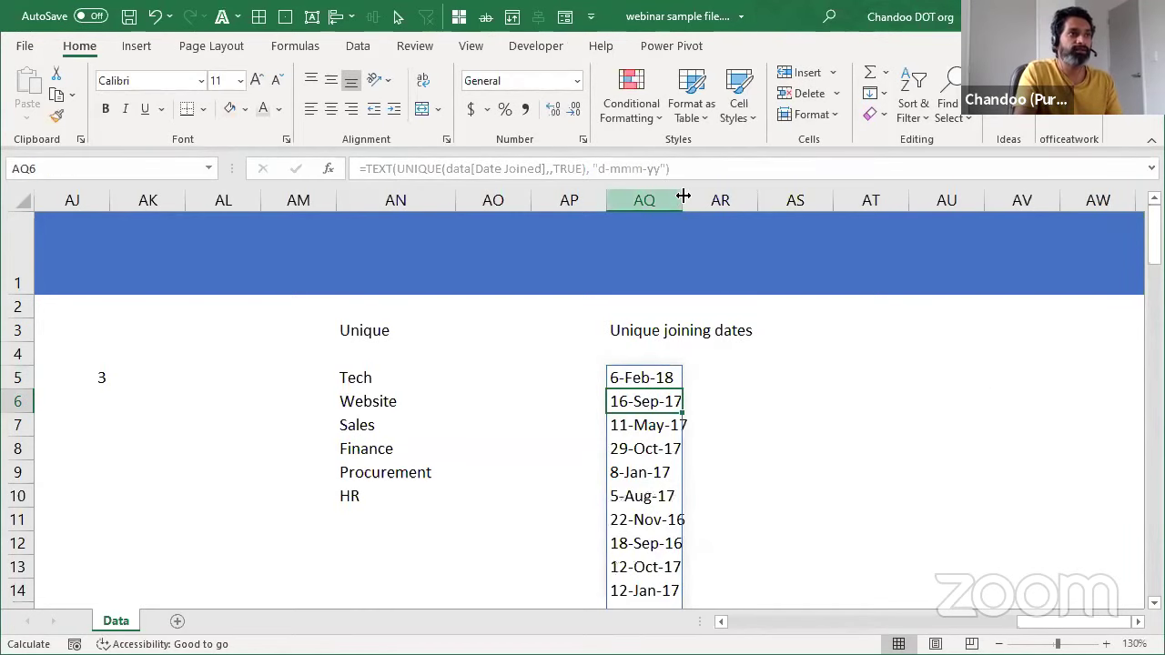
left_click_drag(688, 198, 778, 198)
scroll(722, 431, "down", 20)
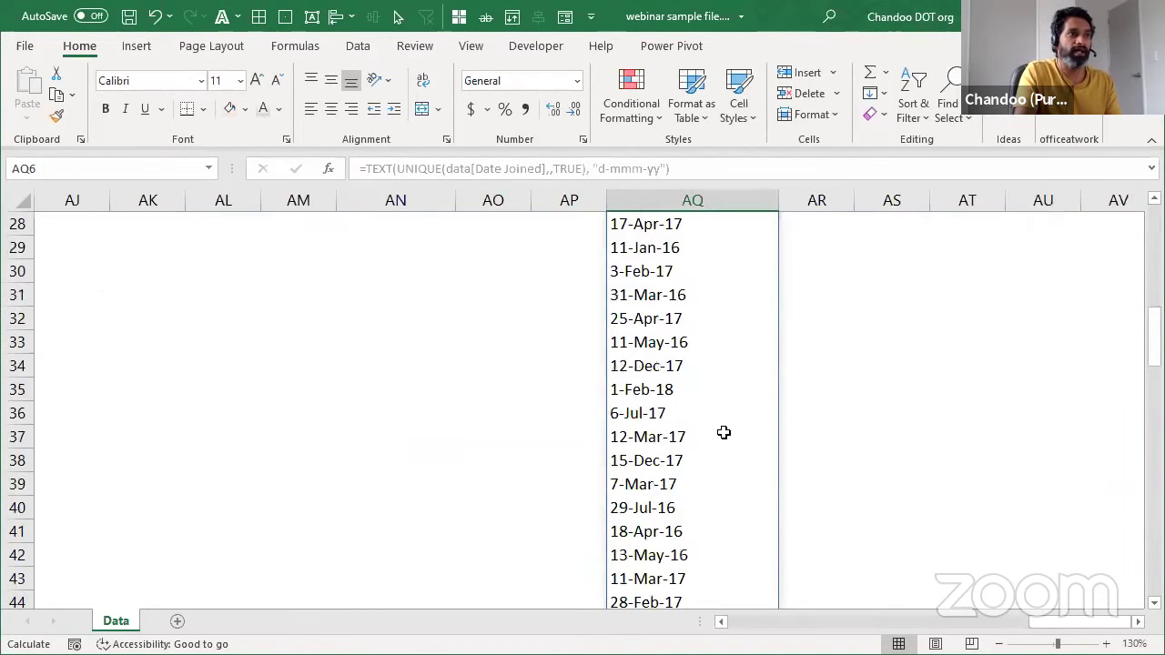
scroll(718, 437, "up", 20)
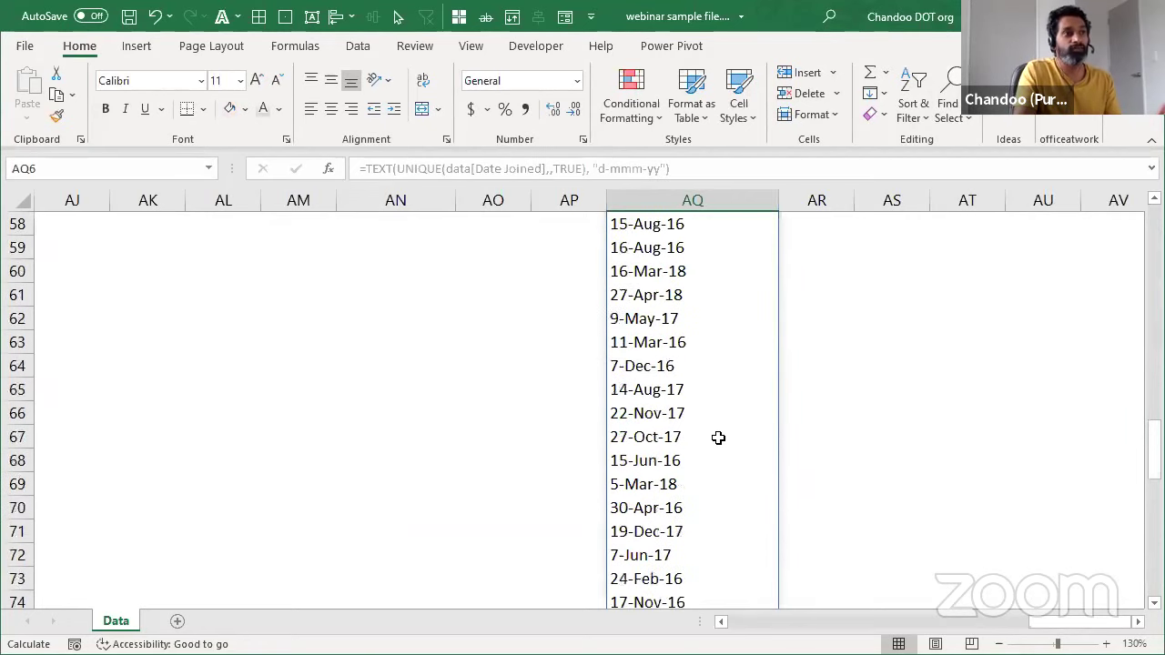
scroll(711, 427, "up", 3)
Step: Check the TEXT function's closing parenthesis in AQ5 and recommit the formula
left_click(739, 382)
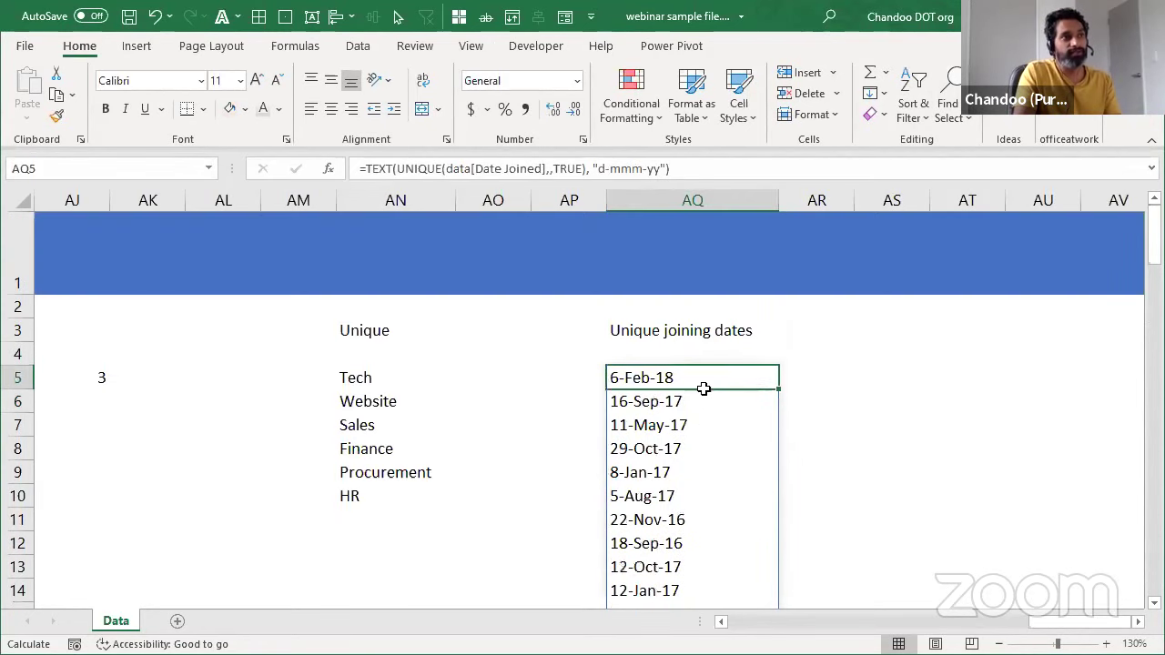
double_click(706, 382)
left_click(657, 375)
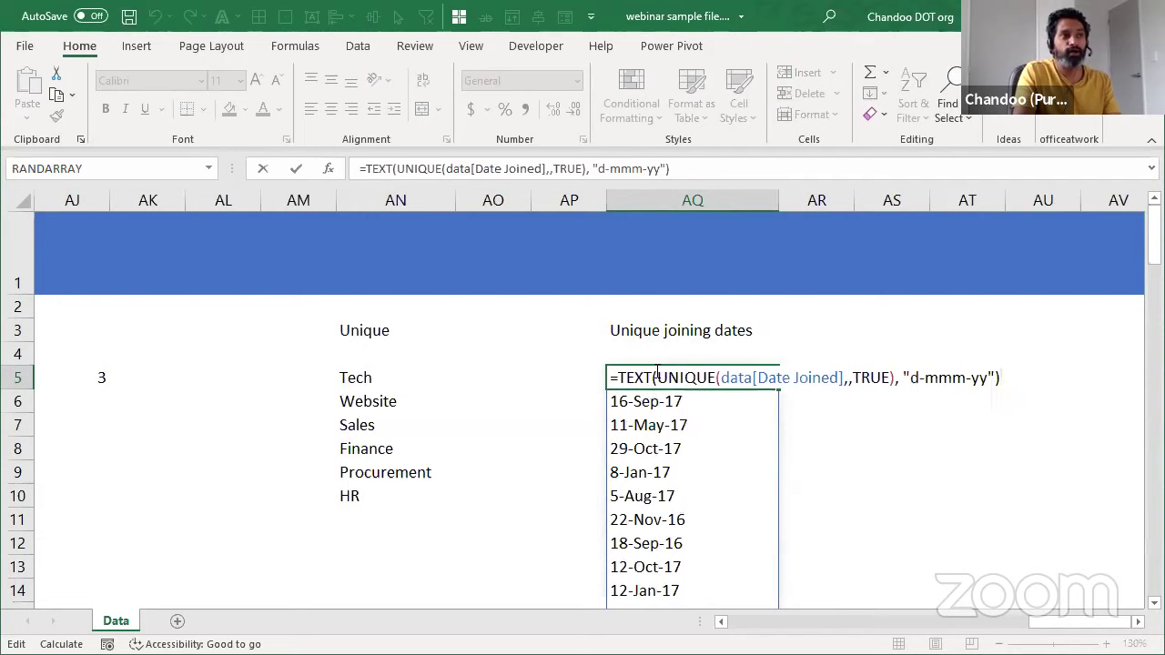
key("End")
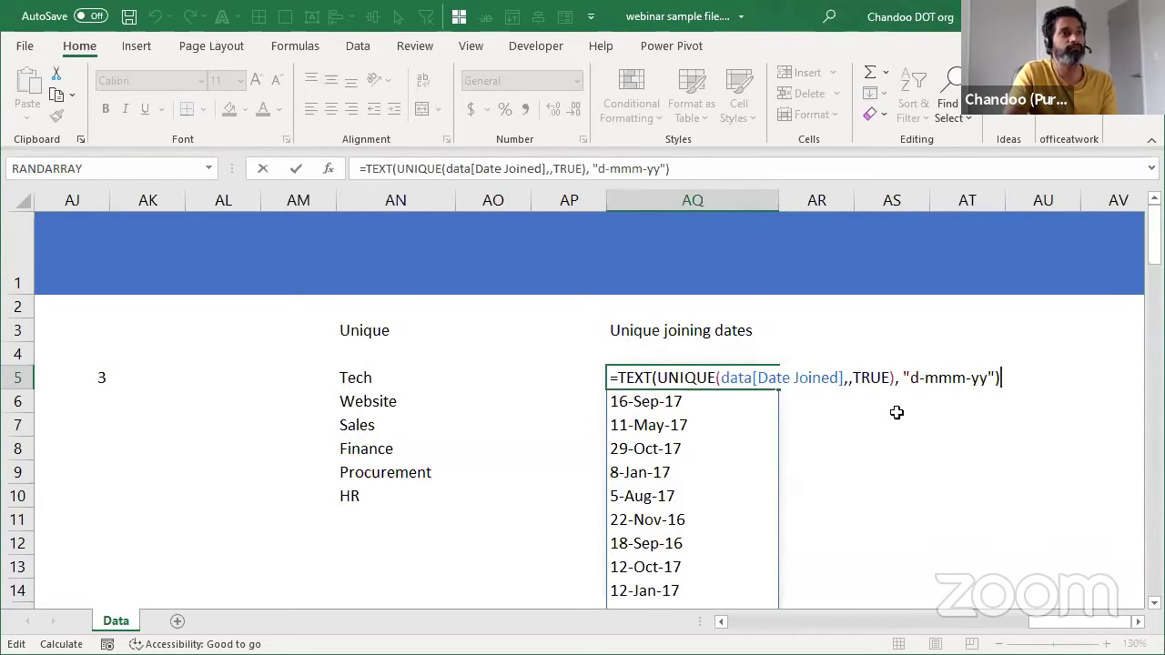
key("ctrl+Return")
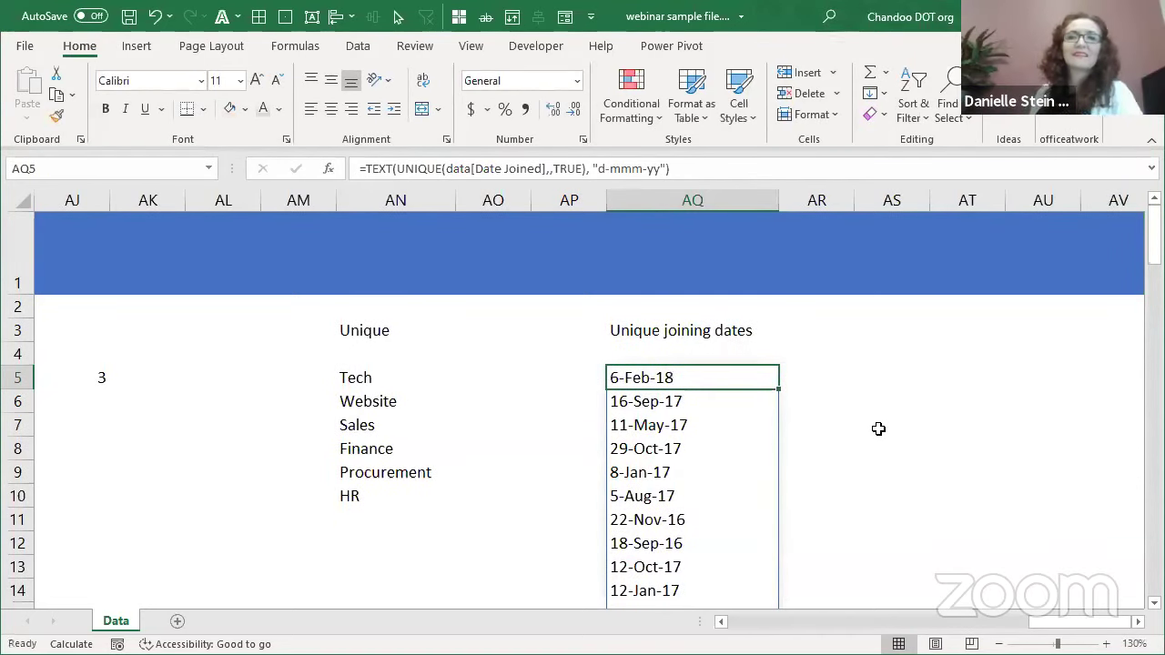
left_click(886, 338)
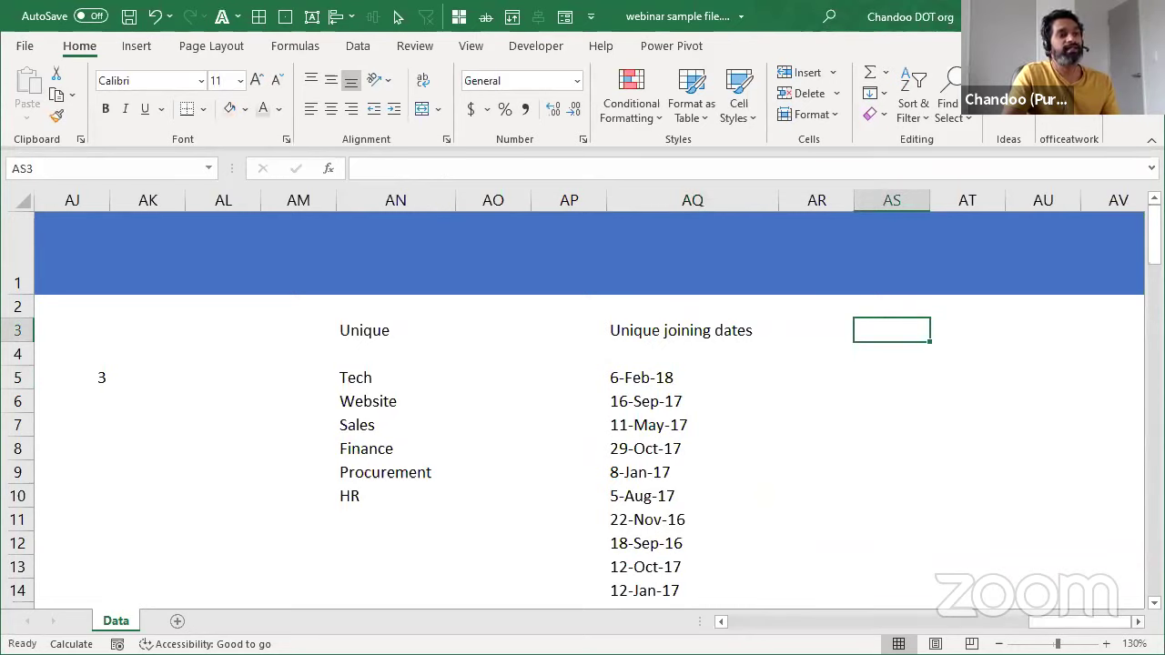
Step: Type the heading 'SORT' in cell AS3
left_click(1138, 622)
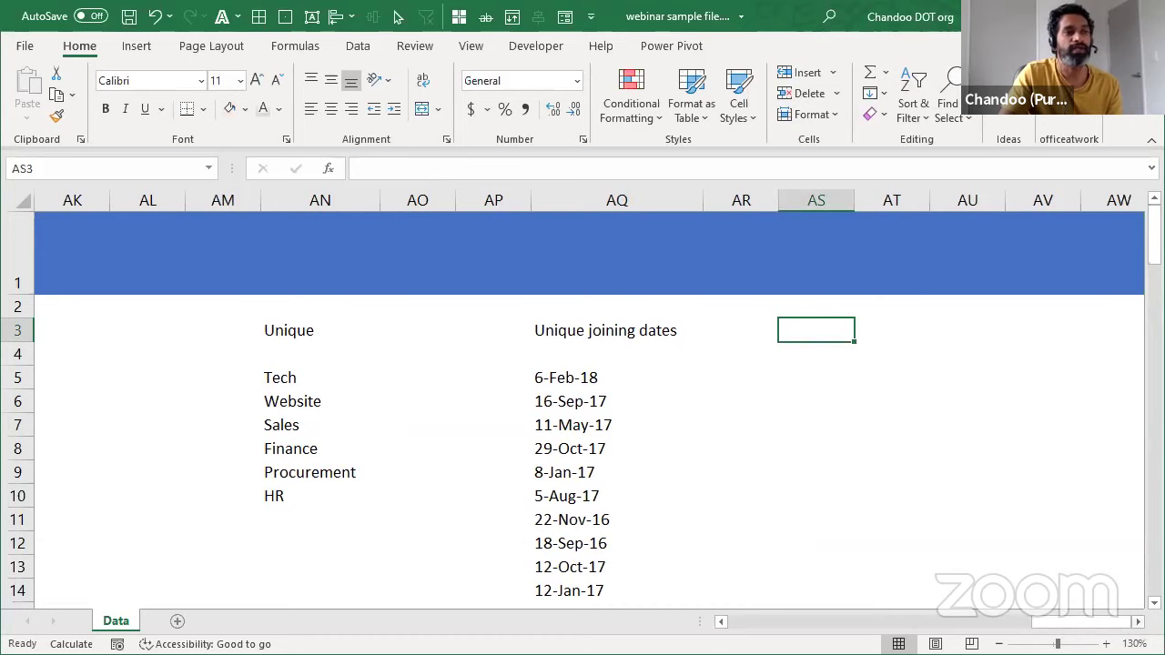
mouse_move(1086, 624)
left_mouse_down()
mouse_move(1075, 625)
mouse_move(1087, 624)
left_mouse_up()
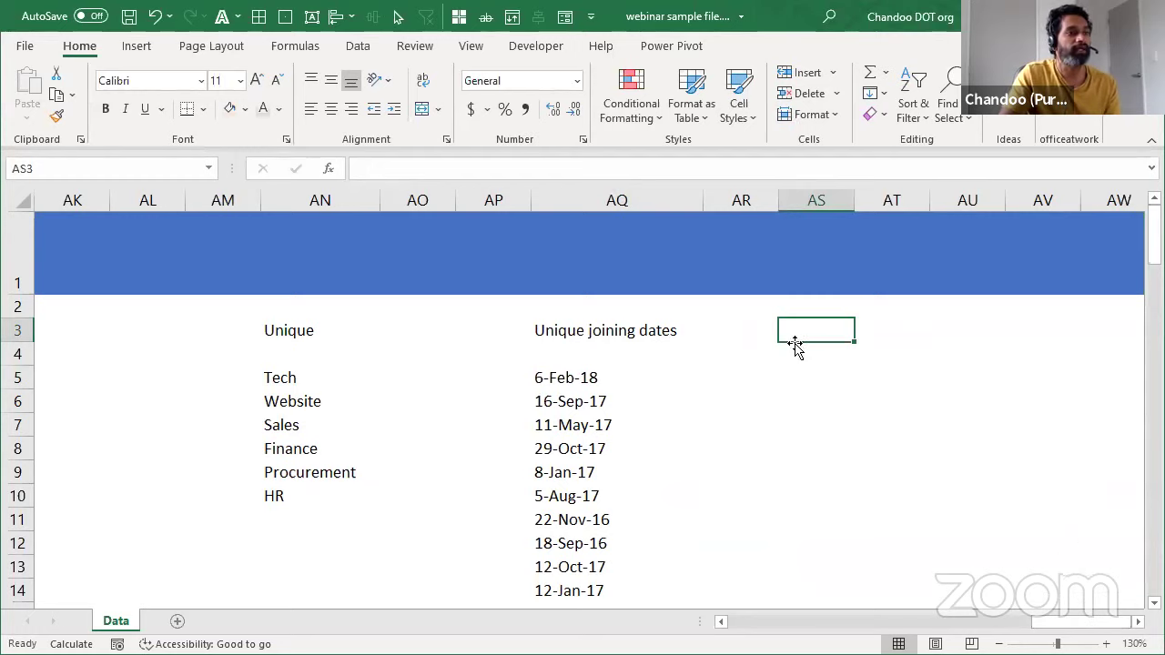
key("Right")
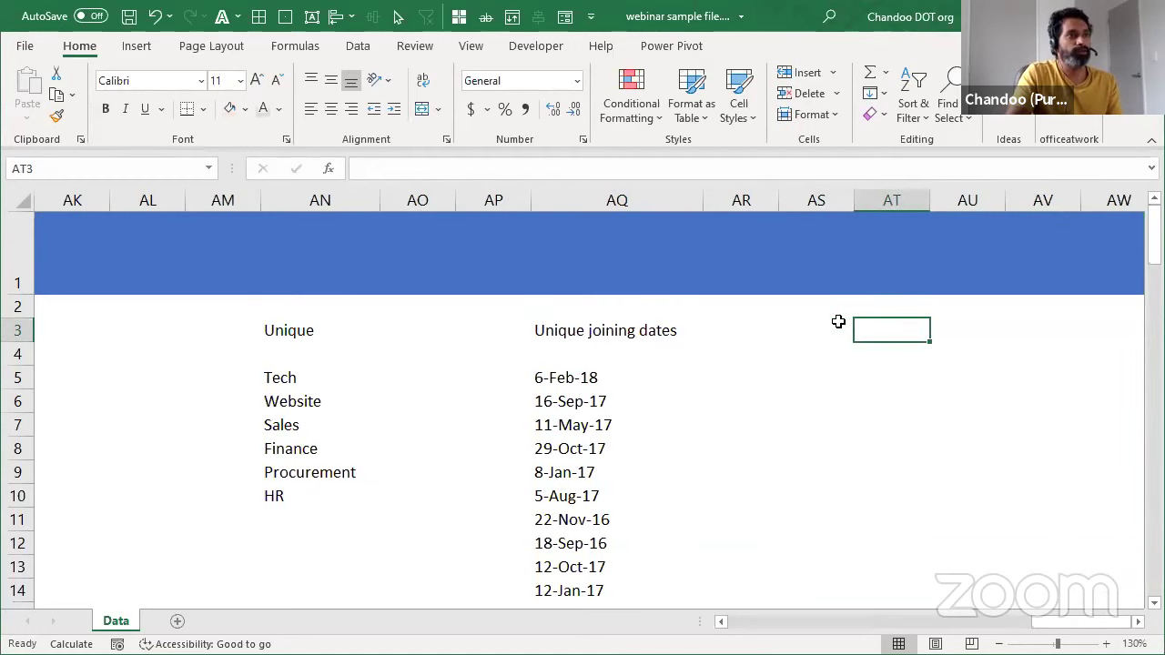
left_click(839, 321)
type("SORT")
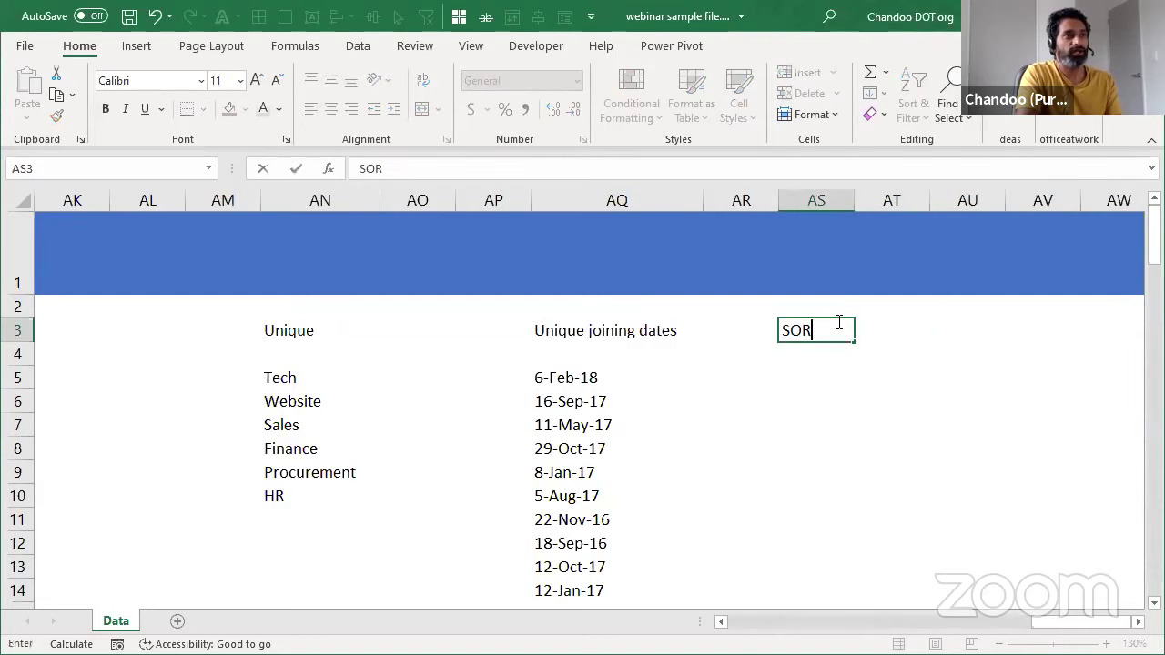
key("Return")
Step: Enter =SORT(data[Name]) in AS5 and autofit column AS to the names
key("Down")
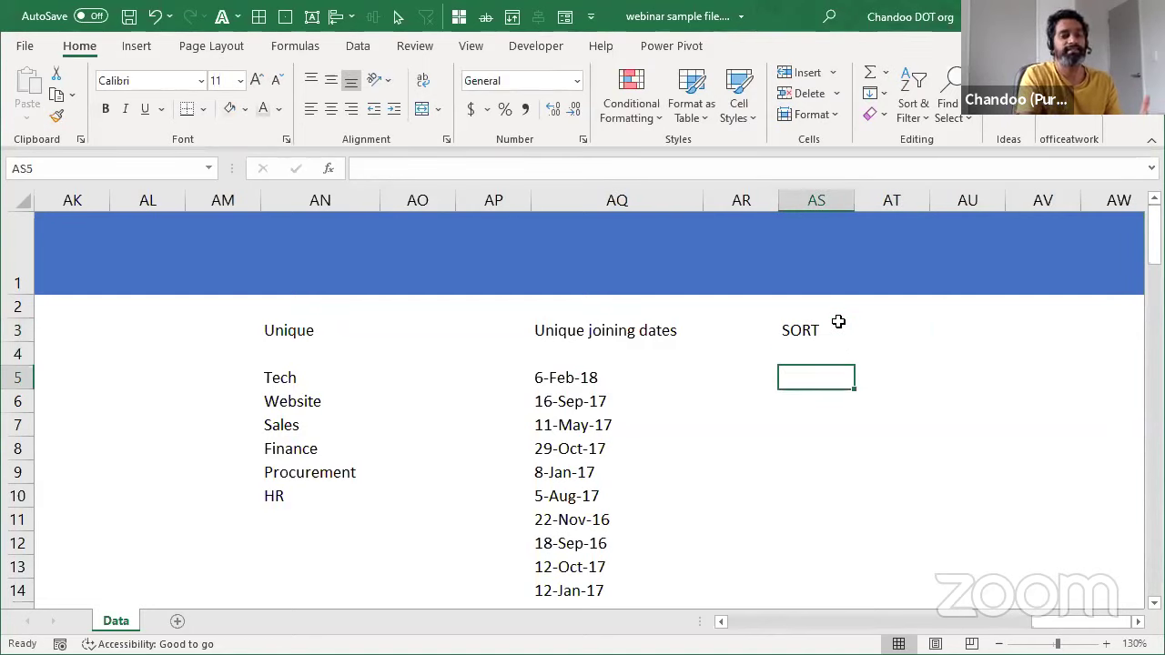
type("=")
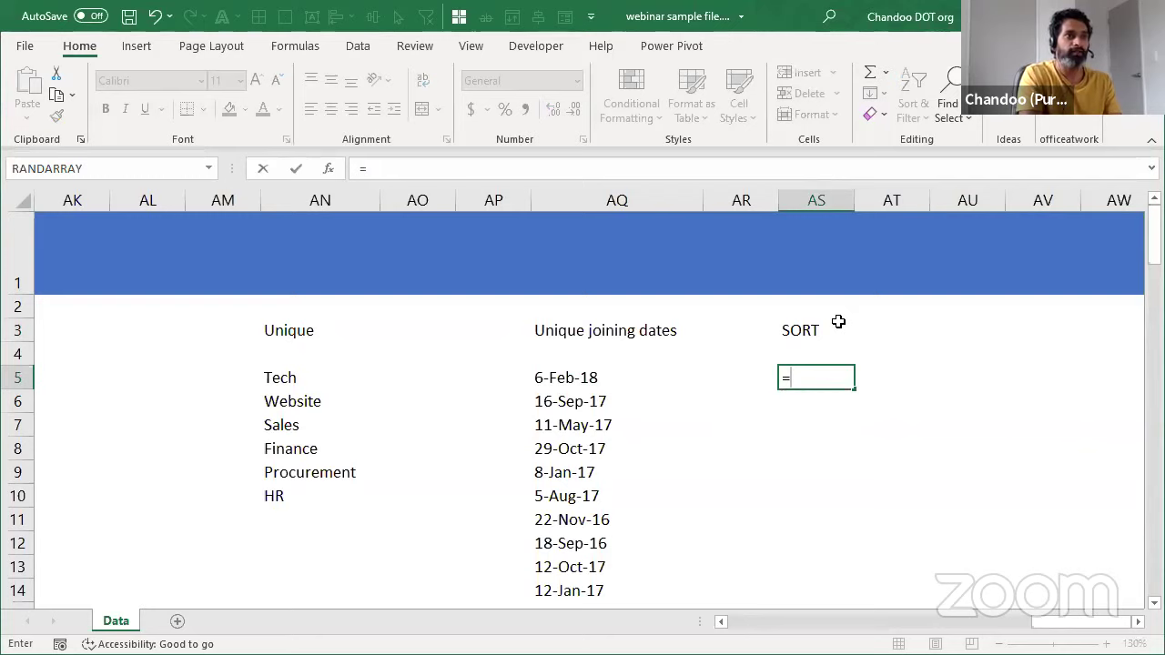
type("SORT(data[Name])")
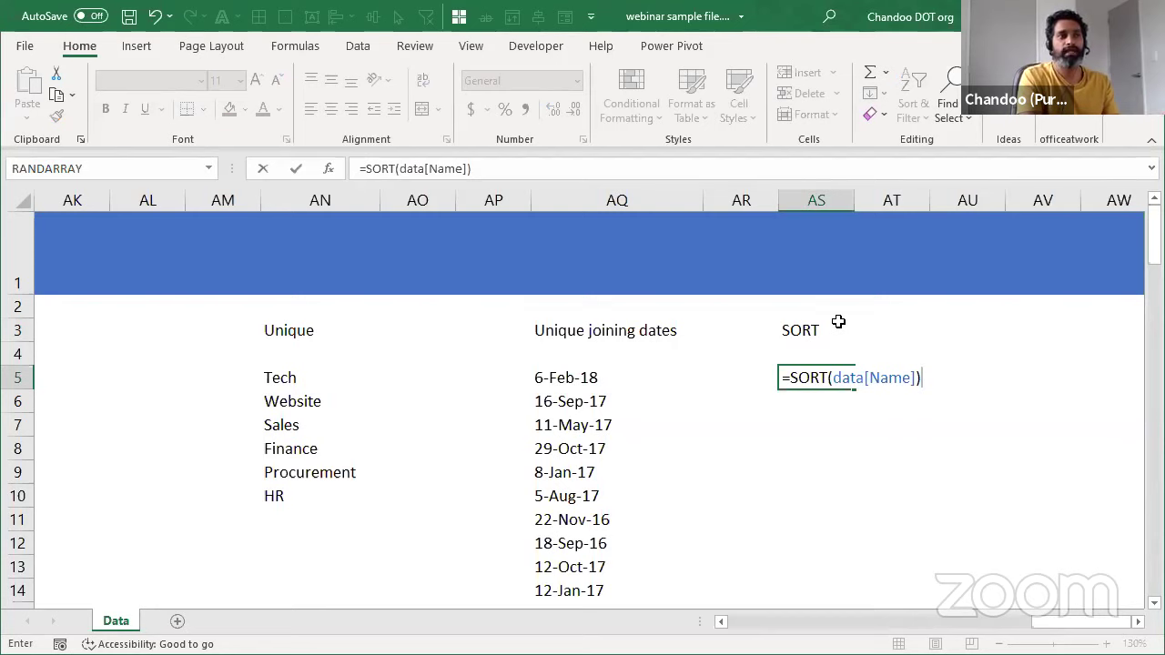
key("Return")
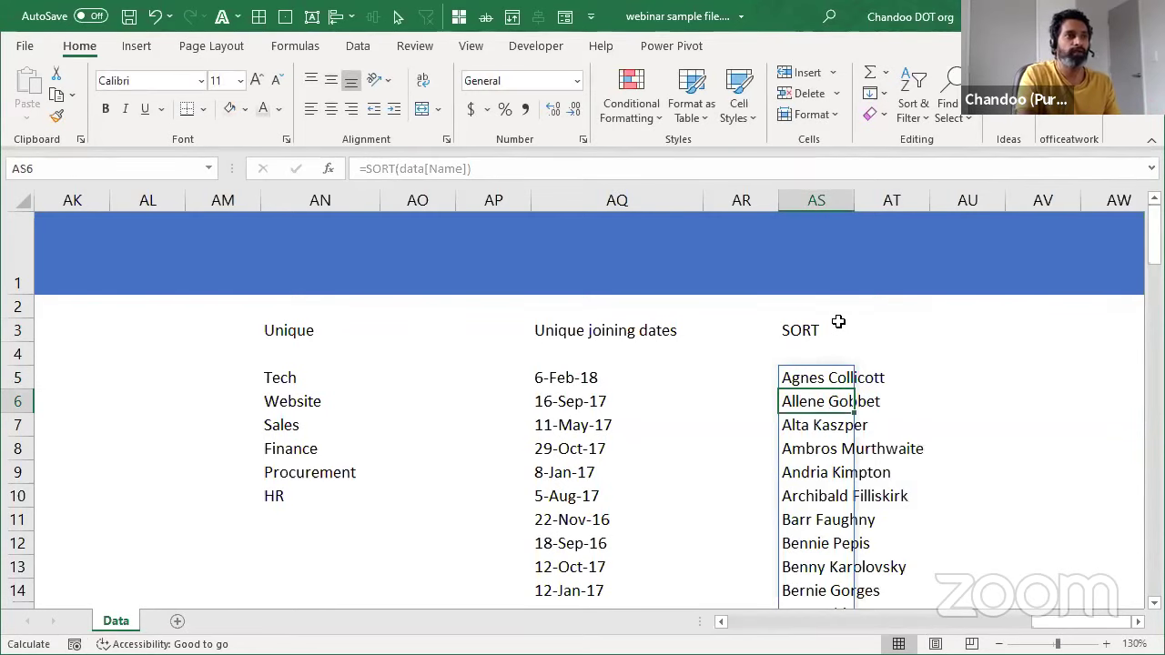
key("alt+h")
key("o")
key("i")
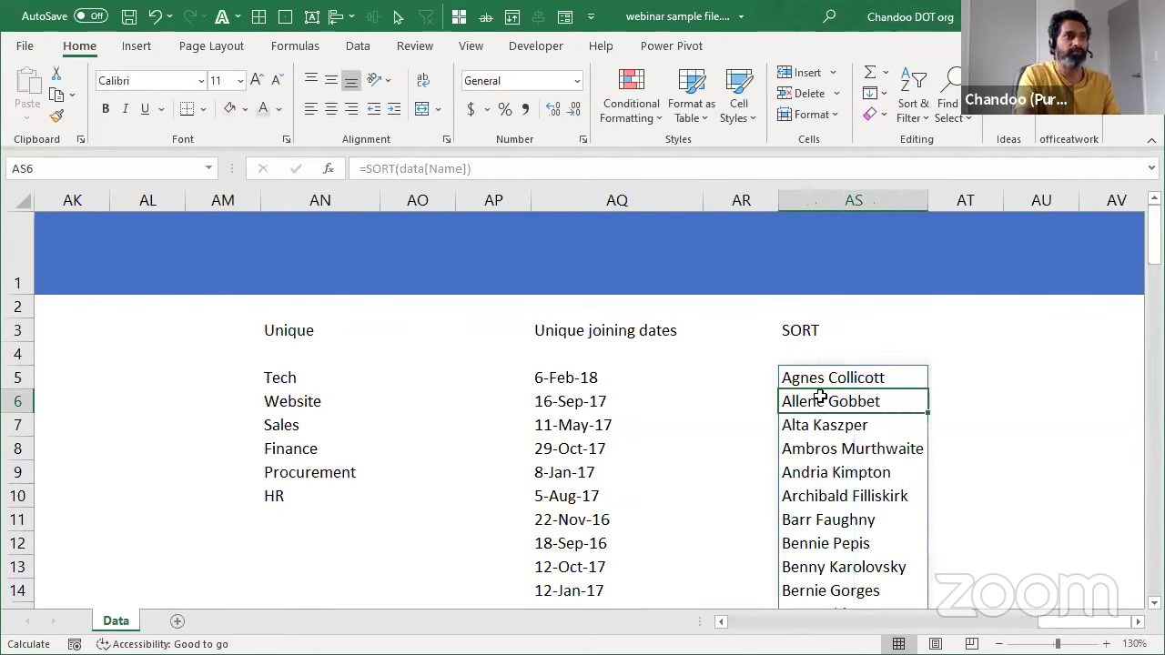
Step: Change AS5 to =SORT(data[Name],,-1) so names list in descending order
left_click(824, 375)
key("F2")
key("BackSpace")
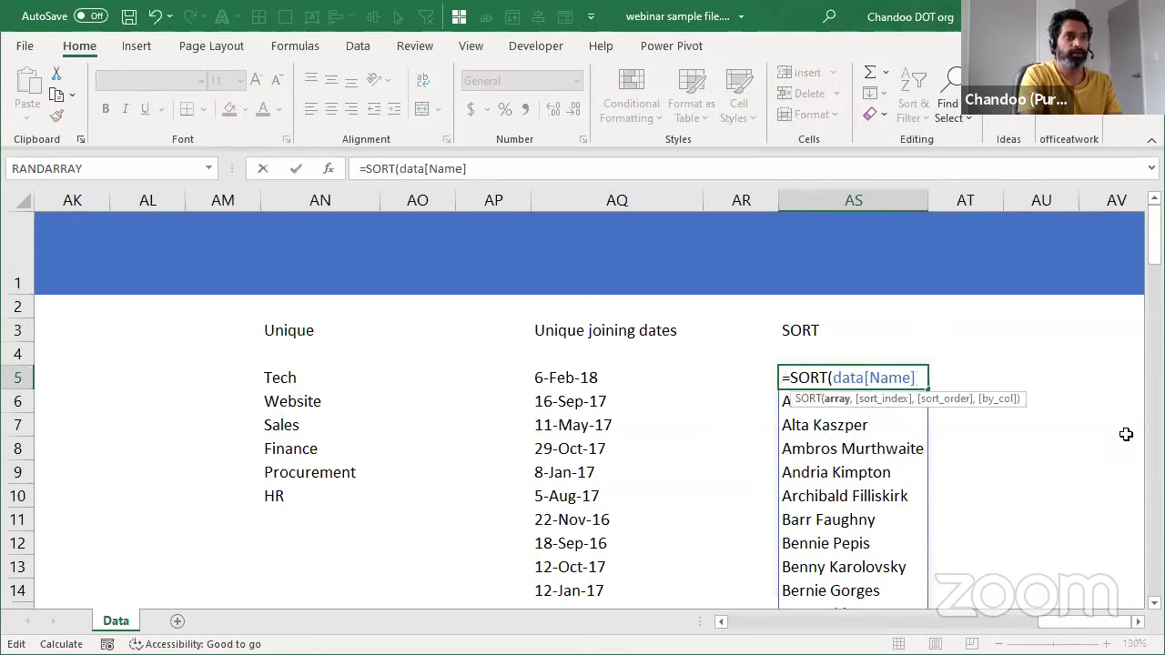
type(",")
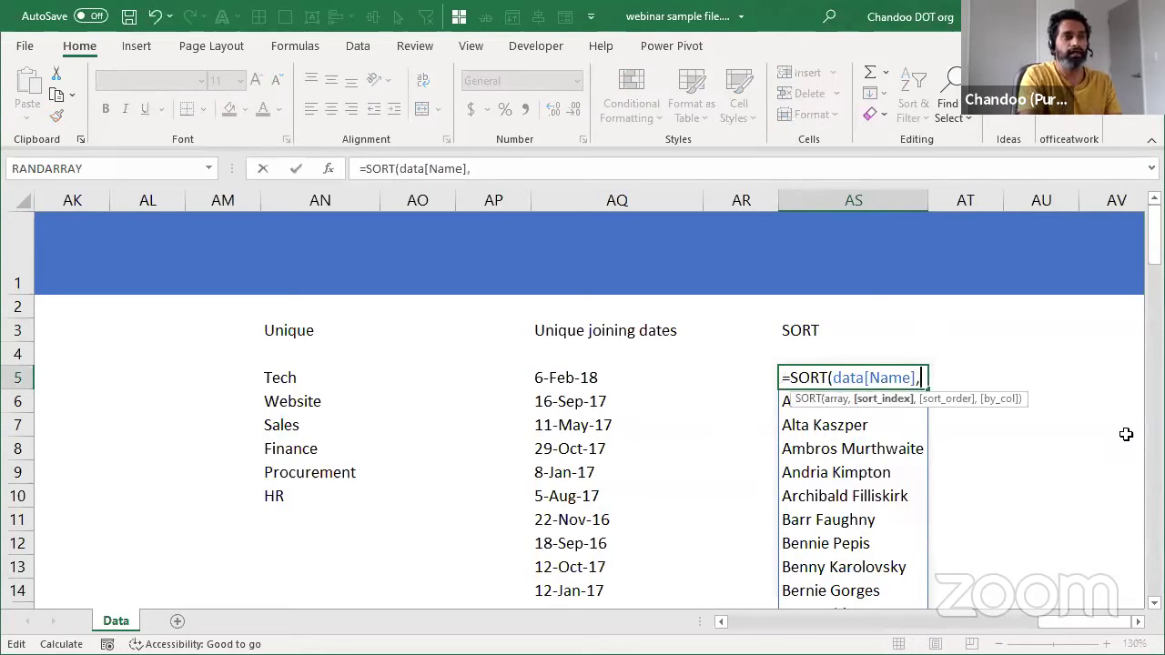
type(",-")
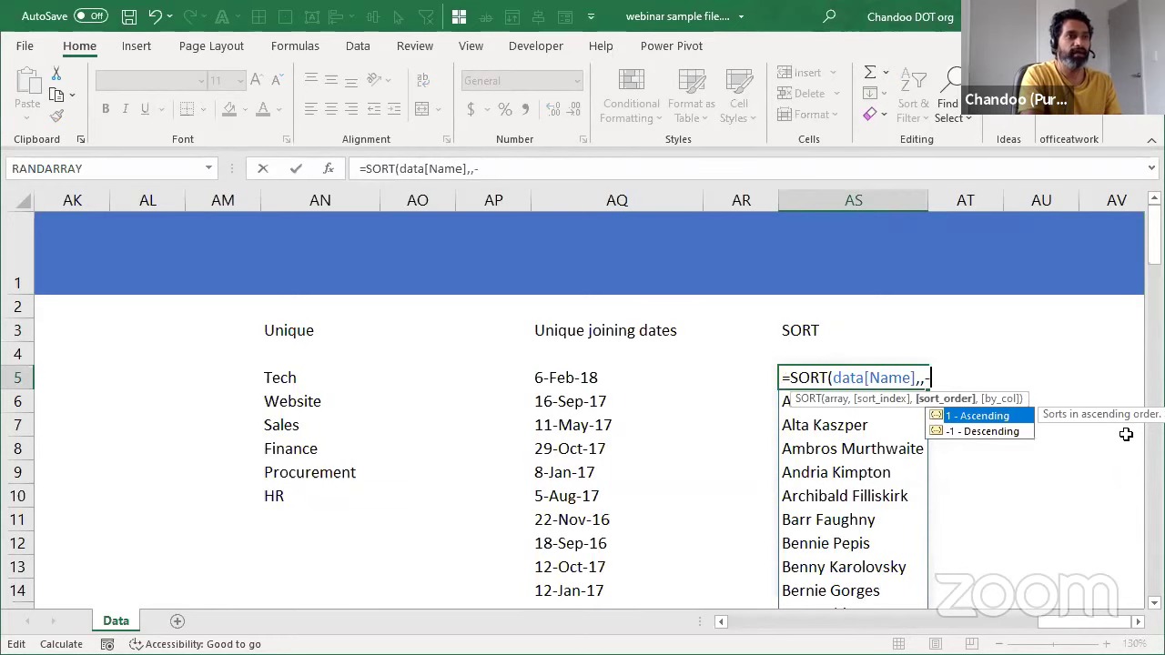
type("1")
key("ctrl+Return")
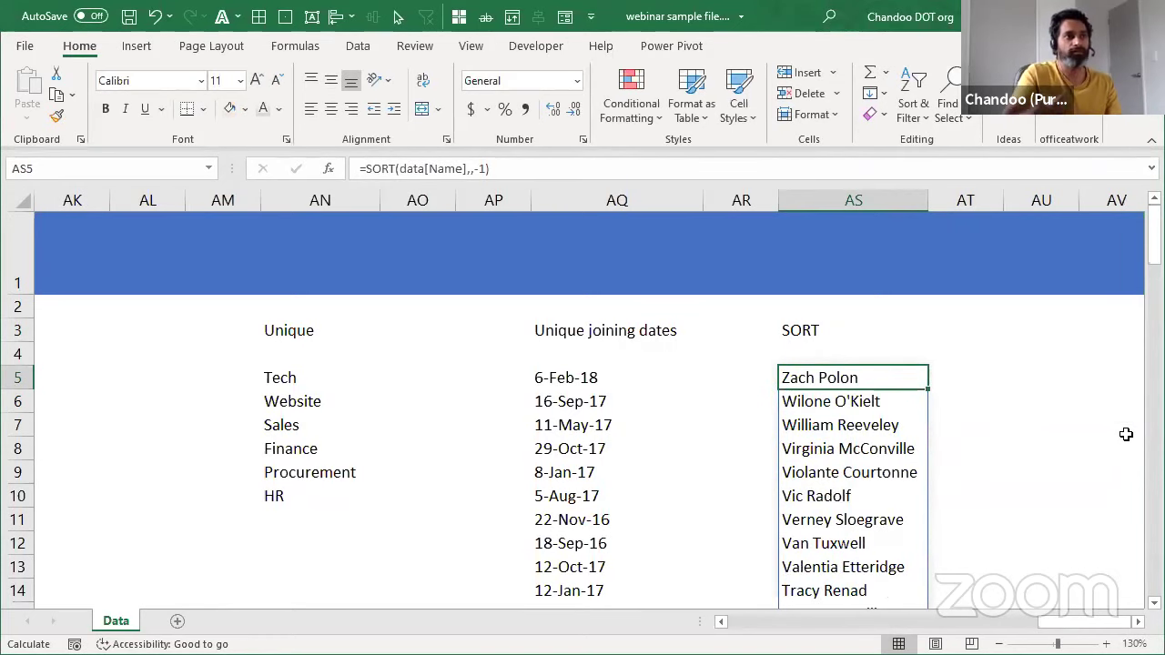
scroll(1115, 469, "down", 18)
scroll(1079, 492, "up", 18)
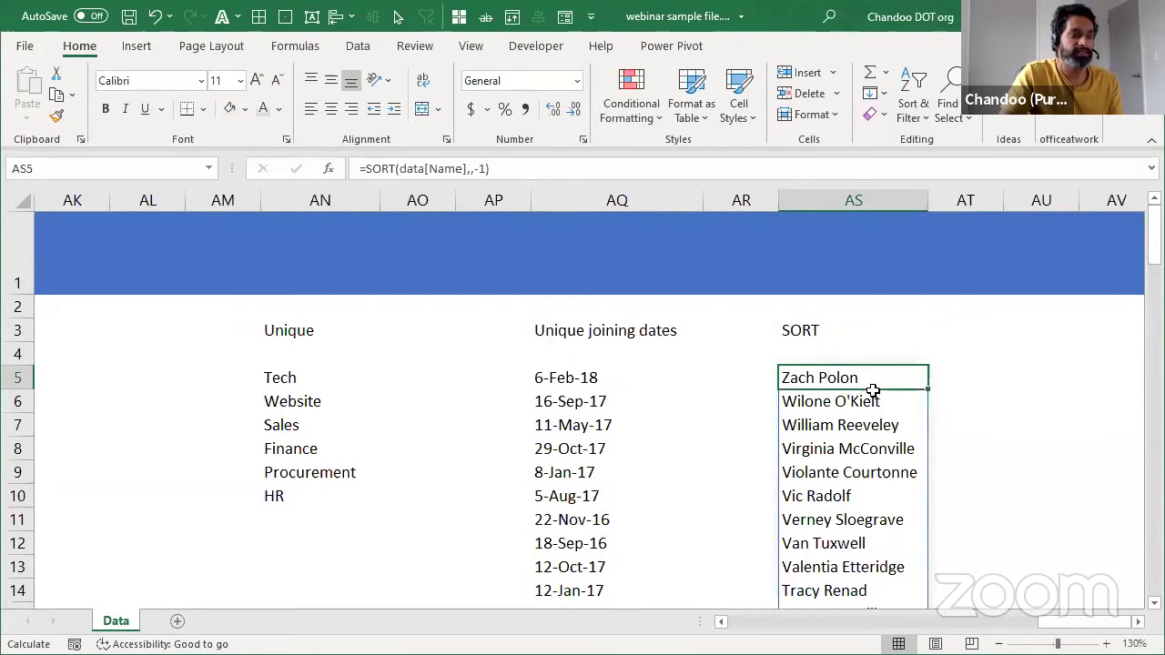
key("Right")
key("Right")
key("Right")
key("Right")
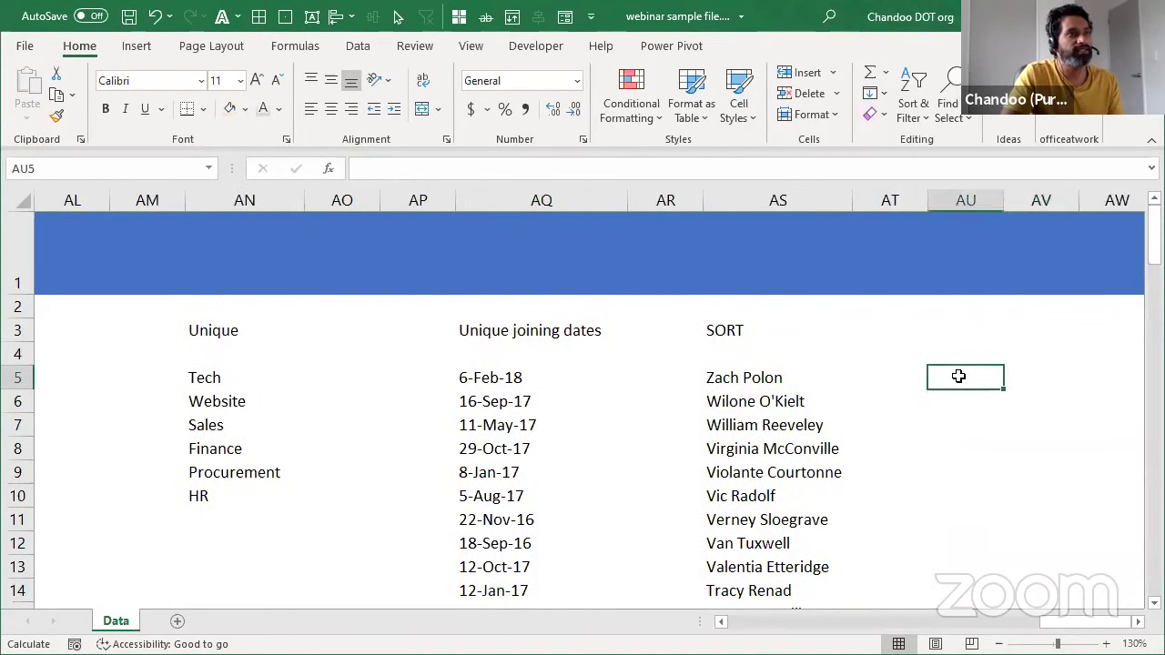
Step: Enter =SORT(data, 6,-1) in AV5 to sort the whole table by its sixth column, highest first
key("Right")
key("Right")
key("Left")
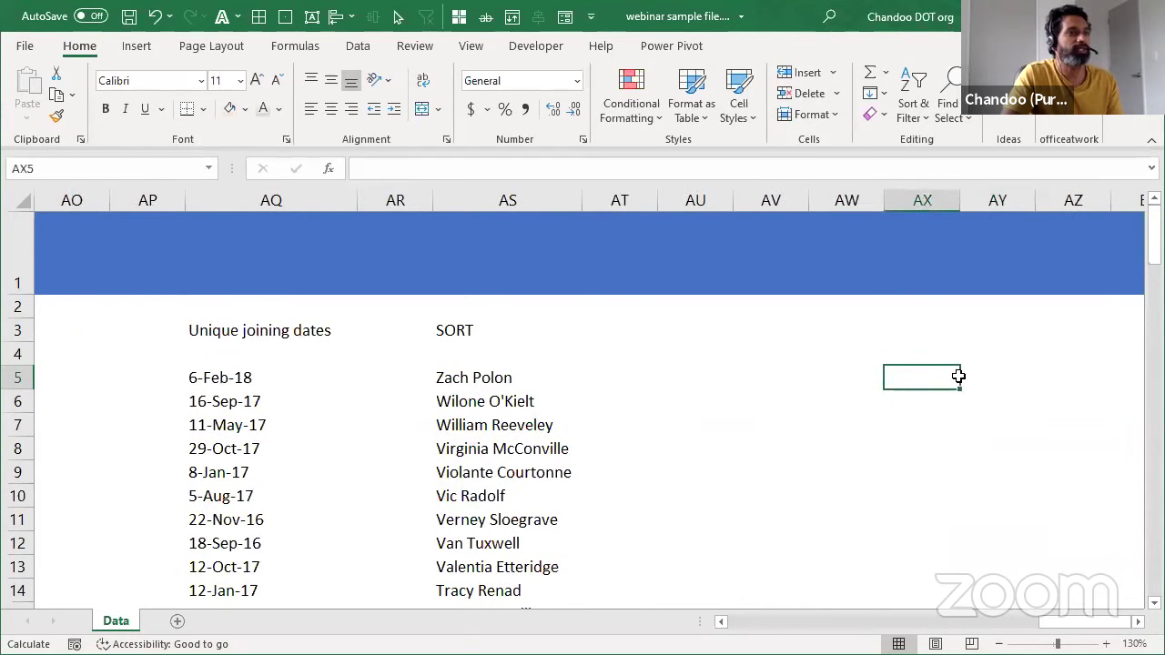
key("Left")
key("Left")
type("=d")
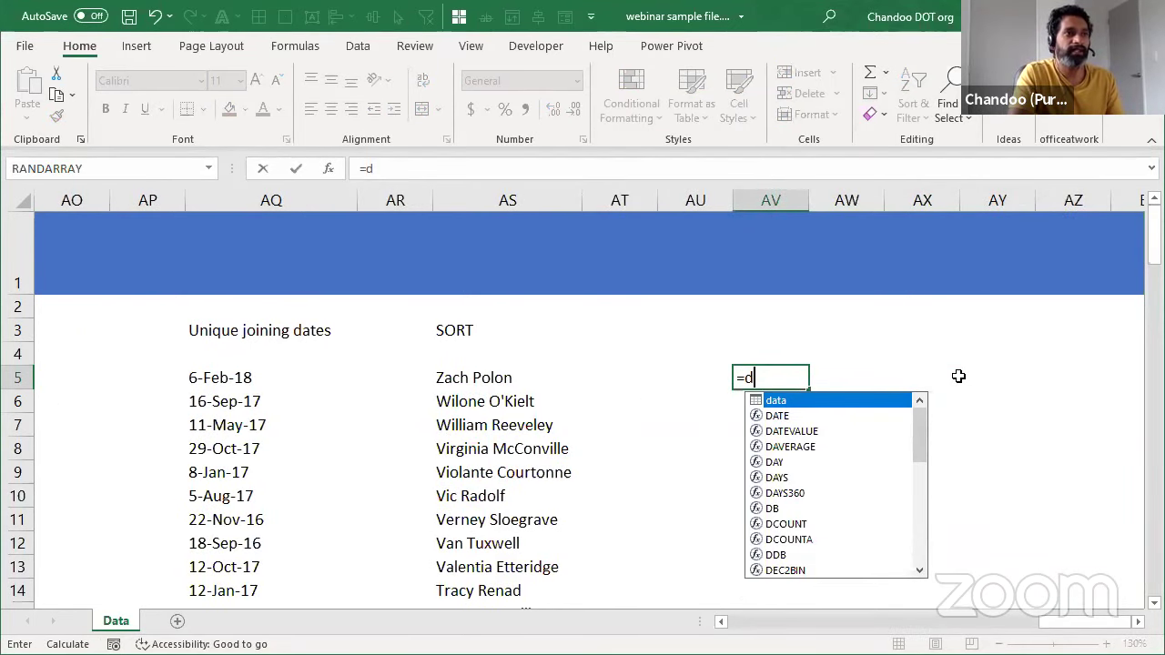
key("BackSpace")
type("SORT(data, 6")
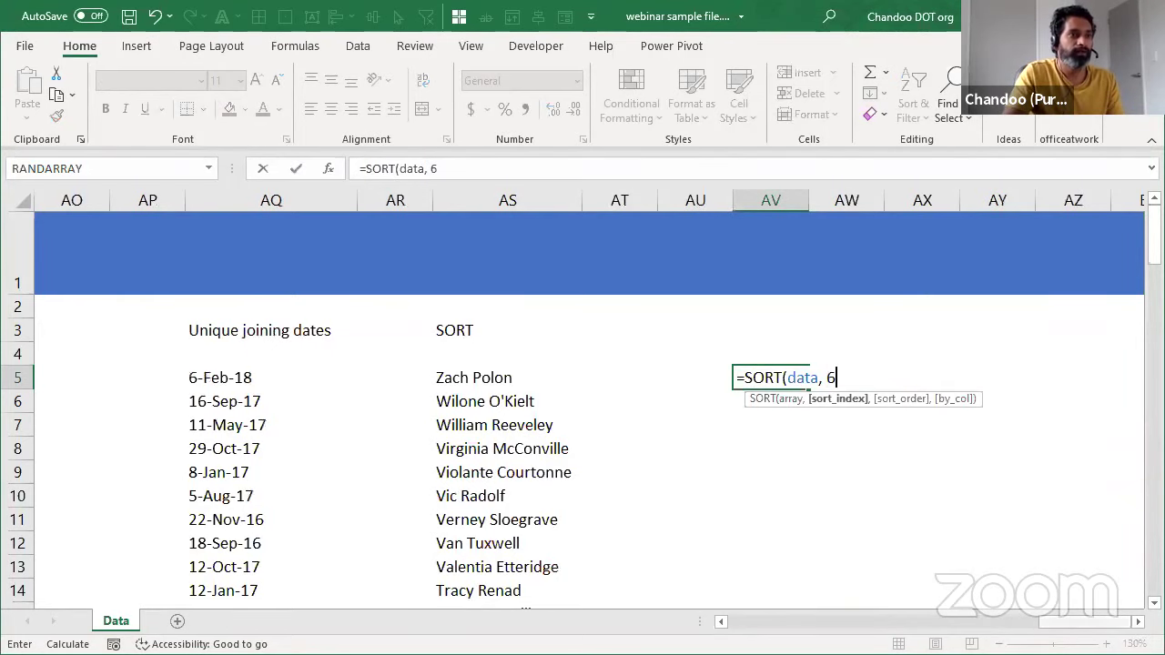
left_click_drag(1054, 630, 1085, 623)
scroll(591, 333, "left", 6)
left_click(1138, 621)
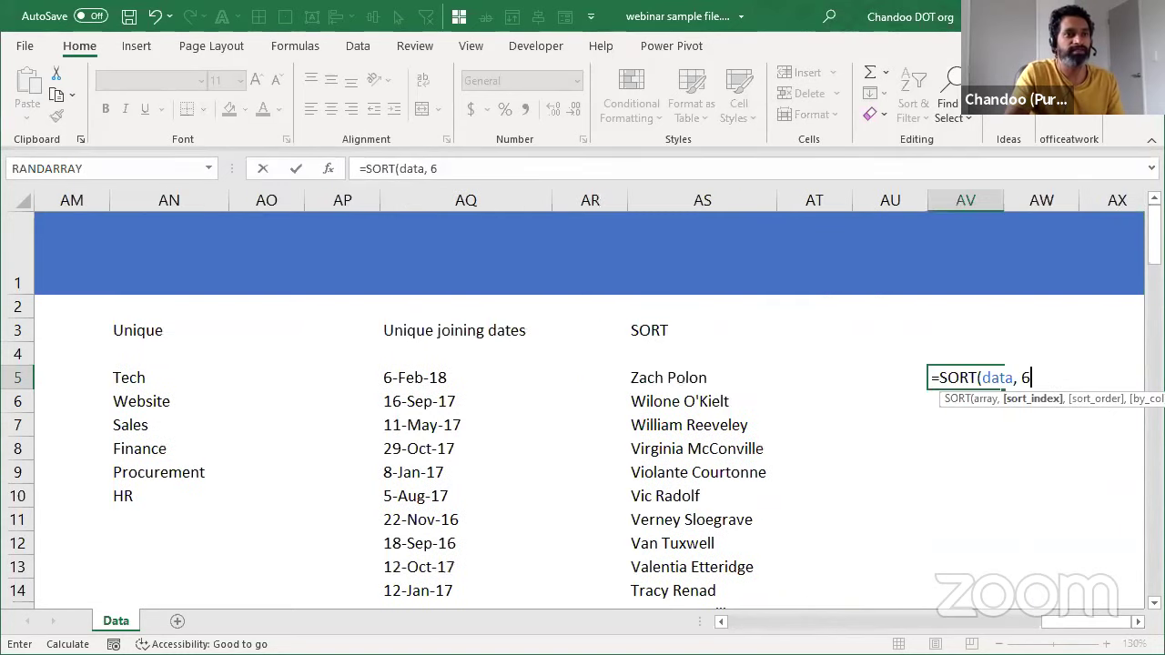
type(",-1")
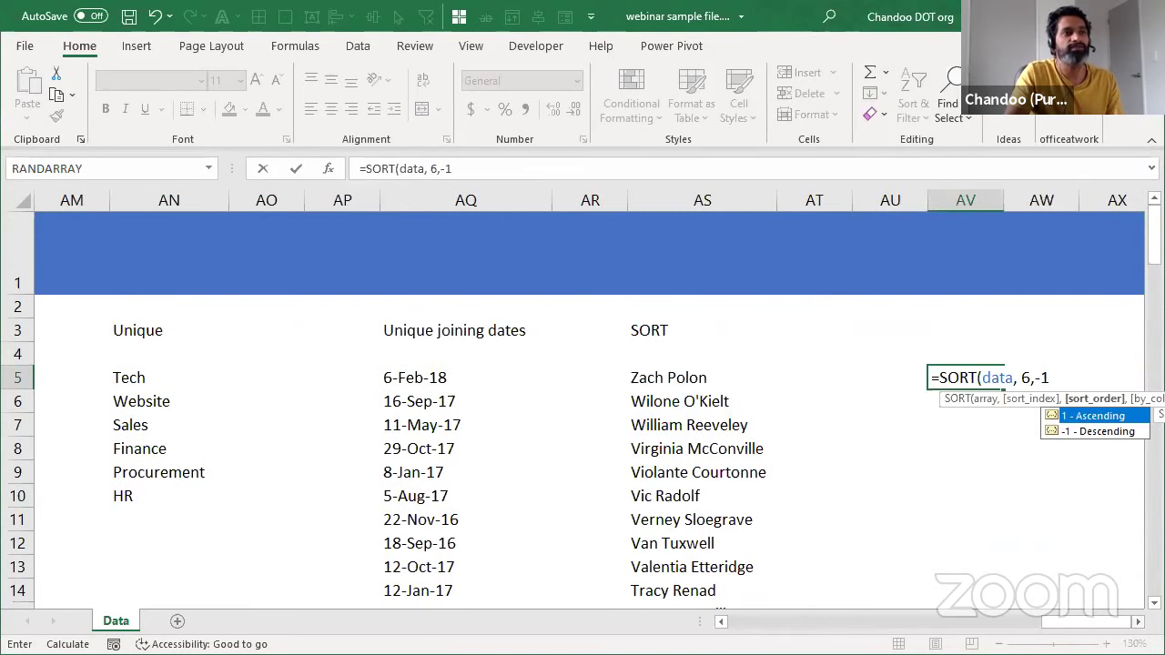
left_click(1137, 623)
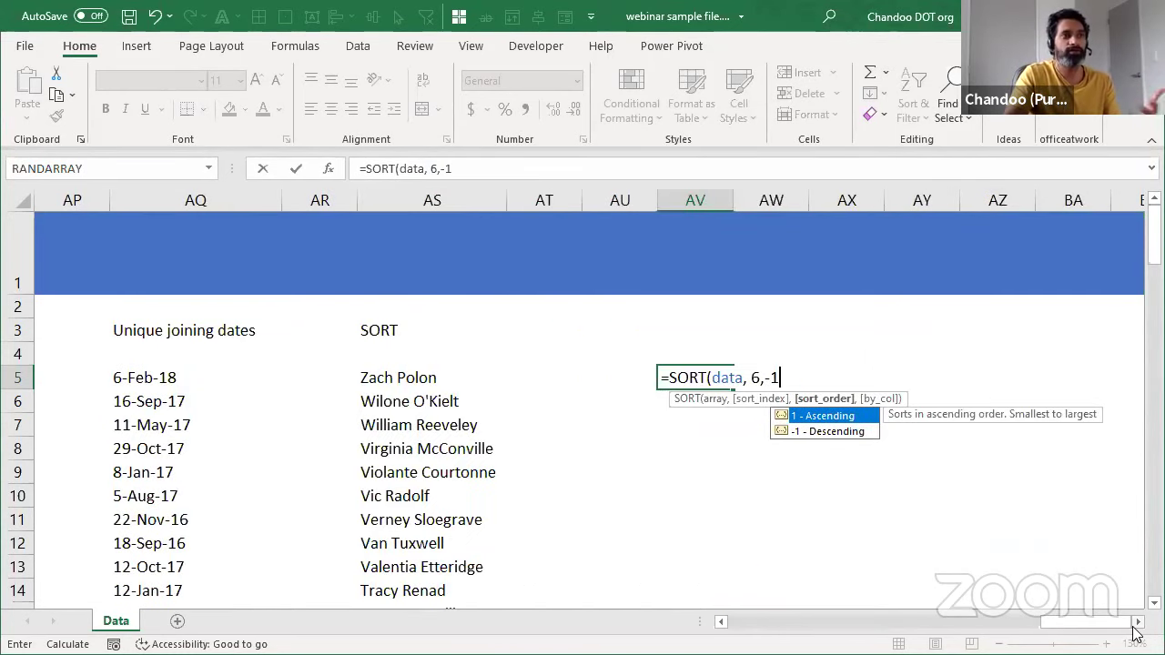
type(")")
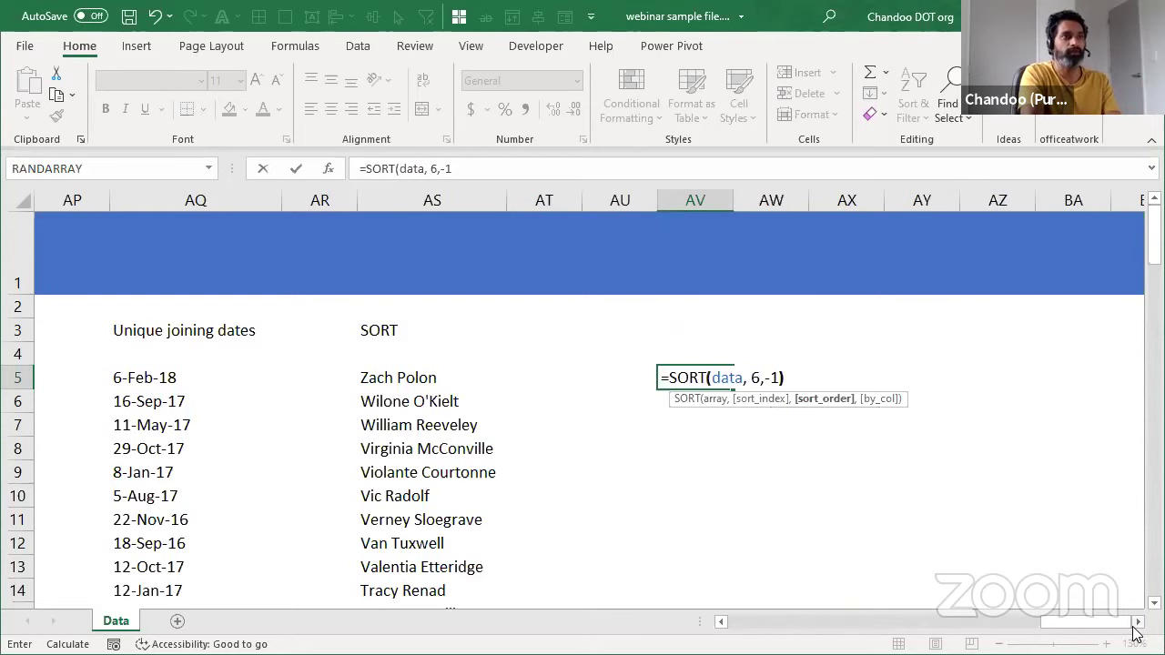
key("Return")
Step: Check the sorted salary values in column BA, then return to the start of the list
left_click(1137, 622)
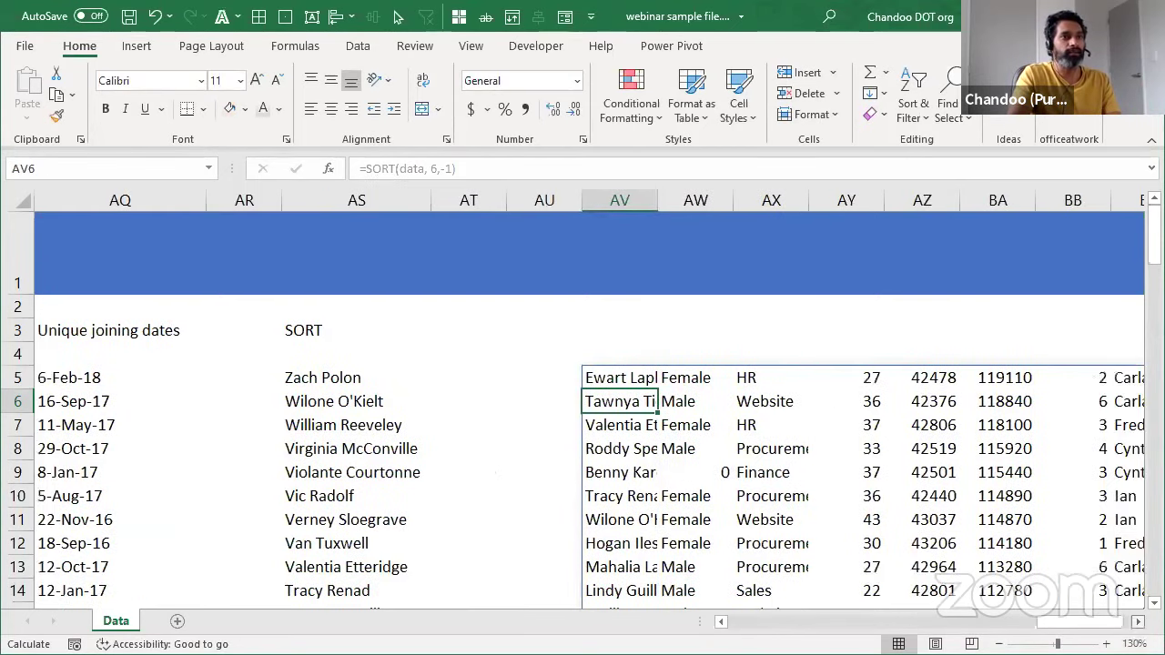
left_click(1137, 622)
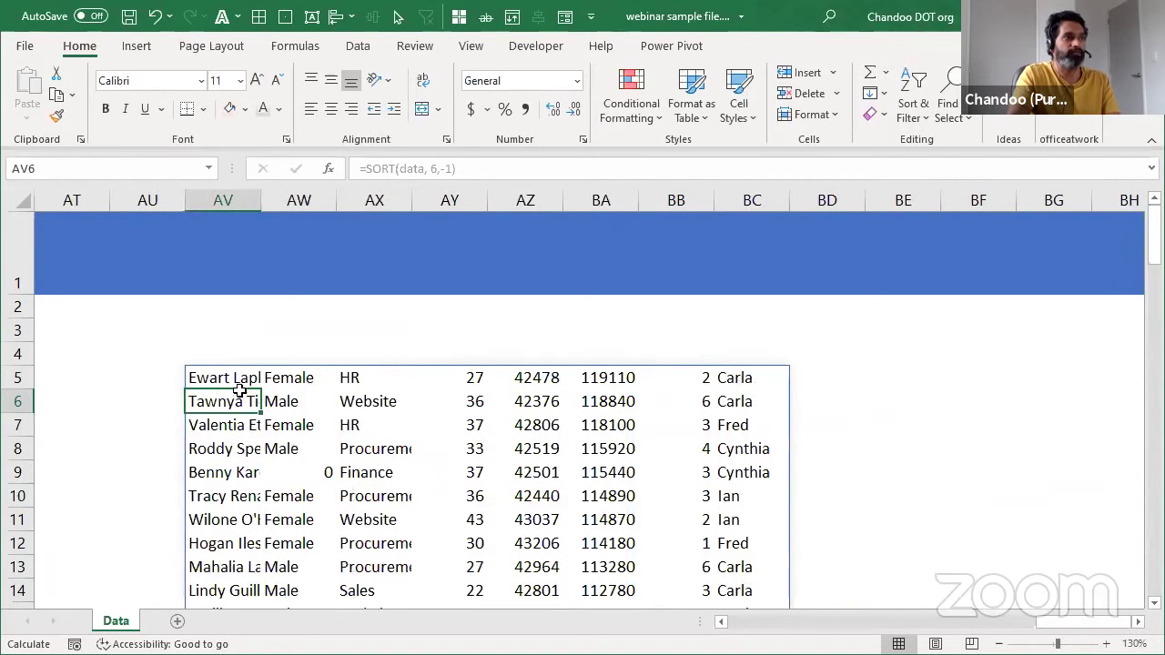
left_click(605, 381)
scroll(606, 380, "down", 20)
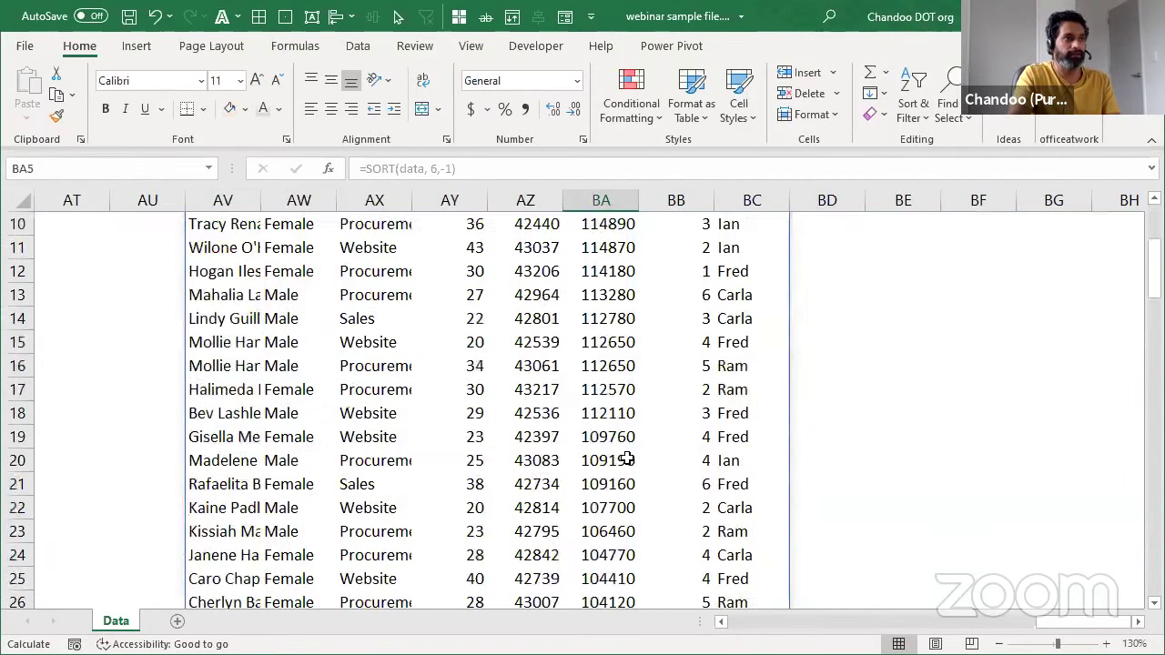
scroll(621, 458, "up", 19)
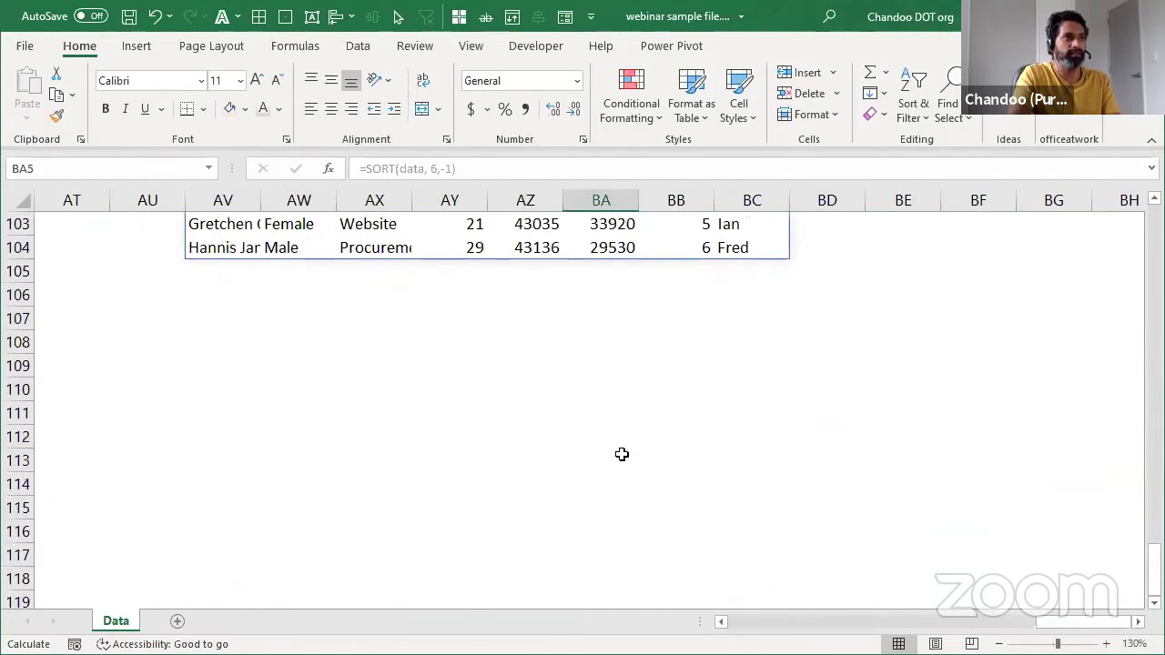
scroll(610, 458, "up", 16)
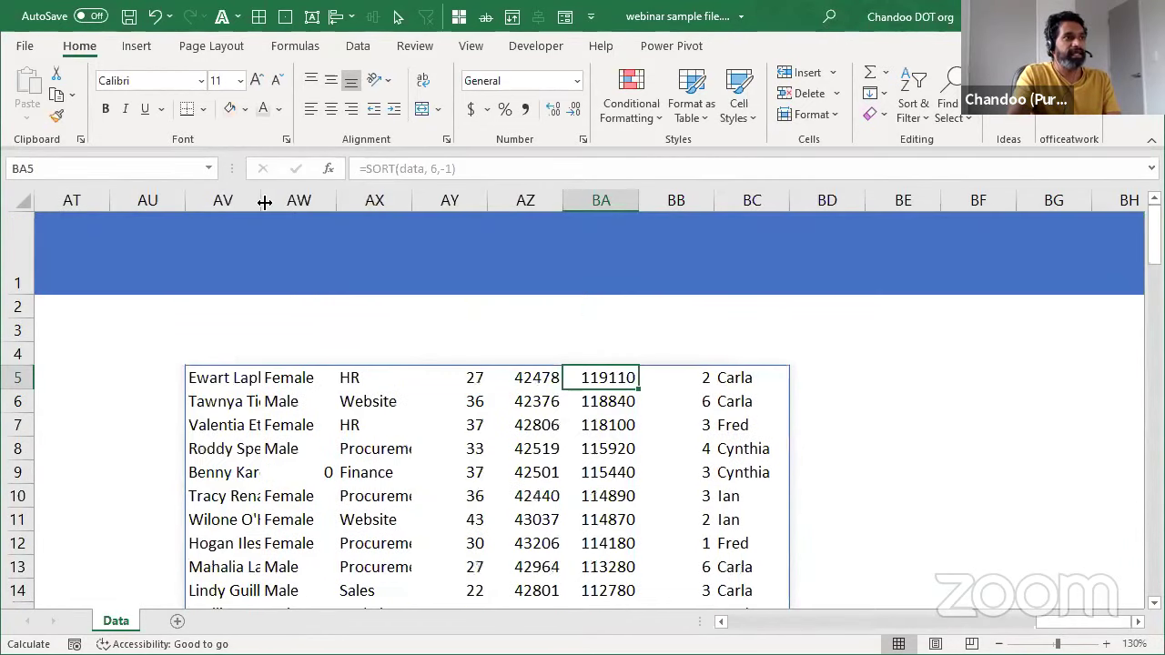
key("ctrl+Left")
Step: Widen column AV so full employee names show and recommit the SORT formula
left_click_drag(264, 202, 346, 202)
key("F2")
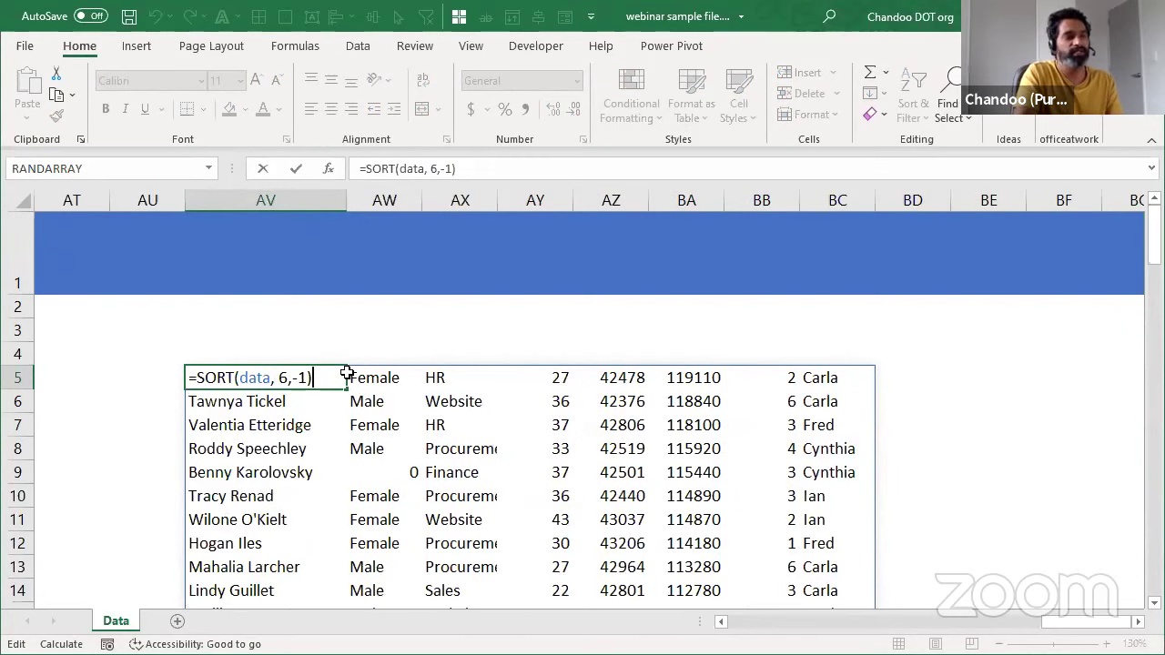
key("Left")
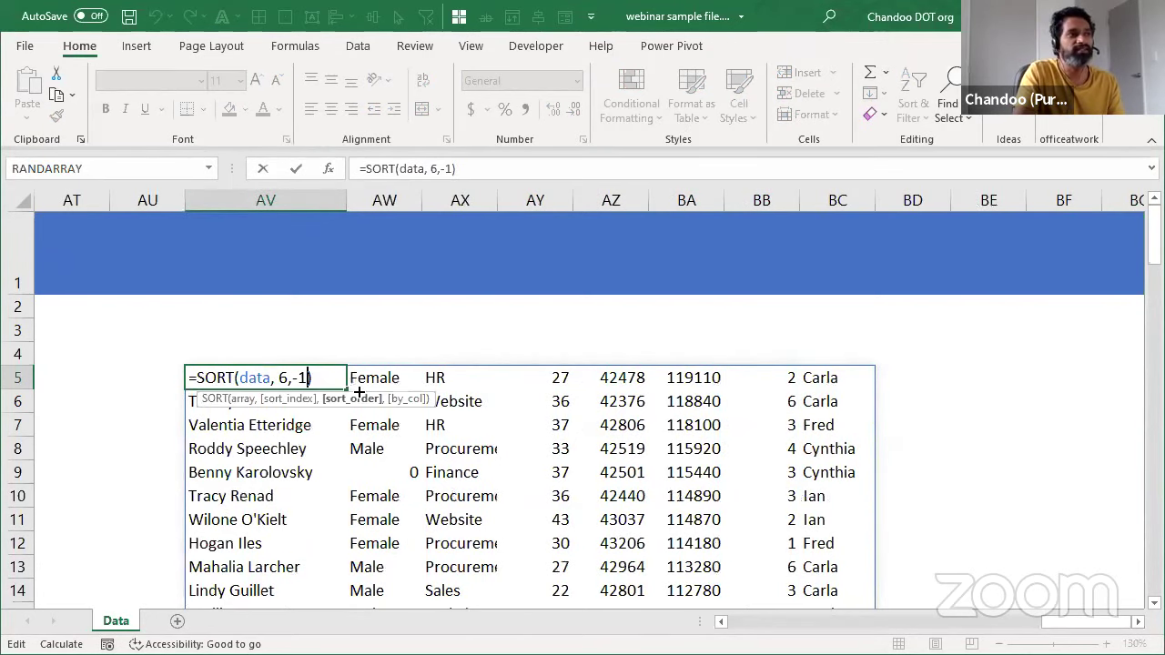
key("ctrl+Return")
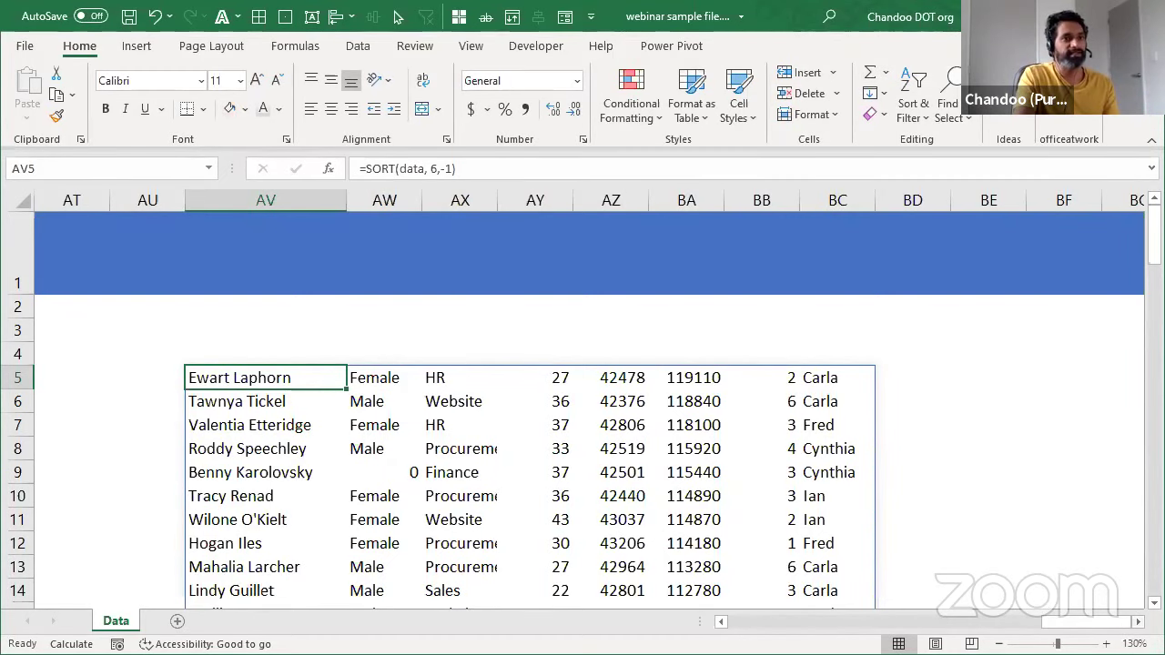
scroll(583, 410, "right", 2)
left_click(1138, 622)
left_click(783, 384)
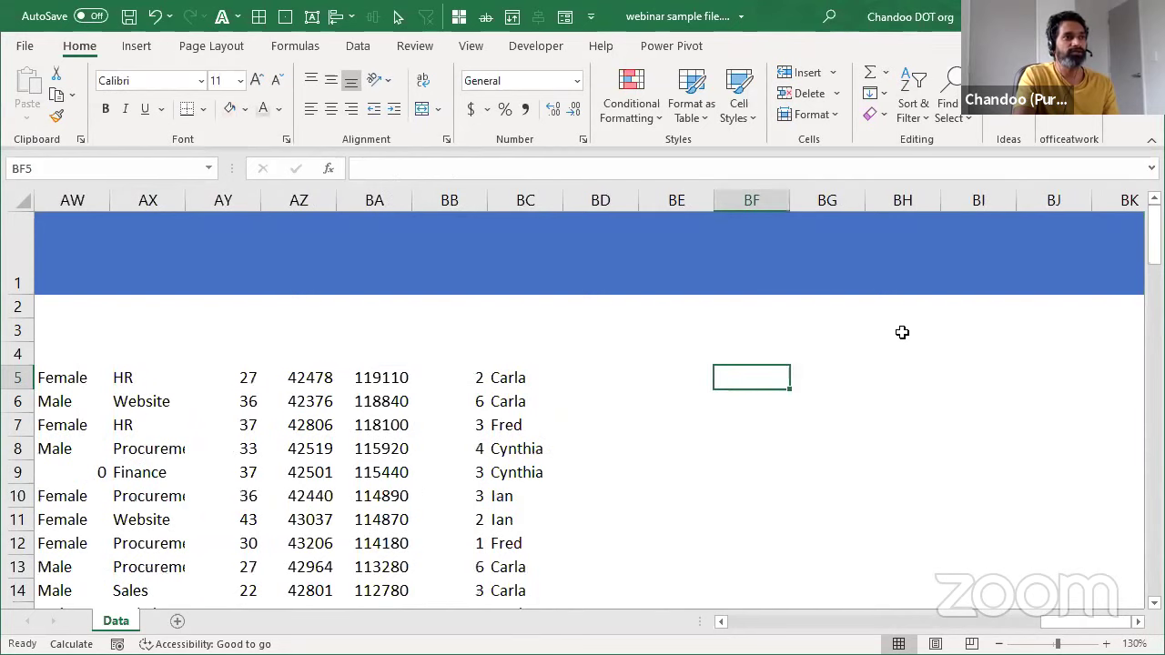
Step: Enter =SORTBY(data, data[Department], 1, data[Salary], -1) in BF5
type("=")
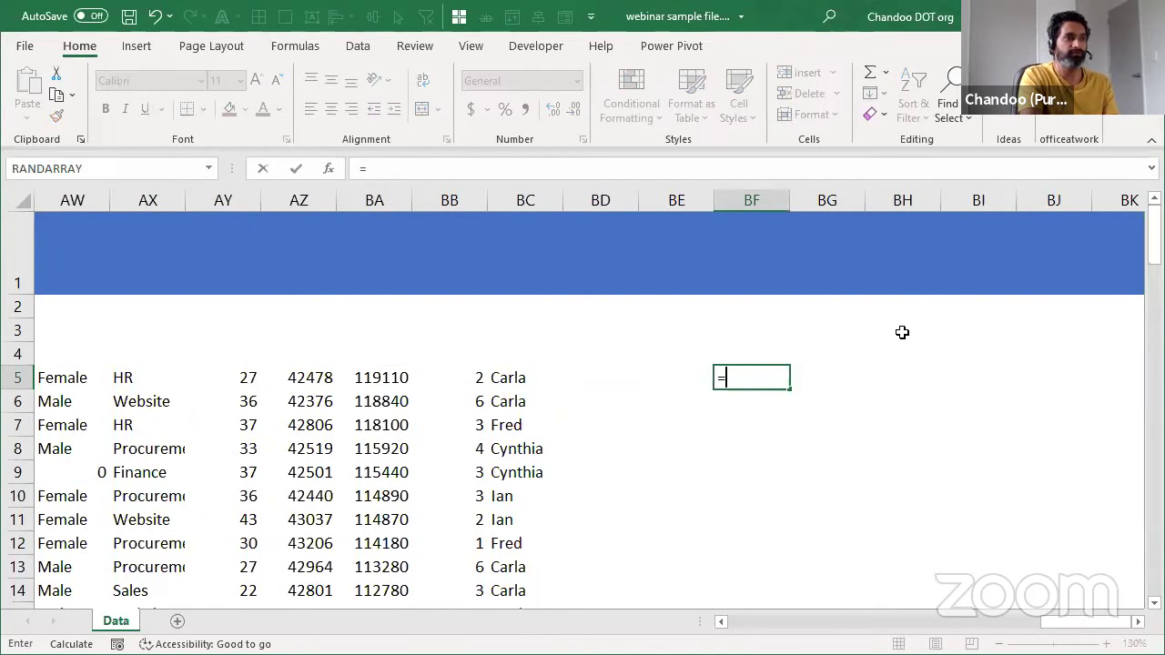
type("SORTBY(")
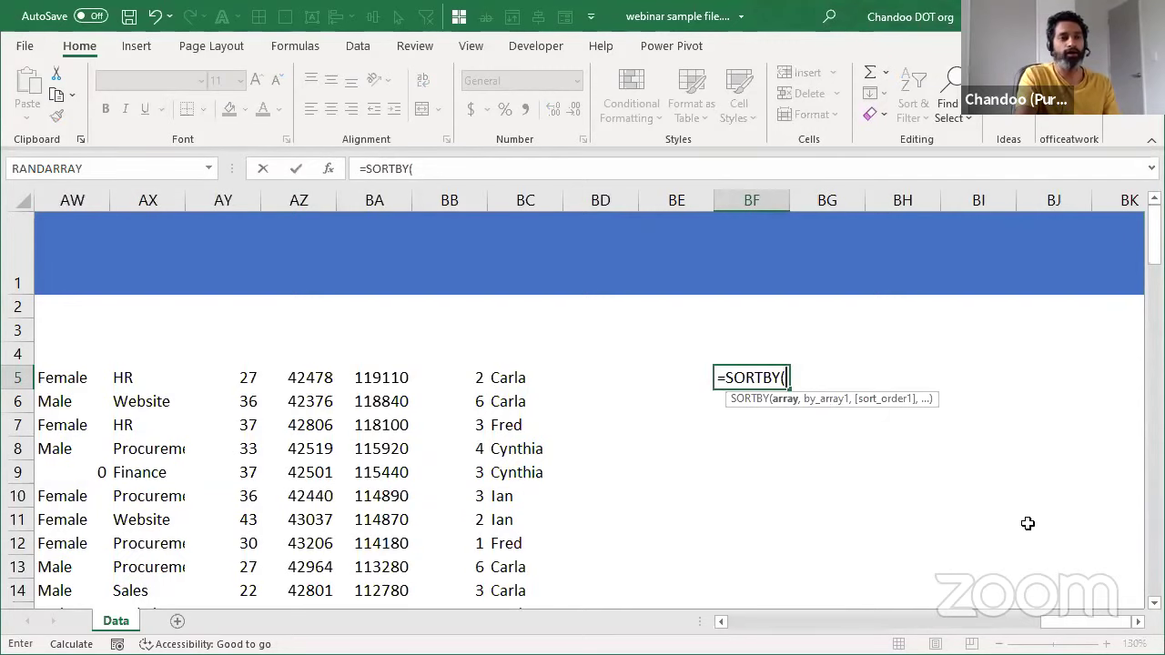
left_click(1138, 622)
type("d")
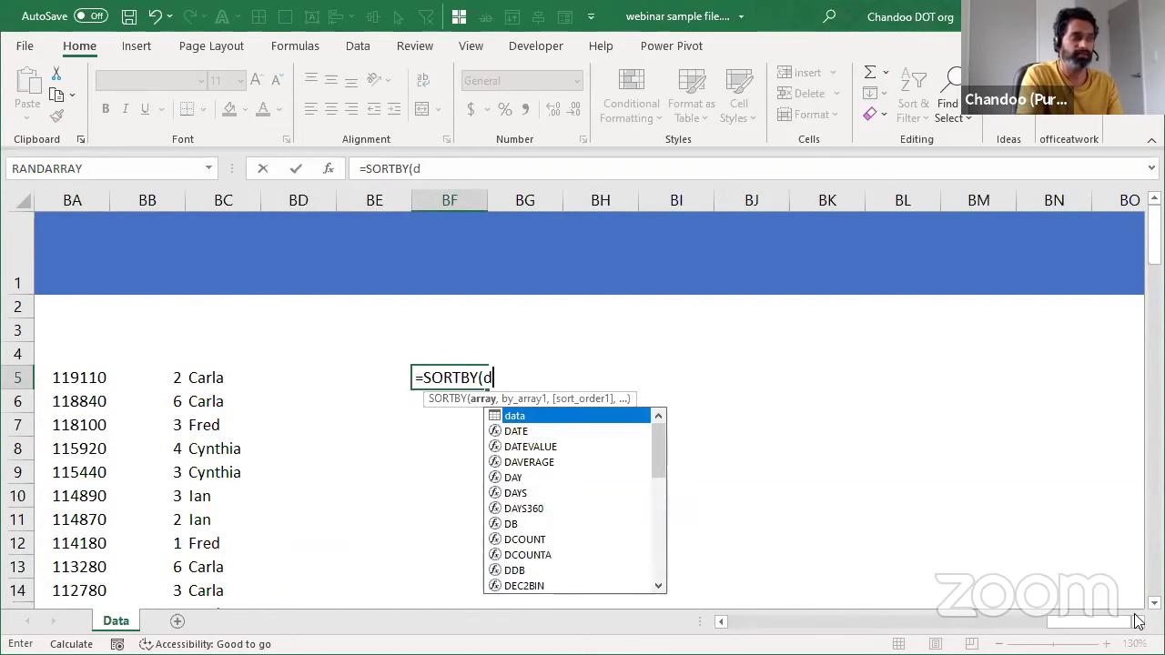
type("ata,")
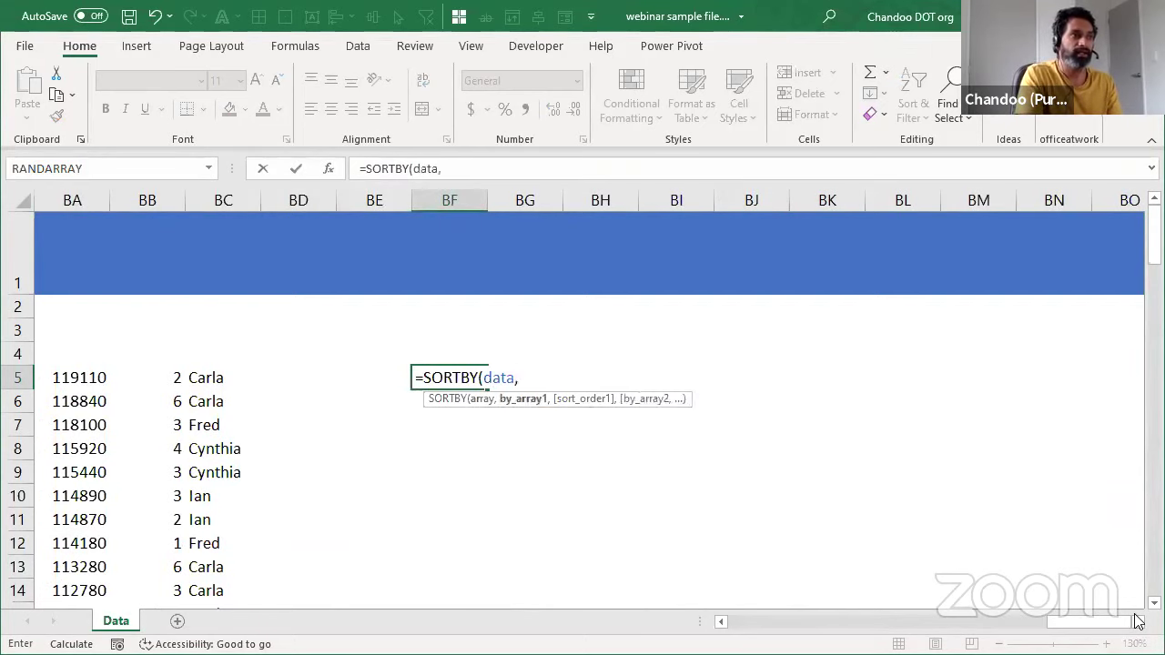
type(" d")
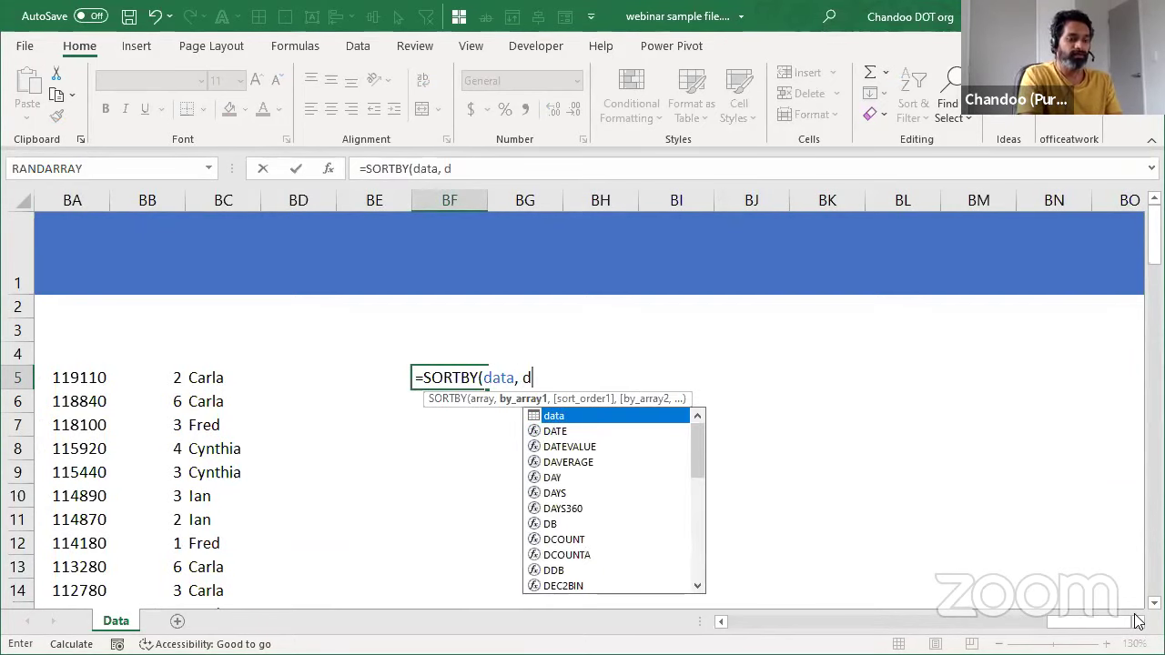
type("ata[Department]")
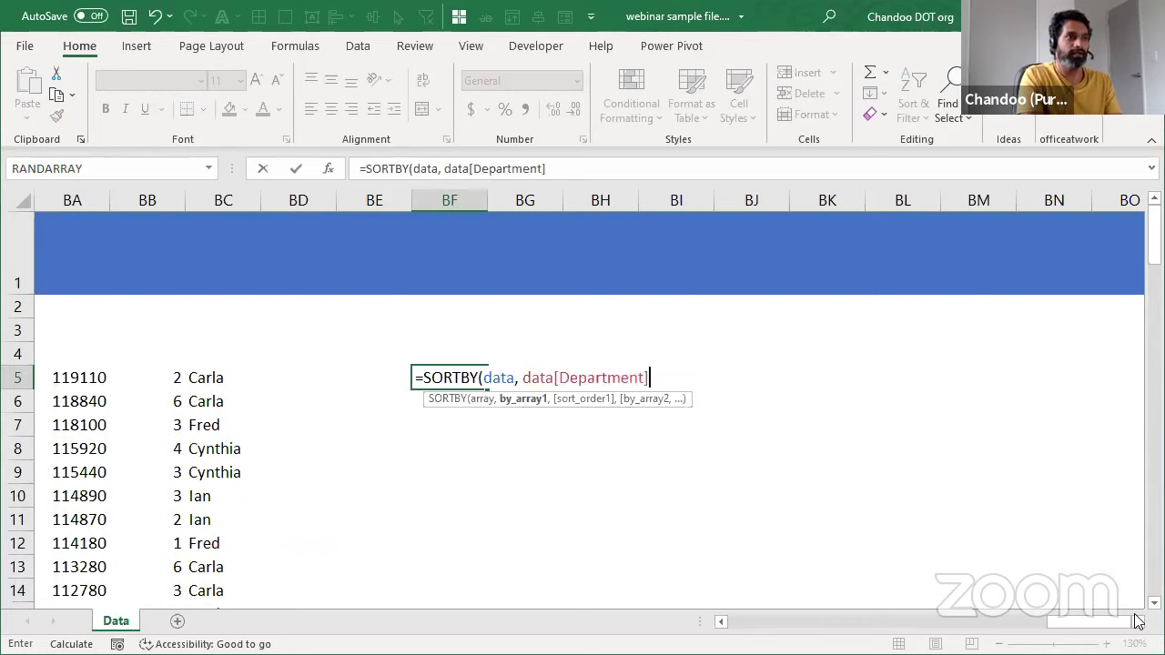
type(", ")
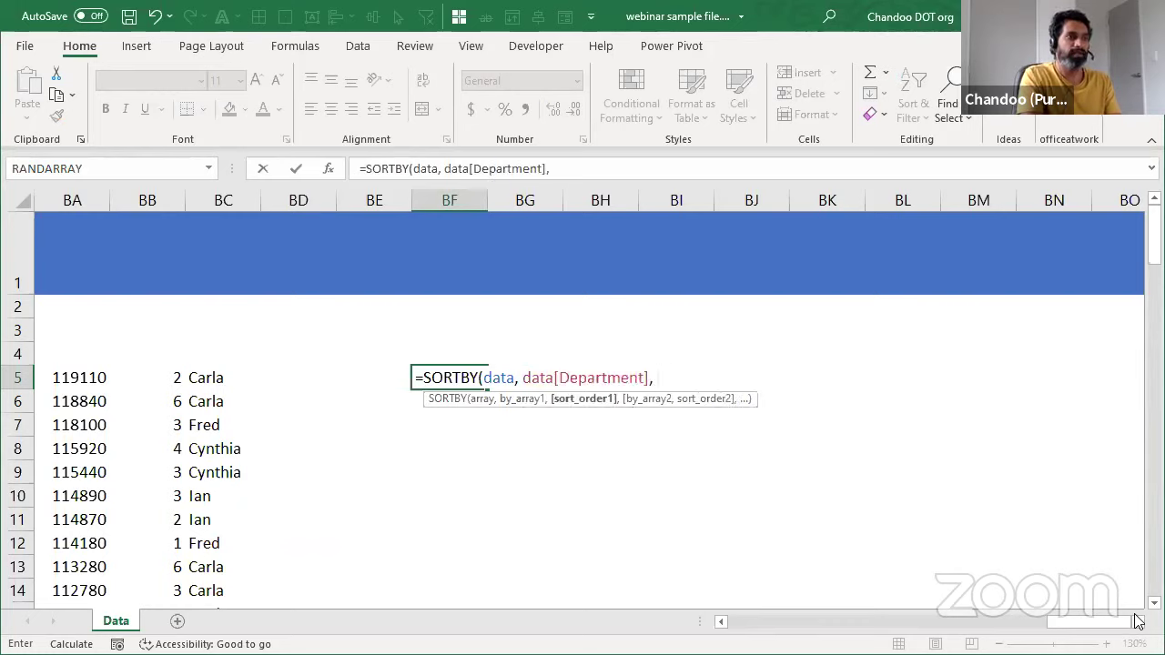
type("1, d")
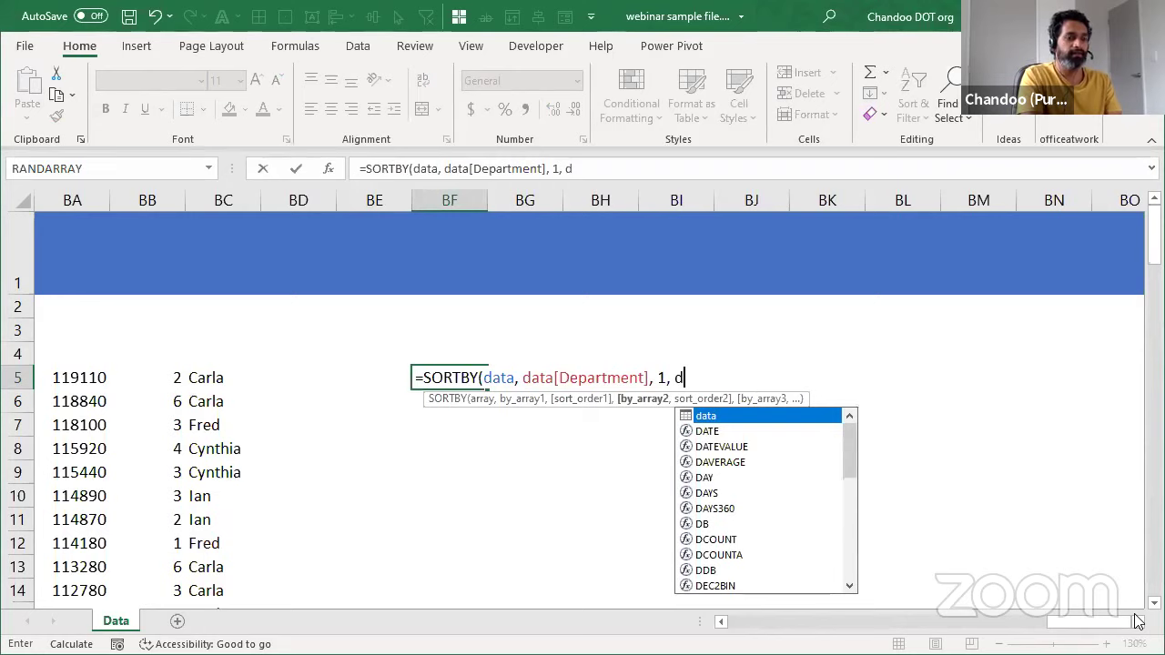
type("ata[Salary], -1")
key("Return")
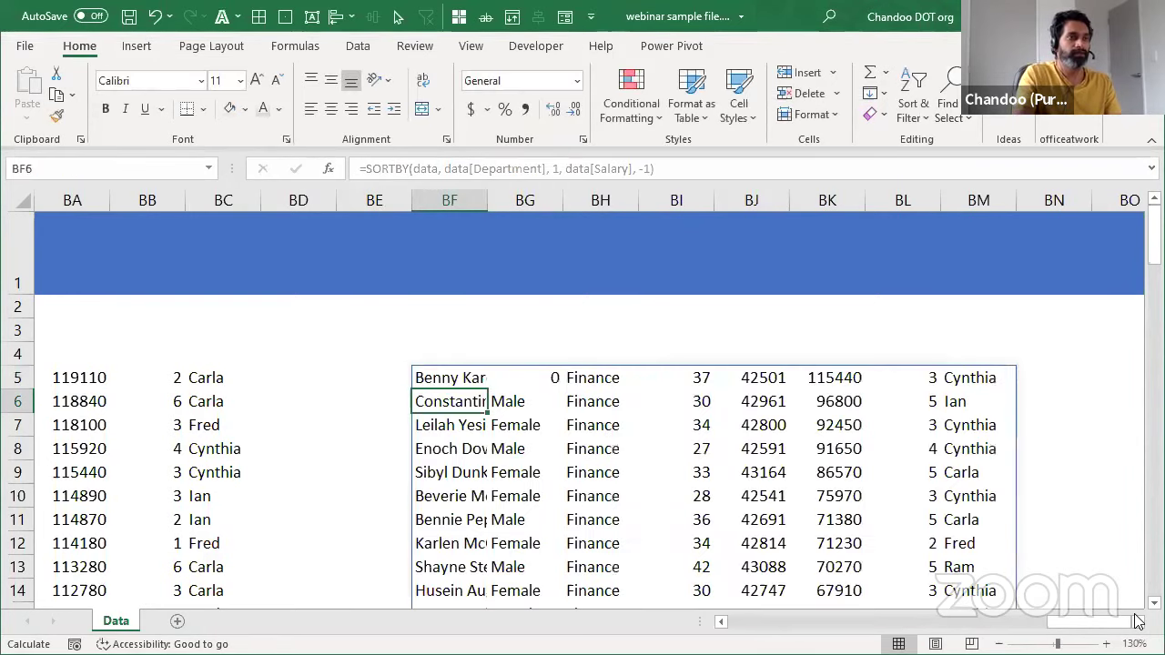
Step: Check the Finance and HR salary ordering in the sorted list and select the cut-off Procurement cell
left_click_drag(609, 385, 614, 518)
scroll(613, 523, "down", 2)
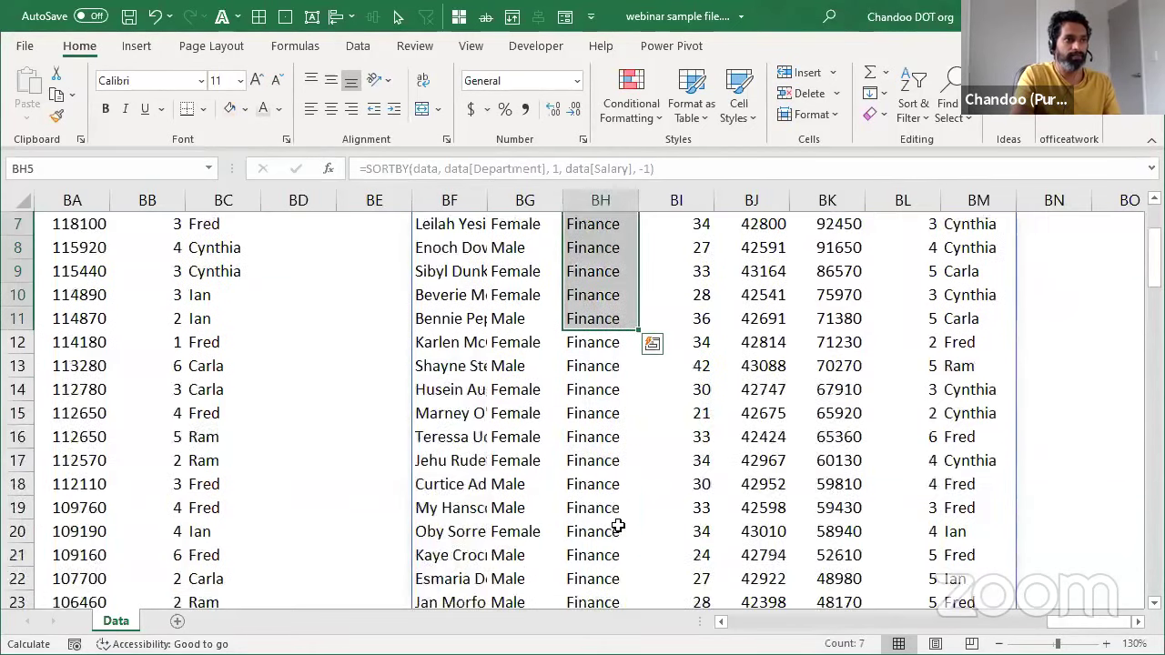
scroll(613, 525, "up", 1)
left_click(599, 269)
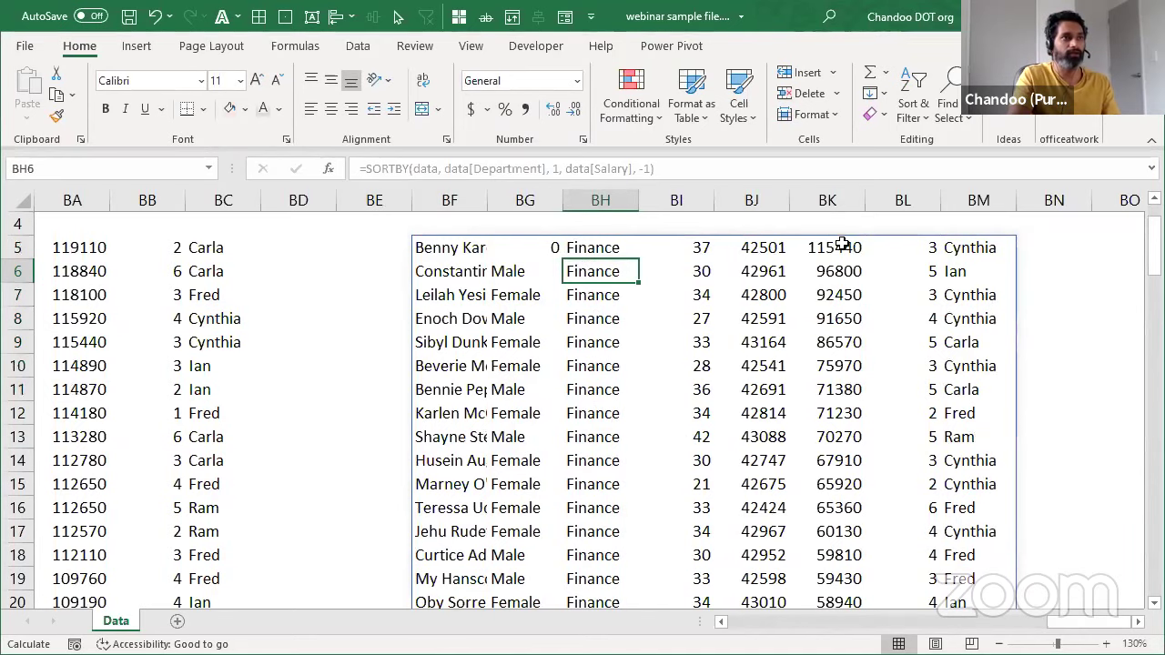
left_click_drag(824, 248, 843, 508)
scroll(851, 511, "down", 1)
scroll(851, 510, "down", 4)
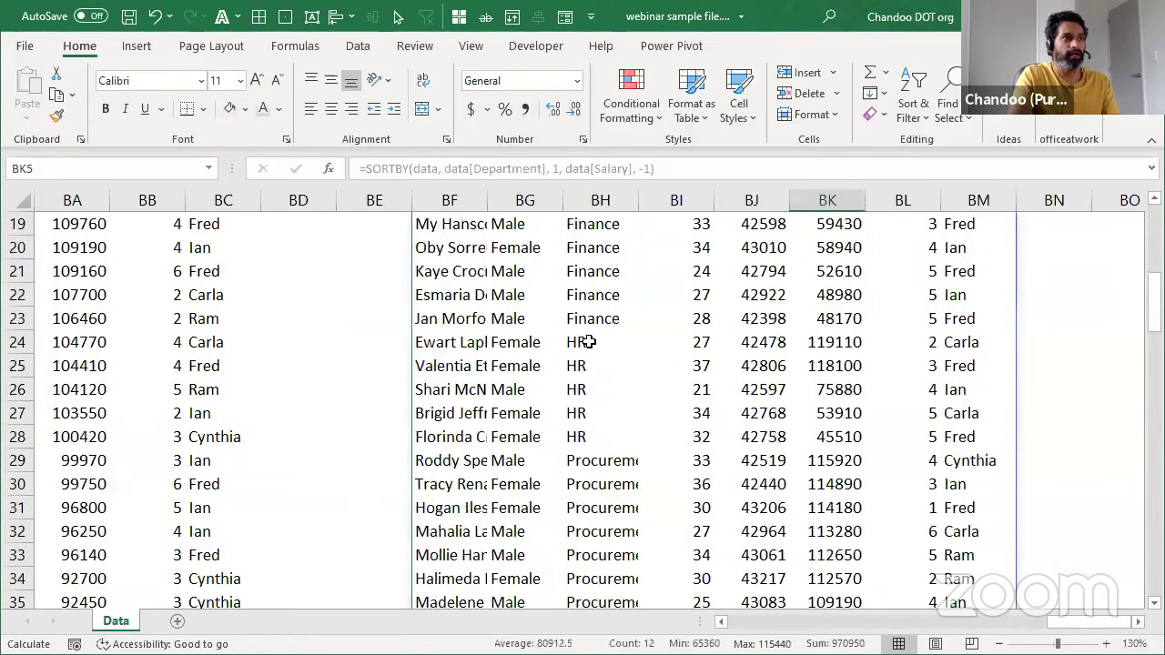
left_click_drag(586, 342, 605, 428)
left_click_drag(839, 339, 840, 440)
left_click(612, 460)
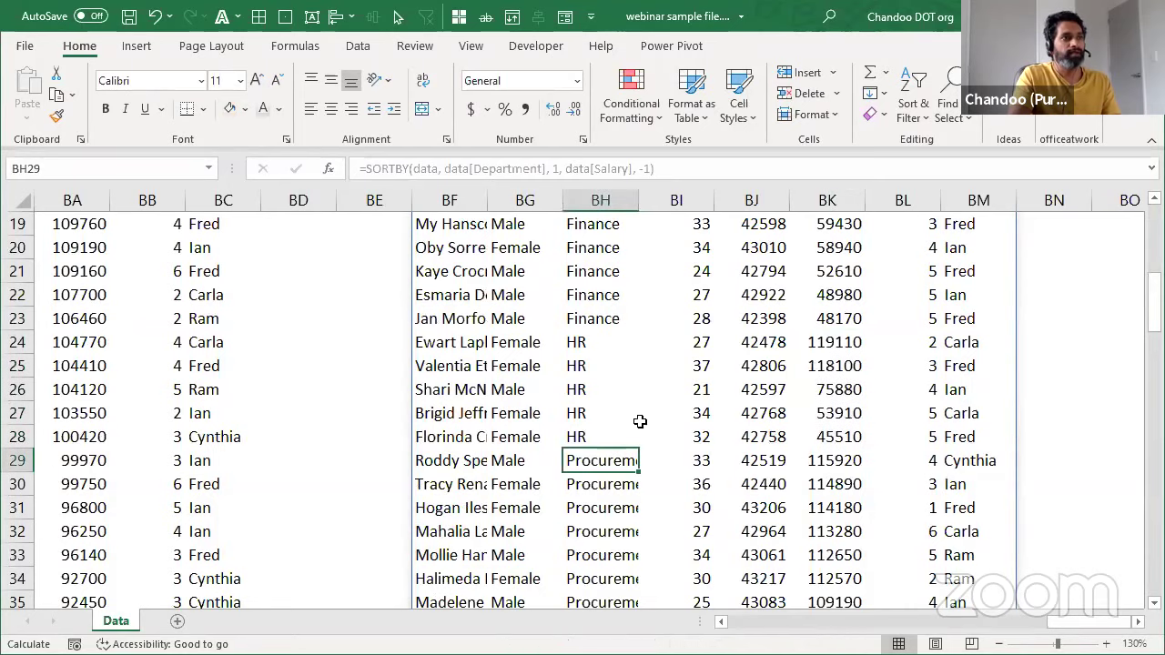
Step: Autofit department column BH so Procurement shows in full, then bring up the Data tab
double_click(642, 199)
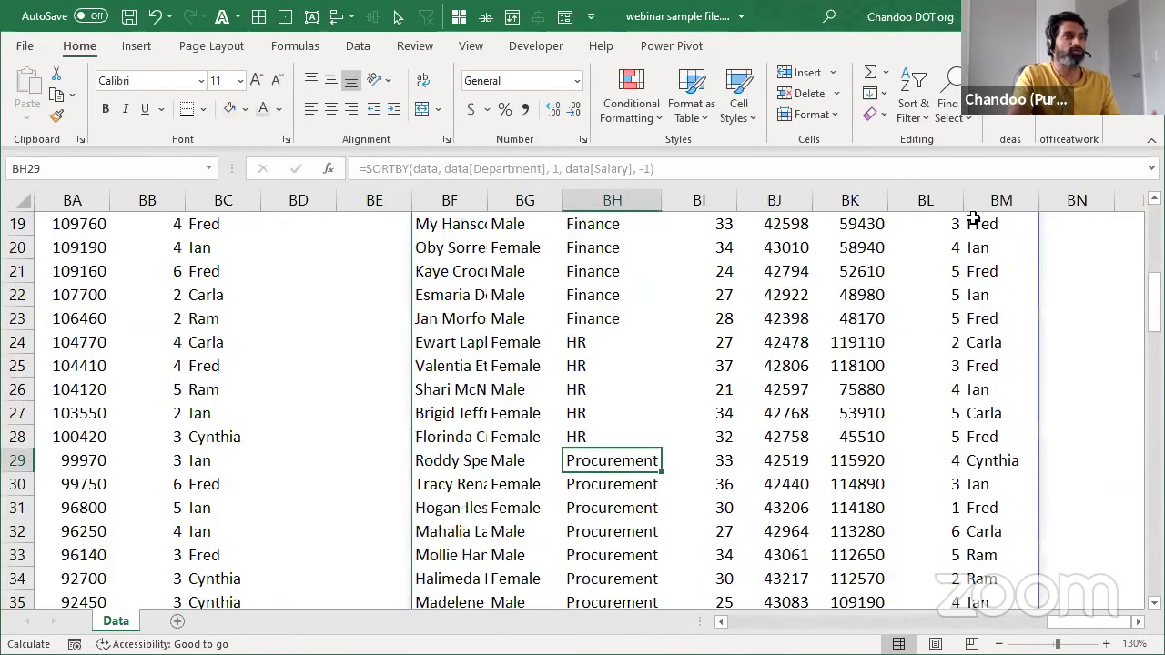
left_click(918, 117)
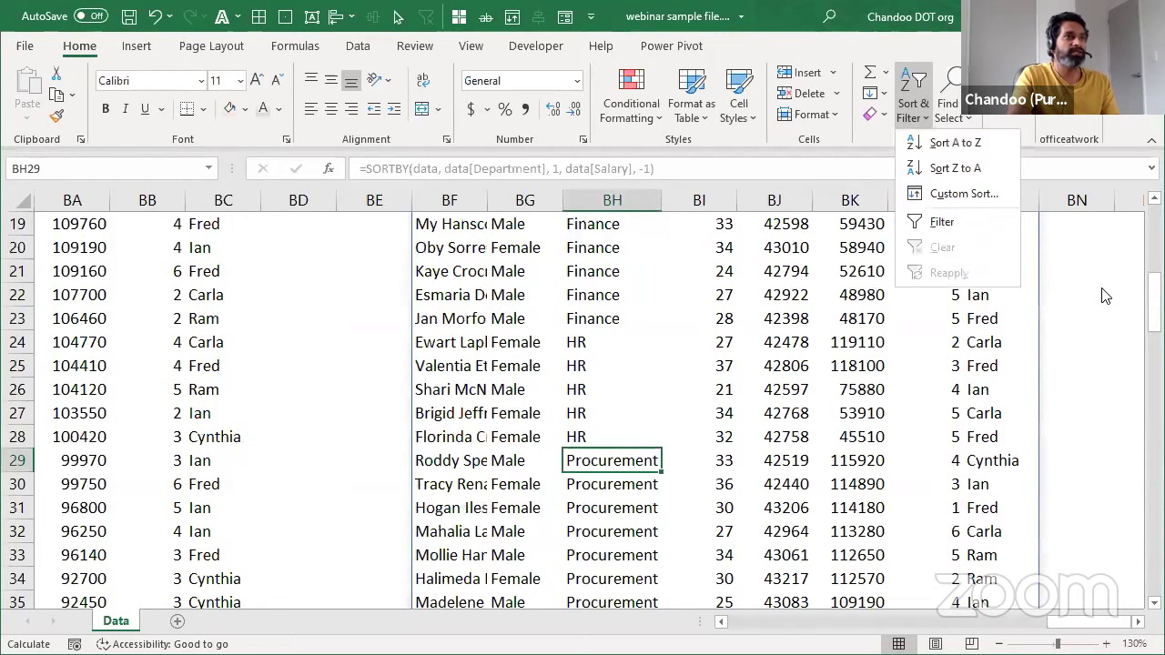
key("Escape")
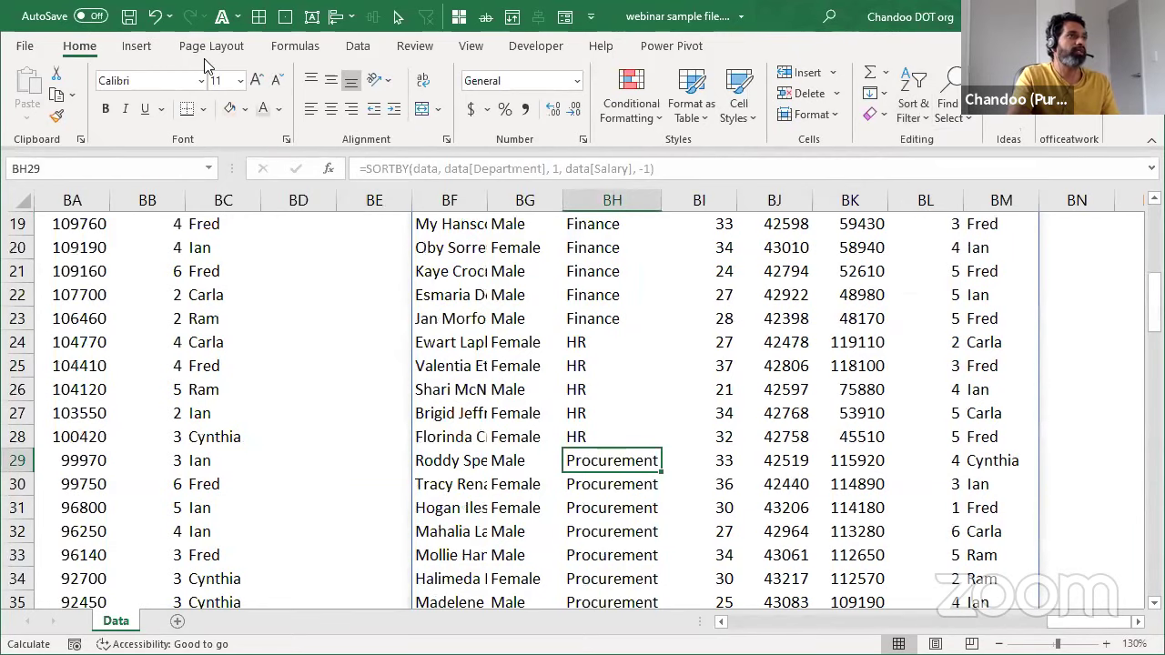
left_click(356, 47)
left_click(533, 437)
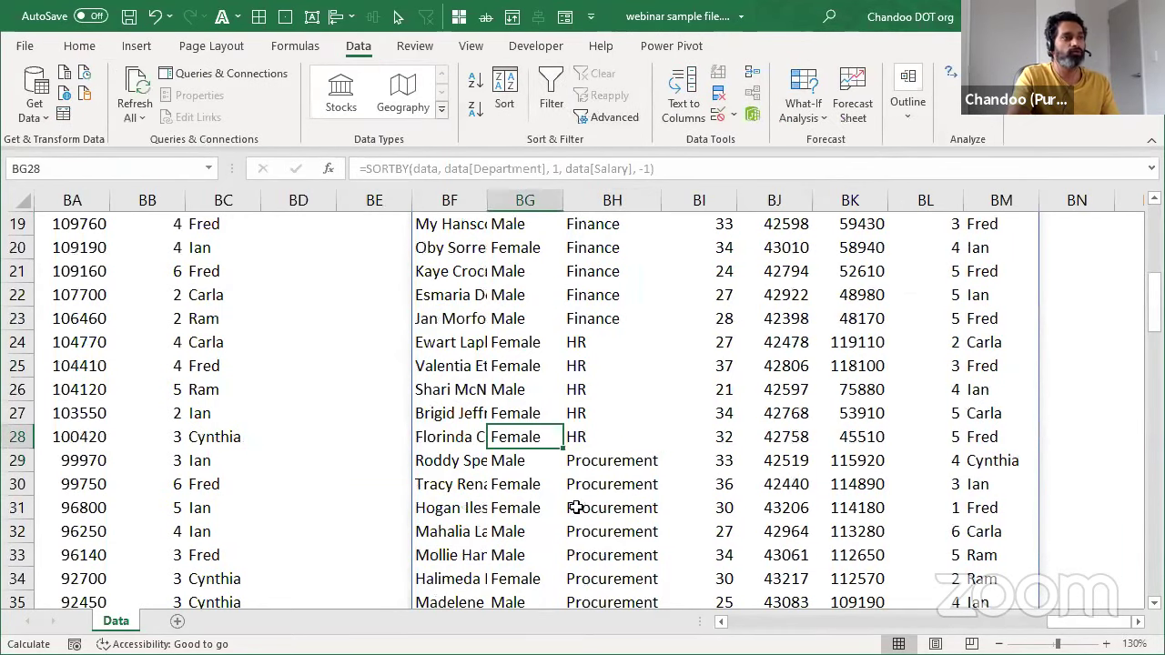
scroll(564, 492, "up", 6)
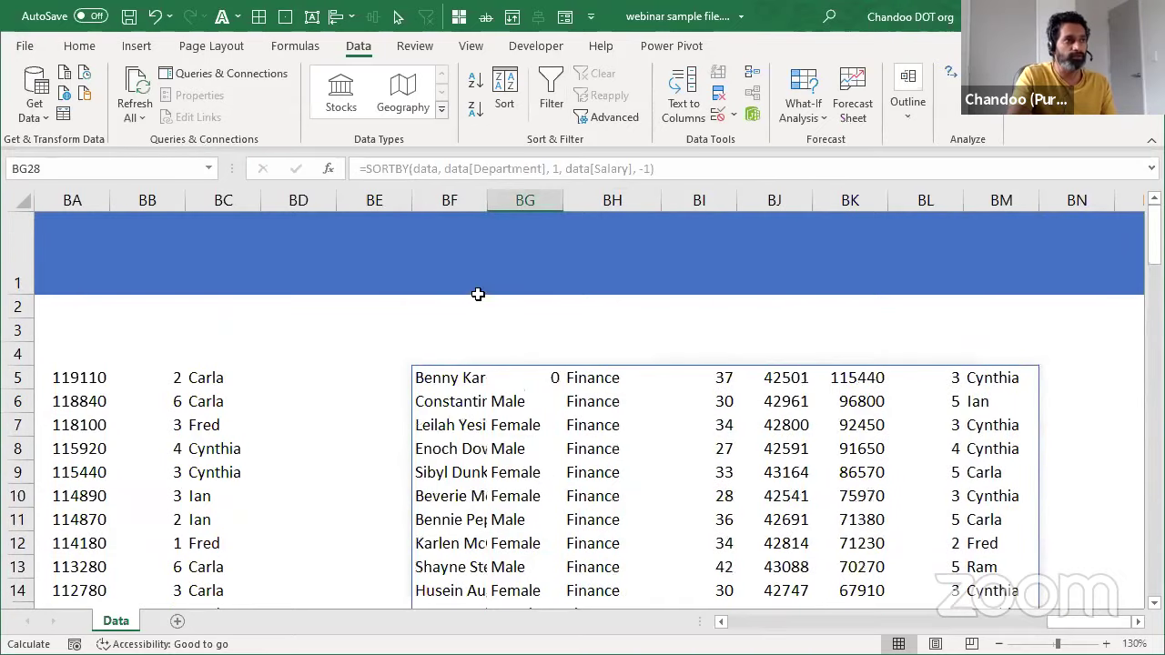
double_click(487, 200)
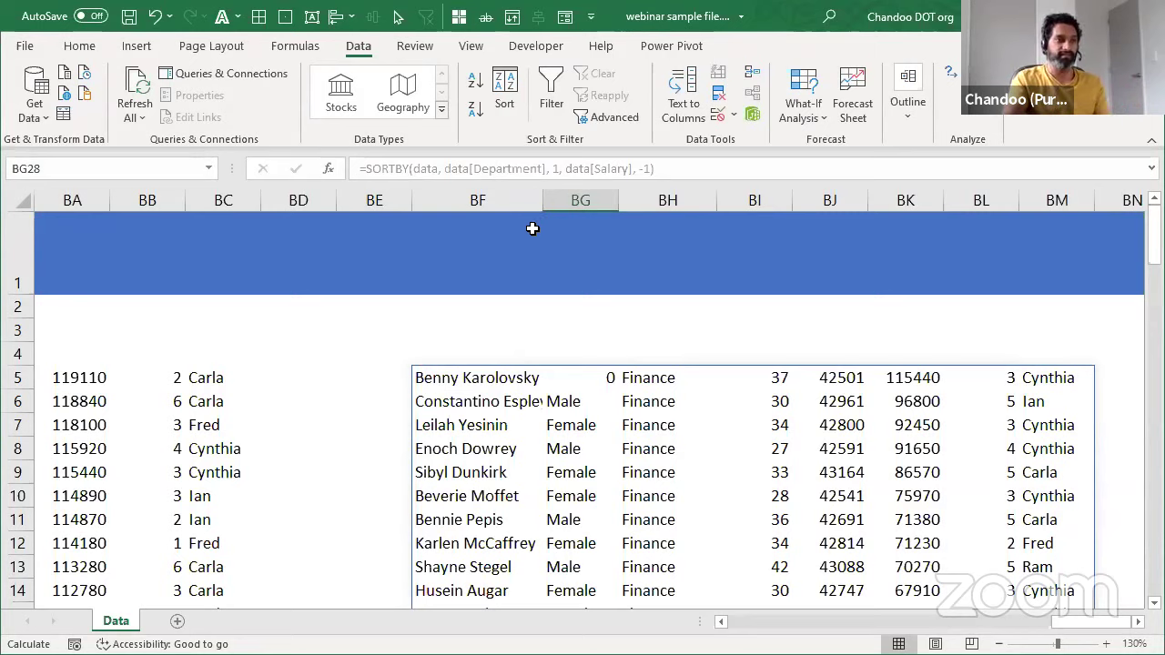
left_click(466, 380)
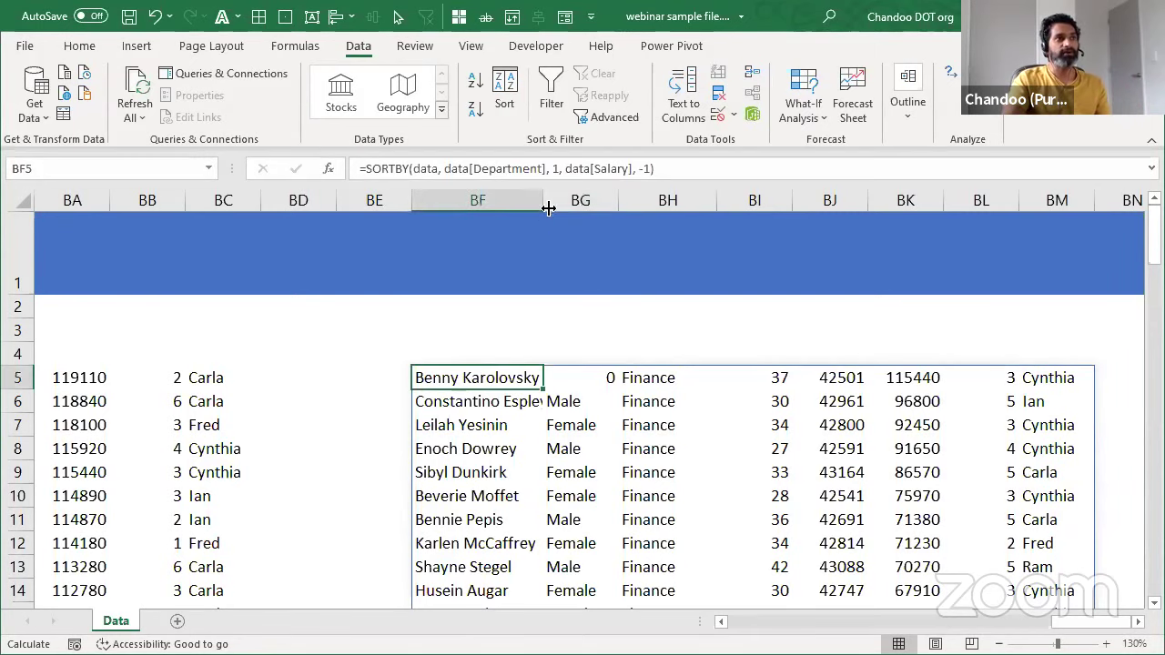
left_click_drag(545, 202, 557, 206)
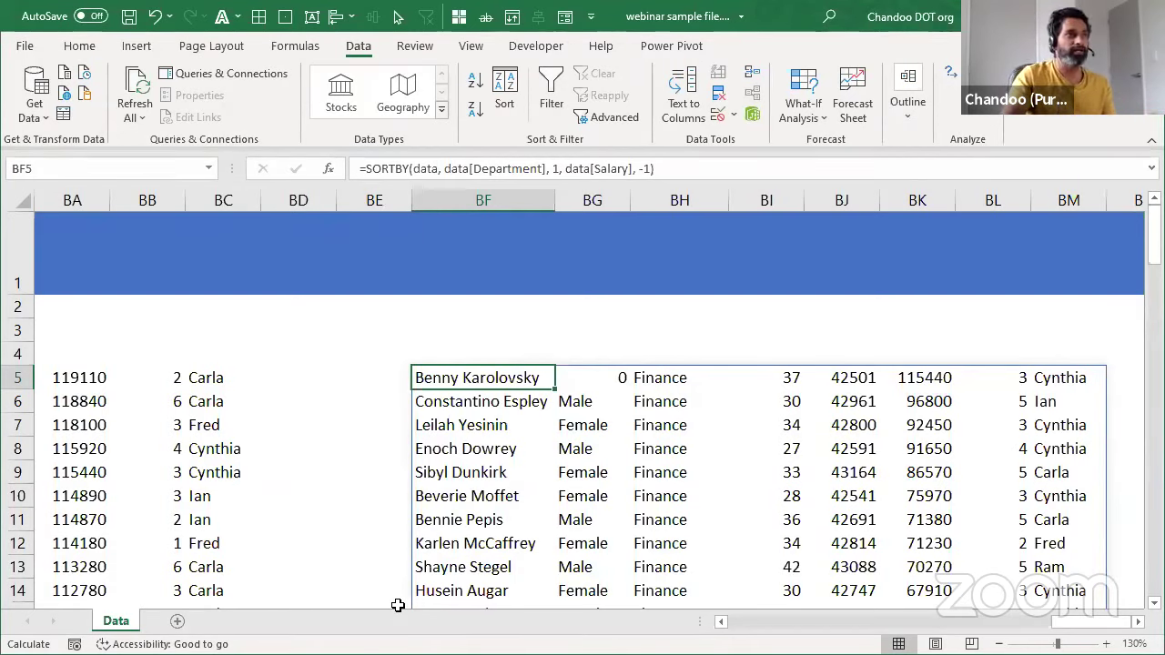
left_click(1138, 622)
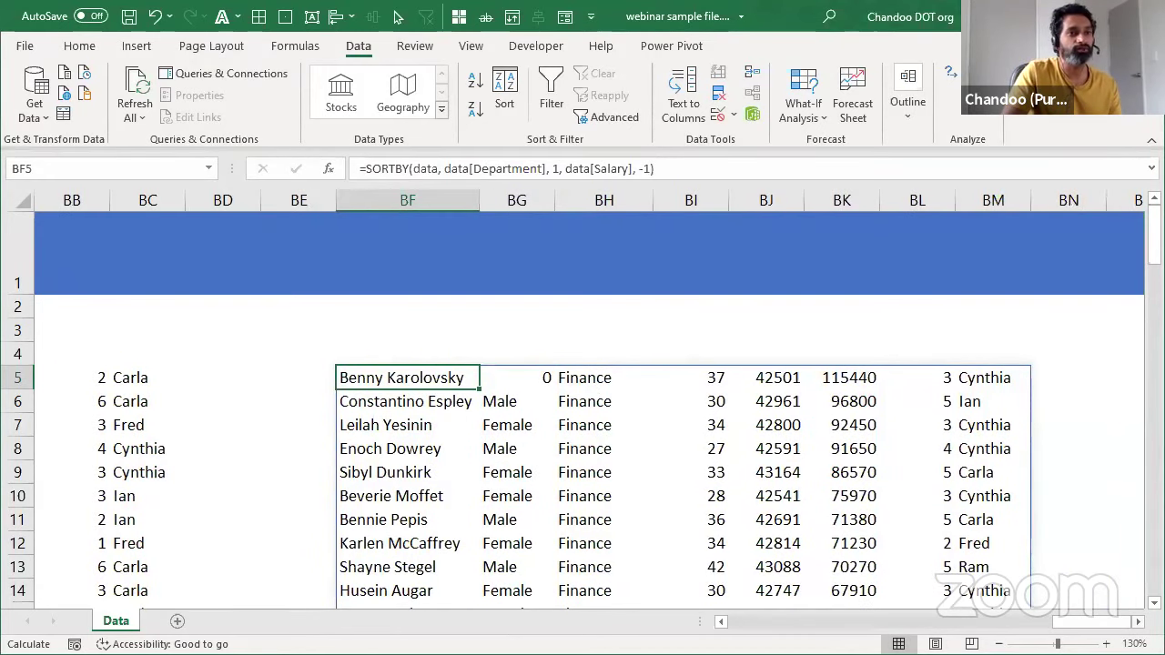
scroll(1120, 558, "right", 5)
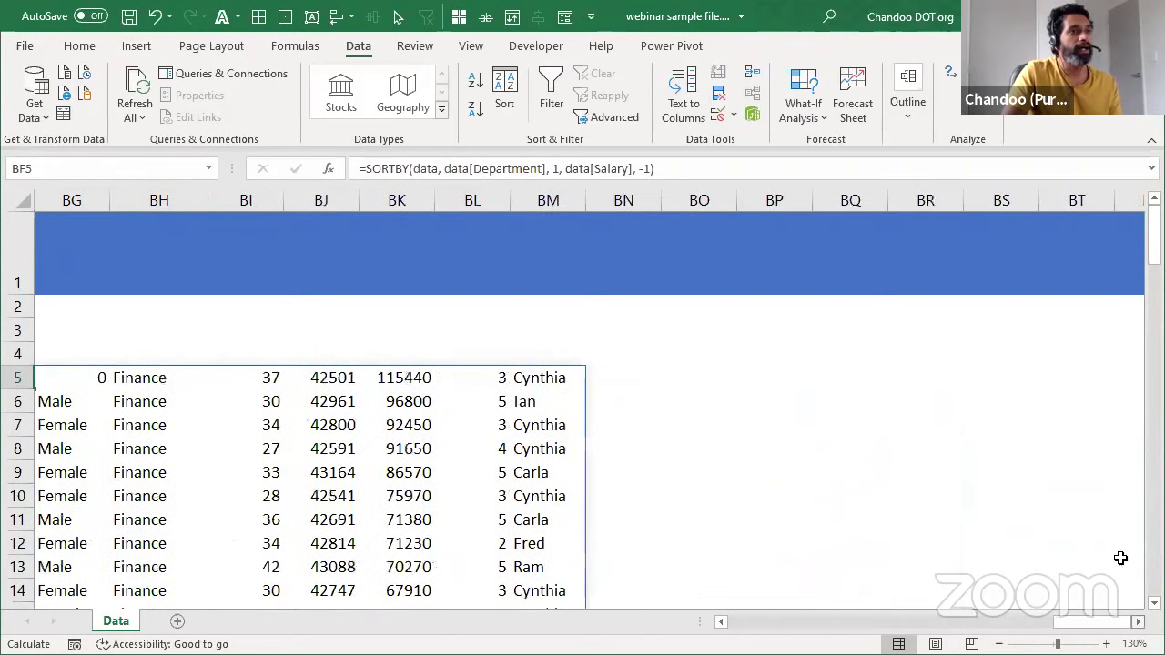
scroll(1121, 558, "right", 1)
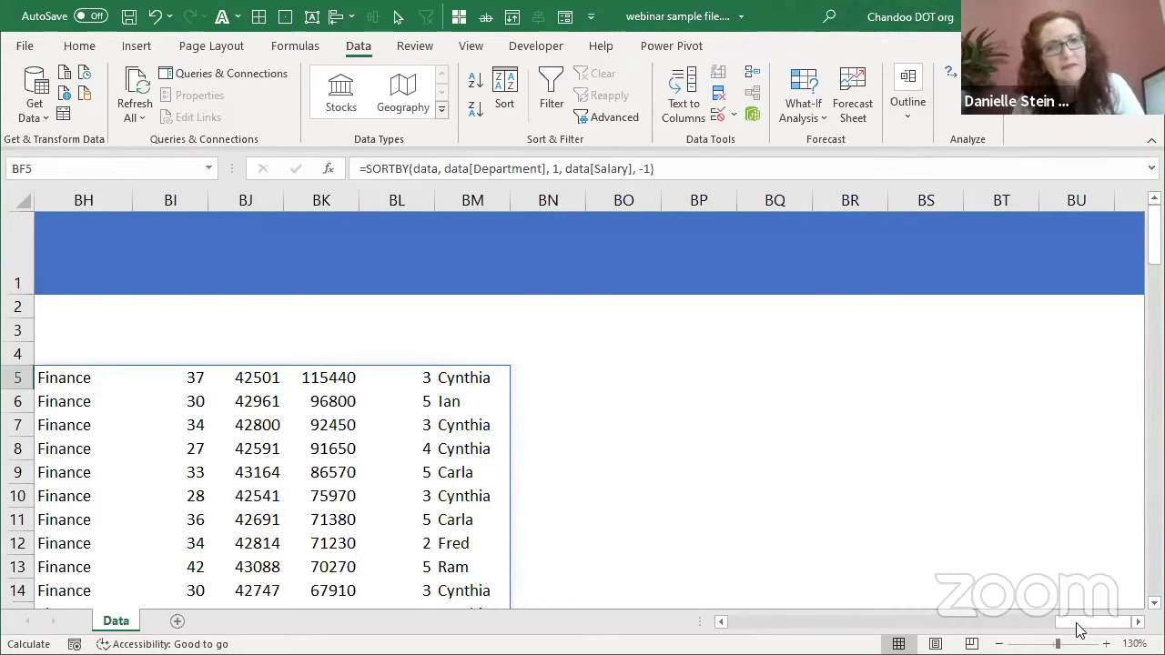
left_click_drag(1087, 625, 992, 624)
scroll(590, 379, "left", 4)
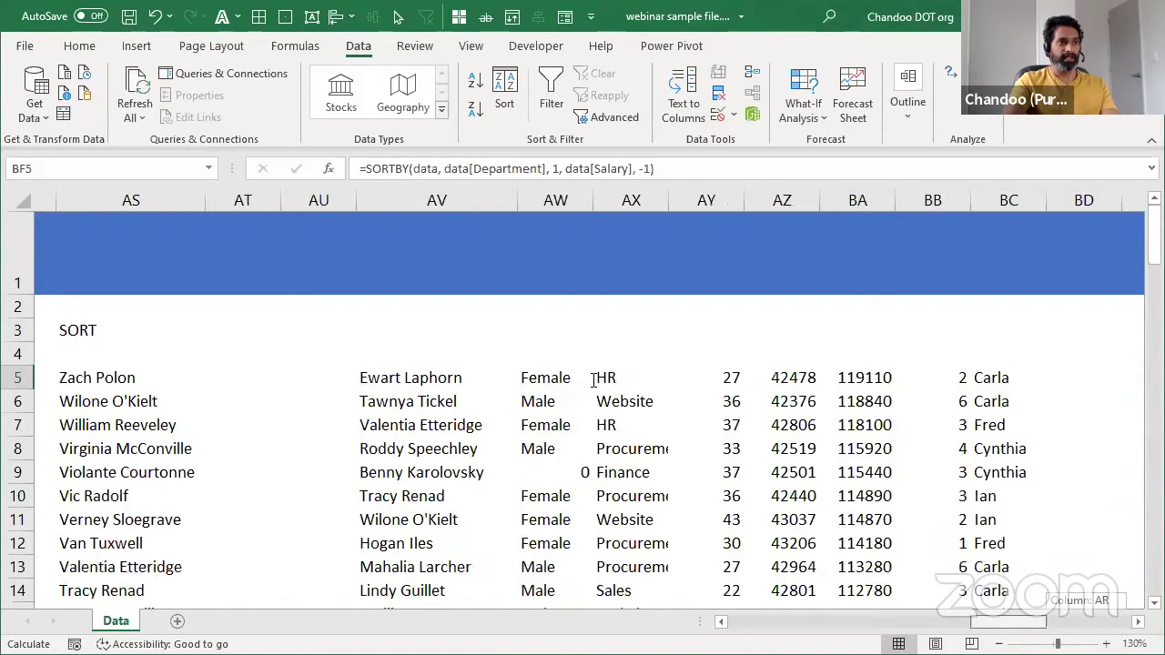
scroll(679, 375, "left", 1)
left_click(679, 375)
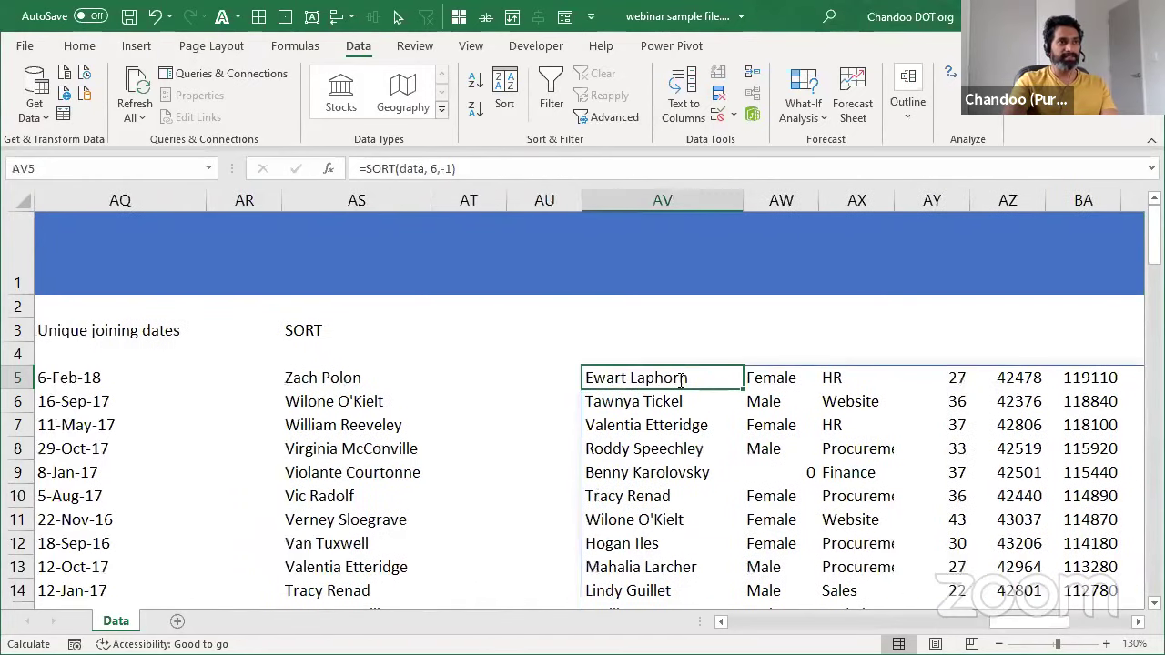
key("F2")
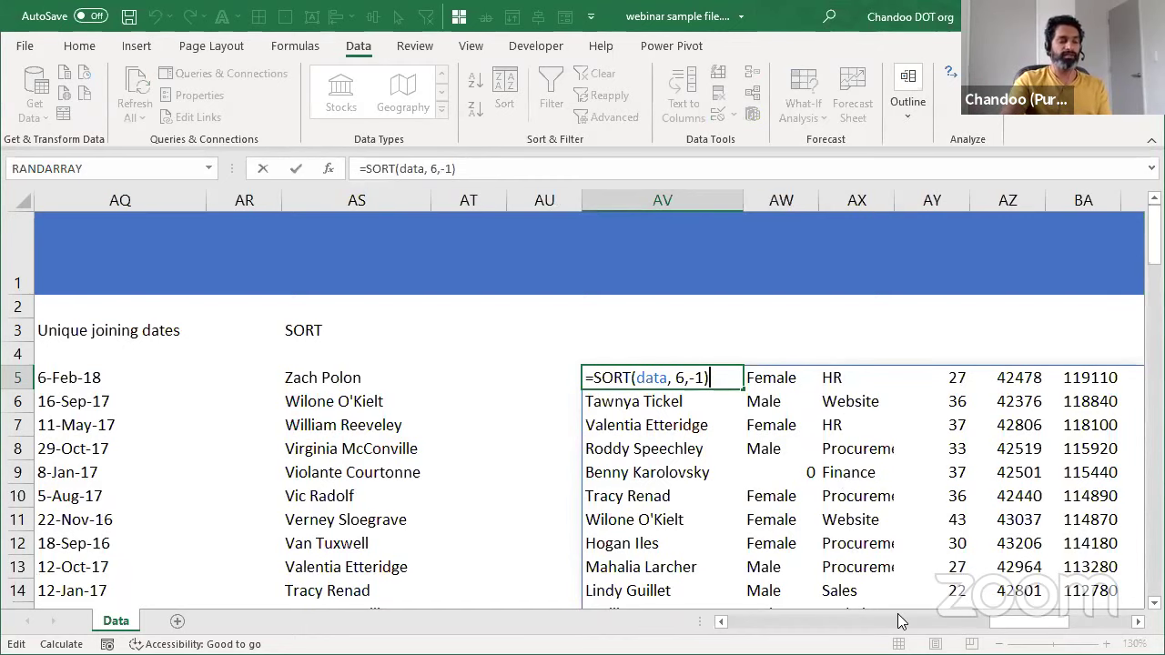
key("ctrl+Return")
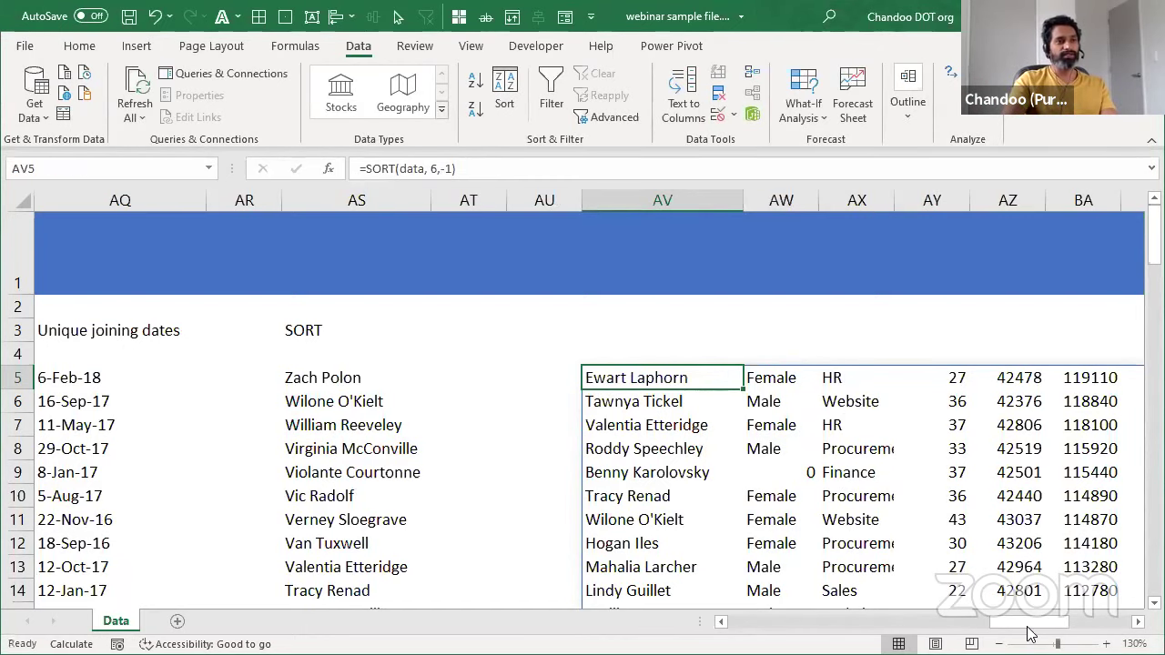
left_click(1102, 622)
Step: Review the SORTBY formula in BF5 and check the Finance and HR salary blocks
left_click(492, 383)
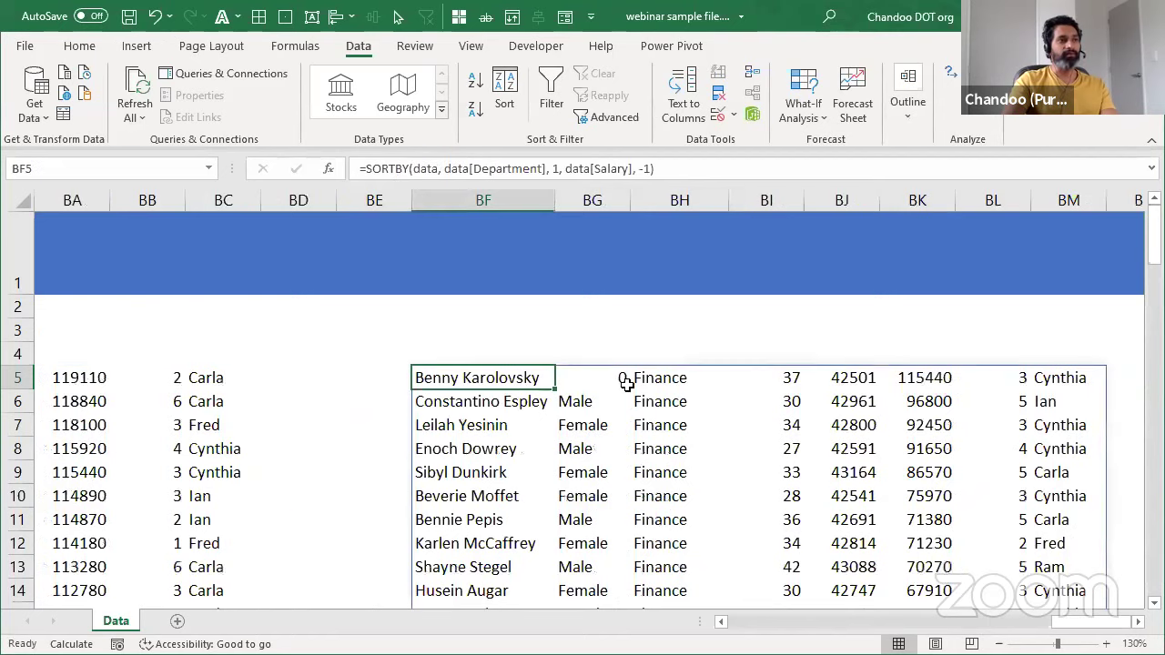
key("F2")
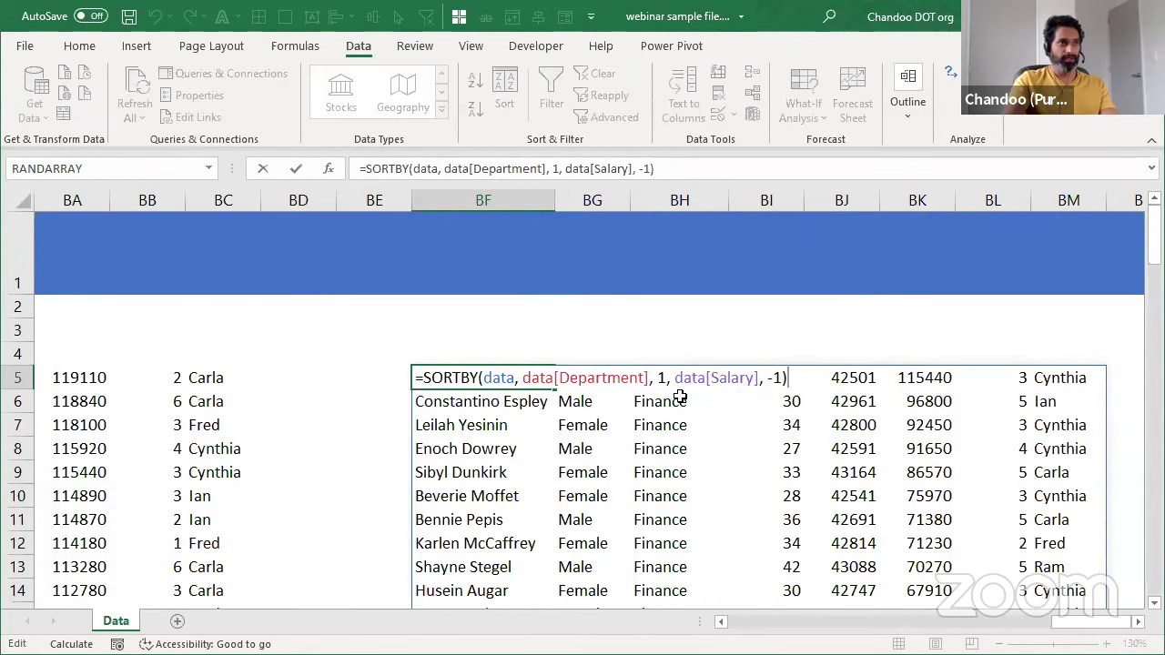
key("Escape")
left_click_drag(682, 380, 682, 554)
scroll(686, 558, "down", 1)
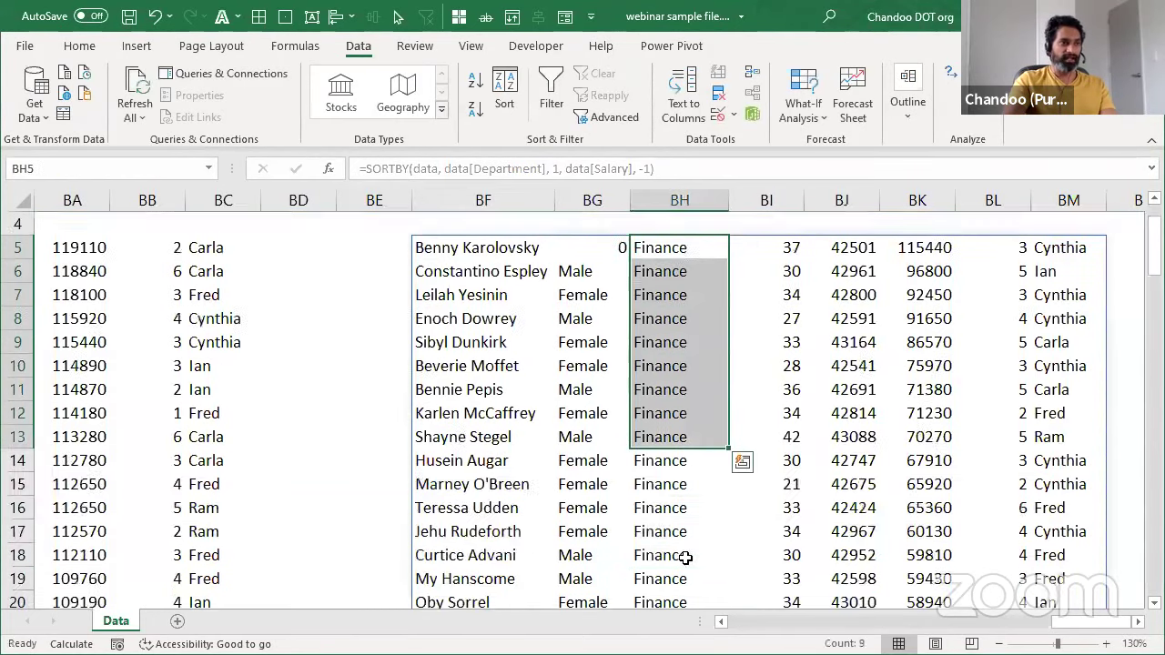
scroll(686, 558, "up", 1)
left_click(937, 378)
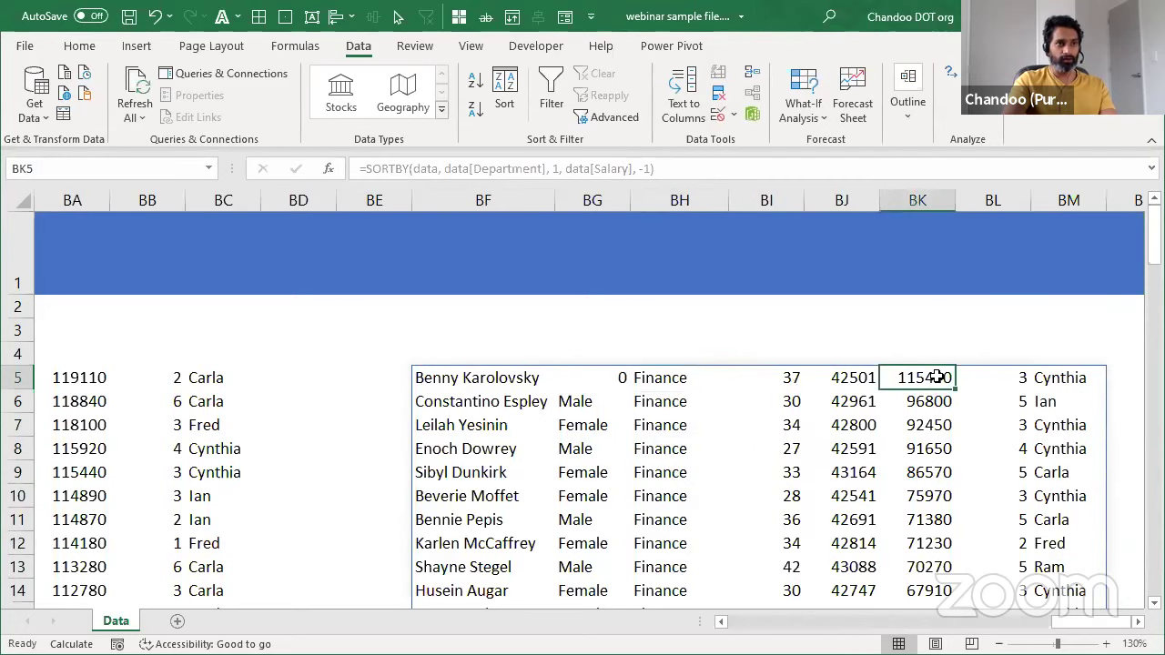
scroll(931, 556, "down", 3)
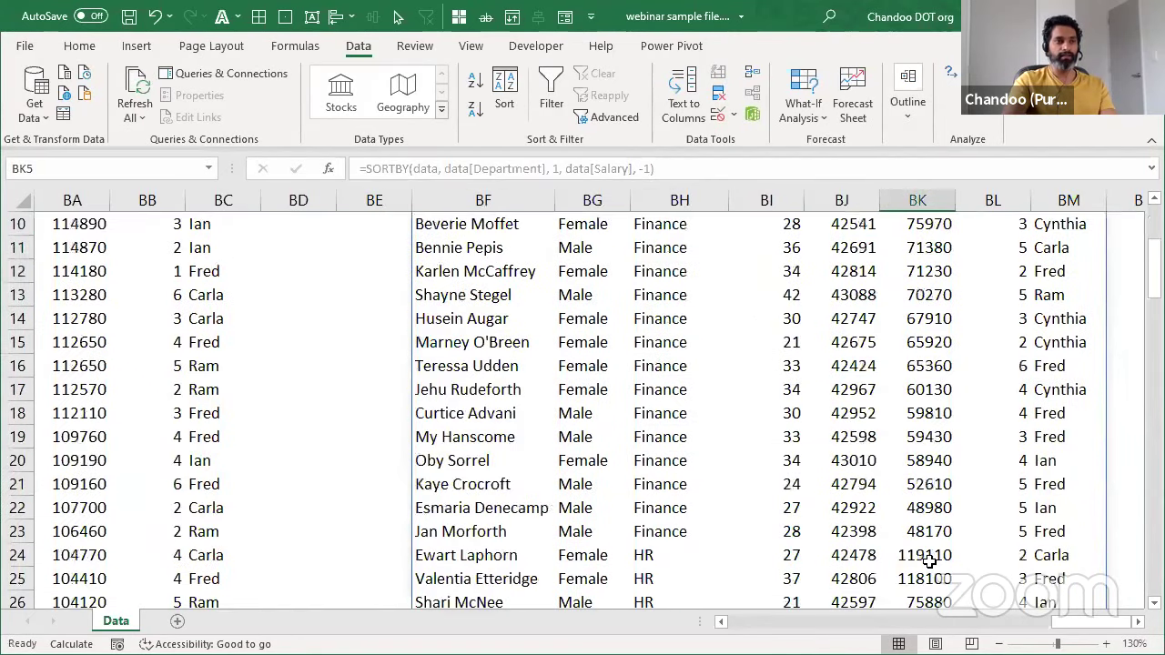
scroll(709, 559, "down", 1)
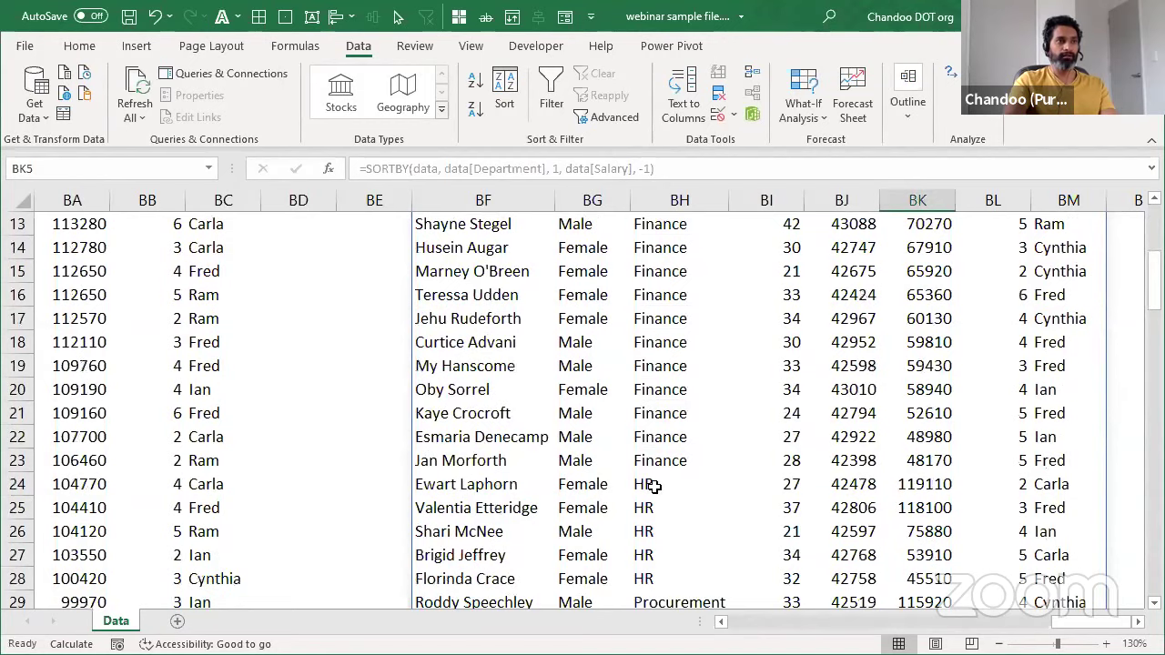
left_click_drag(654, 488, 679, 601)
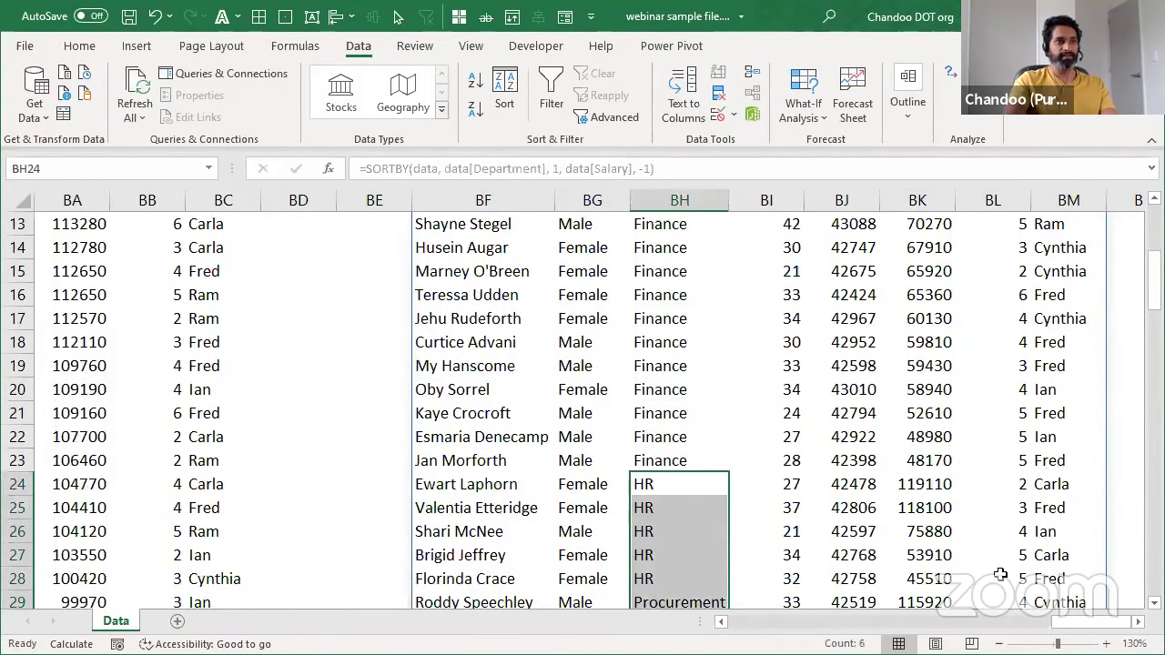
scroll(1000, 575, "down", 2)
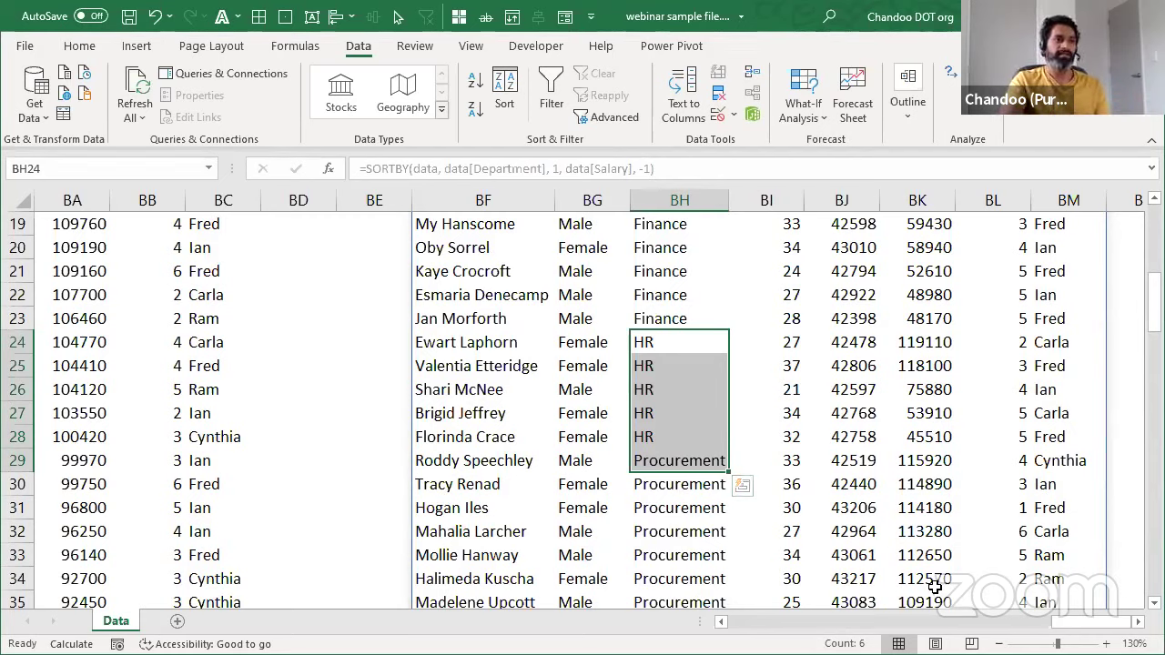
Step: Compare with the salary-only sorted list, then scroll right to empty cell BQ4
left_click(198, 435)
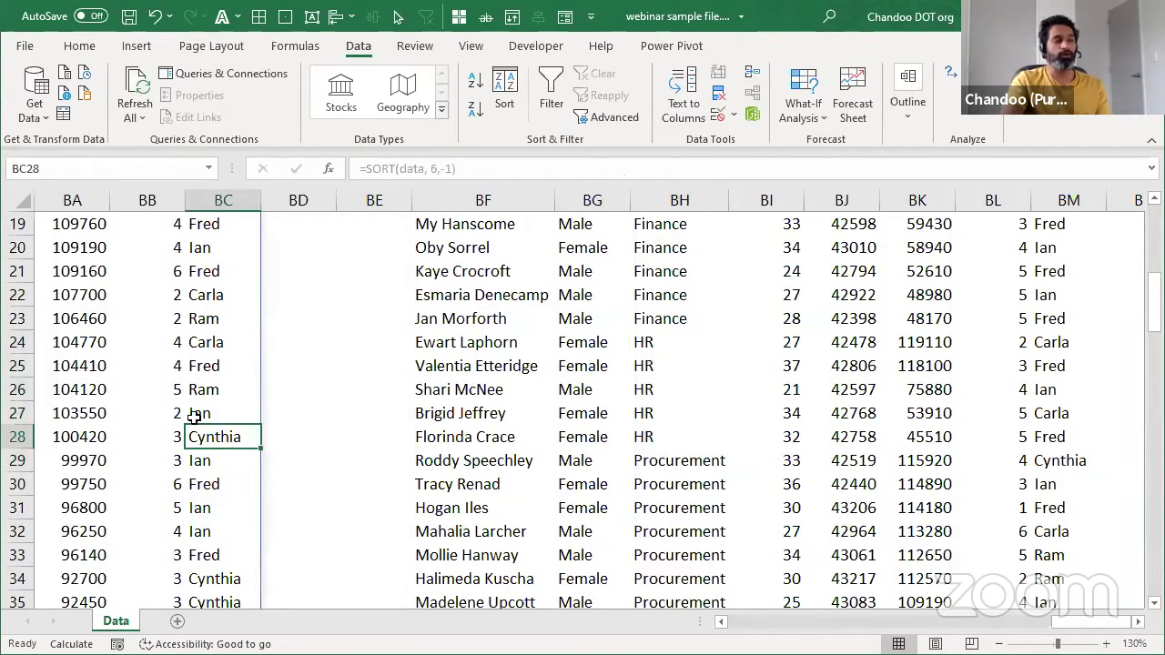
left_click(408, 375)
left_click(446, 366)
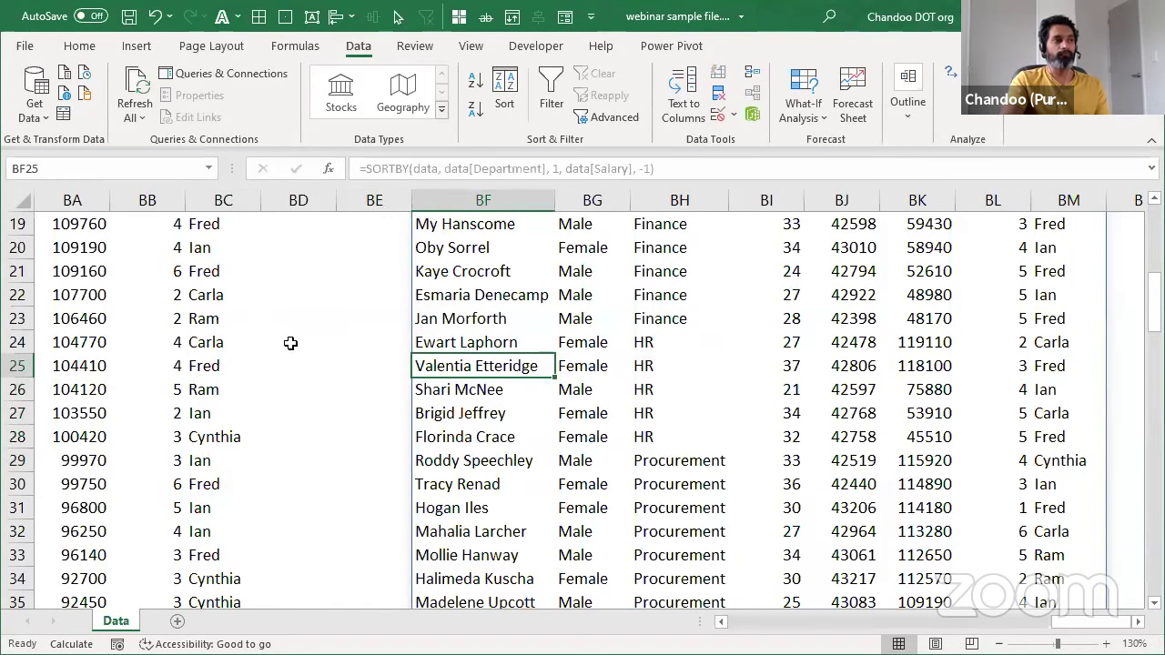
left_click(1138, 622)
left_click(1138, 622)
left_click(1138, 622)
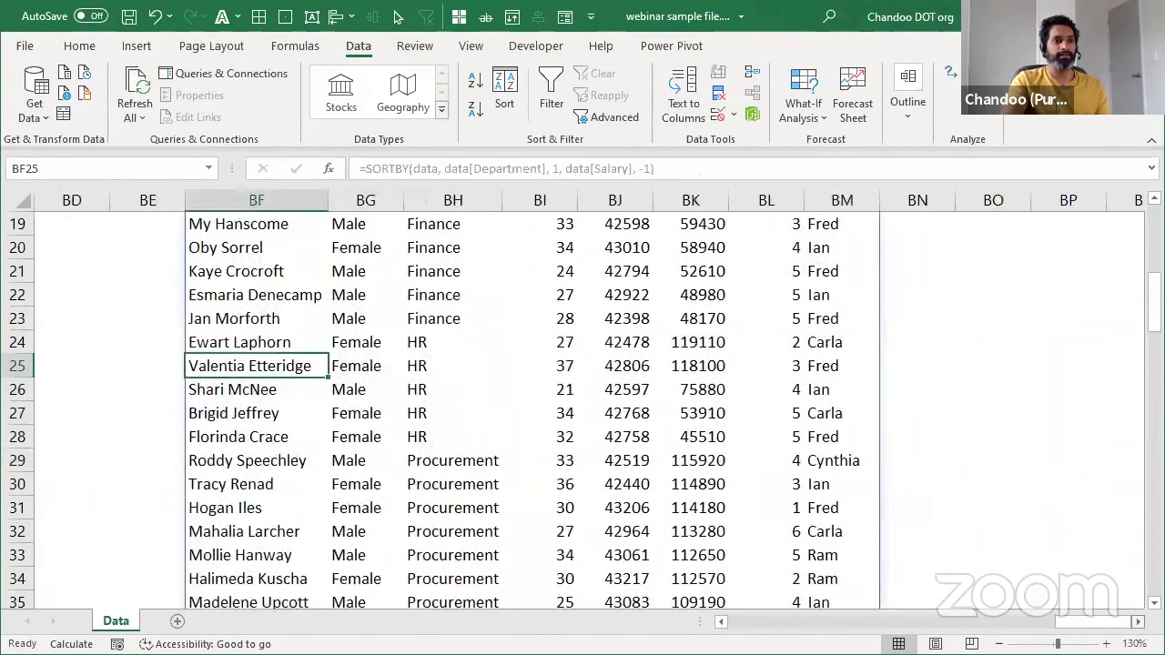
left_click(1138, 622)
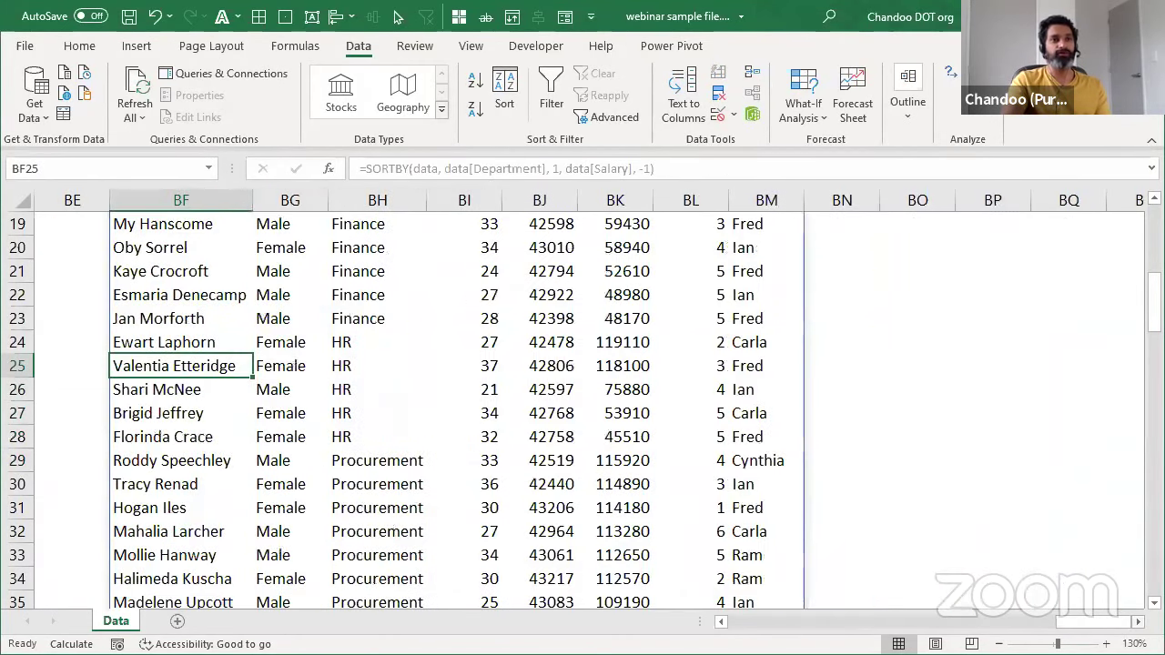
left_click(1138, 621)
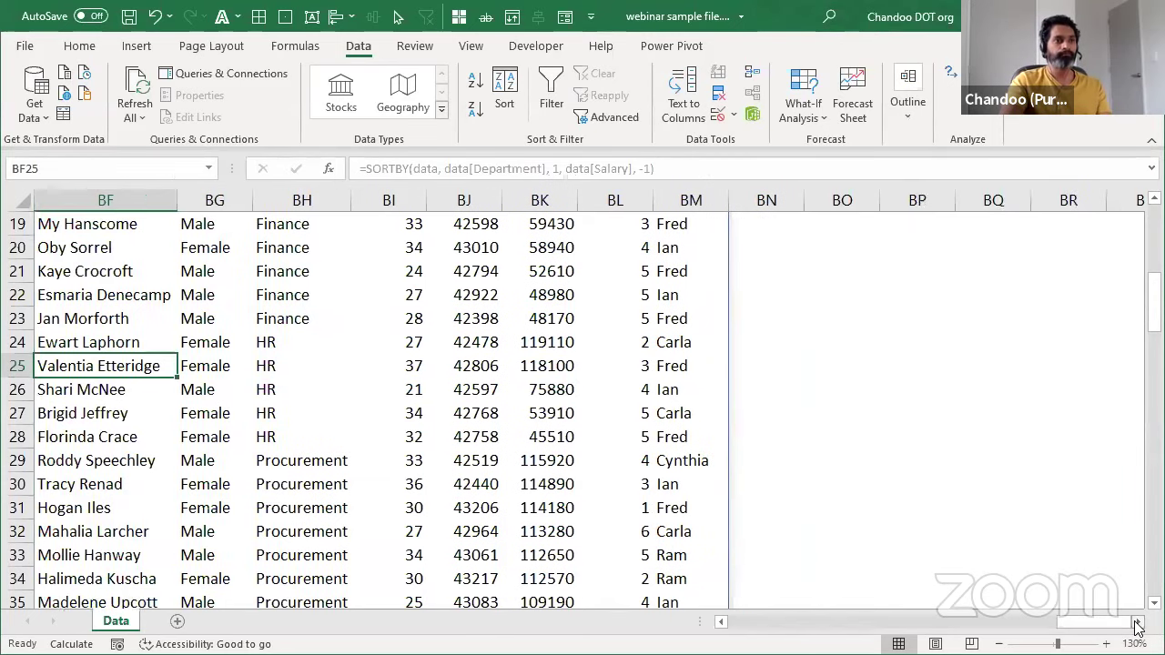
left_click(1138, 622)
left_click(1138, 621)
left_click(1138, 621)
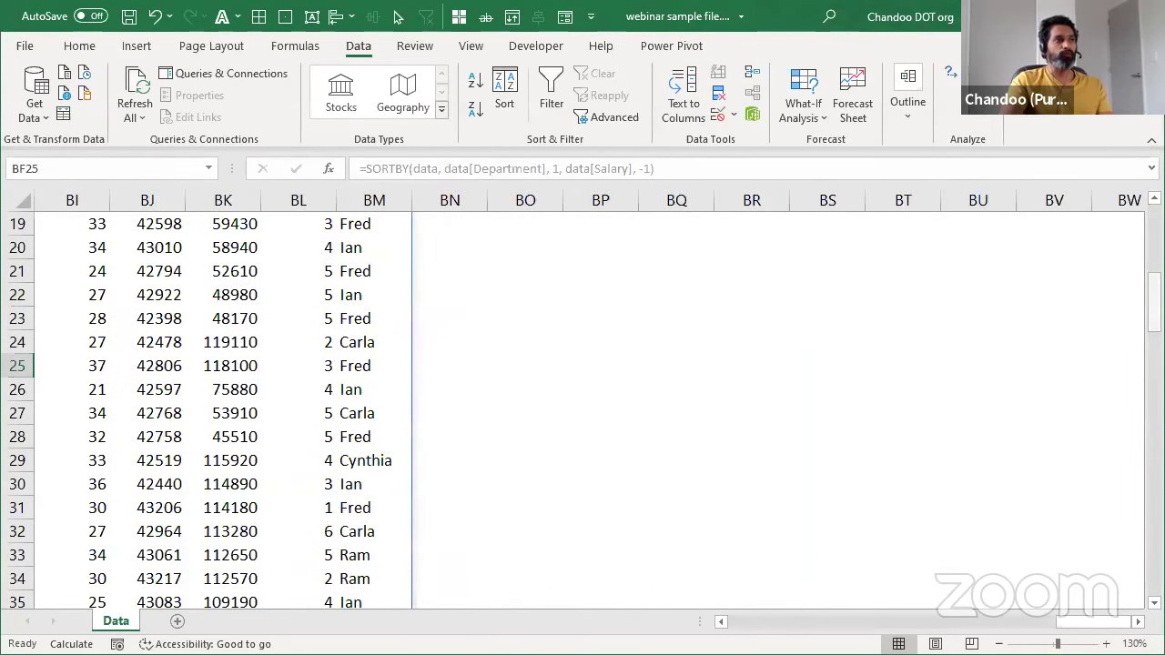
scroll(698, 401, "up", 6)
left_click(676, 353)
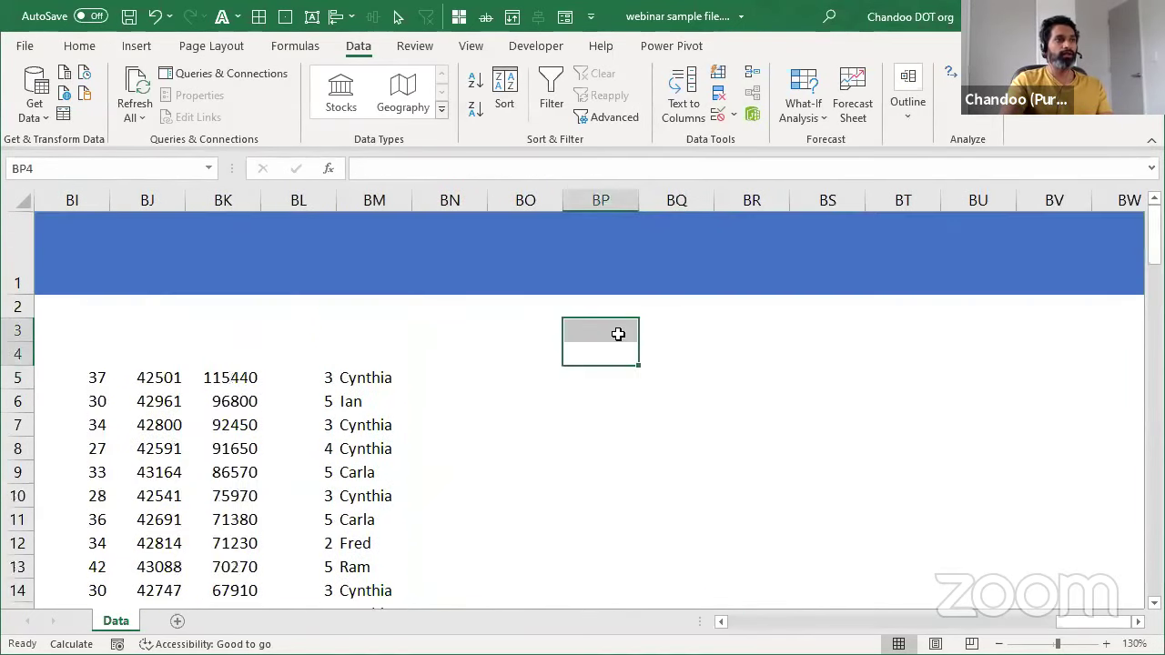
Step: Enter the label 'Manager' in BQ4 and move to the cell below it
left_click(1138, 622)
left_click(1138, 622)
left_click(1138, 621)
left_click(1138, 622)
left_click(1138, 621)
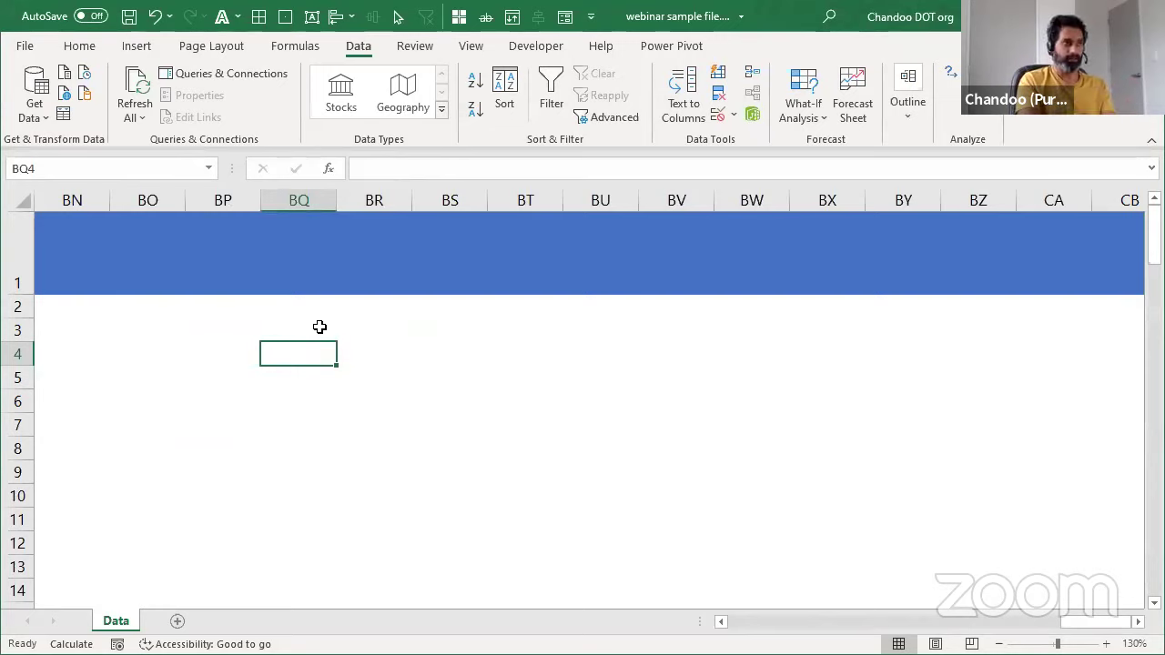
type("Mana")
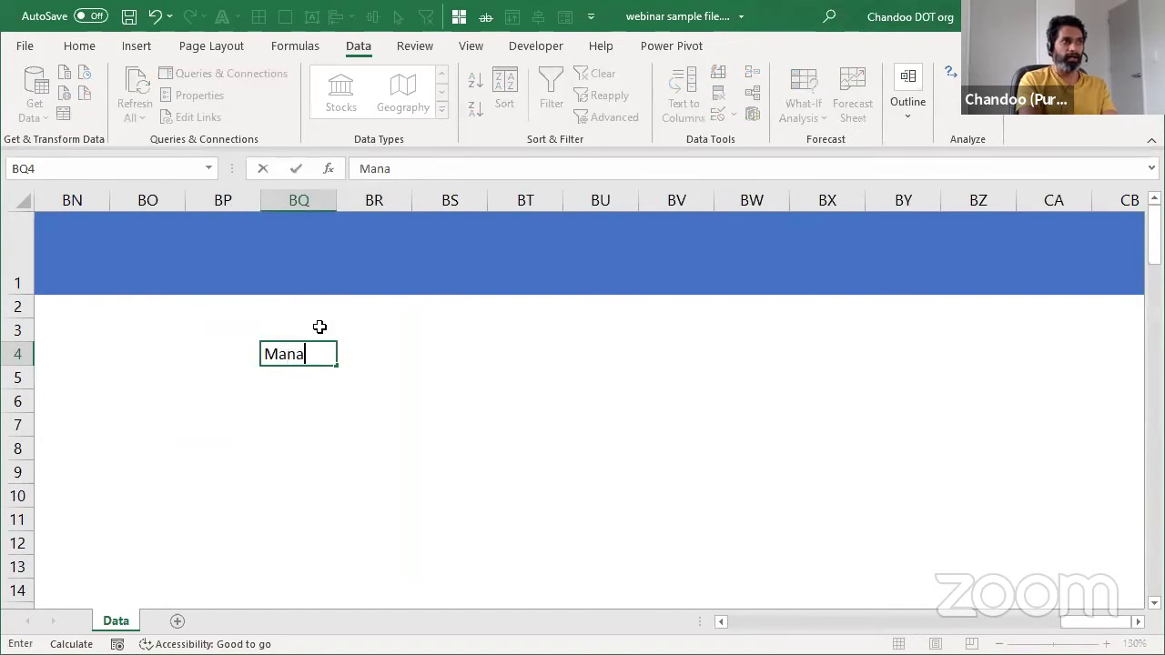
type("ger")
key("Tab")
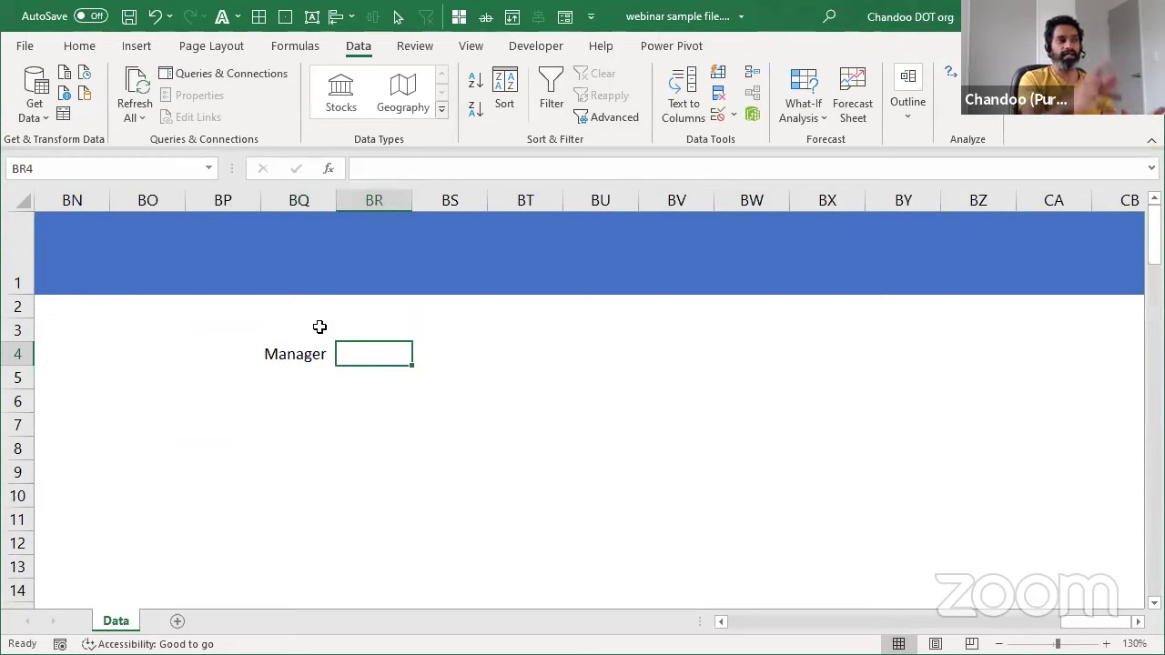
key("Right")
key("Right")
key("Left")
key("Left")
key("Left")
key("Down")
key("Down")
key("Down")
key("Down")
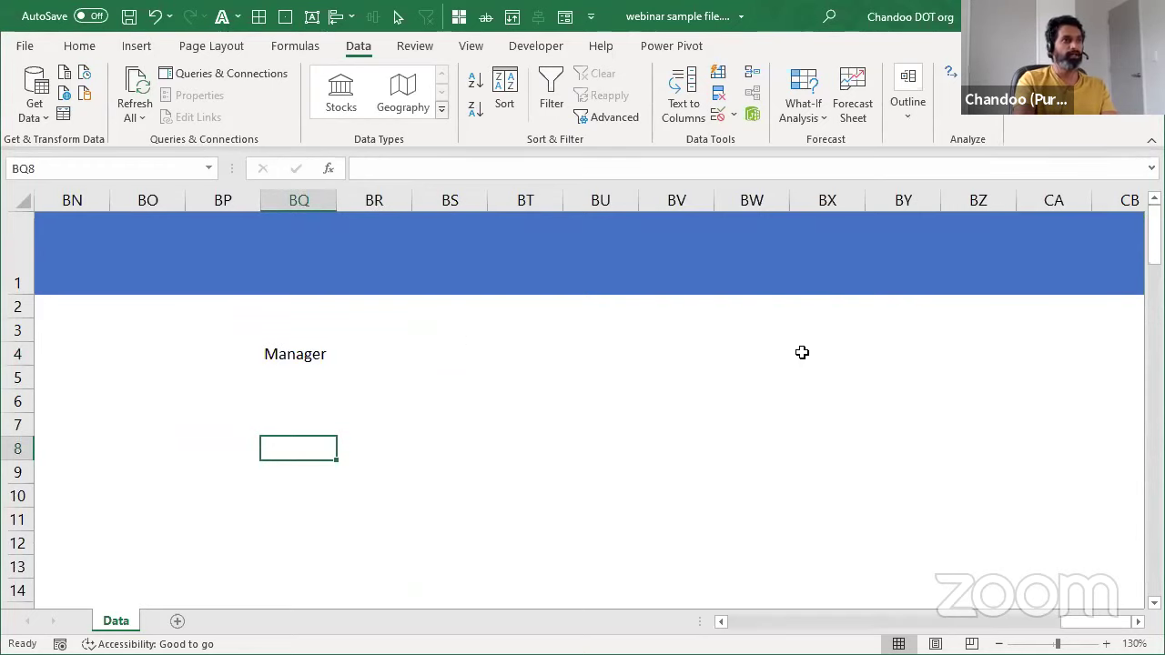
Step: Type the heading 'List of managers' in BY4
left_click(833, 337)
left_click(752, 355)
left_click(929, 335)
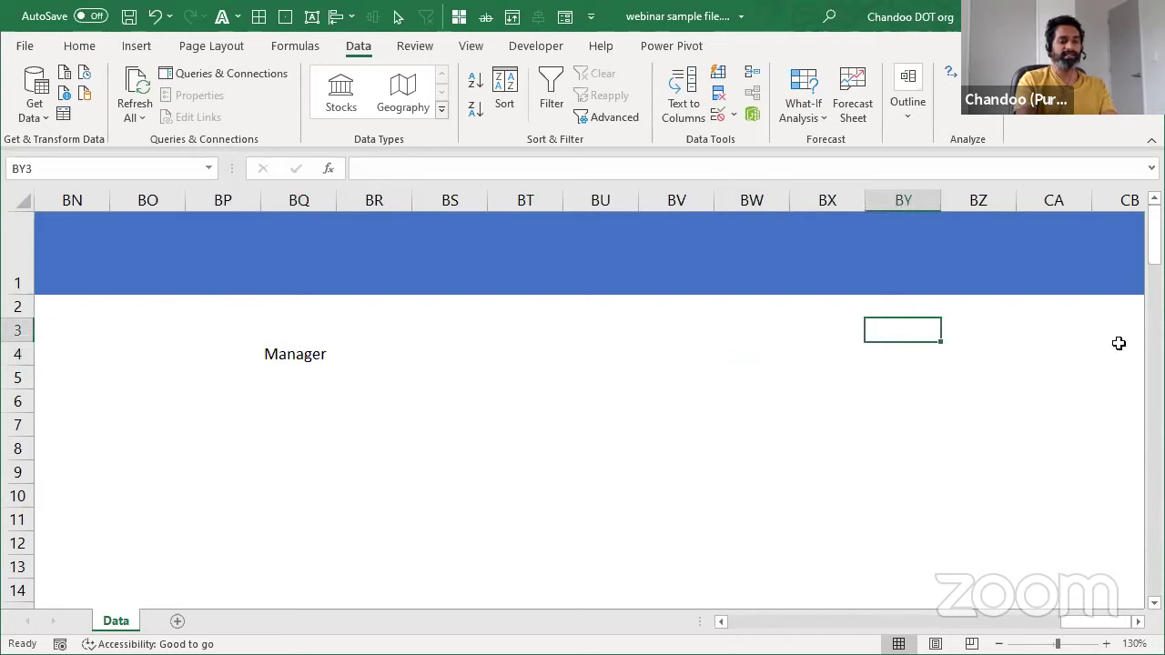
key("Down")
type("List of ")
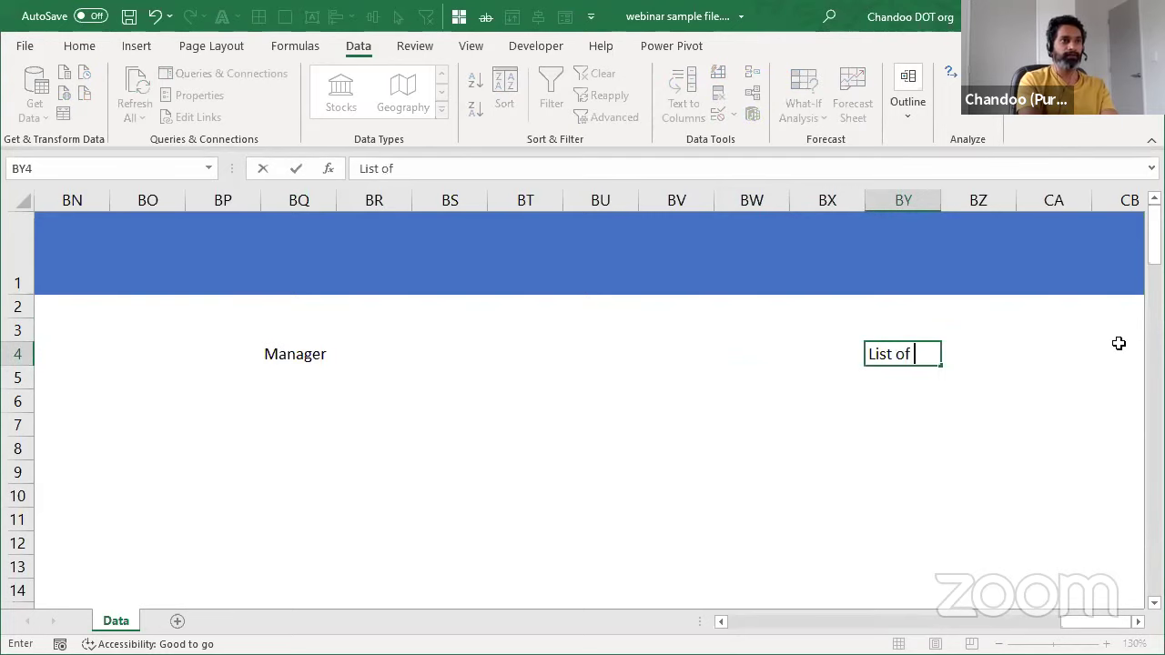
type("managers")
key("Return")
Step: Enter =SORT(UNIQUE(data[Manager])) in BY5 to spill the five managers alphabetically
type("=")
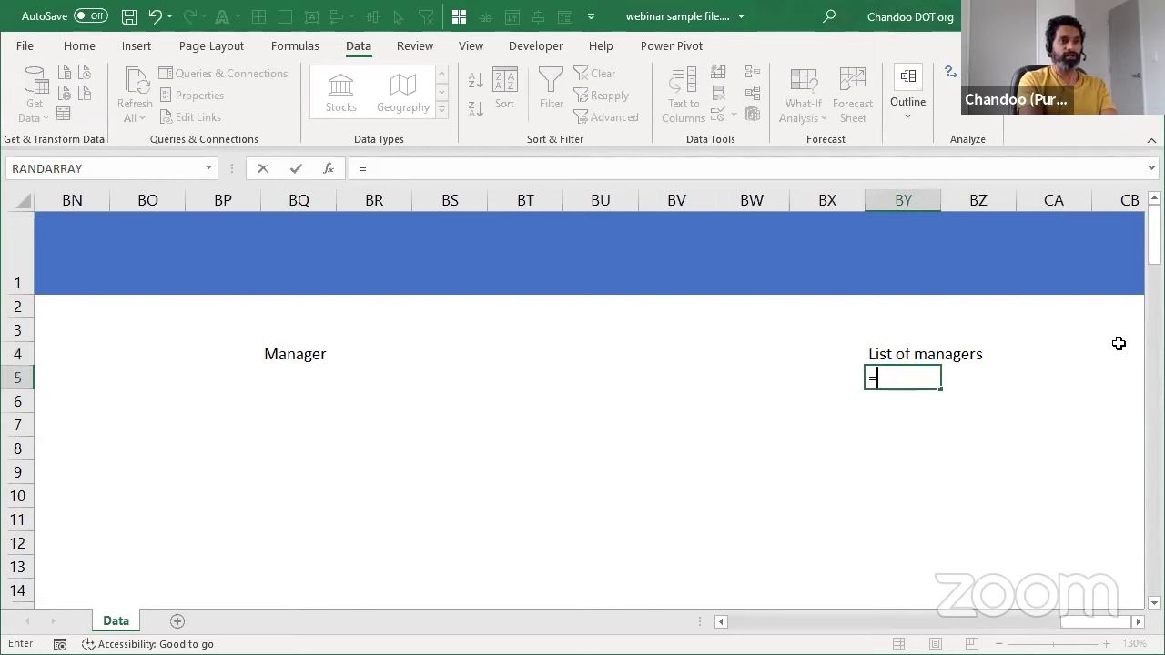
type("SORT(uniq")
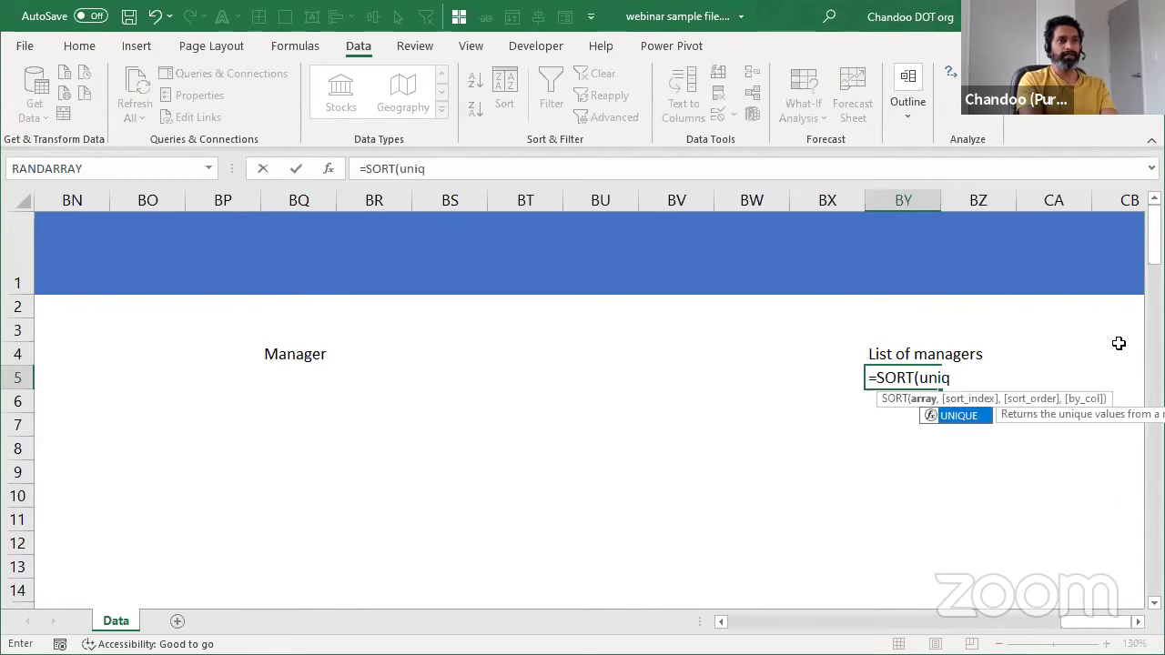
key("Tab")
type("data")
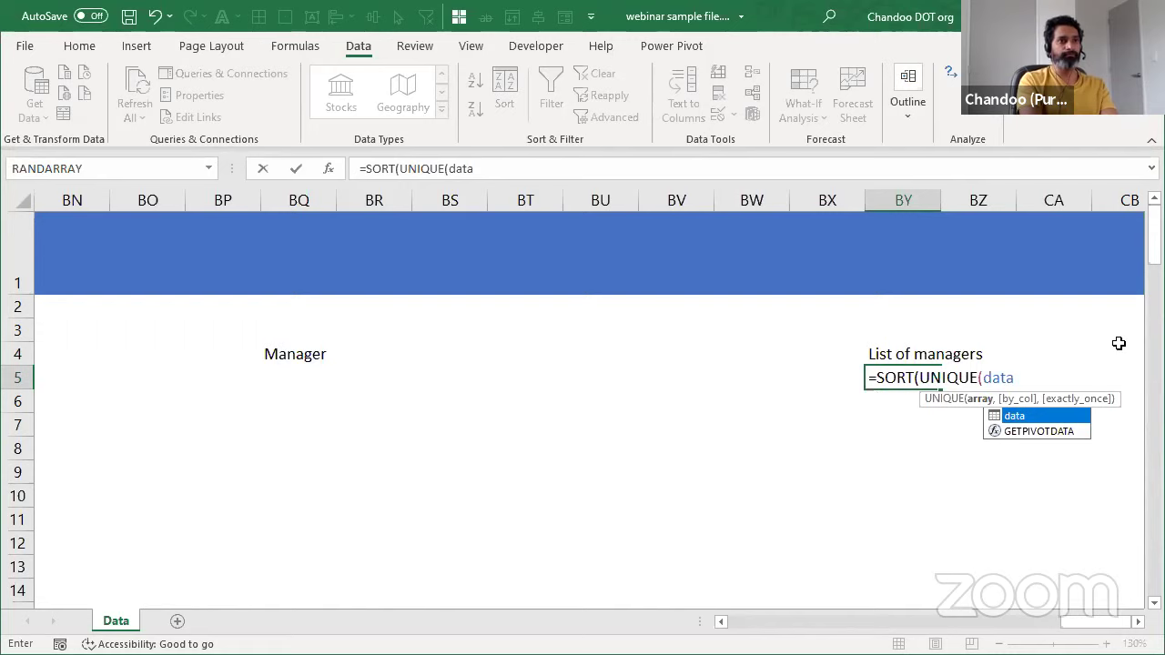
type("[Manager]))")
key("ctrl+Return")
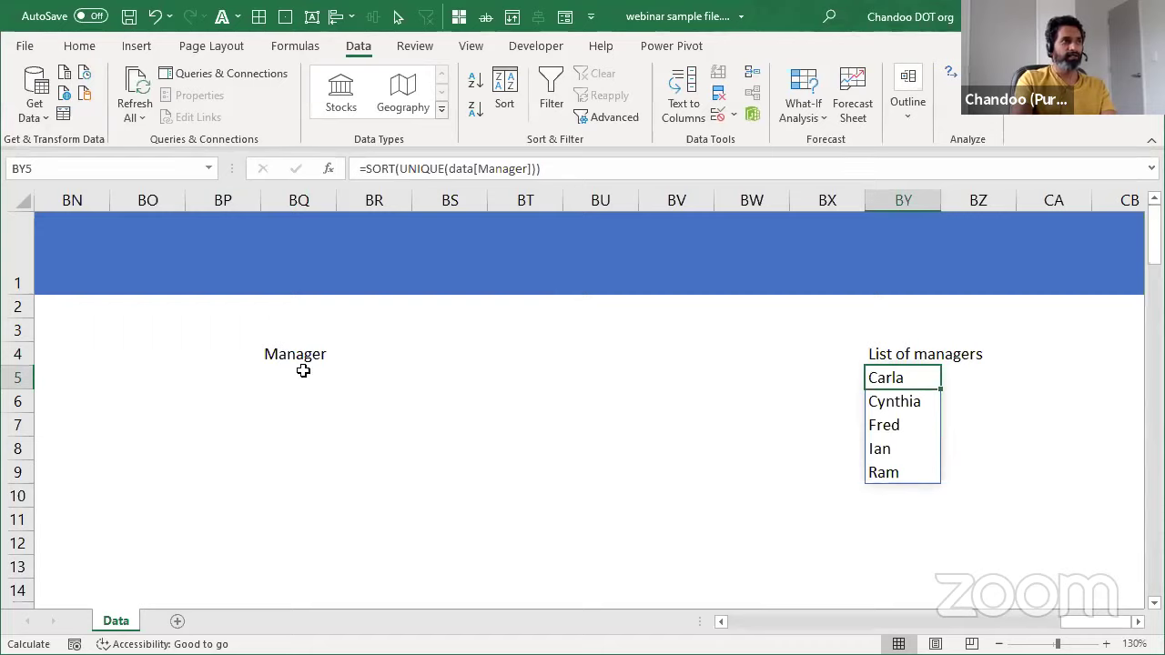
left_click(373, 354)
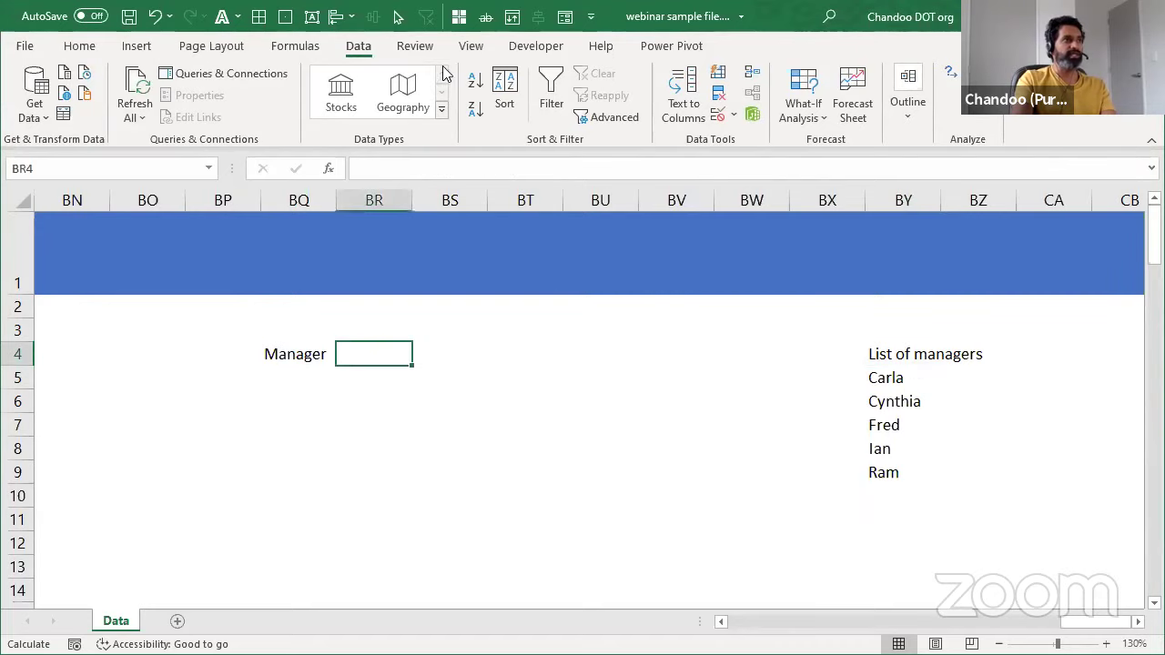
Step: Give BR4 List validation with source =$BY$5#, then test its manager dropdown
left_click(719, 114)
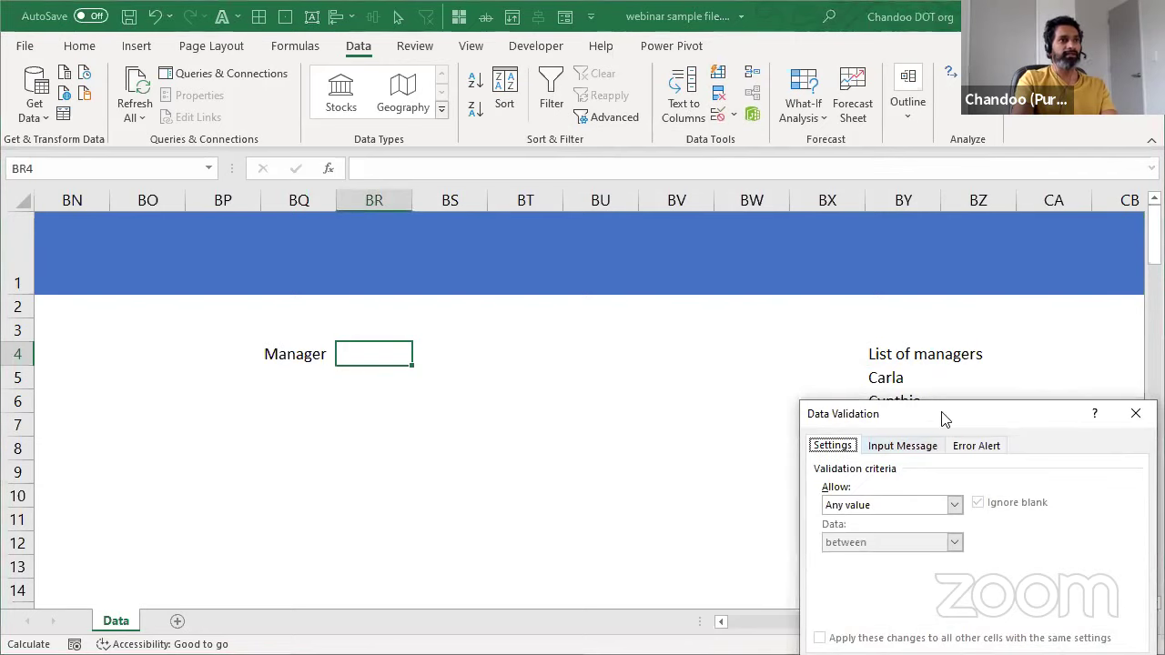
left_click_drag(943, 418, 731, 137)
left_click(692, 223)
left_click(665, 277)
left_click(661, 300)
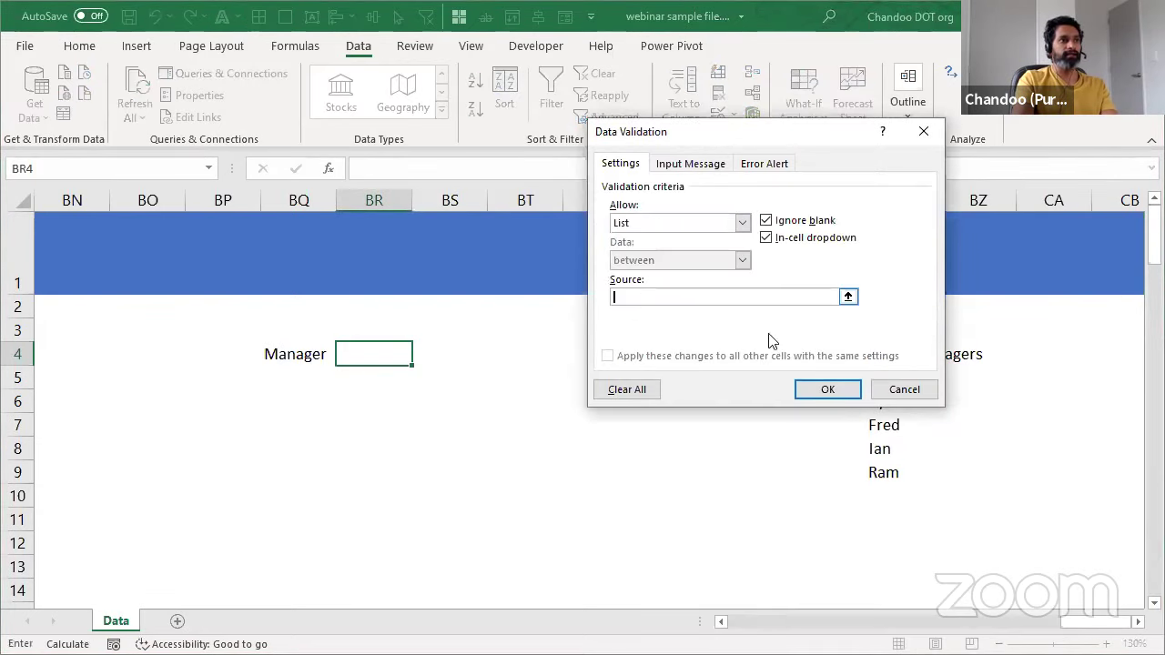
left_click_drag(797, 132, 629, 107)
left_click(894, 377)
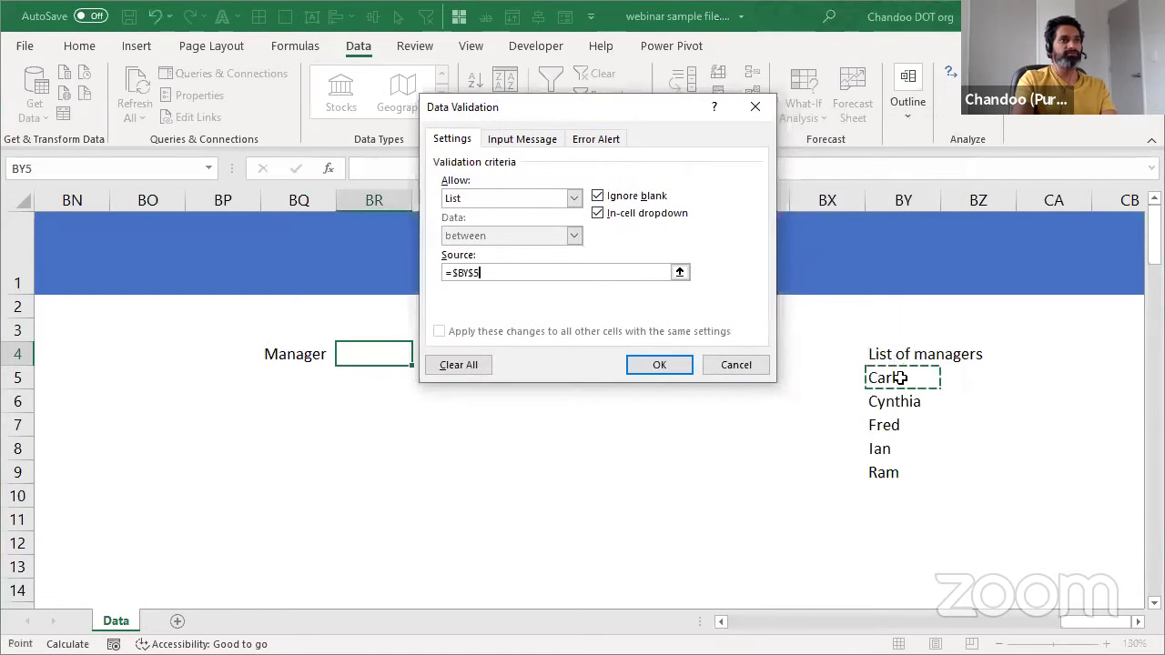
type("#")
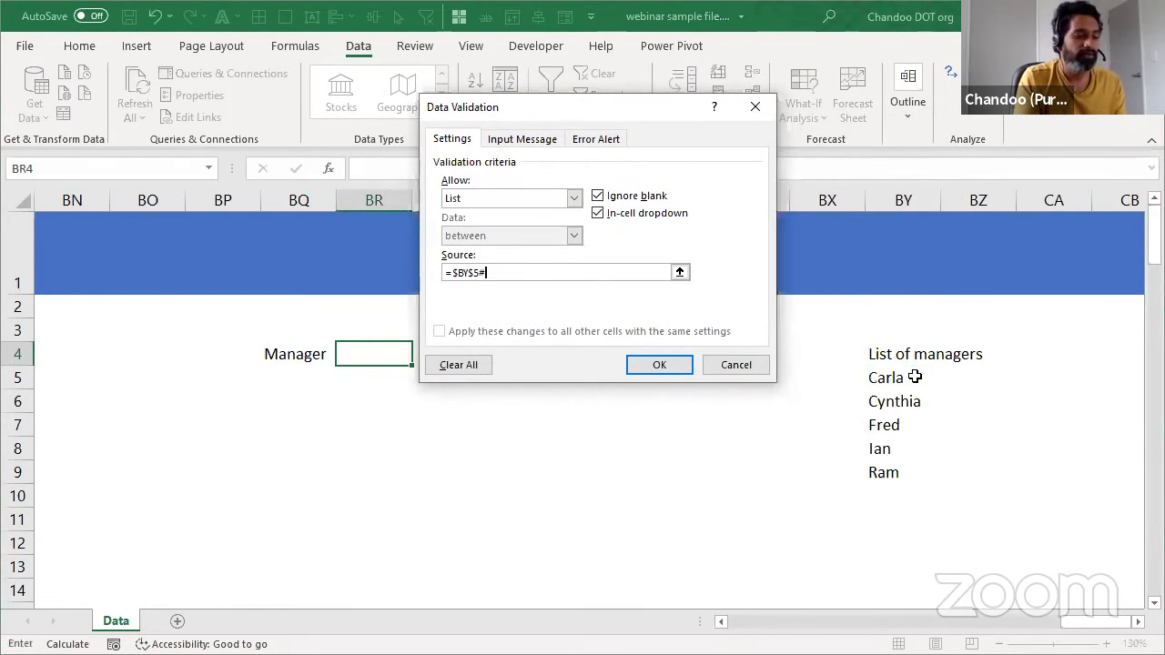
left_click(661, 366)
left_click(419, 357)
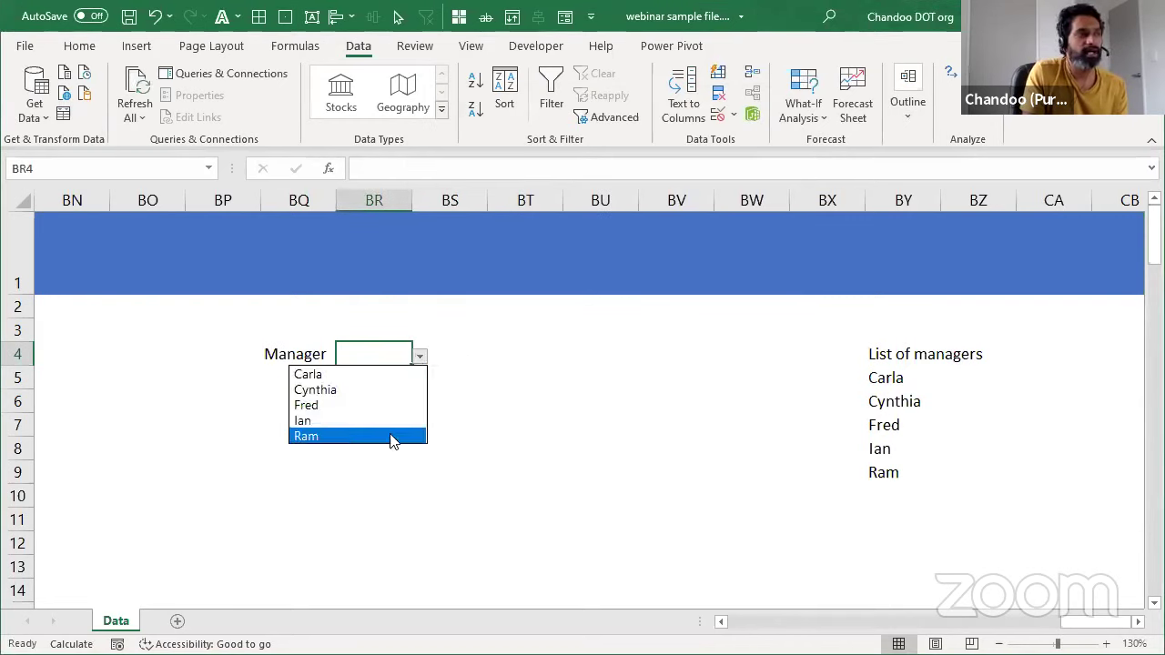
left_click(767, 449)
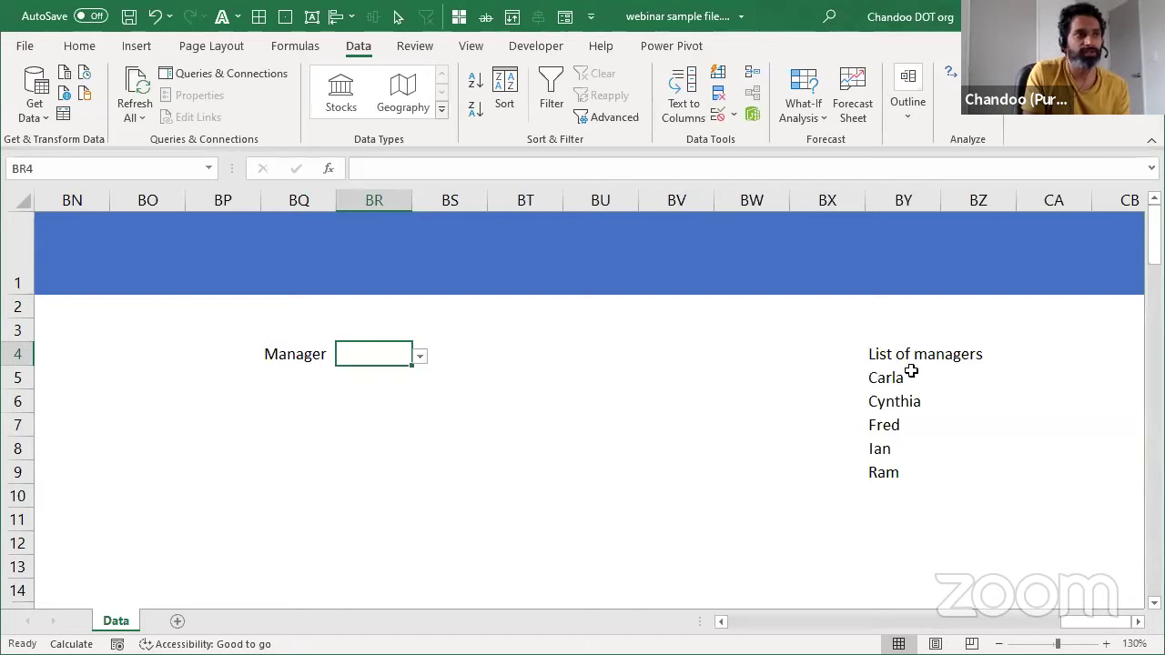
Step: Choose Cynthia as manager in BR4 and add a 'Your staff' heading in BQ8
left_click(420, 357)
left_click(390, 390)
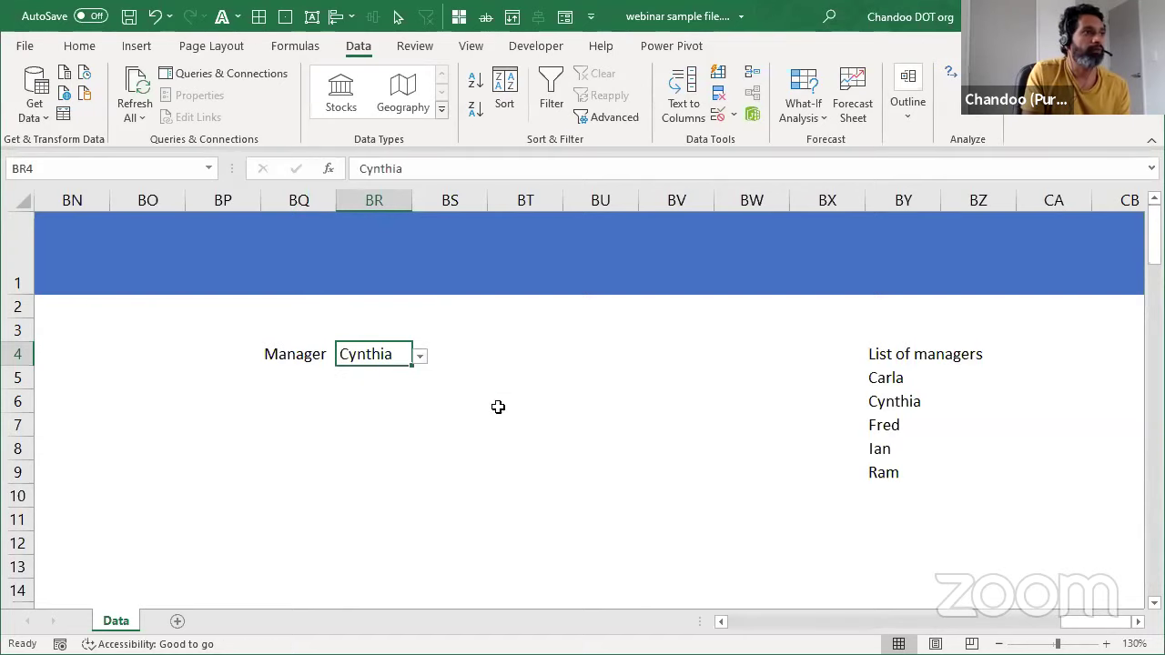
left_click(497, 409)
left_click(286, 406)
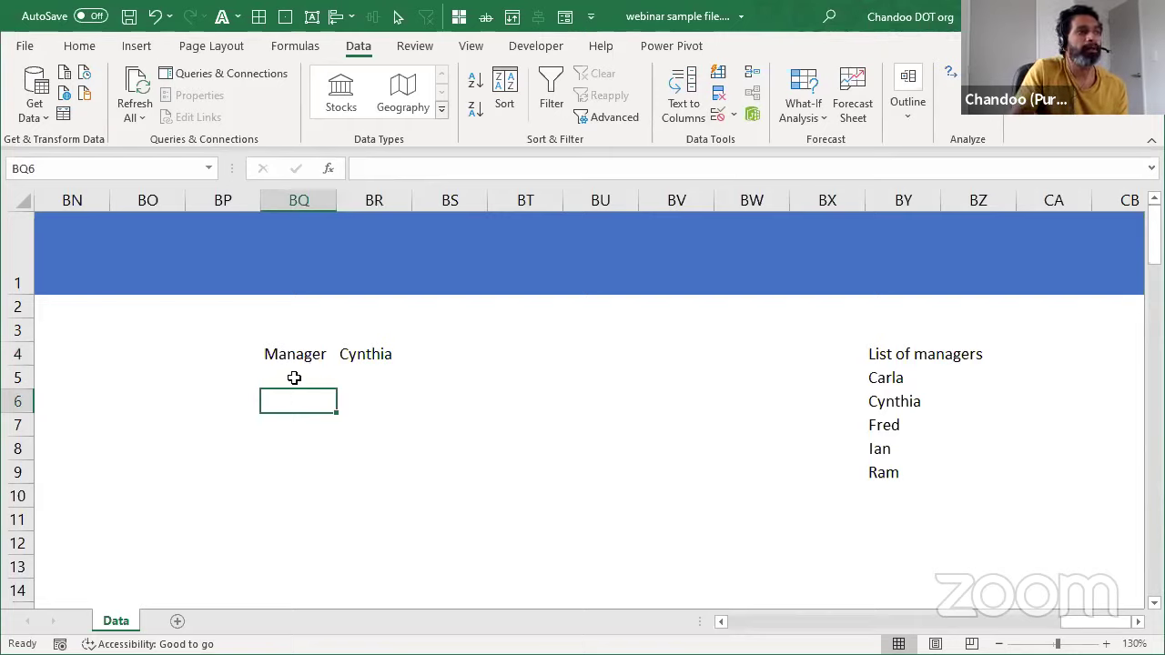
key("Down")
key("Down")
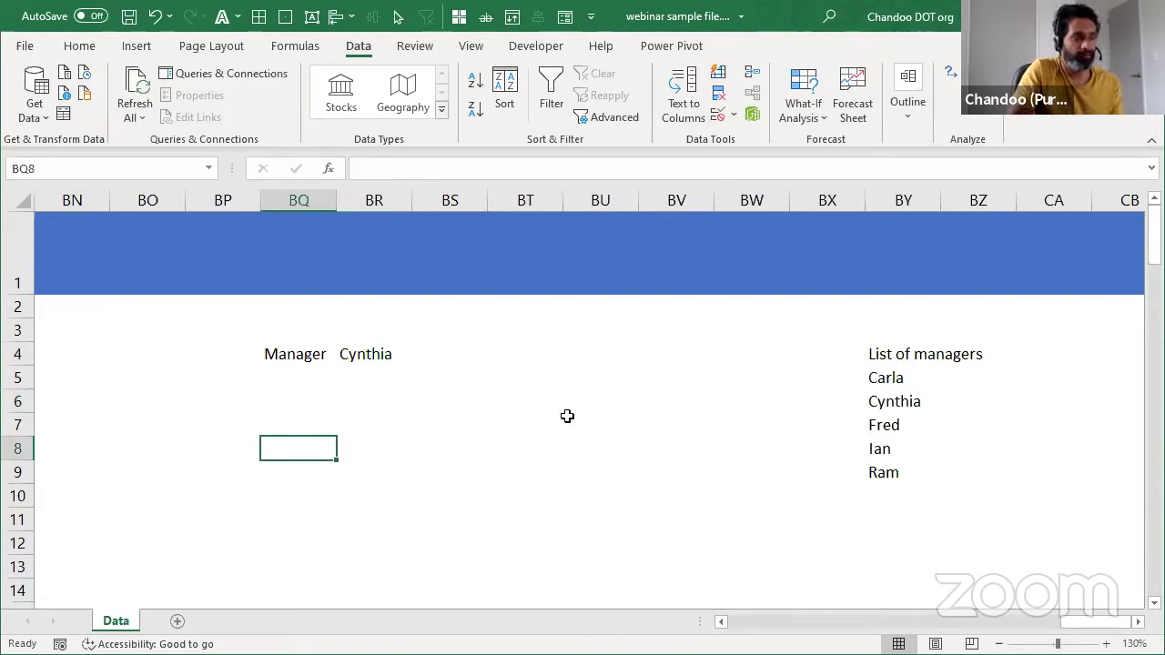
type("Your staff")
key("Return")
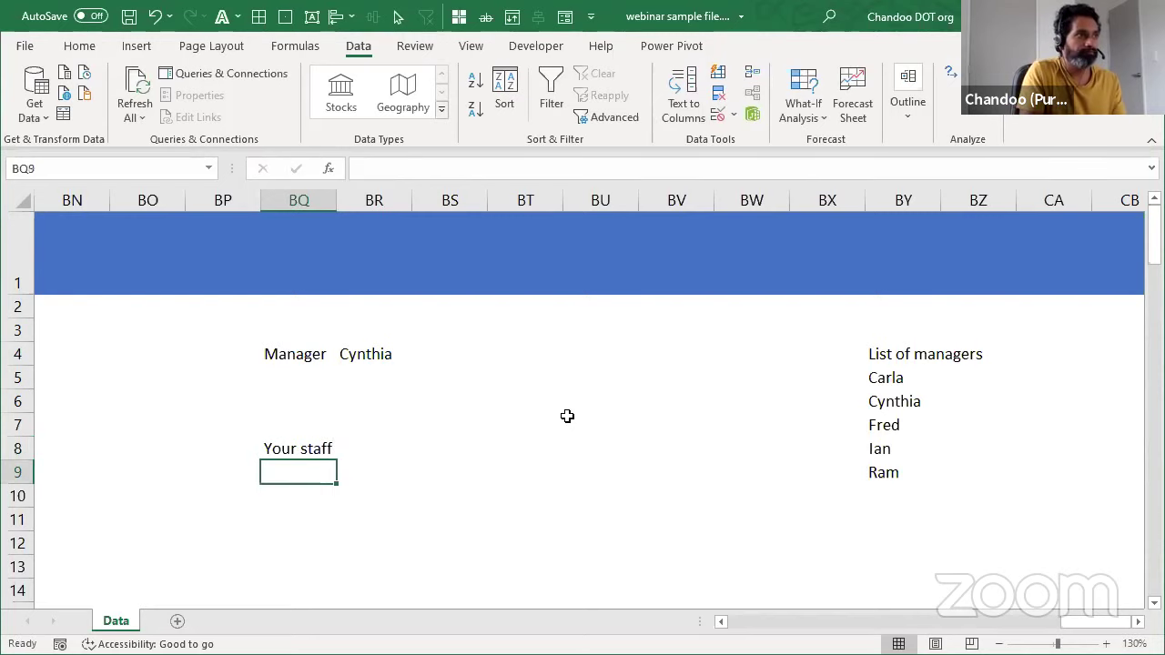
Step: Enter =FILTER(data, data[Manager]=BR4) in BQ9 to list Cynthia's staff
type("=")
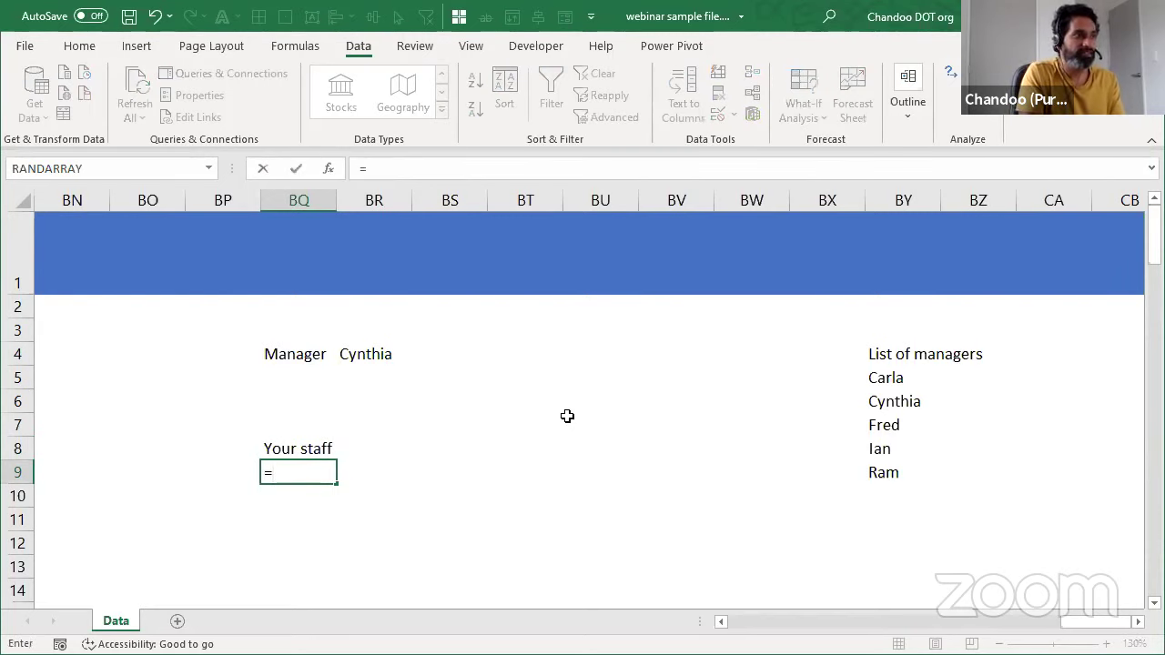
type("FILTER(d")
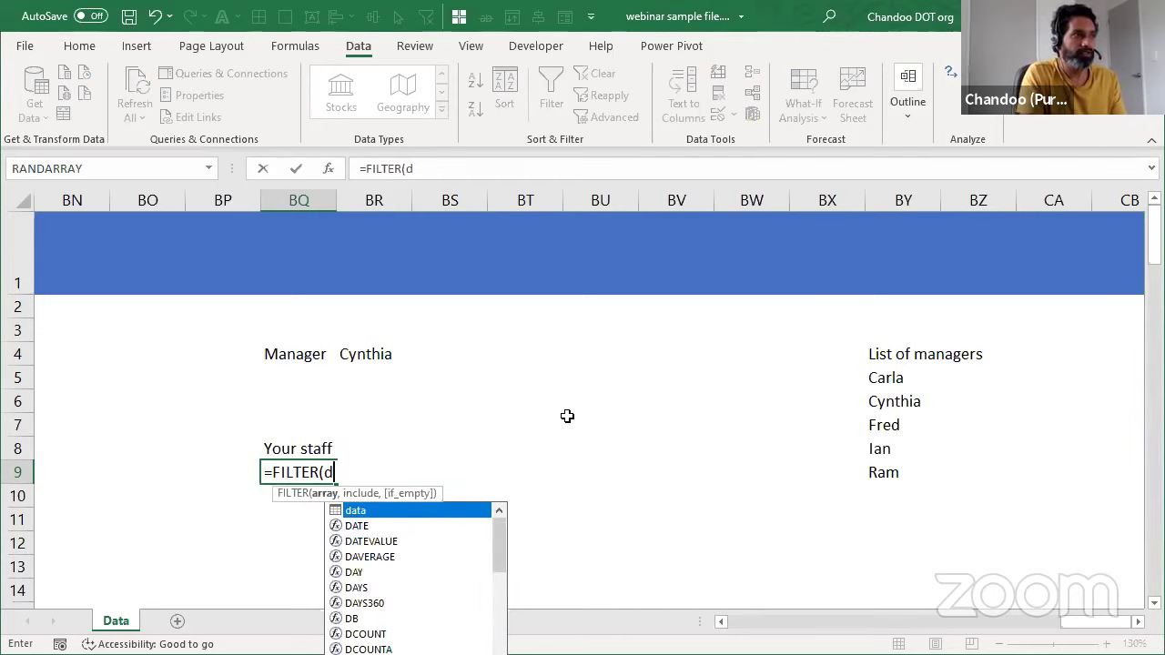
type("ata, data[ma")
key("Tab")
type("]=")
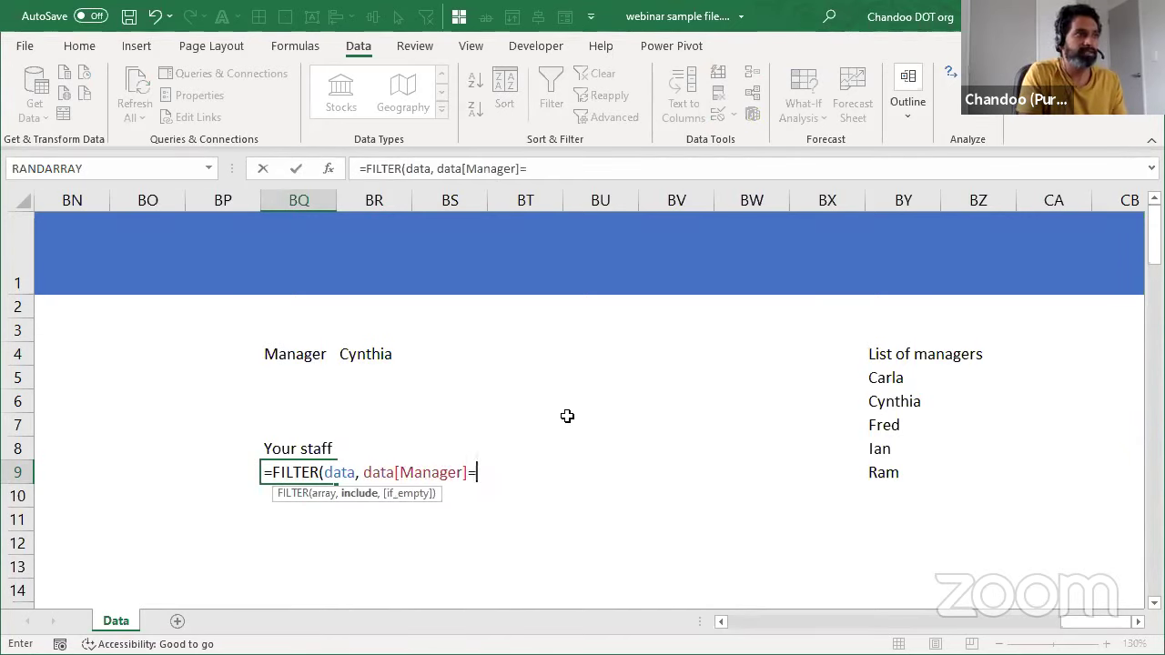
key("Up")
key("Up")
key("Up")
key("Right")
key("Up")
key("Up")
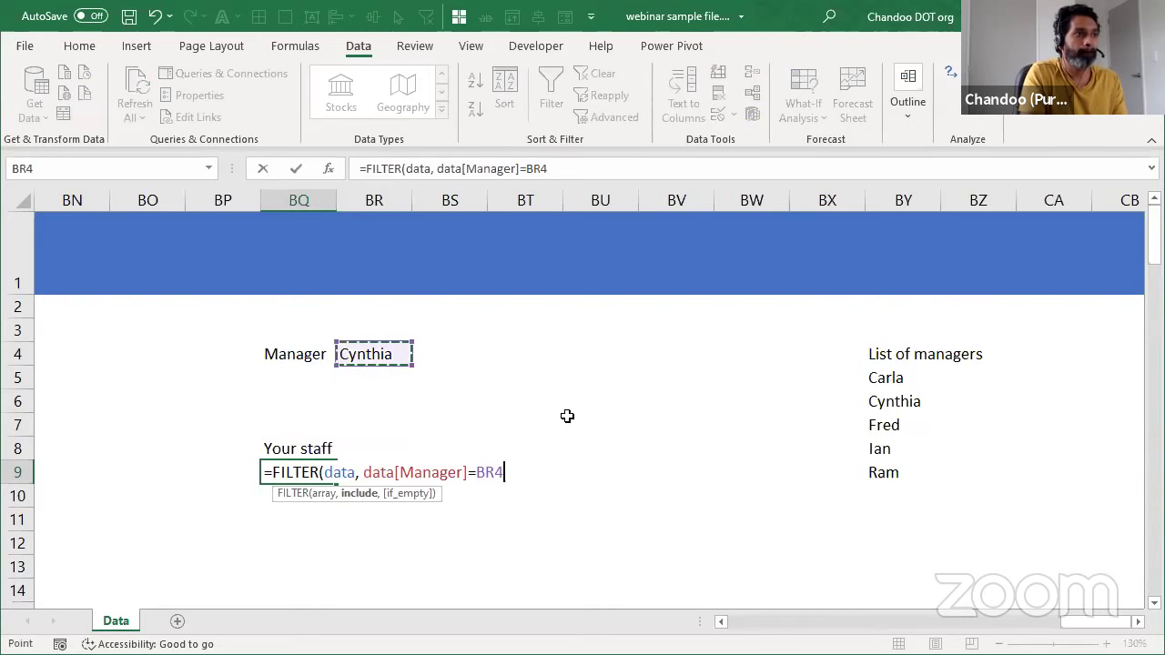
type(")")
key("Return")
key("Up")
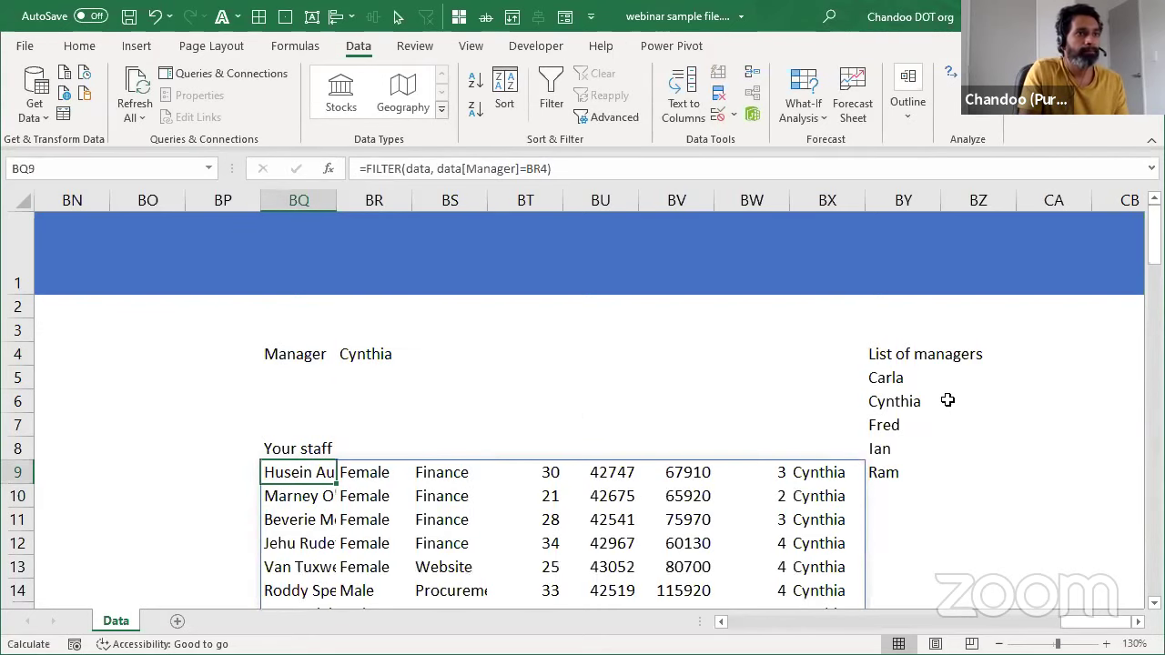
Step: Autofit column BQ so the staff names show in full
left_click_drag(900, 354, 1048, 485)
left_click(292, 472)
scroll(300, 409, "down", 4)
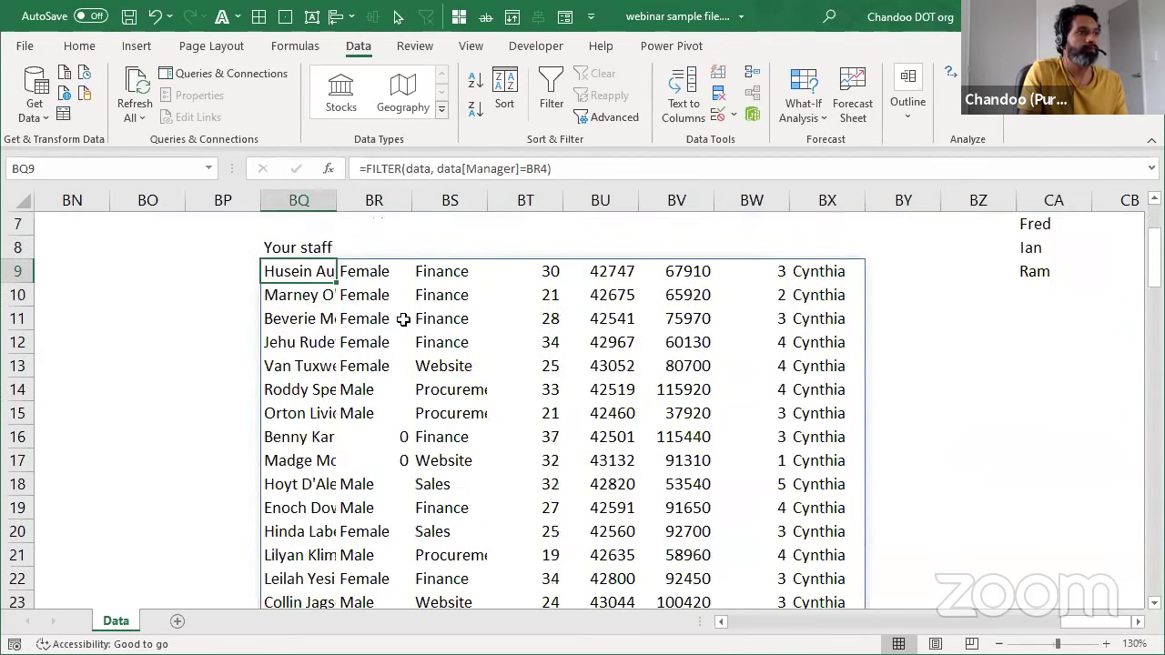
scroll(319, 318, "up", 3)
double_click(337, 199)
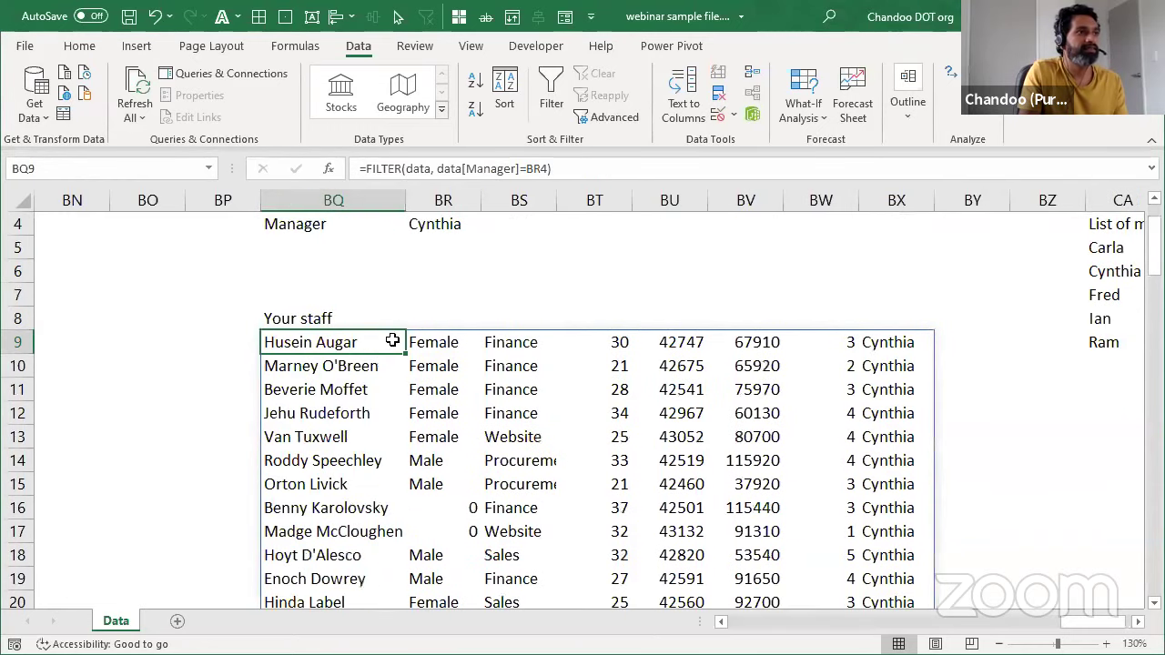
scroll(398, 337, "up", 1)
Step: Switch the BR4 manager to Ian and scroll through his filtered staff list
left_click(459, 359)
key("alt+Down")
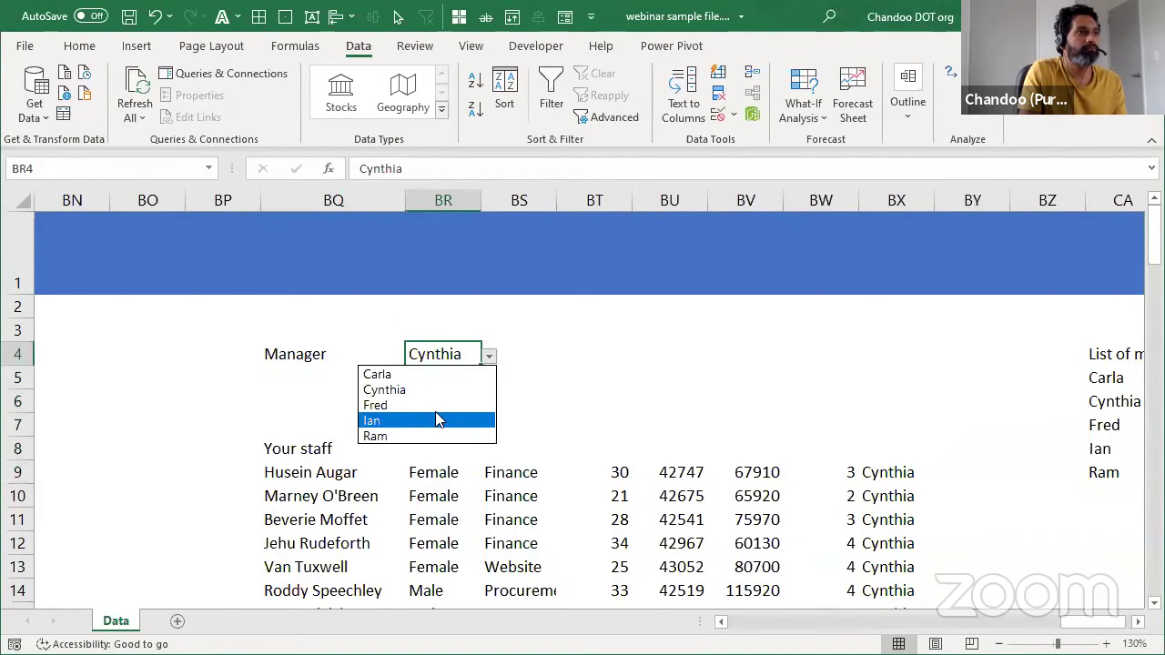
left_click(435, 417)
scroll(469, 428, "down", 3)
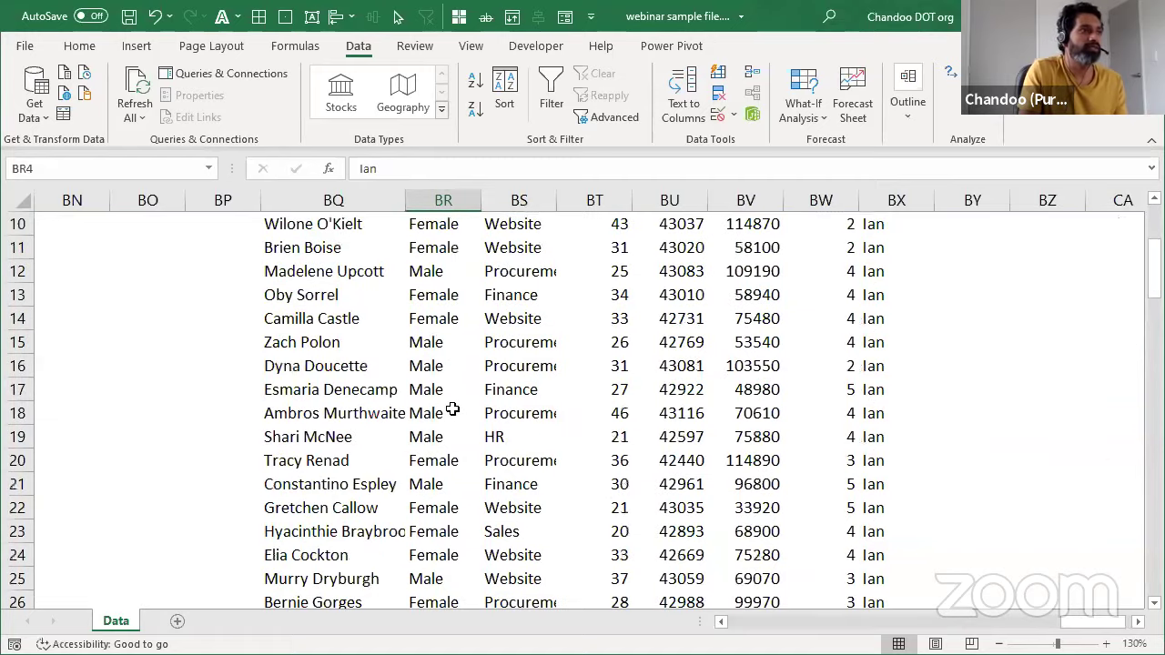
scroll(437, 319, "down", 2)
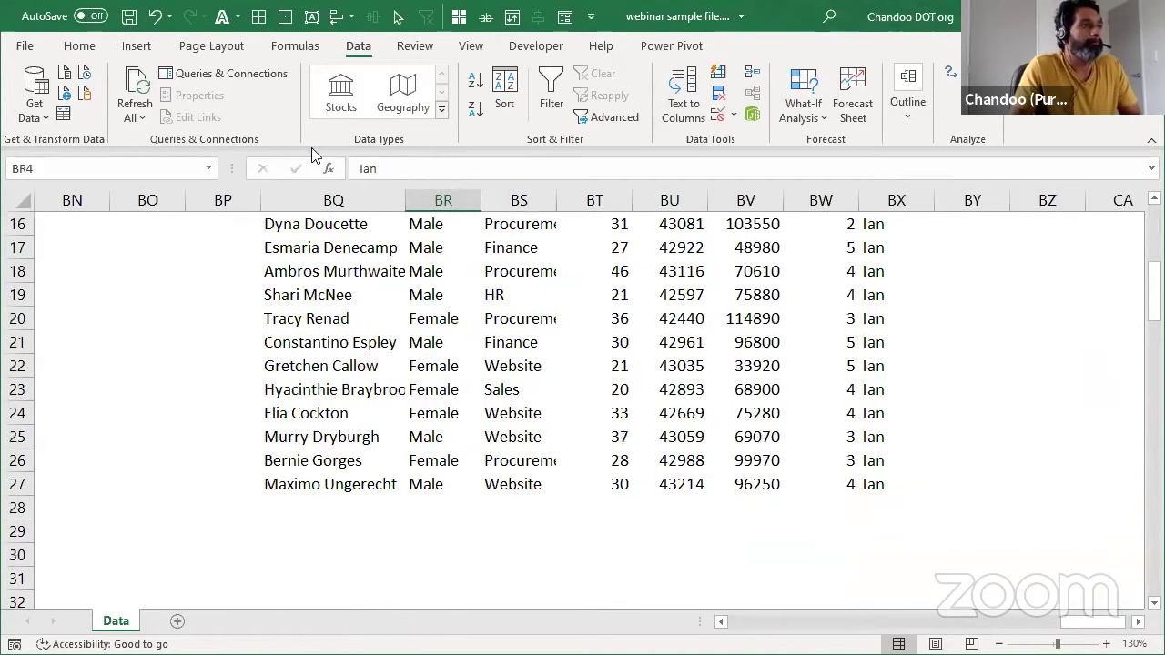
scroll(935, 456, "up", 5)
scroll(935, 456, "down", 3)
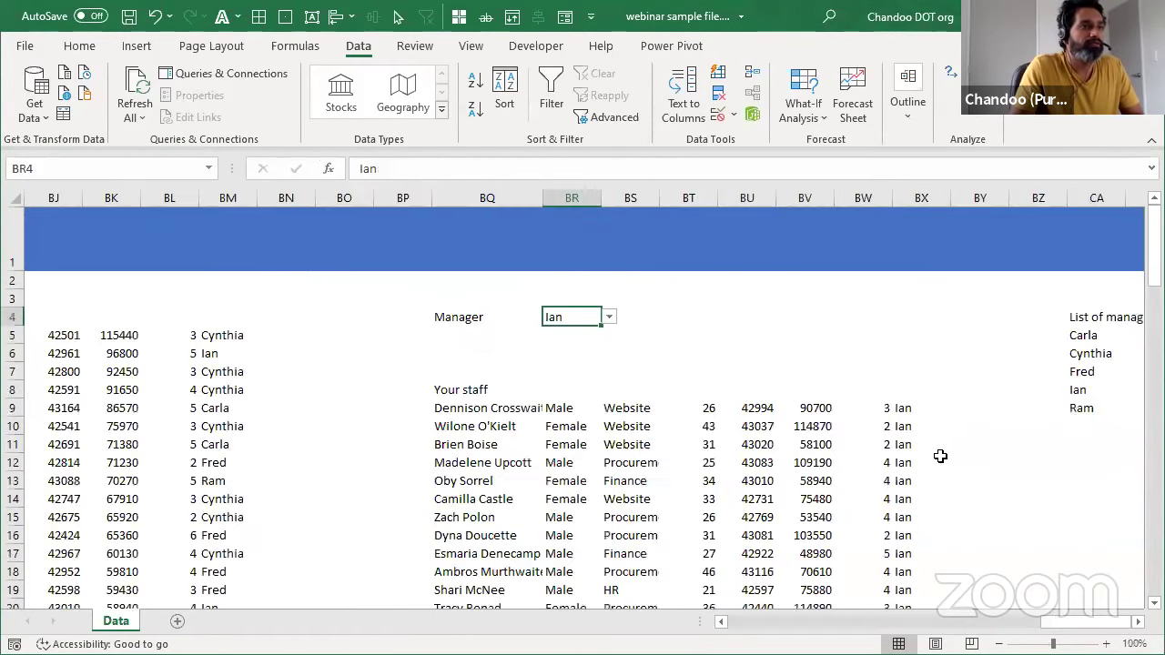
scroll(935, 456, "down", 1)
scroll(161, 96, "up", 1)
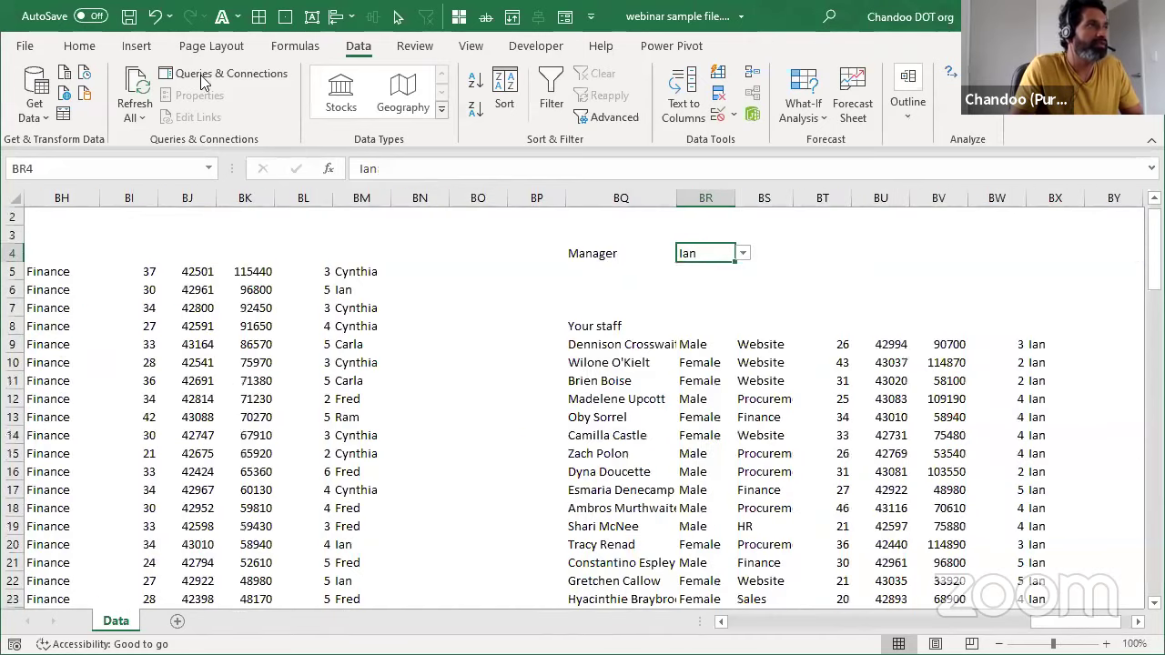
scroll(520, 292, "right", 1)
scroll(481, 277, "right", 2)
Step: Collapse the ribbon and autofit column BQ to the longest name
key("ctrl+F1")
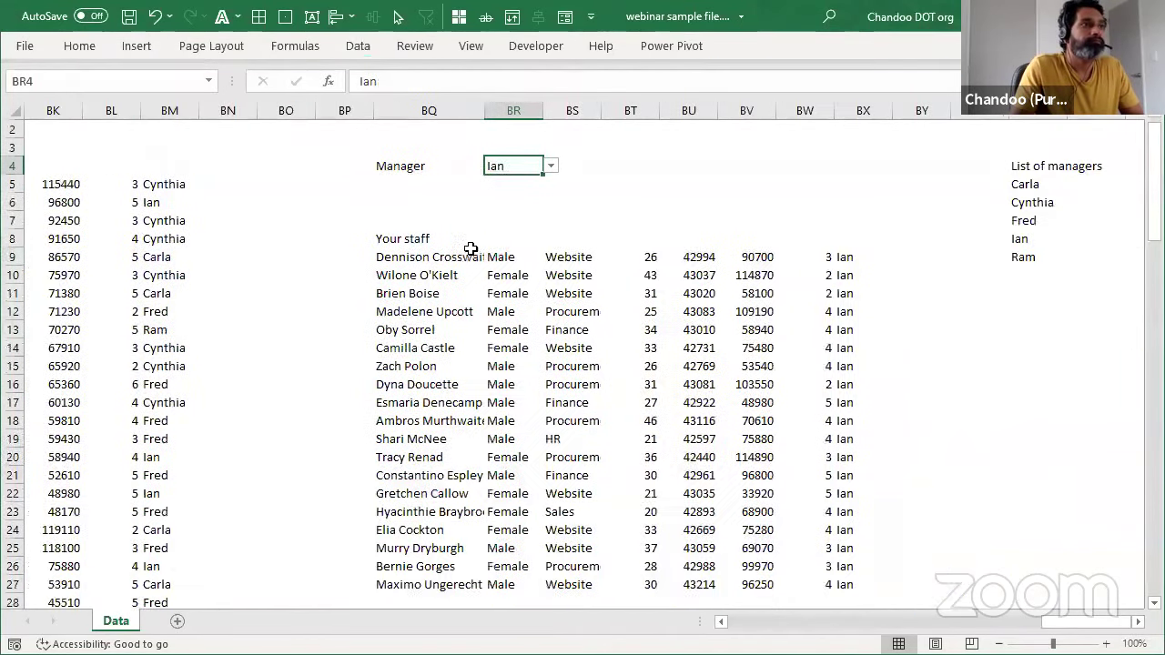
left_click(470, 253)
double_click(487, 112)
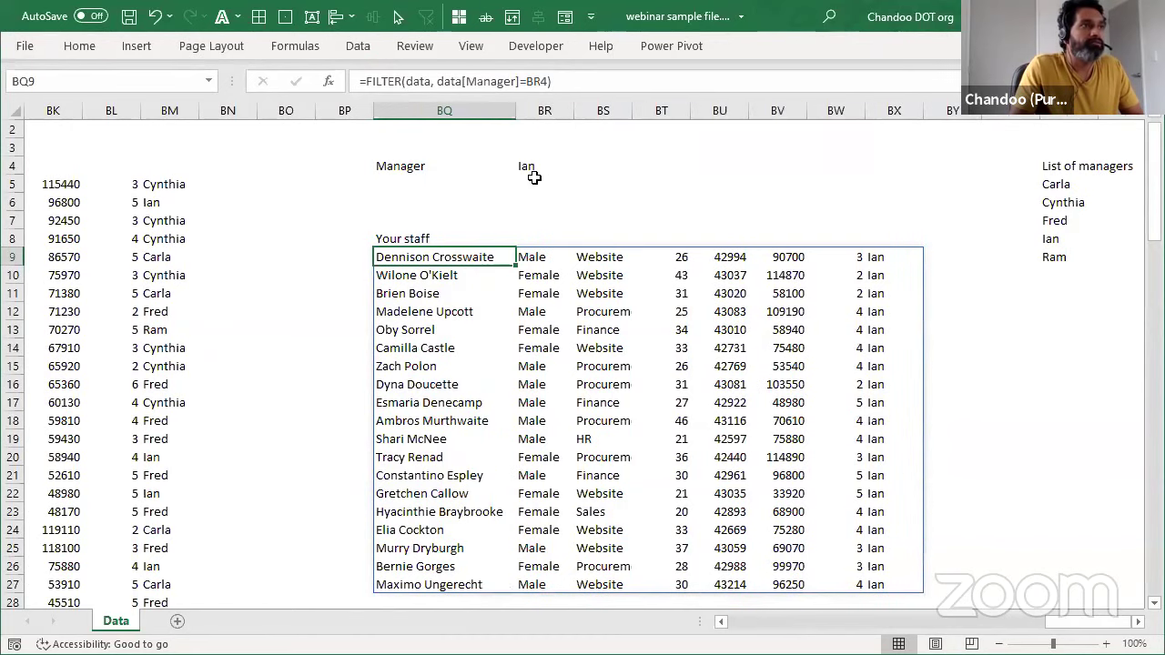
Step: Add a 'Sort by' label in BQ5
left_click(410, 186)
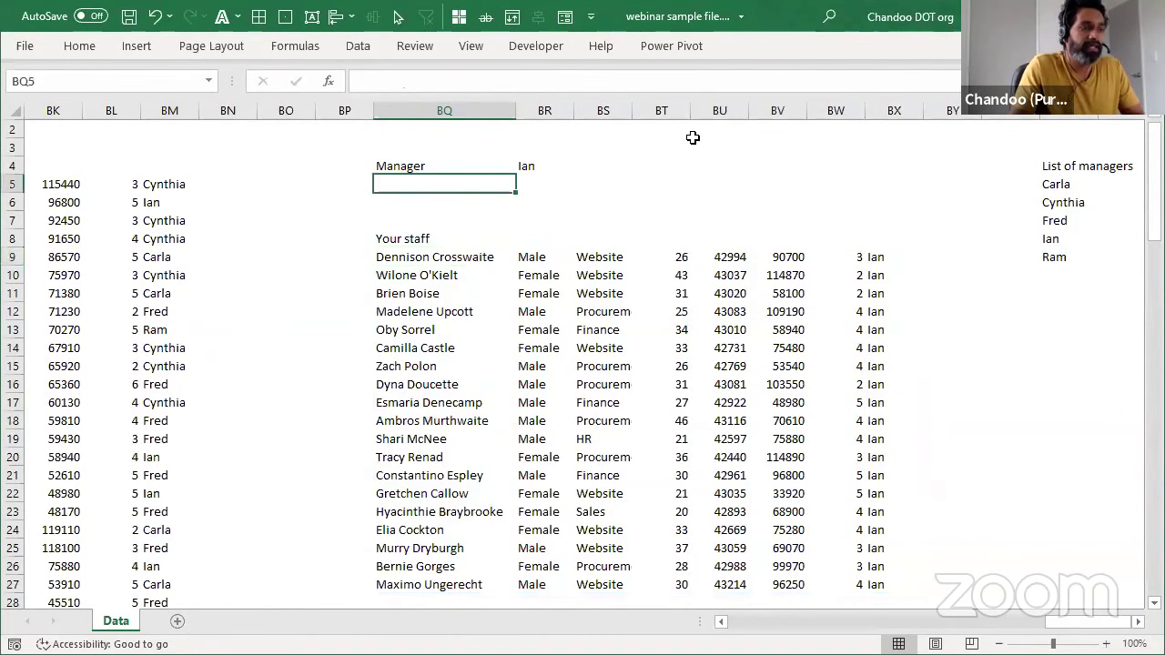
type("Sort by")
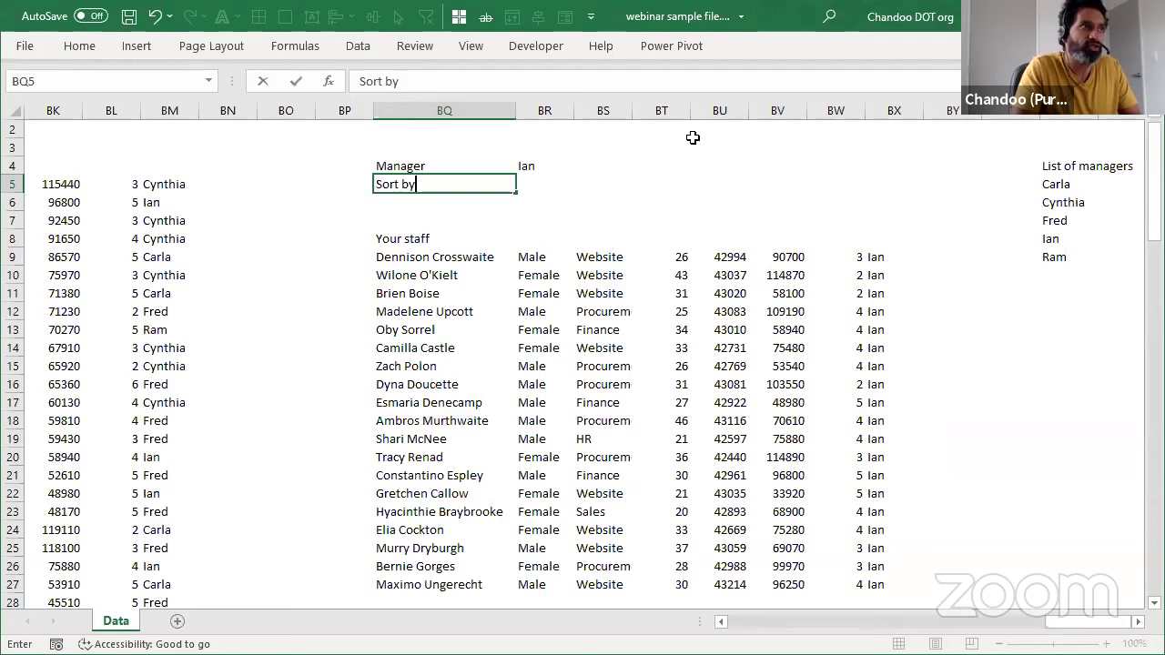
key("Tab")
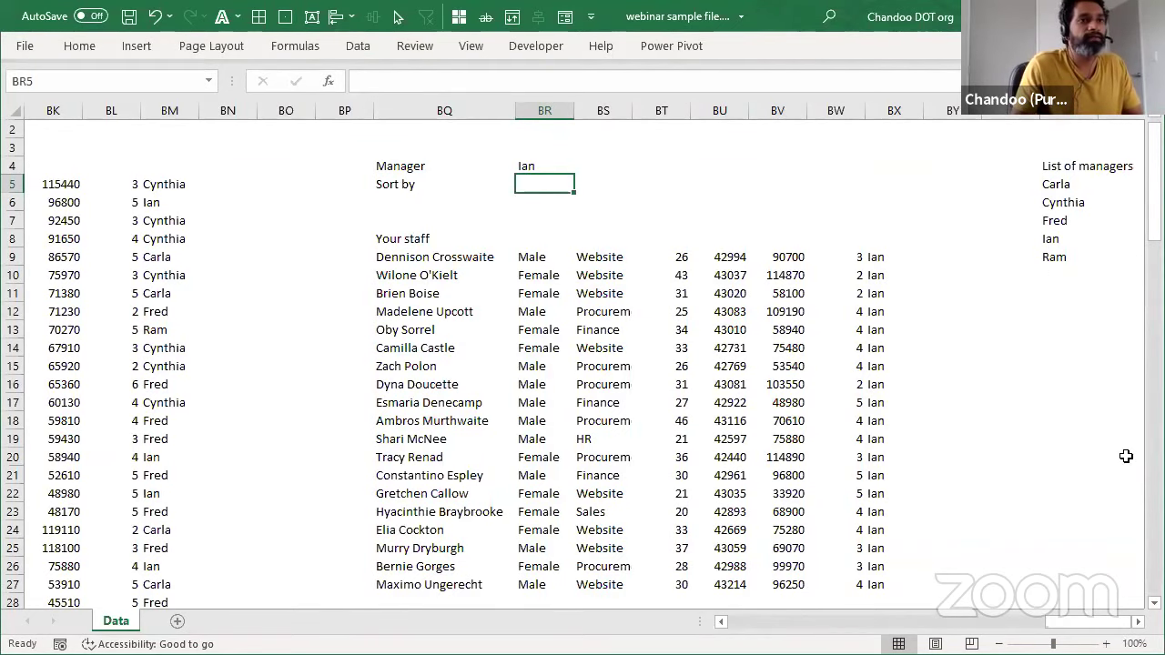
Step: Type 'Column names' in CA12 and enter =data[#Headers] in CA13 to spill the headers
scroll(1136, 592, "right", 5)
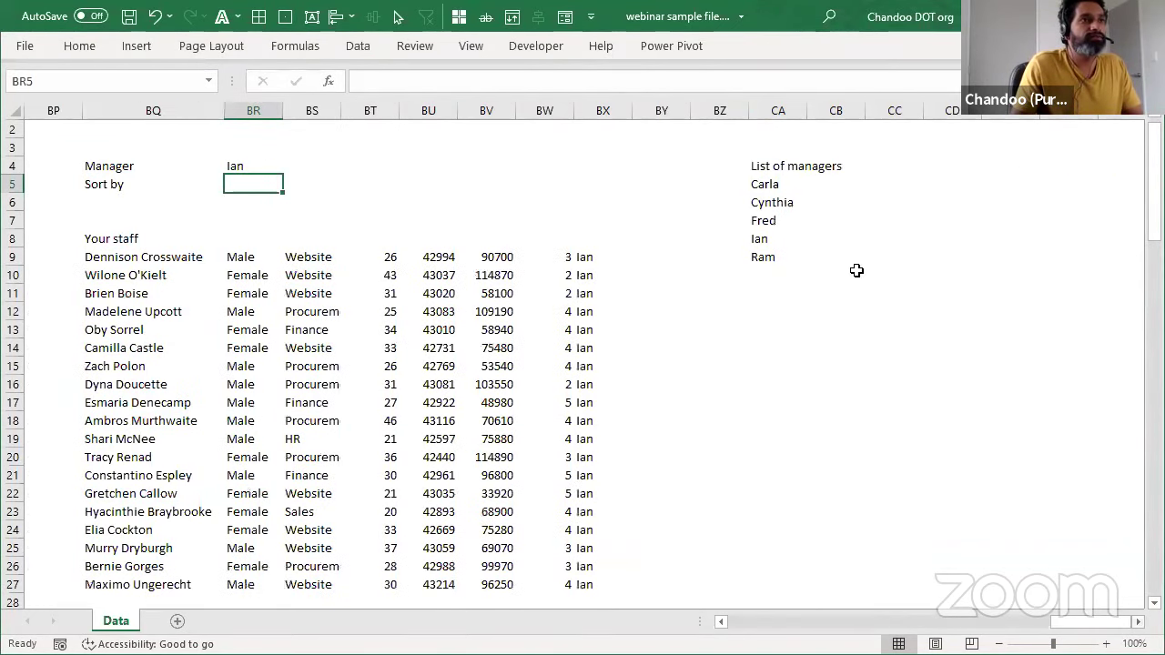
left_click(771, 314)
type("Co")
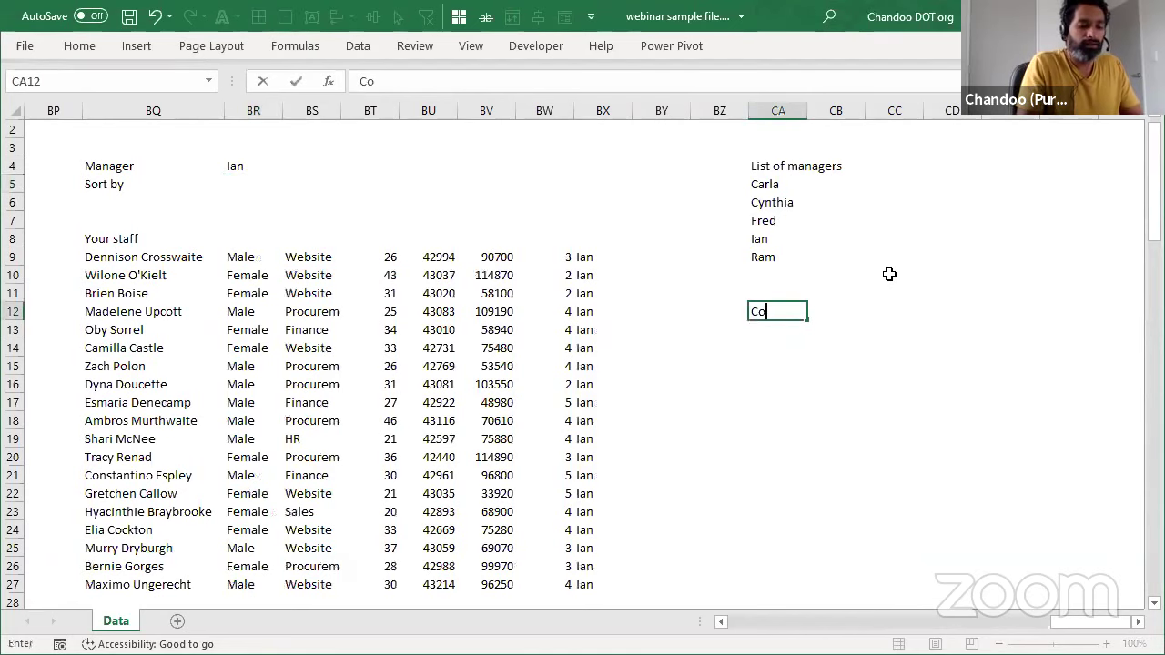
type("lumn names")
key("Return")
type("=")
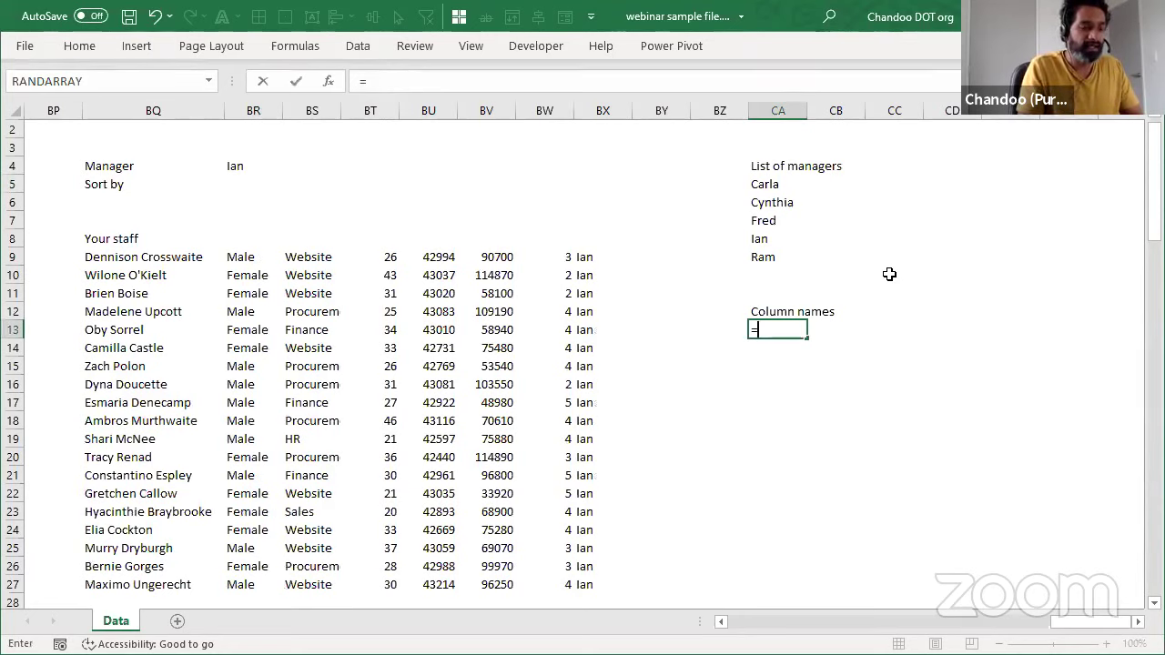
type("d")
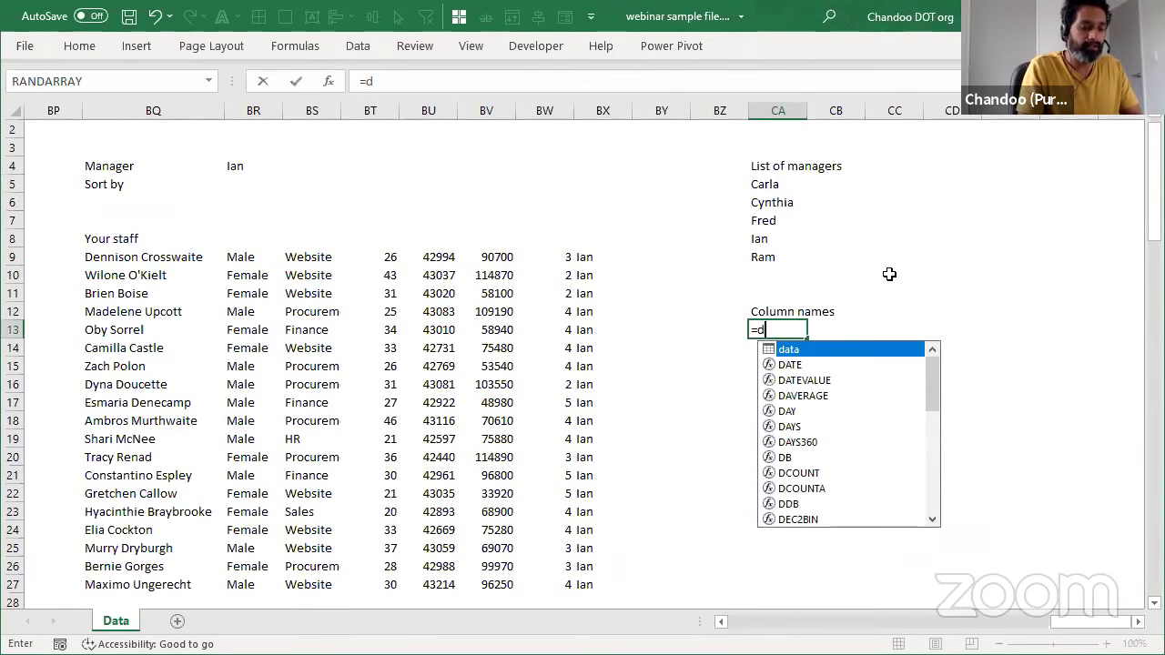
key("Tab")
key("Return")
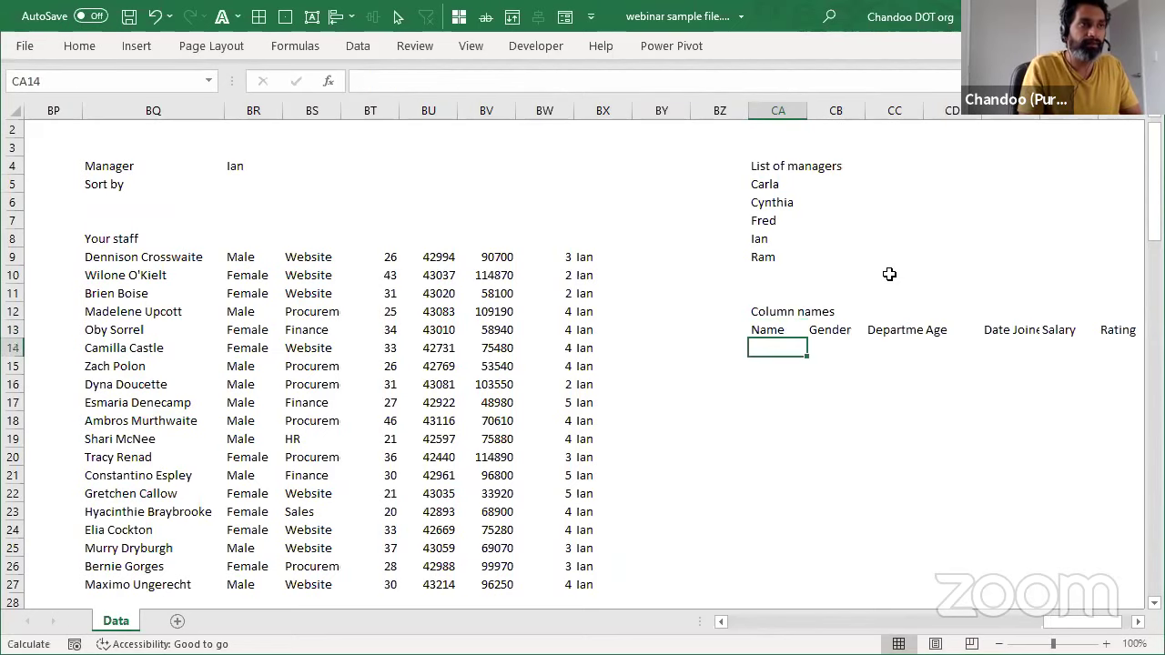
left_click(1138, 622)
left_click(1138, 621)
left_click(1138, 622)
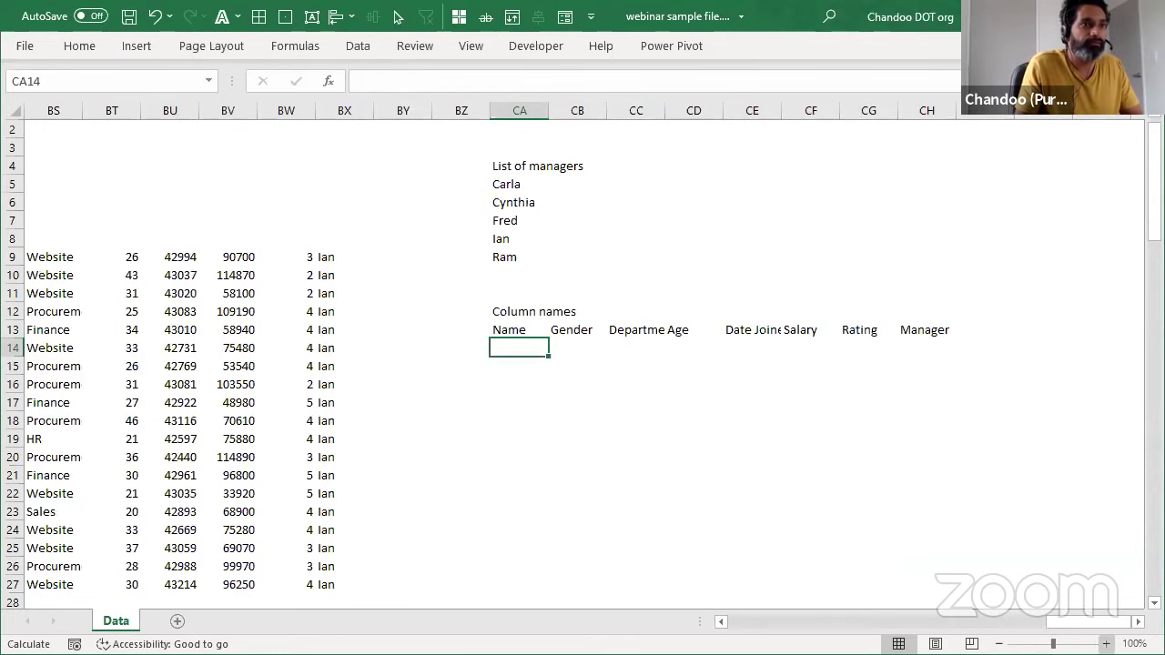
left_click_drag(1090, 622, 1070, 622)
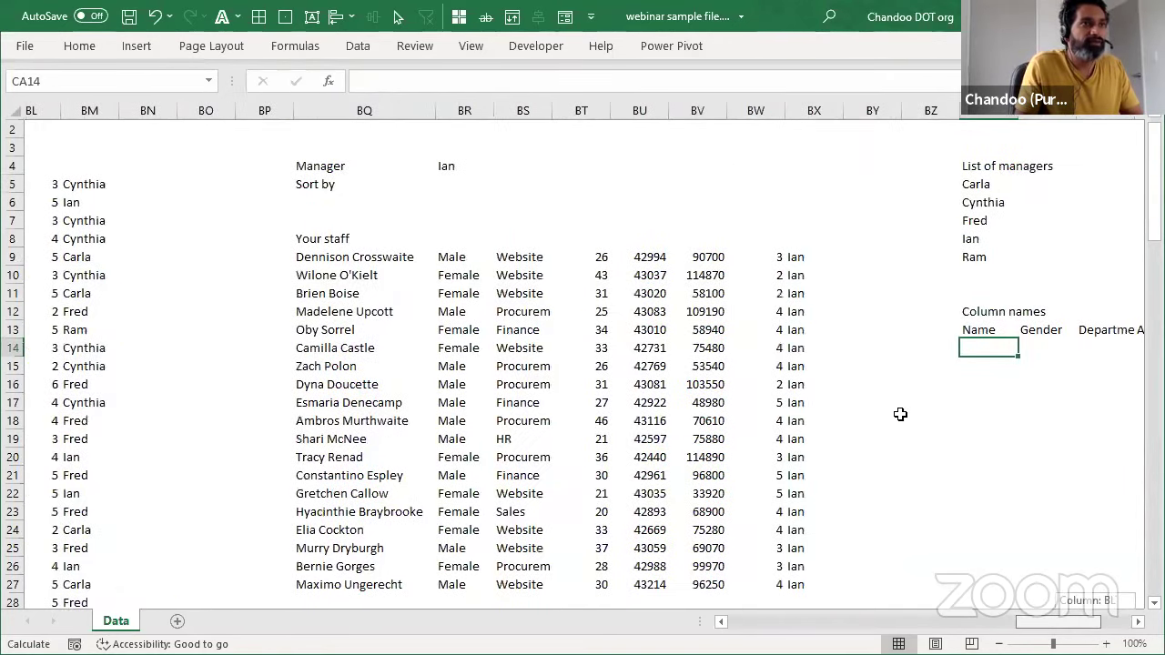
key("Up")
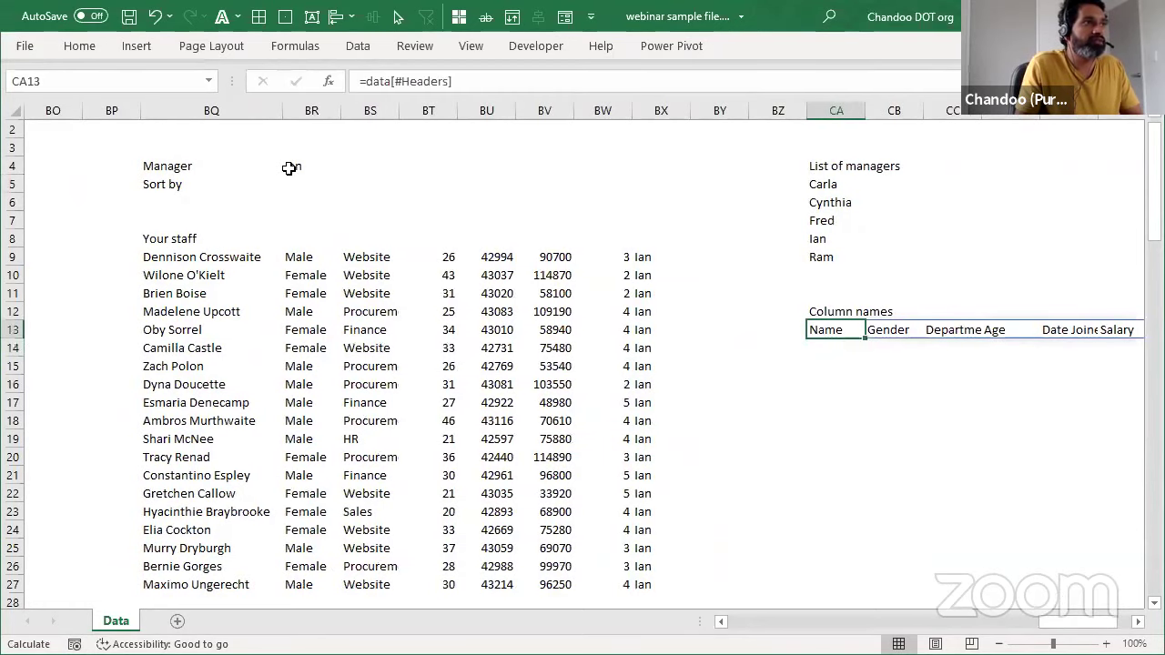
Step: Start List validation on the Sort by cell BR5 with source =$CA$13#
left_click(364, 46)
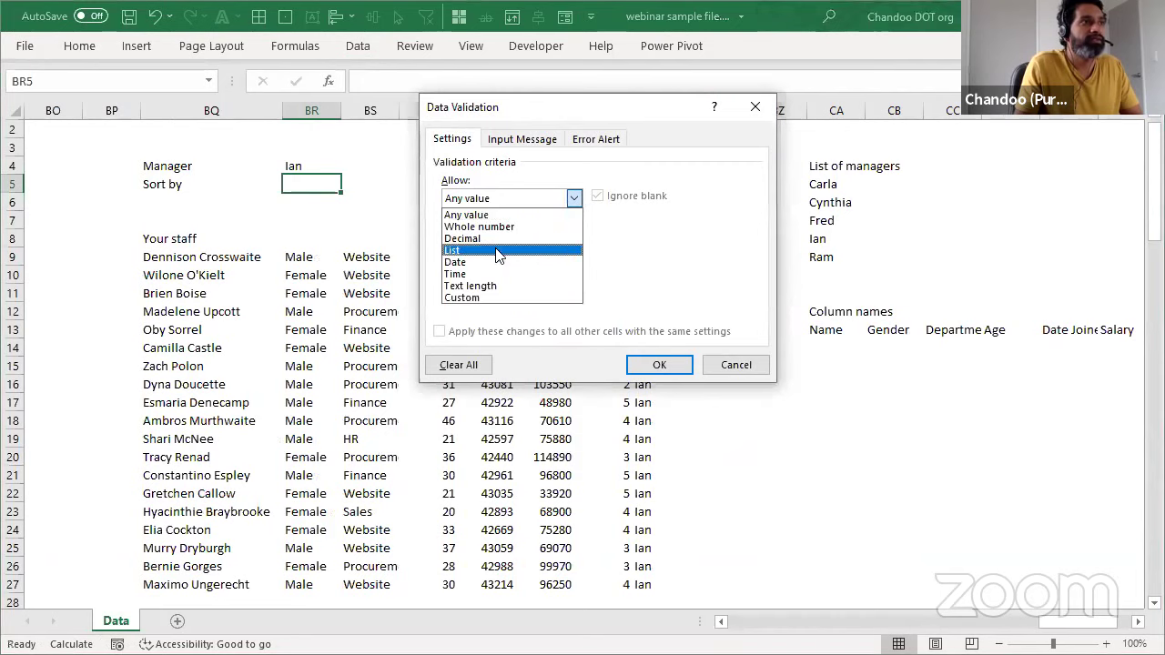
left_click(503, 251)
left_click(843, 335)
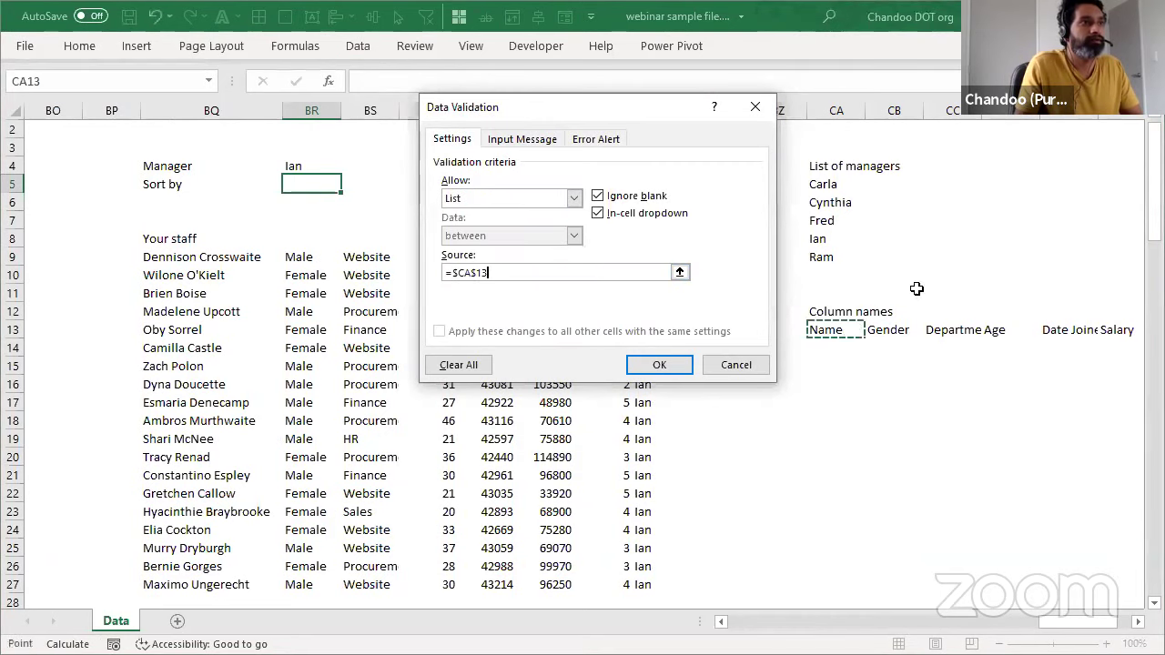
Step: Confirm the Sort by validation list and check its new dropdown choices
type("#")
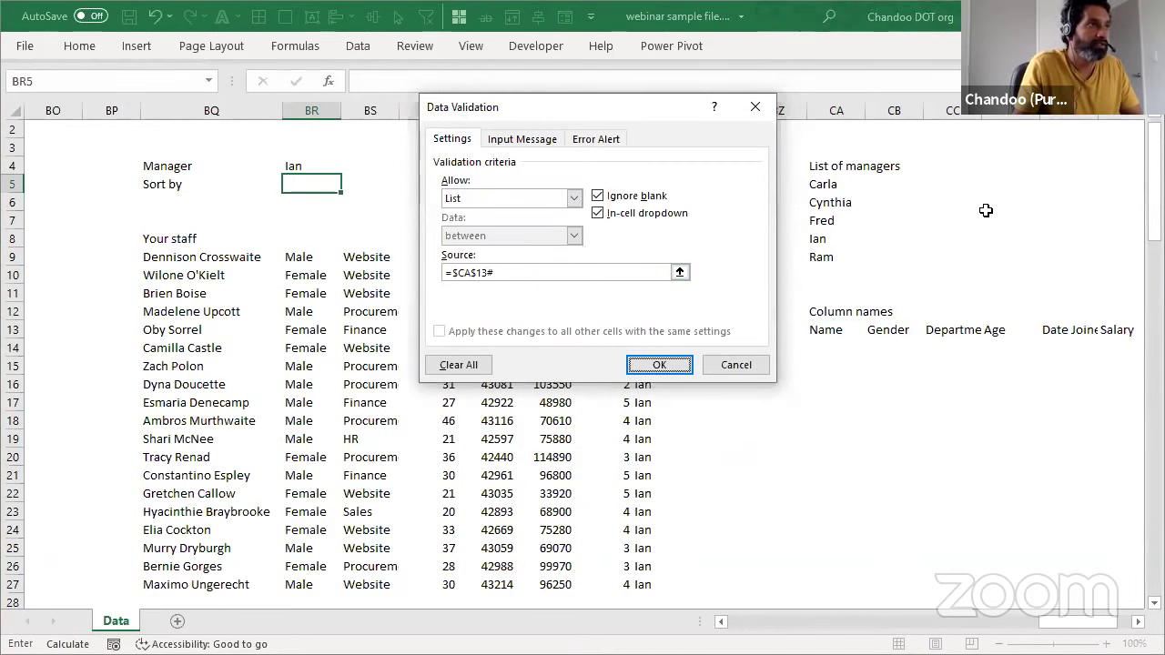
key("Return")
left_click(348, 184)
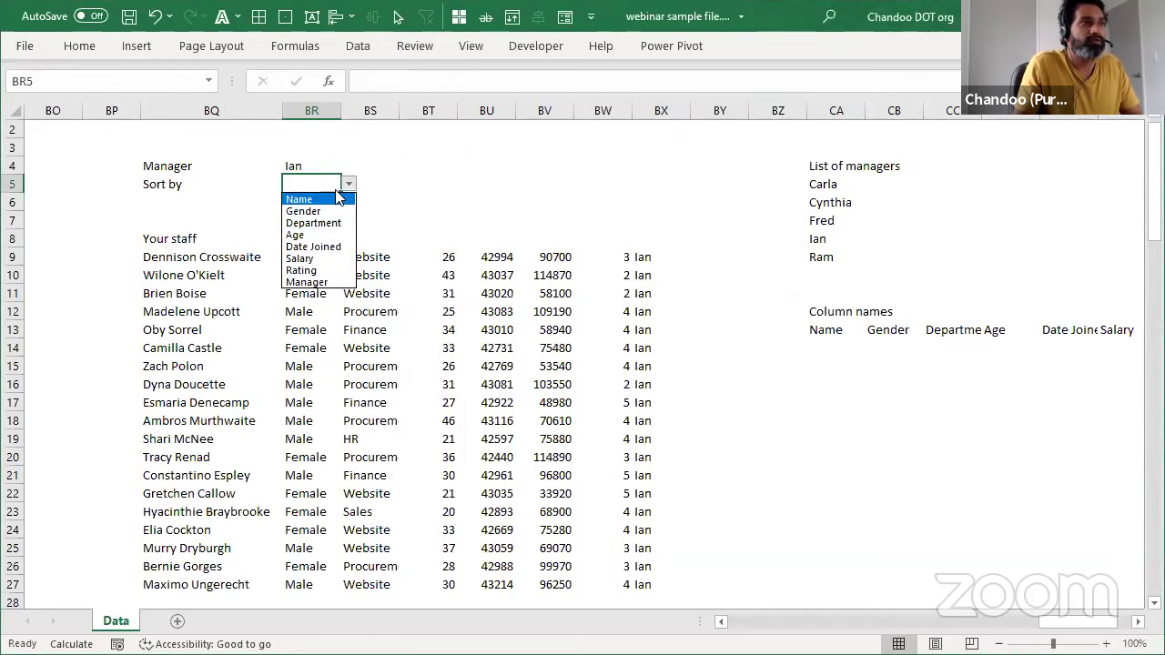
key("Escape")
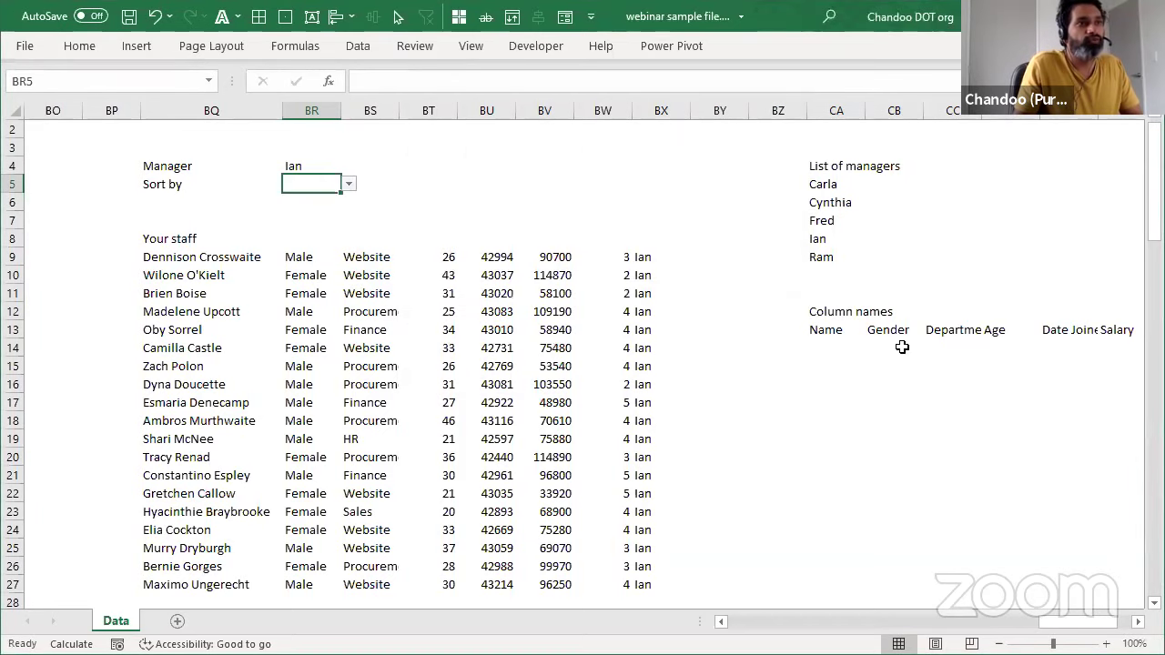
Step: Change CA13 to =TRANSPOSE(data[#Headers]) and widen column CA to fit the names
left_click(857, 330)
key("F2")
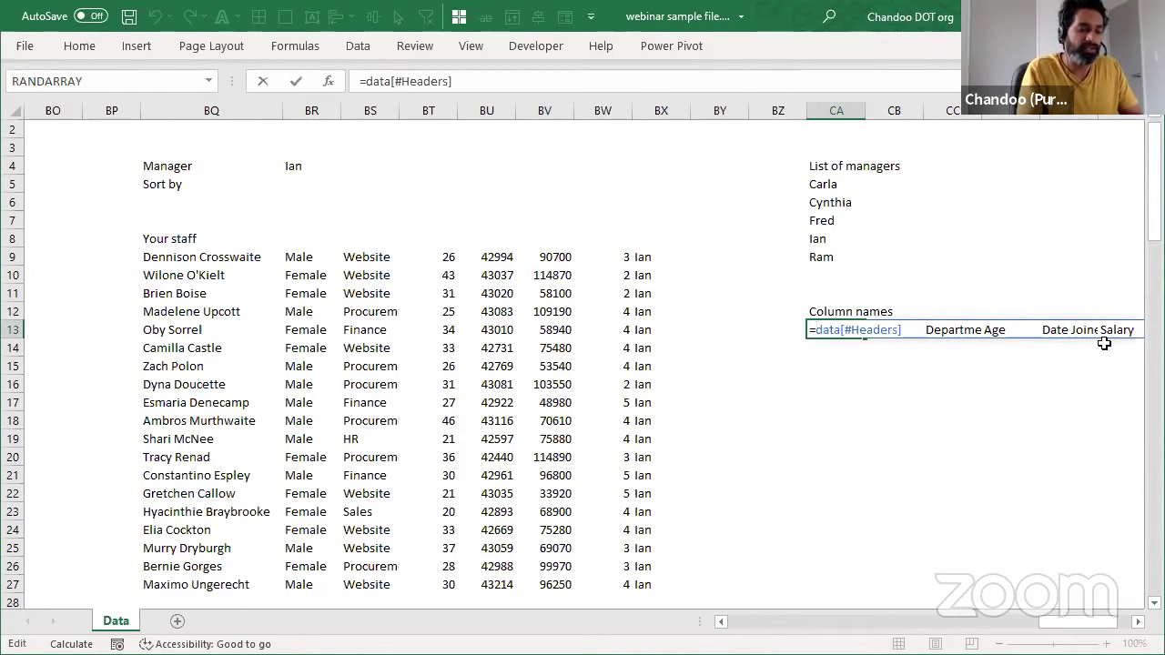
key("Home")
key("Right")
type("TRANSPOSE(")
key("End")
type(")")
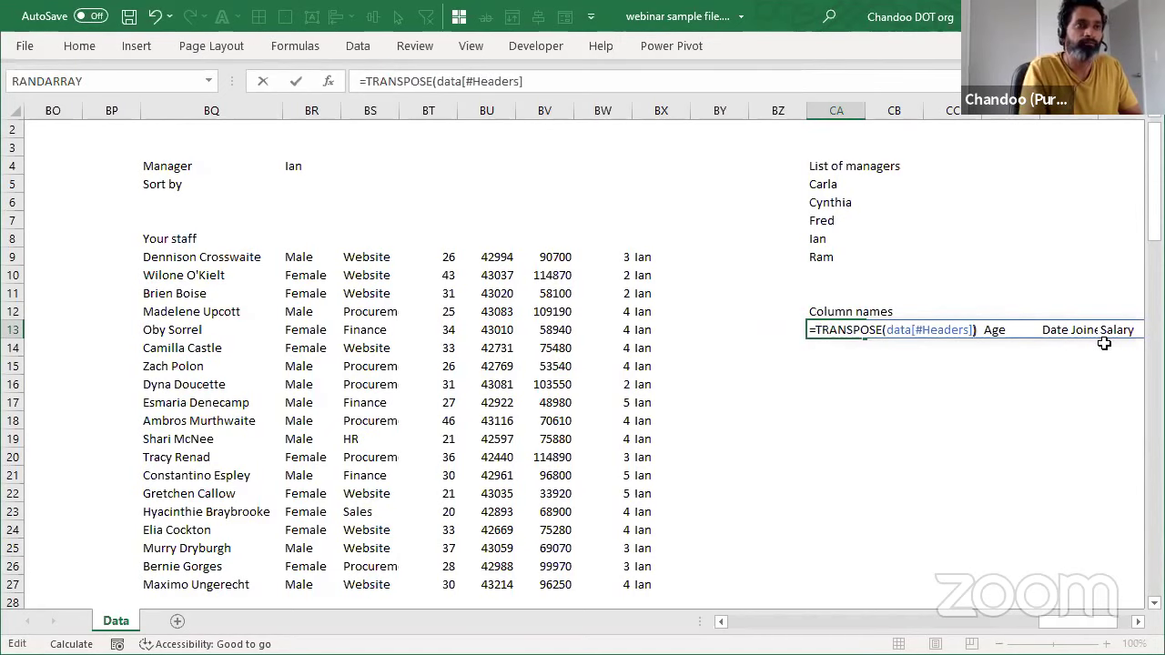
key("Return")
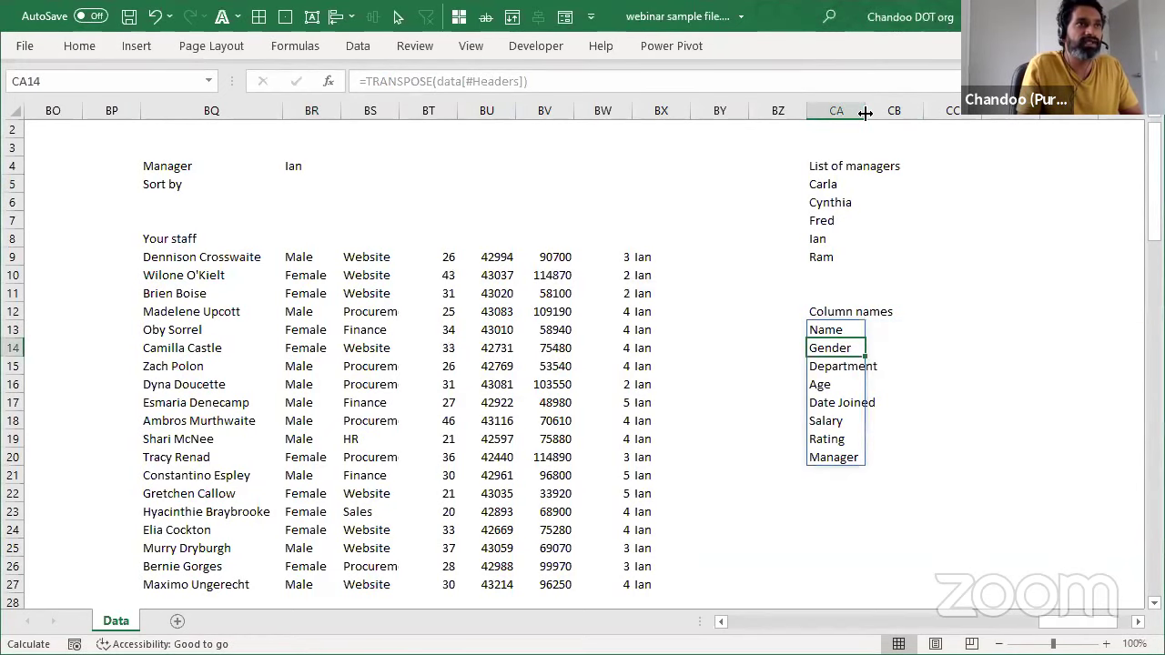
left_click_drag(866, 110, 914, 117)
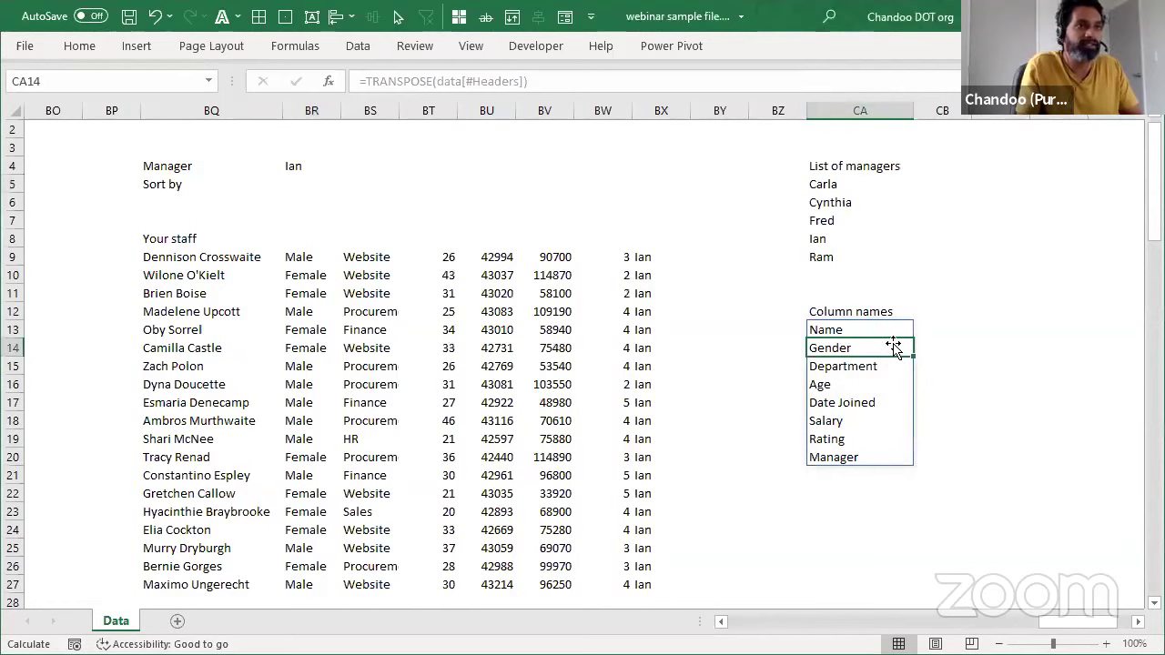
Step: Review the transposed column names formula in CA13 without changing it
key("Up")
key("F2")
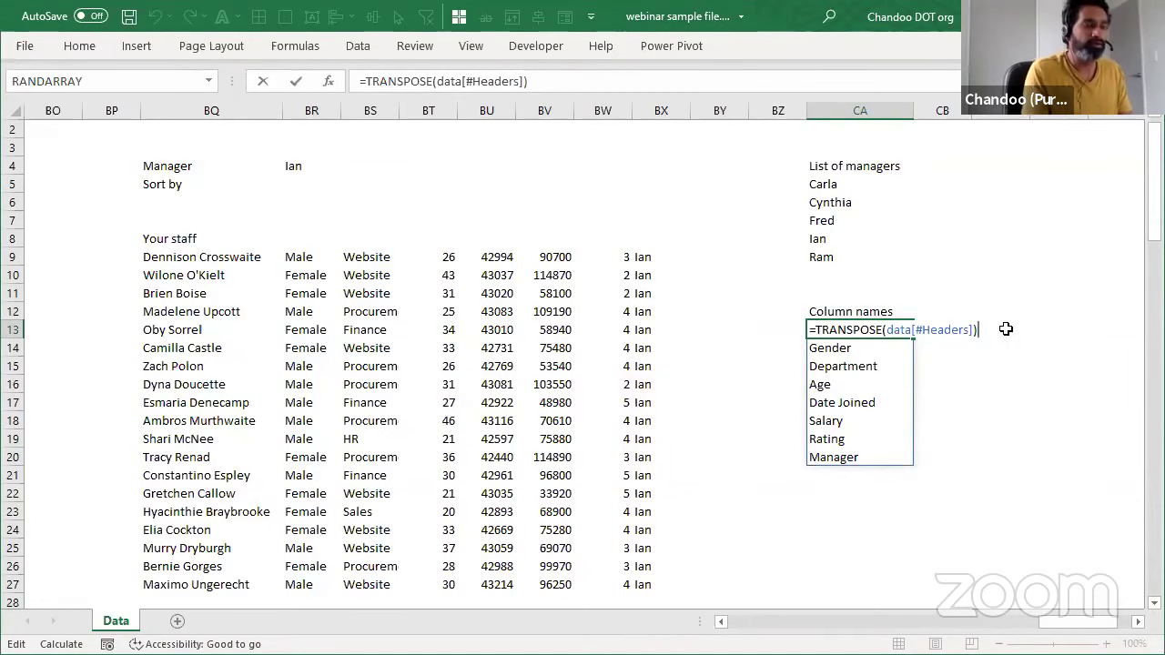
key("Escape")
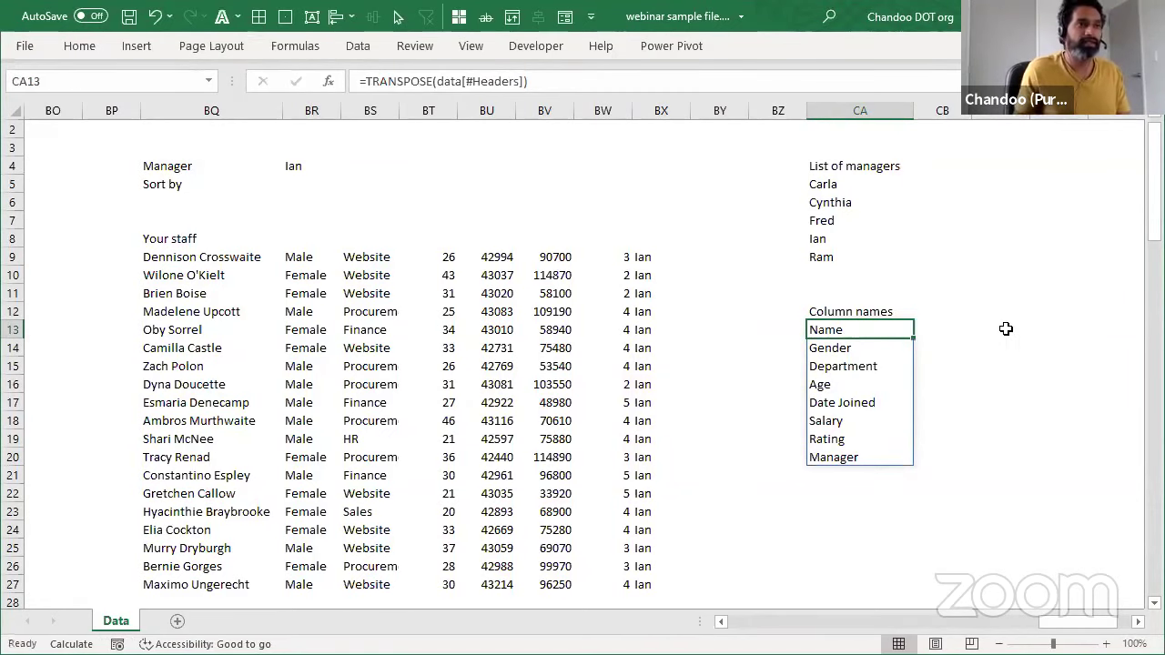
left_click(296, 184)
Step: Set the Sort by cell BR5 to Name
left_click(349, 184)
left_click(305, 195)
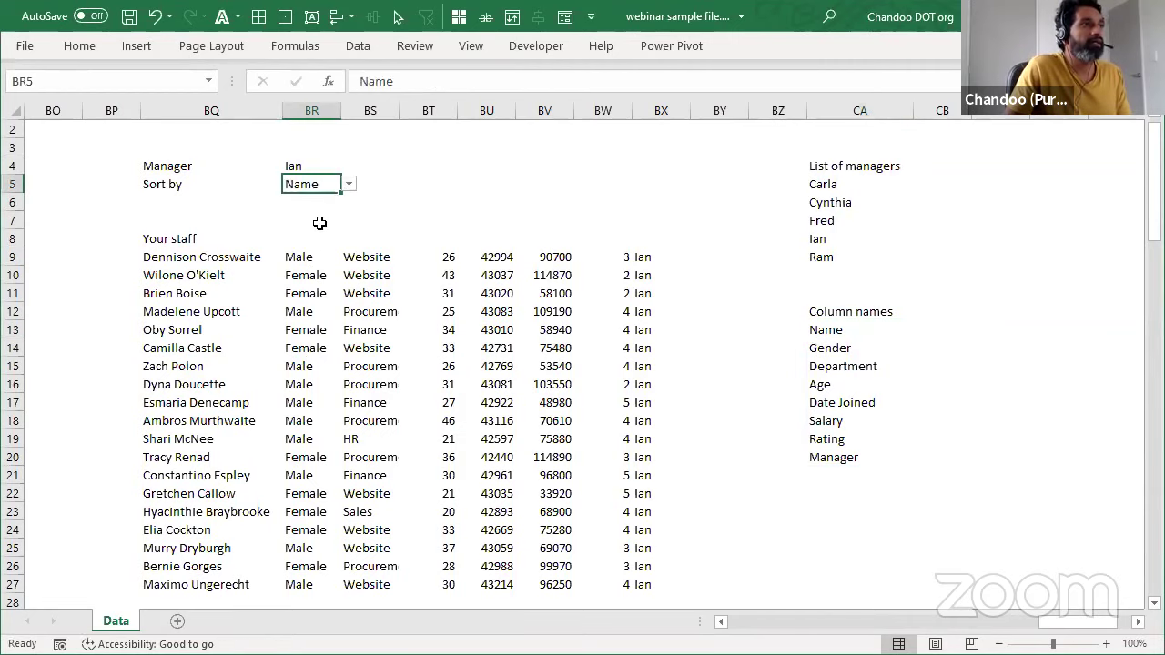
left_click(195, 195)
left_click(333, 190)
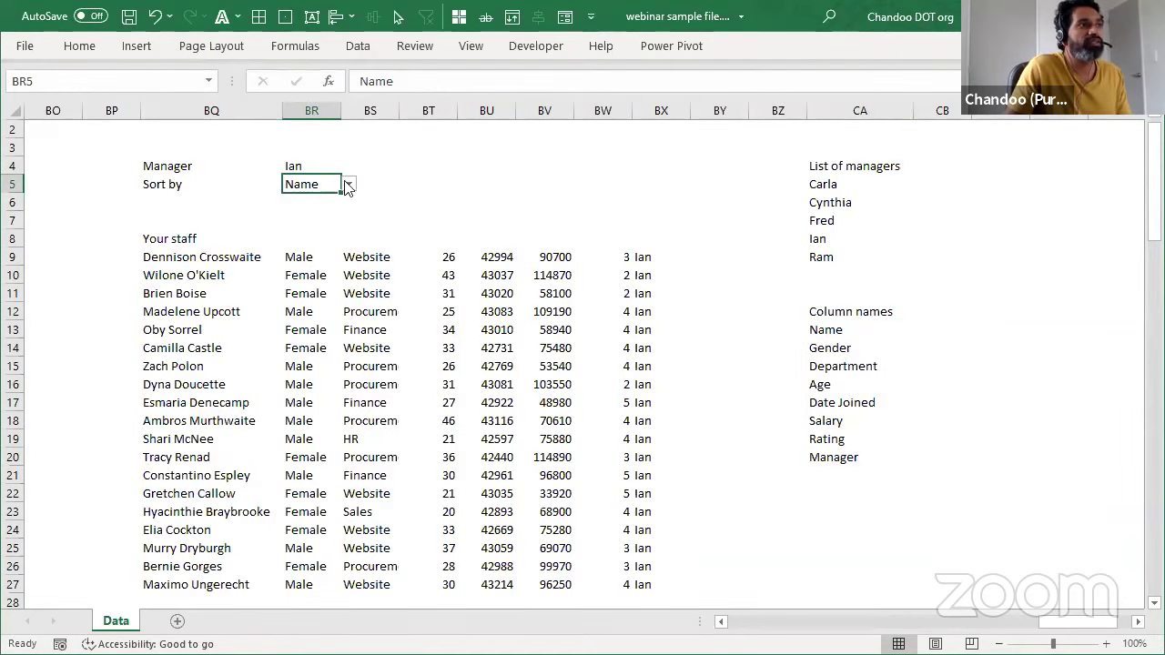
Step: Move the staff list down one row and enter =data[#Headers] in BQ9
left_click(173, 260)
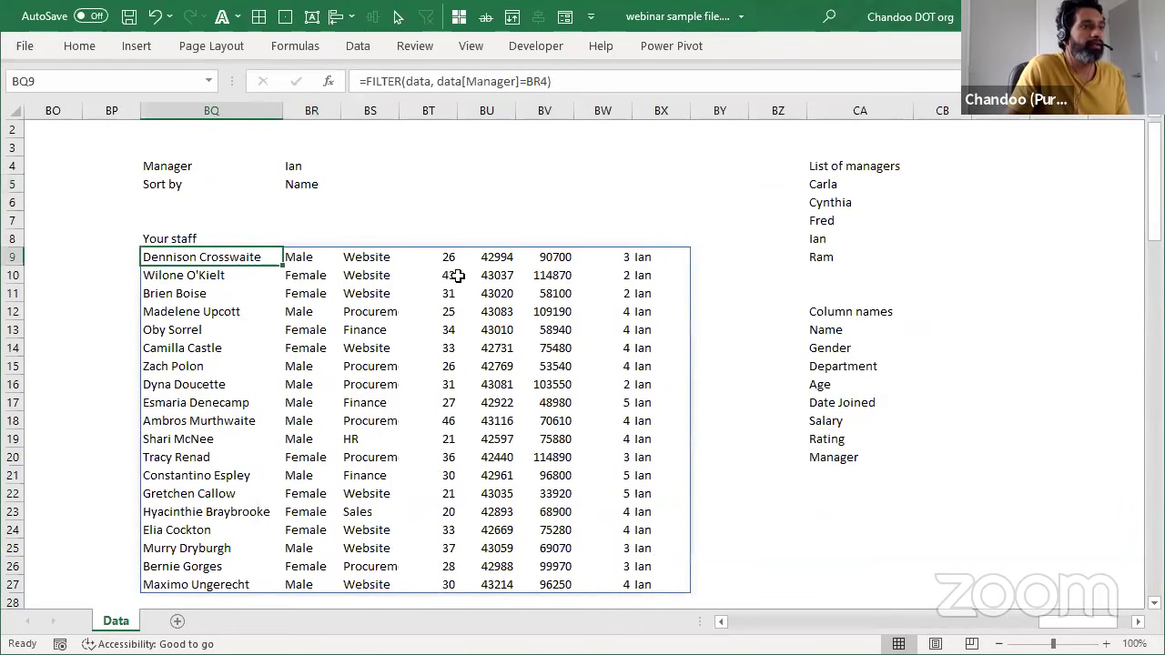
left_click_drag(457, 275, 434, 280)
left_click(243, 262)
type("=d")
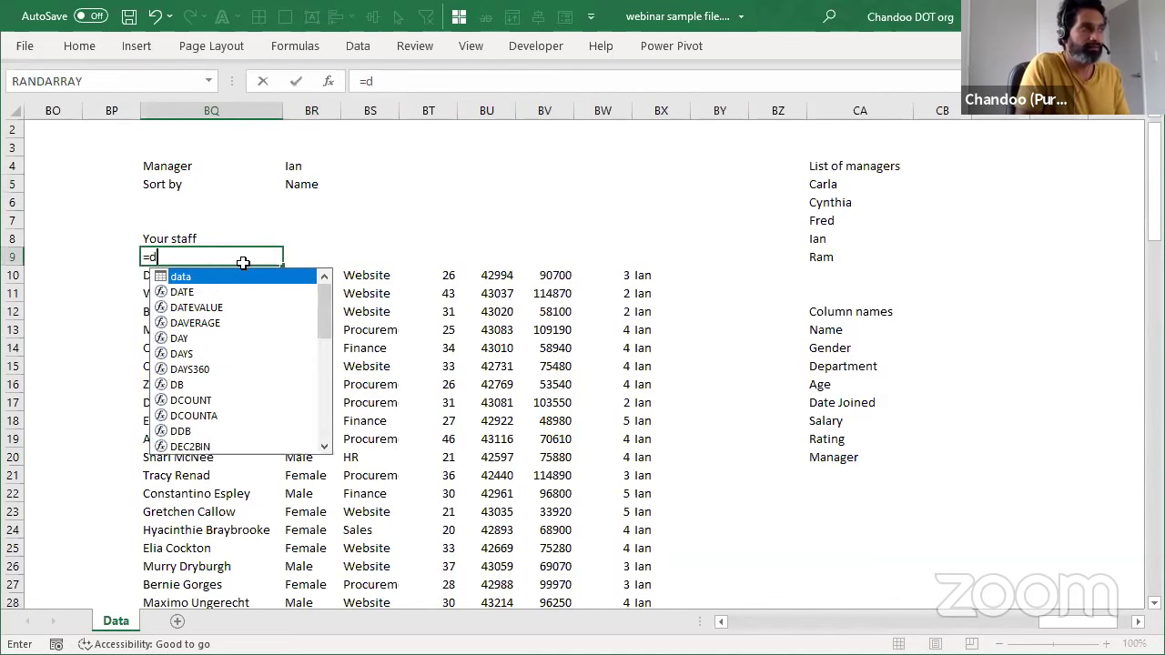
key("Tab")
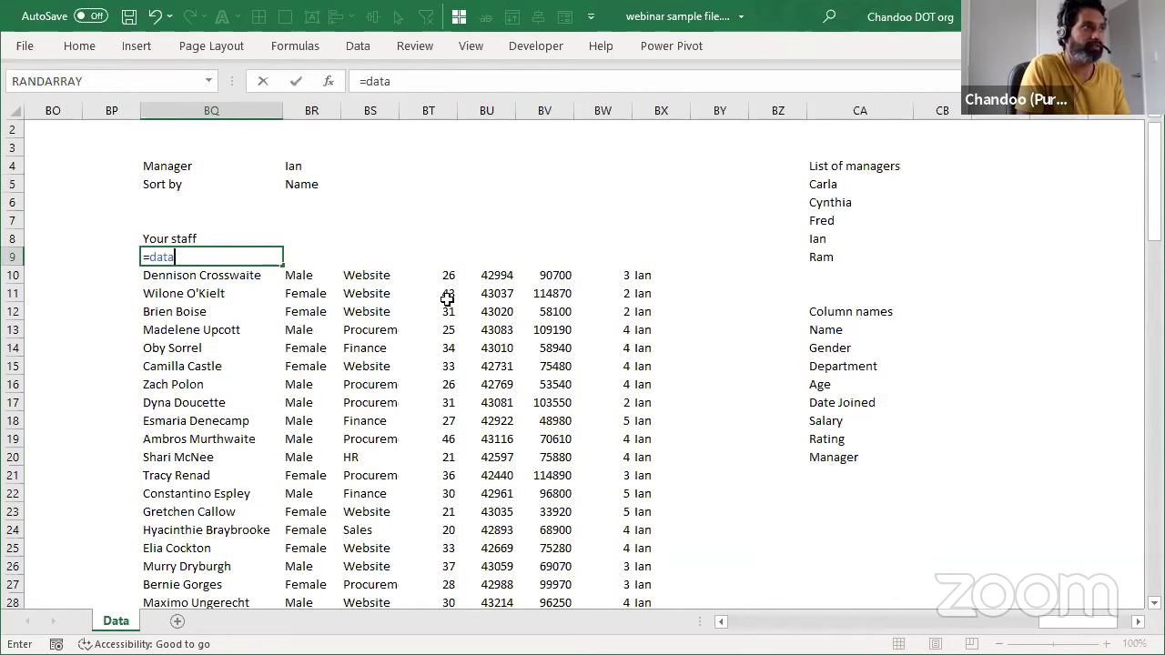
type("[#Headers")
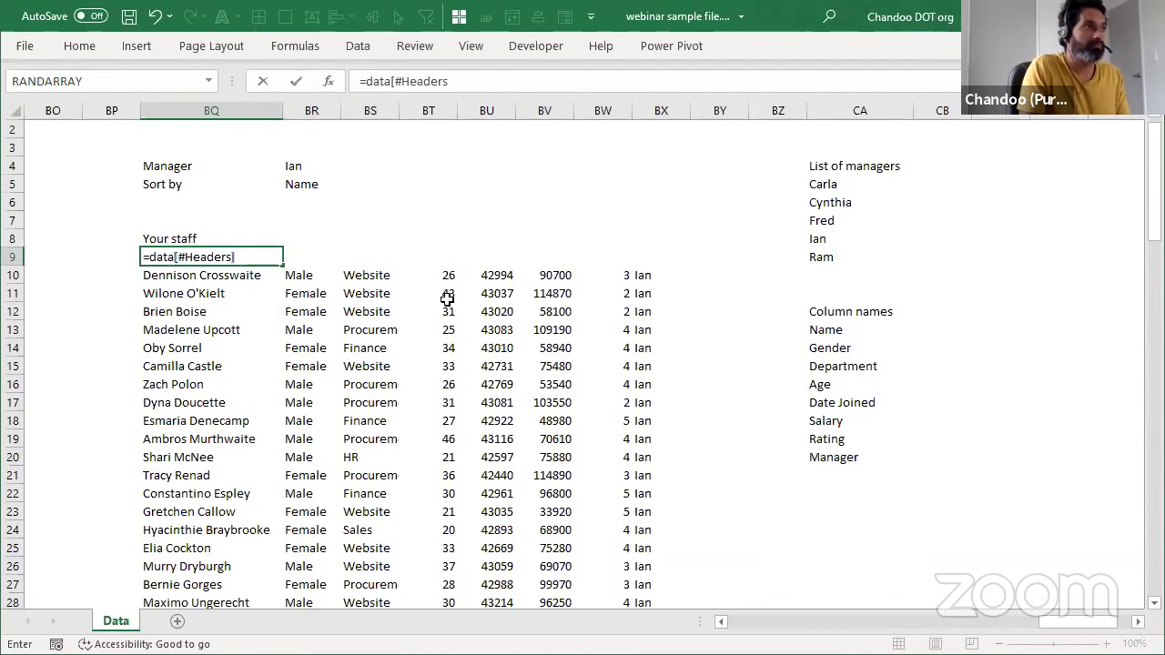
type("]")
key("Return")
Step: Fill the spilled header row light pink
key("Up")
key("ctrl+shift+Right")
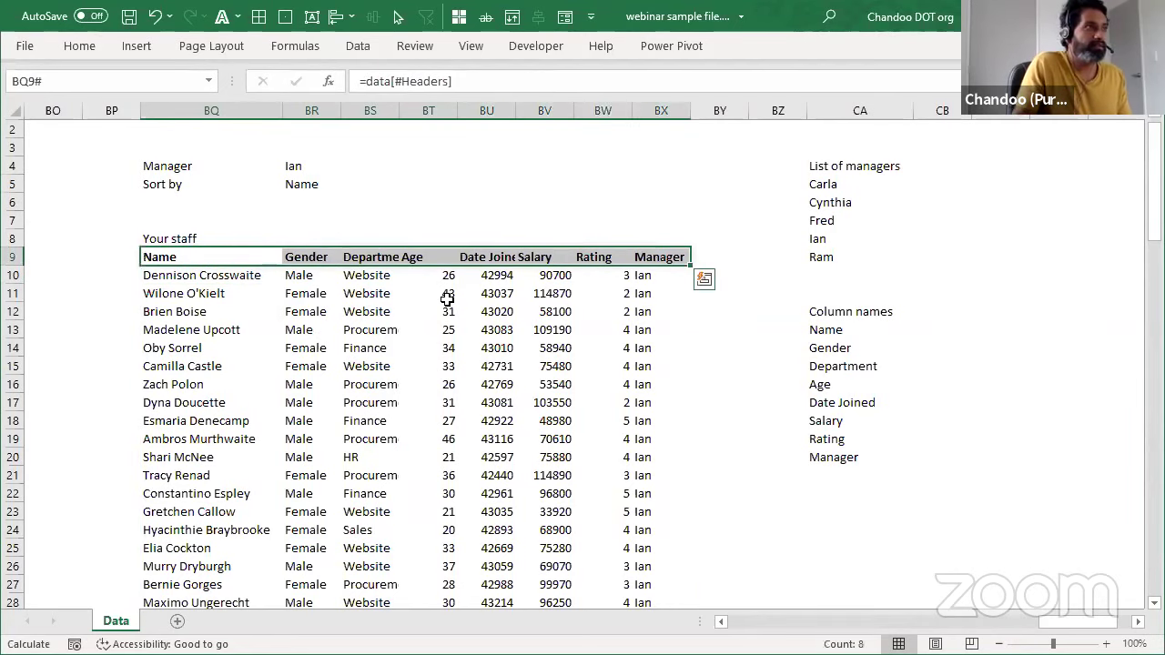
left_click(79, 46)
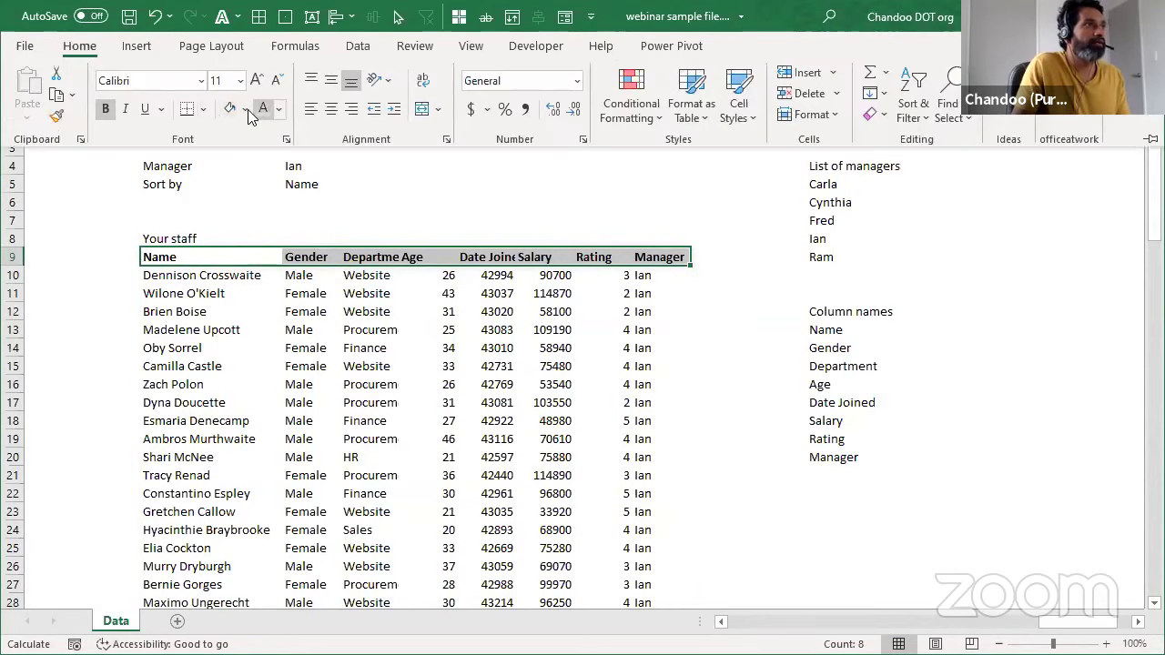
left_click(229, 109)
left_click(760, 493)
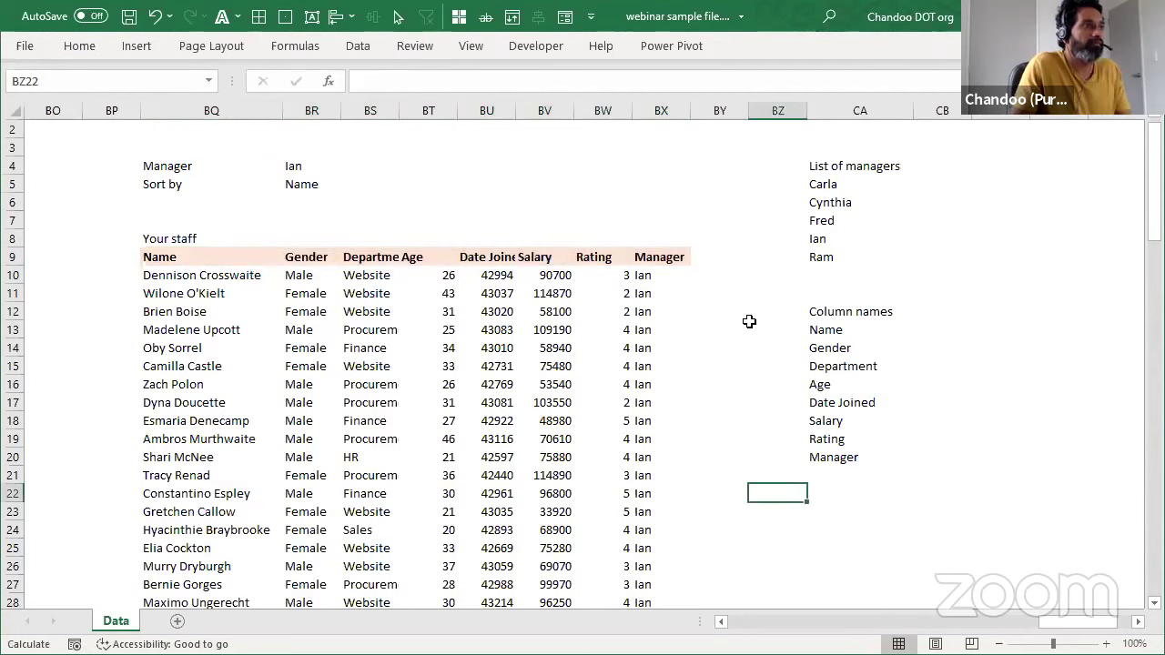
Step: Choose Fred as the manager in BR4
left_click(196, 258)
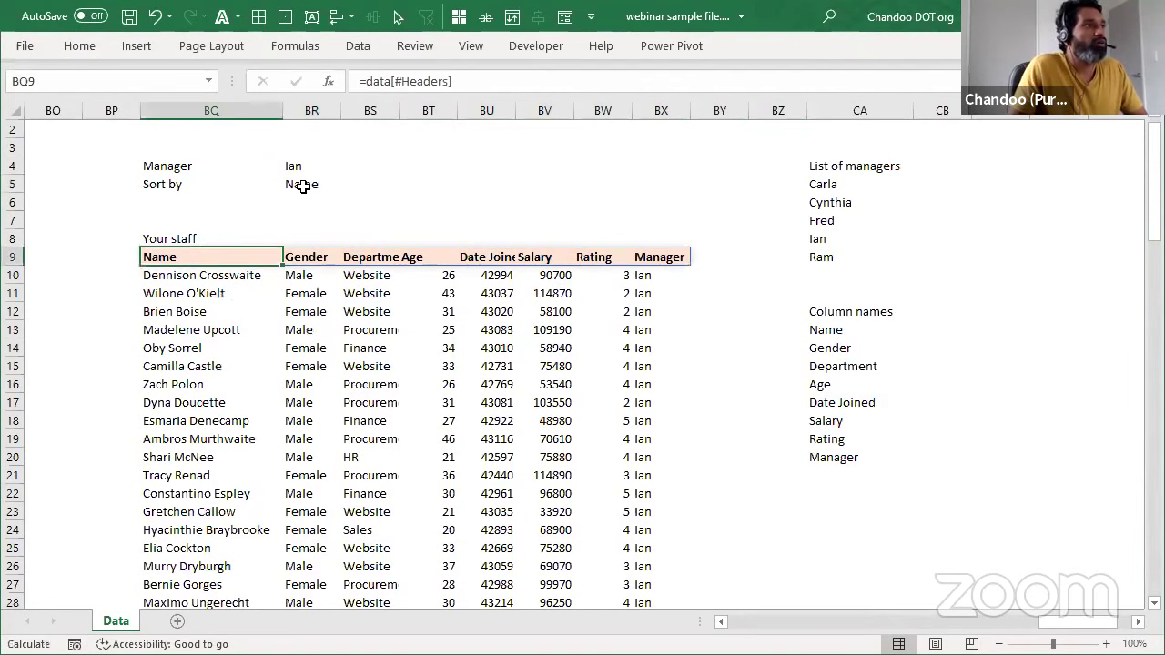
left_click(324, 187)
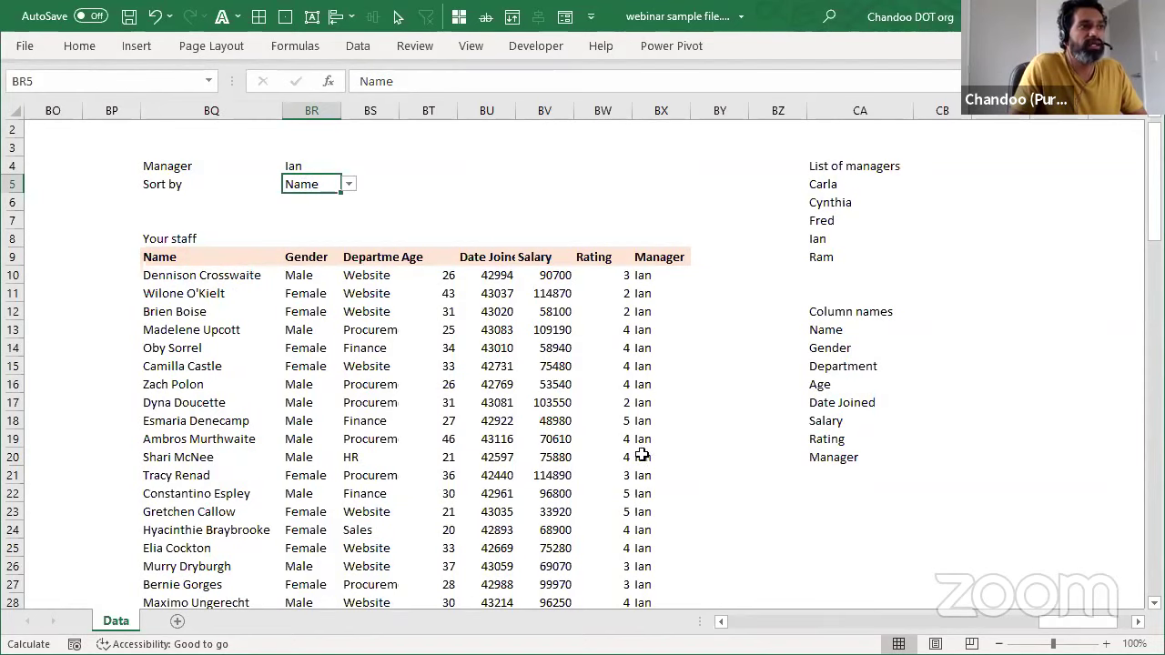
left_click(320, 166)
left_click(349, 165)
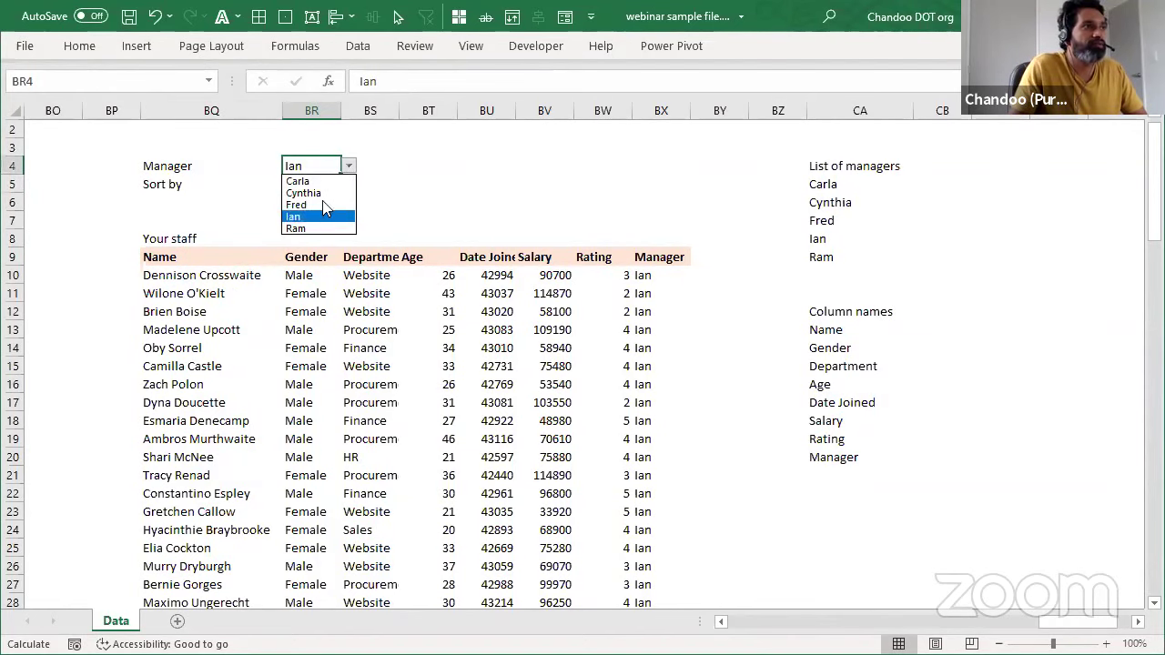
left_click(323, 205)
left_click(331, 184)
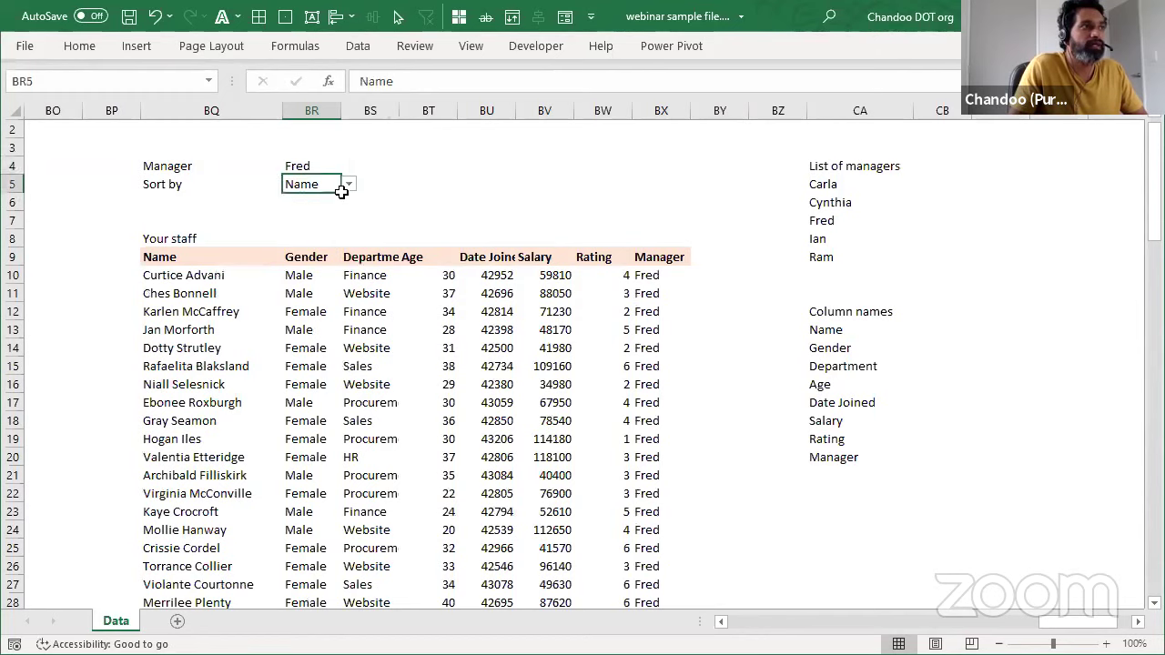
Step: Change BQ10 to =SORT(FILTER(data, data[Manager]=BR4),MATCH(BR5,CA13#,0))
left_click(211, 275)
key("F2")
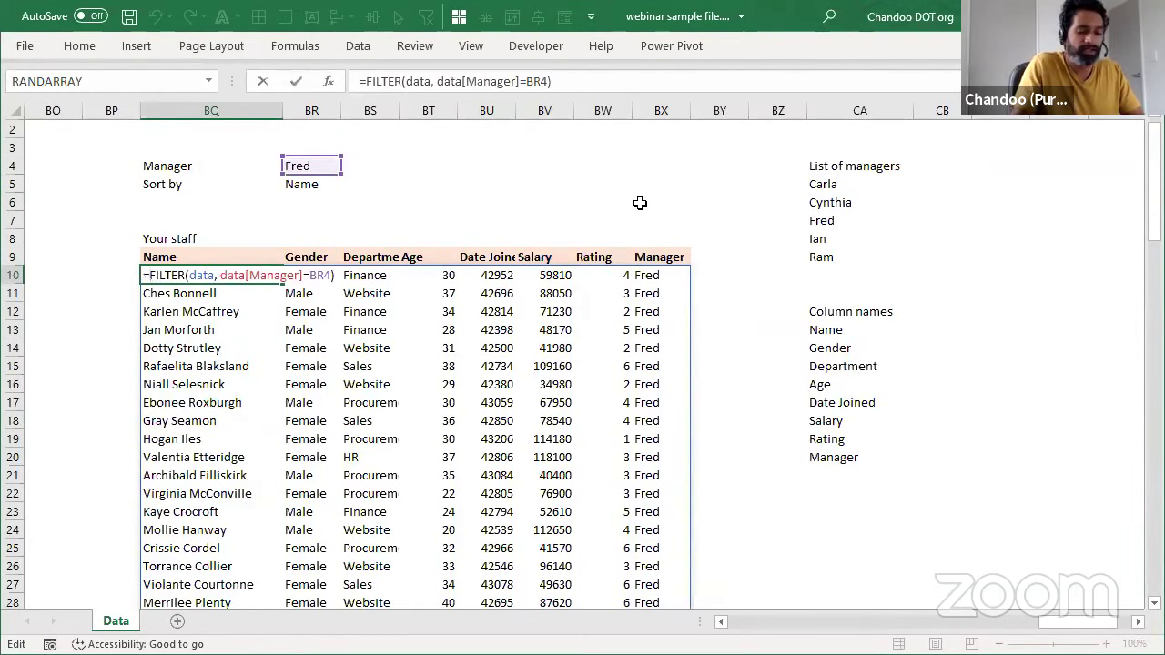
key("Home")
key("Right")
type("SORT(")
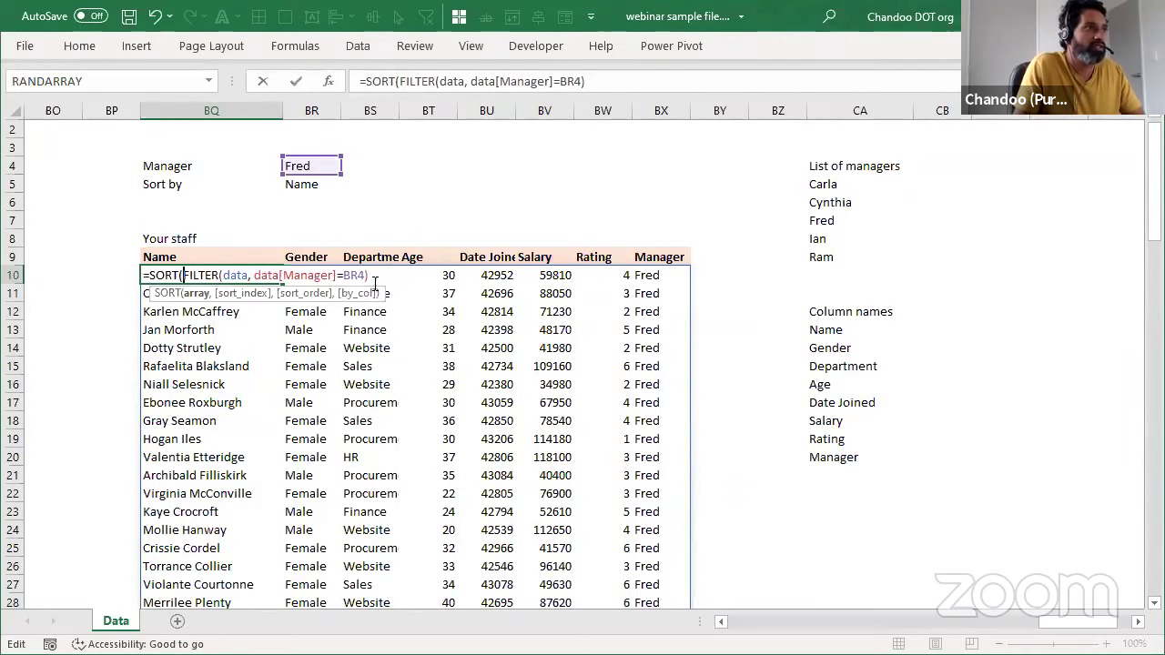
key("End")
type(",")
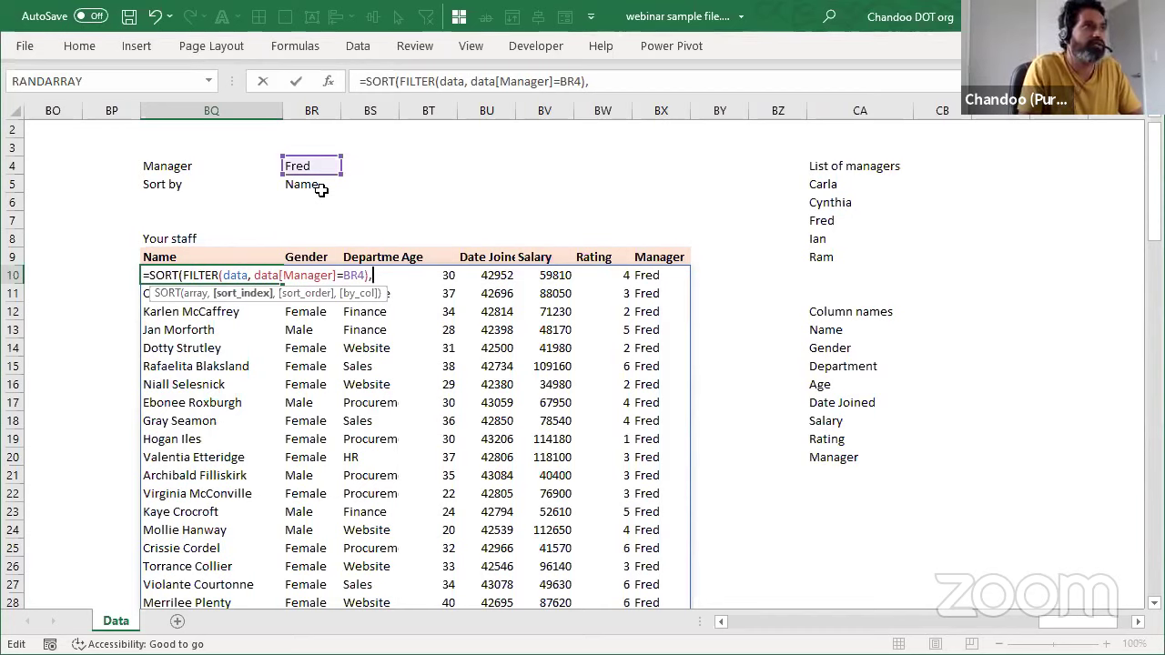
type("MATCH(")
left_click(320, 188)
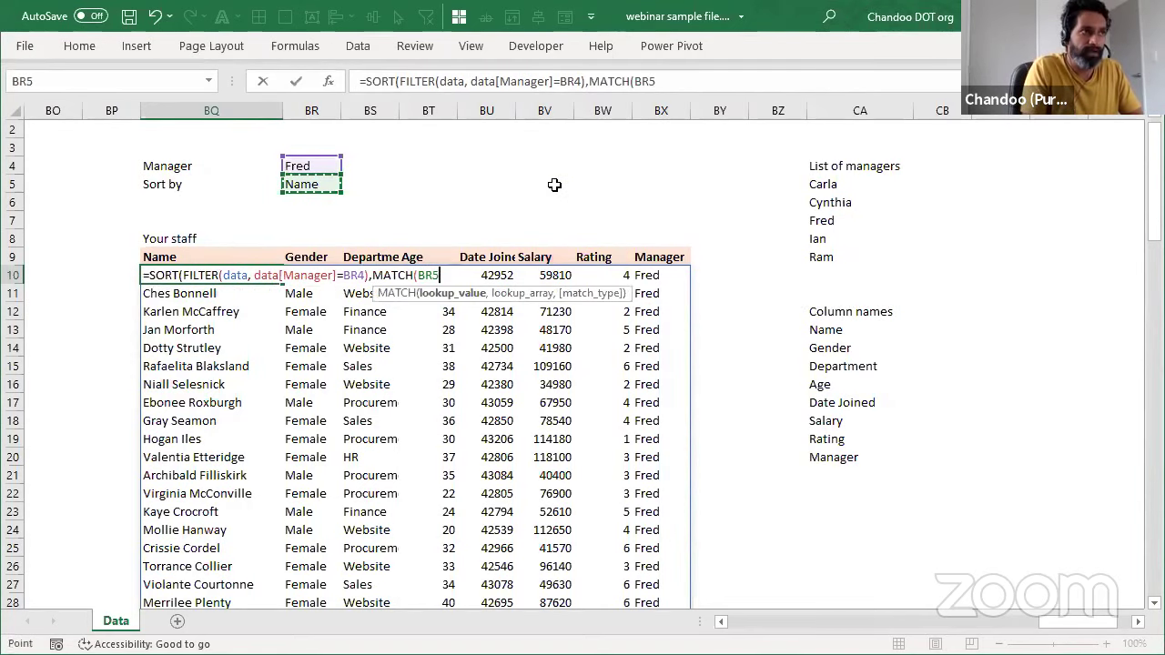
type(",")
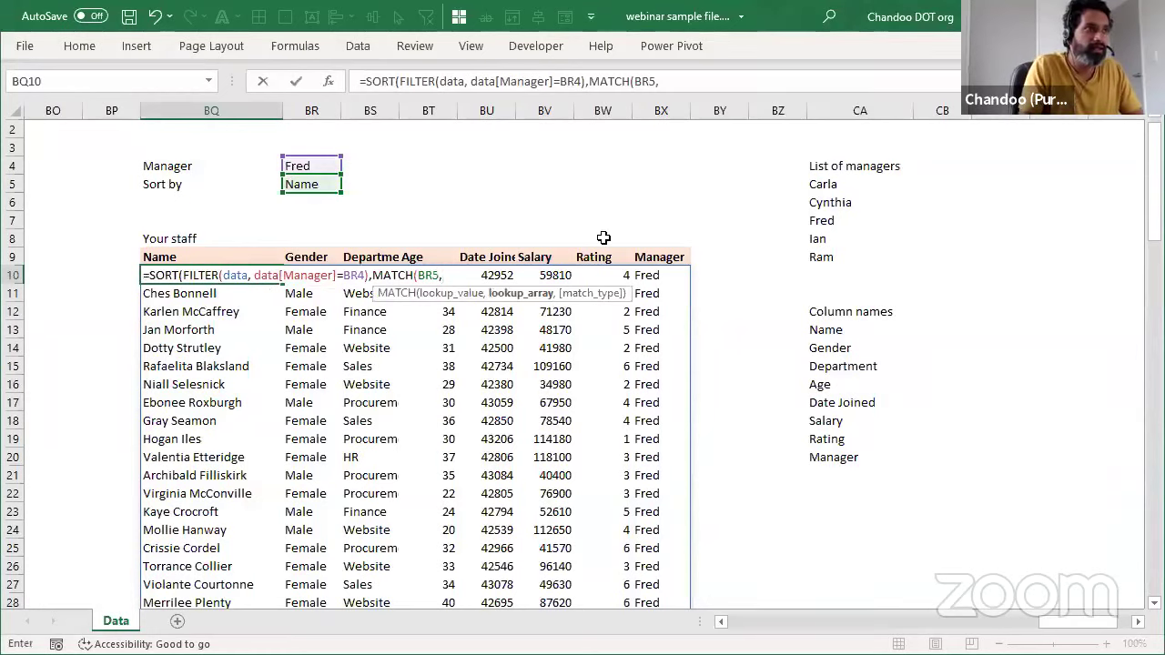
left_click_drag(815, 330, 820, 457)
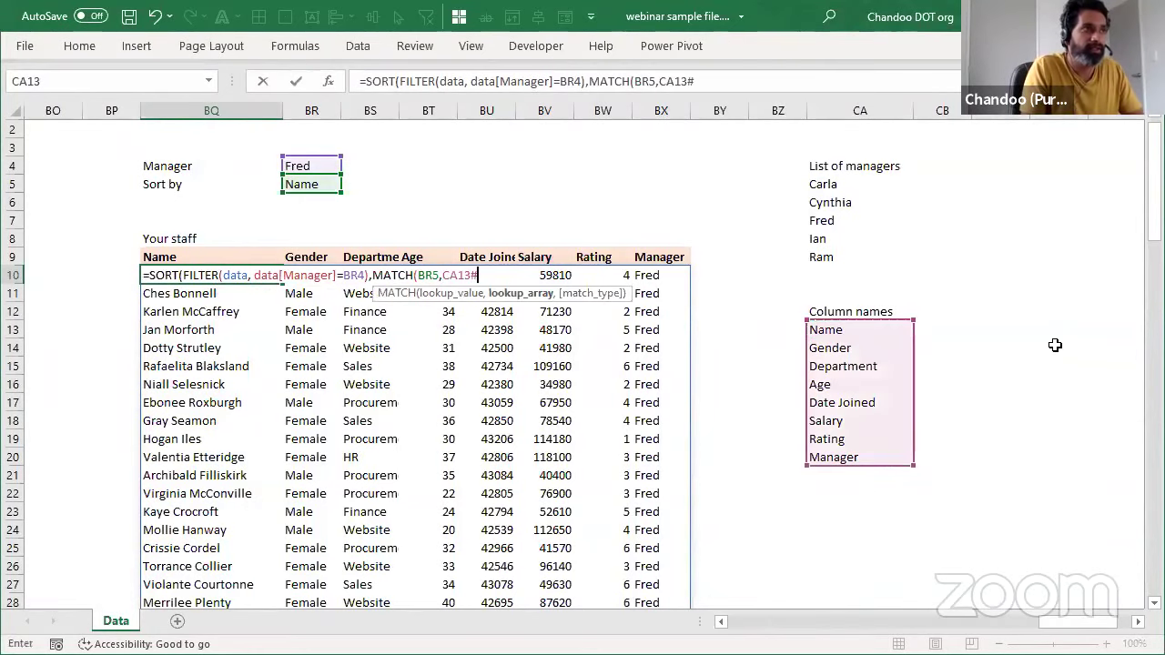
type(",0")
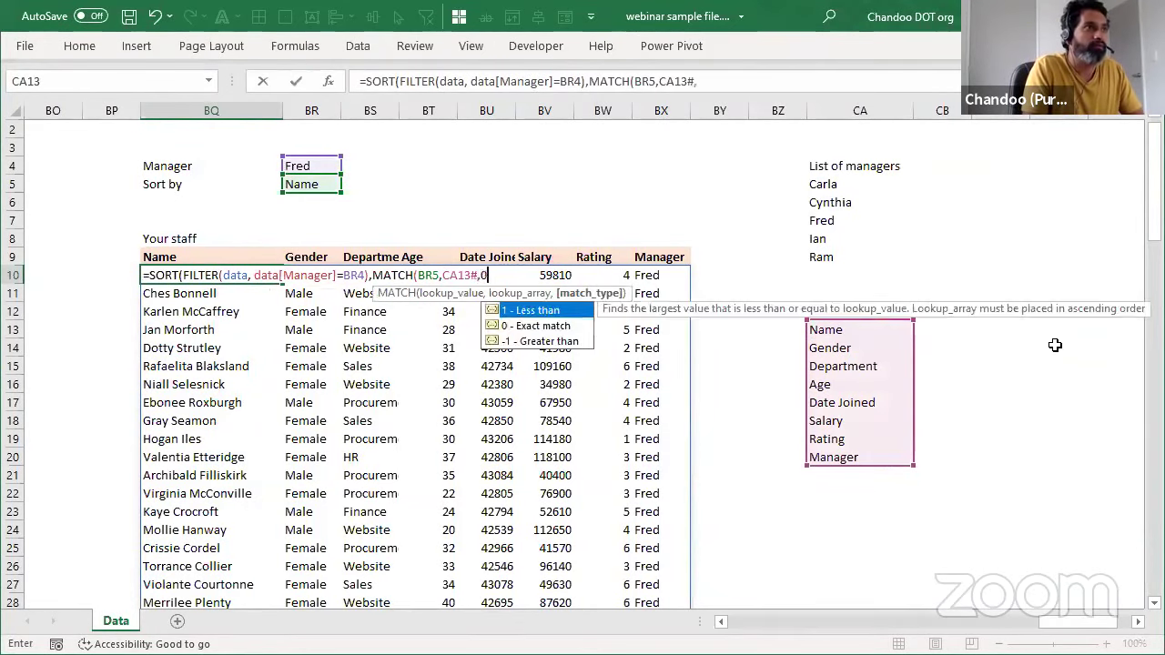
type("))")
key("Return")
key("Up")
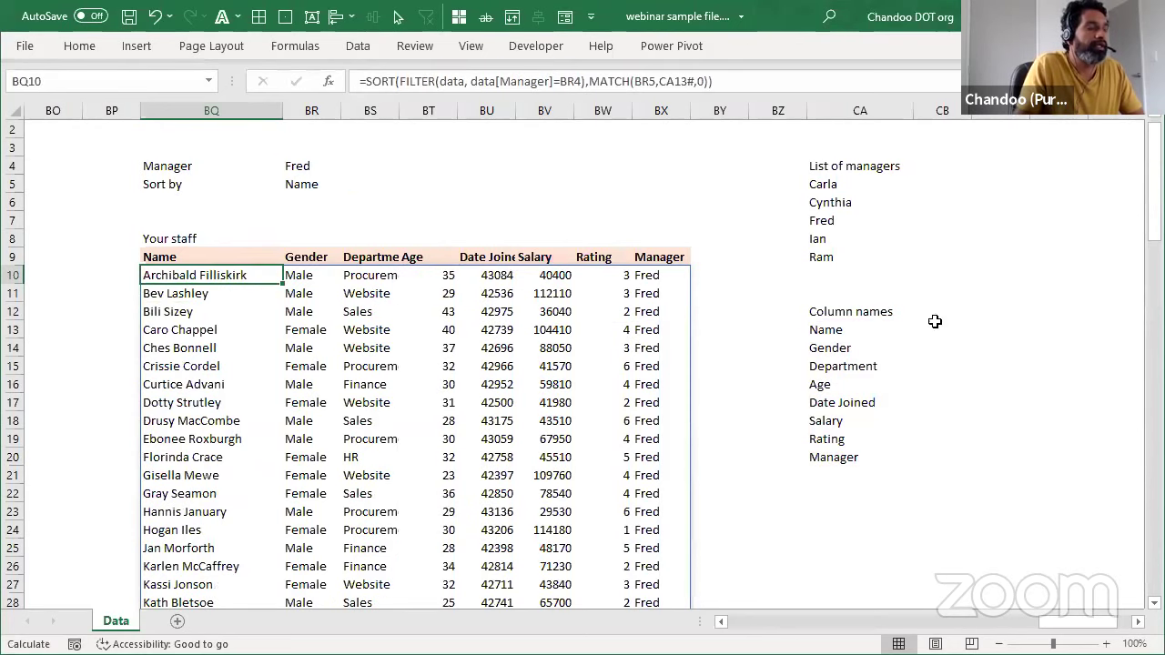
Step: Try Sort by as Date Joined, Salary and Manager, then settle on Gender
scroll(553, 410, "down", 2)
scroll(336, 265, "up", 3)
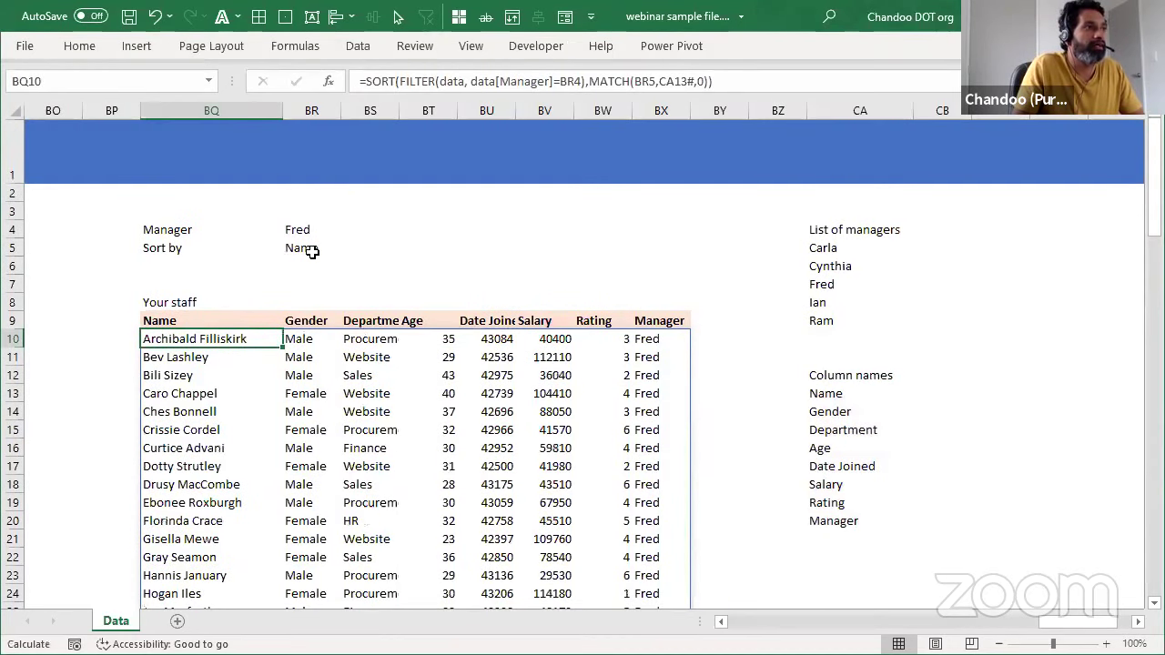
left_click(338, 255)
left_click(349, 248)
left_click(310, 311)
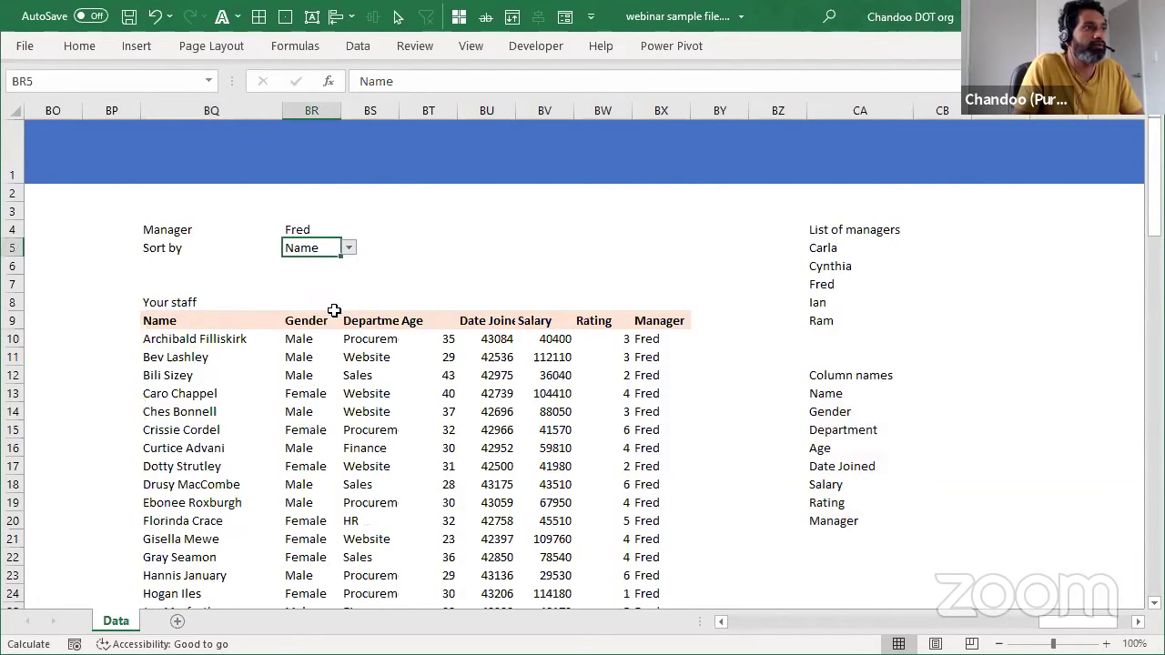
left_click(348, 249)
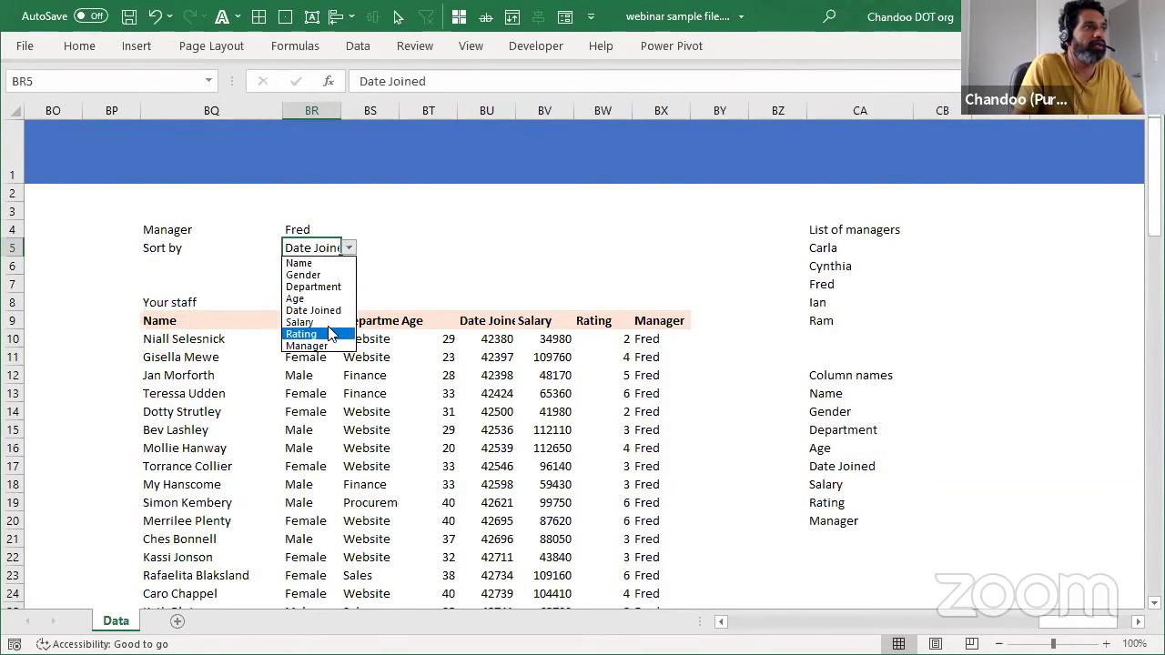
left_click(326, 318)
left_click(348, 248)
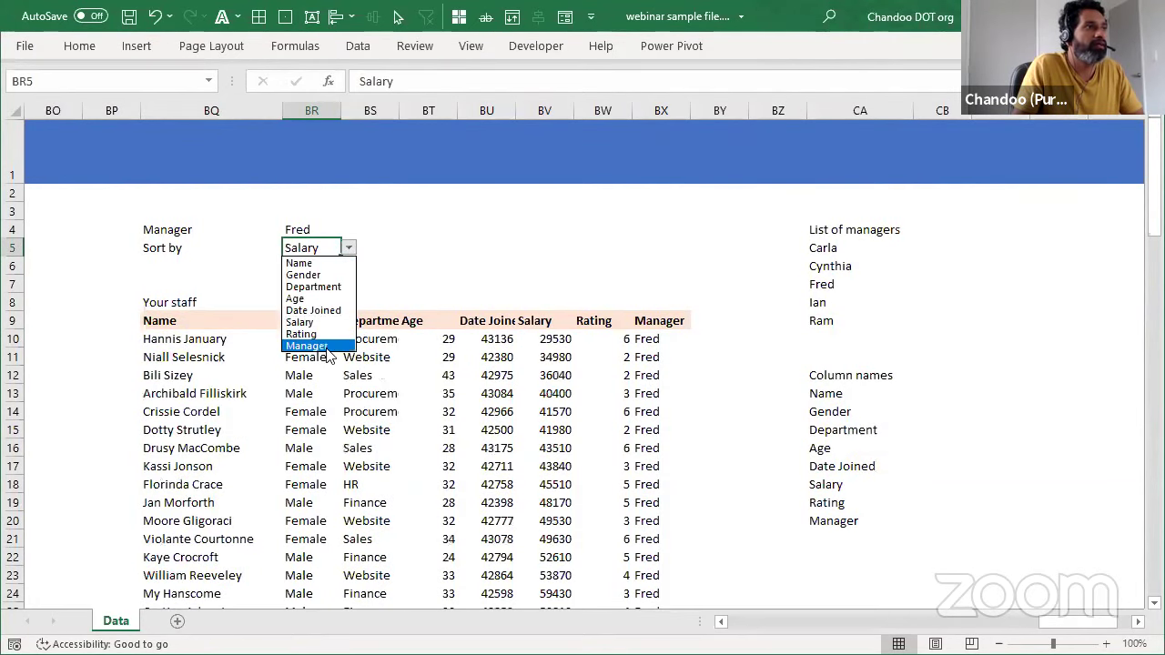
left_click(310, 346)
left_click(349, 249)
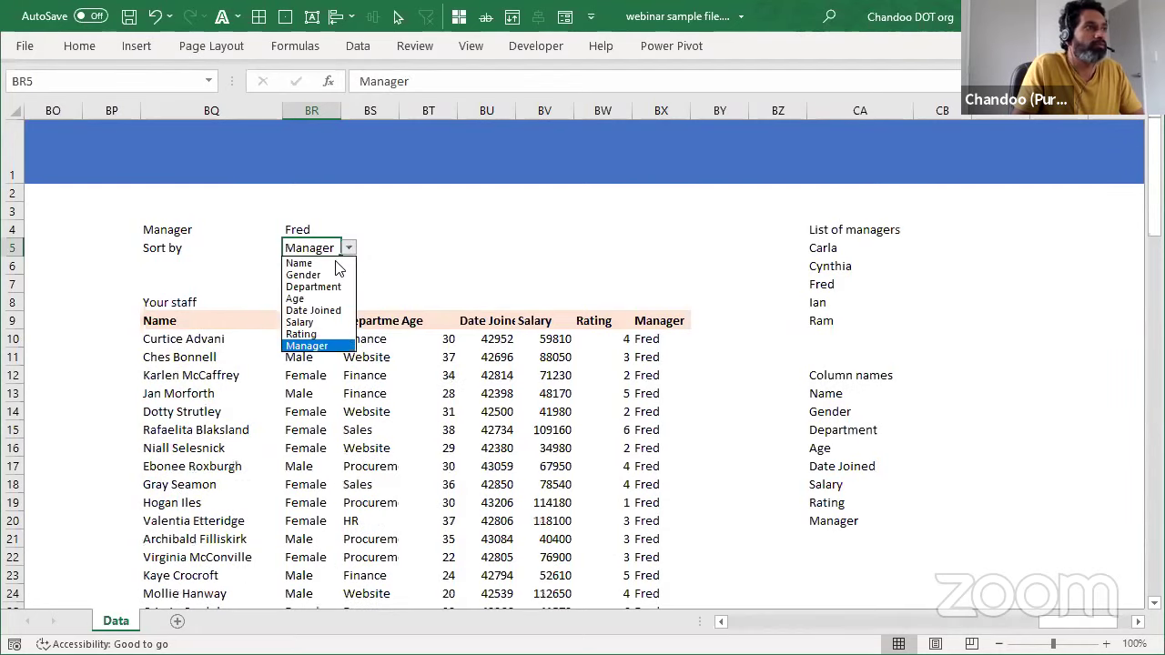
left_click(320, 273)
Step: Inspect the BQ10 and CA13 formulas behind the Gender-sorted staff list
scroll(560, 428, "down", 6)
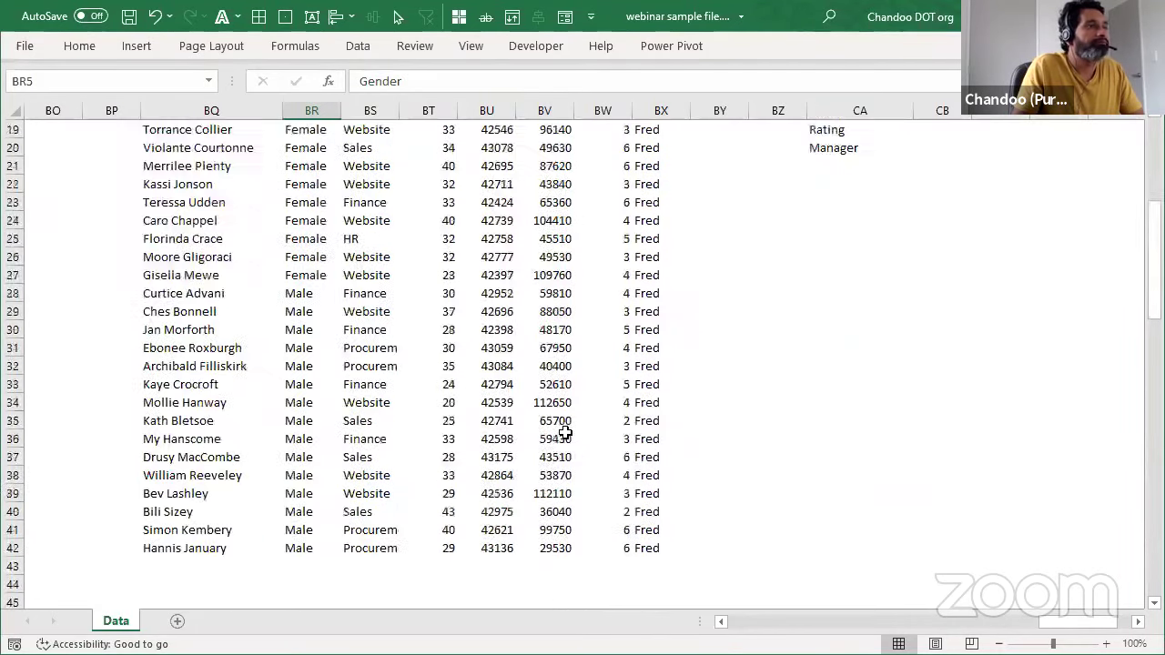
scroll(564, 434, "up", 6)
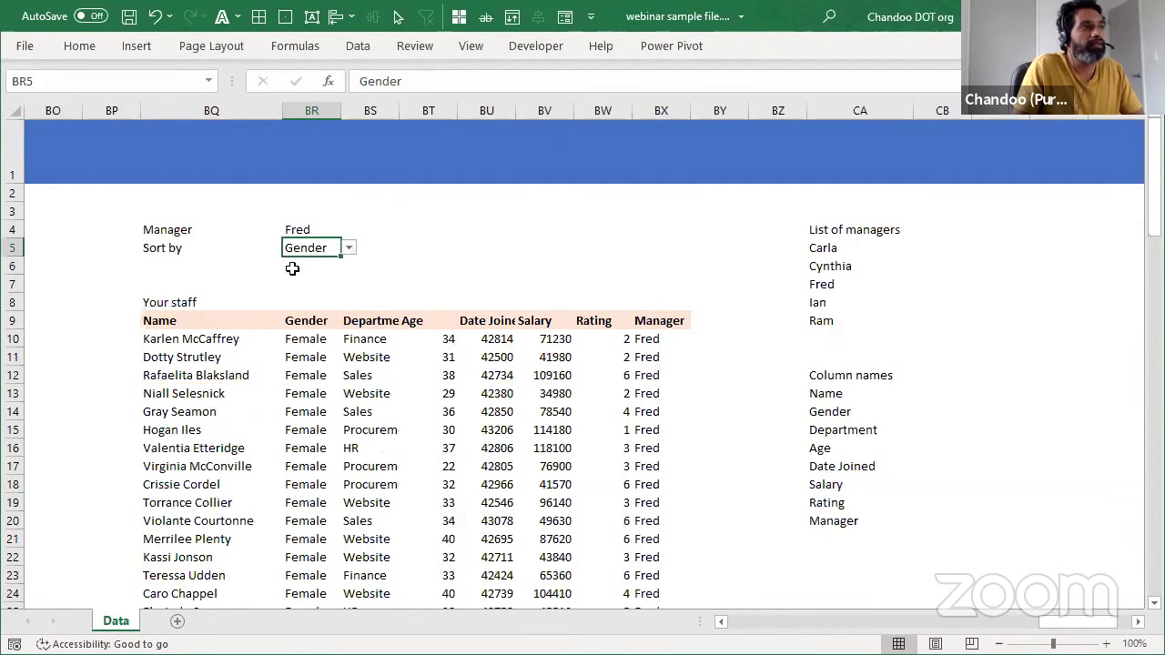
left_click(203, 339)
left_click(843, 394)
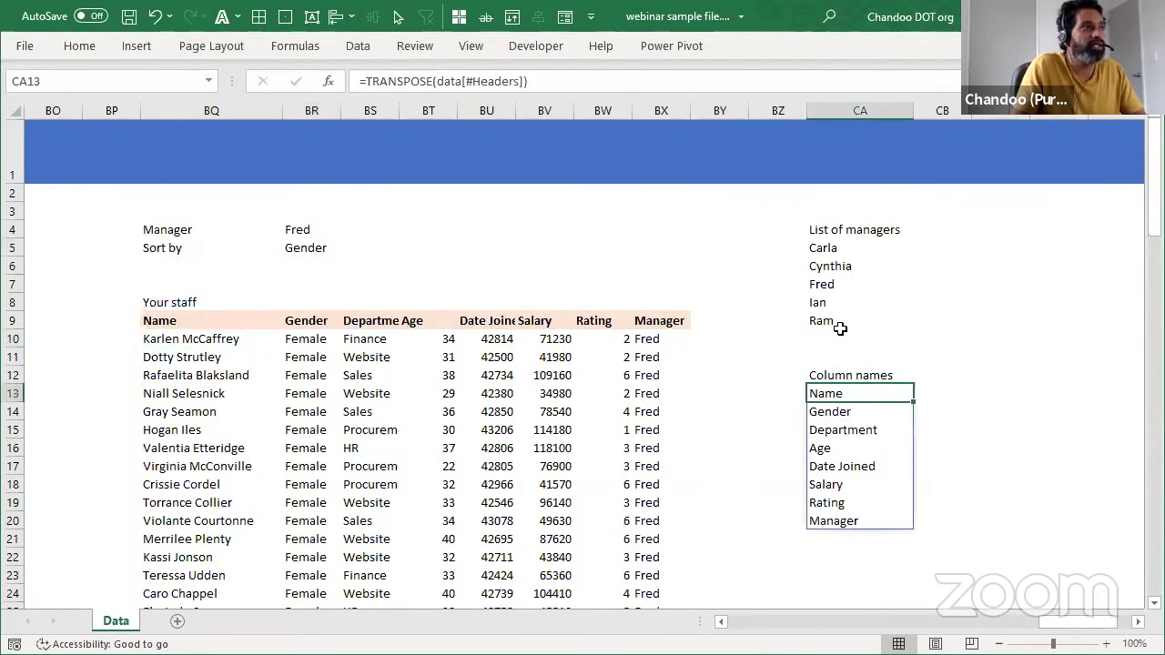
left_click(200, 343)
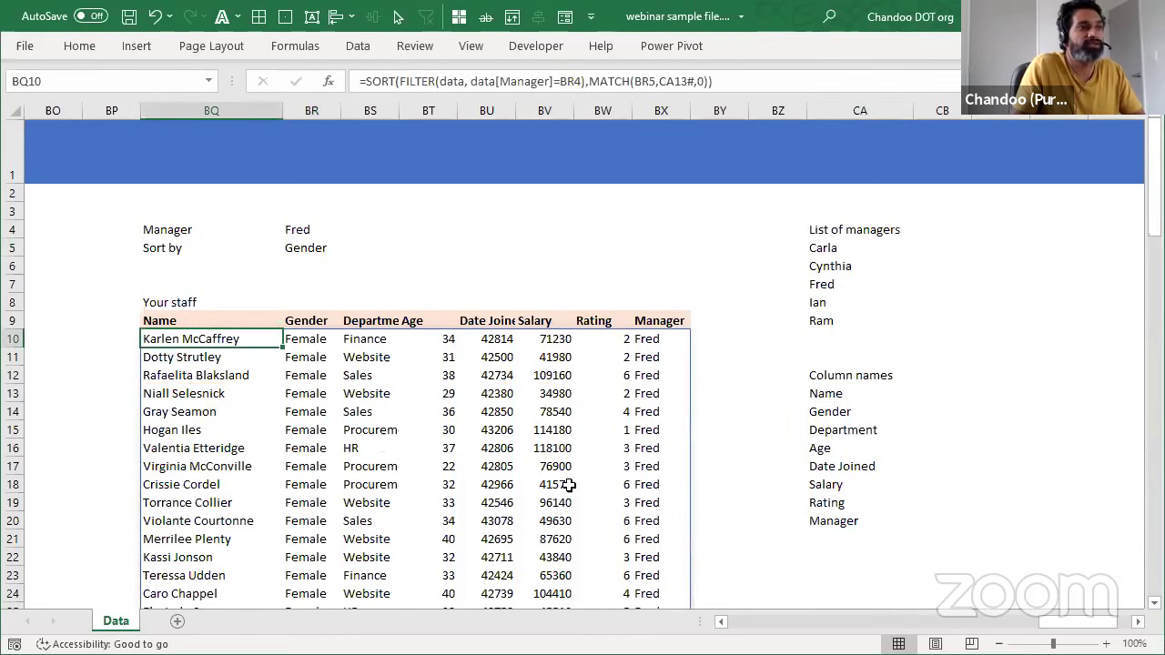
scroll(619, 483, "down", 6)
scroll(619, 483, "up", 6)
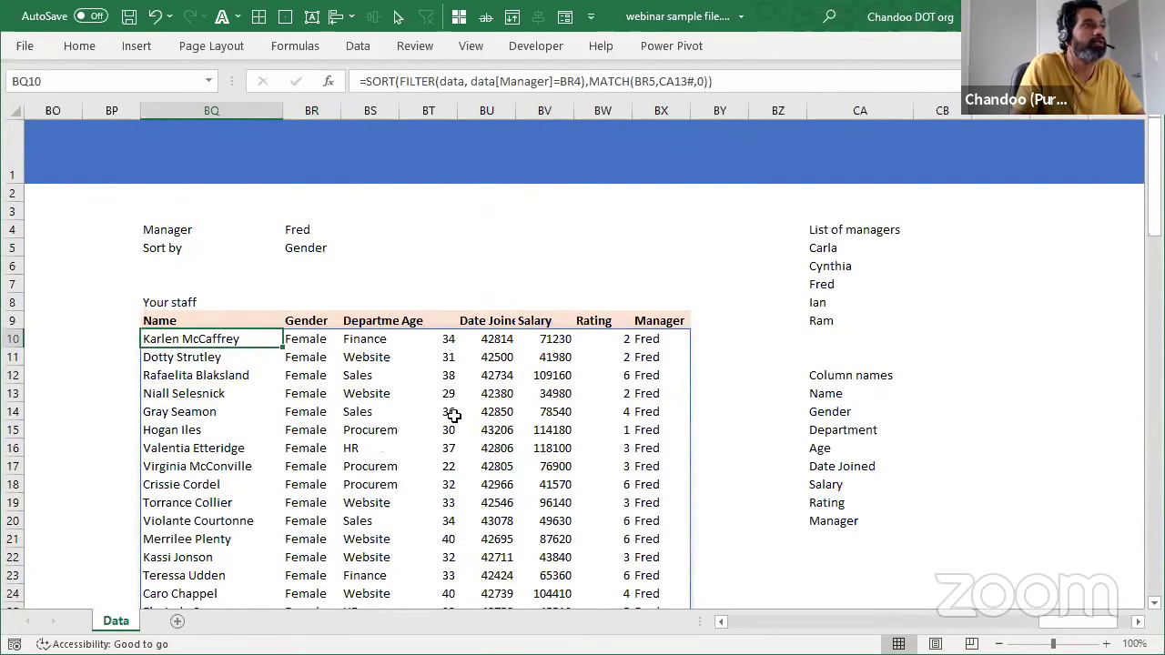
left_click(171, 266)
scroll(802, 386, "down", 5)
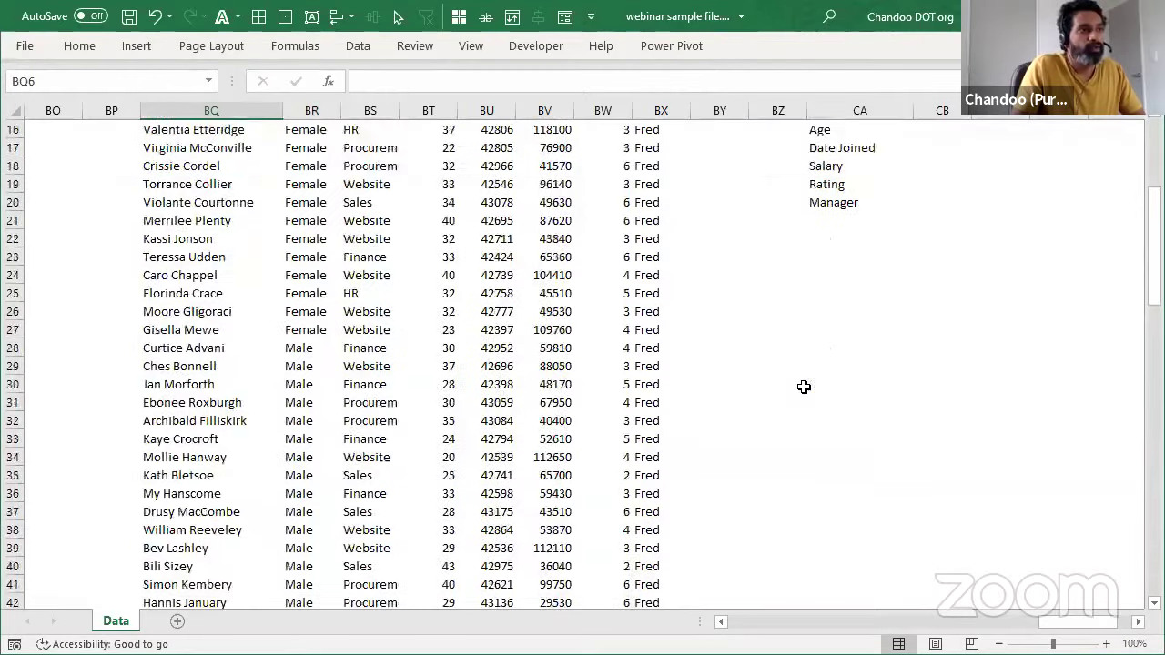
scroll(806, 388, "up", 5)
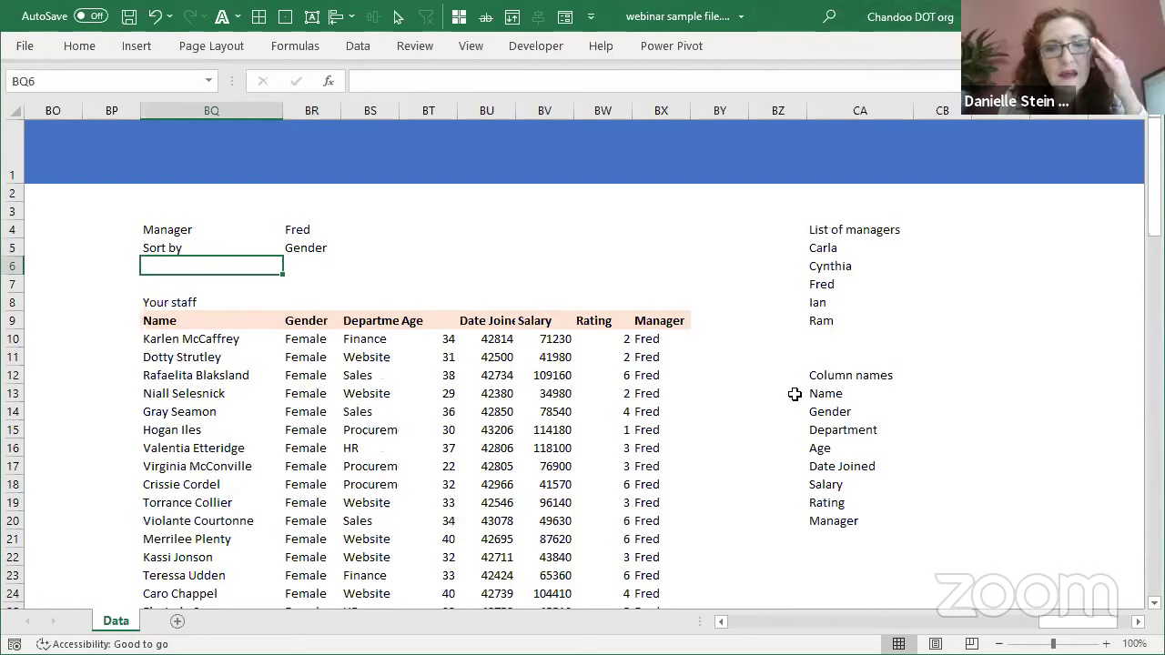
Step: Open Data Validation for Manager cell BR4 and review its list source =$CA$5#
left_click(292, 233)
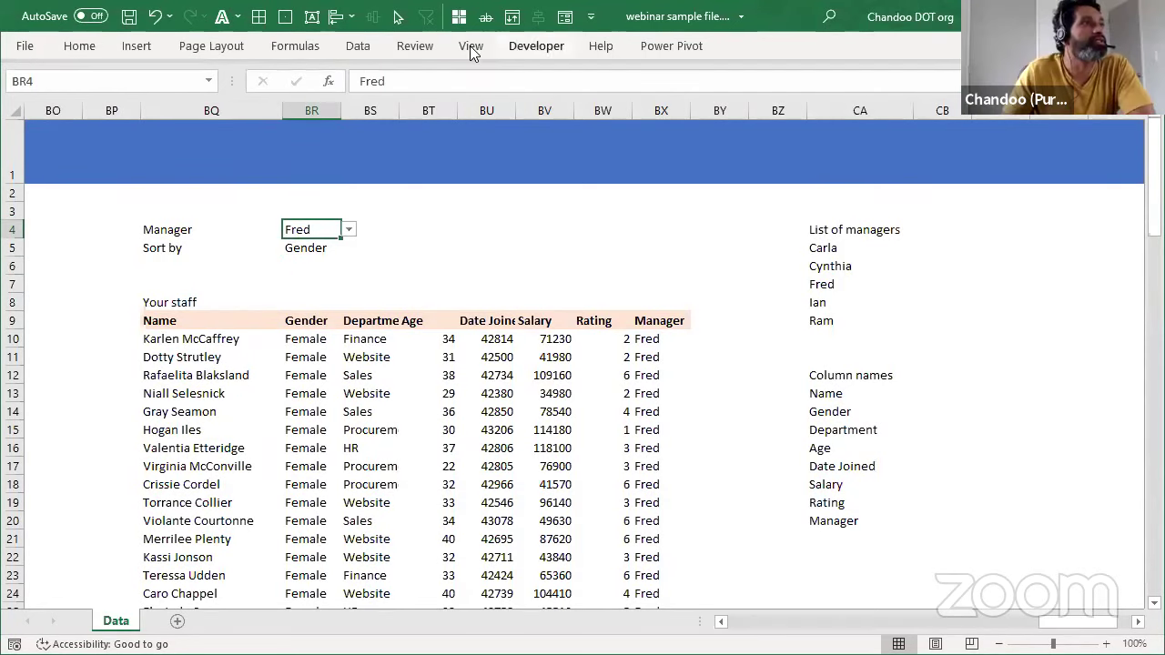
left_click(298, 48)
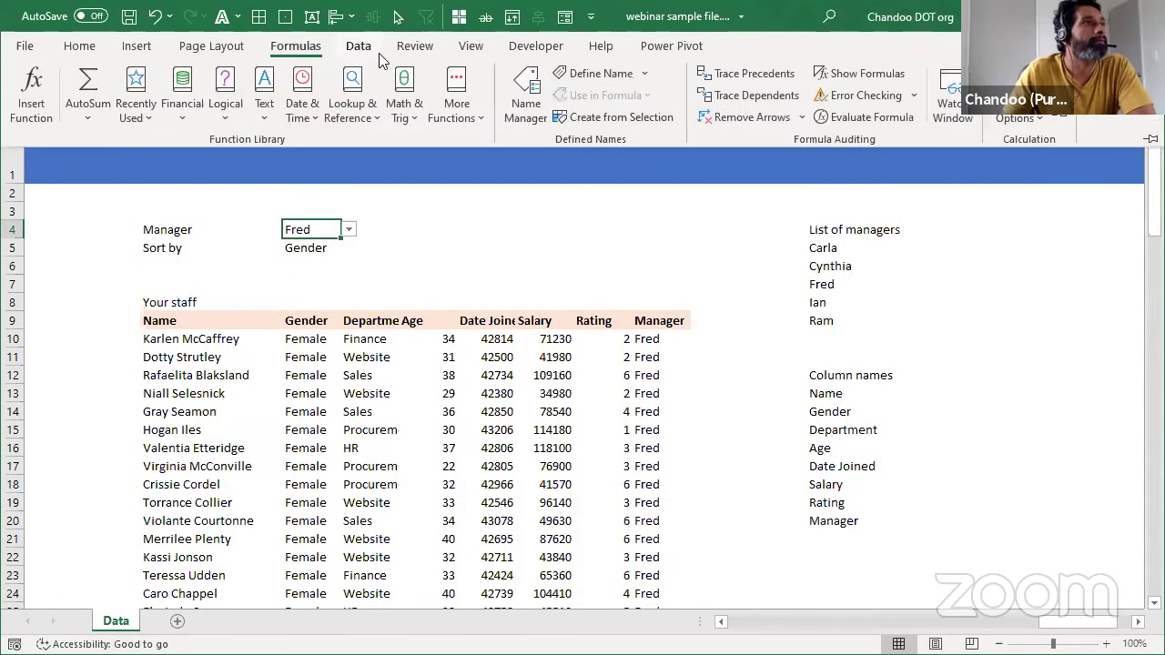
left_click(358, 46)
left_click(718, 115)
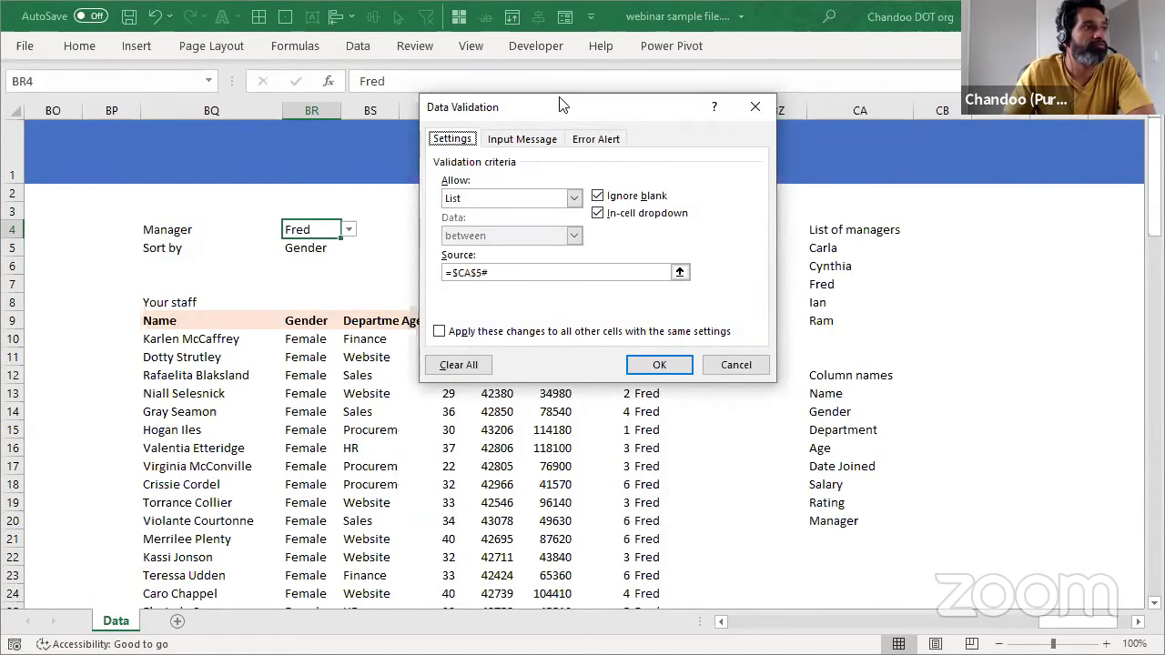
left_click_drag(561, 105, 456, 305)
left_click(398, 471)
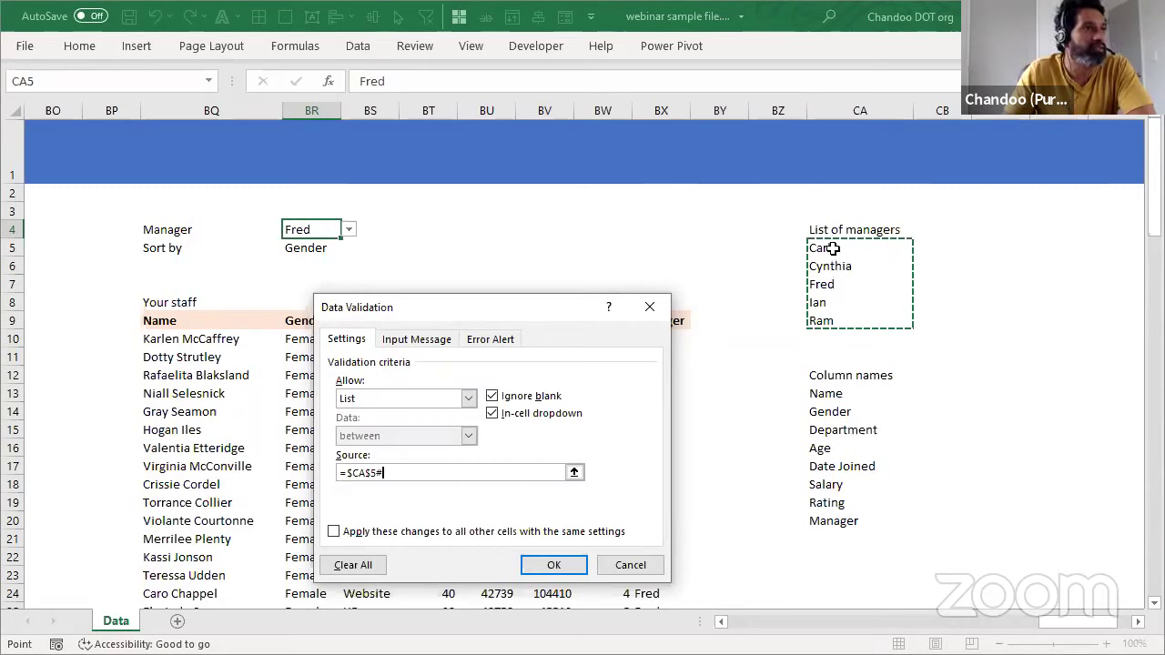
left_click(375, 475)
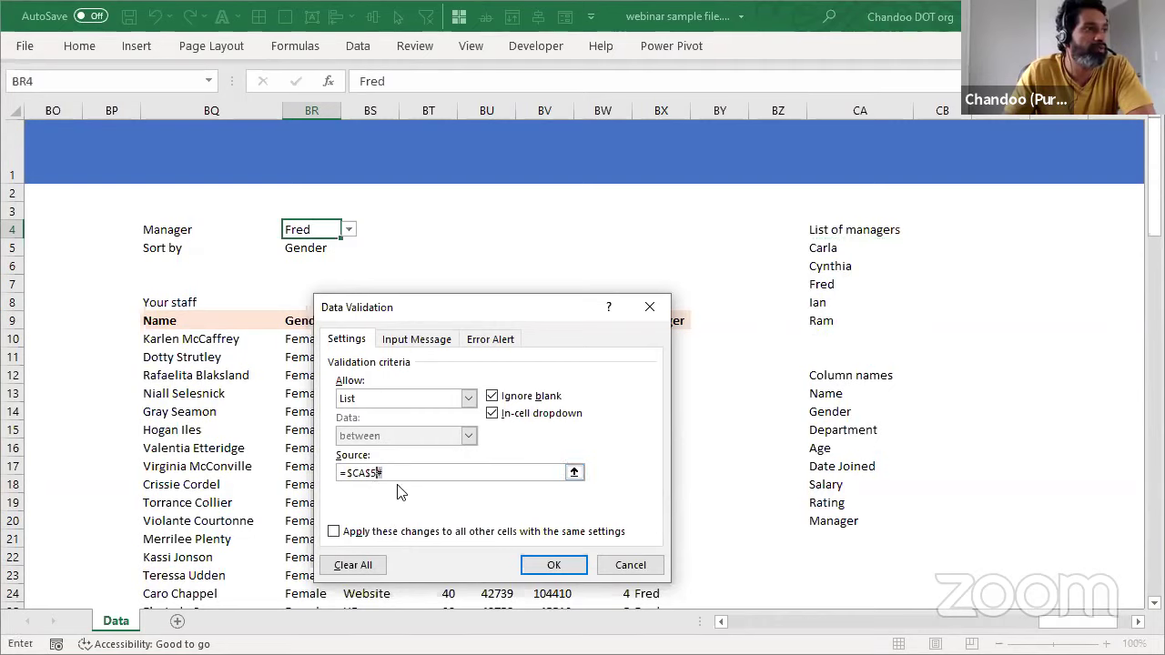
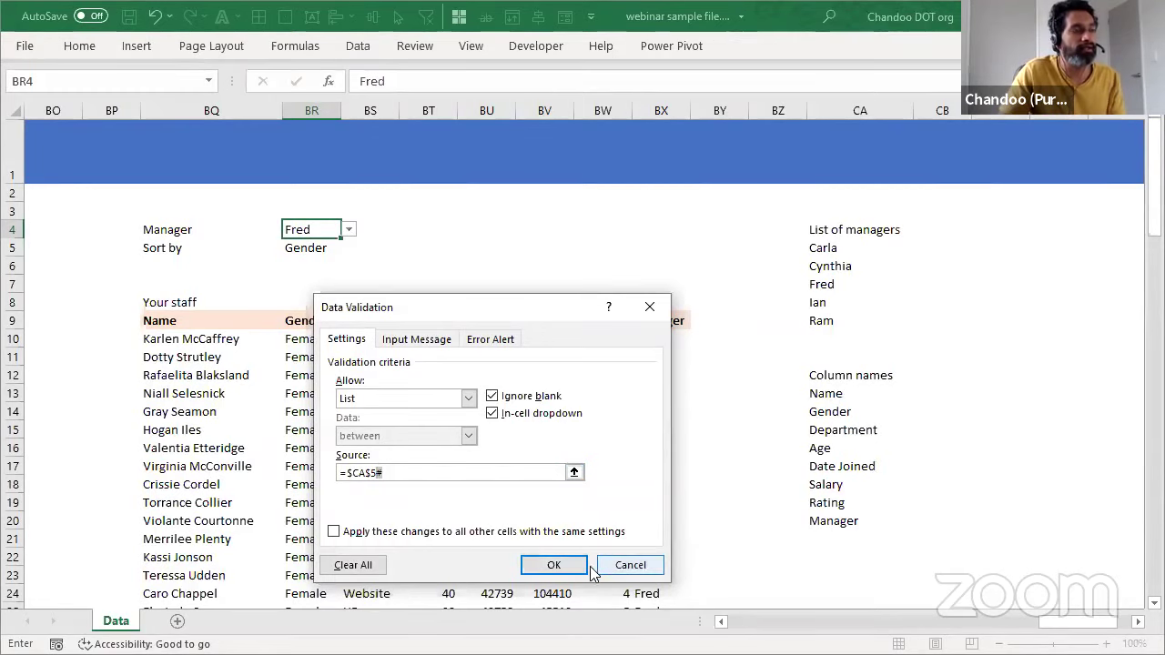
Step: Confirm list validation on BR4 with source =$CA$5# so it offers only manager names
left_click(550, 565)
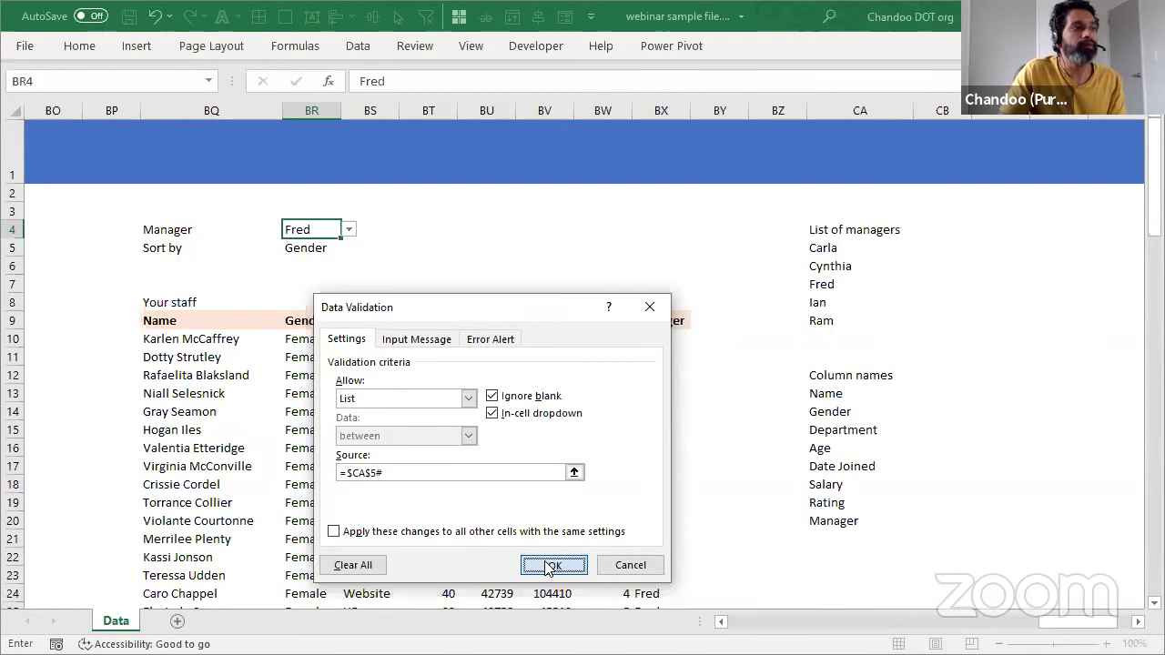
left_click(346, 249)
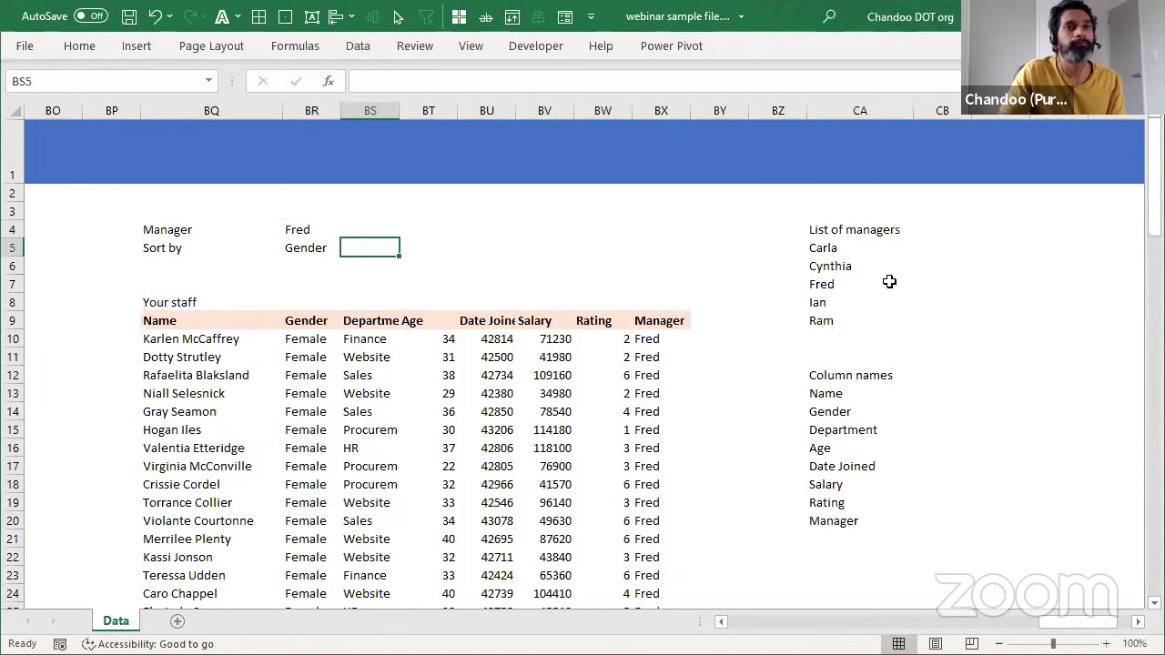
scroll(628, 378, "down", 2)
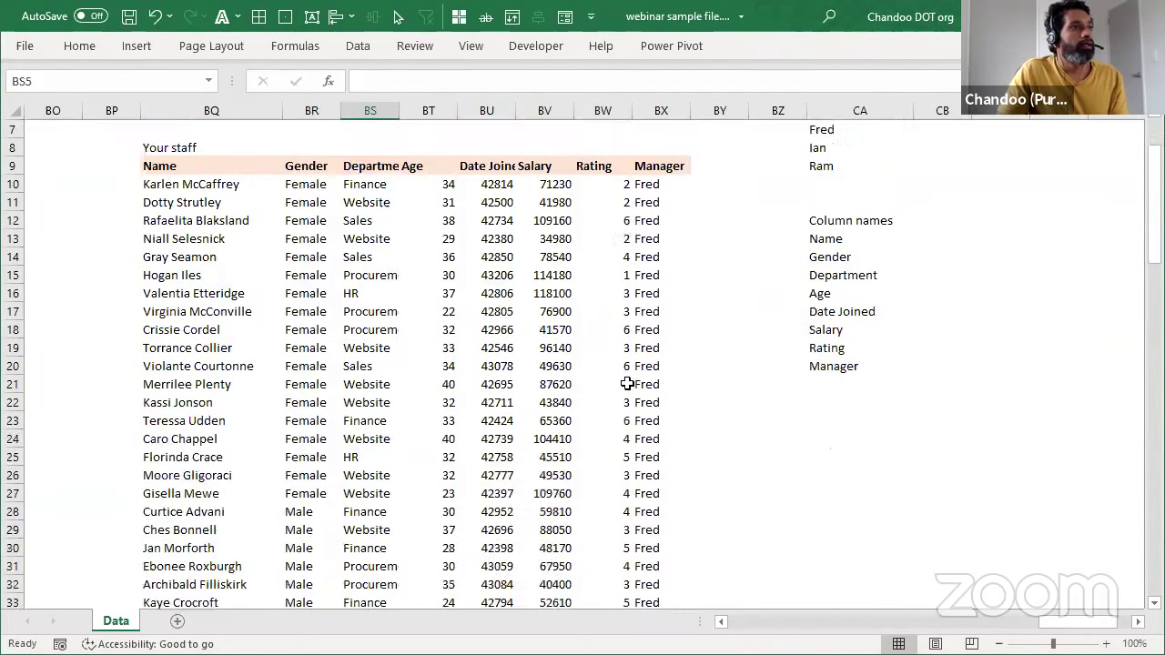
scroll(655, 387, "up", 2)
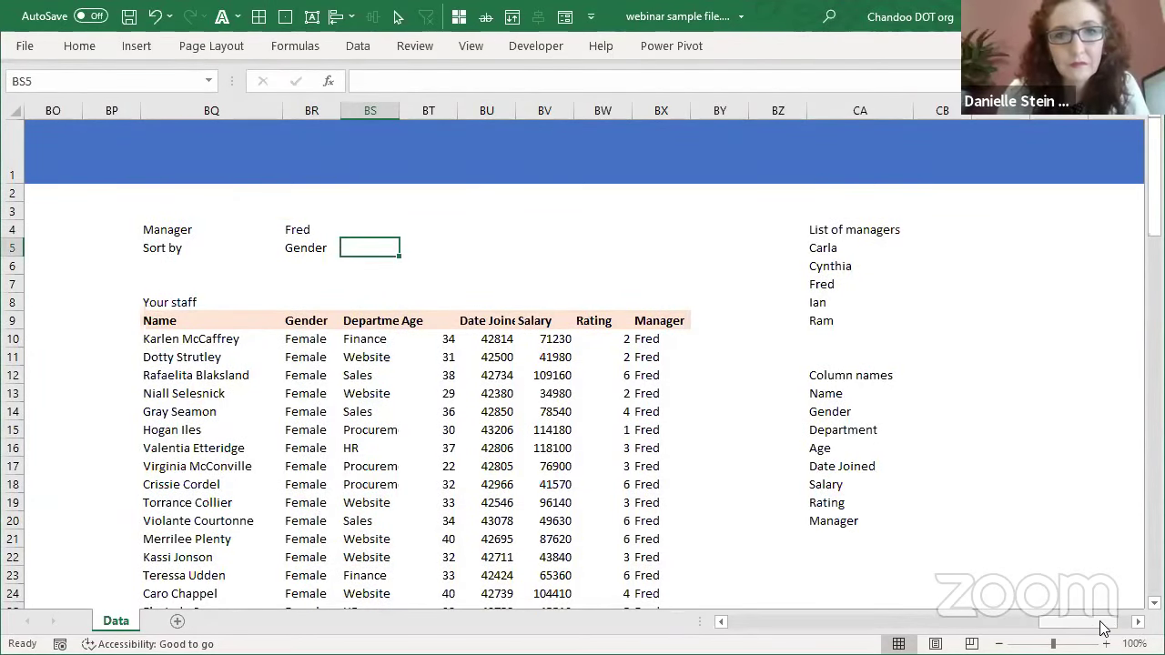
Step: Scroll through Fred's staff report, sorted by Gender, to review it
left_click(1136, 623)
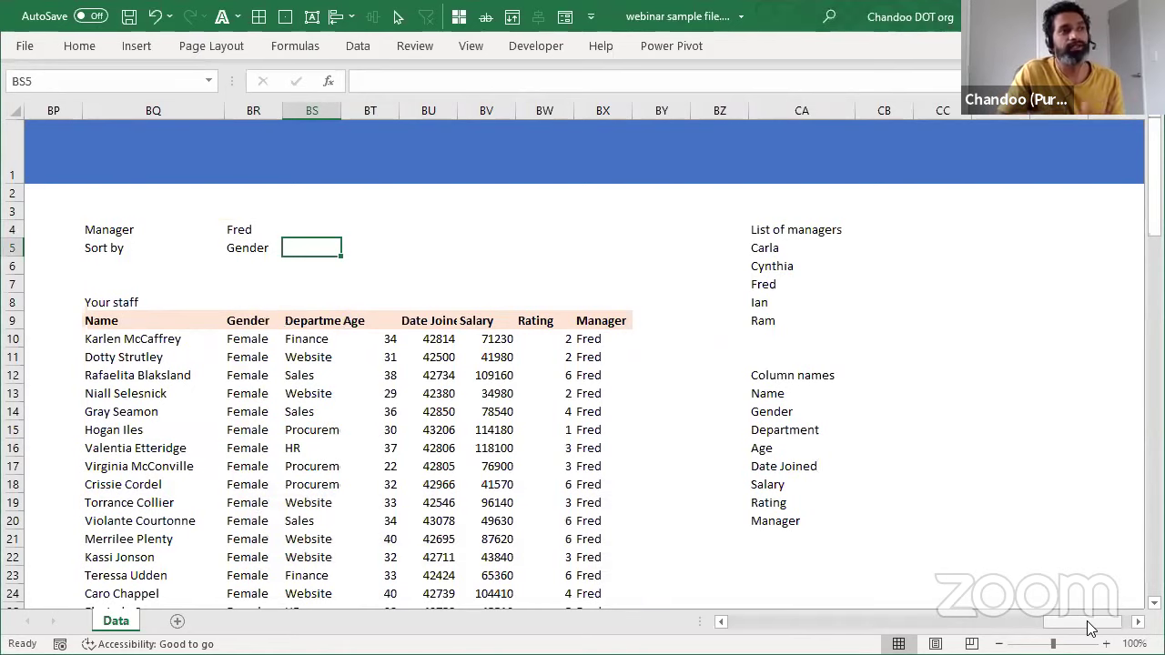
mouse_move(1090, 629)
left_mouse_down()
mouse_move(1105, 629)
mouse_move(1079, 633)
left_mouse_up()
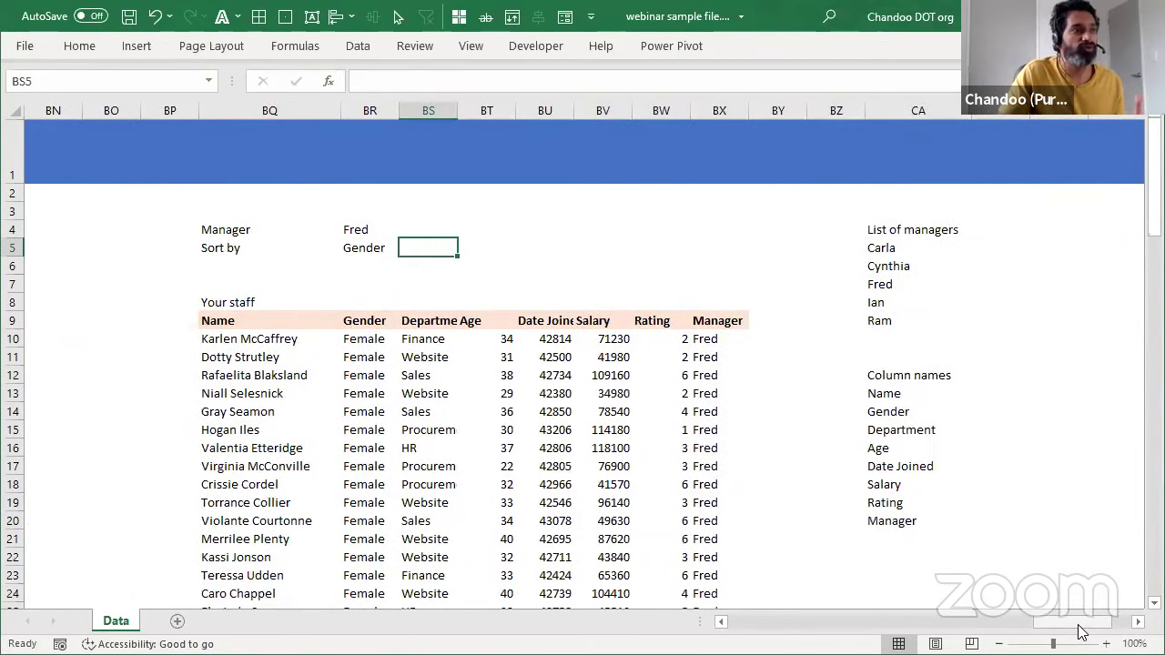
scroll(536, 447, "down", 6)
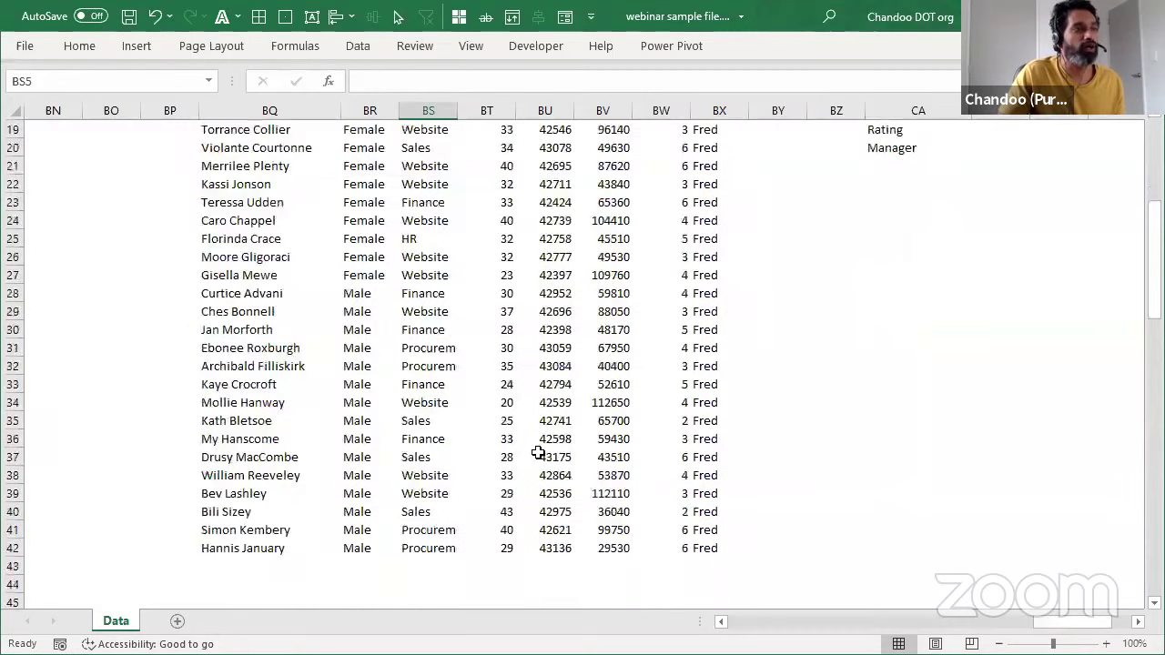
scroll(546, 447, "up", 6)
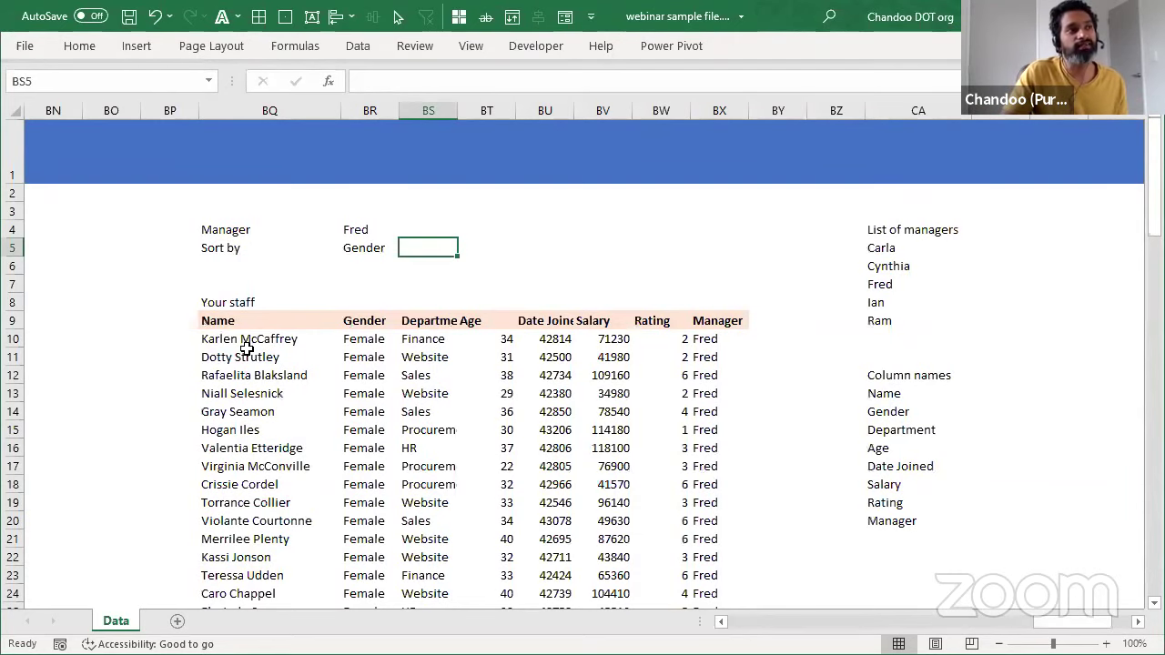
scroll(246, 346, "down", 7)
scroll(246, 348, "down", 2)
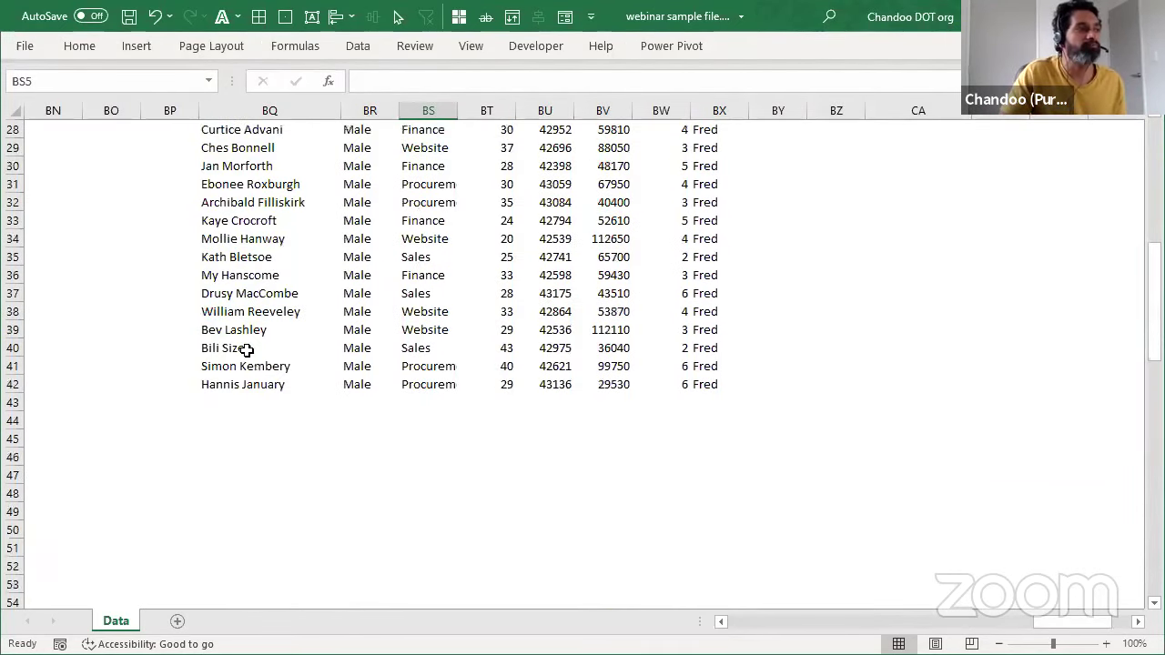
scroll(218, 400, "up", 7)
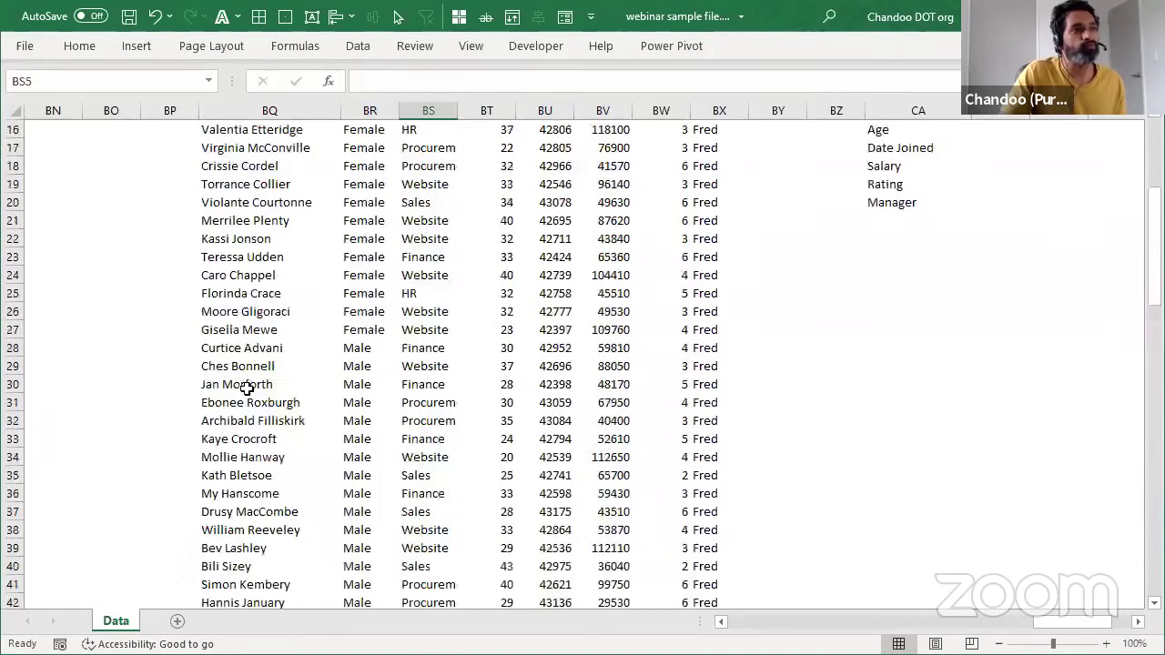
scroll(232, 391, "down", 8)
Step: Check the empty rows below the table from BQ43, then select the report formula in BQ10
left_click(206, 364)
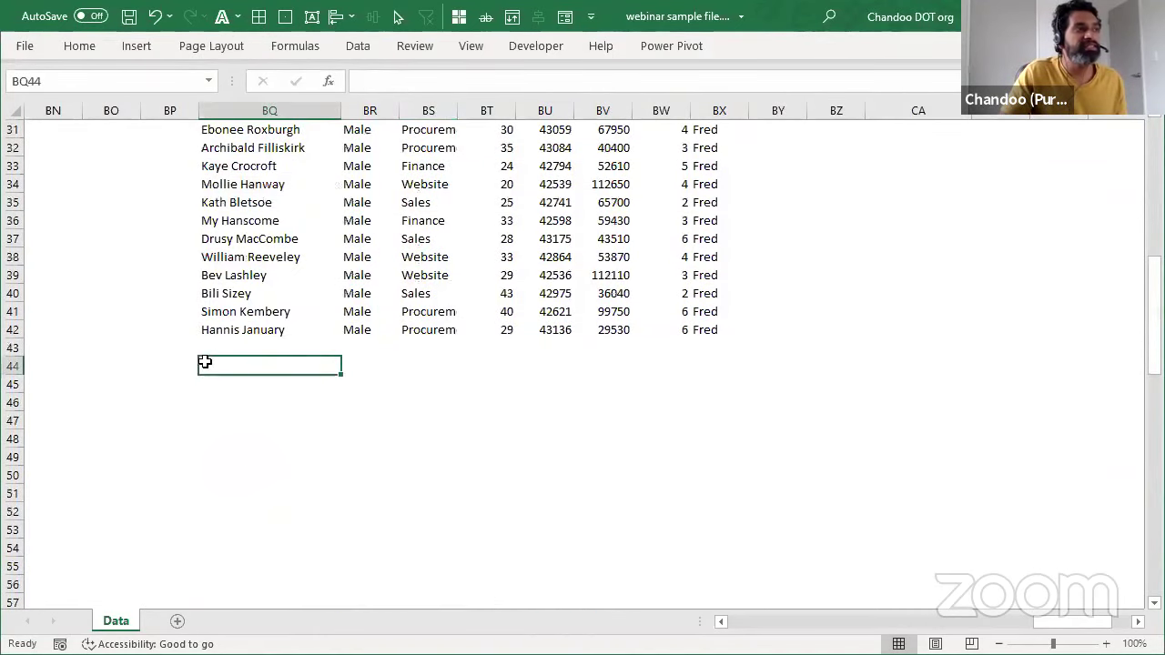
left_click(236, 512)
left_click(212, 380)
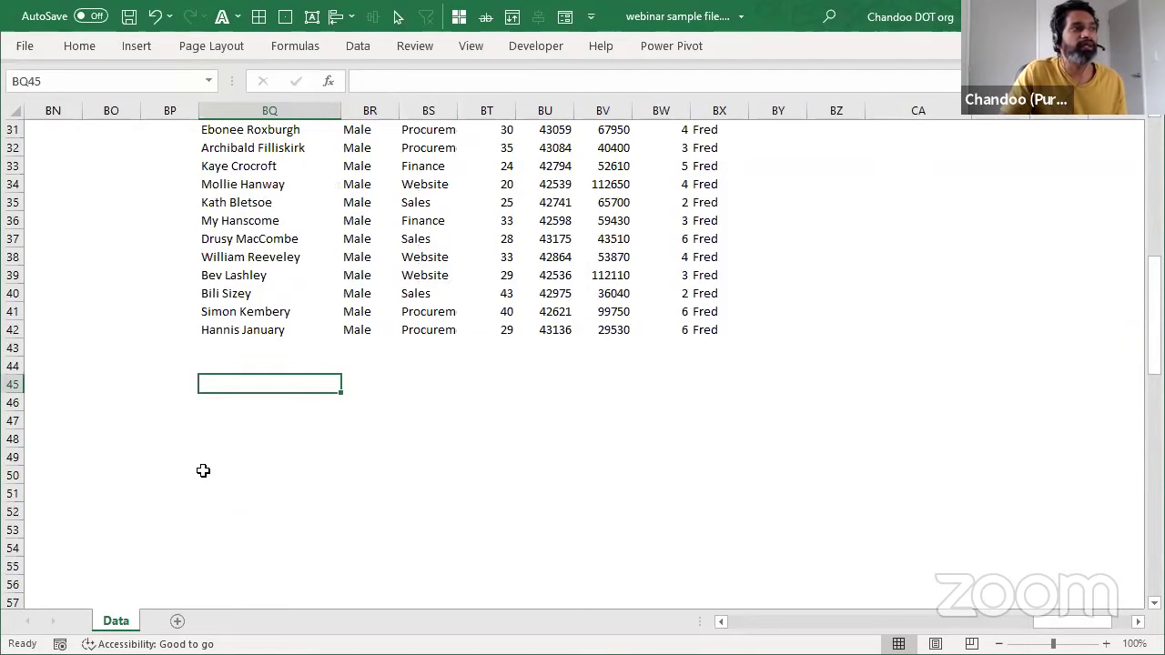
left_click(222, 354)
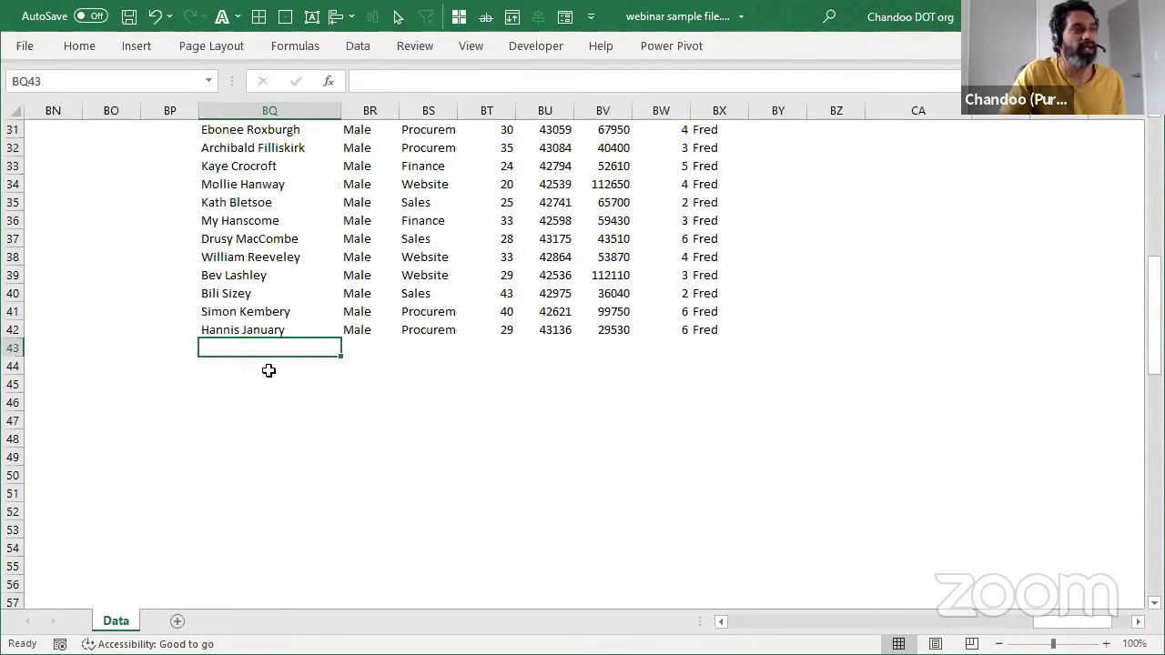
scroll(268, 369, "up", 9)
scroll(268, 371, "up", 1)
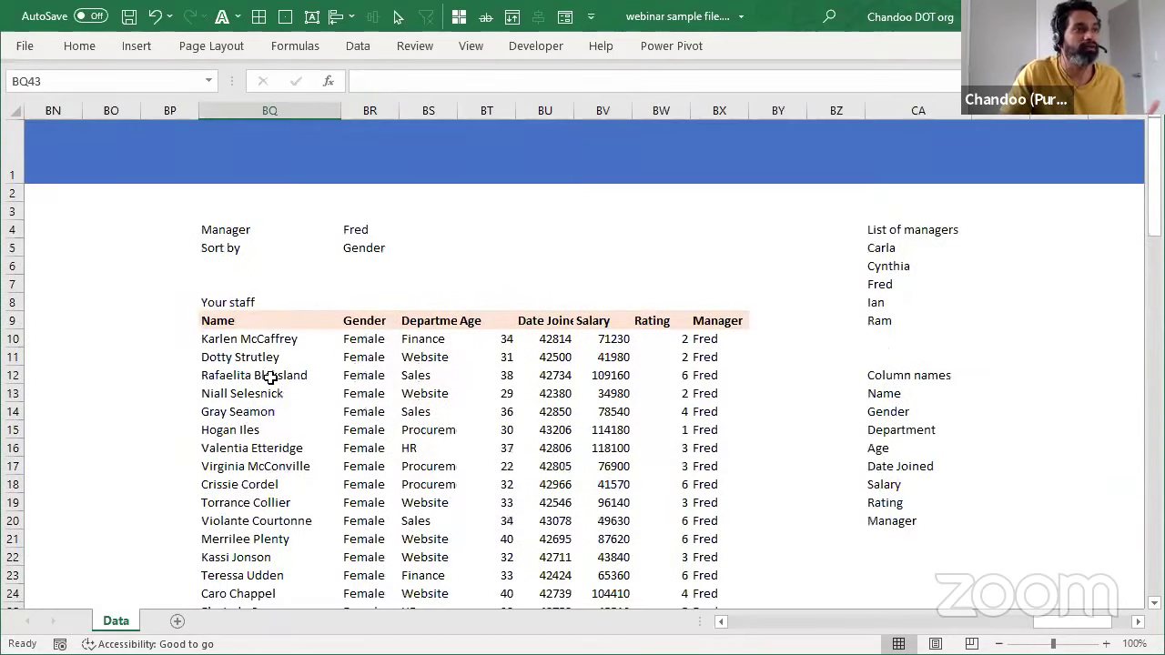
scroll(286, 338, "down", 7)
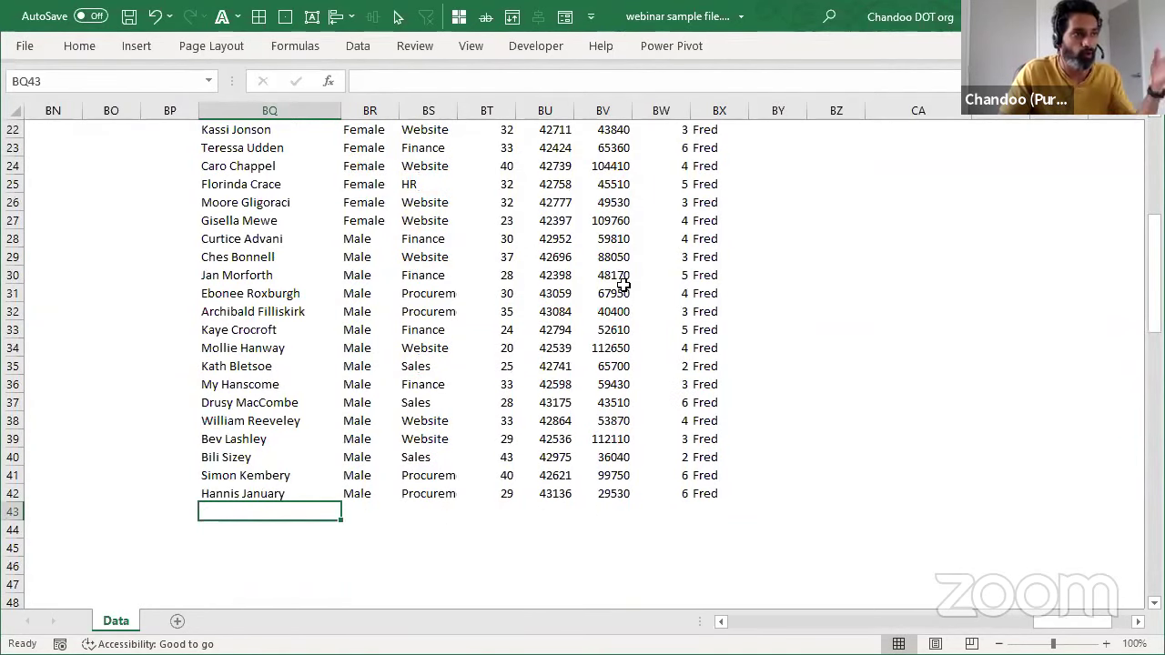
scroll(625, 216, "up", 7)
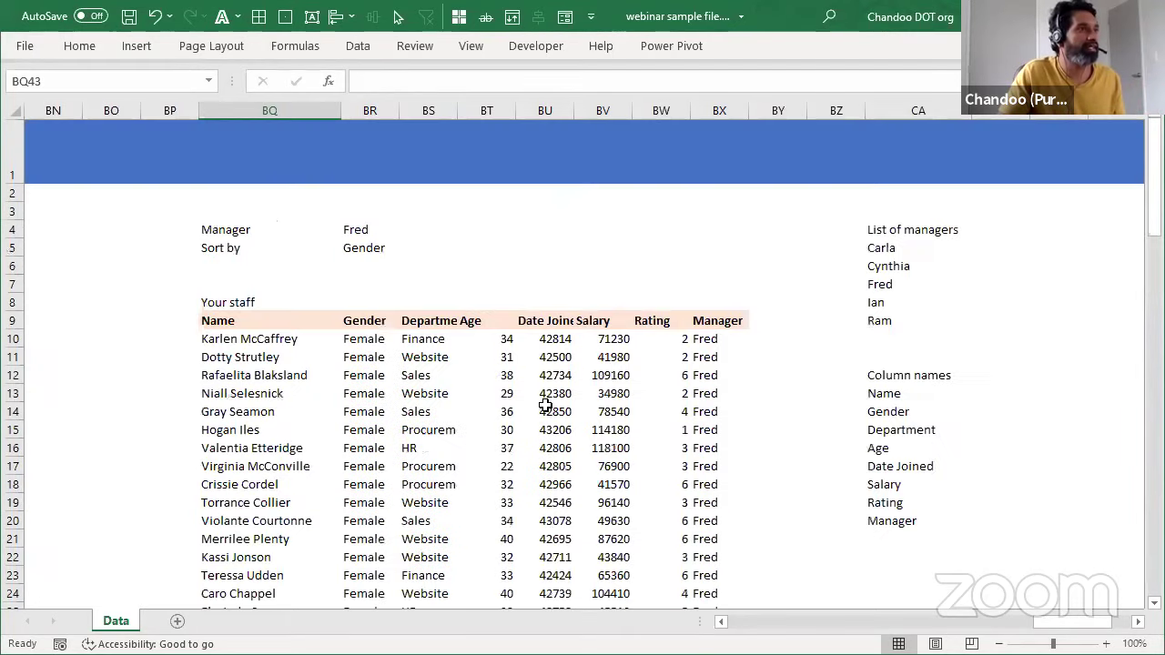
scroll(348, 428, "down", 4)
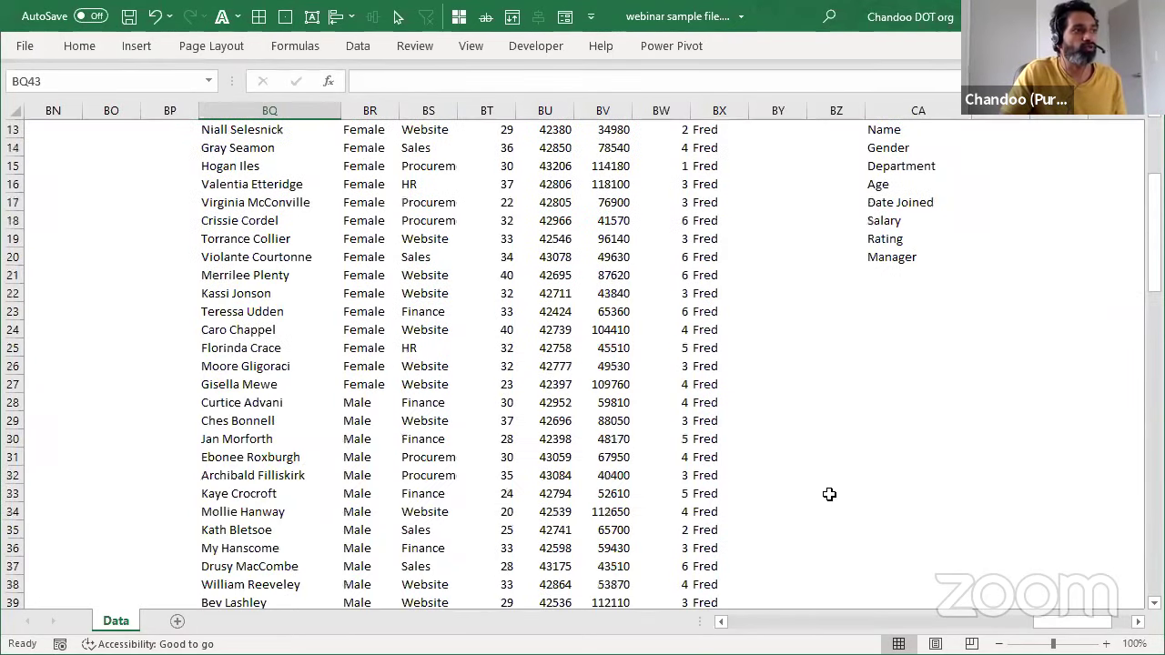
scroll(739, 492, "down", 4)
scroll(738, 492, "up", 6)
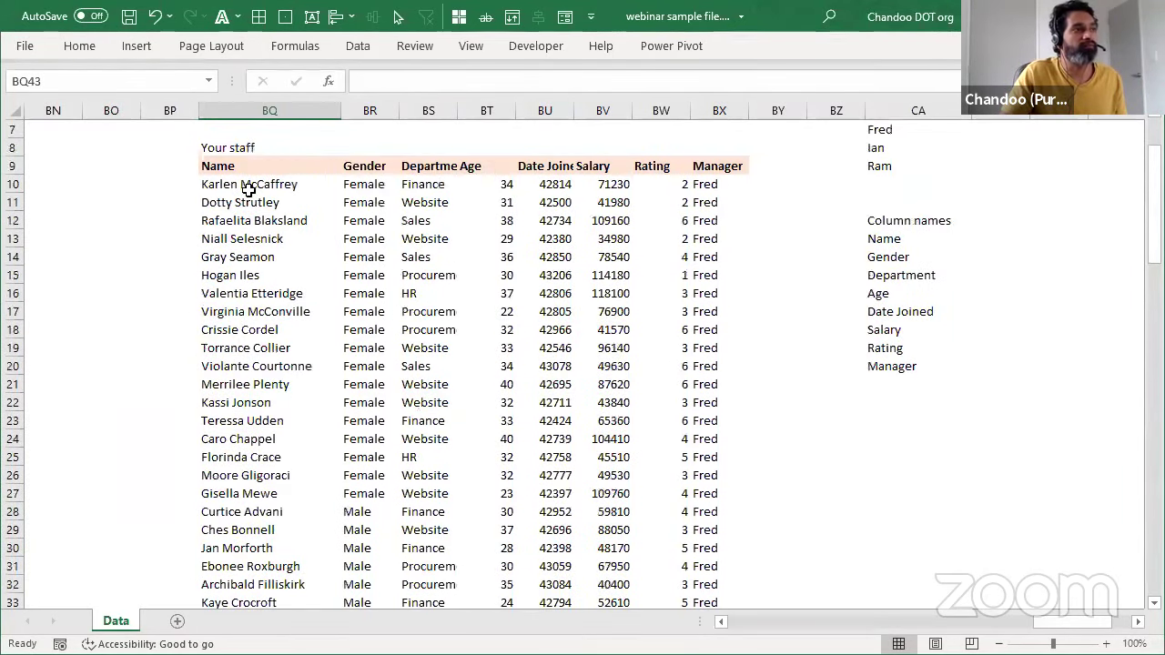
left_click(247, 189)
Step: Scroll right to the manager list and type the heading SEQUENCE in cell CD4
scroll(248, 190, "up", 2)
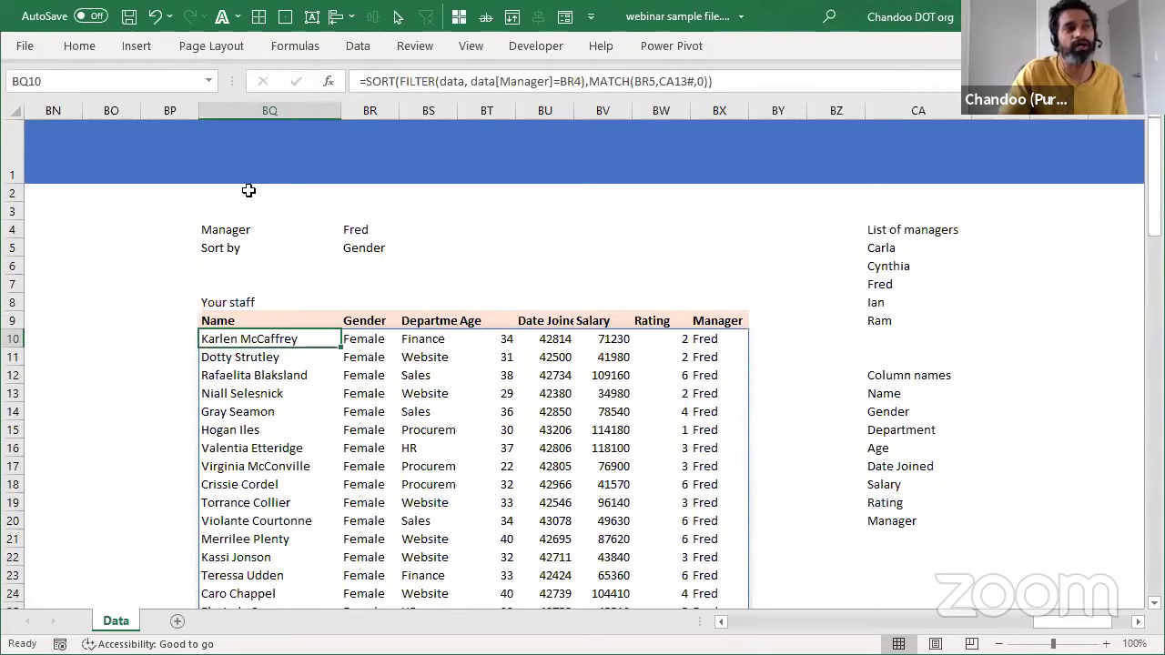
scroll(484, 396, "down", 7)
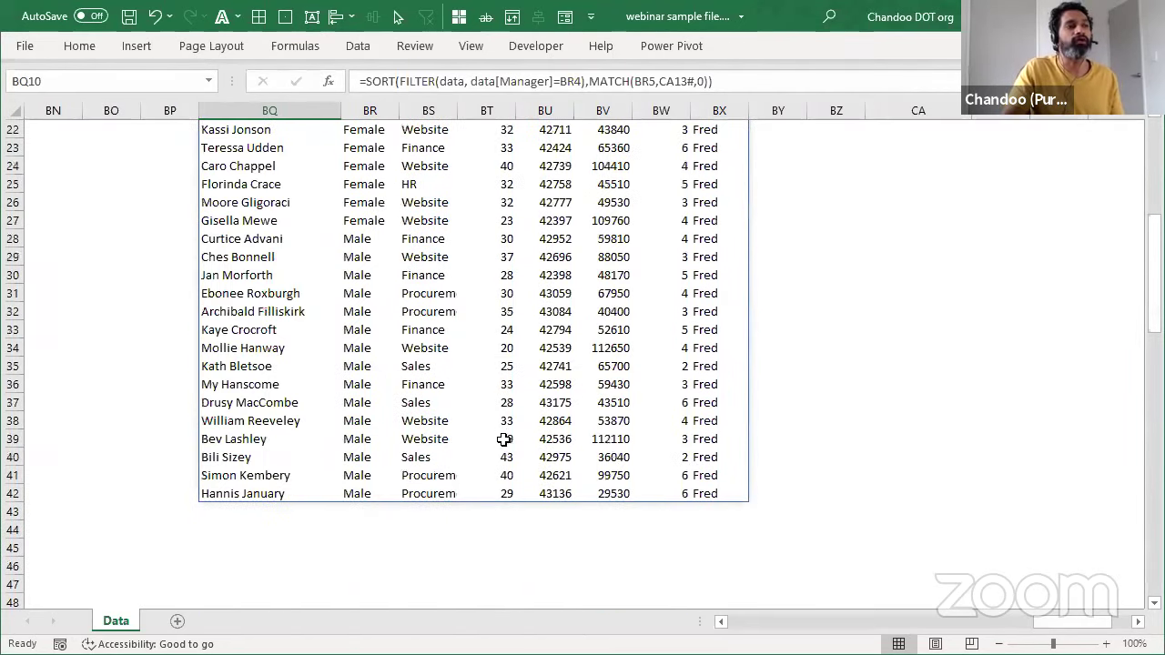
scroll(496, 521, "up", 7)
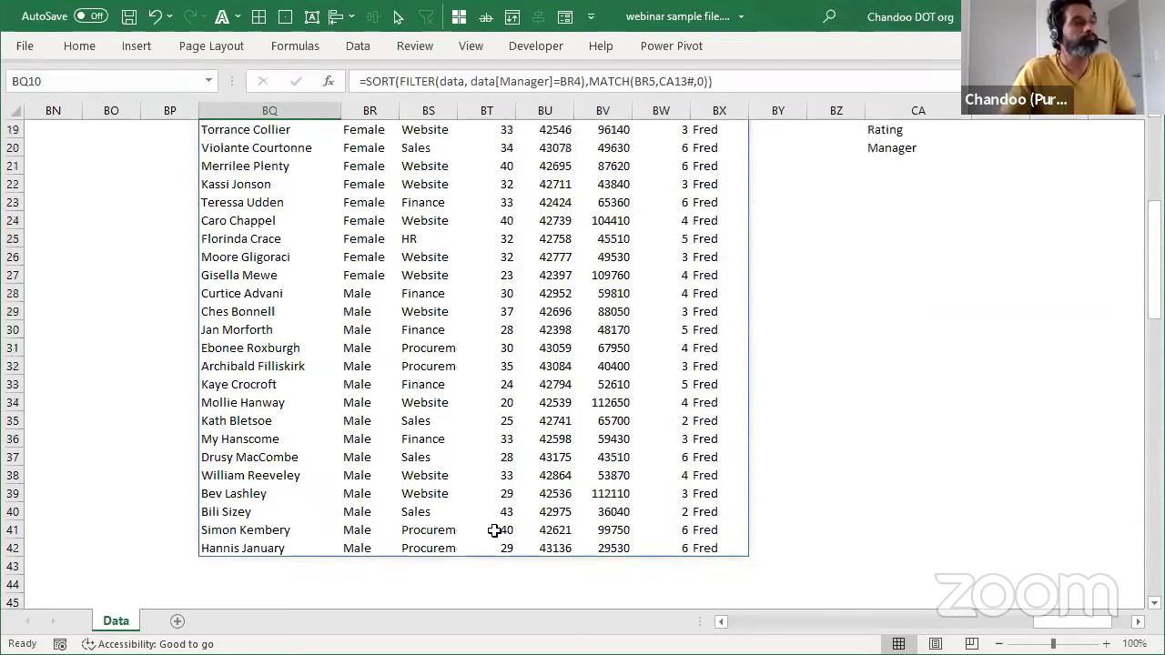
left_click(1138, 622)
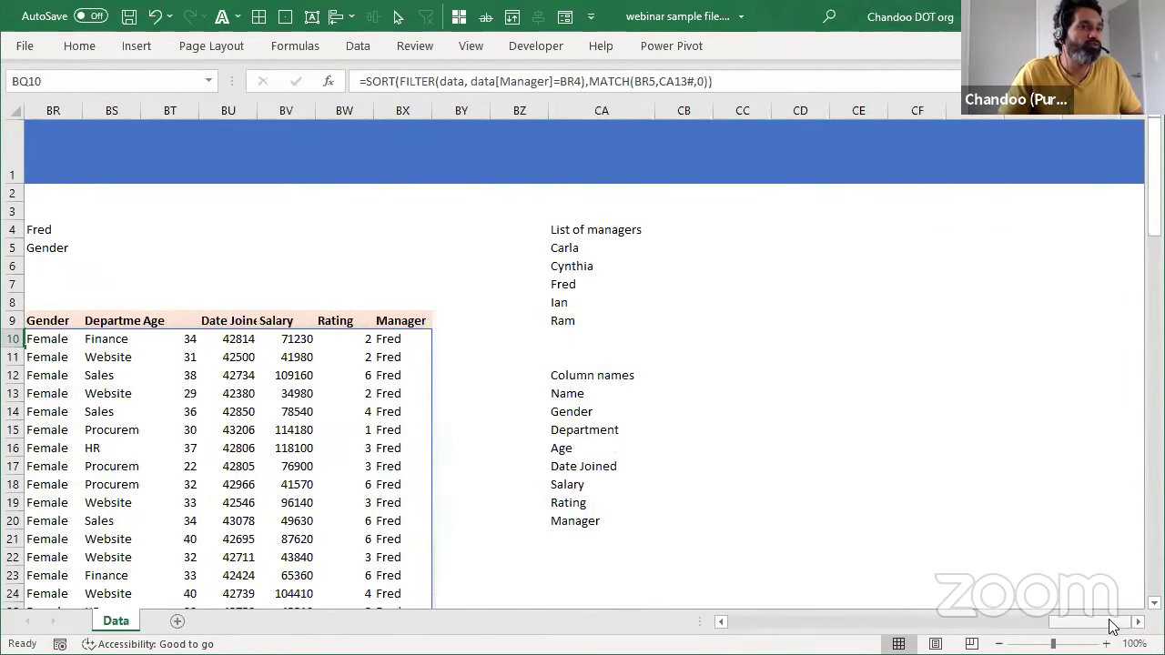
left_click(1138, 621)
left_click(1138, 622)
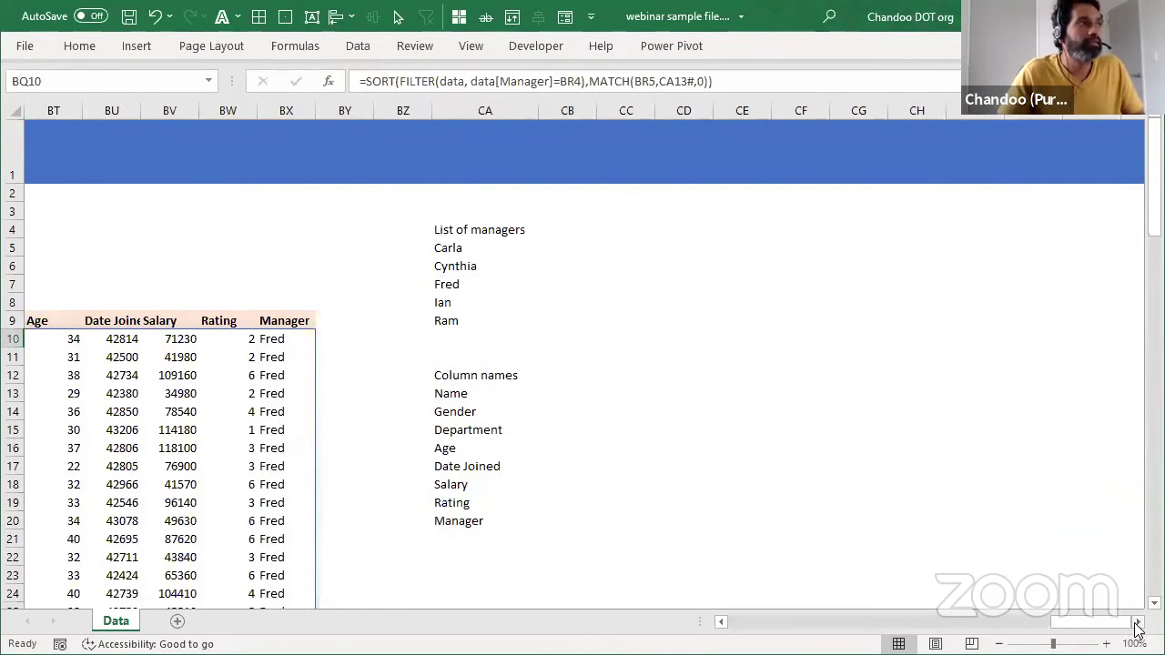
left_click(682, 229)
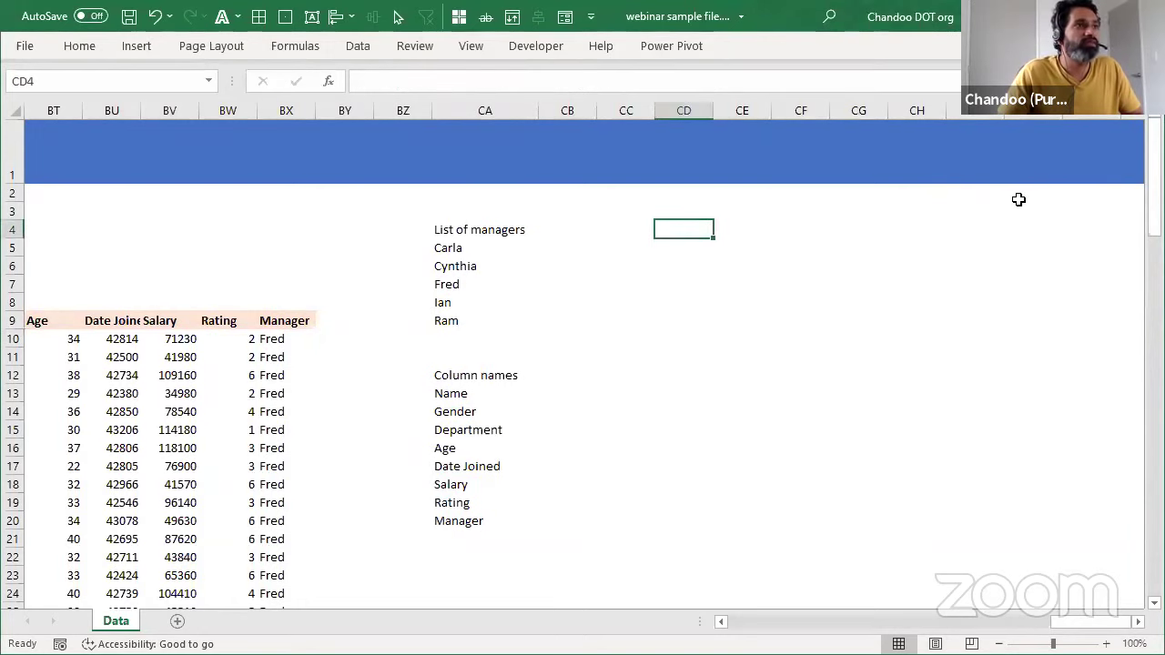
type("SE")
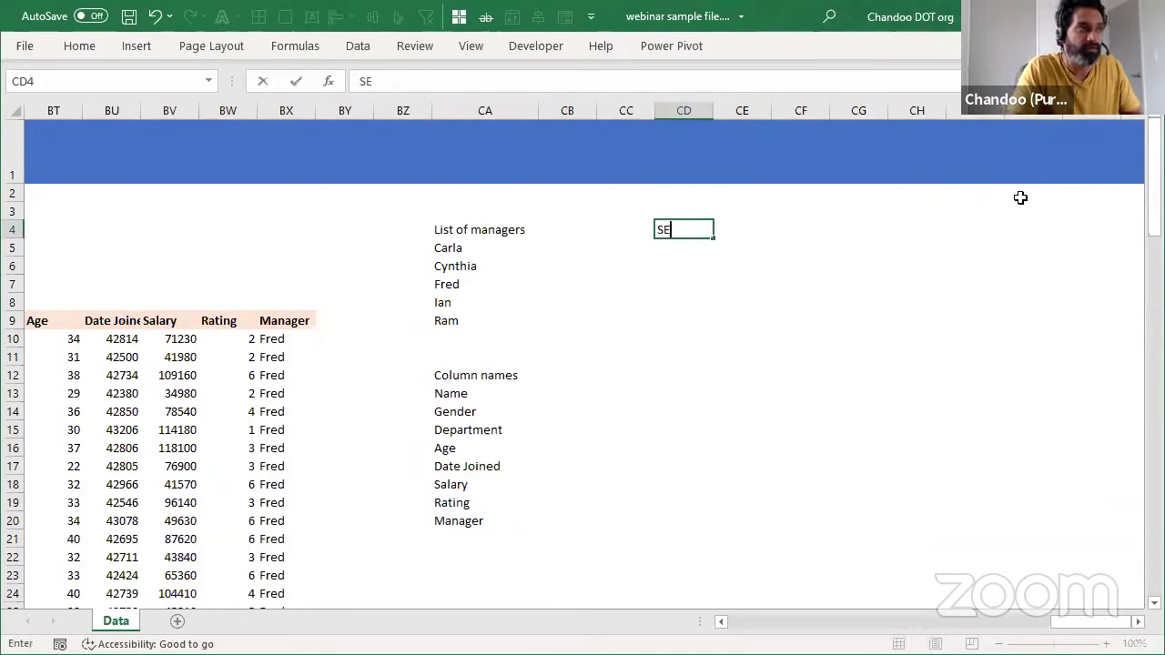
type("QUENCE")
key("Return")
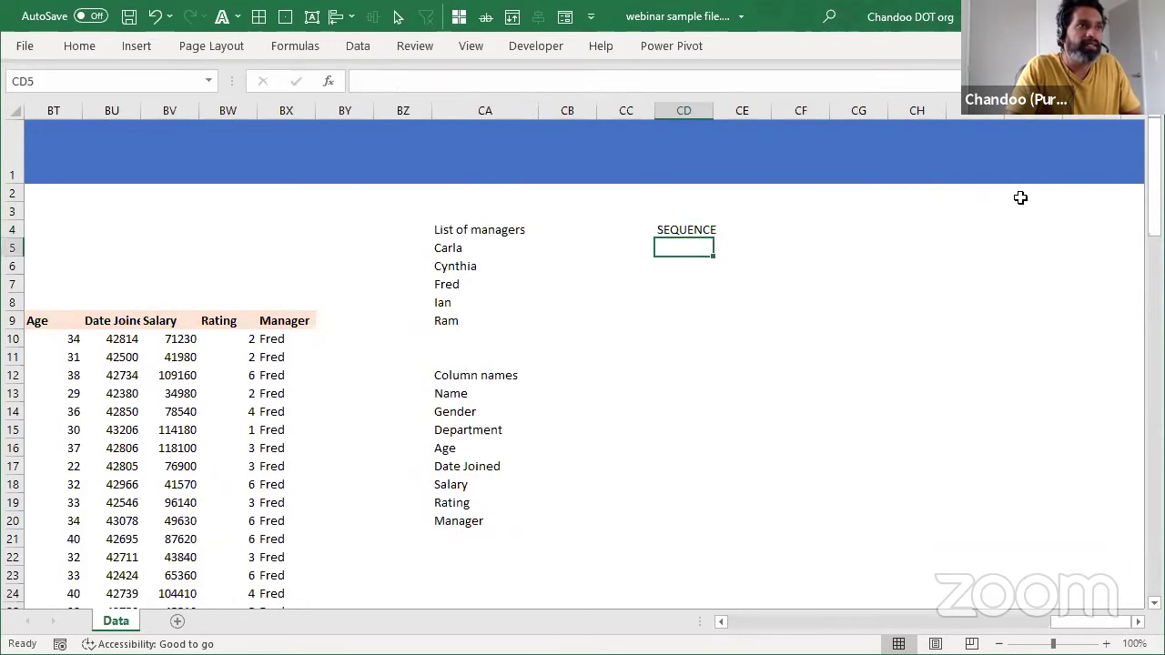
scroll(1126, 564, "right", 3)
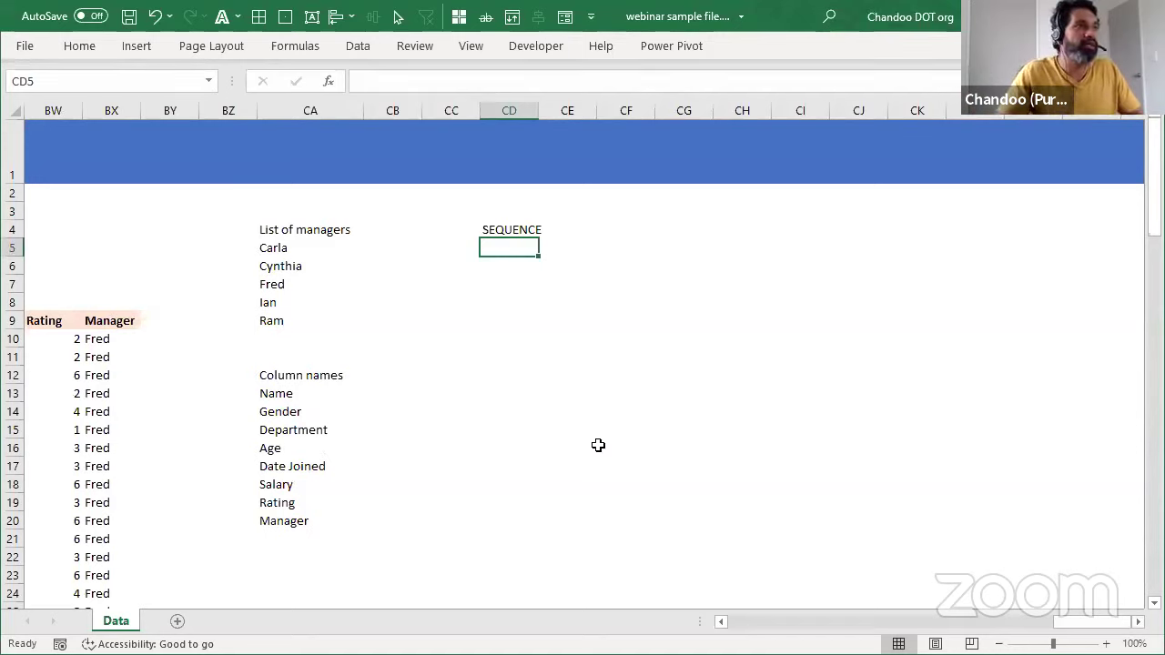
Step: Enter =SEQUENCE(10) in CD7 so it spills 1 to 10 down CD7:CD16
left_click(537, 287)
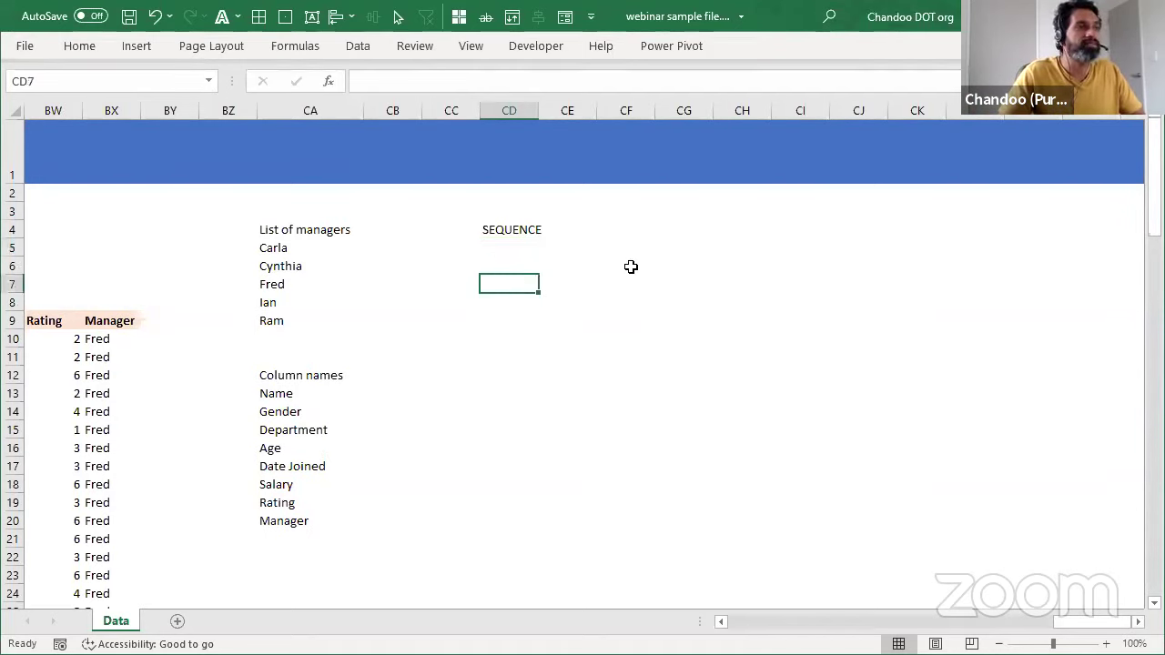
type("=")
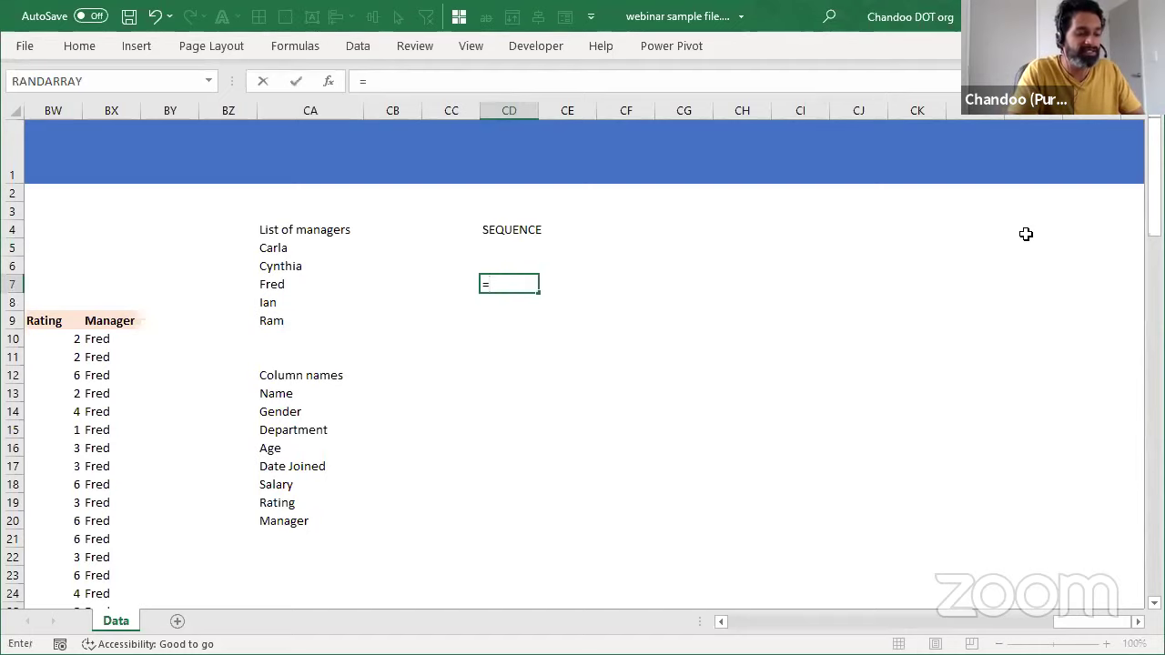
type("se")
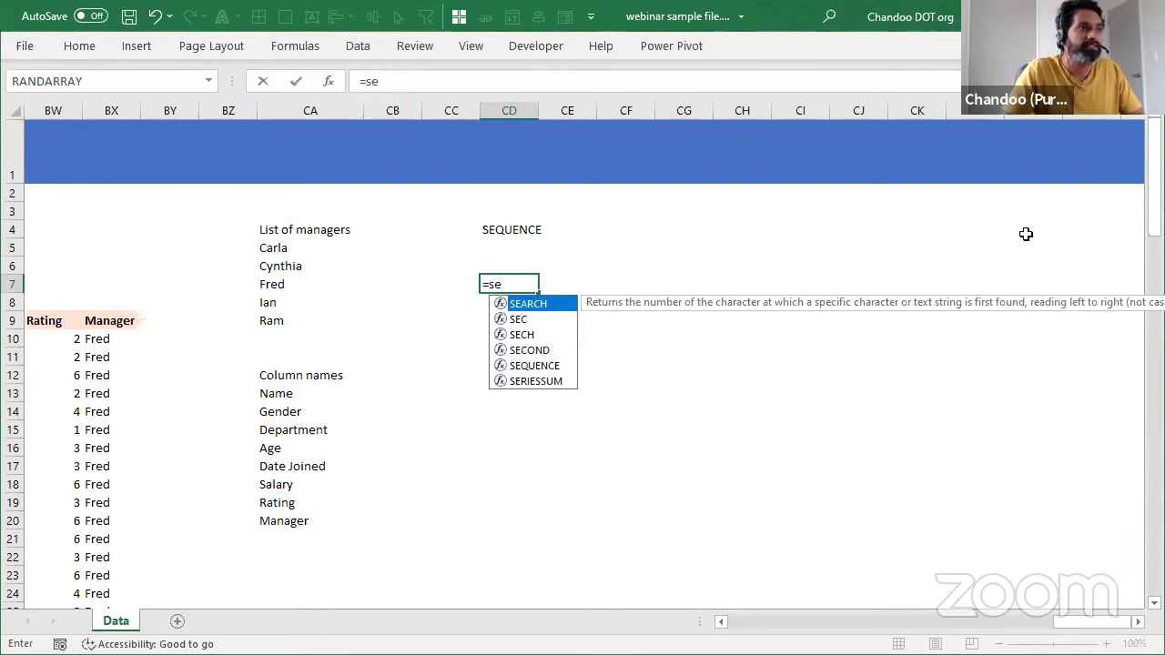
type("quence(10)")
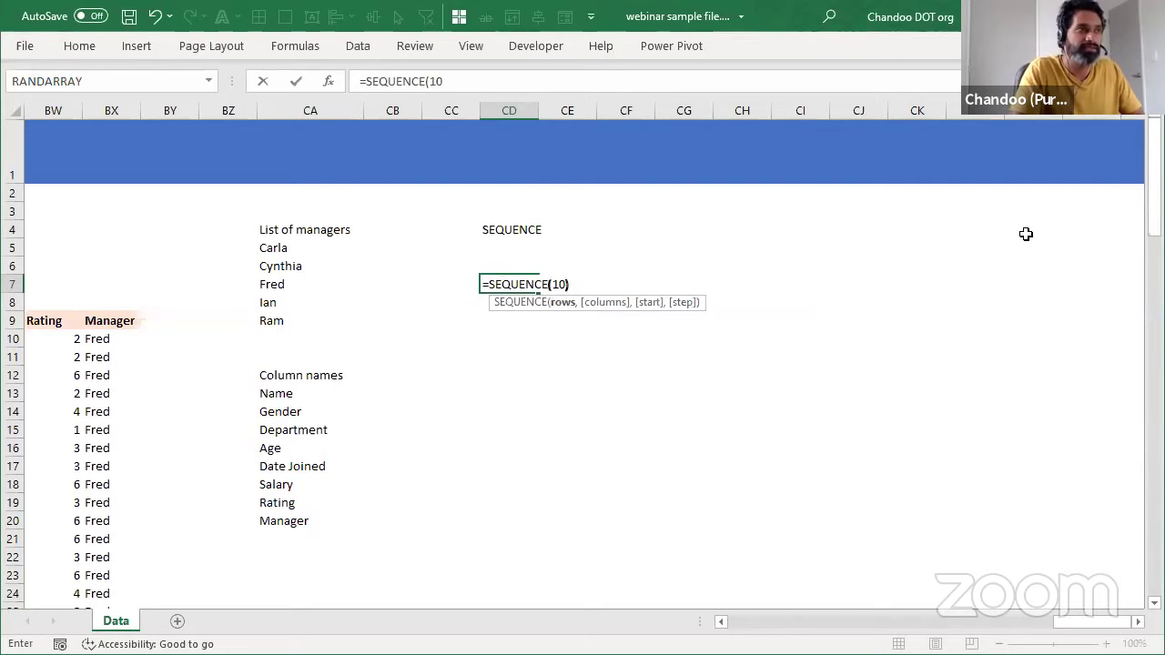
key("Return")
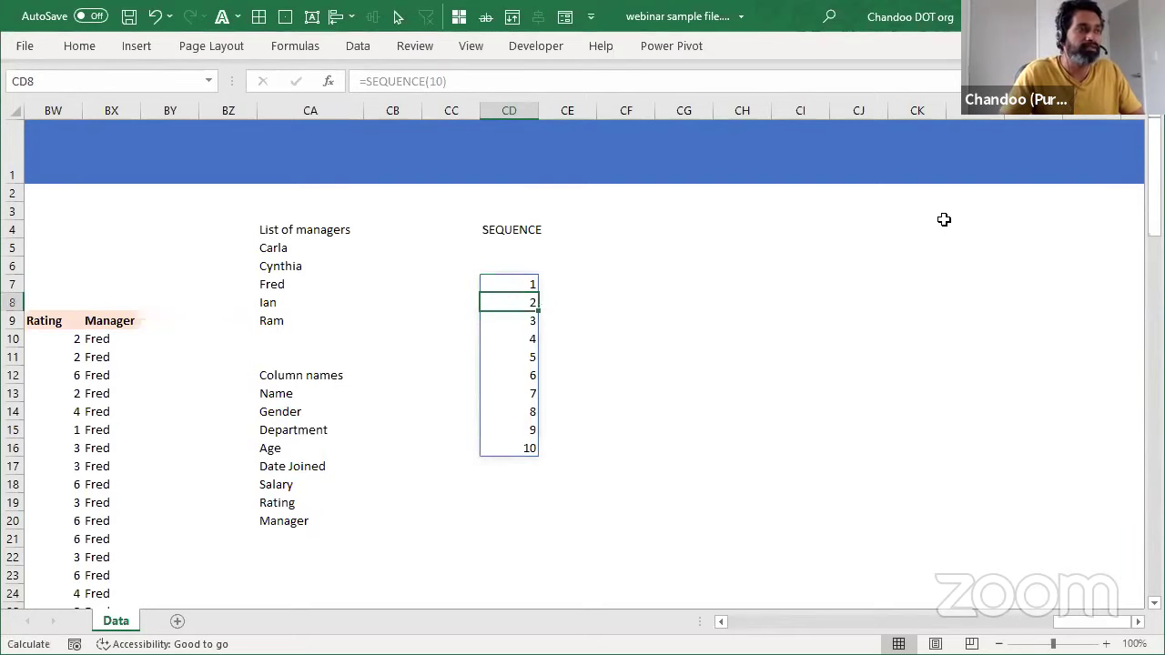
left_click(700, 289)
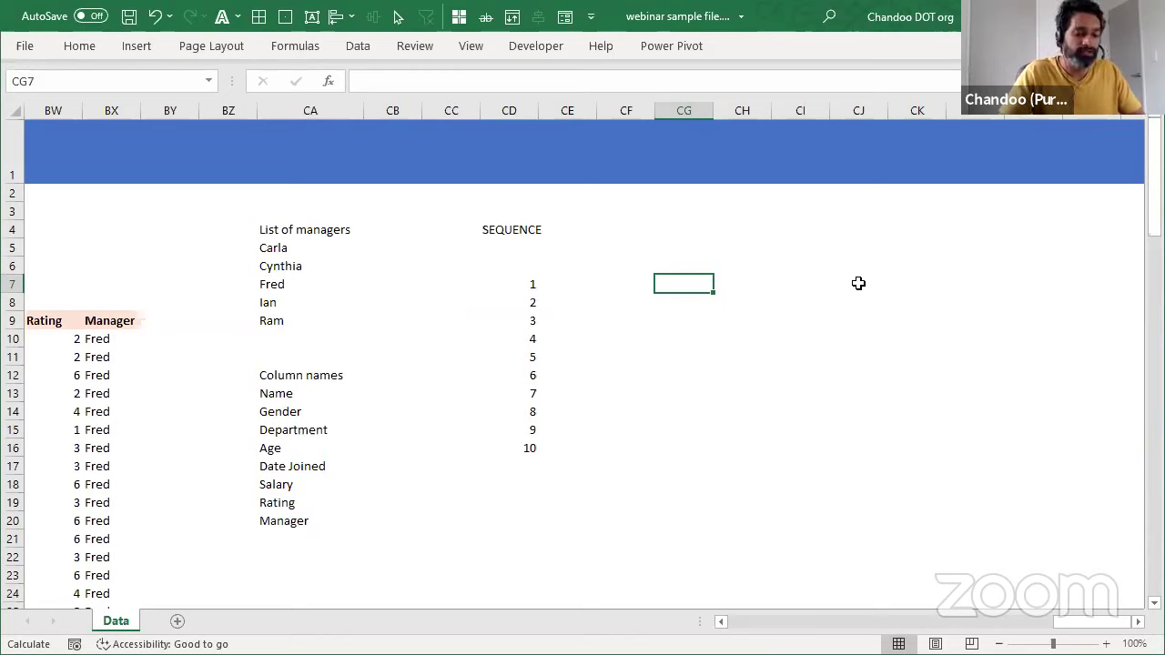
Step: Enter =SEQUENCE(10) in CG7, then wrap it as =EDATE(TODAY(), SEQUENCE(10))
type("=")
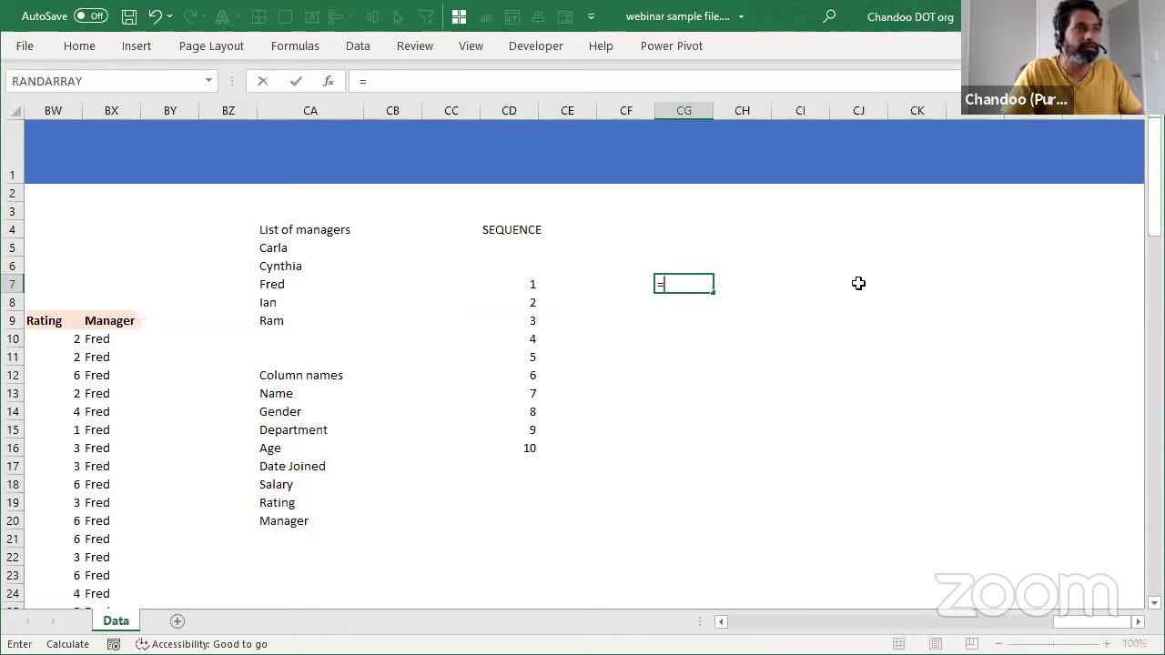
type("SEQUENCE(")
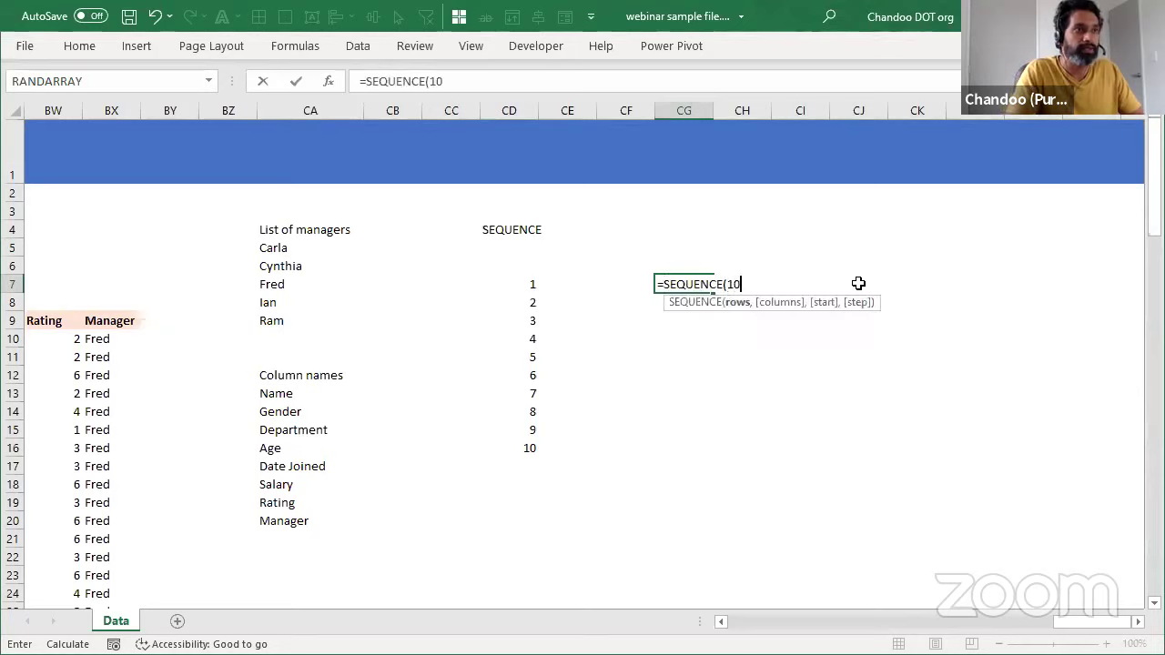
type("10")
key("Return")
key("Up")
key("F2")
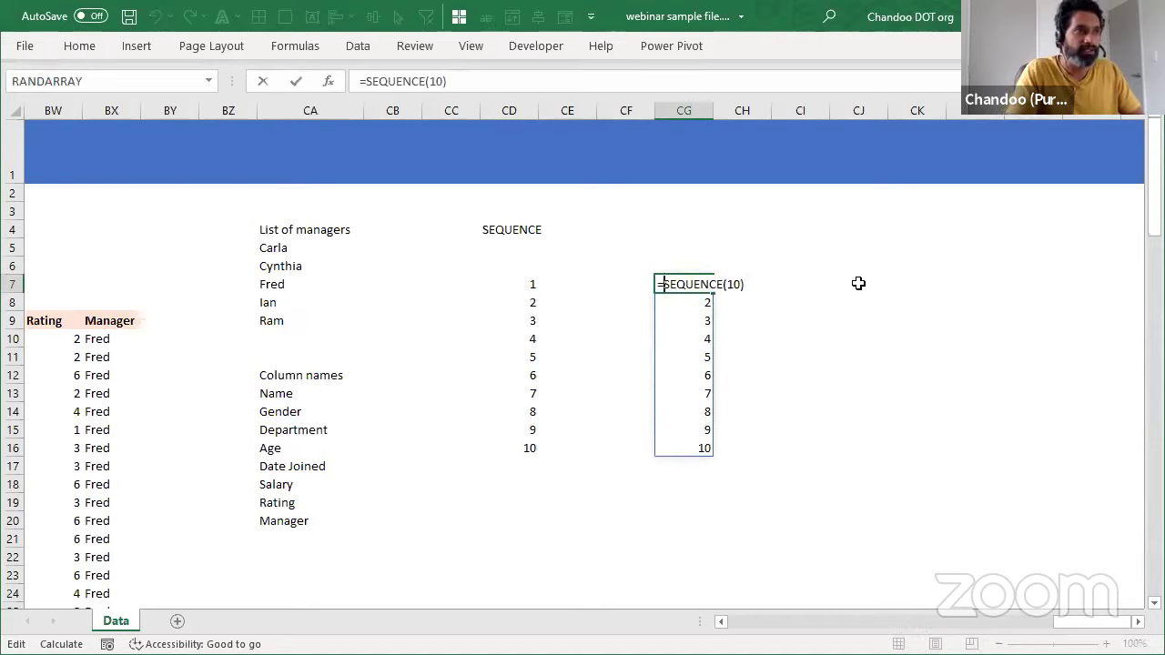
type("EDATE(")
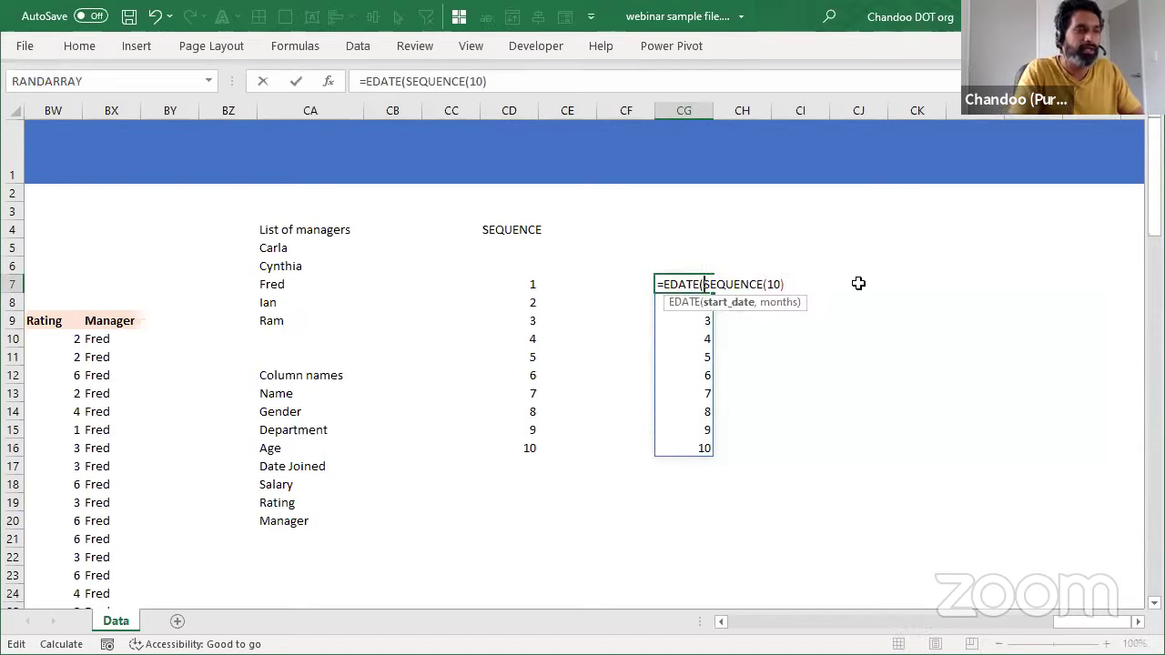
type("TODAY()")
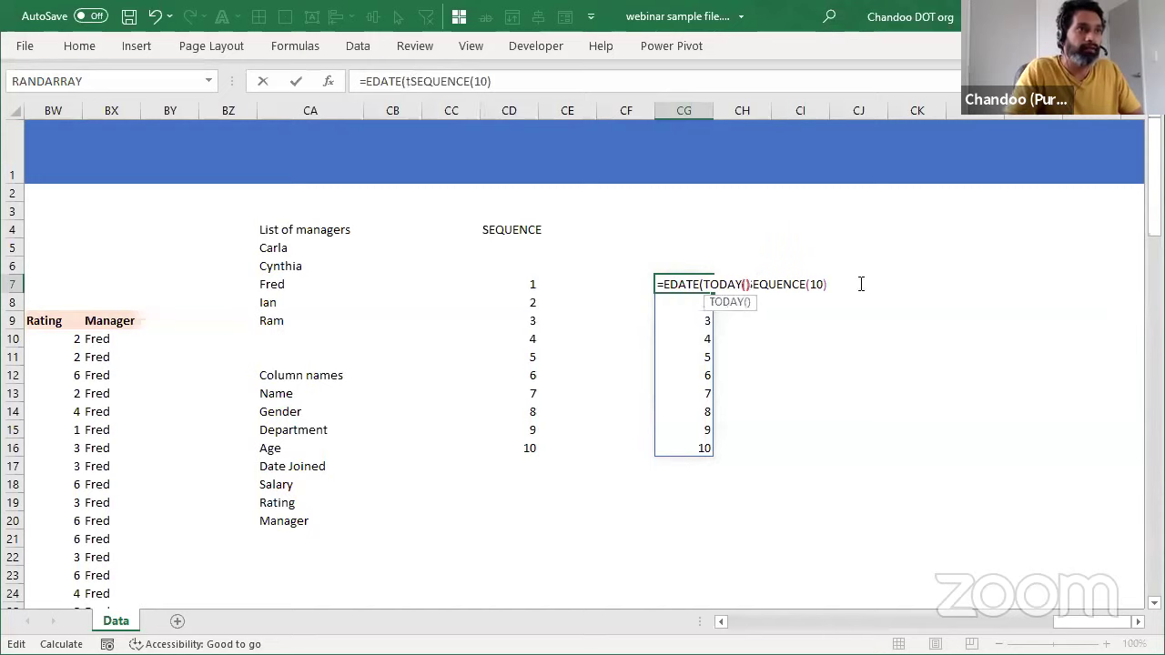
type(",")
key("Return")
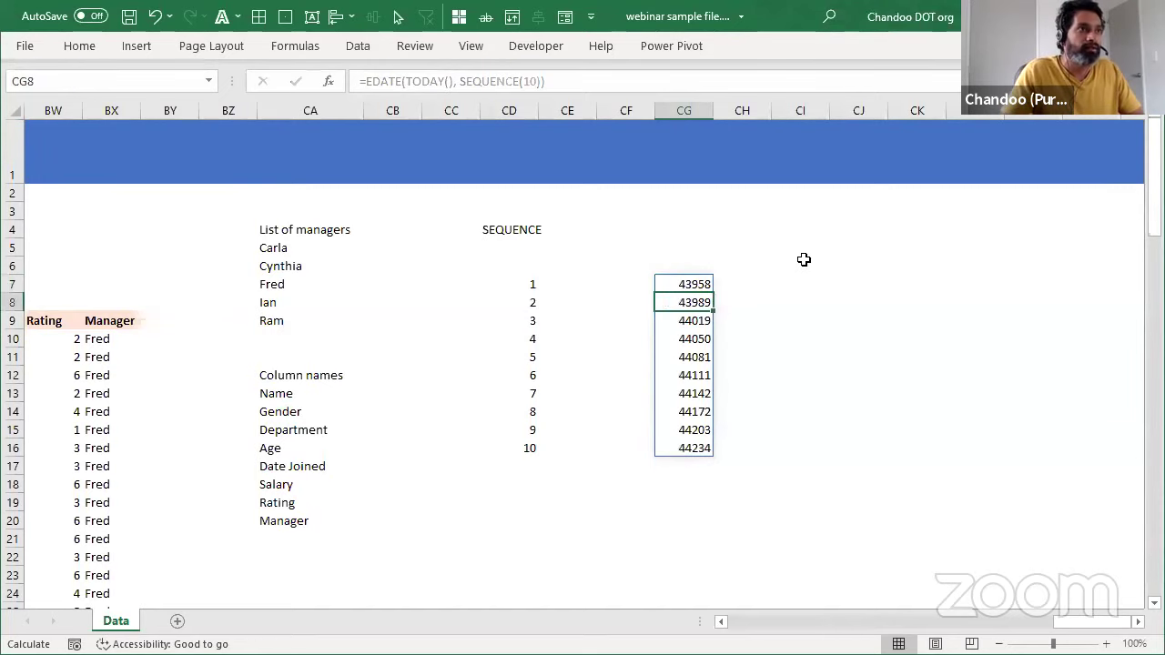
left_click(701, 285)
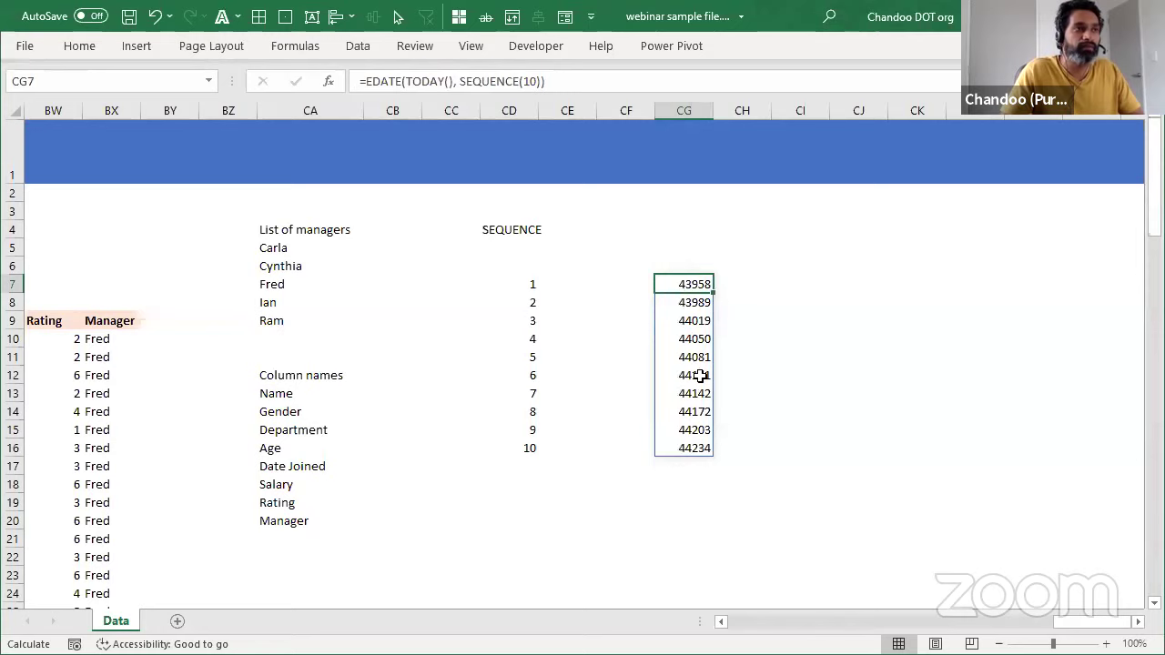
key("F2")
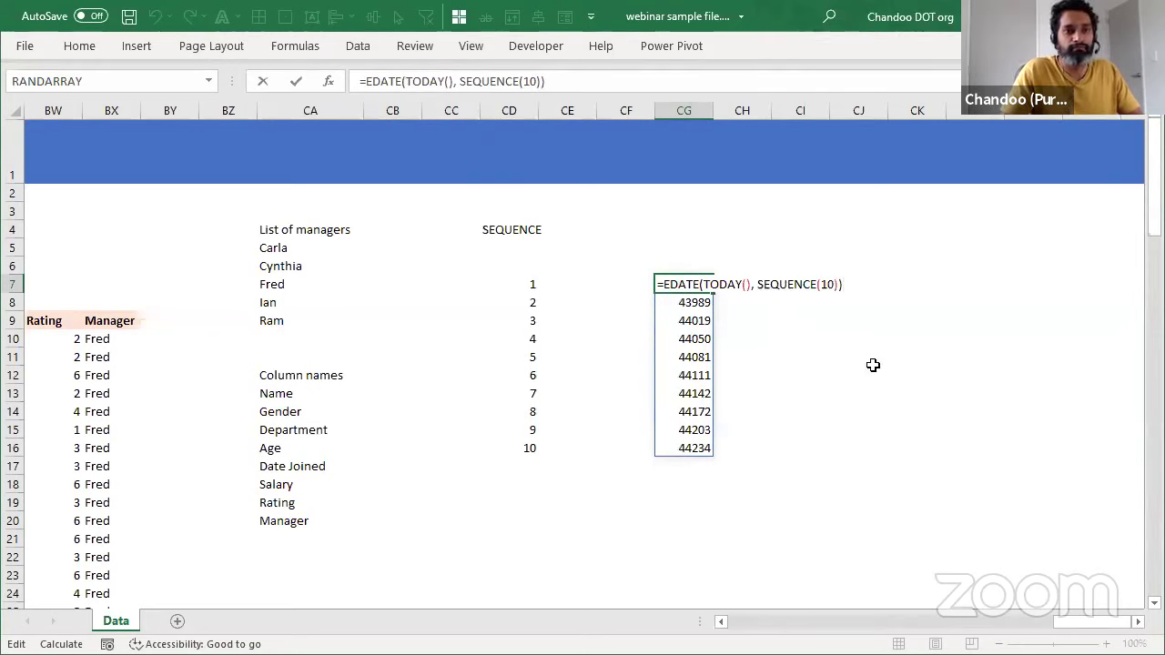
key("Escape")
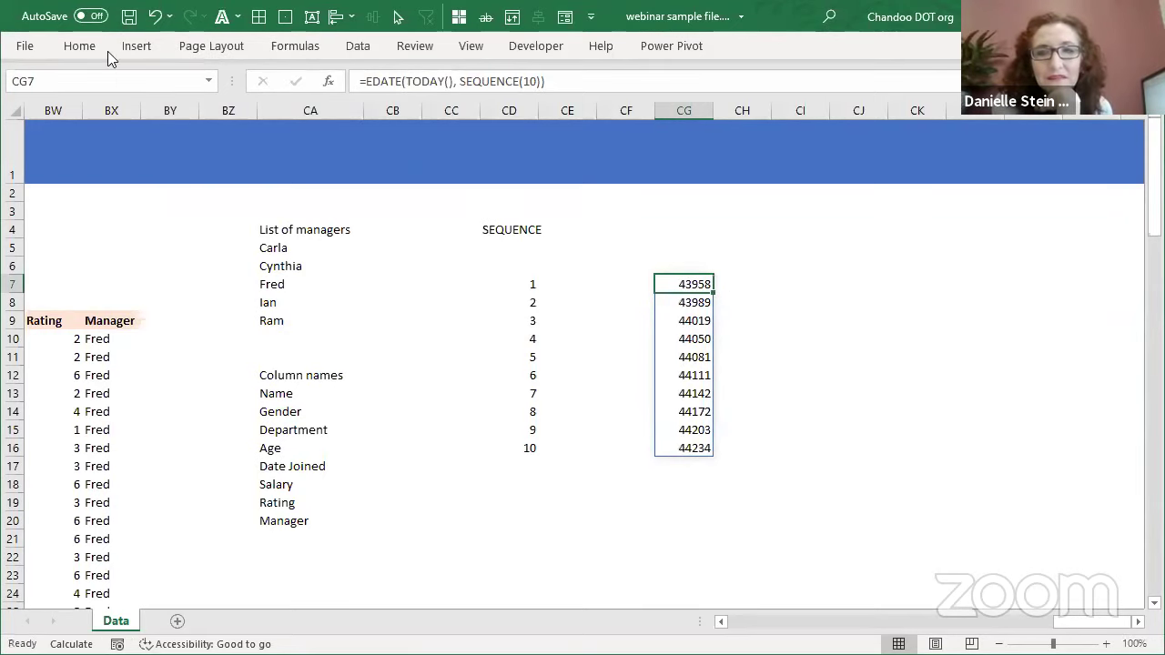
Step: Format CG7:CG16 as Short Date so they read 5/7/2020 through 2/7/2021
left_click(79, 46)
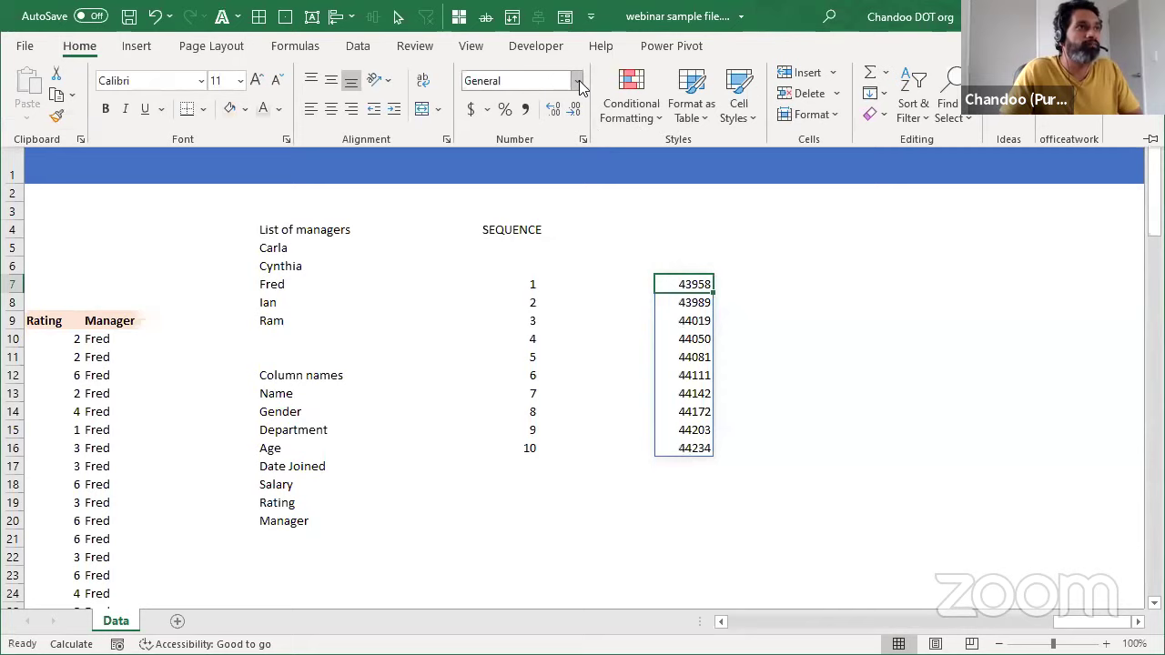
left_click(701, 451, "shift")
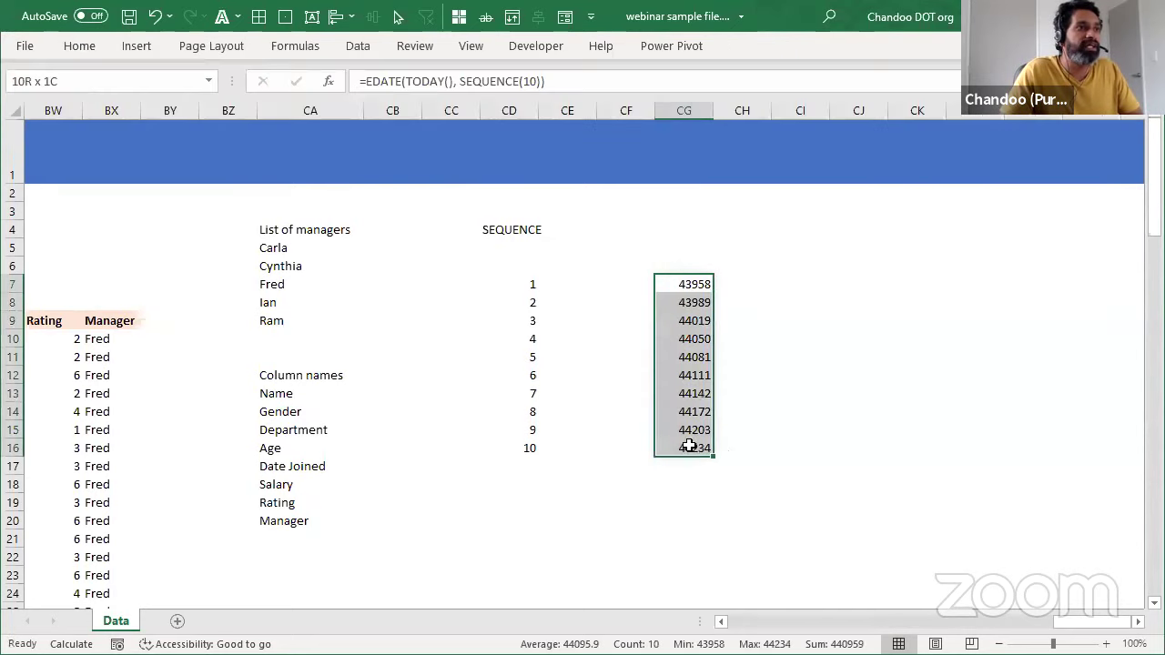
left_click(57, 52)
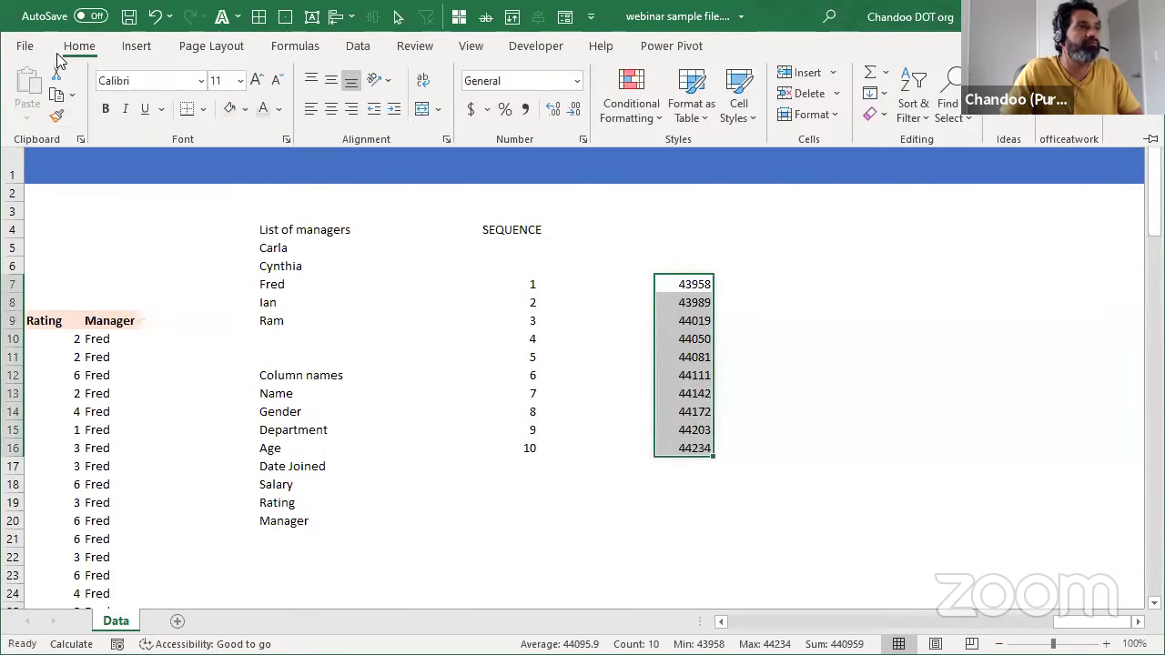
left_click(576, 81)
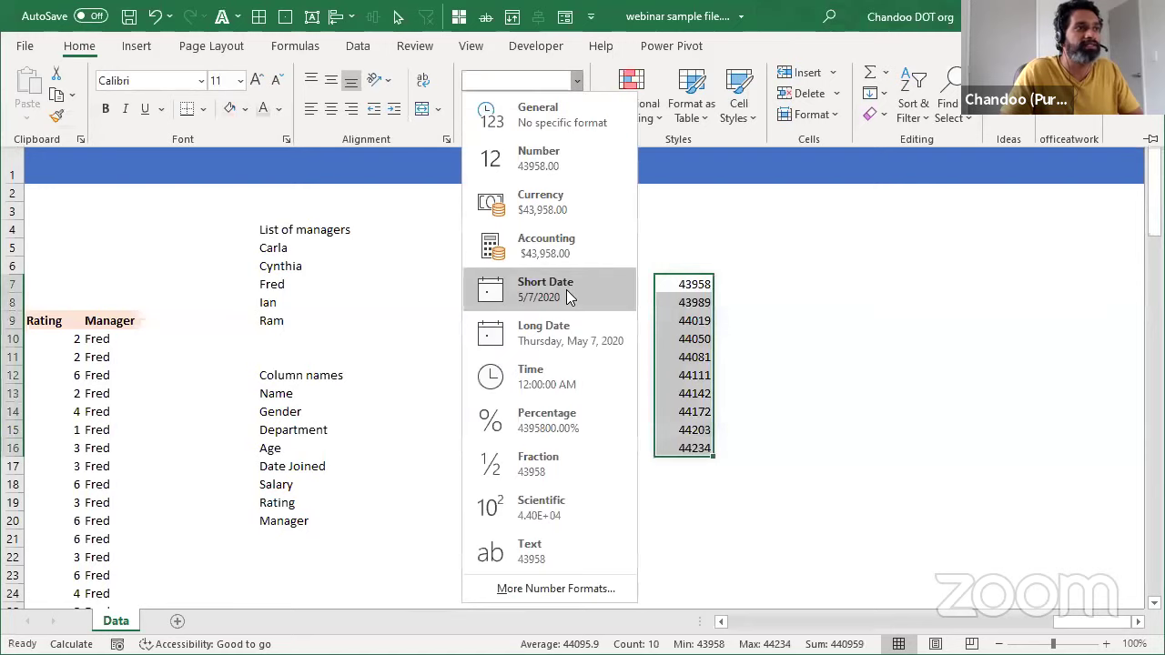
left_click(568, 293)
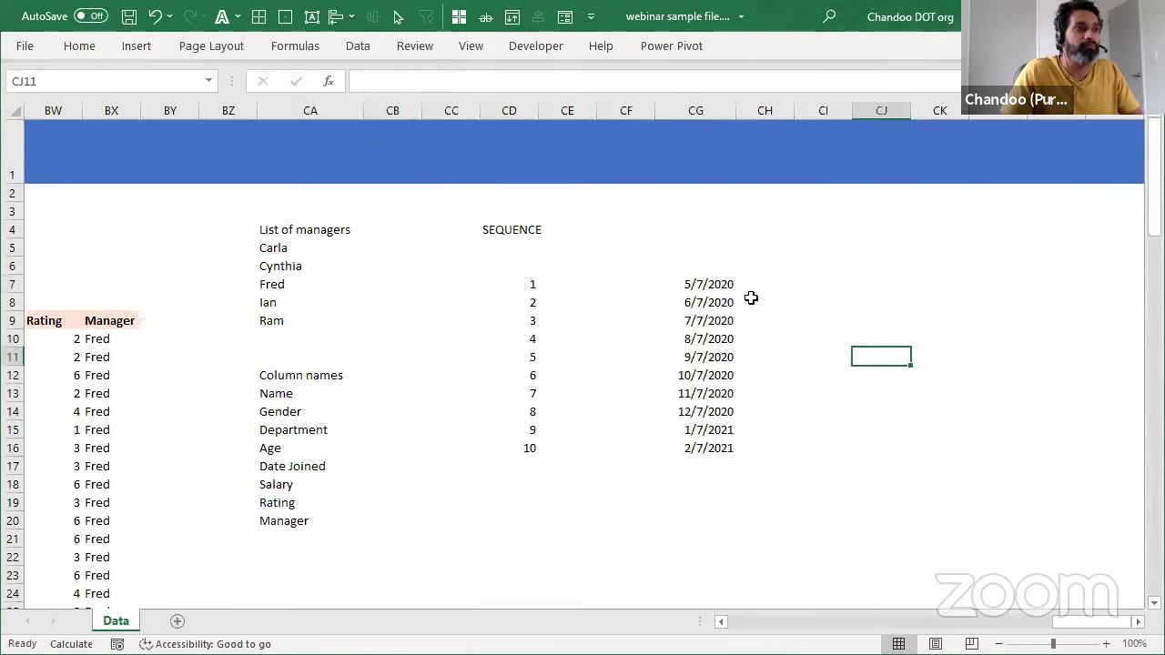
left_click(696, 243)
Step: Label CG4 'Window' and enter 10 beside it in CH4
key("Up")
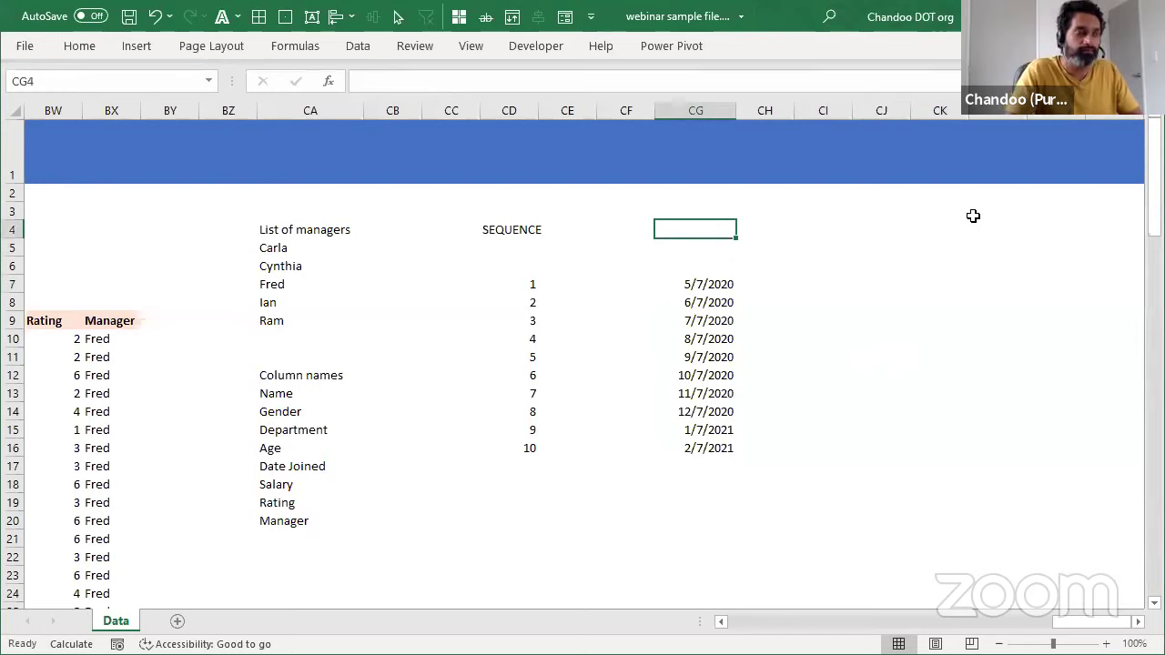
type("Window")
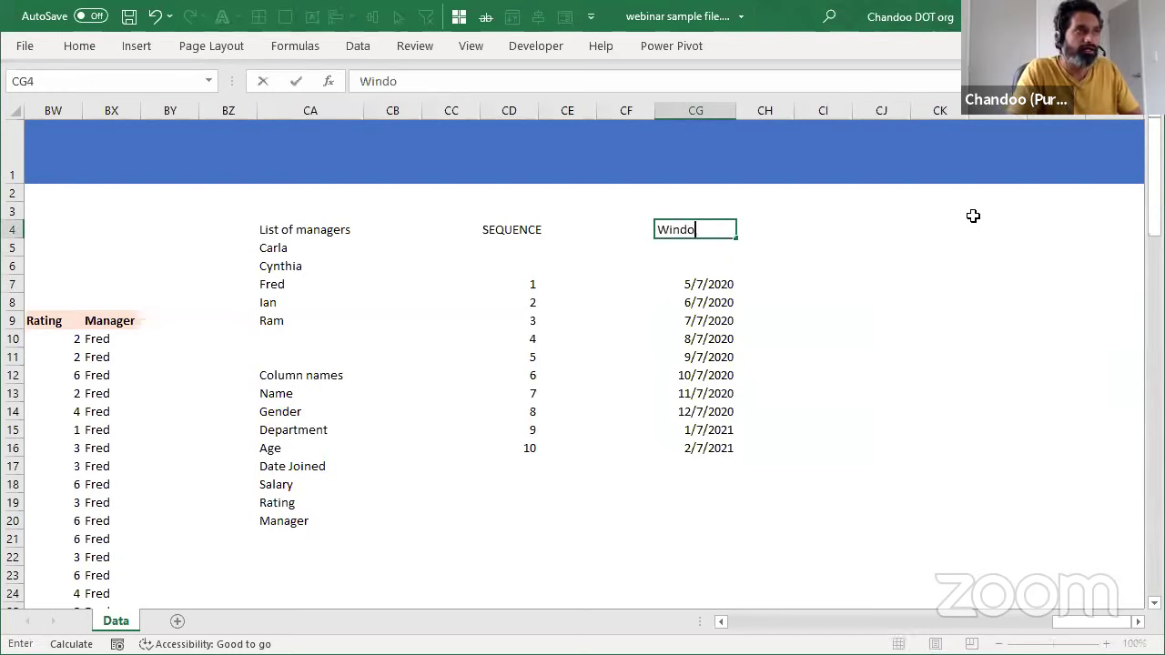
key("Tab")
type("10")
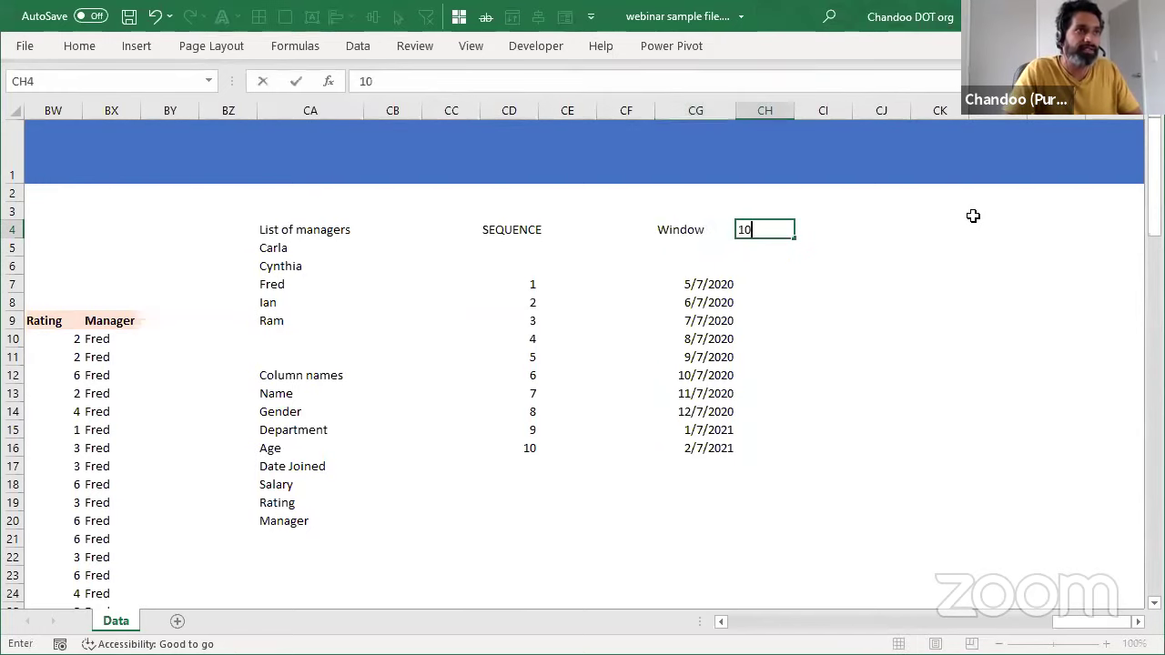
key("Return")
Step: Change CG7's formula to =EDATE(TODAY(), SEQUENCE(CH4)) so CH4 sets the count
key("Down")
key("Down")
key("F2")
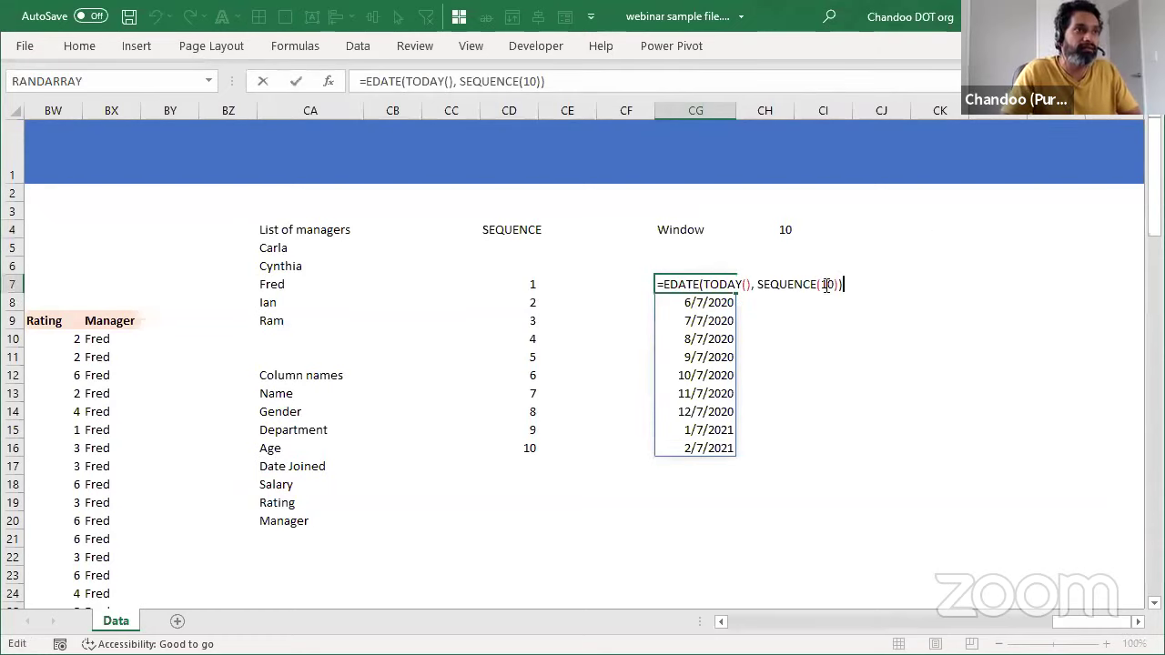
double_click(827, 285)
left_click(774, 227)
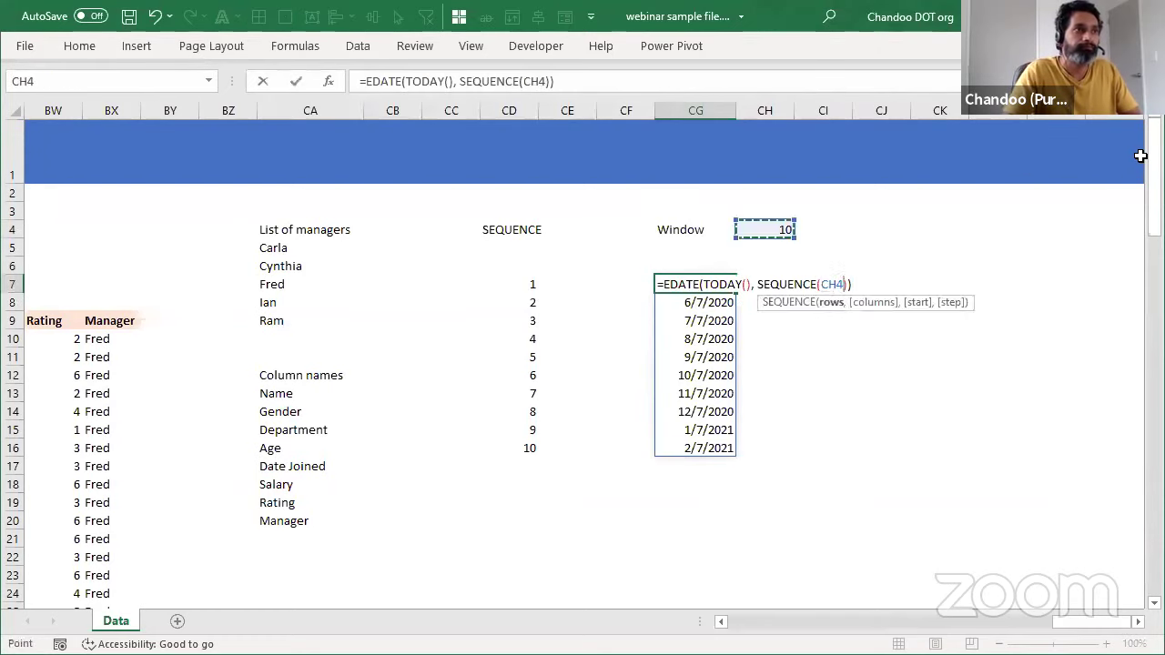
key("Return")
Step: Change the Window value in CH4 to 12, then to 24
left_click(761, 228)
type("1")
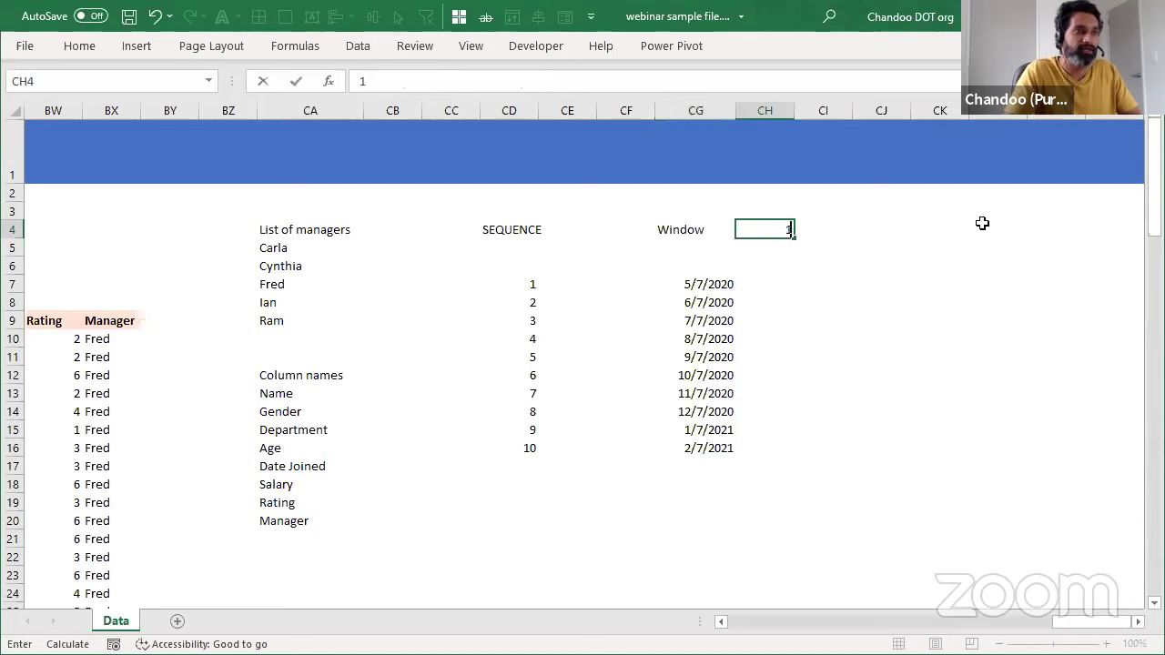
type("2")
key("Return")
key("Up")
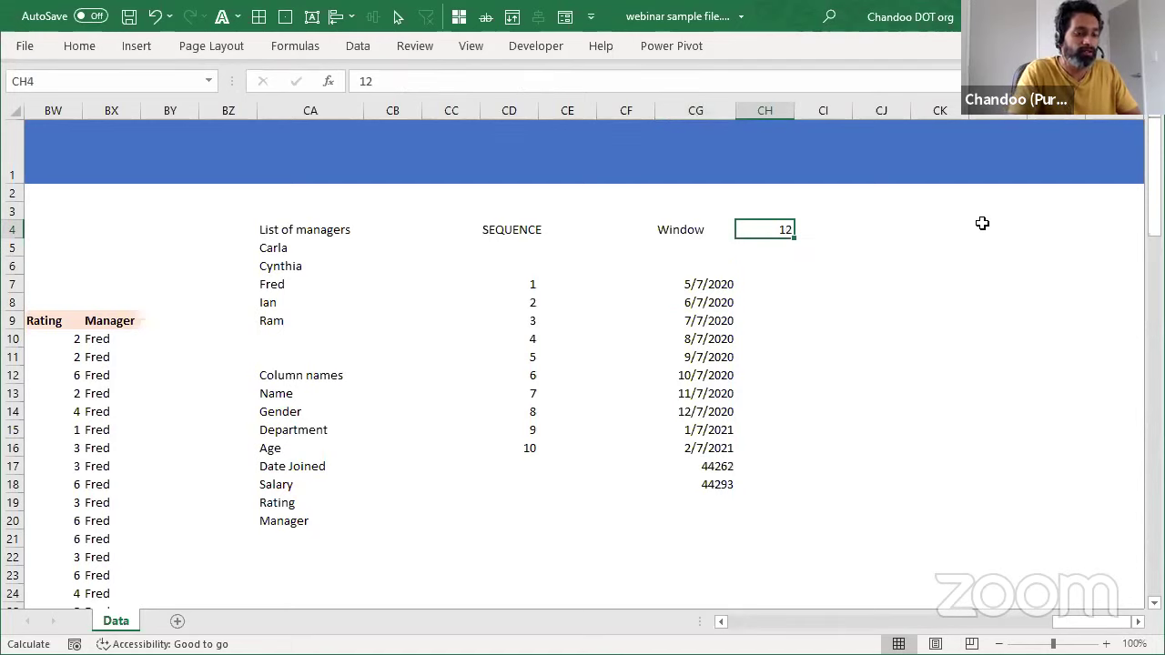
type("24")
key("Return")
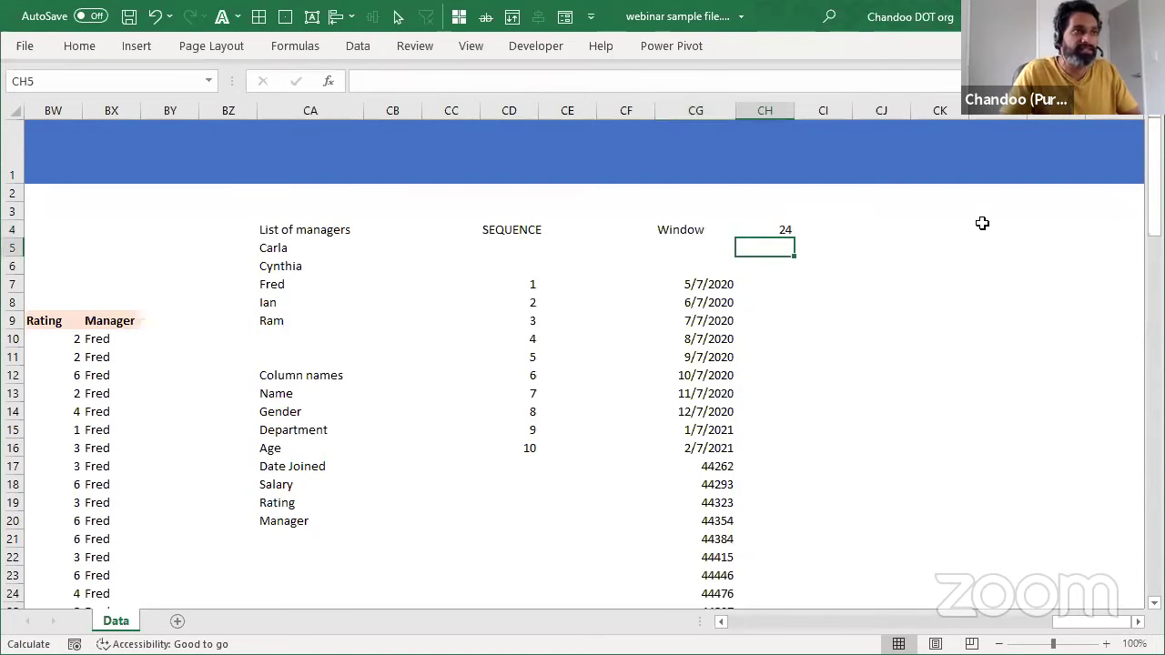
Step: Inspect the new unformatted date values spilling below CG16
left_click(715, 468)
scroll(707, 528, "down", 5)
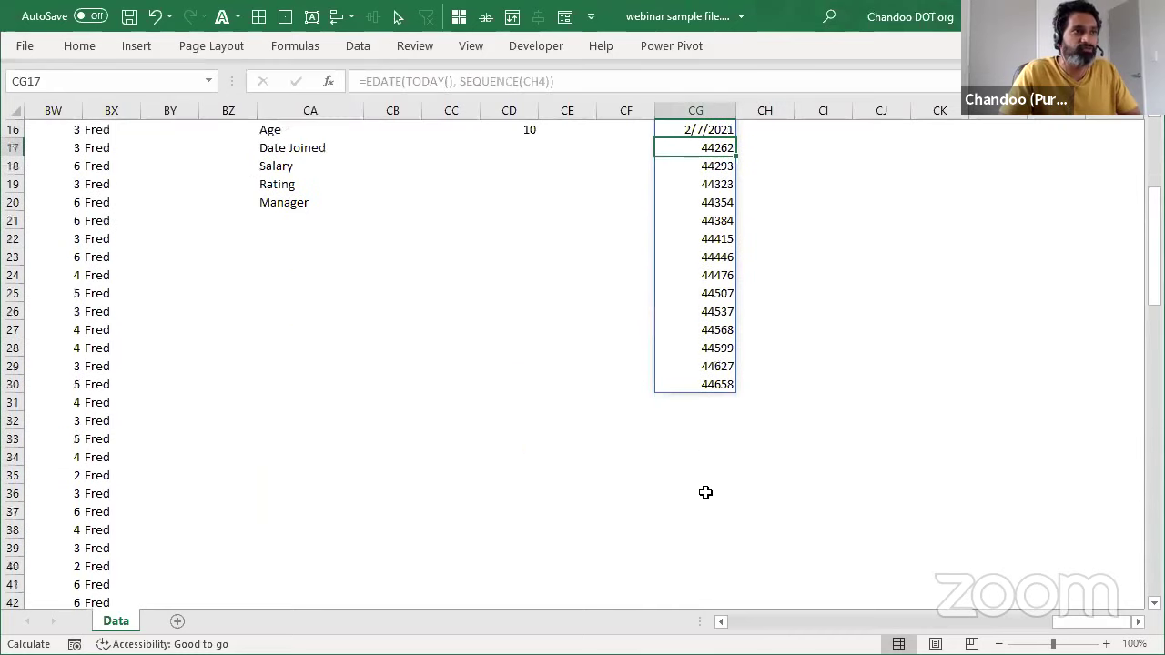
scroll(705, 493, "up", 4)
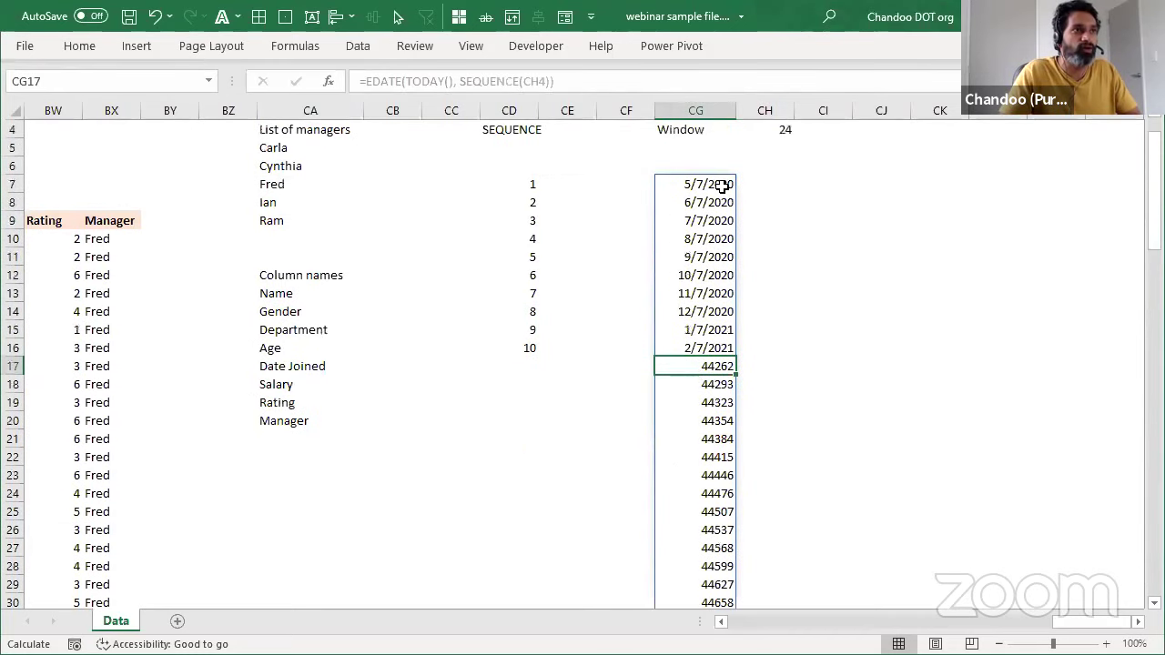
left_click_drag(722, 186, 712, 311)
left_click(709, 297)
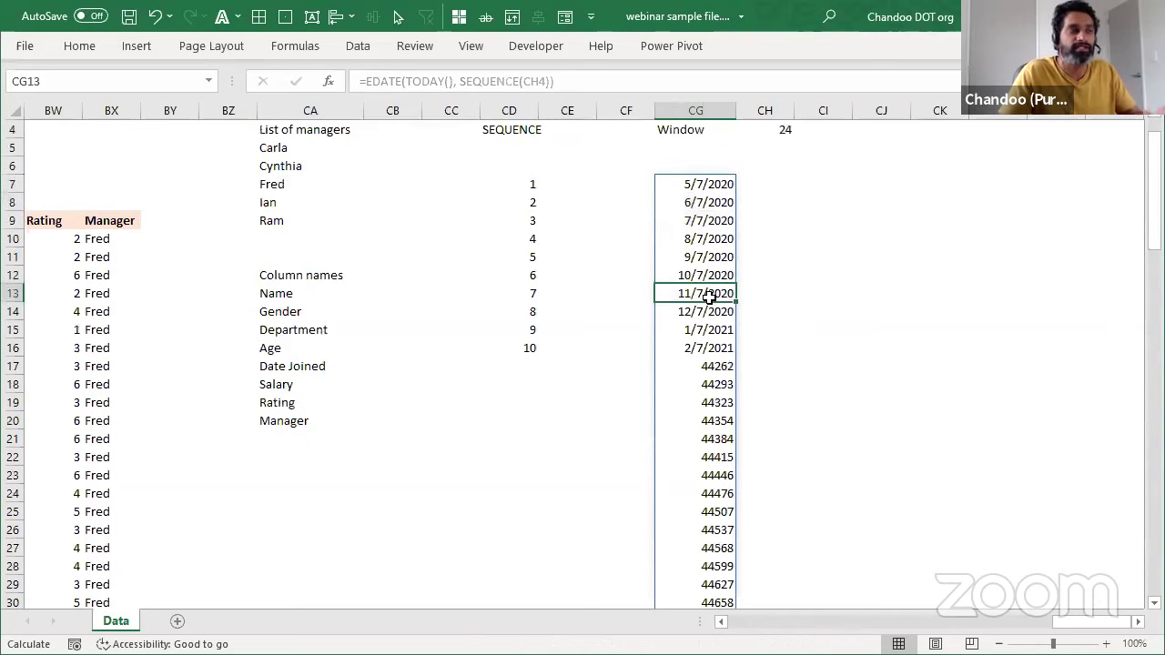
left_click(716, 348)
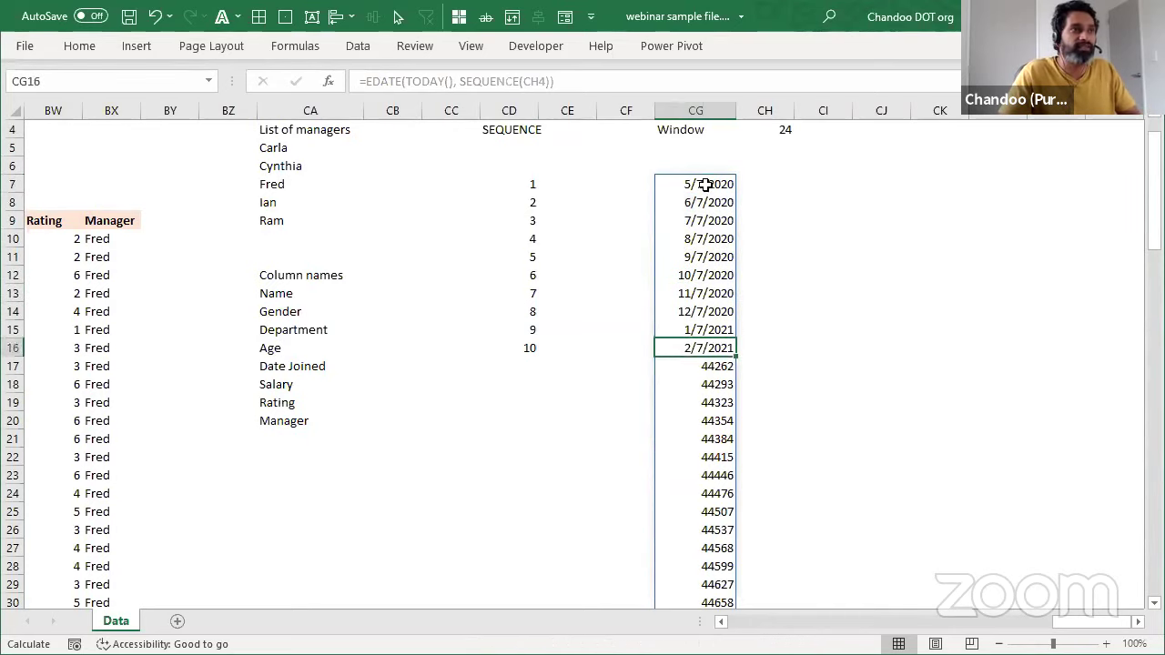
left_click(707, 185)
Step: Format all 24 spilled values in column CG as Short Date
scroll(723, 440, "down", 3)
left_click(721, 438, "shift")
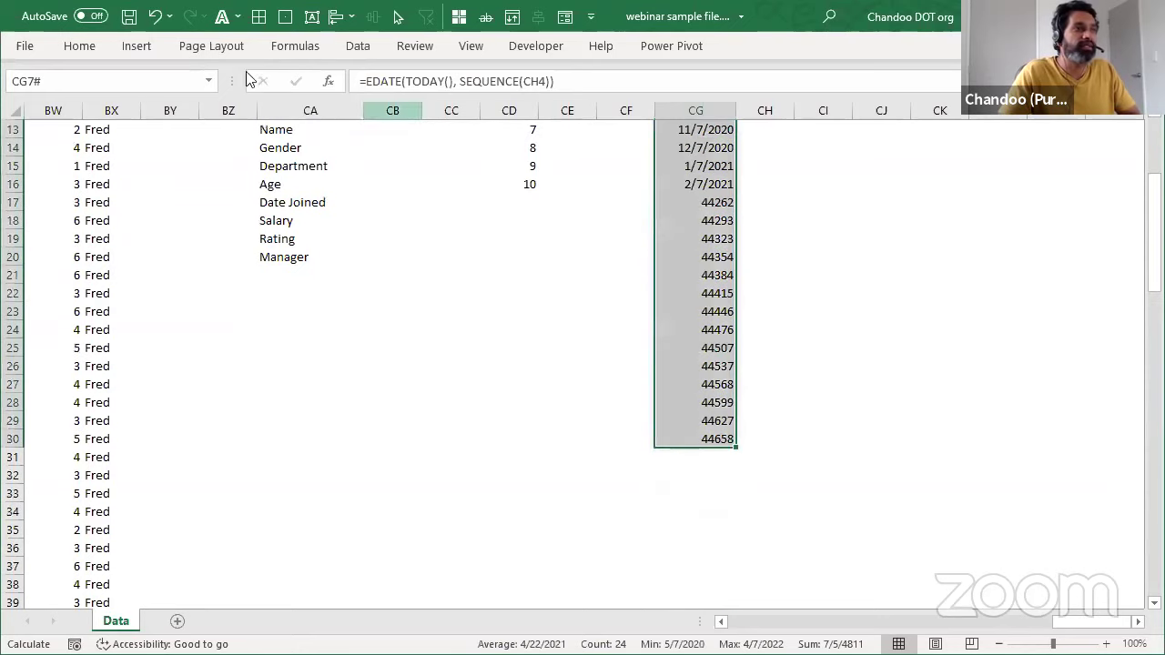
left_click(98, 46)
left_click(520, 81)
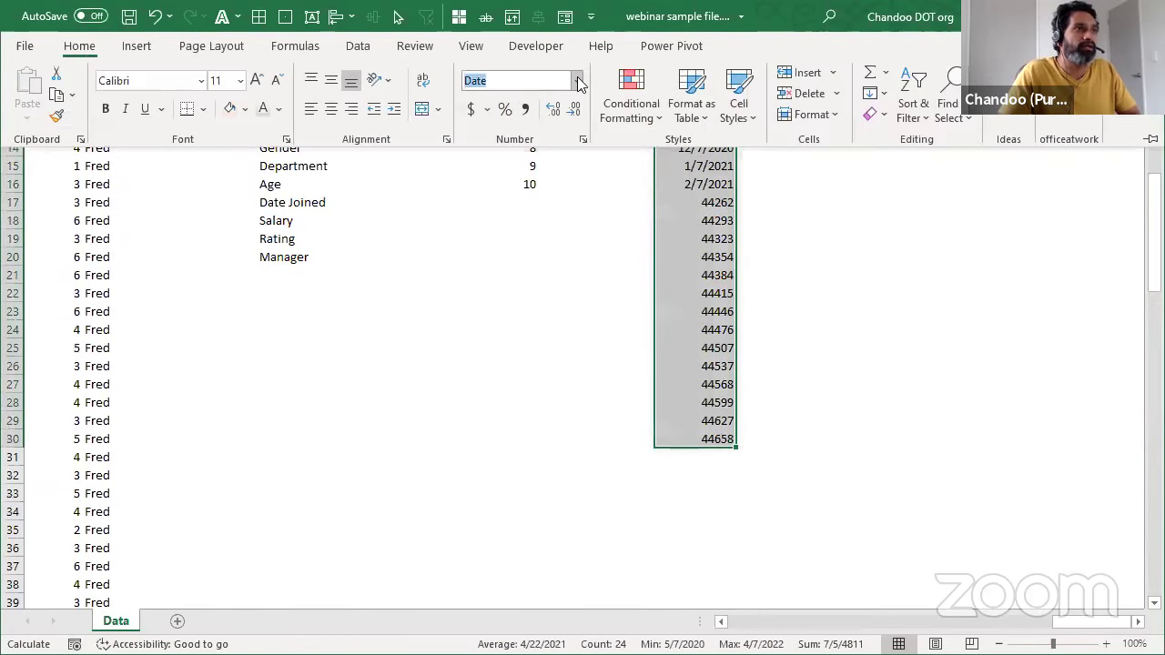
left_click(579, 81)
left_click(543, 278)
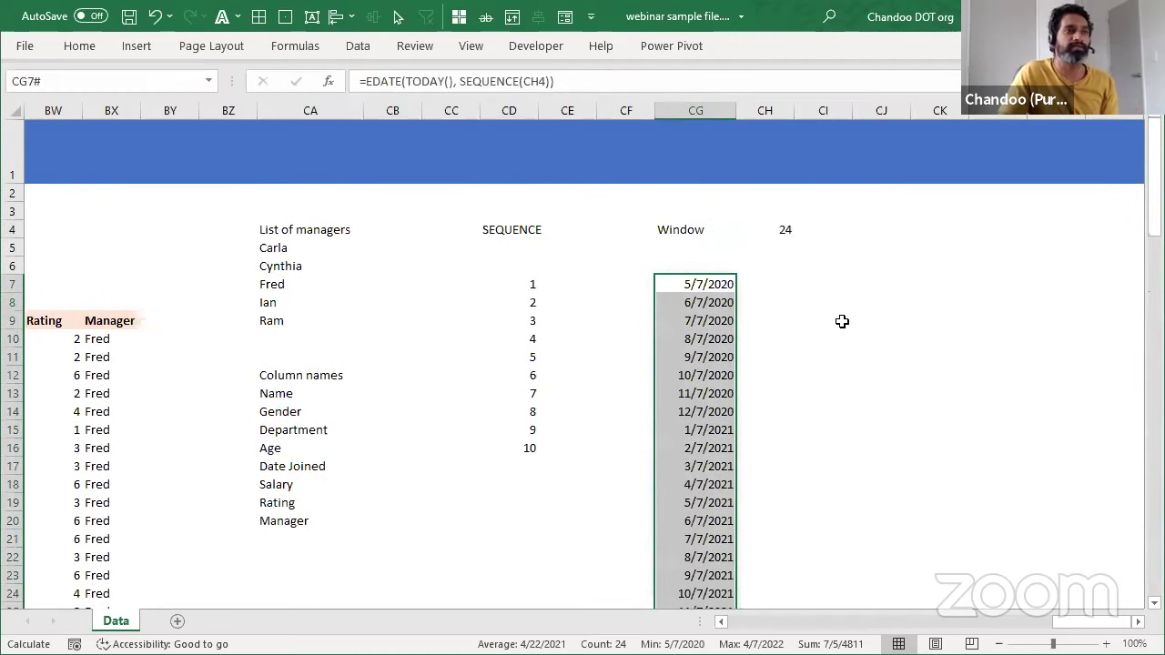
left_click(842, 322)
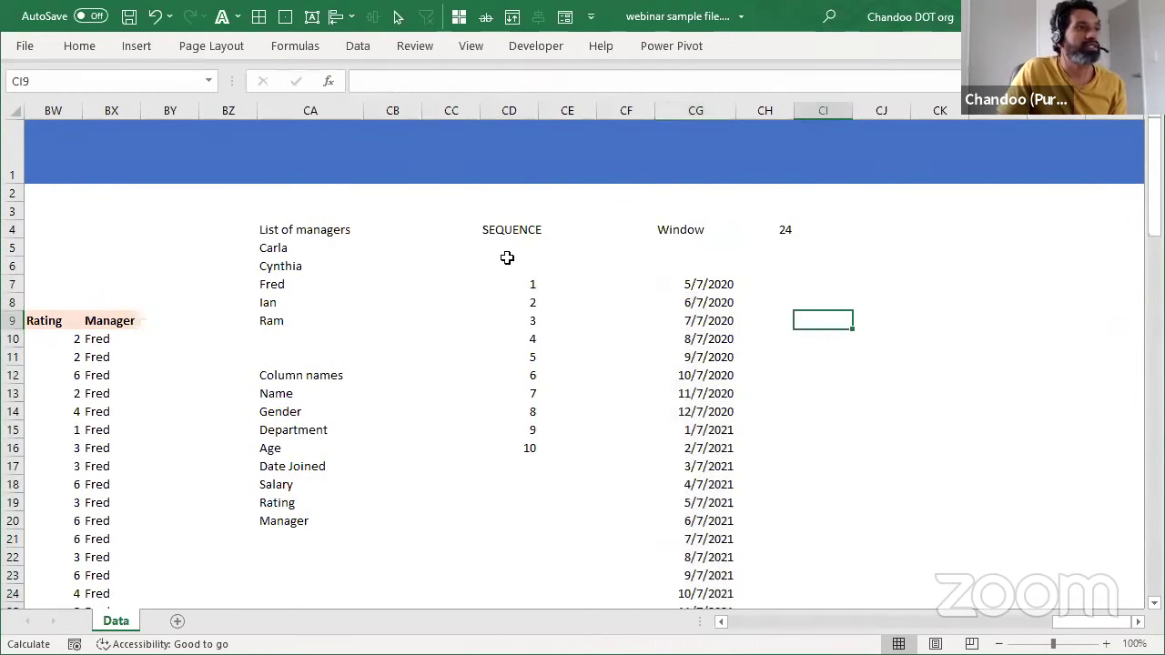
Step: Type the heading RANDARRAY in cell CK3
left_click(947, 228)
key("Up")
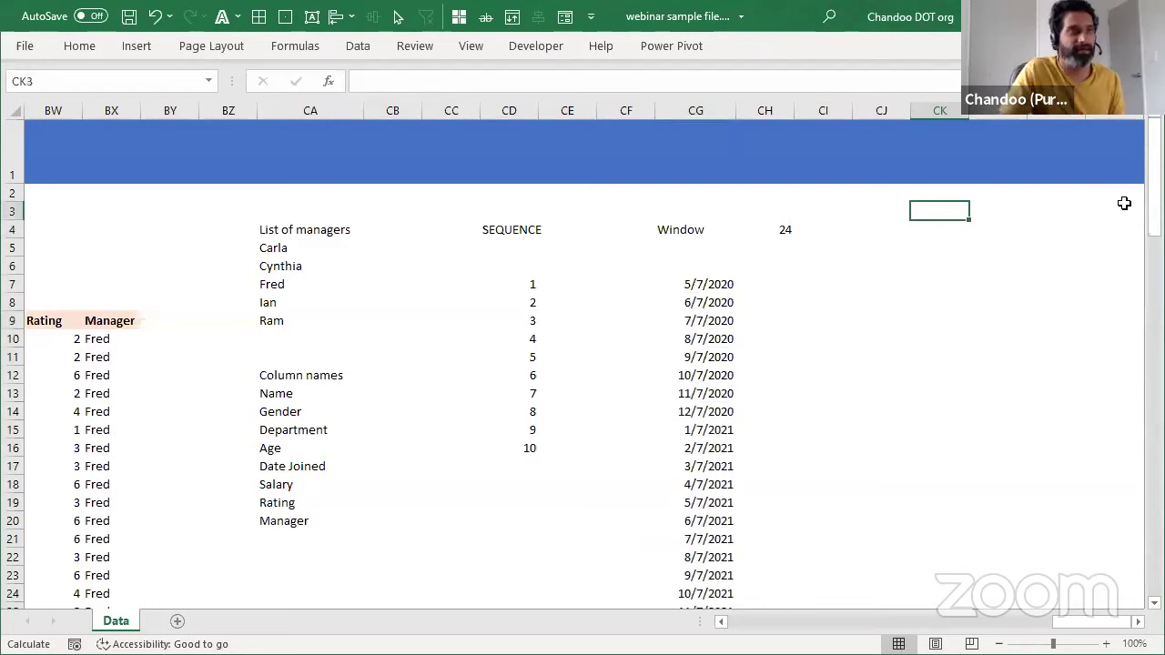
type("RANDAR")
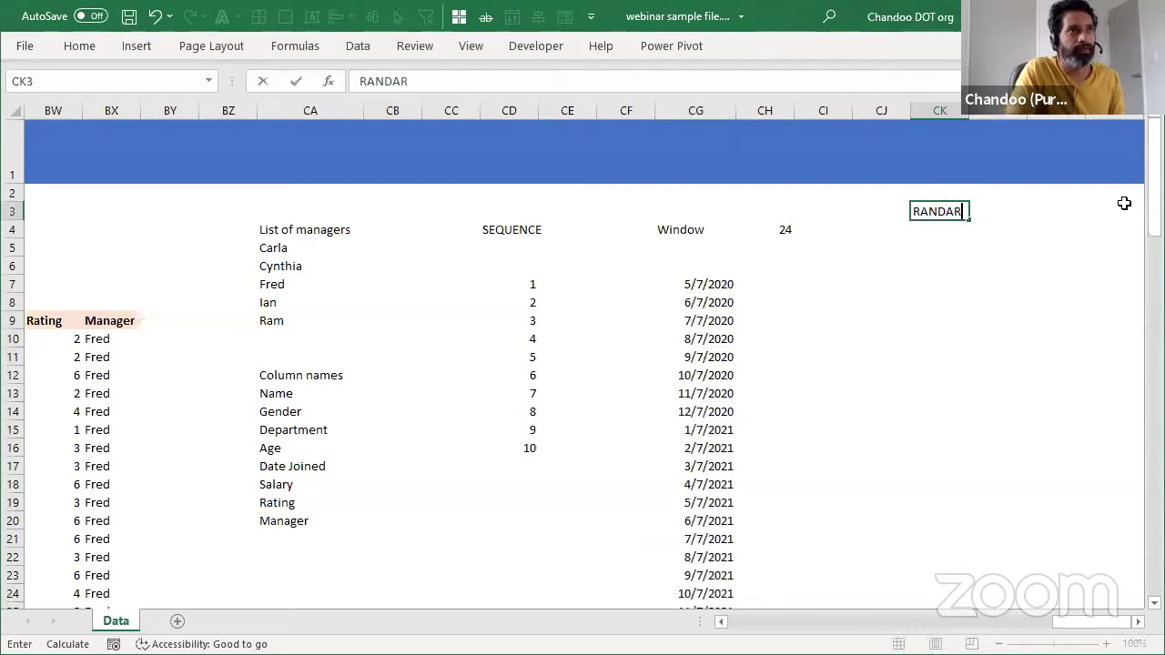
type("RAY")
key("Return")
Step: Enter =RANDARRAY(10,,1,100,TRUE) in CK5 to spill ten whole numbers from 1 to 100
key("Down")
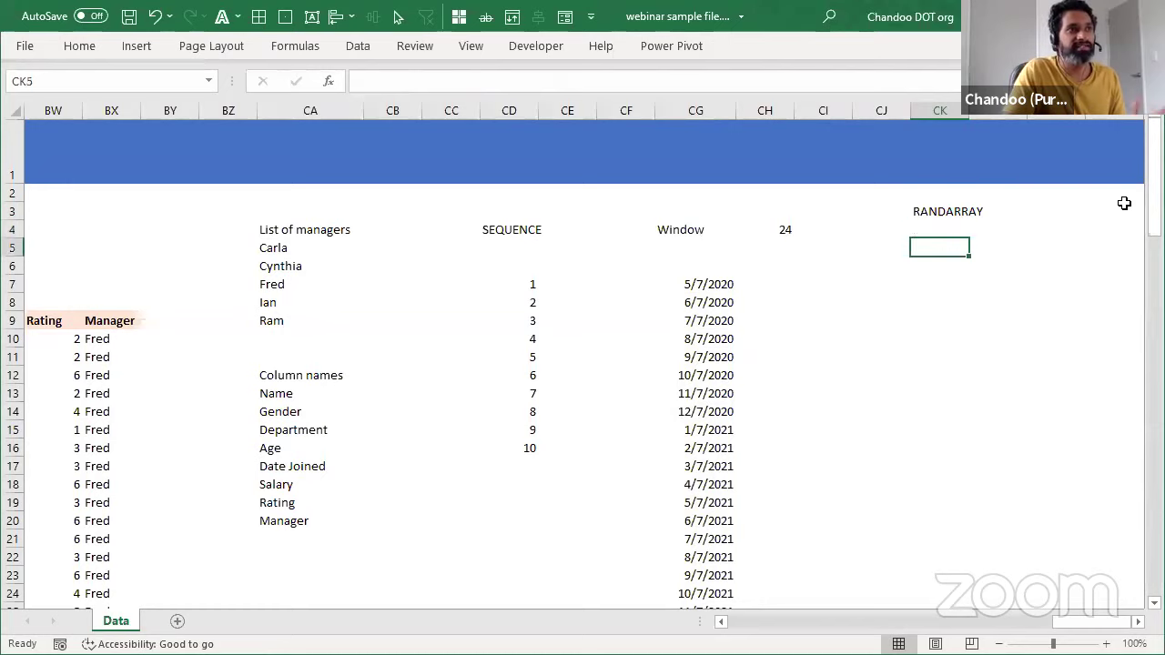
type("=")
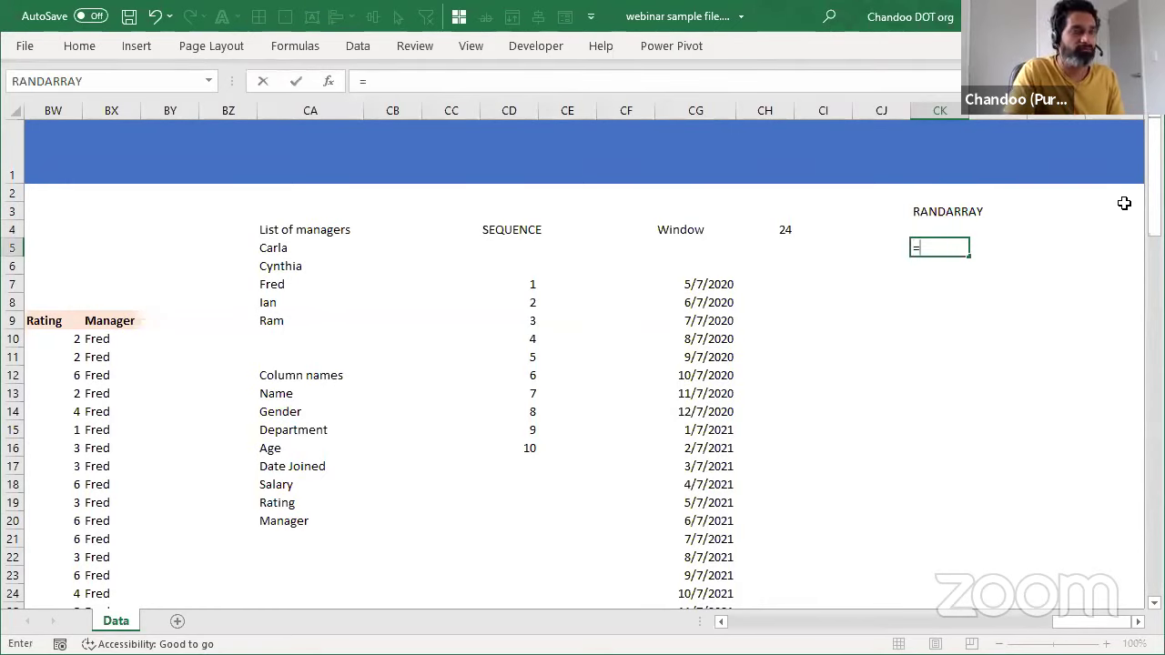
type("RANDARRAY(10")
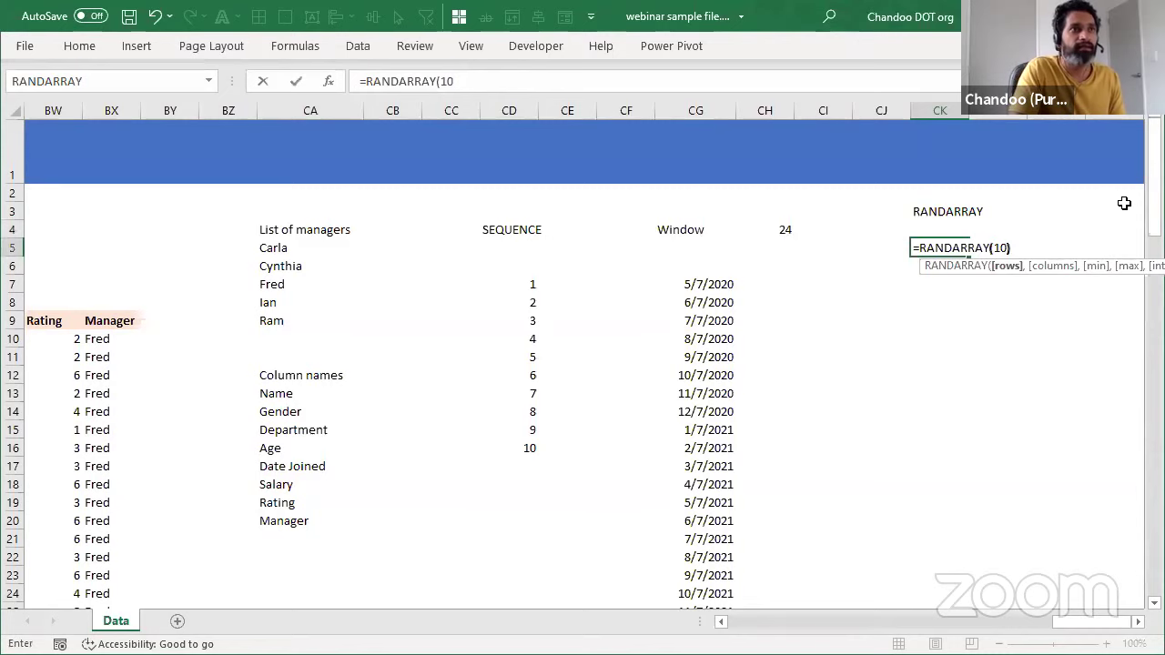
key("Return")
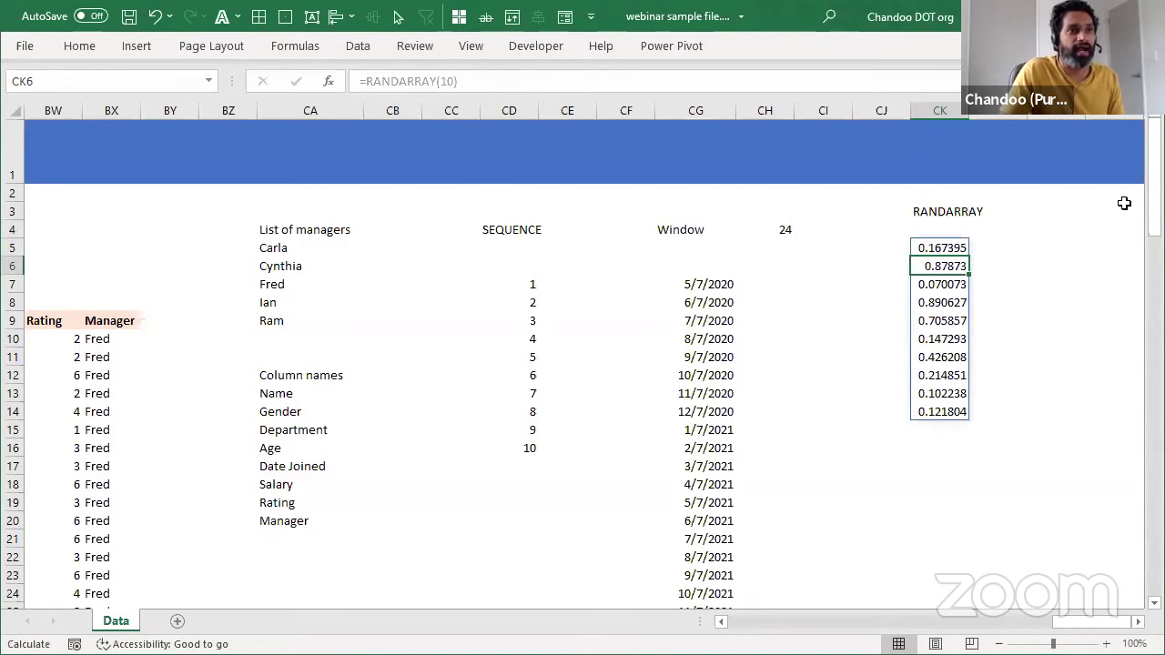
scroll(582, 364, "right", 3)
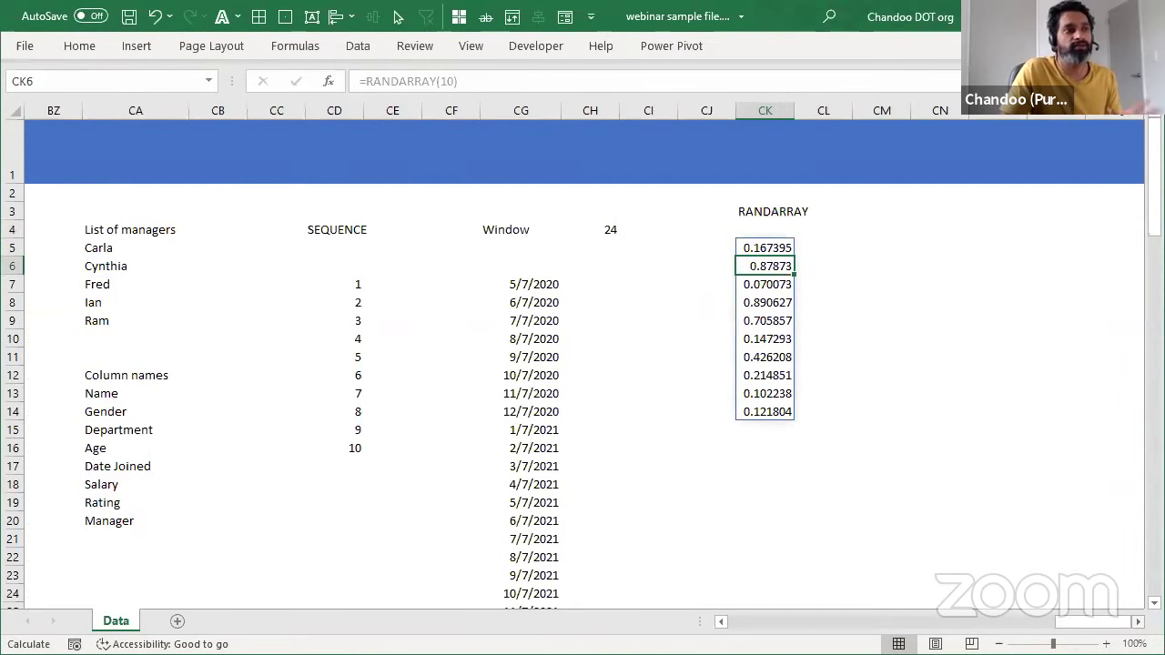
left_click(758, 248)
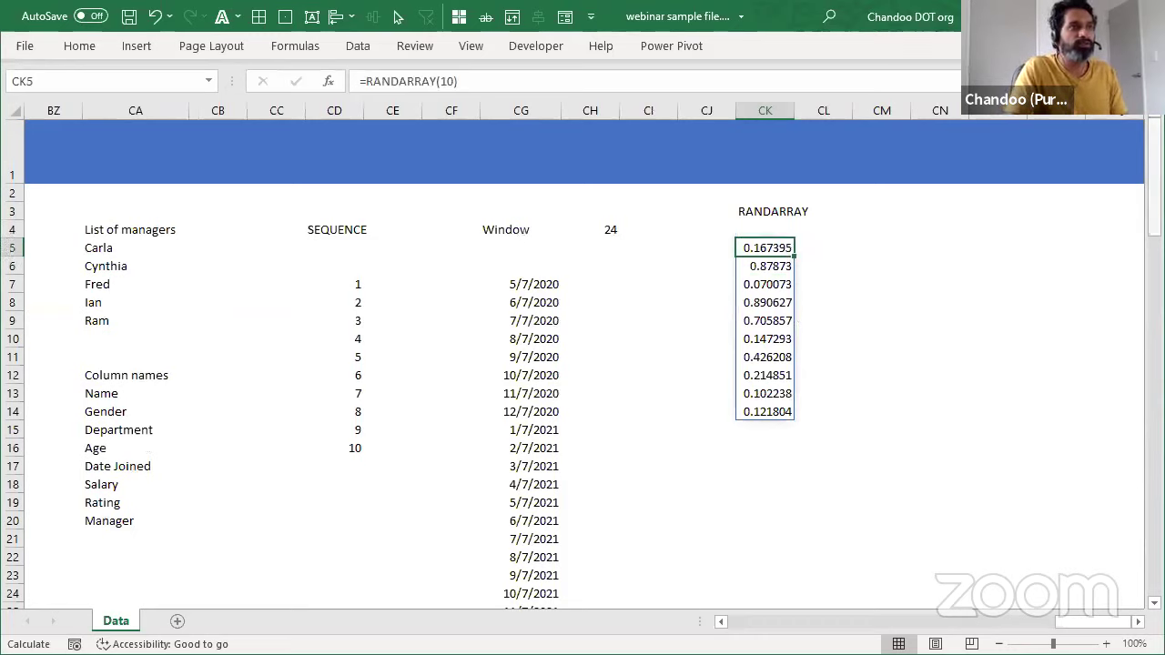
key("F2")
key("BackSpace")
type(",,")
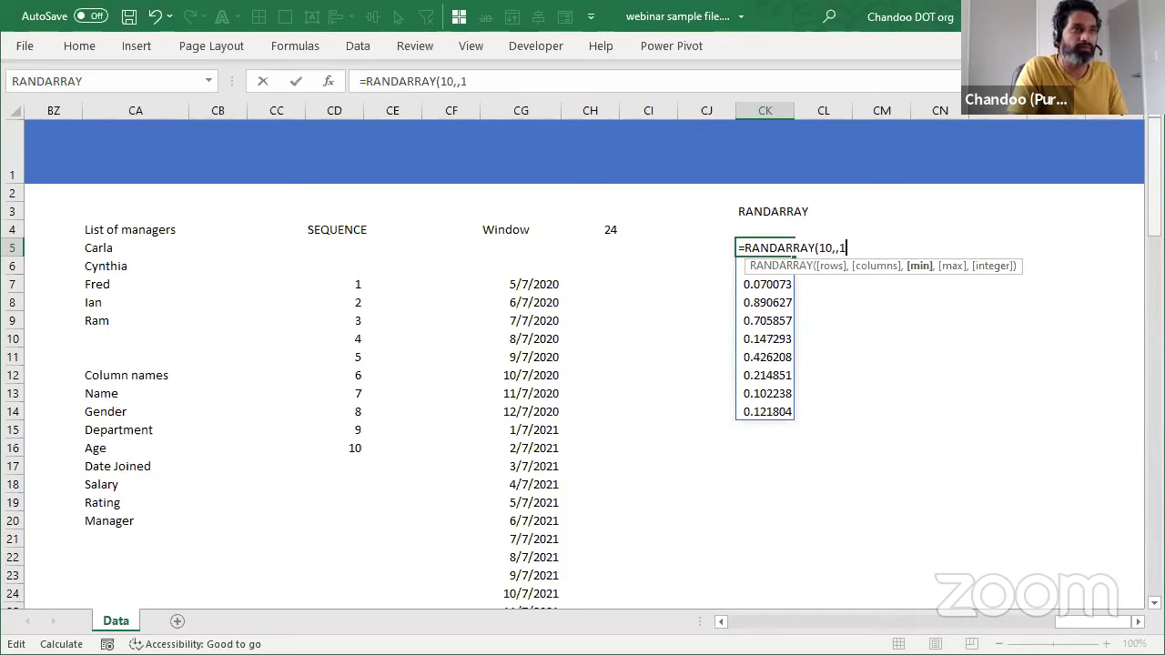
type("1,100,tre")
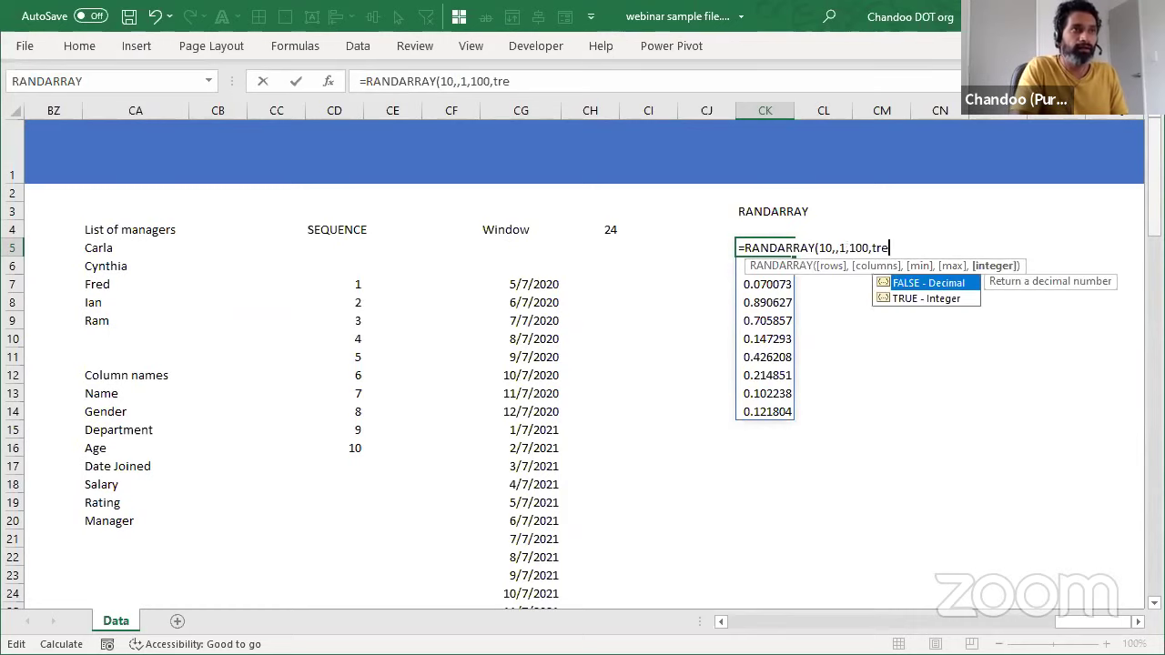
key("BackSpace")
type("ue)")
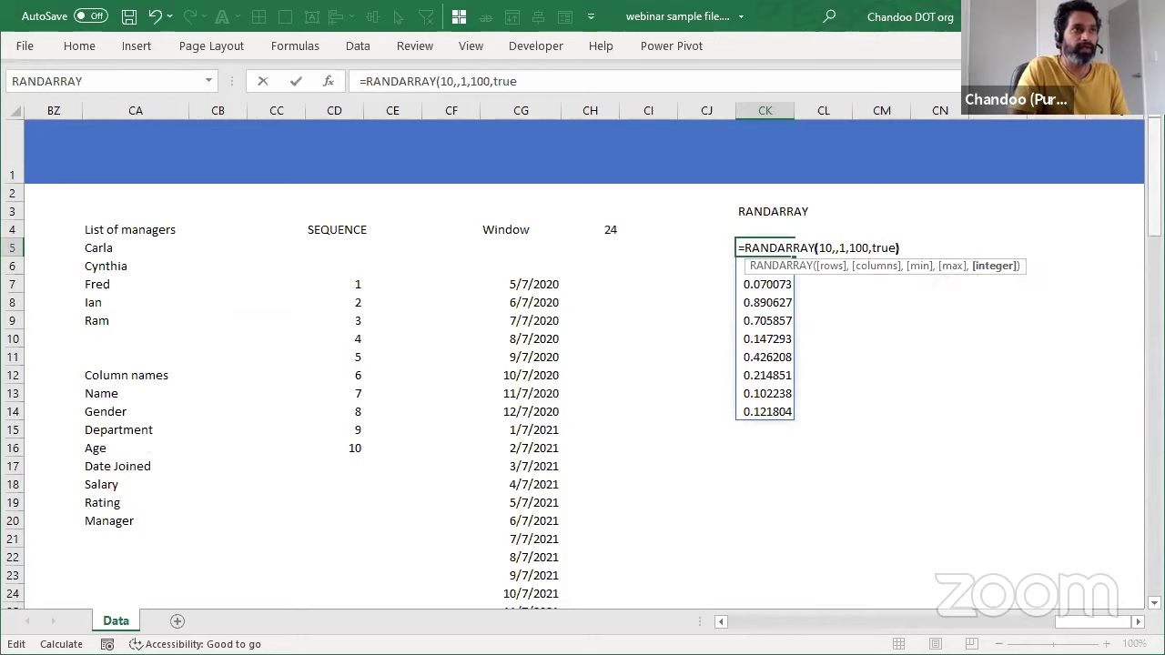
key("Return")
key("Up")
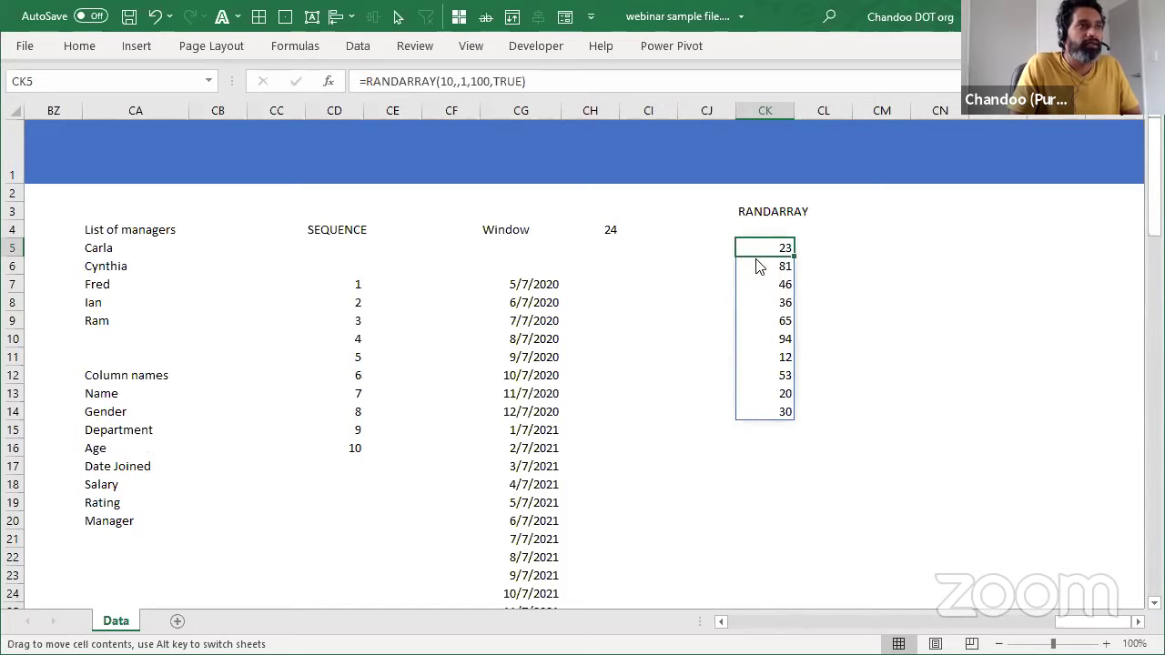
Step: Move the RANDARRAY formula down to CK7, then return to the staff report
left_click_drag(758, 263, 758, 299)
left_click(880, 320)
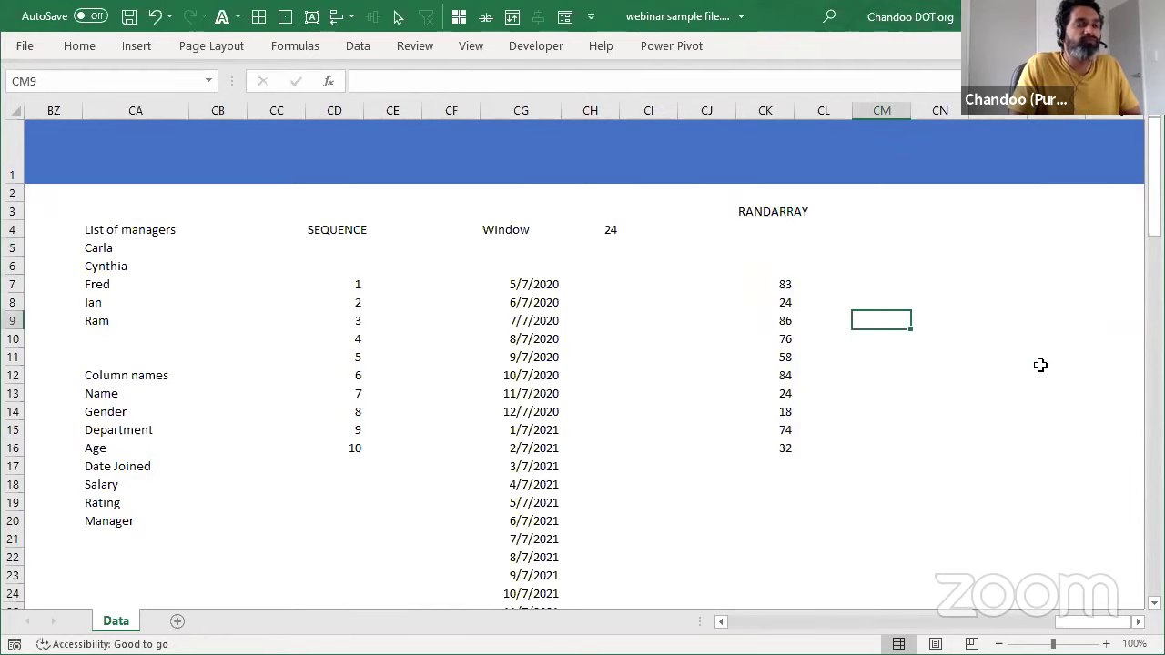
left_click(1137, 622)
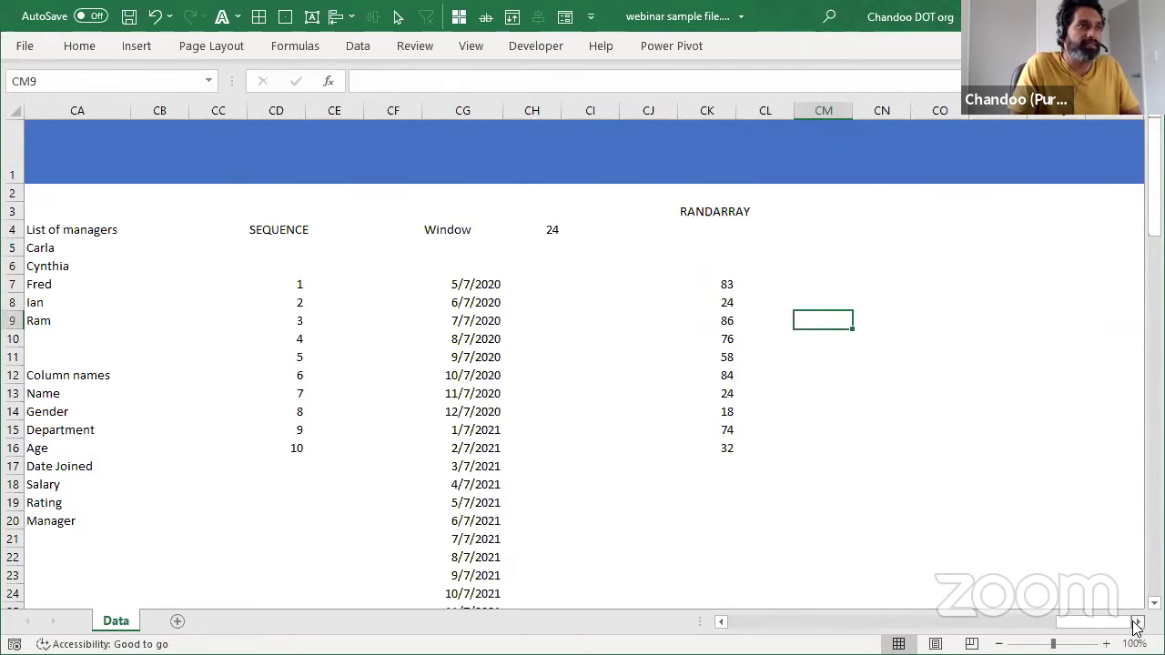
left_click_drag(1092, 622, 1009, 627)
scroll(452, 436, "right", 1)
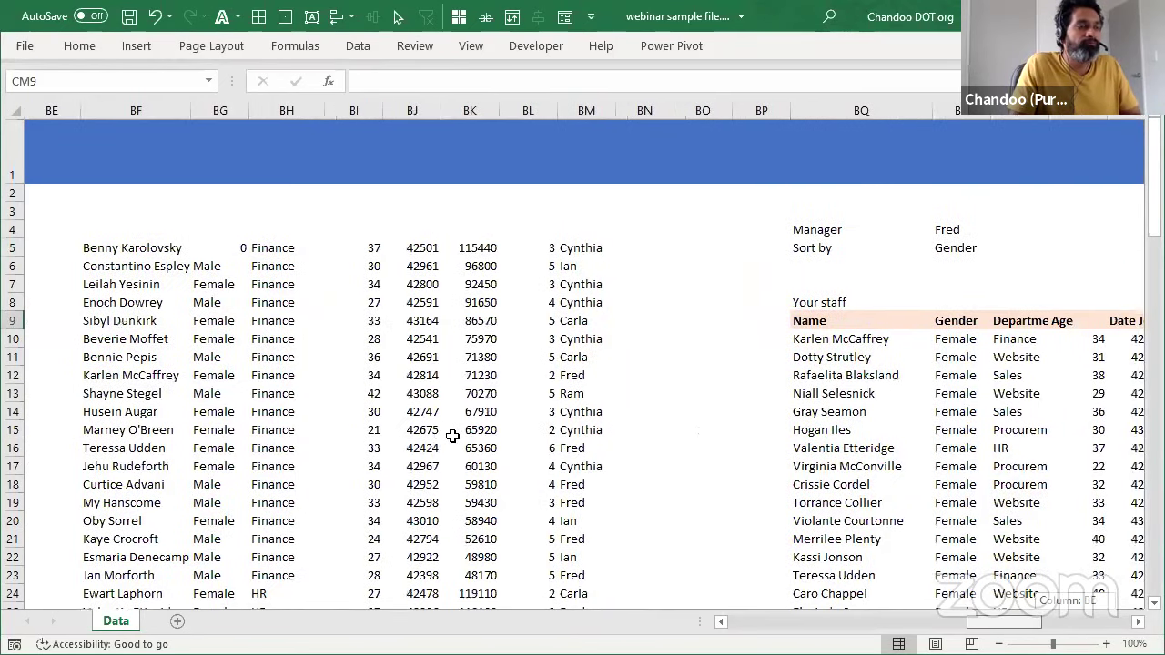
scroll(452, 436, "right", 3)
scroll(528, 251, "right", 3)
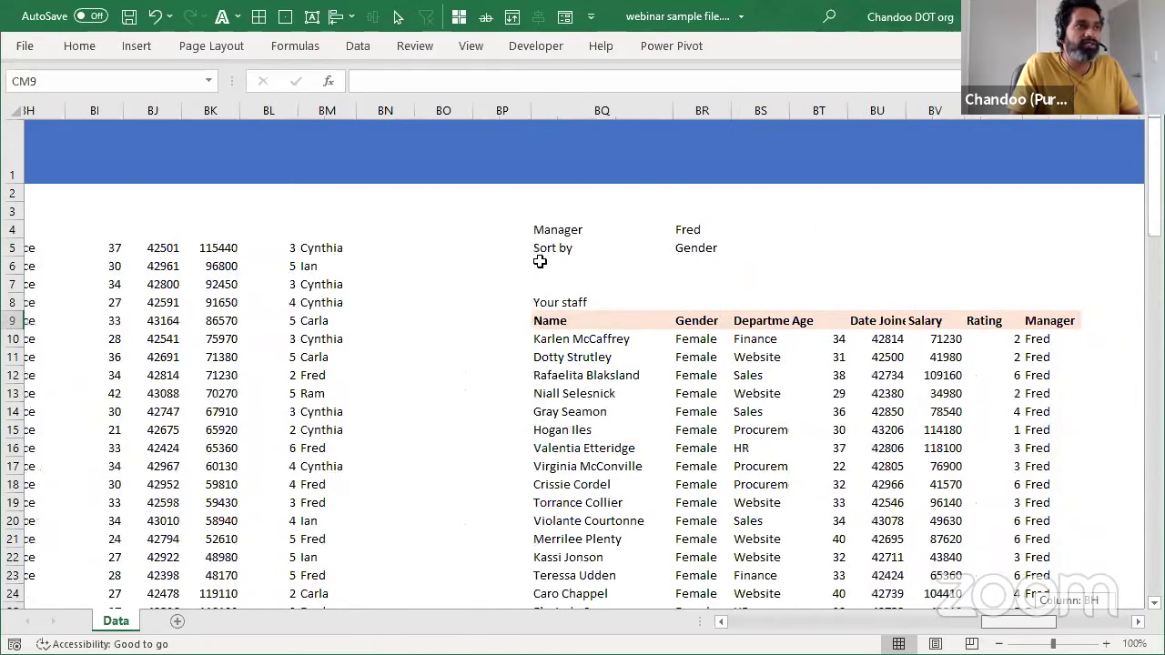
scroll(546, 273, "right", 2)
scroll(627, 278, "right", 2)
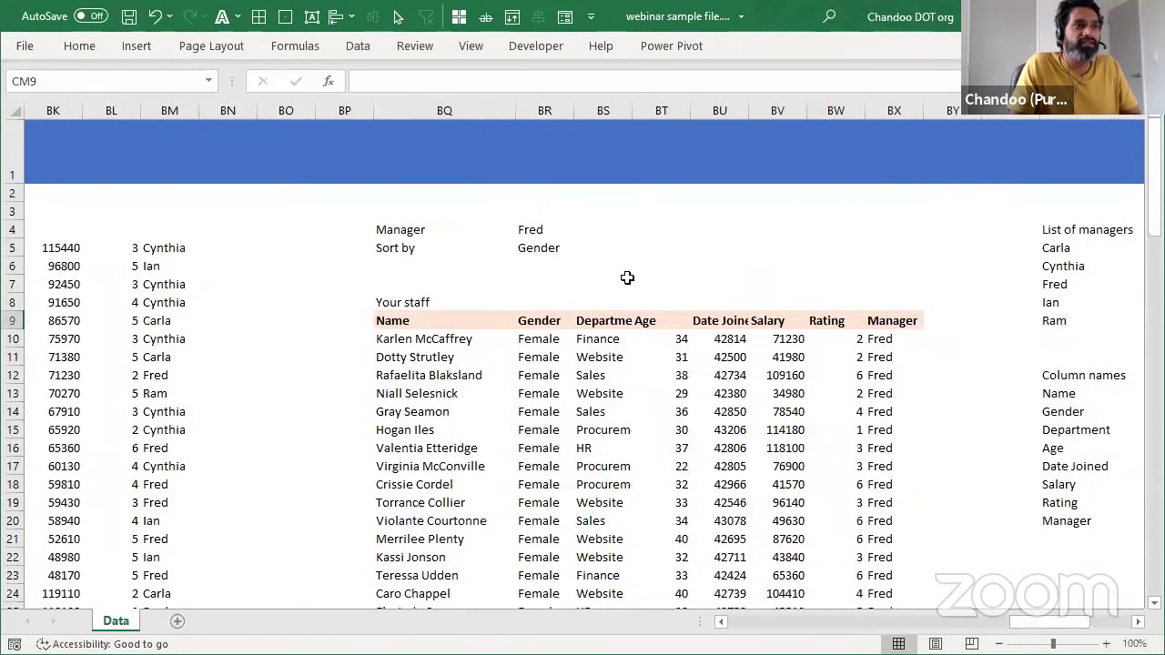
scroll(814, 362, "down", 5)
scroll(502, 261, "up", 5)
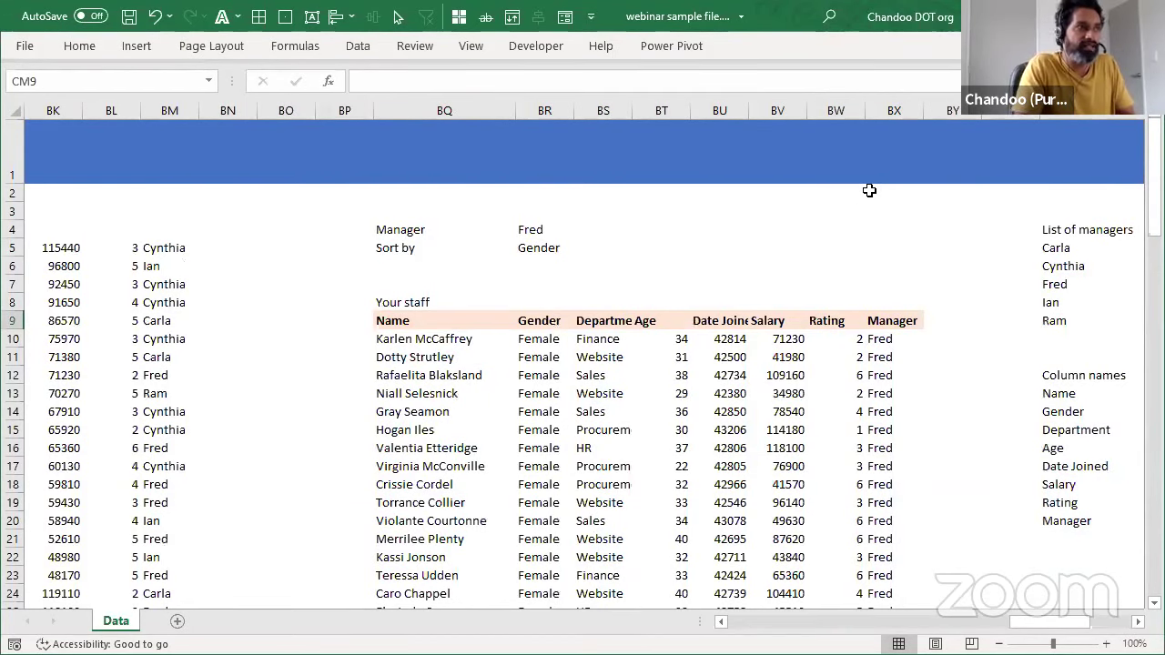
Step: Enter 'Show me first' in BQ6, 10 in BR6 and 'people' in BS6
left_click(444, 265)
type("First 10 employee")
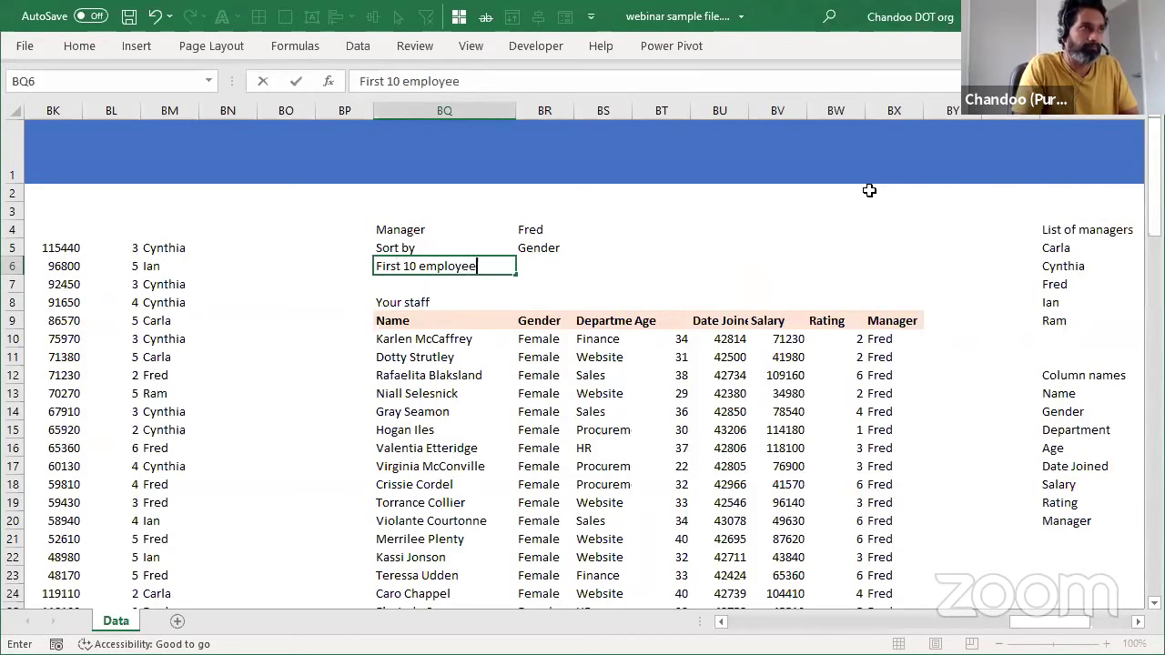
type("s")
key("BackSpace")
key("BackSpace")
key("BackSpace")
key("BackSpace")
key("BackSpace")
key("BackSpace")
key("BackSpace")
key("BackSpace")
key("BackSpace")
key("BackSpace")
key("BackSpace")
key("BackSpace")
key("BackSpace")
key("BackSpace")
key("BackSpace")
key("BackSpace")
key("BackSpace")
key("BackSpace")
type("Show me first")
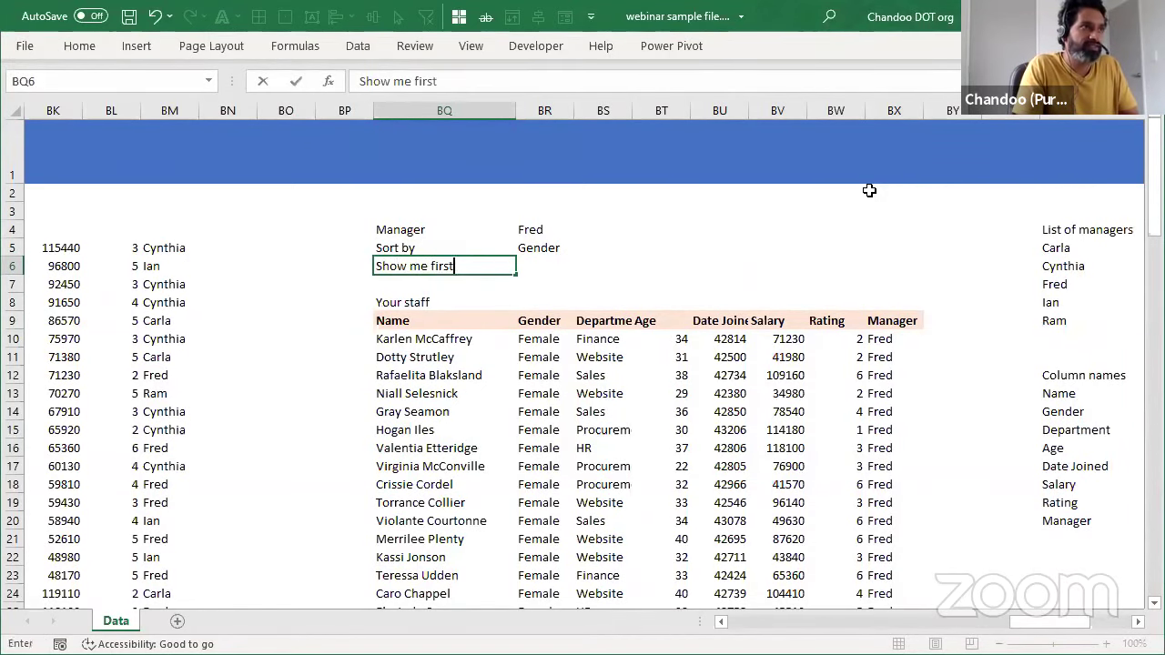
key("Tab")
type("10")
key("Tab")
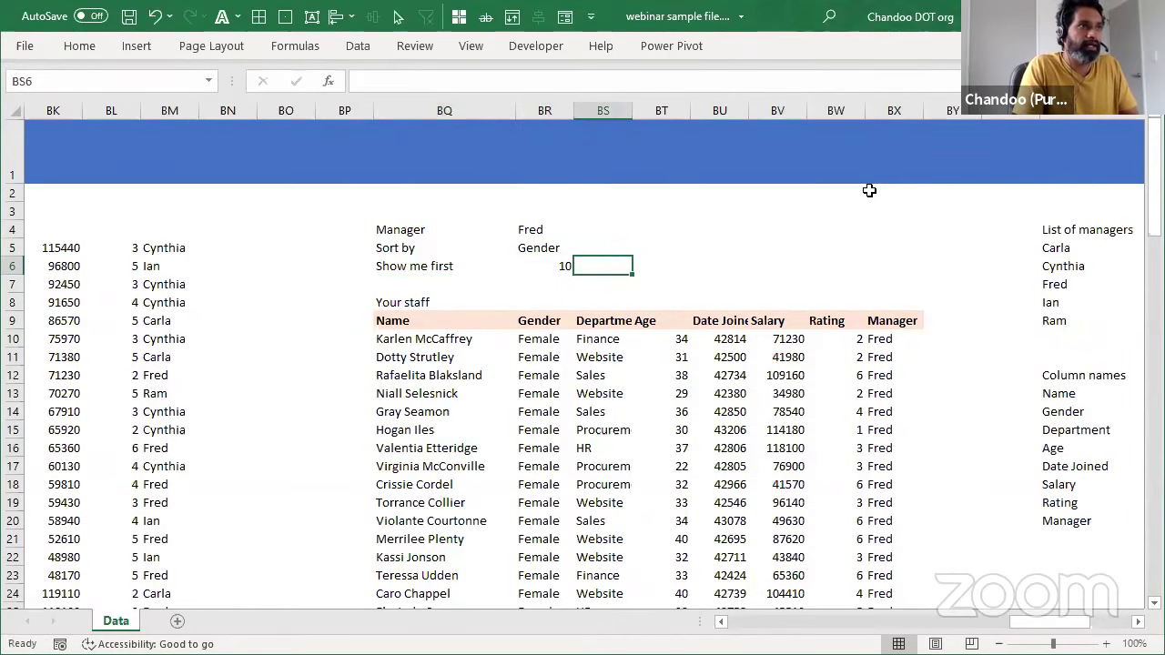
type("people")
key("Return")
key("Up")
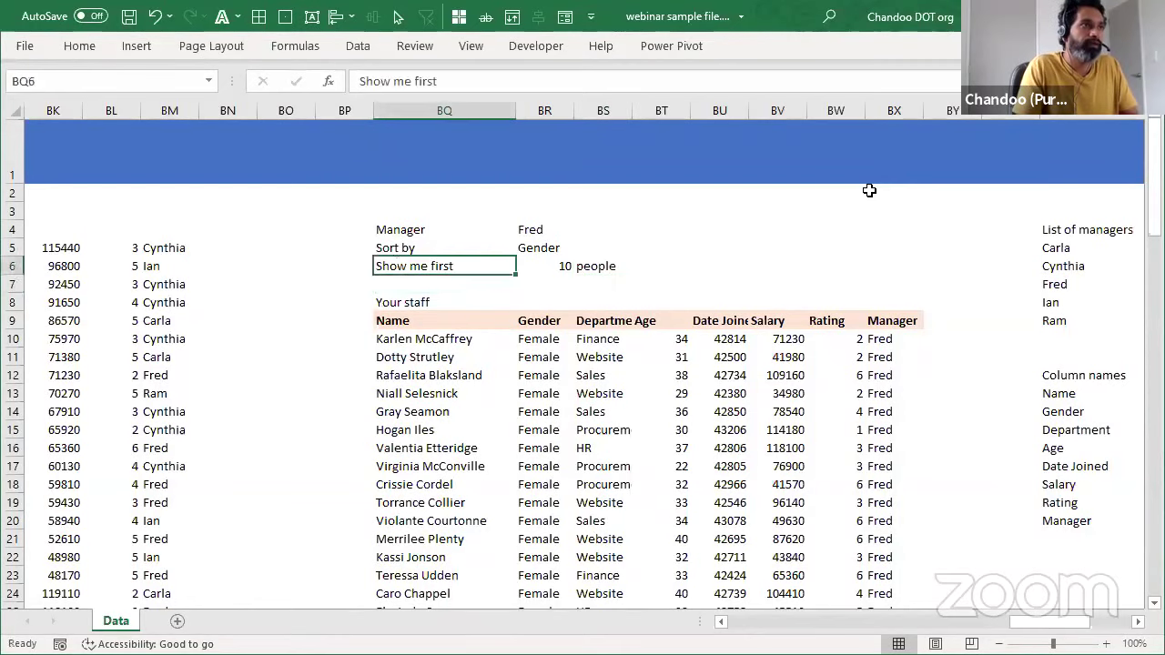
key("Right")
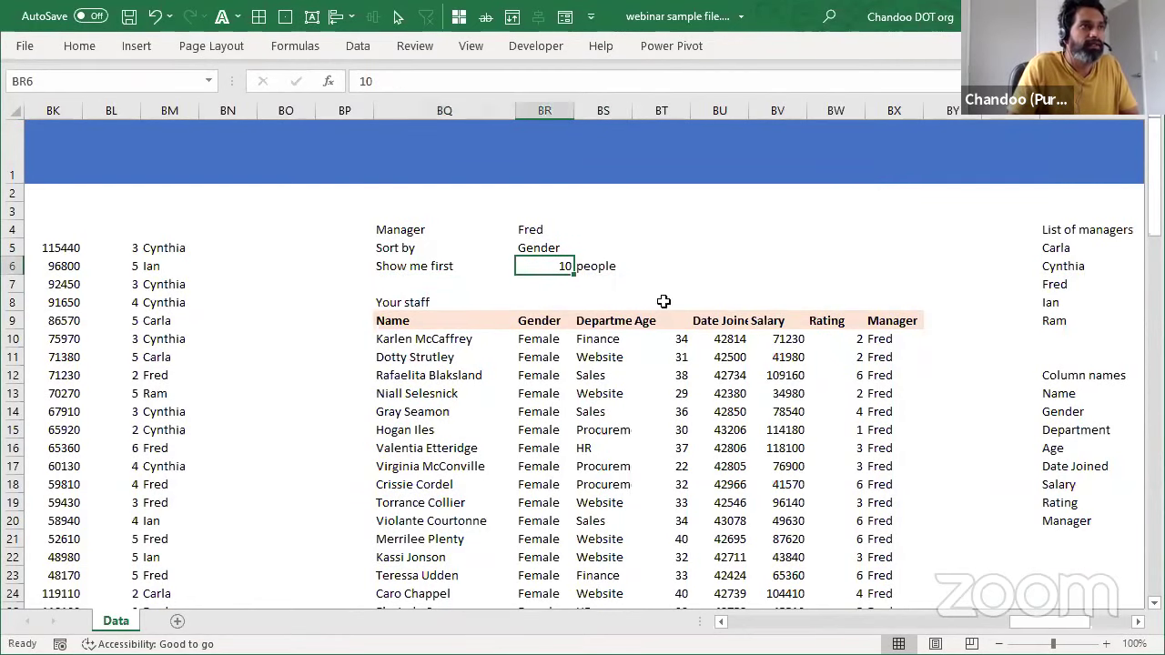
Step: Select BQ10 to inspect the staff report's spill formula
left_click(399, 339)
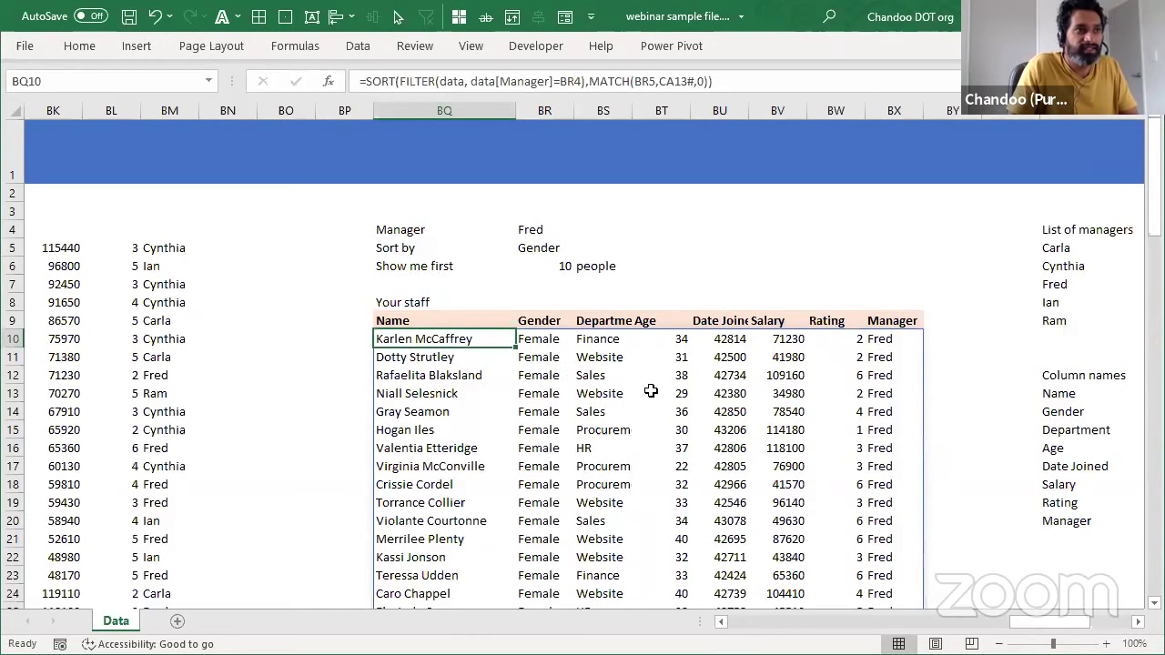
scroll(651, 392, "down", 9)
scroll(640, 524, "up", 1)
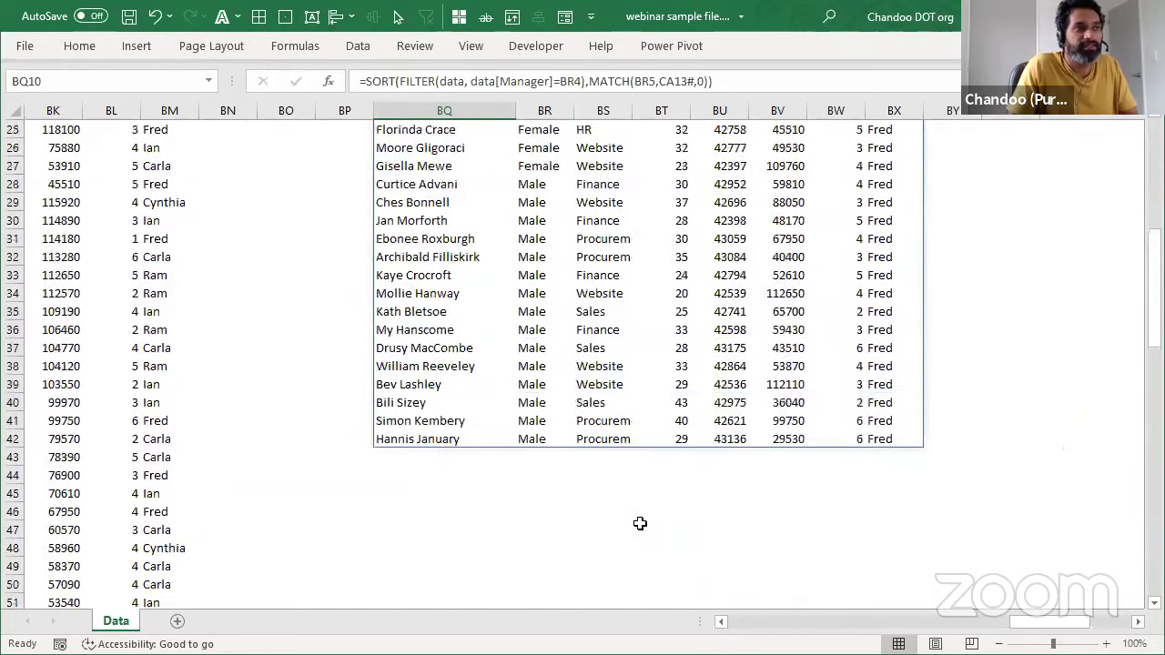
scroll(640, 524, "up", 8)
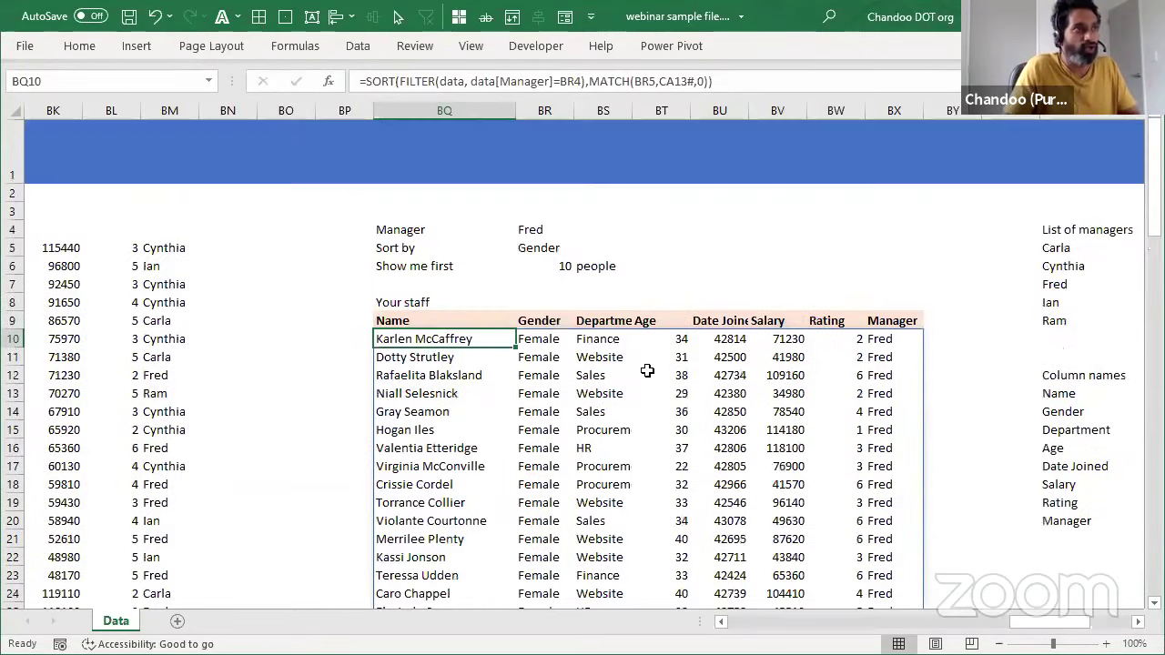
Step: Wrap BQ10's sorted staff formula in an outer FILTER function
key("F2")
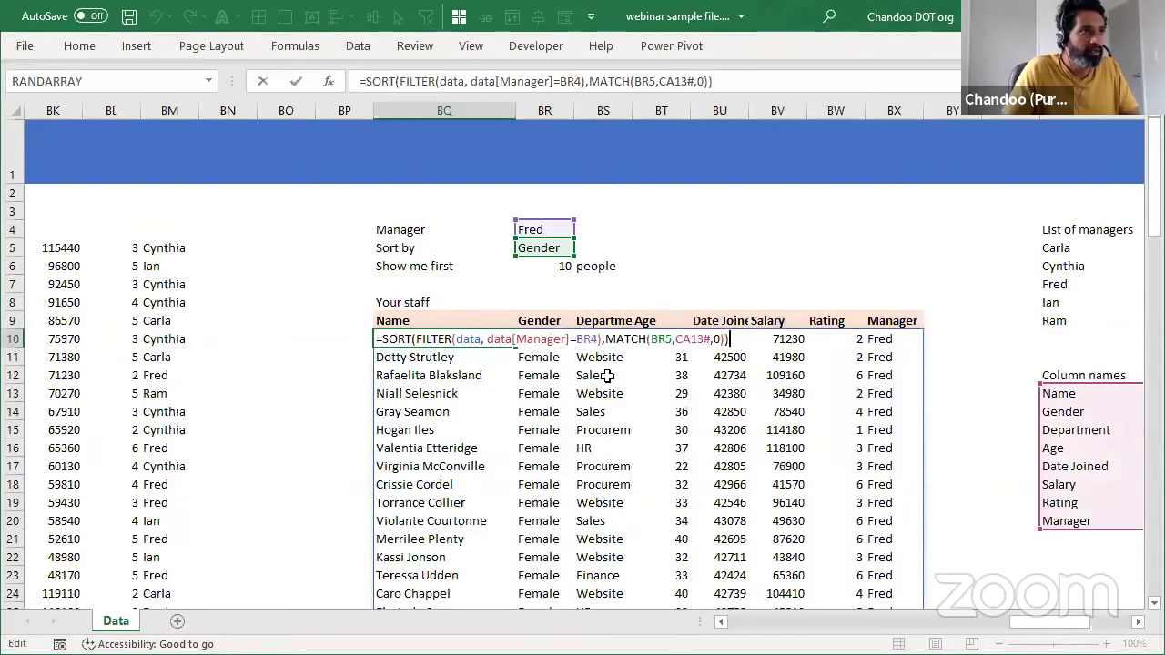
left_click(380, 339)
type("FILTER(")
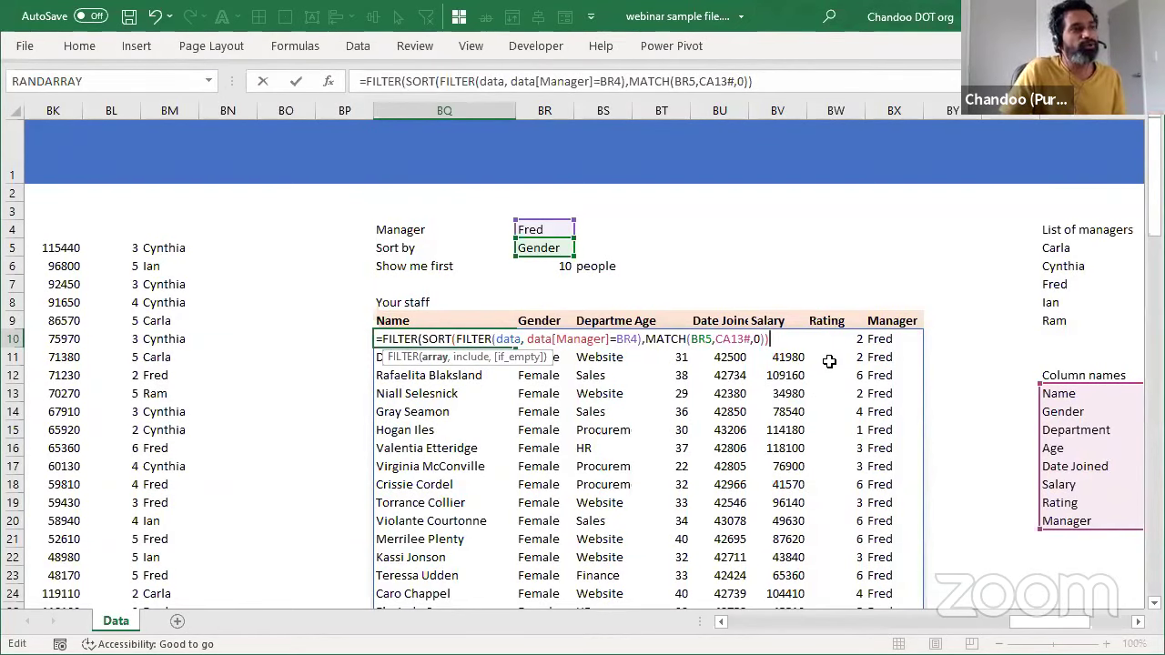
key("Return")
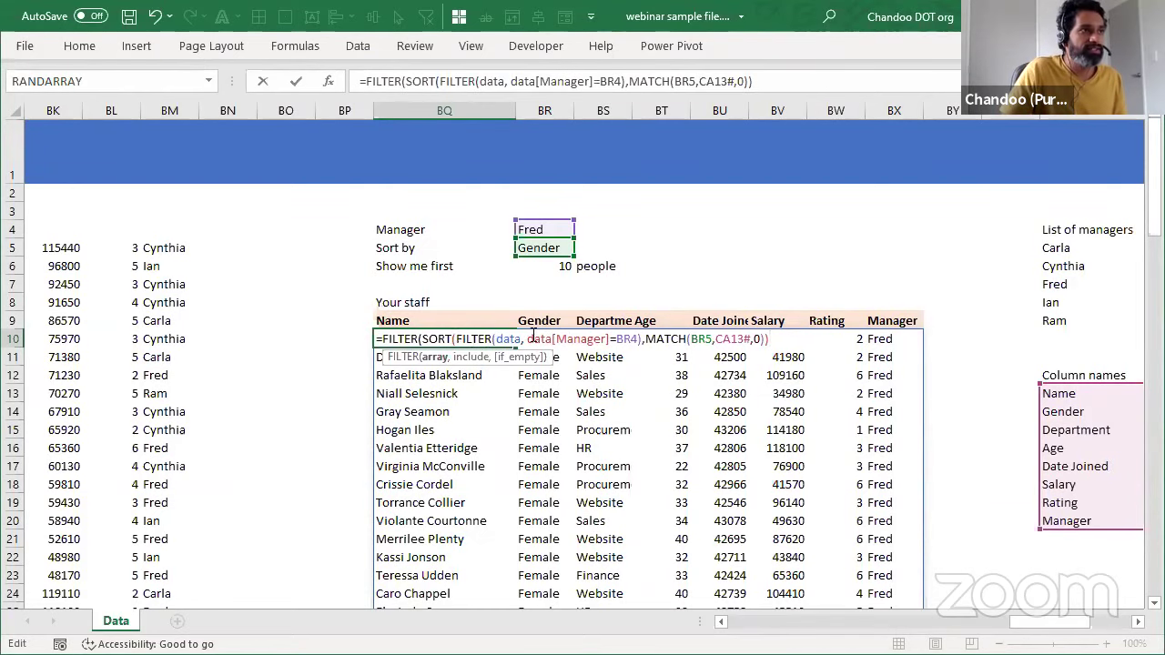
Step: Add COUNTIFS(data[Manager]=BR4) as the outer FILTER's include argument
left_click_drag(455, 339, 642, 339)
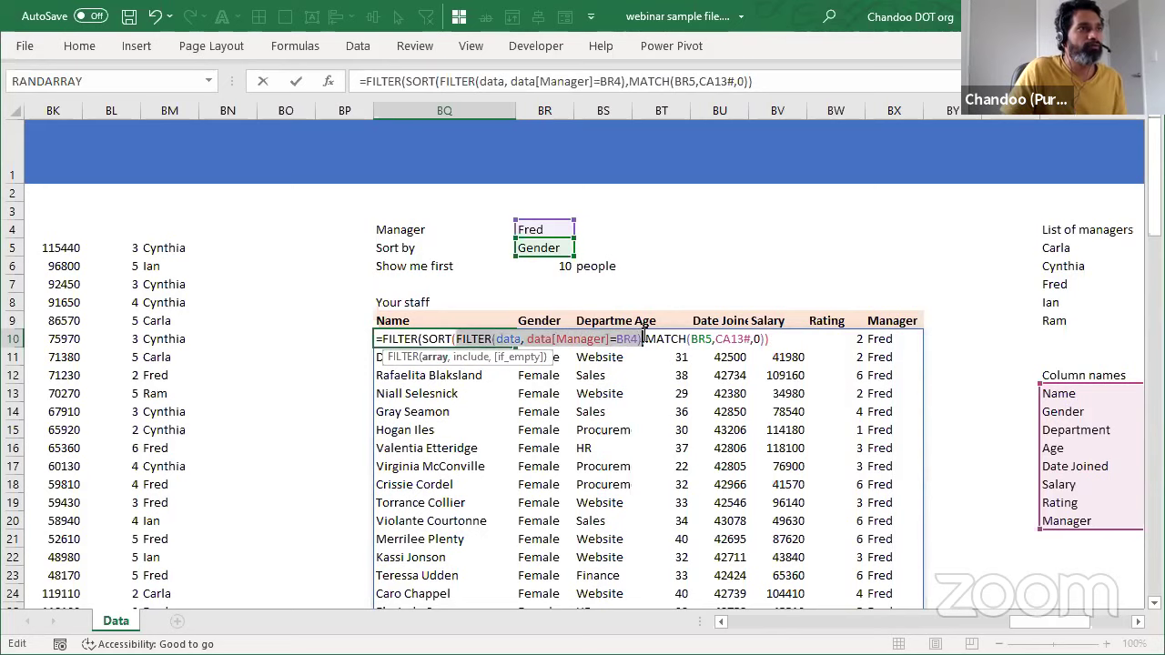
left_click(458, 339)
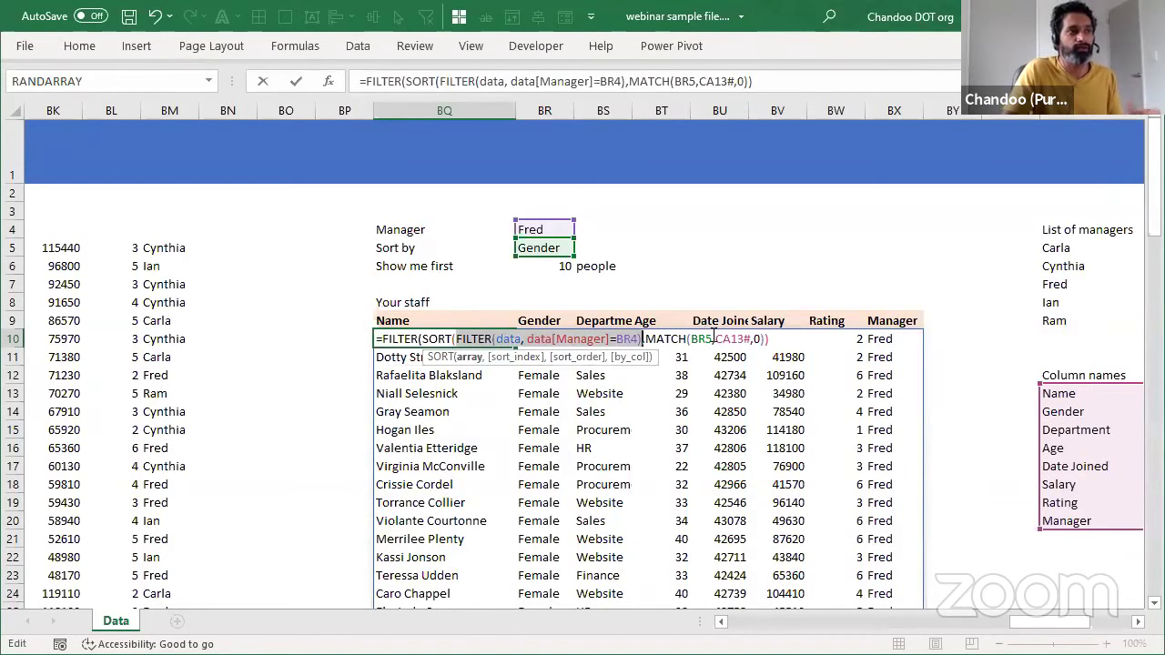
type("),")
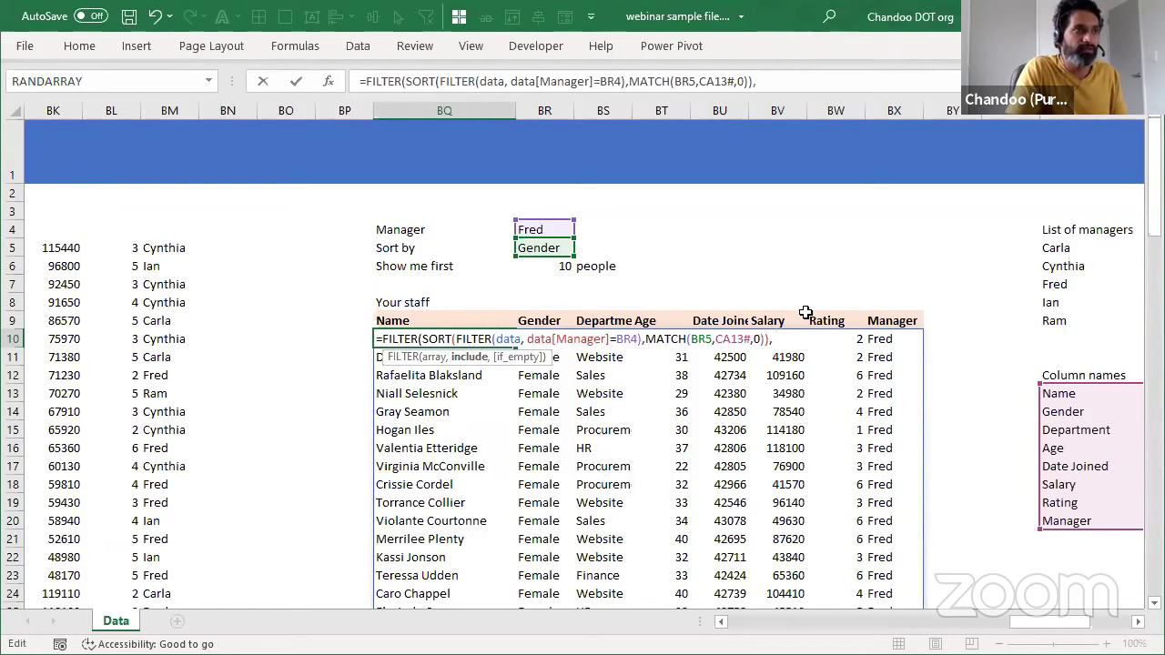
type(" COUNTIFS(")
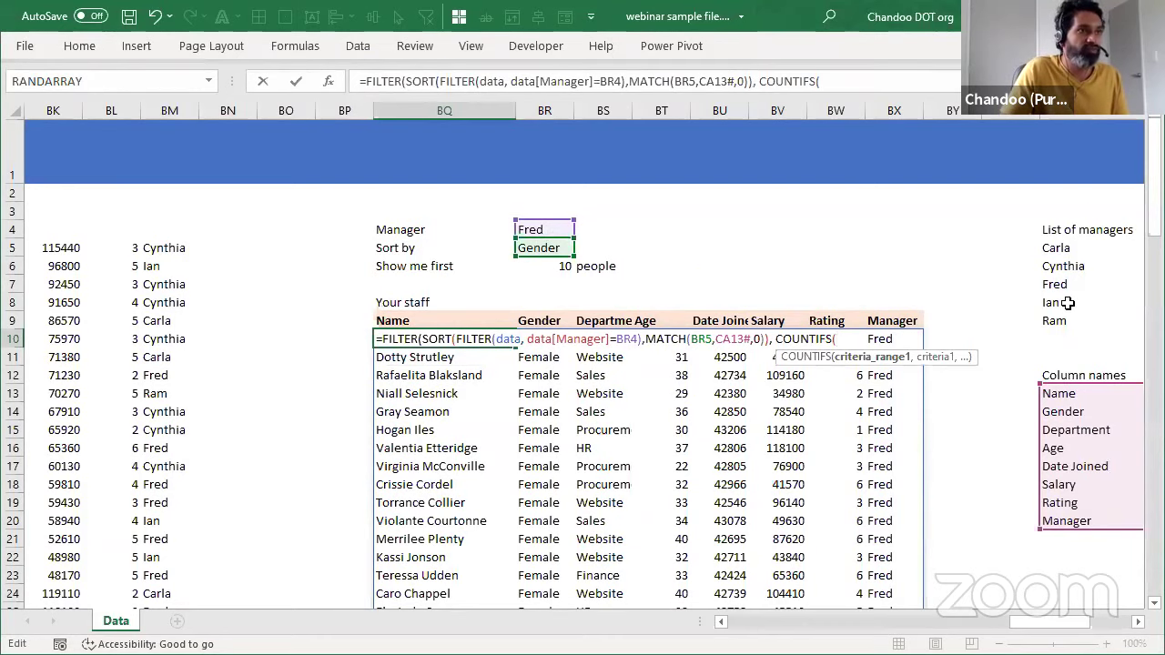
type("d")
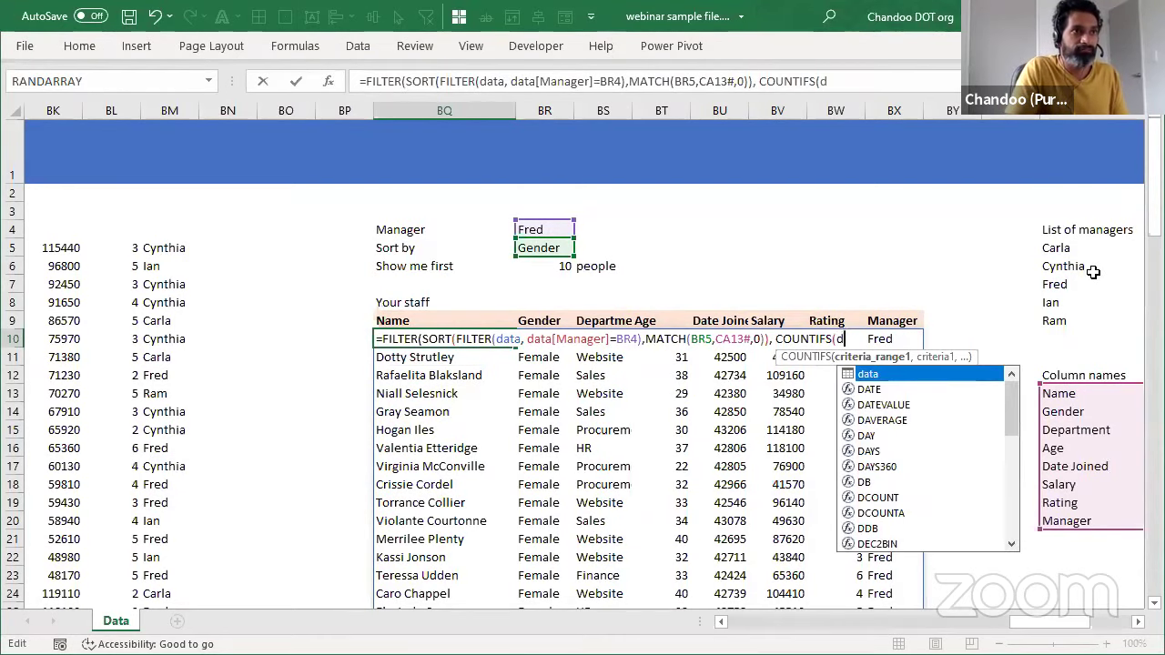
type("ata[Manager]=")
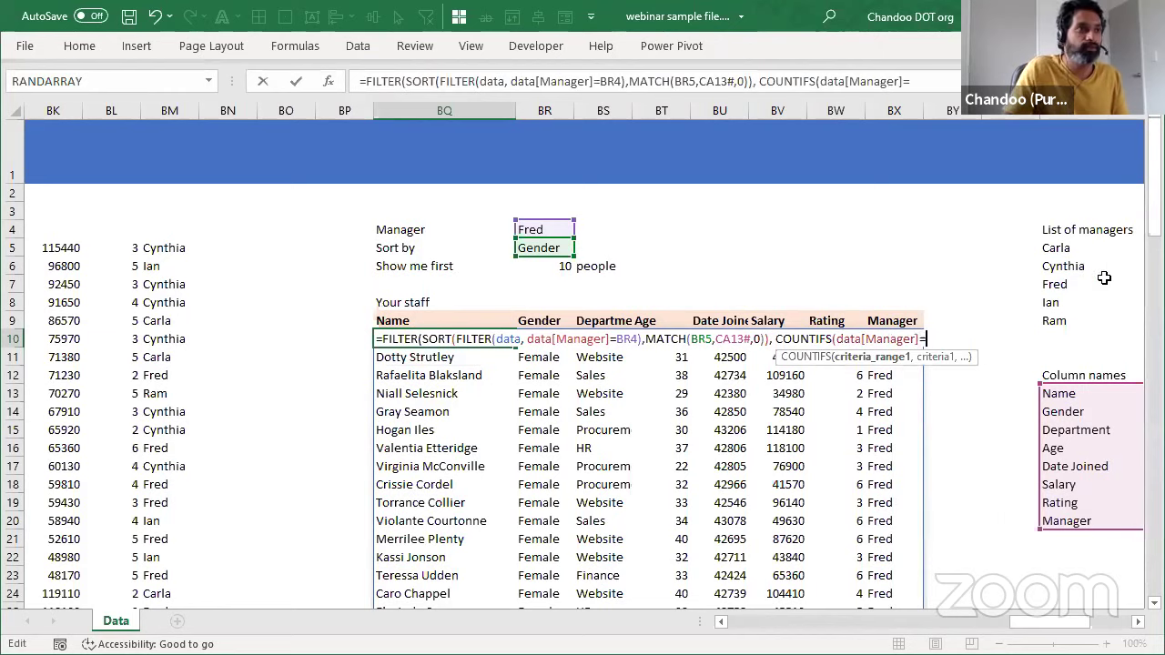
left_click(533, 229)
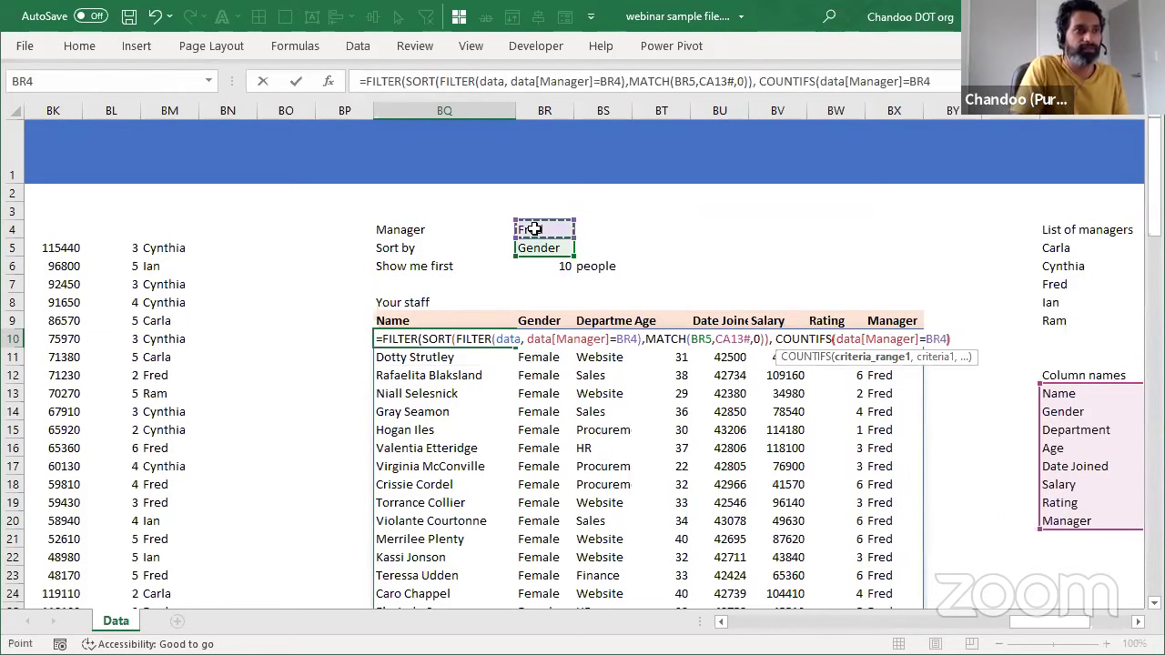
type(")")
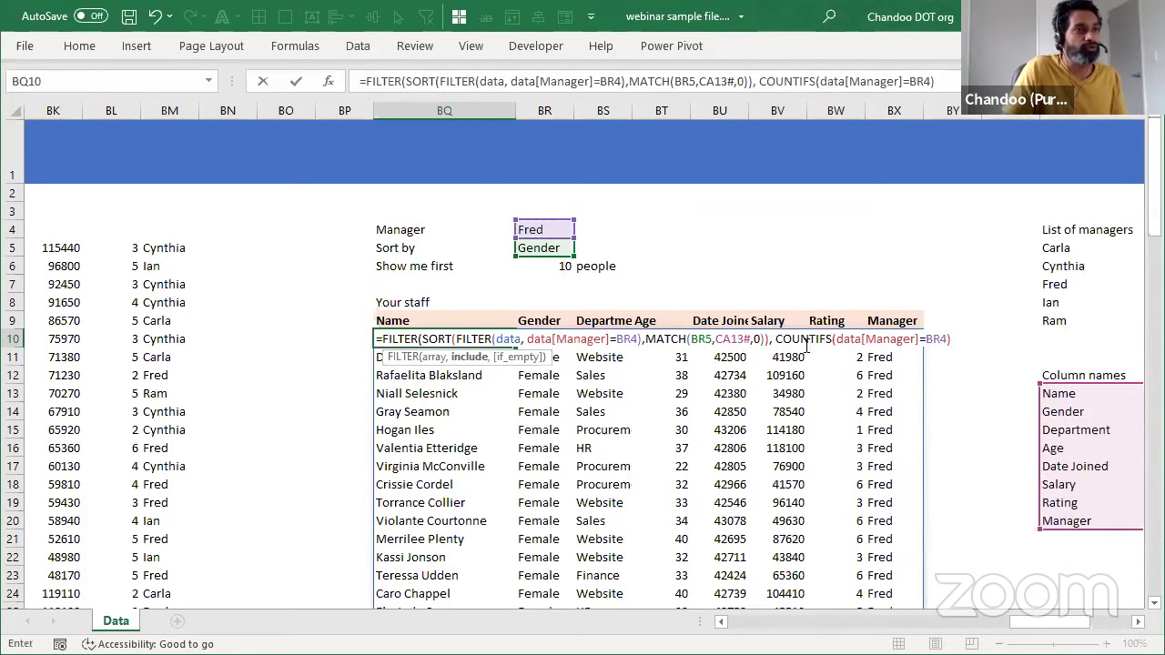
Step: Wrap COUNTIFS in SEQUENCE and test it <= BR6, the Show me first count
left_click(776, 338)
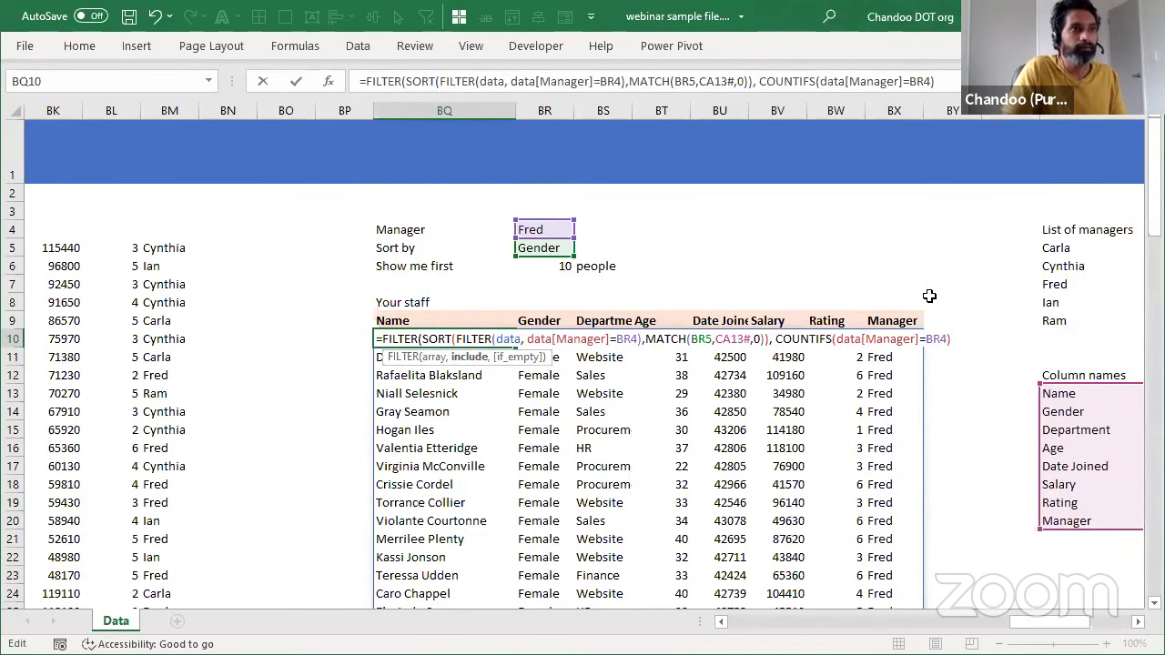
type("SEQUENCE(")
key("End")
type(")")
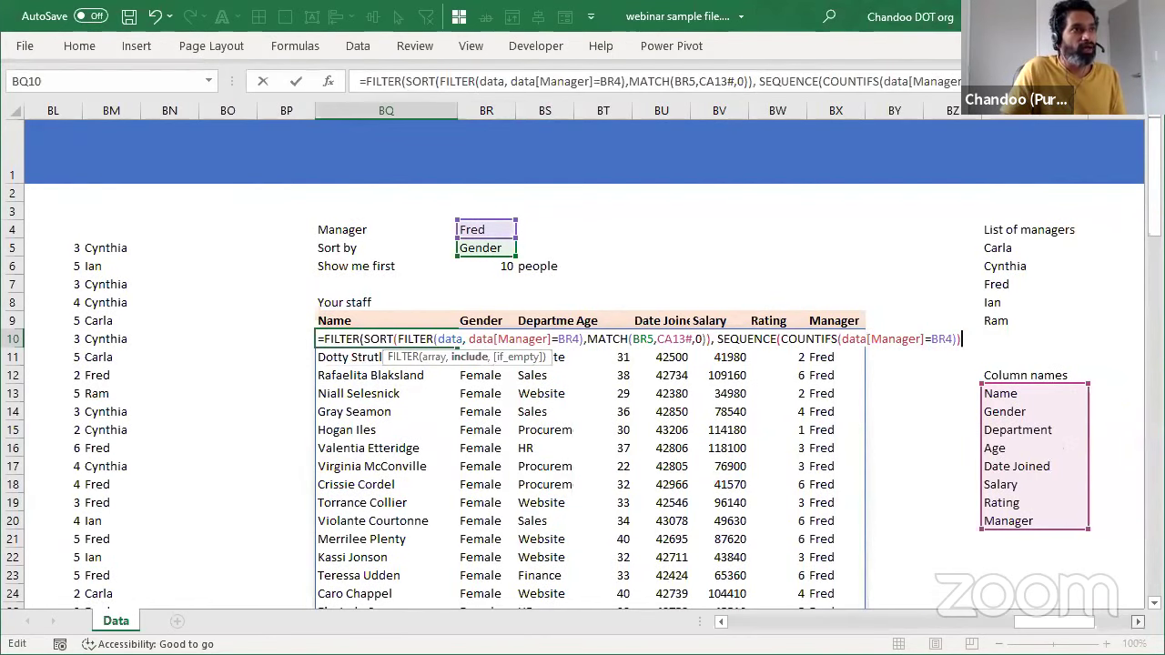
scroll(538, 336, "right", 3)
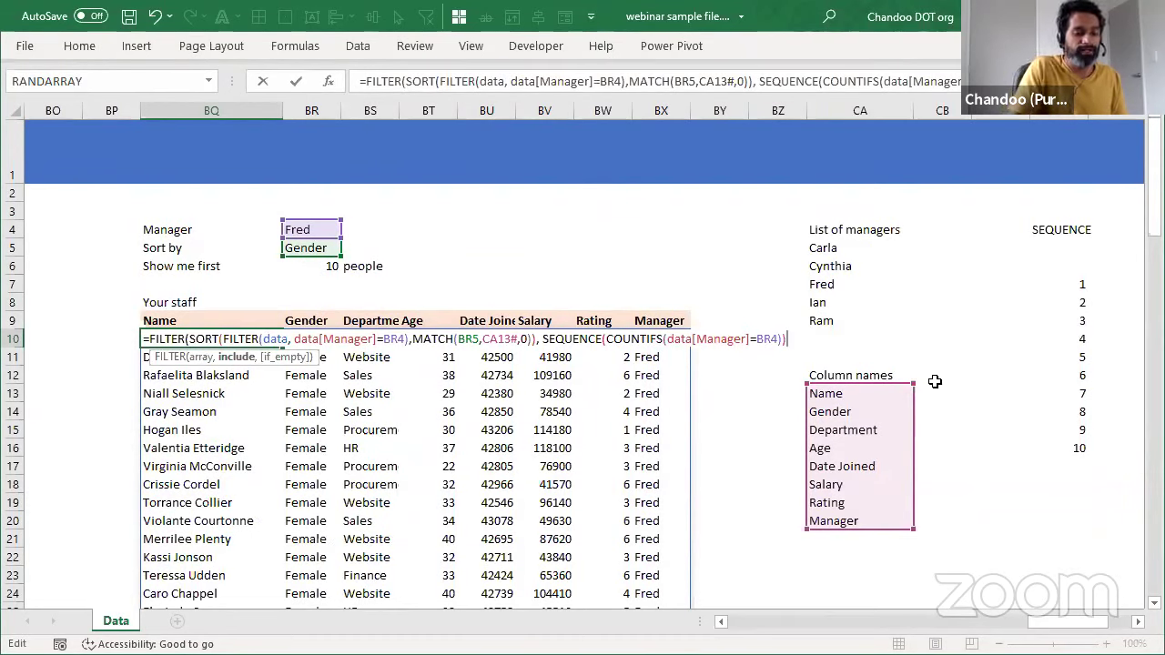
type("<=")
left_click(309, 266)
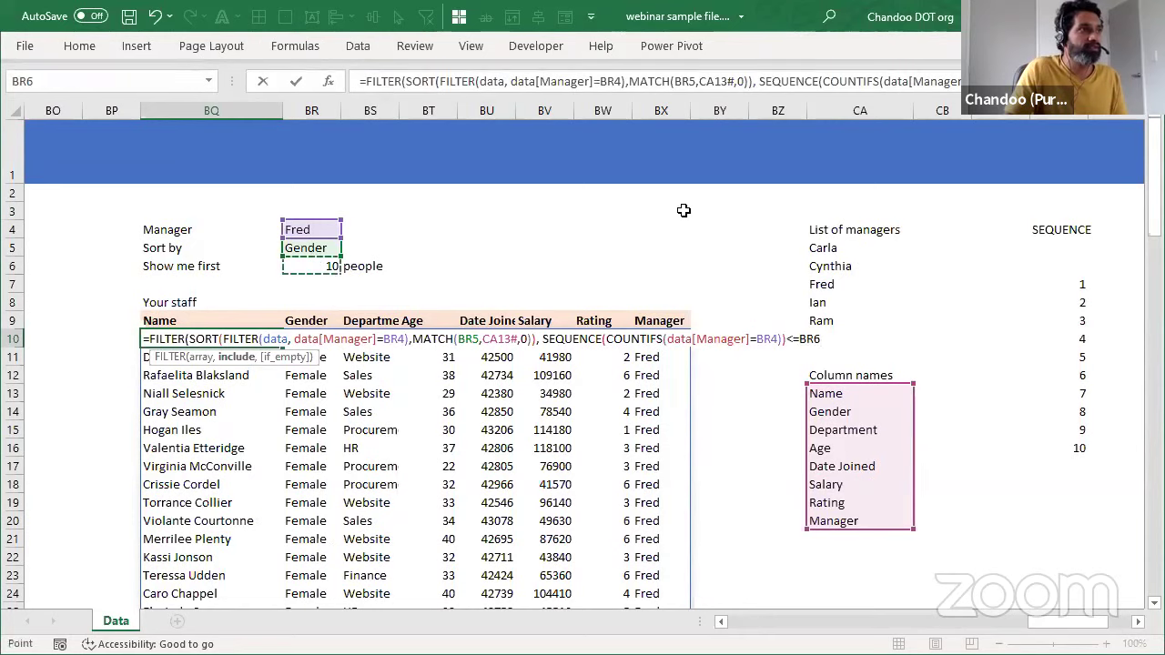
Step: Close the outer FILTER and correct COUNTIFS to data[Manager],BR4 so only Fred's first 10 staff show
type(")")
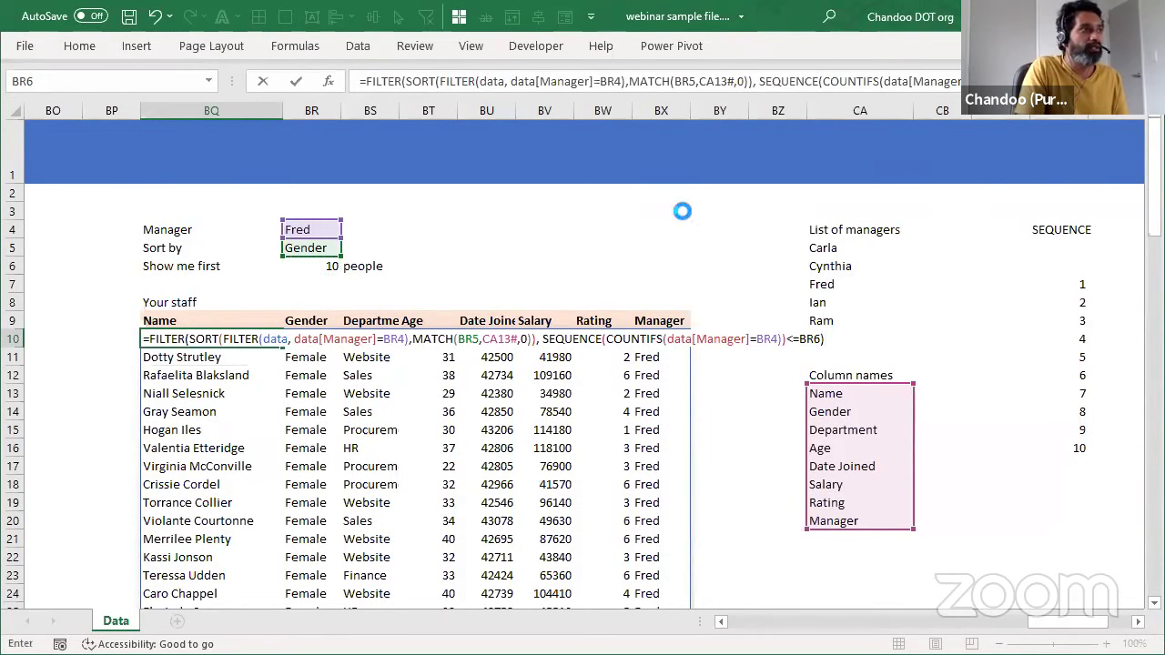
key("Return")
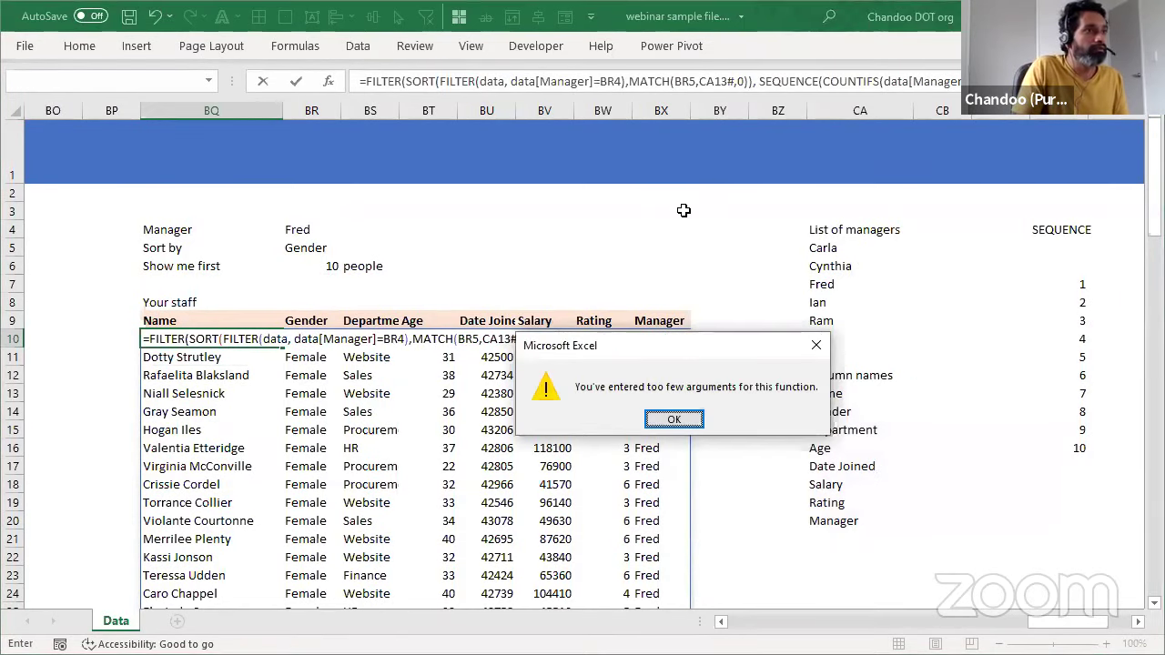
key("Return")
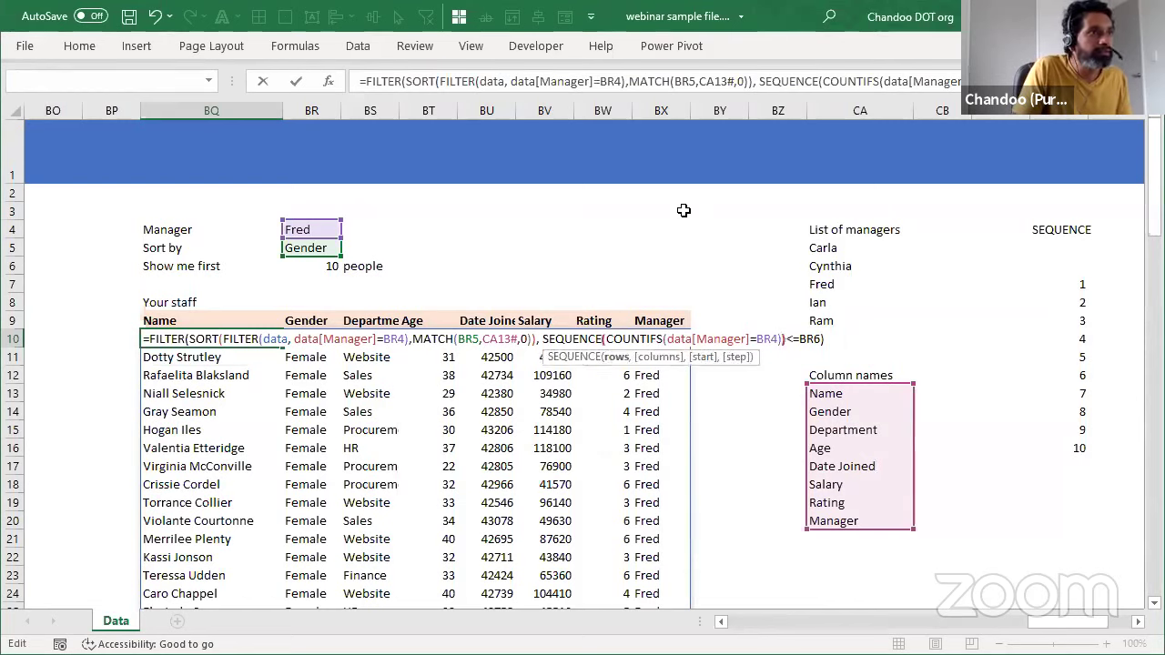
key("Right")
key("Right")
key("Right")
key("Right")
key("Right")
key("Right")
key("Right")
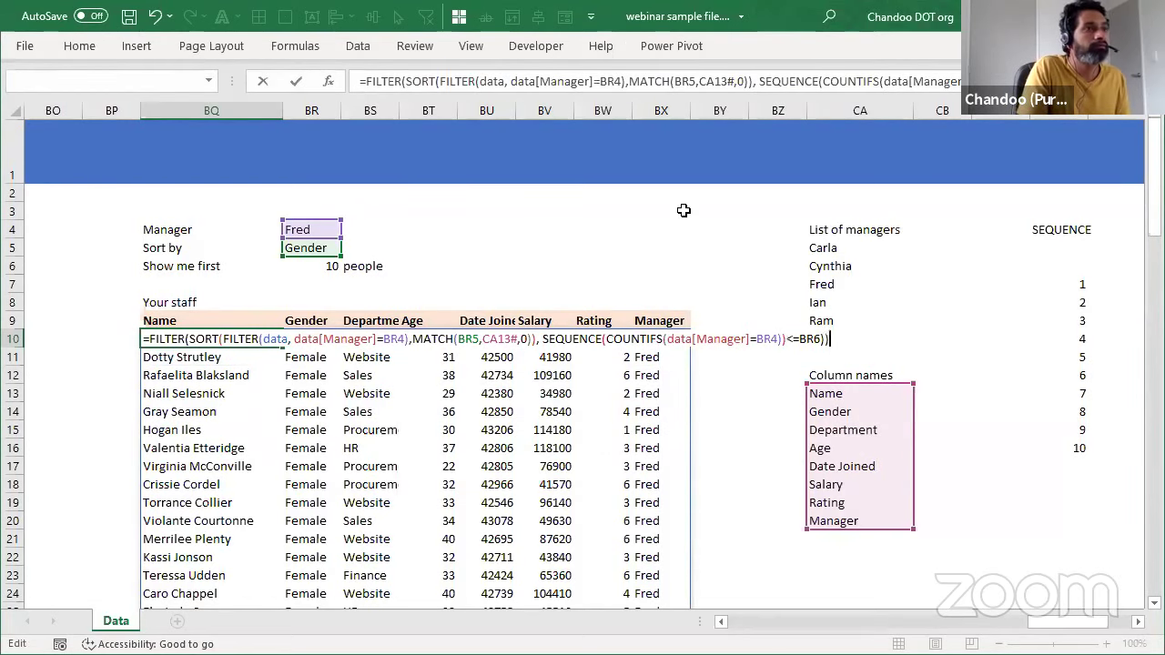
key("Return")
key("Return")
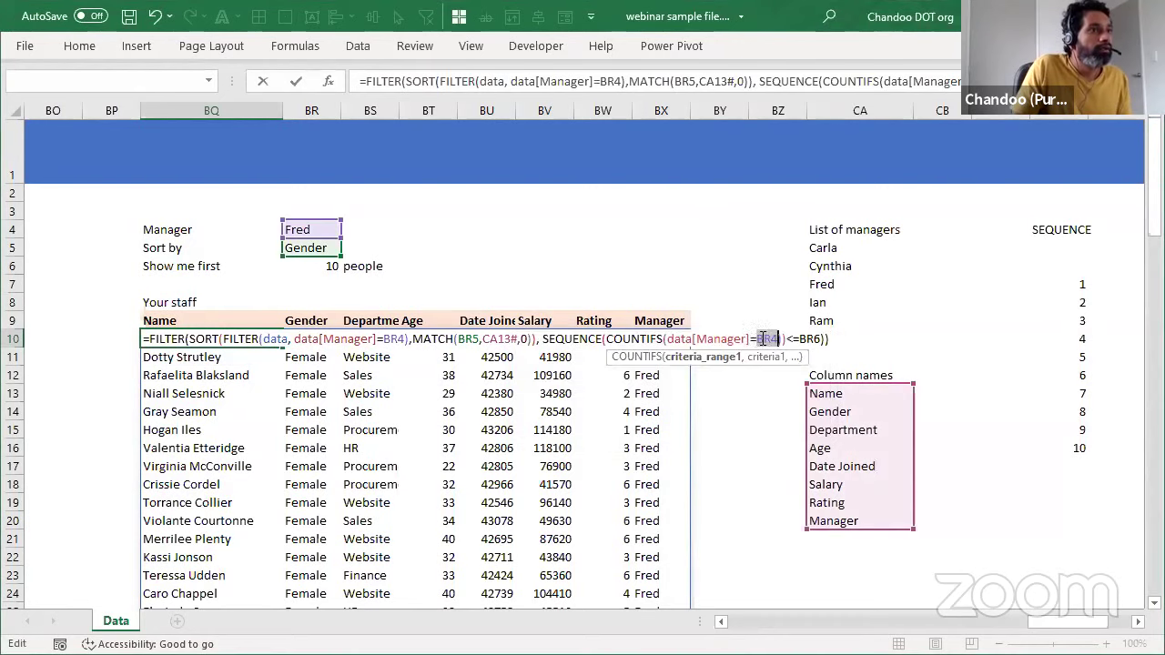
key("BackSpace")
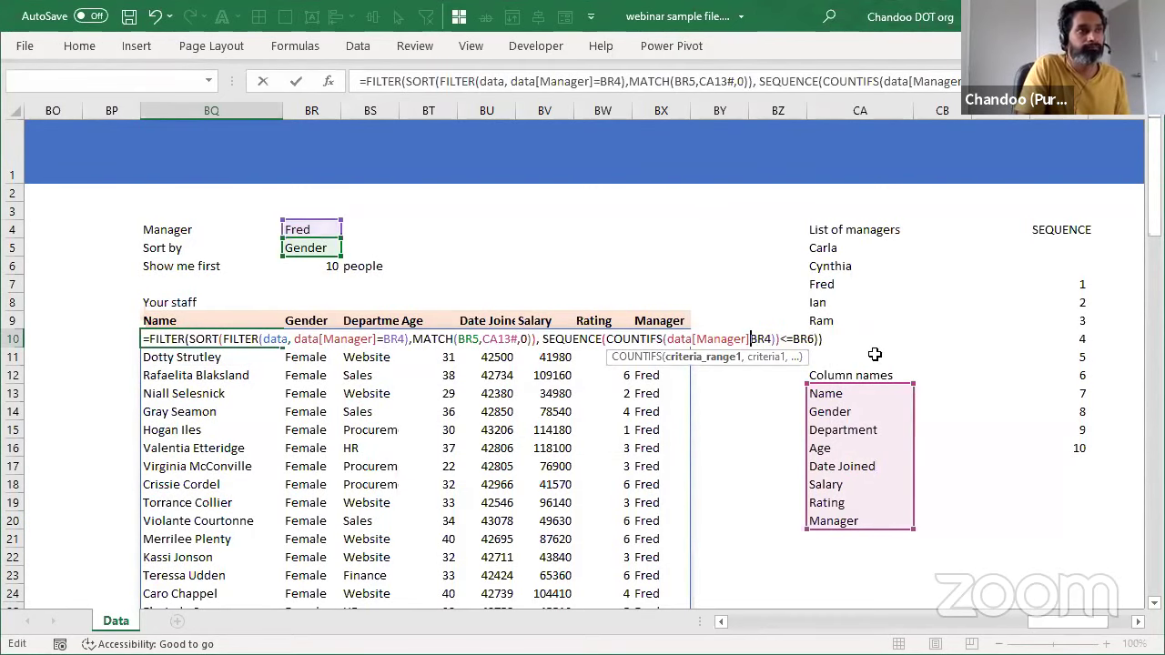
type(",")
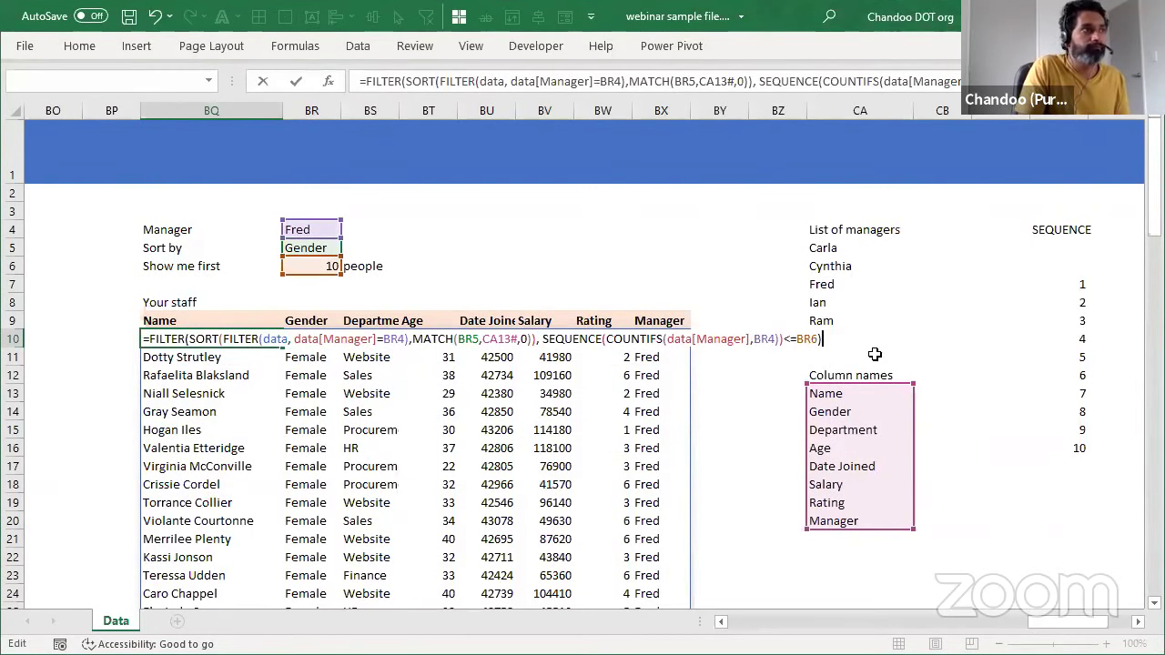
key("Return")
Step: Review the committed BQ10 formula's COUNTIFS arguments without changing anything
key("F2")
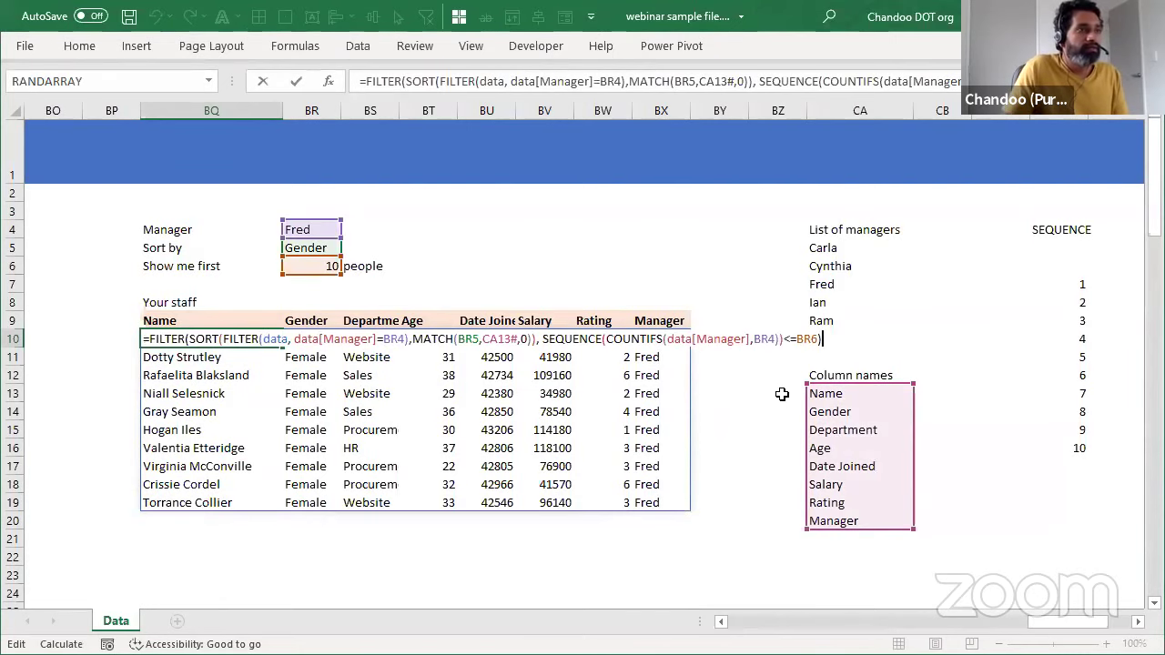
left_click(757, 338)
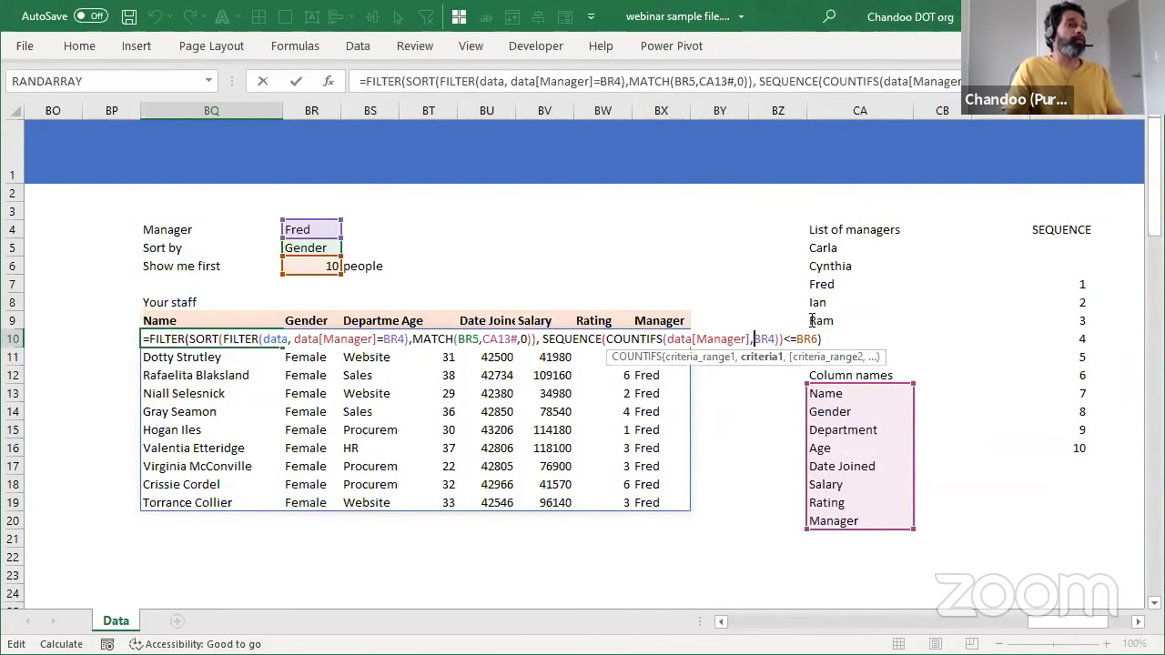
key("Escape")
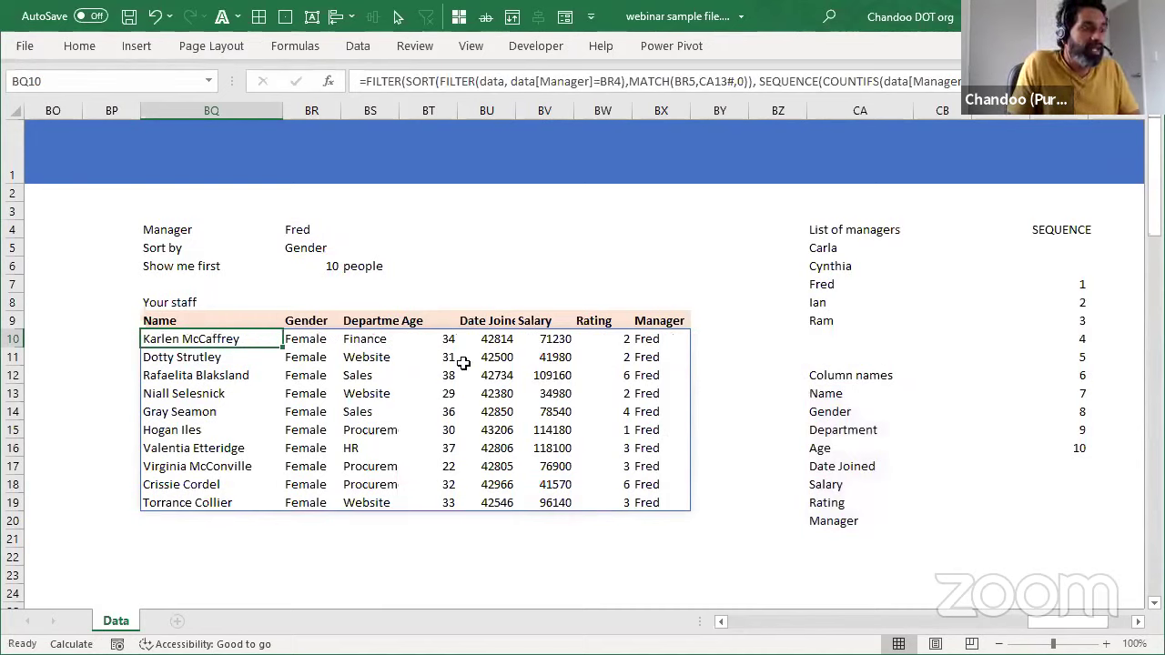
key("F2")
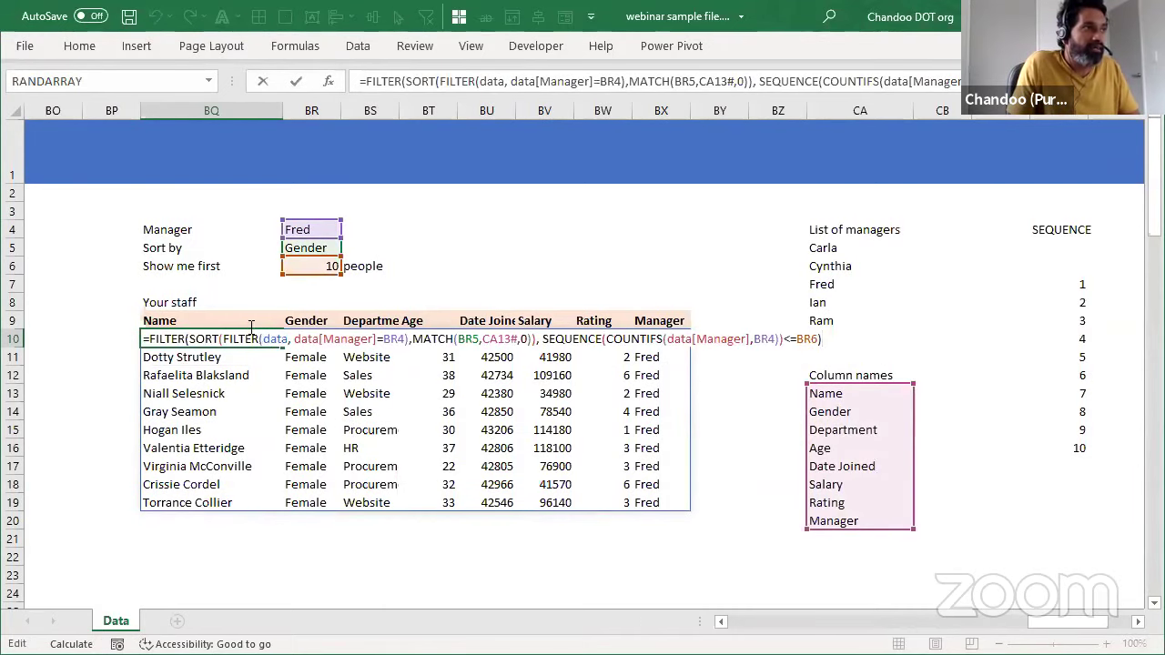
key("Escape")
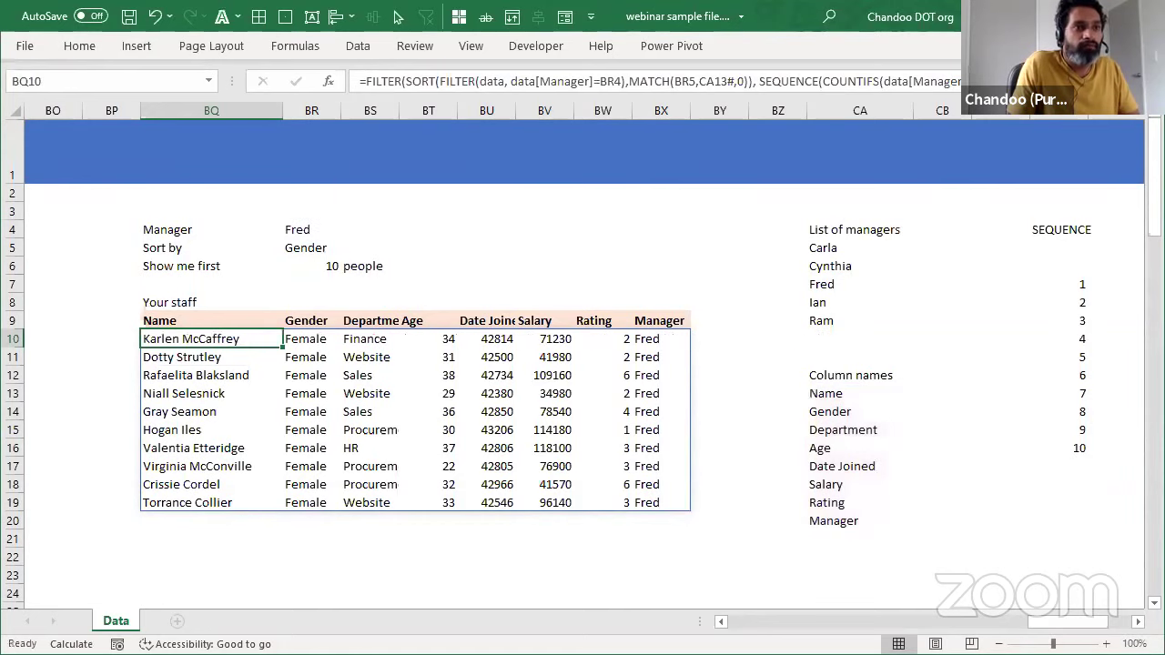
left_click(1106, 644)
left_click(1107, 644)
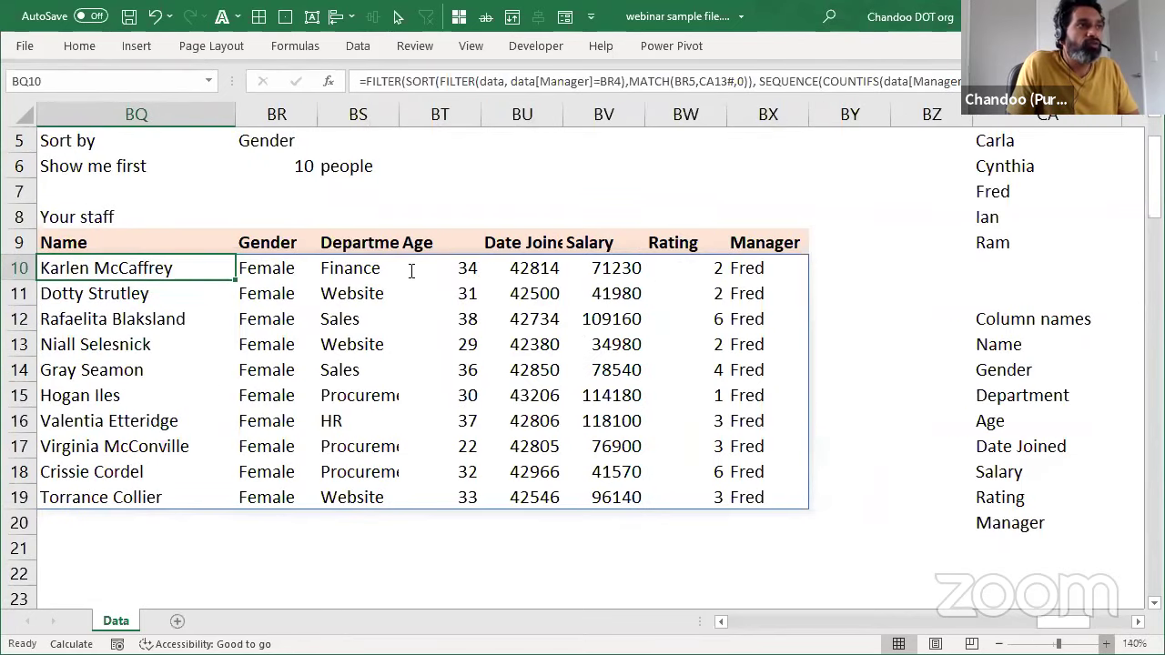
key("F2")
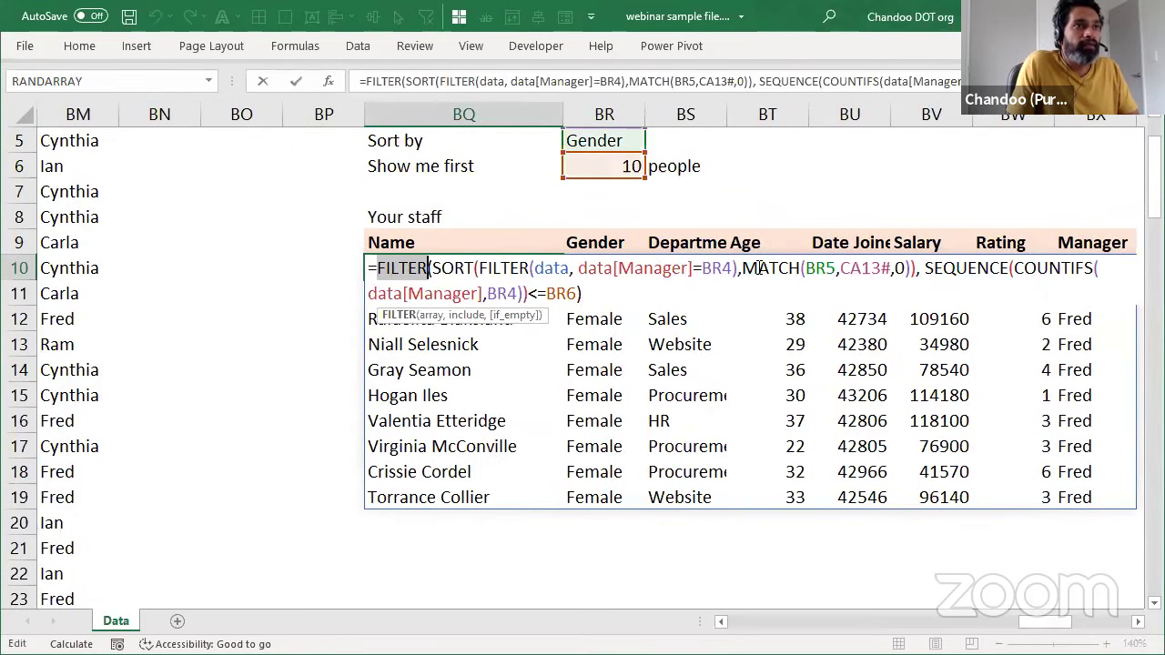
left_click_drag(925, 268, 523, 294)
scroll(586, 189, "up", 1)
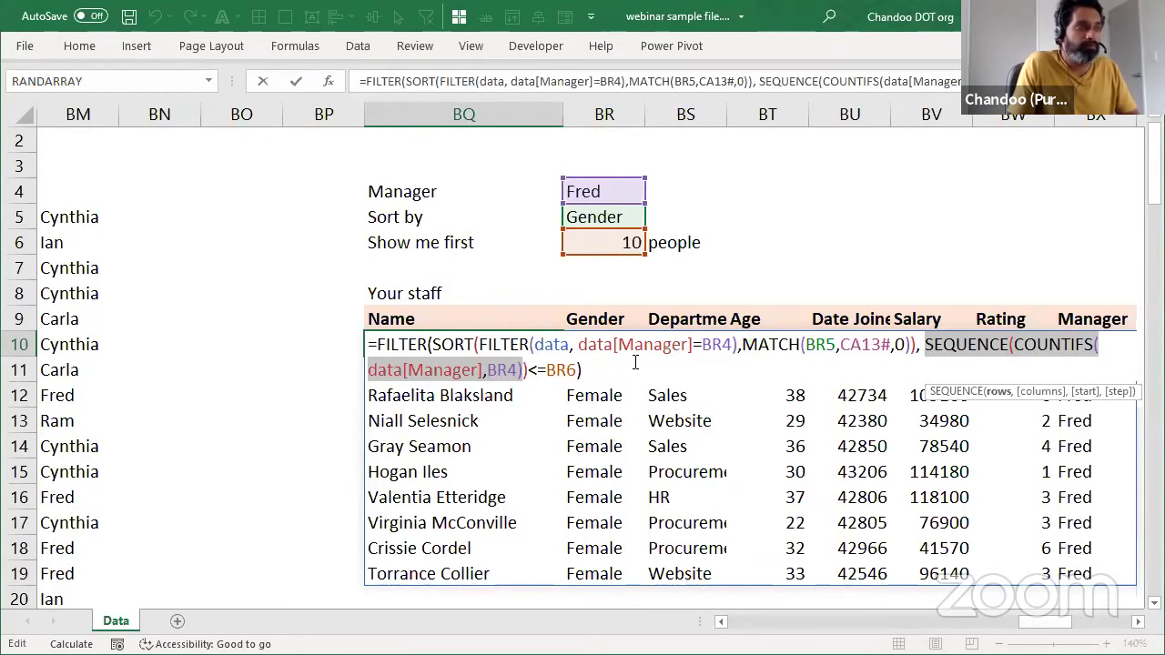
key("ctrl+Return")
Step: Set the Sort by option in BR5 to Salary
left_click(640, 218)
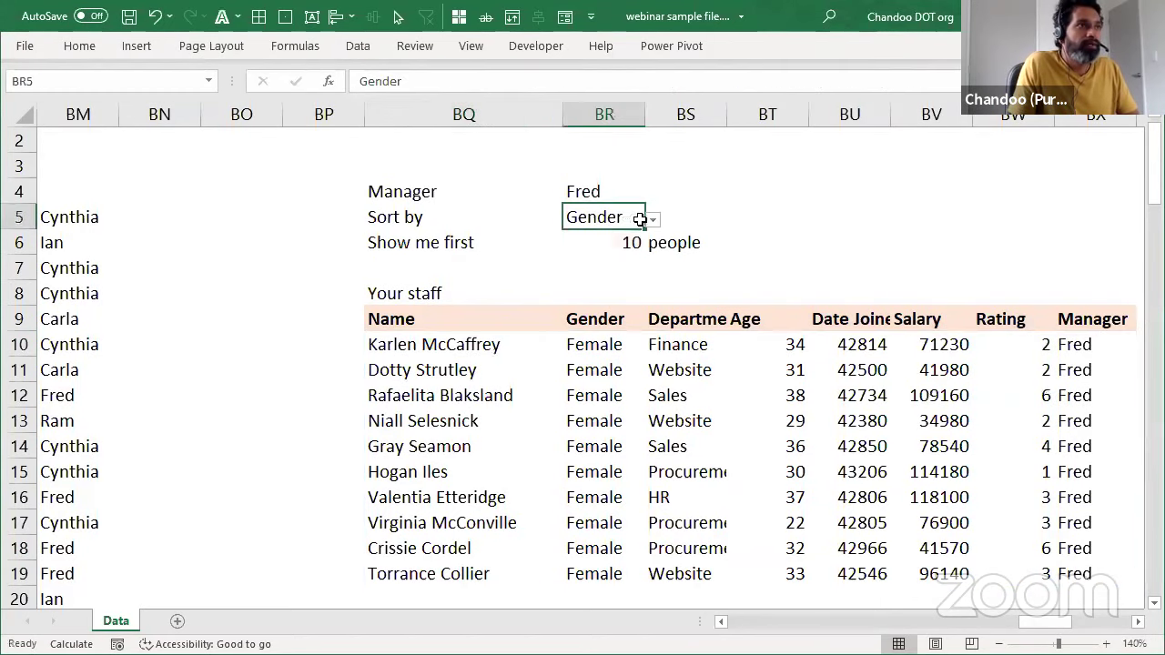
left_click(653, 220)
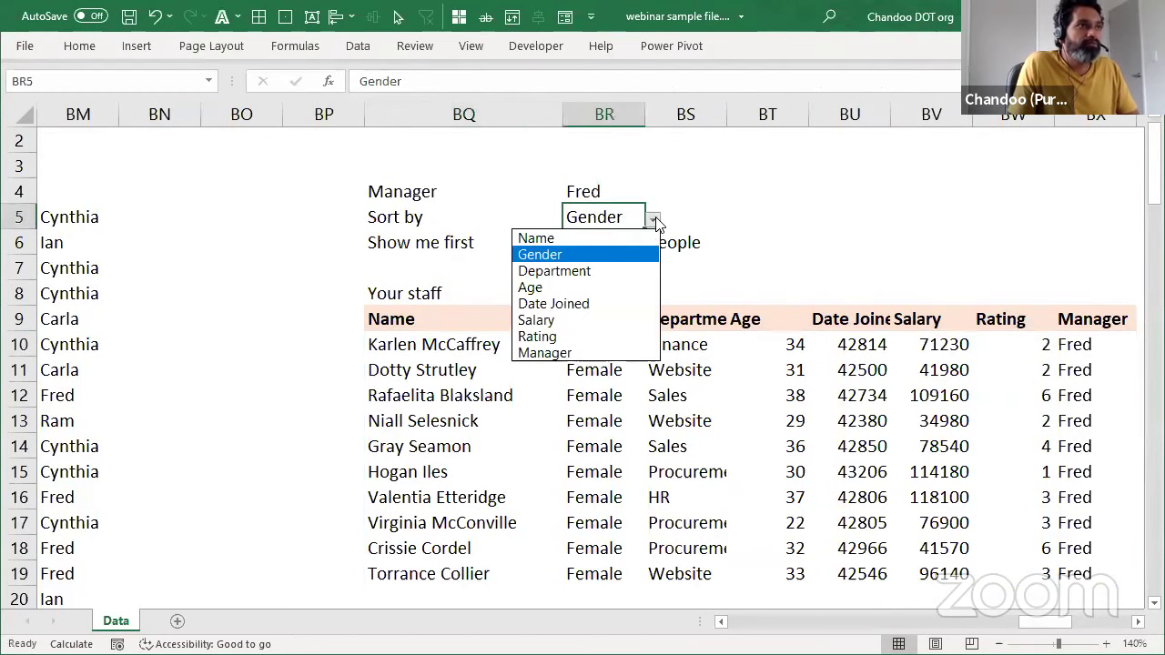
left_click(605, 321)
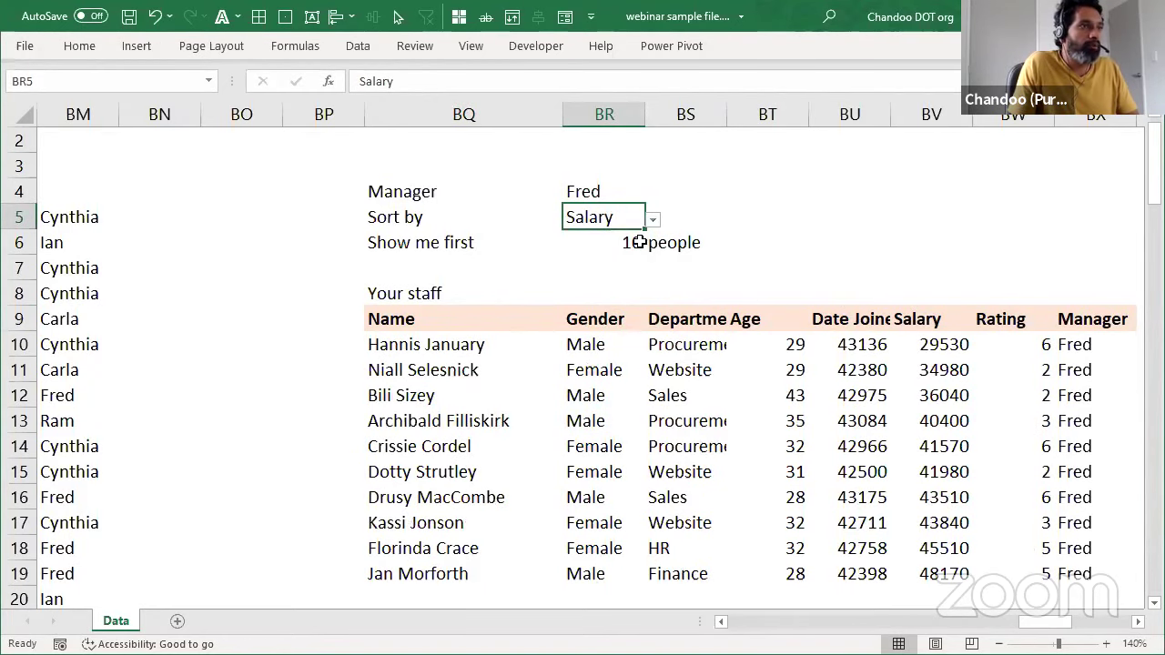
Step: Choose Ram in the BR4 Manager dropdown, trying Carla first
left_click(610, 191)
left_click(653, 194)
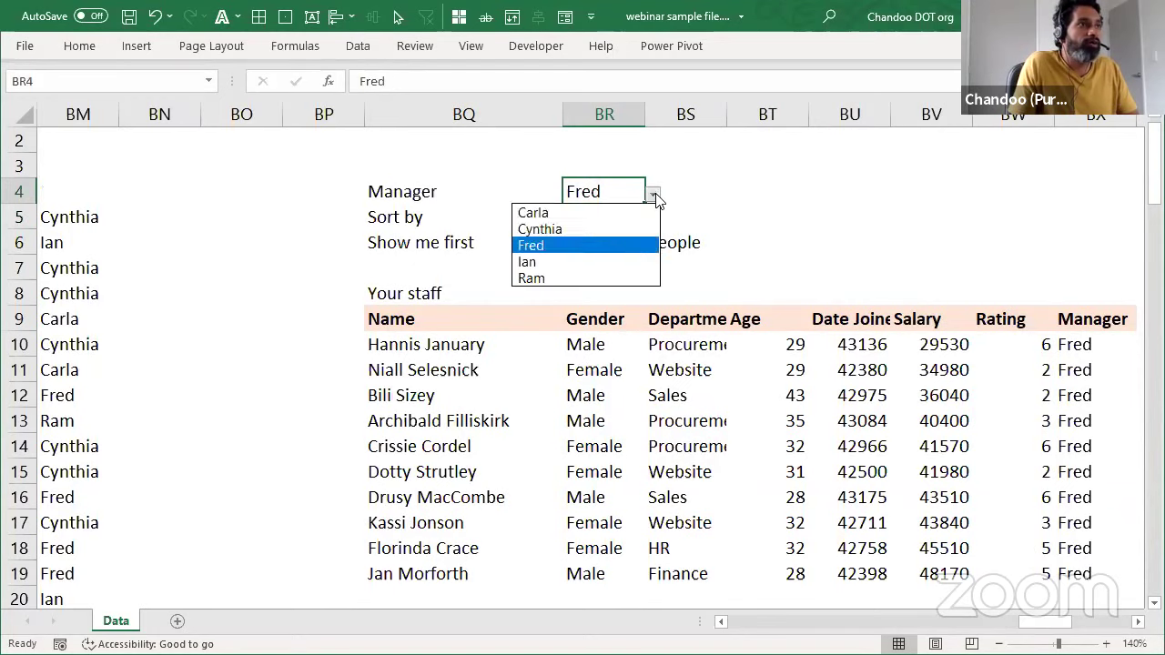
left_click(624, 213)
left_click(653, 195)
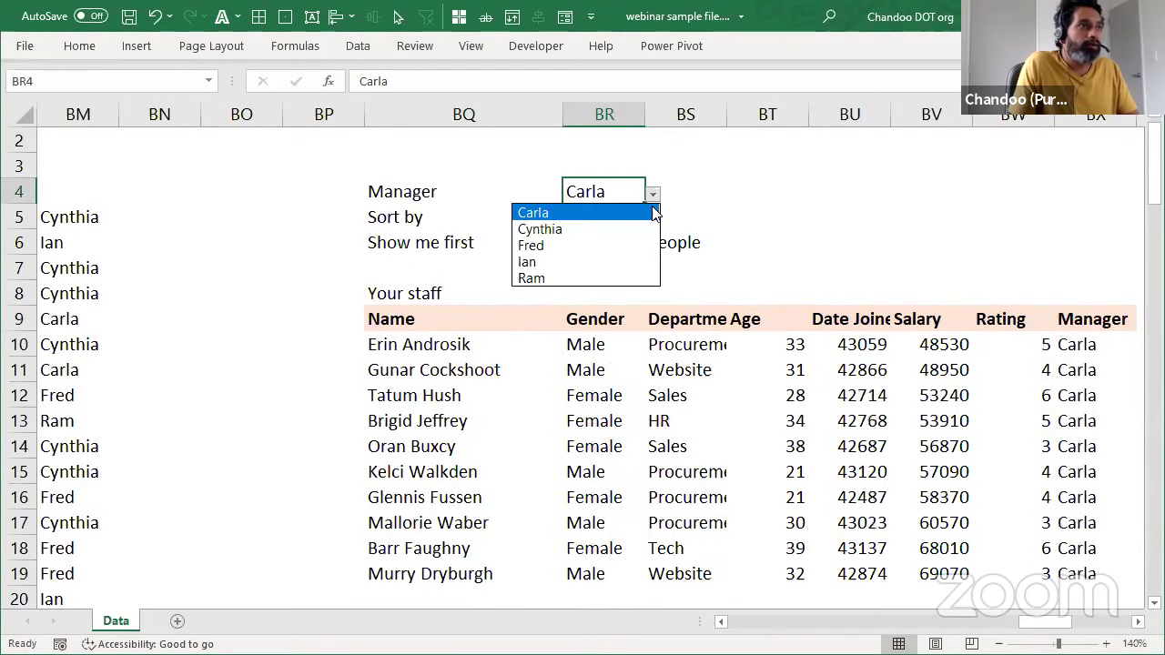
left_click(564, 279)
left_click(987, 241)
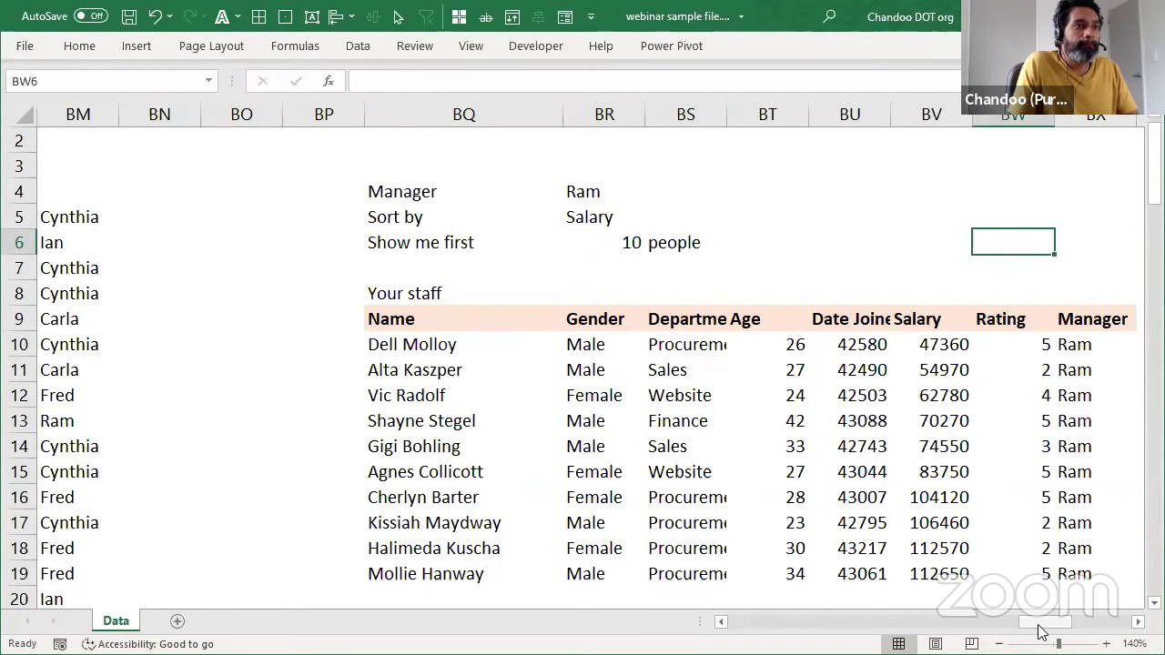
left_click_drag(1043, 633, 1076, 628)
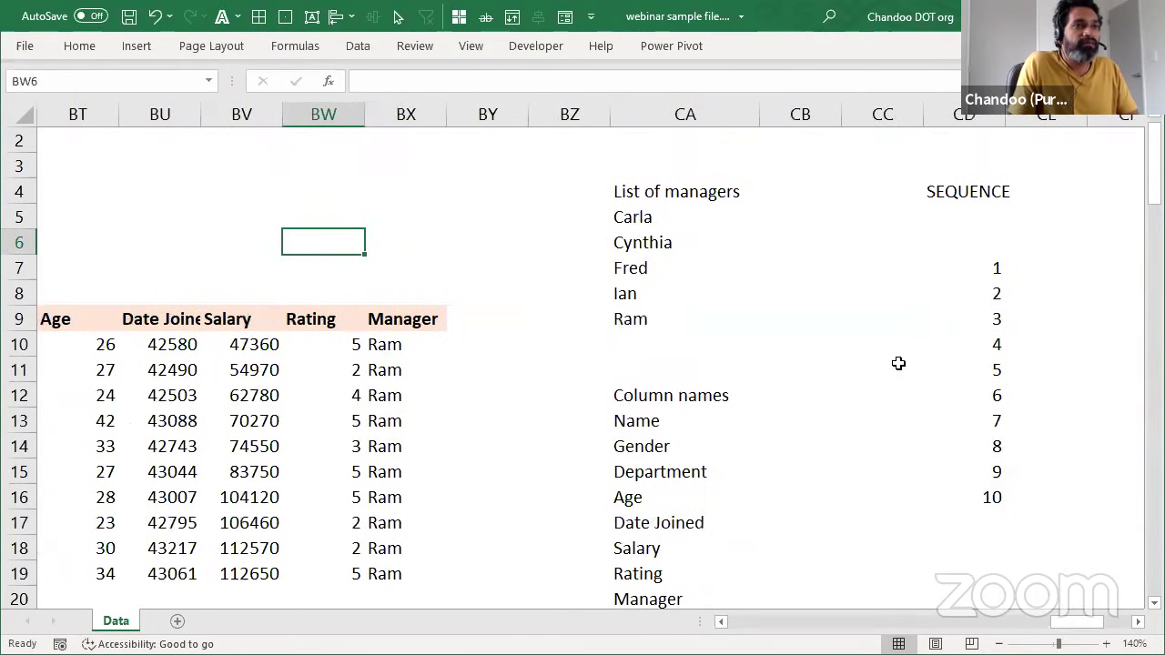
Step: Scroll left to the earlier UNIQUE departments, unique joining dates and SORT-ed staff name examples
scroll(898, 363, "down", 5, "ctrl")
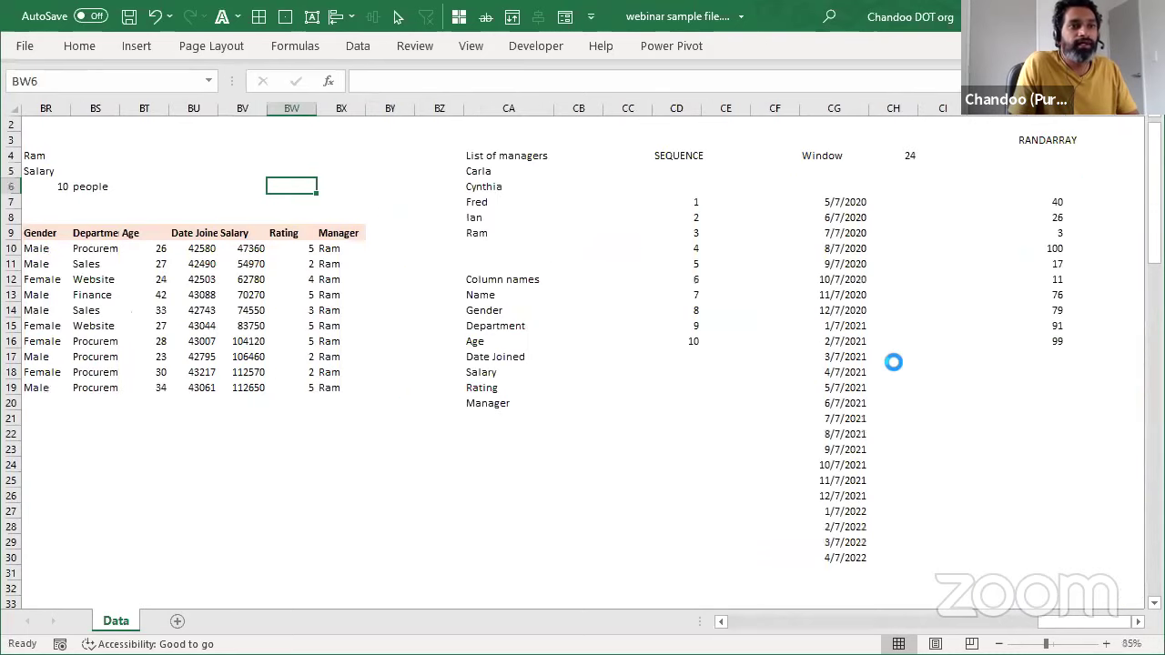
scroll(1026, 628, "up", 1, "ctrl")
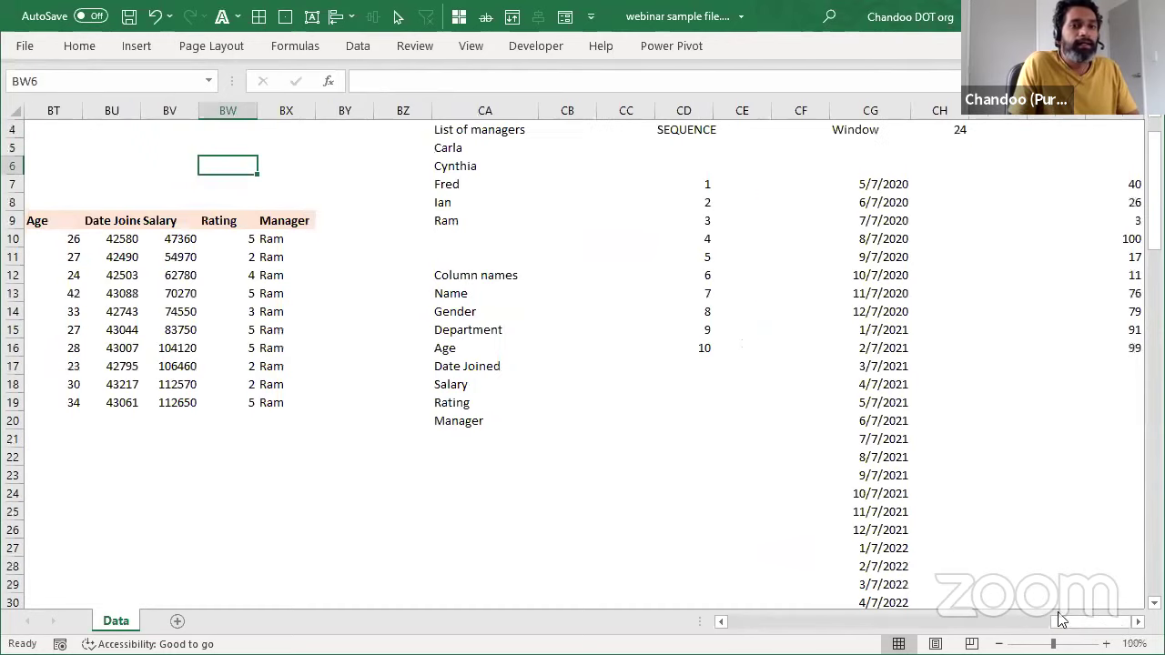
scroll(979, 594, "up", 1)
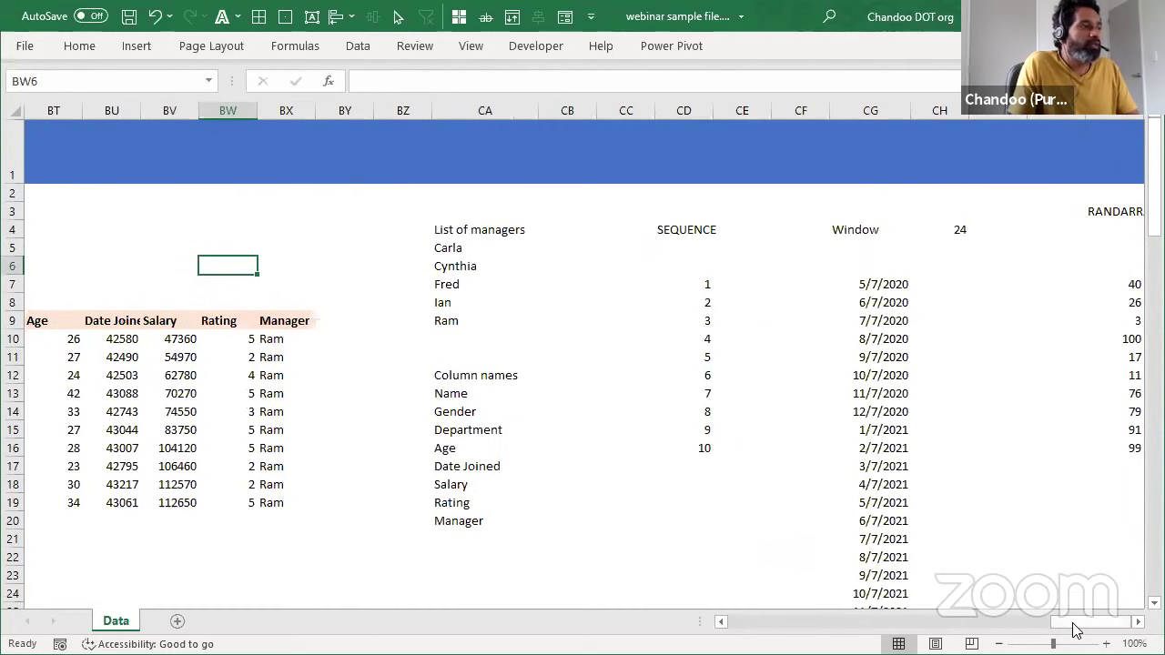
left_click(1138, 626)
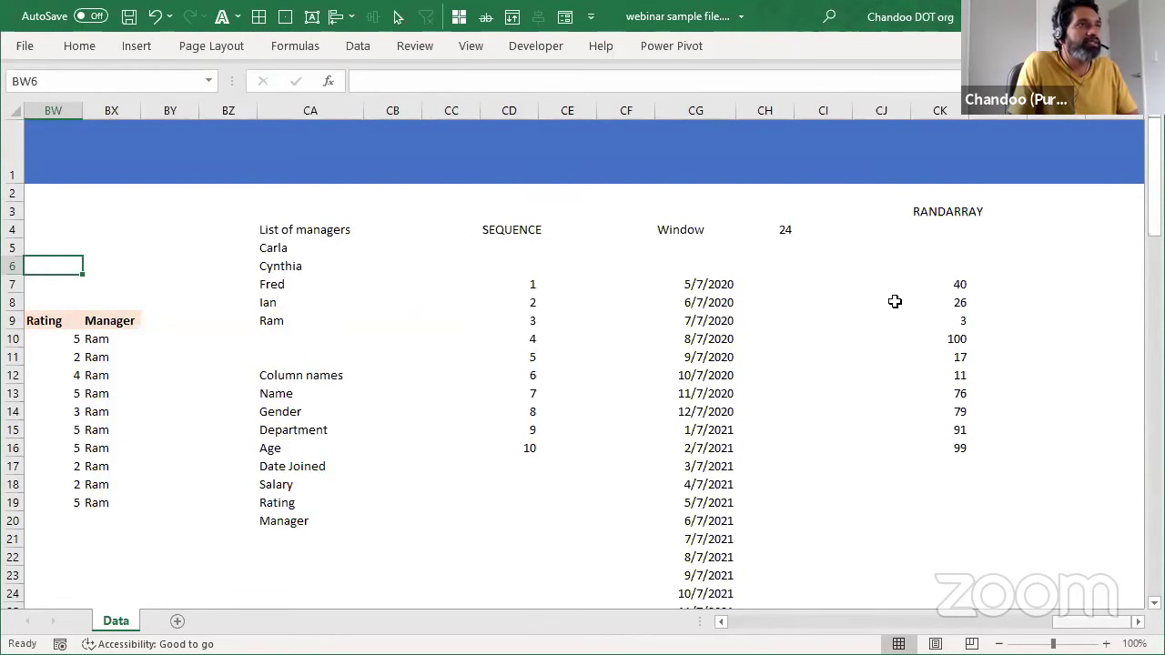
scroll(895, 302, "left", 15)
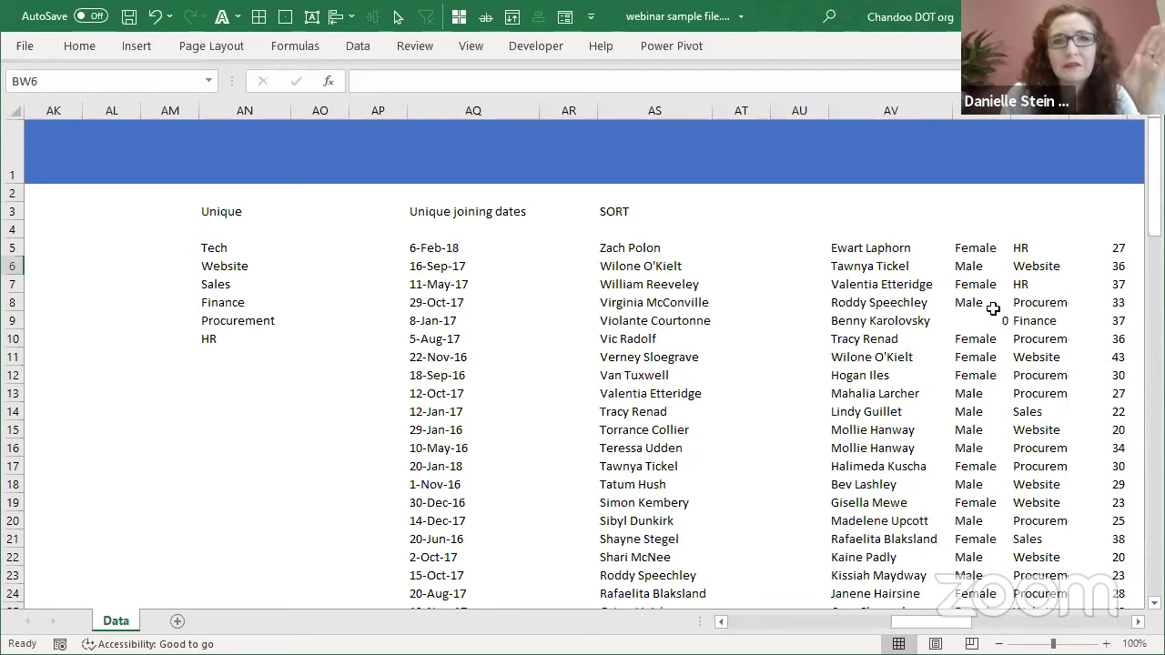
Step: Return to the report and select the whole spilled staff table
scroll(993, 309, "right", 1)
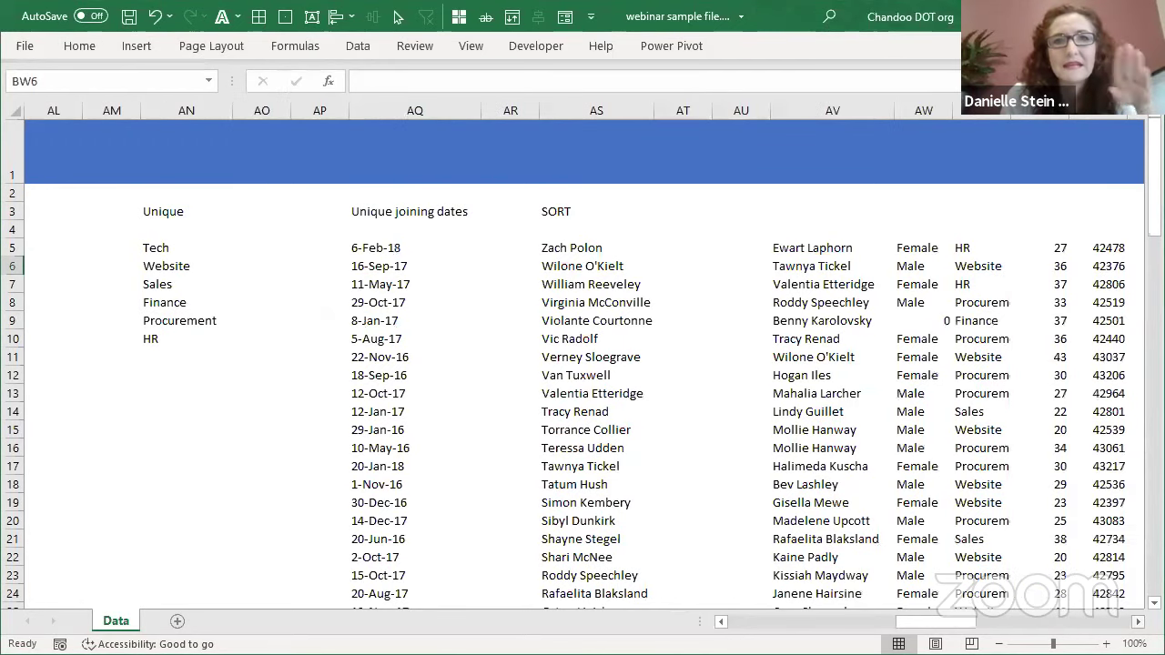
scroll(582, 364, "right", 1)
scroll(583, 364, "right", 8)
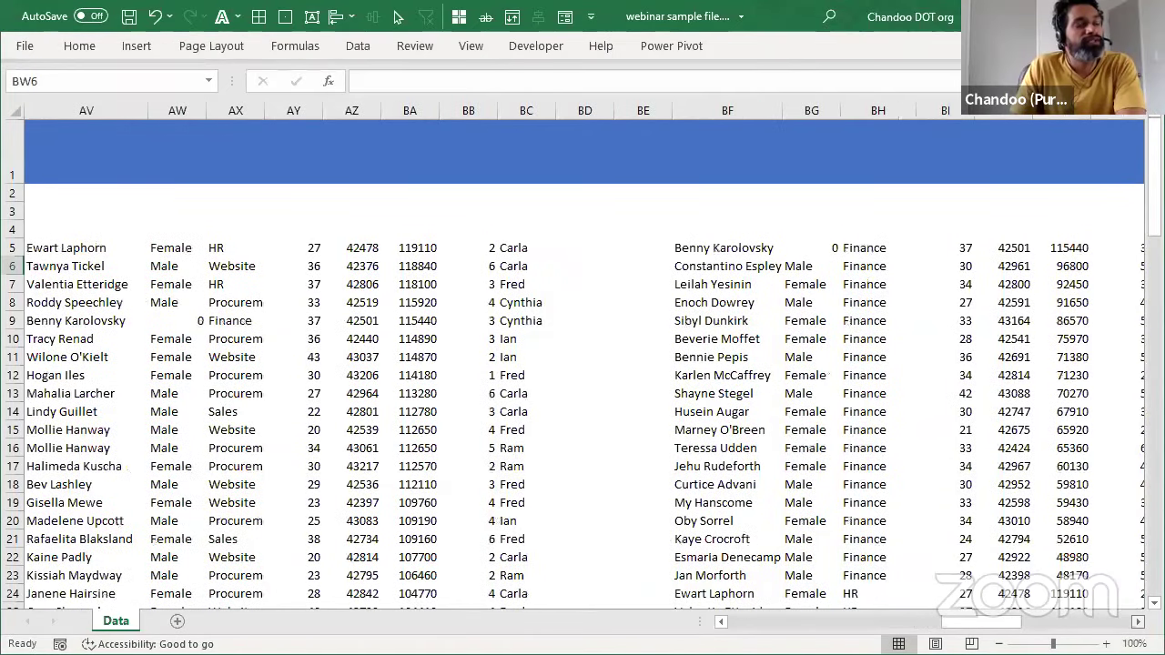
scroll(1138, 627, "right", 4)
scroll(1138, 627, "right", 10)
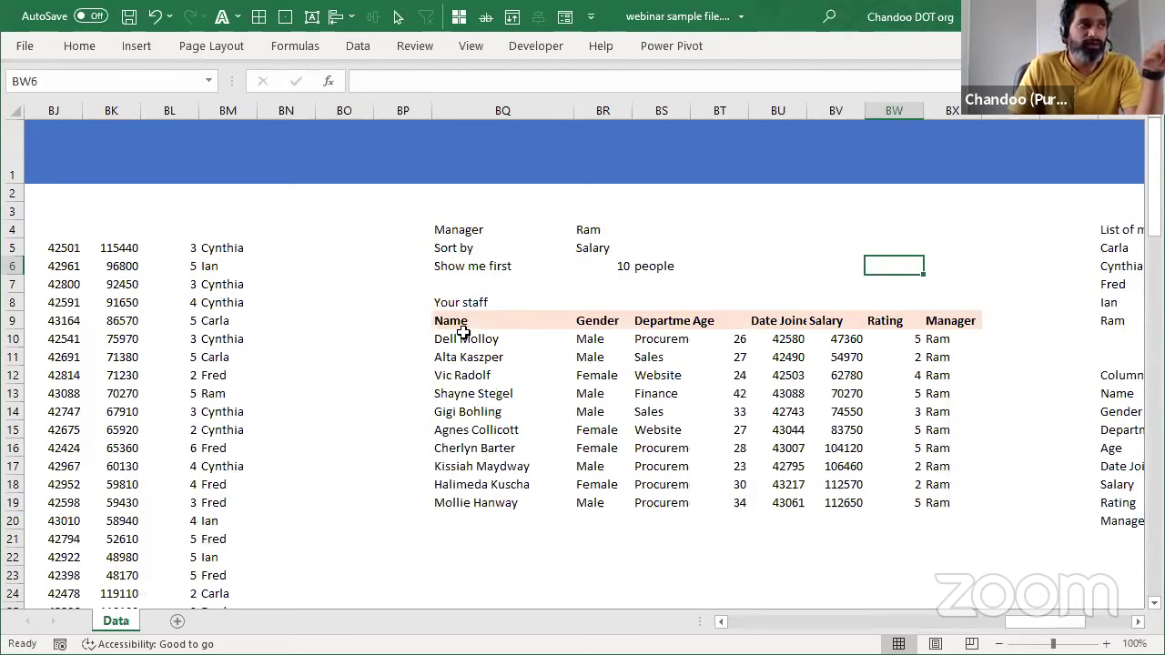
left_click_drag(464, 333, 979, 505)
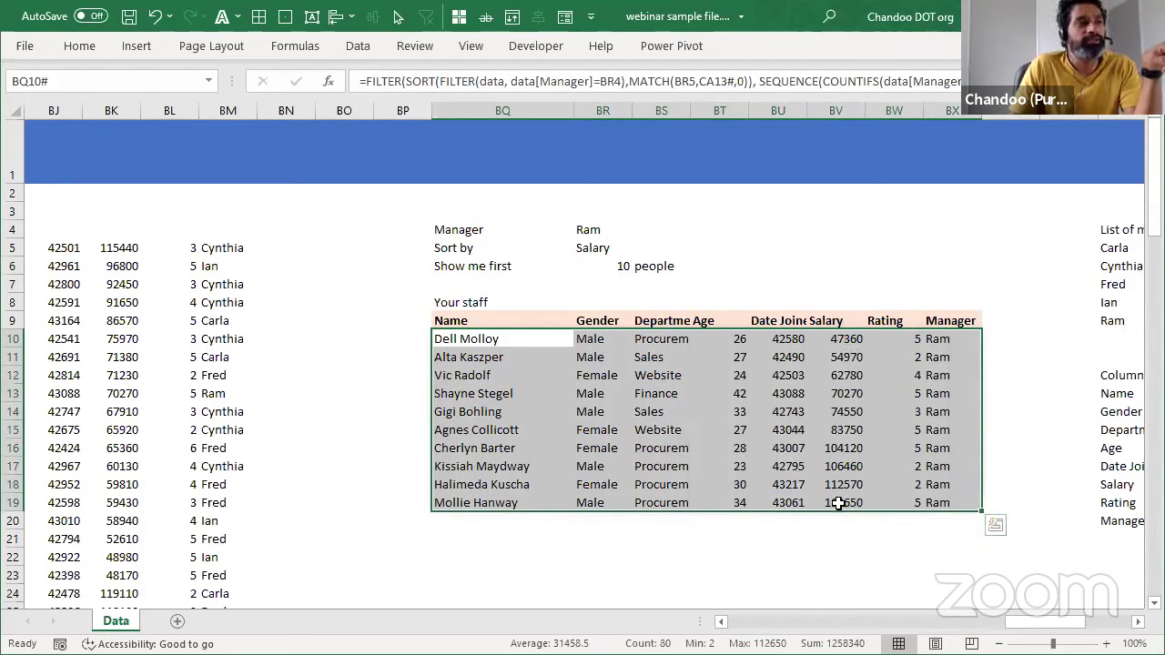
Step: Autofit columns BU and BV so Date Joined and Salary display in full
double_click(808, 108)
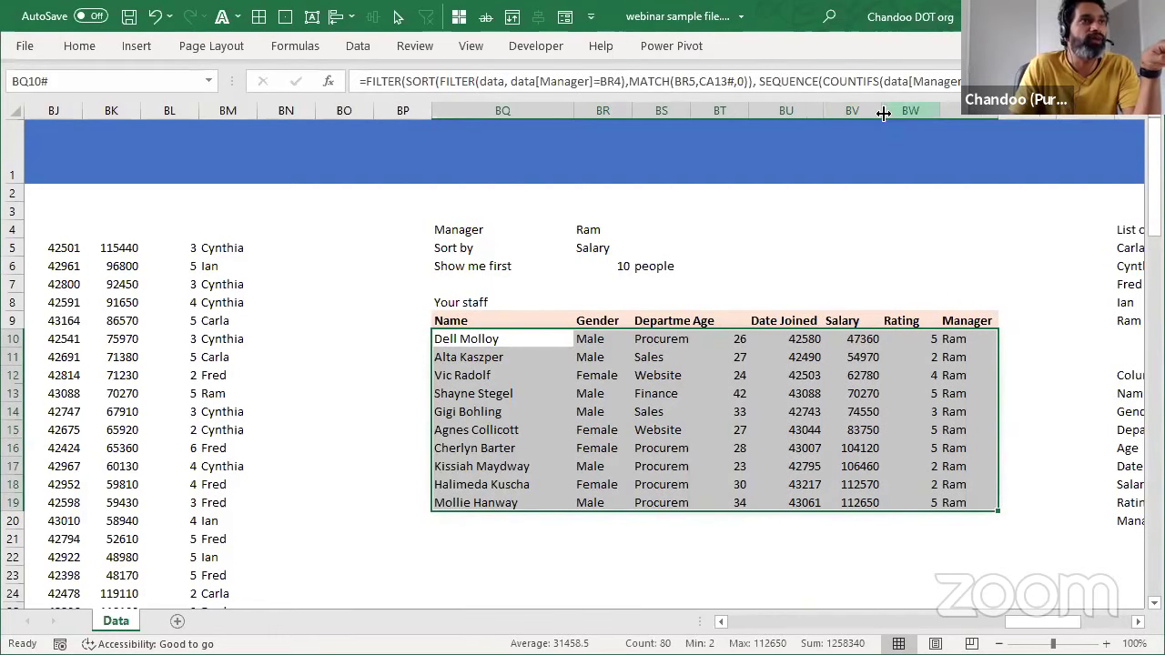
double_click(884, 113)
left_click(473, 302)
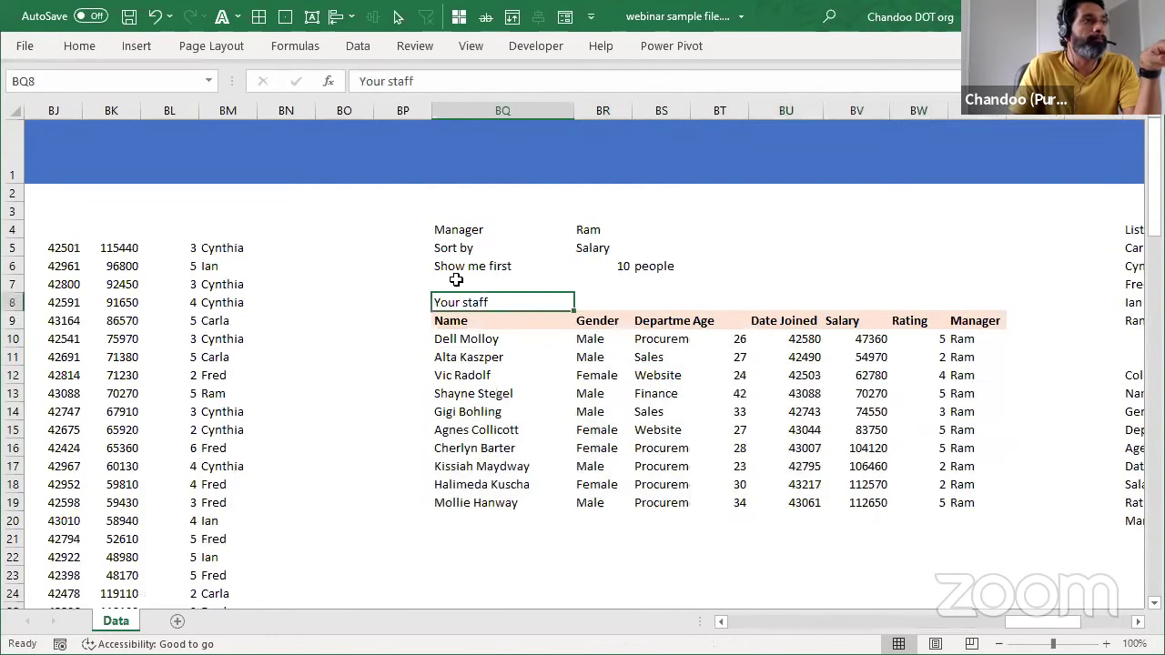
left_click(492, 282)
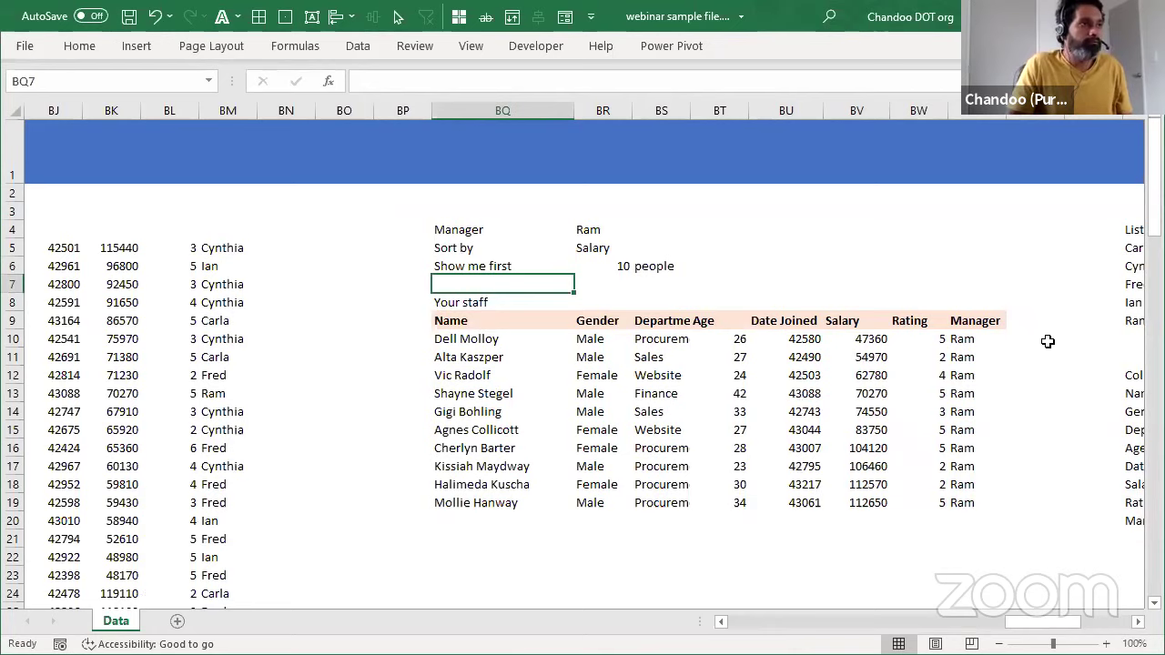
Step: Enter the label 'Average pay' in BU4
left_click(752, 224)
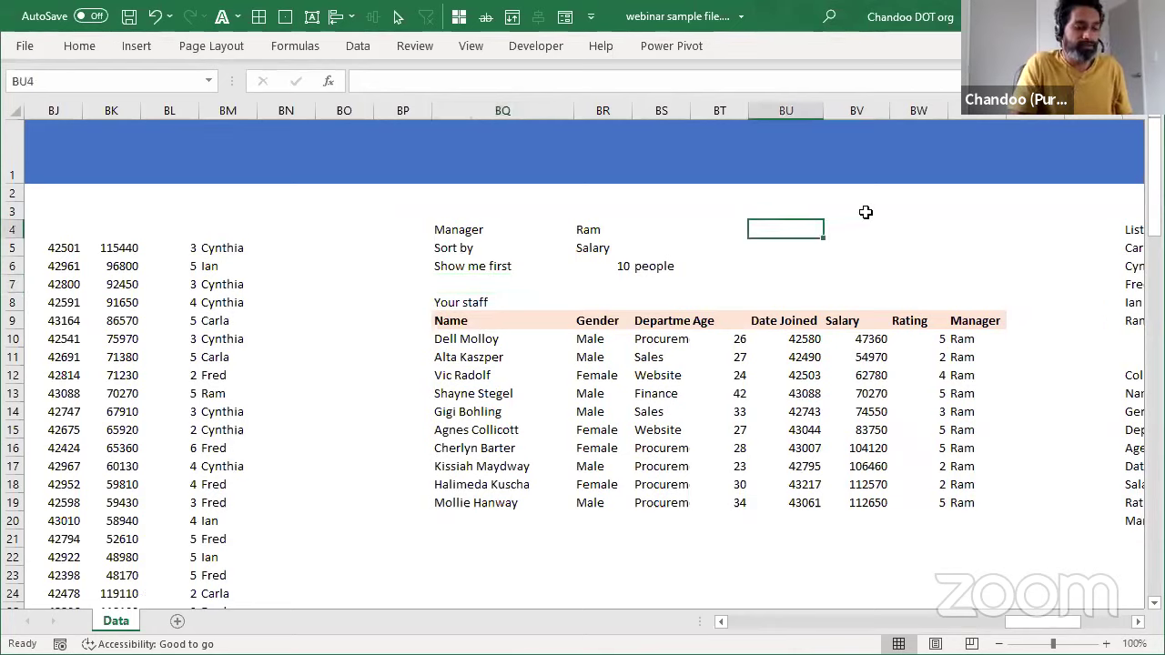
type("Average pay")
key("Tab")
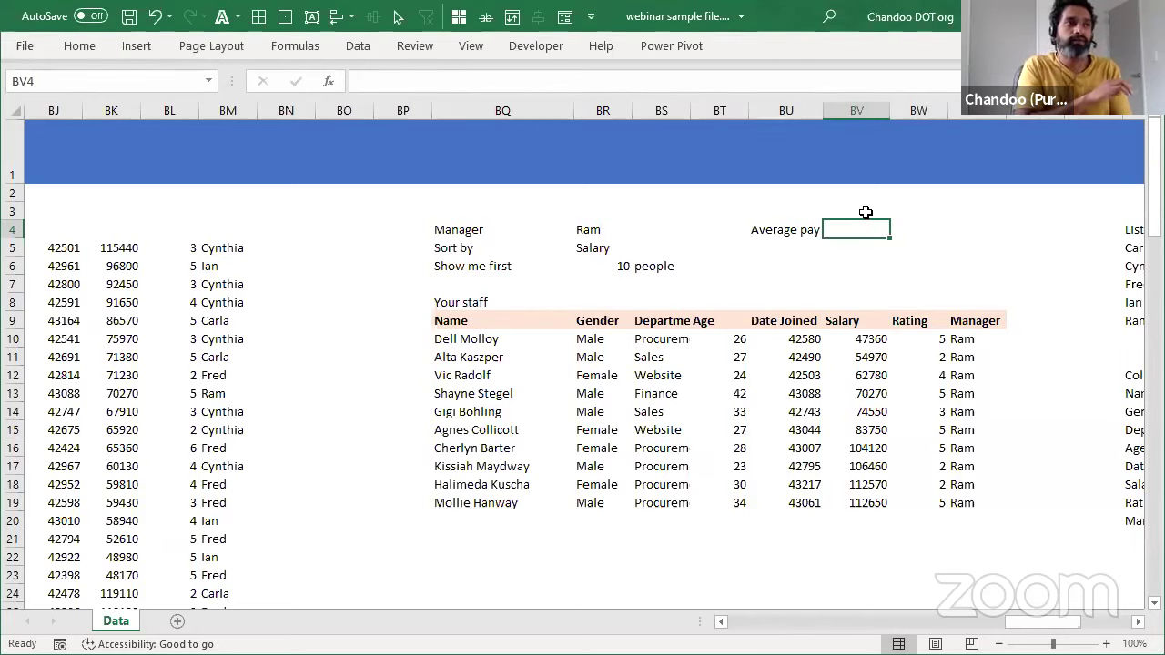
Step: Start an =AVERAGE( formula in BV4, dropping an earlier data[Salary] attempt
left_click(622, 270)
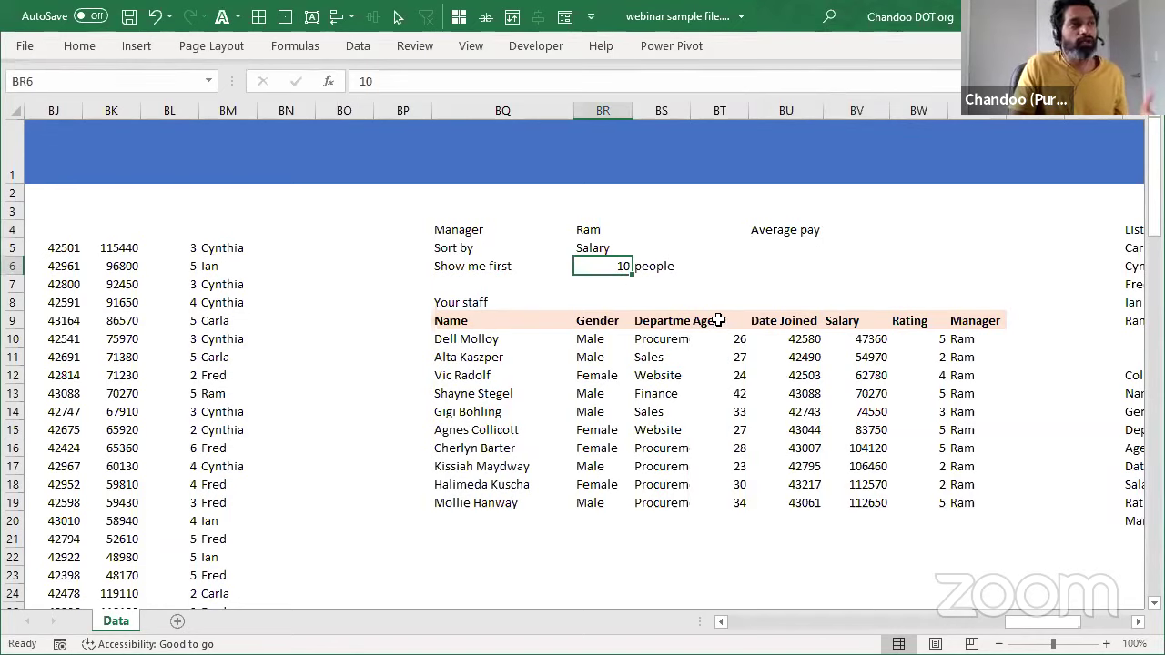
left_click(851, 227)
type("=d")
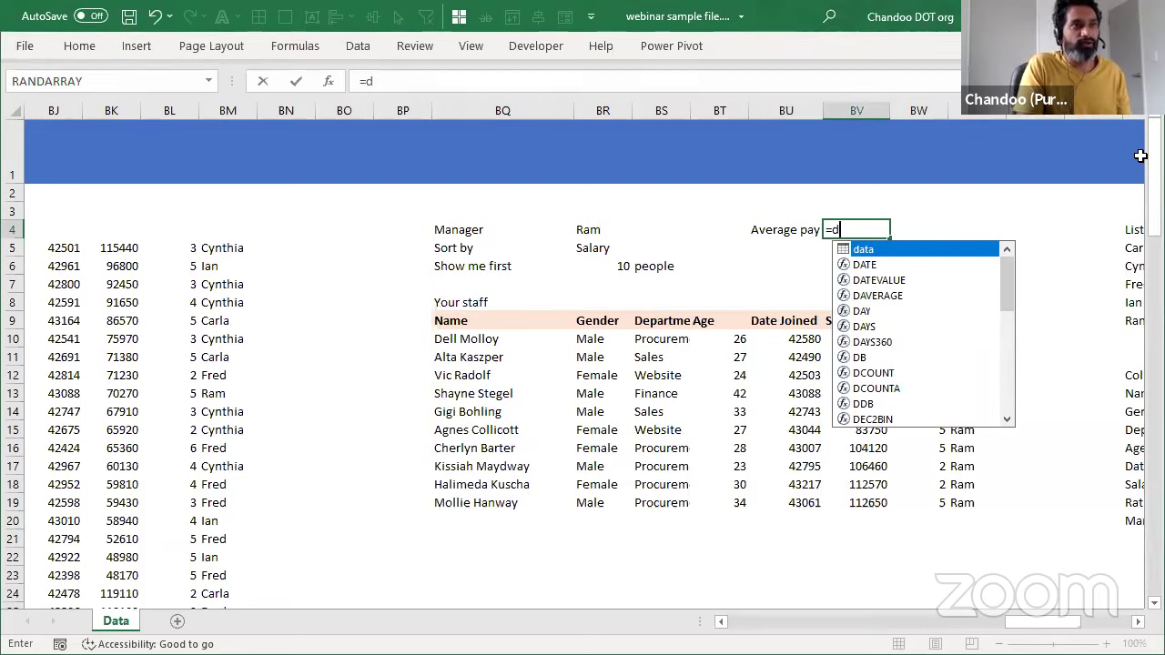
key("BackSpace")
type("average(data[Salary")
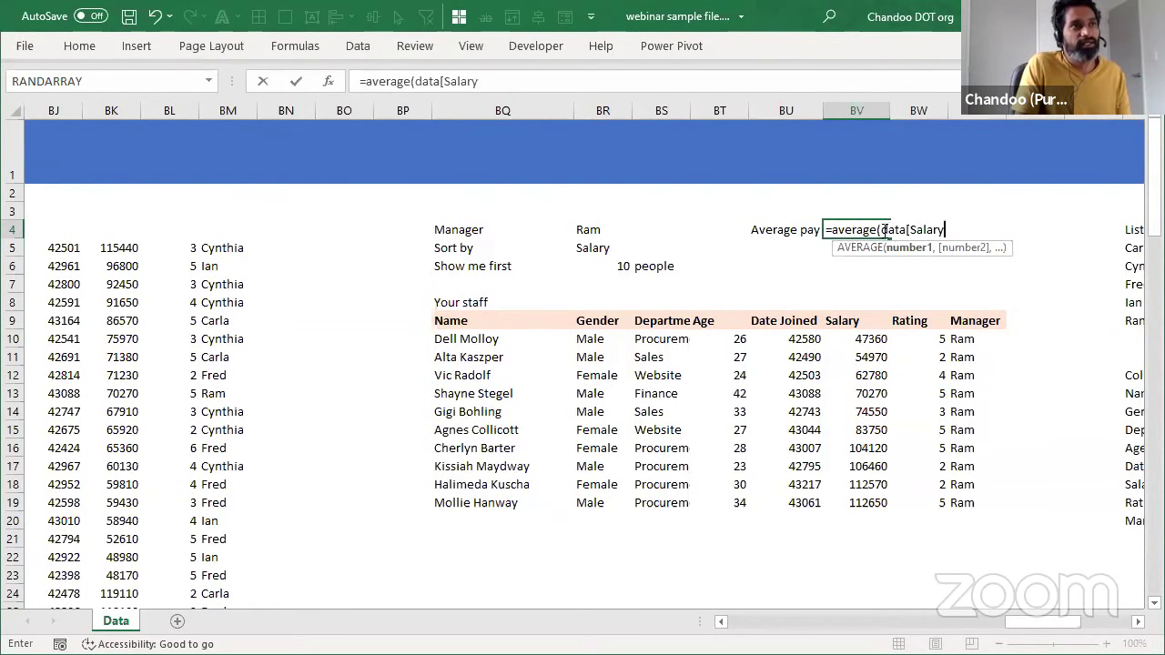
key("BackSpace")
key("BackSpace")
key("BackSpace")
key("BackSpace")
key("BackSpace")
key("BackSpace")
key("BackSpace")
key("BackSpace")
key("BackSpace")
key("BackSpace")
key("BackSpace")
key("BackSpace")
key("BackSpace")
key("BackSpace")
key("BackSpace")
key("BackSpace")
key("BackSpace")
key("BackSpace")
key("BackSpace")
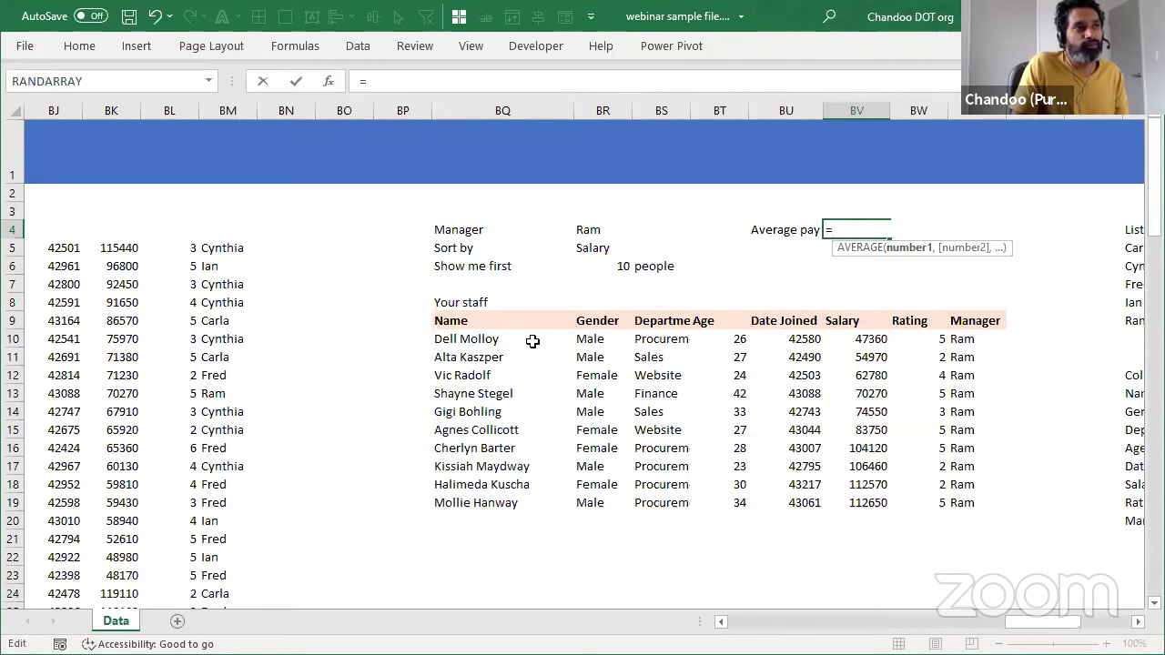
key("Escape")
left_click(462, 340)
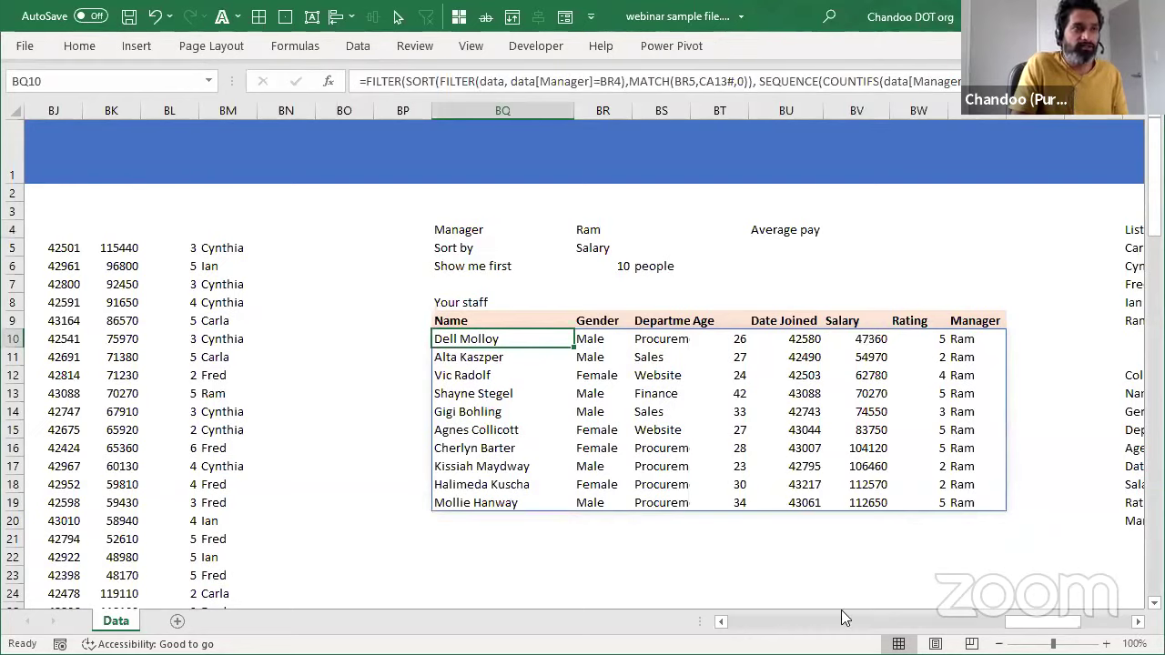
left_click(843, 232)
type("=")
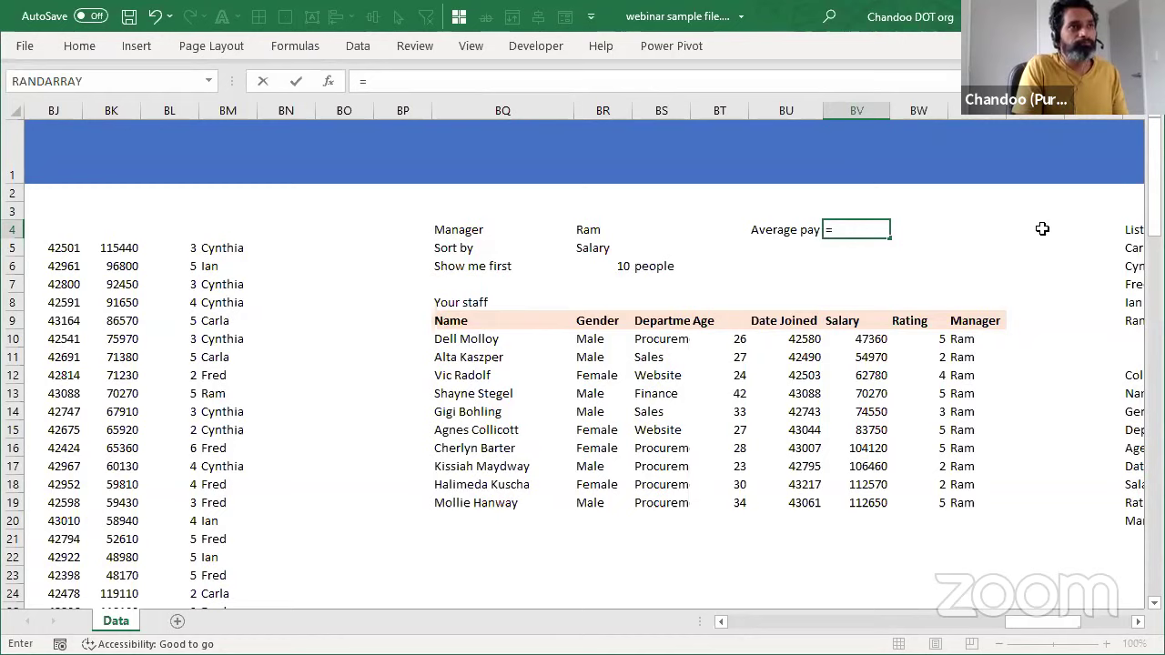
type("AVERAGE(")
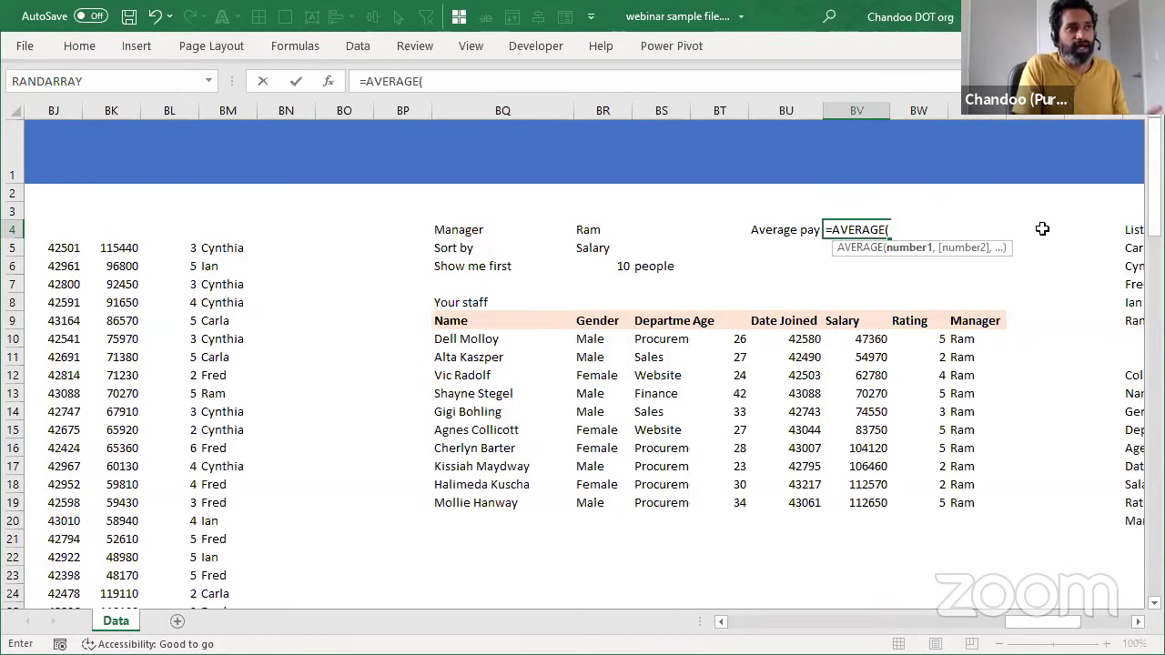
Step: Complete BV4 as =AVERAGE(INDEX(BQ10#,,6)) and check it against BV10:BV19's average
left_click(1137, 623)
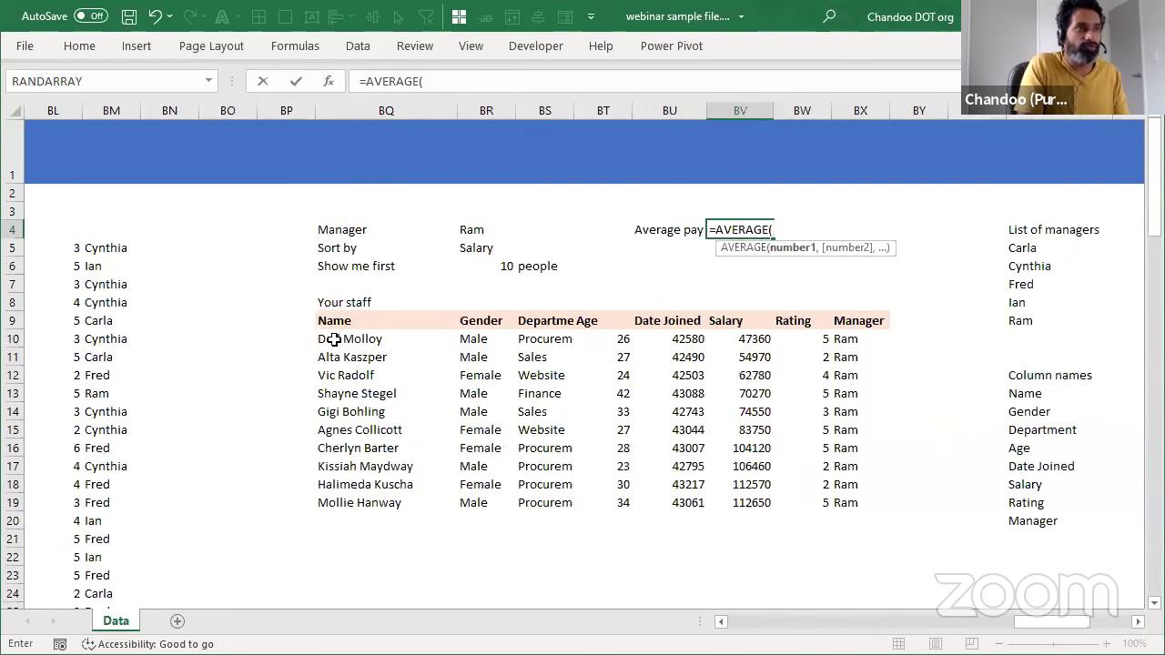
left_click(335, 340)
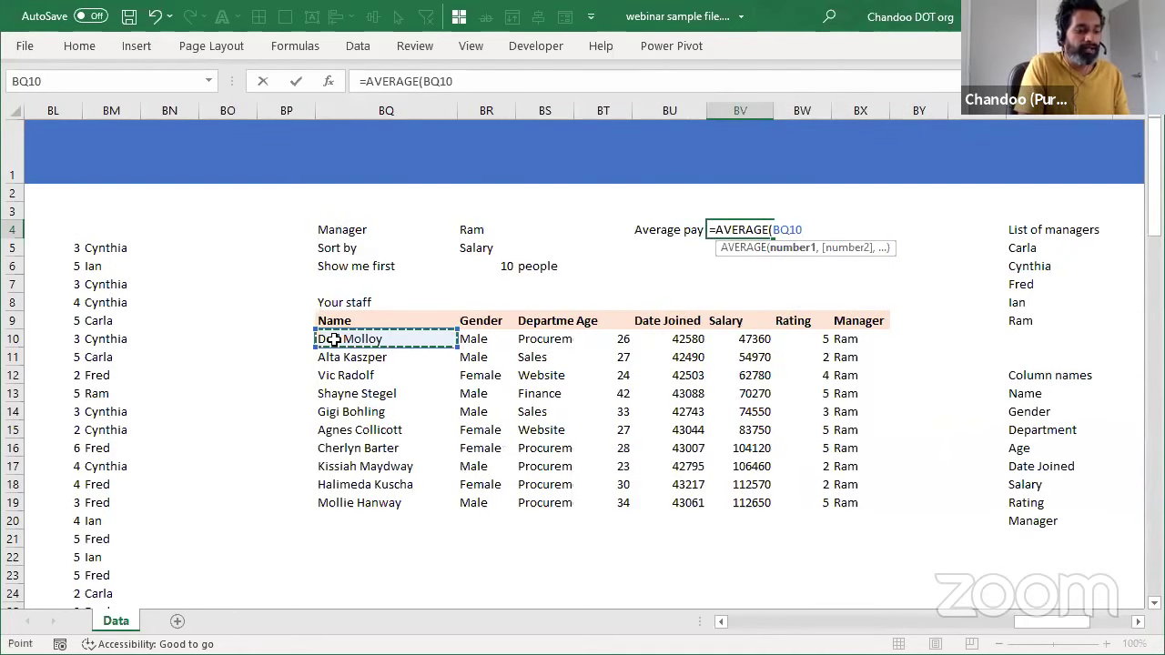
type("#")
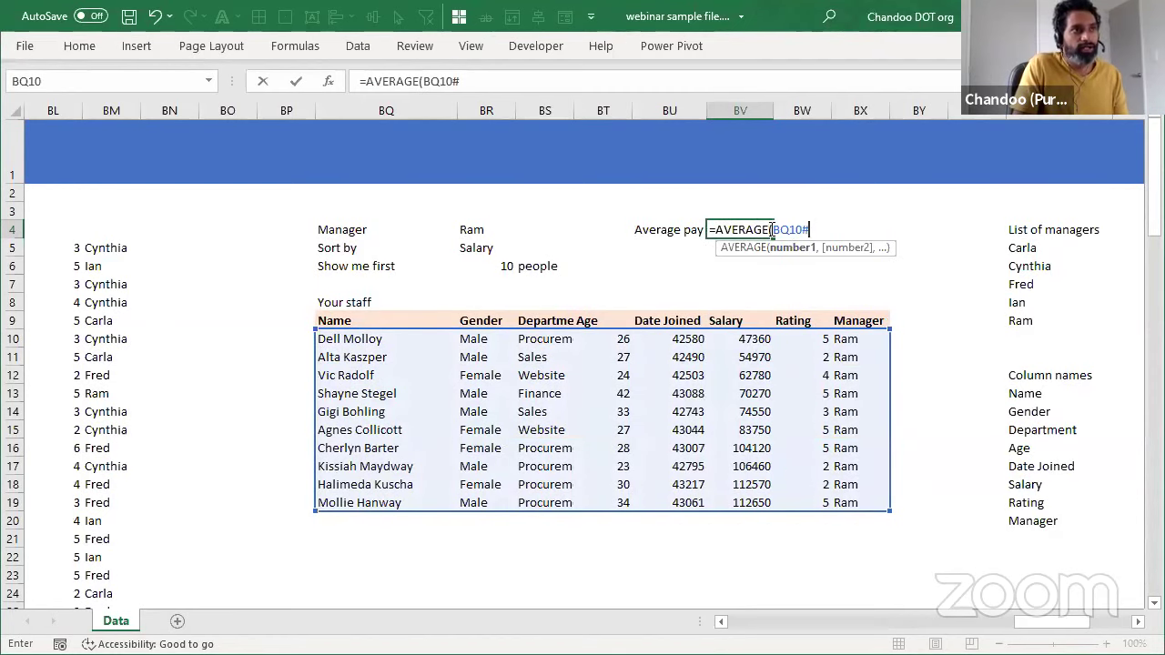
left_click(772, 229)
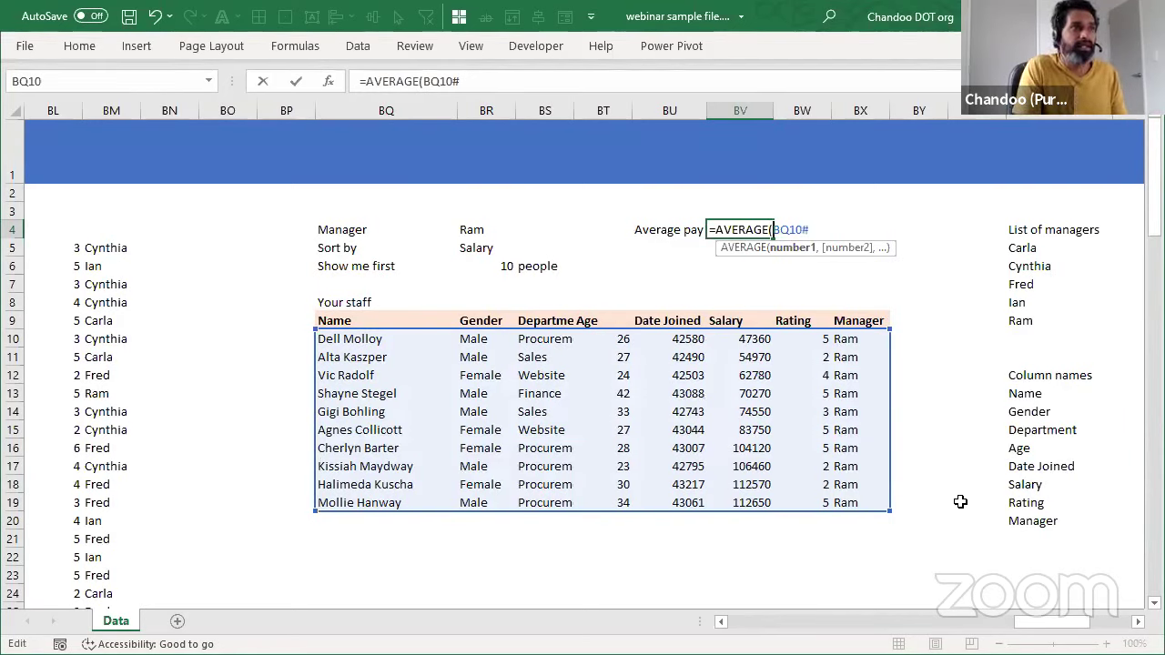
type("INDEX(BQ10#")
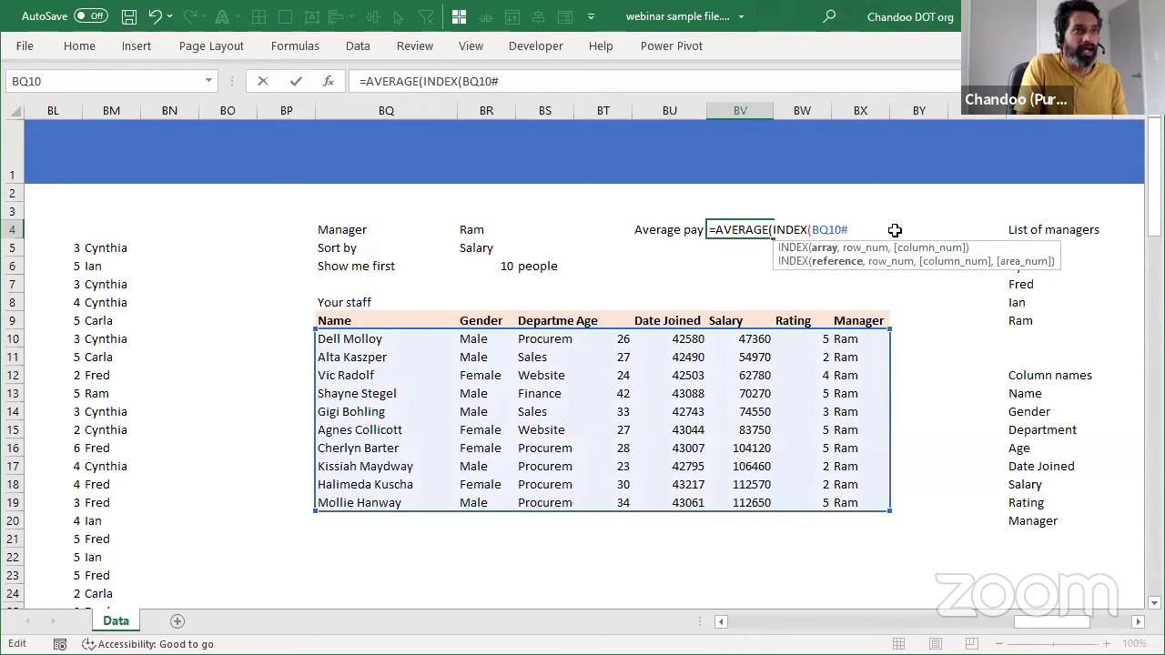
type(",")
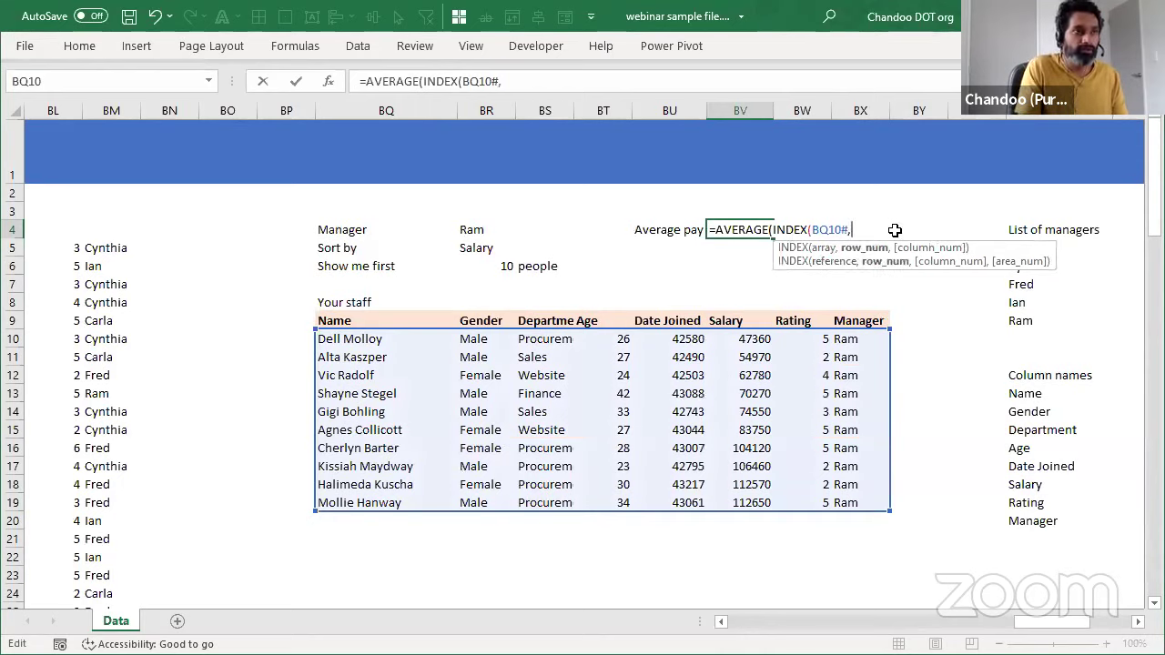
type(",6")
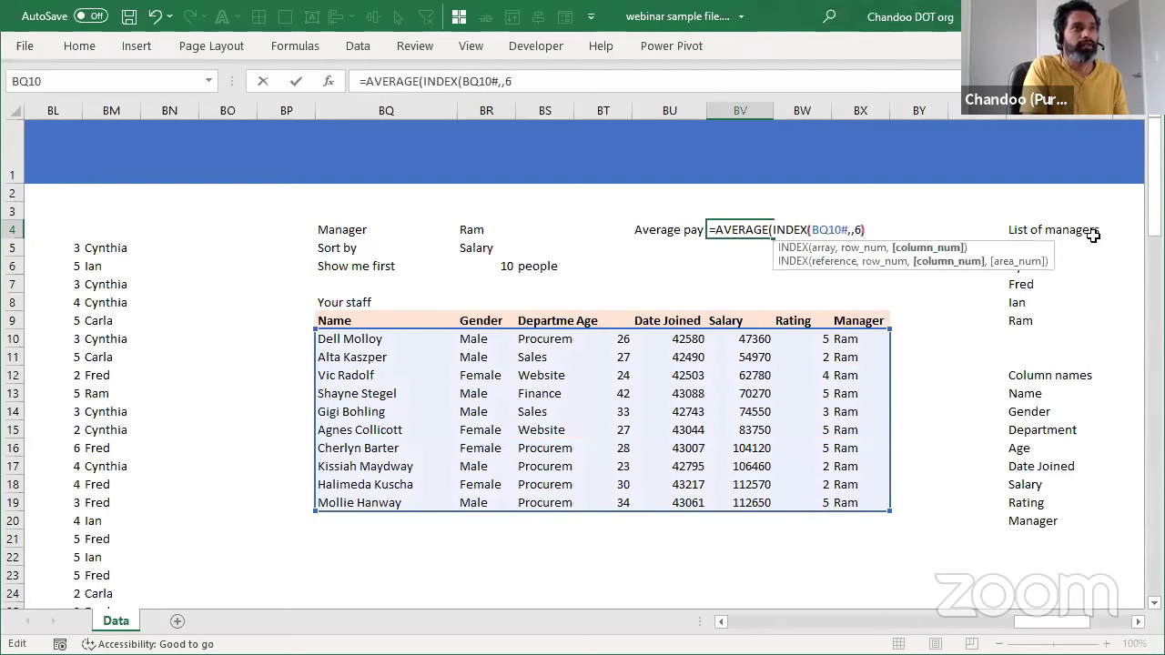
key("Return")
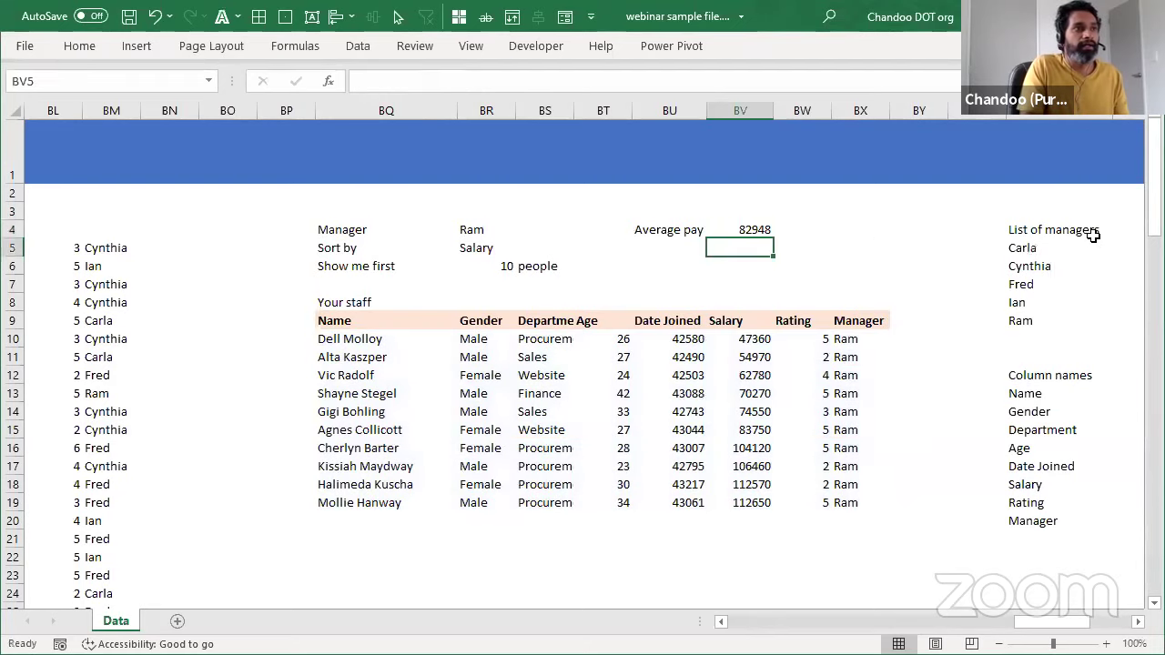
left_click(761, 229)
left_click_drag(755, 339, 754, 505)
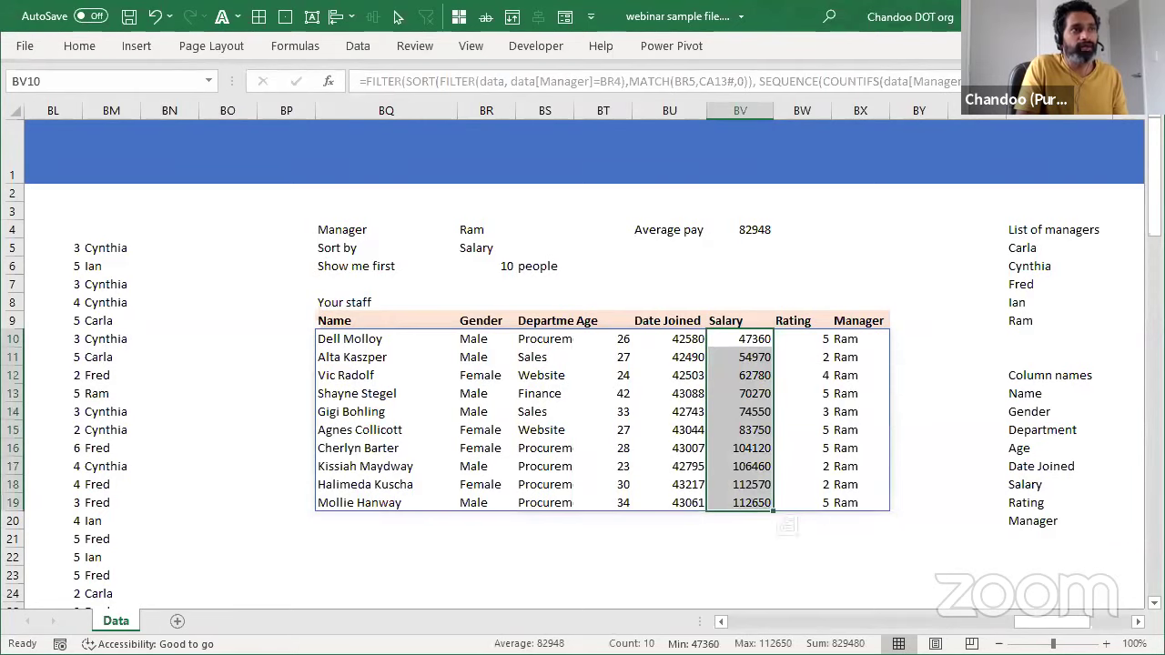
left_click(764, 230)
Step: Switch the BR4 Manager to Cynthia and reopen the Average pay formula
left_click(468, 265)
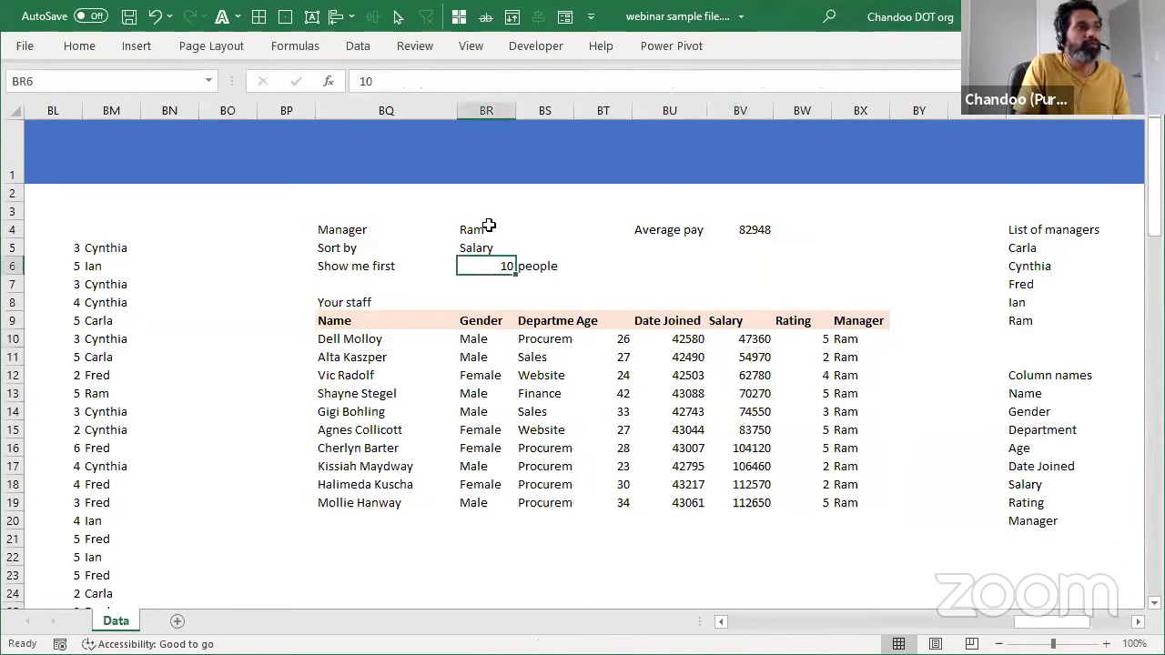
left_click(471, 229)
left_click(524, 230)
left_click(491, 257)
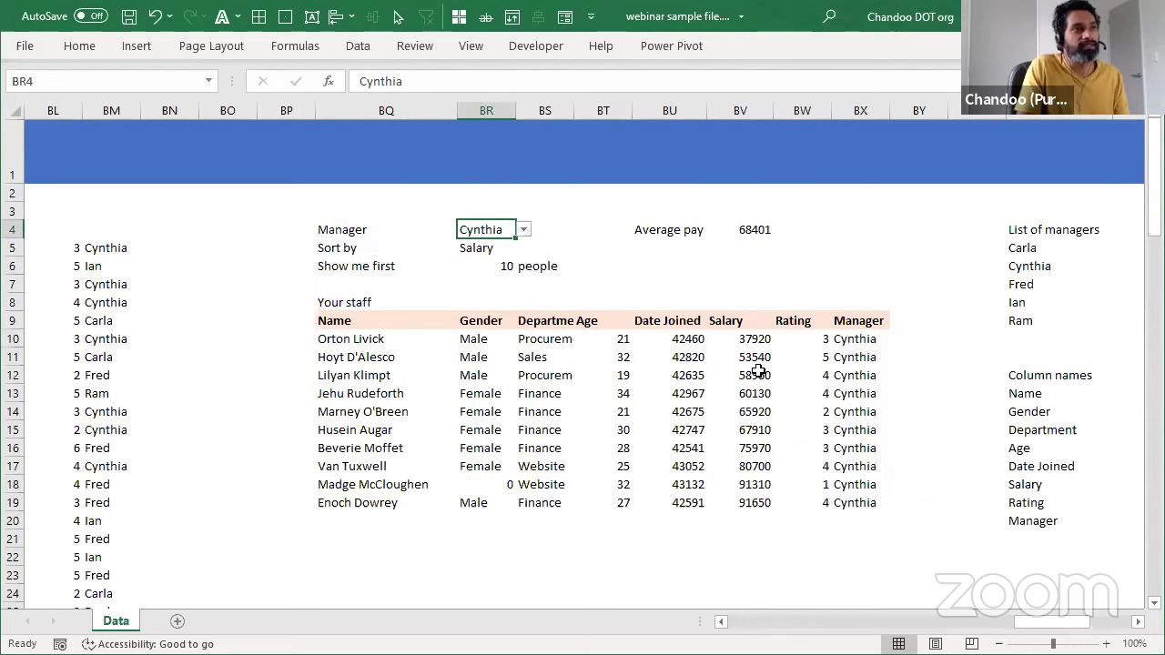
left_click(756, 229)
key("F2")
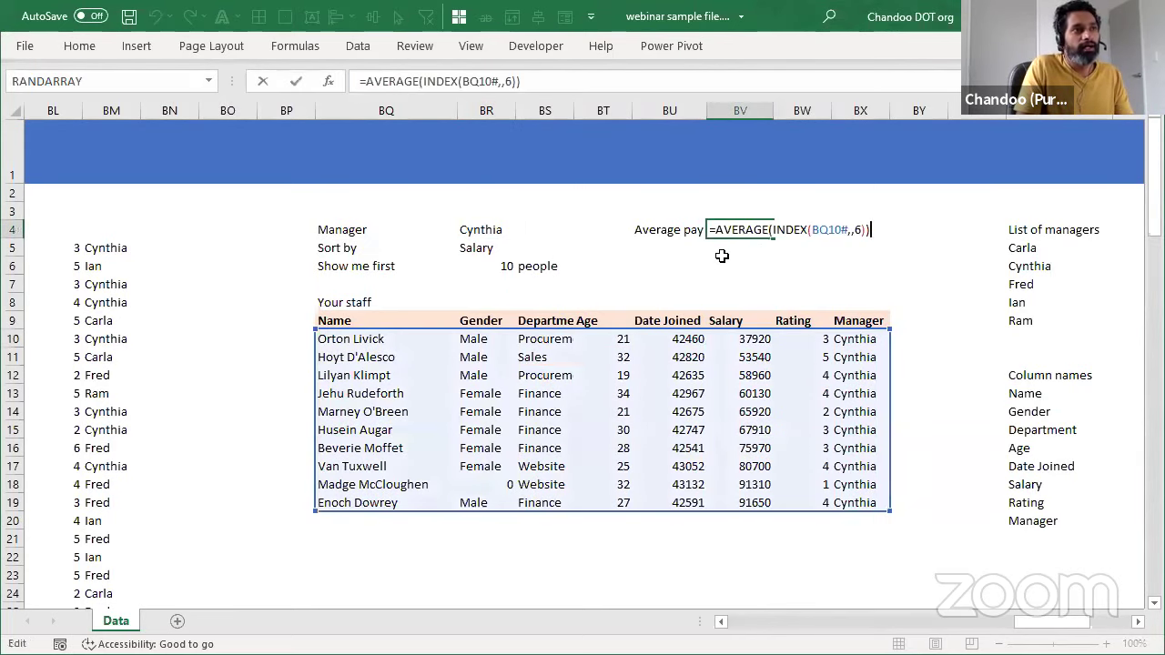
Step: Enter =AVERAGE(BV10#) in BV5, which returns #REF!
key("Return")
type("=")
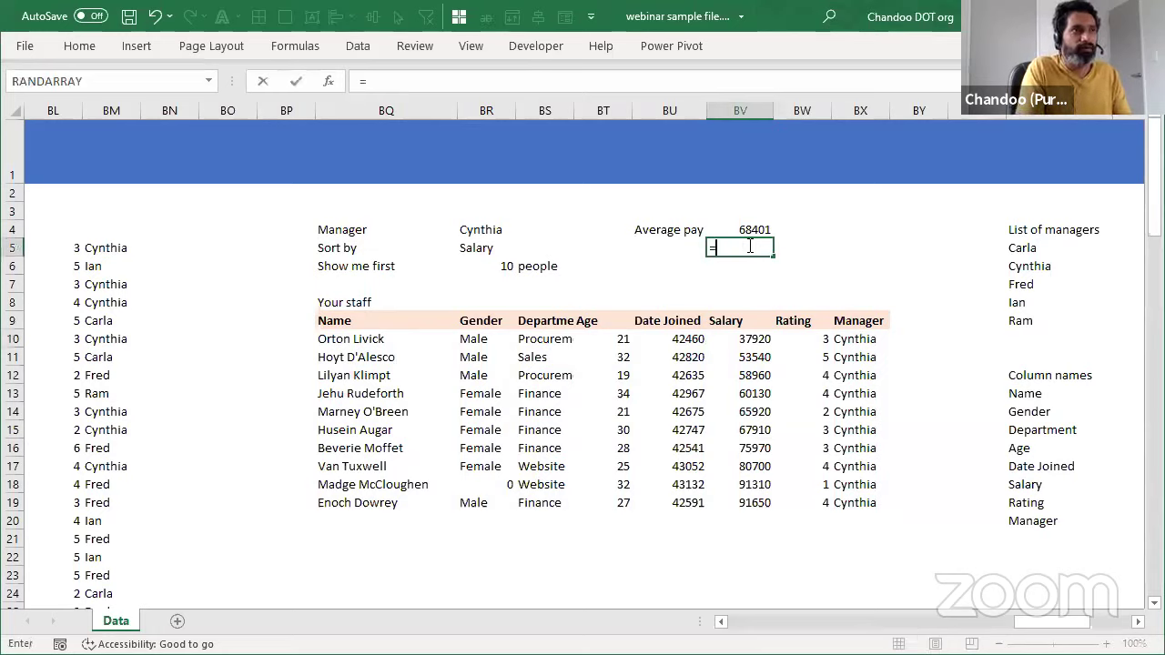
type("AVERAGE(")
left_click(739, 339)
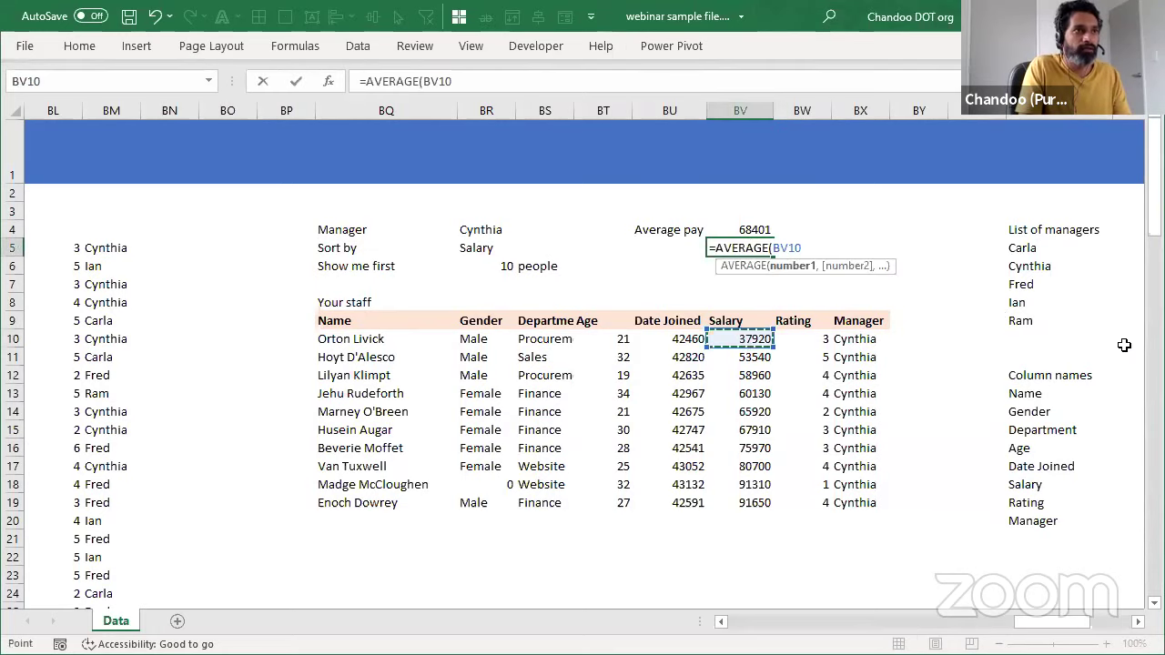
type("#")
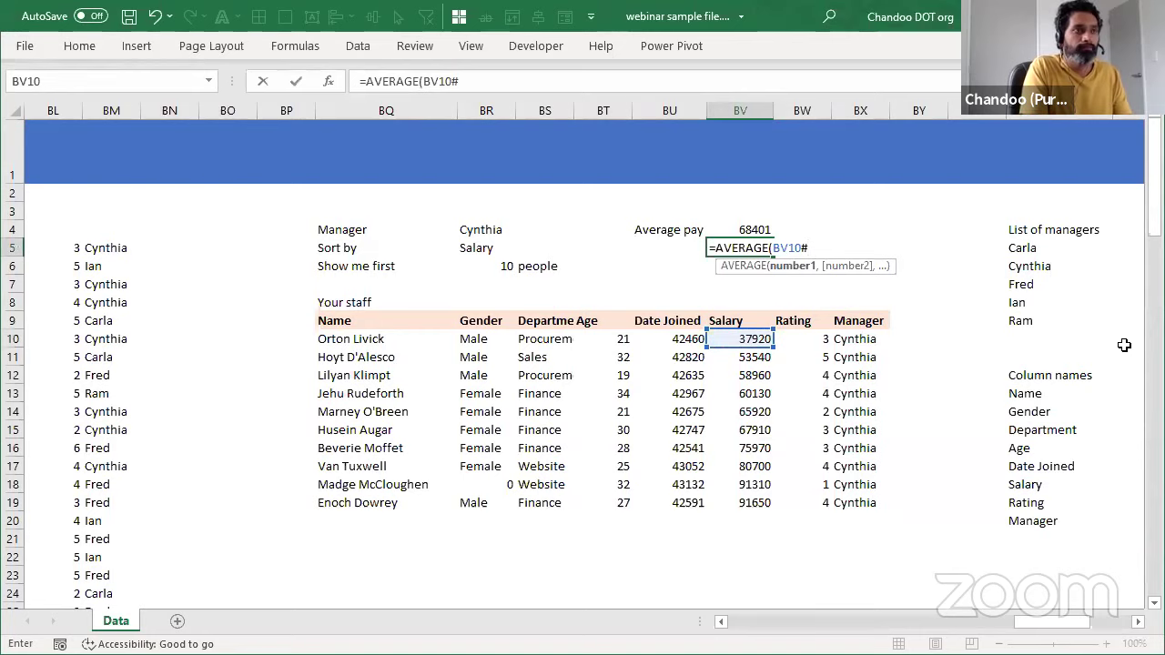
type(")")
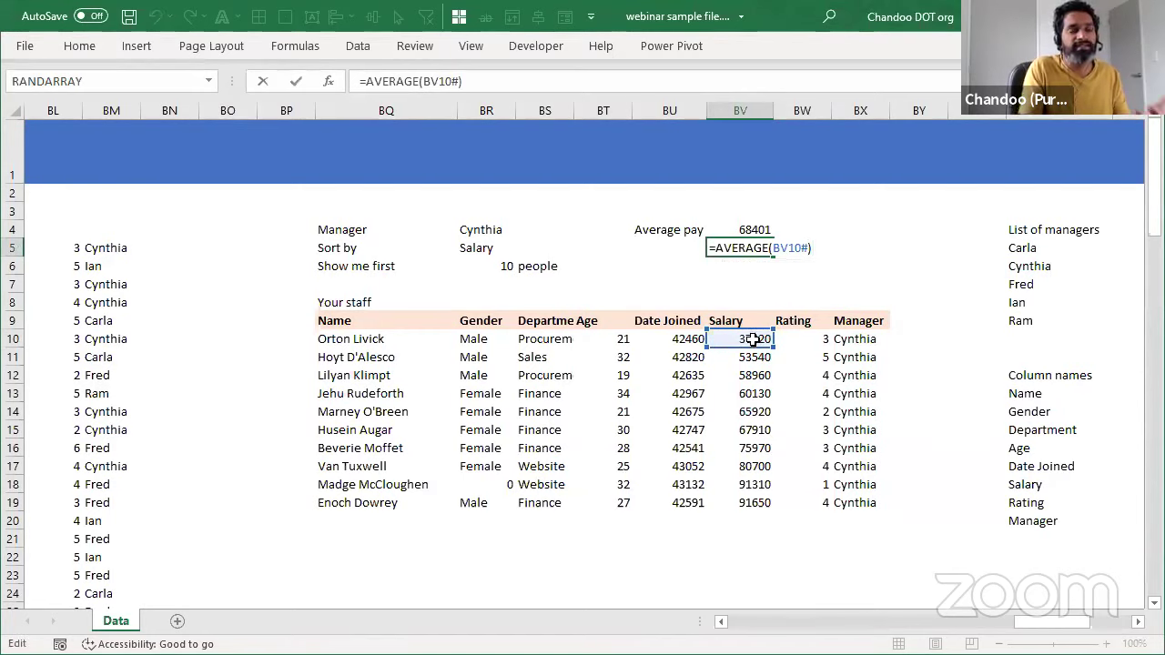
left_click(329, 337)
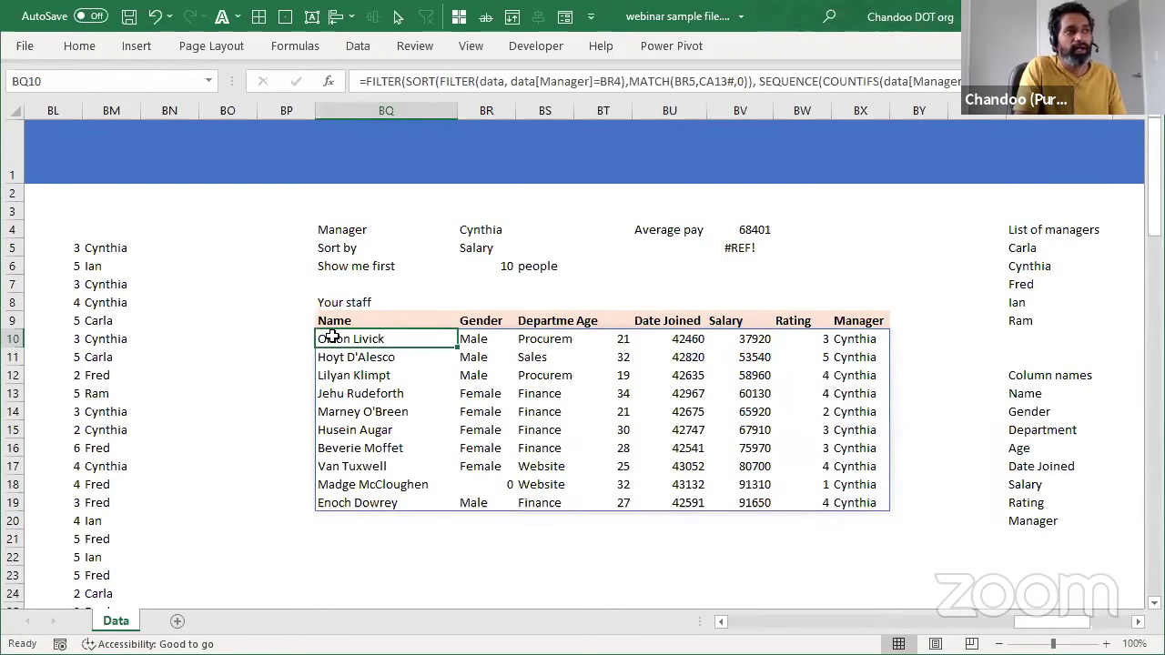
Step: Change the BV5 formula to =AVERAGE(BV10:BV19), giving 68401
left_click(740, 251)
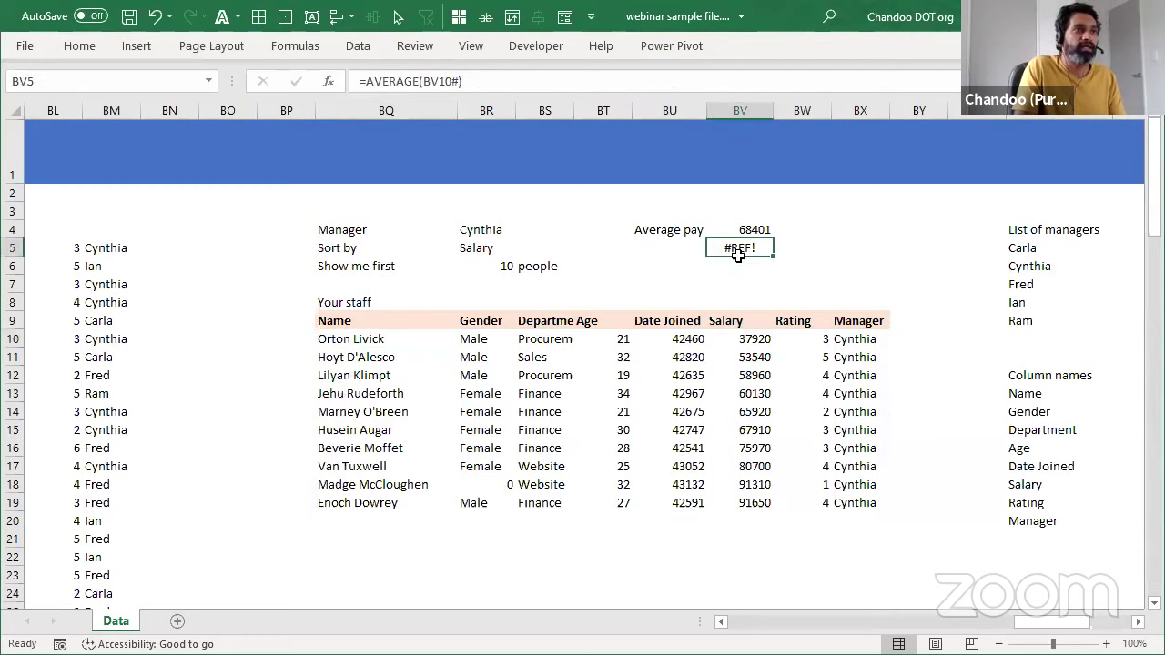
double_click(754, 251)
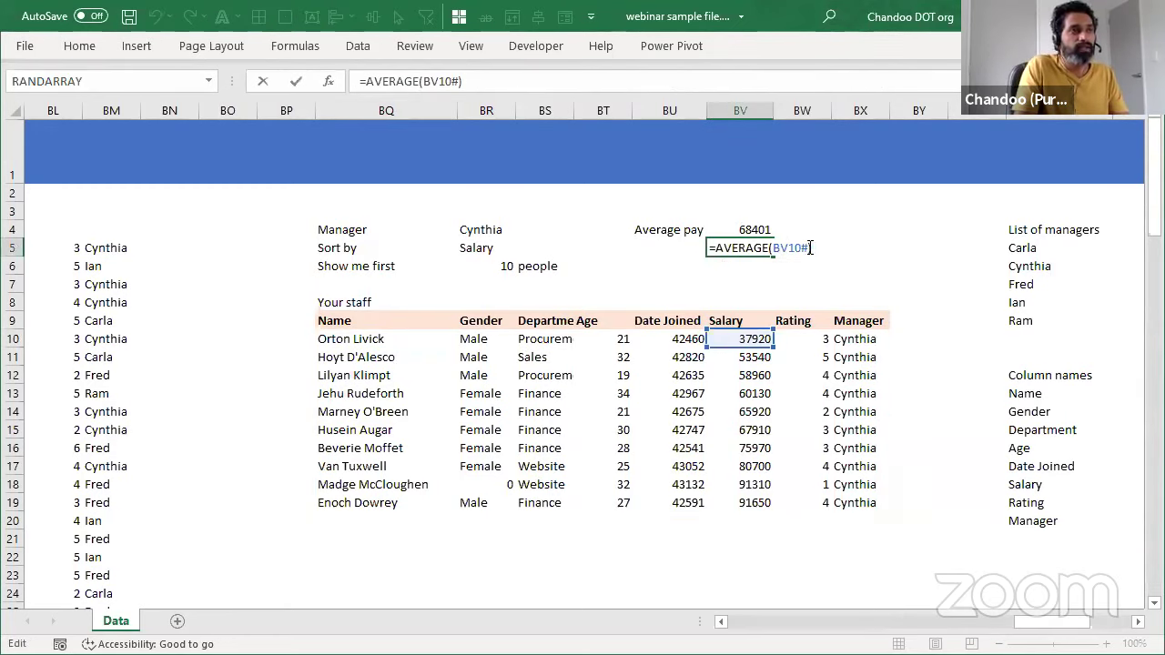
key("BackSpace")
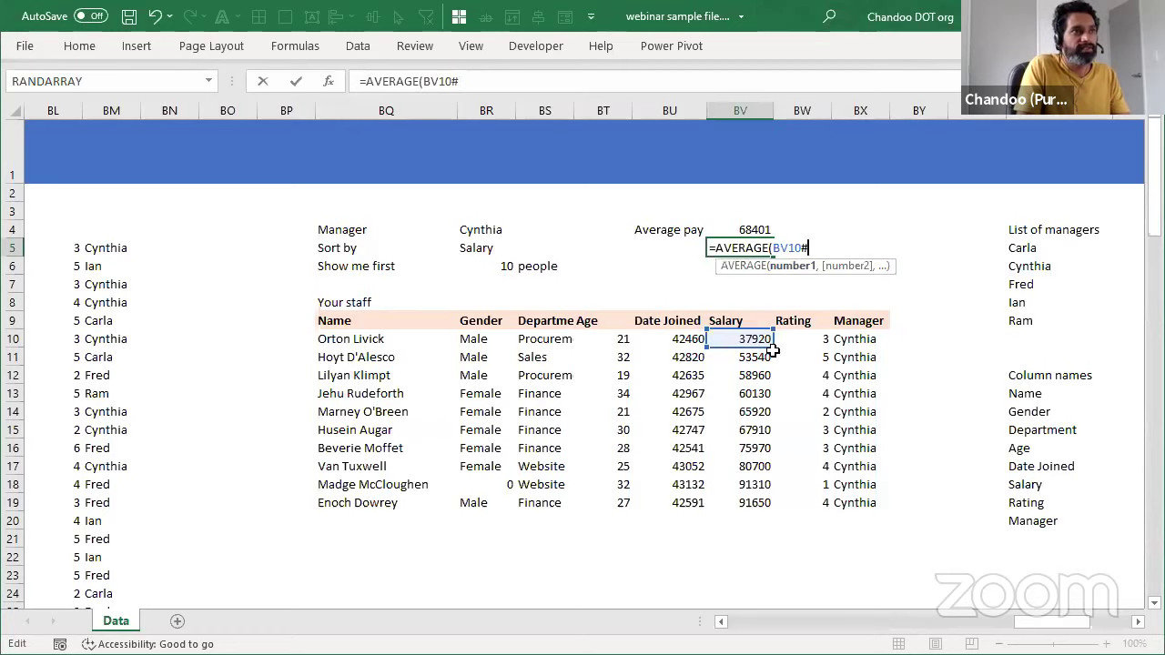
left_click_drag(774, 342, 769, 510)
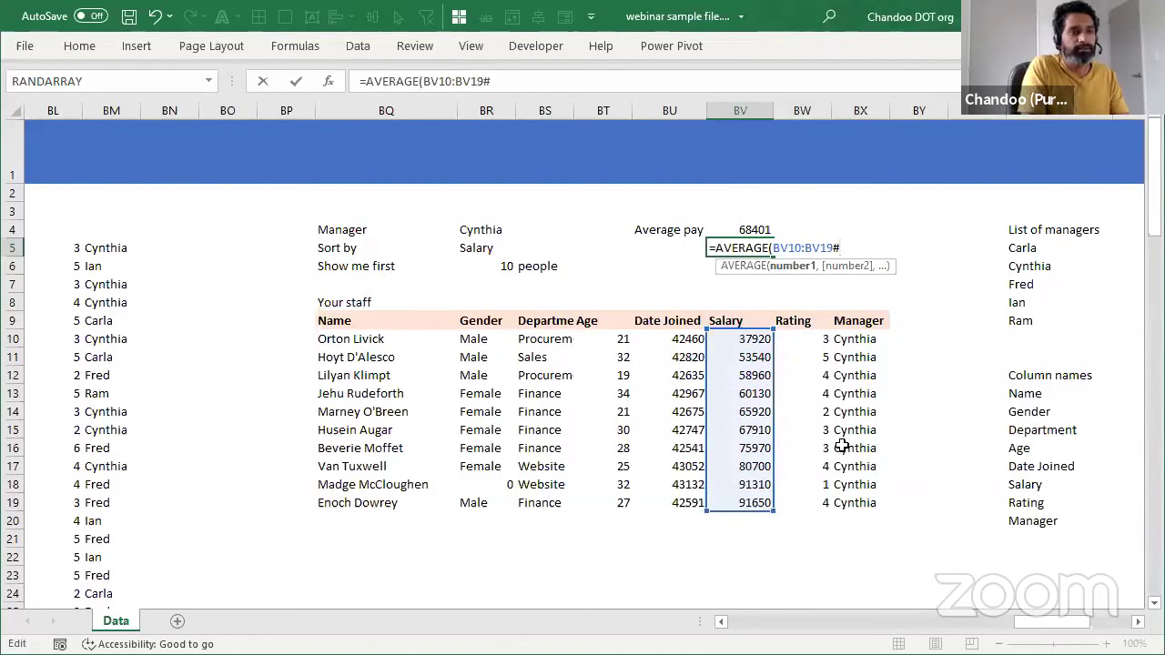
key("BackSpace")
key("Return")
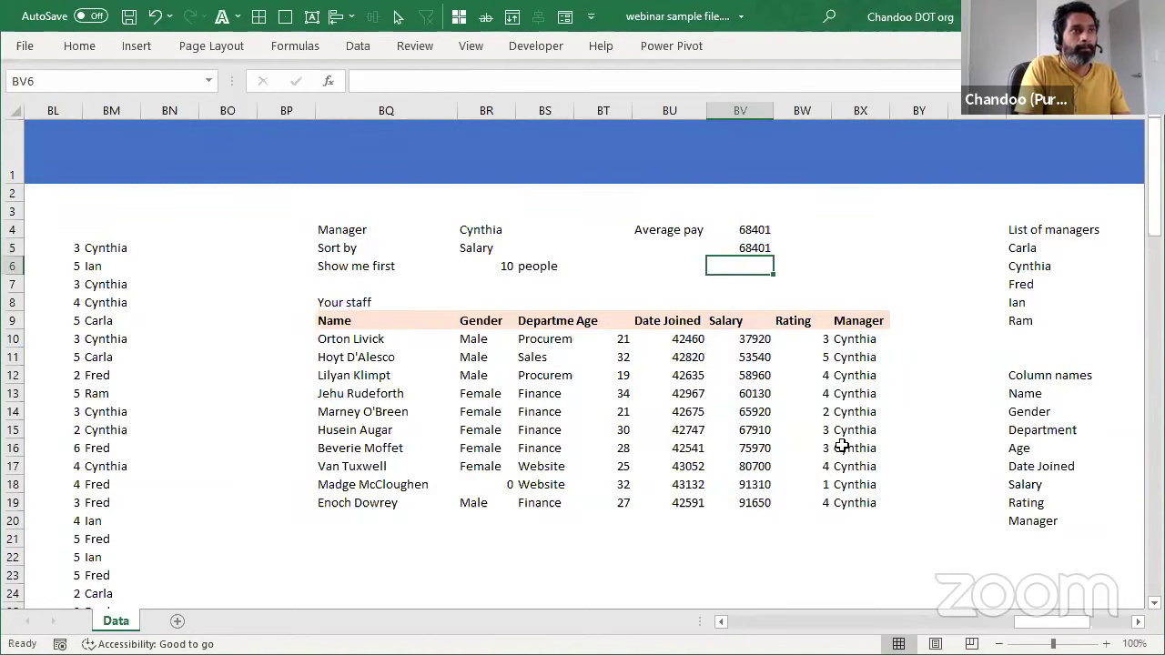
key("Up")
Step: Set the Show me first count in BR6 to 13 and compare both averages
left_click(478, 266)
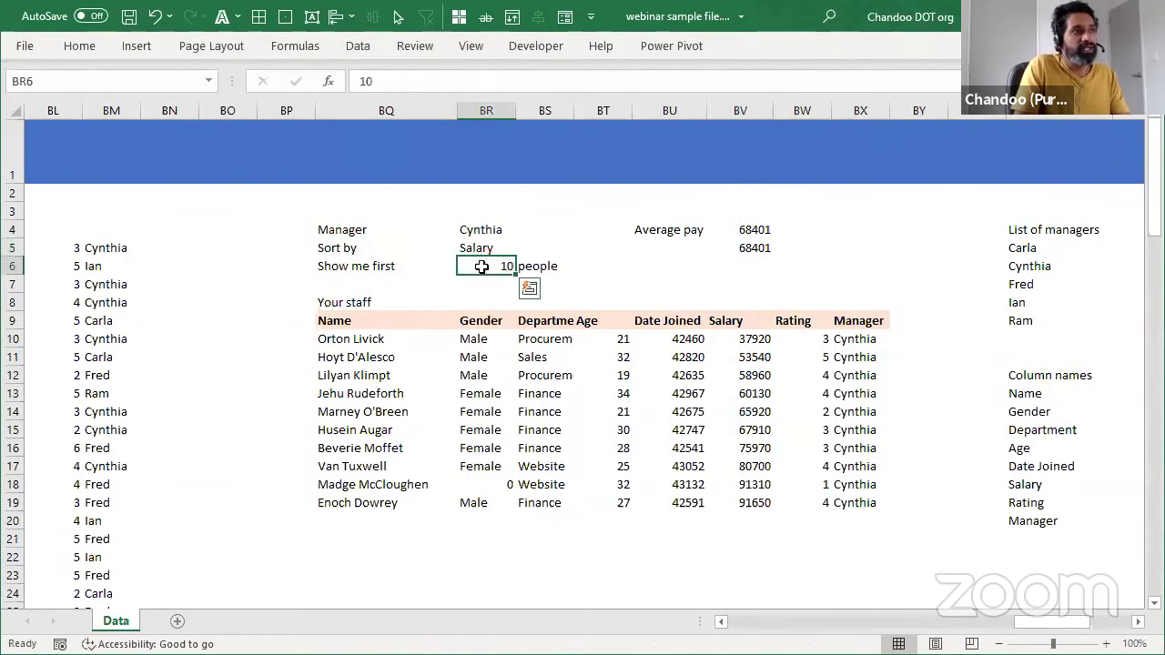
type("13")
key("Return")
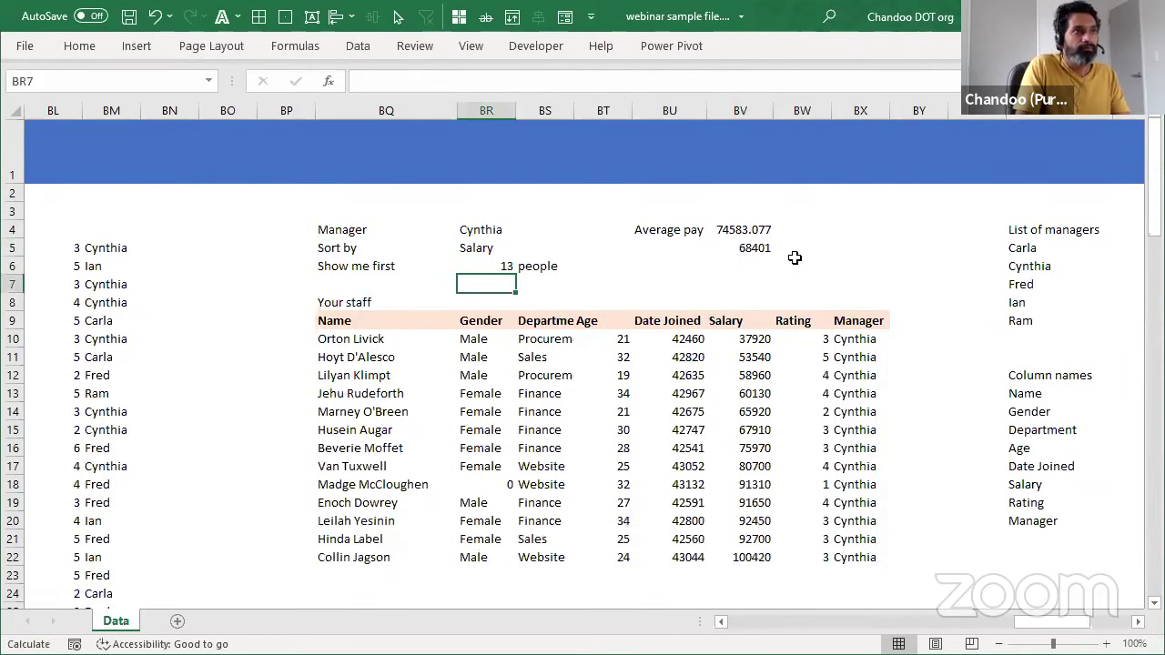
left_click(731, 224)
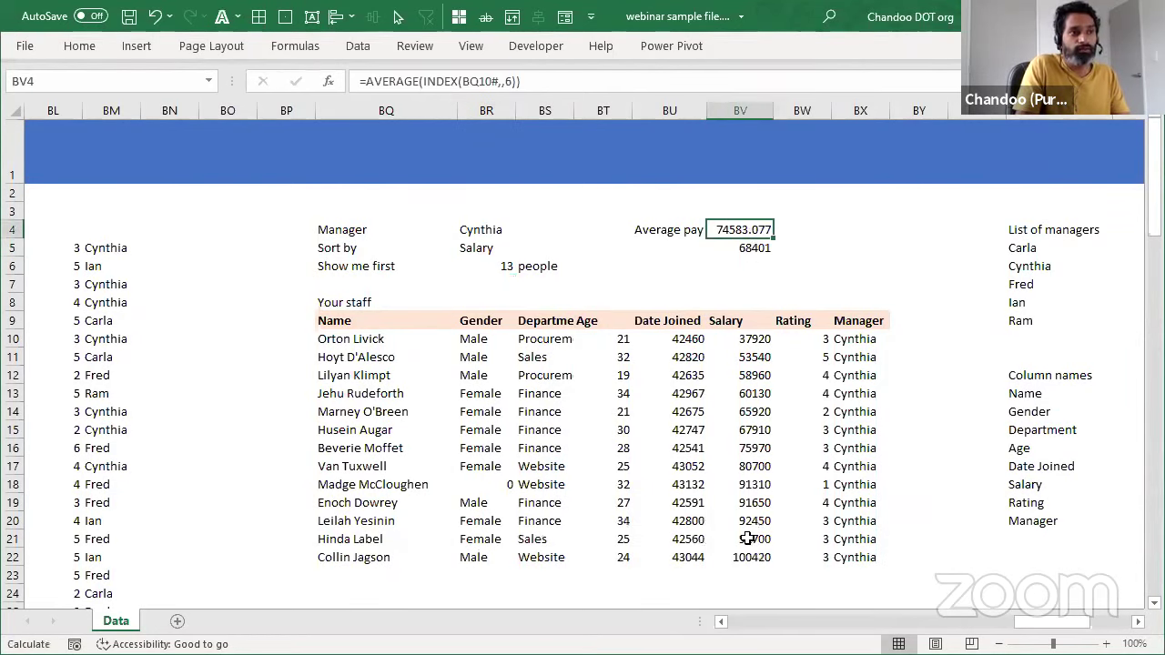
Step: Clear the fixed-range average from BV5
left_click(752, 248)
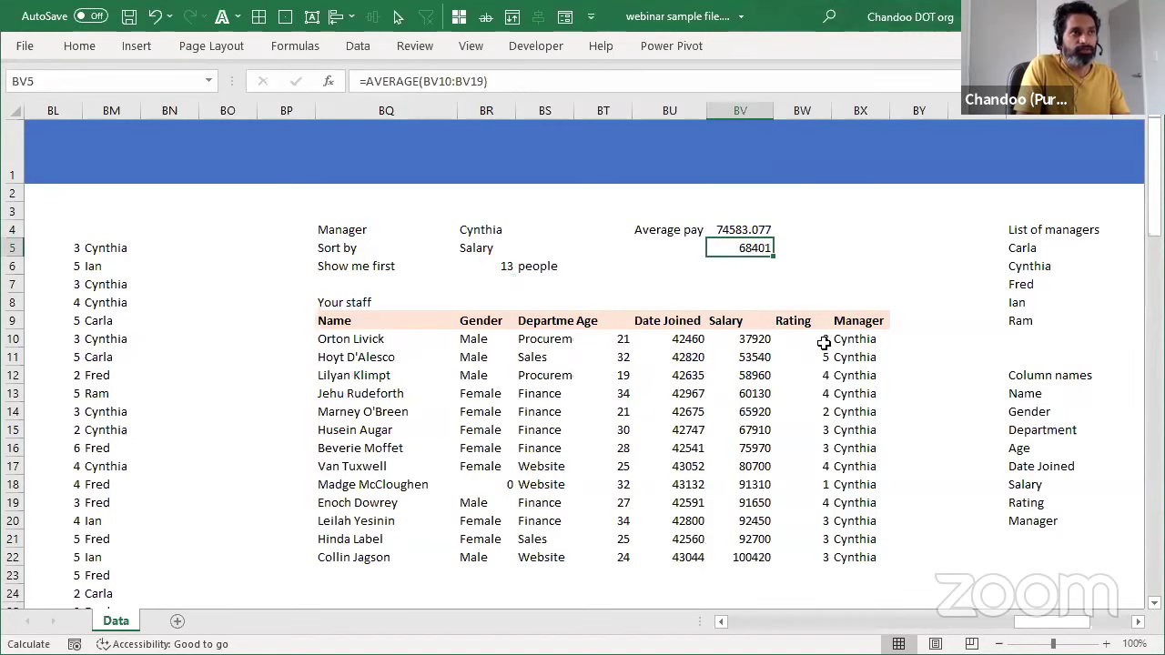
key("F2")
key("Escape")
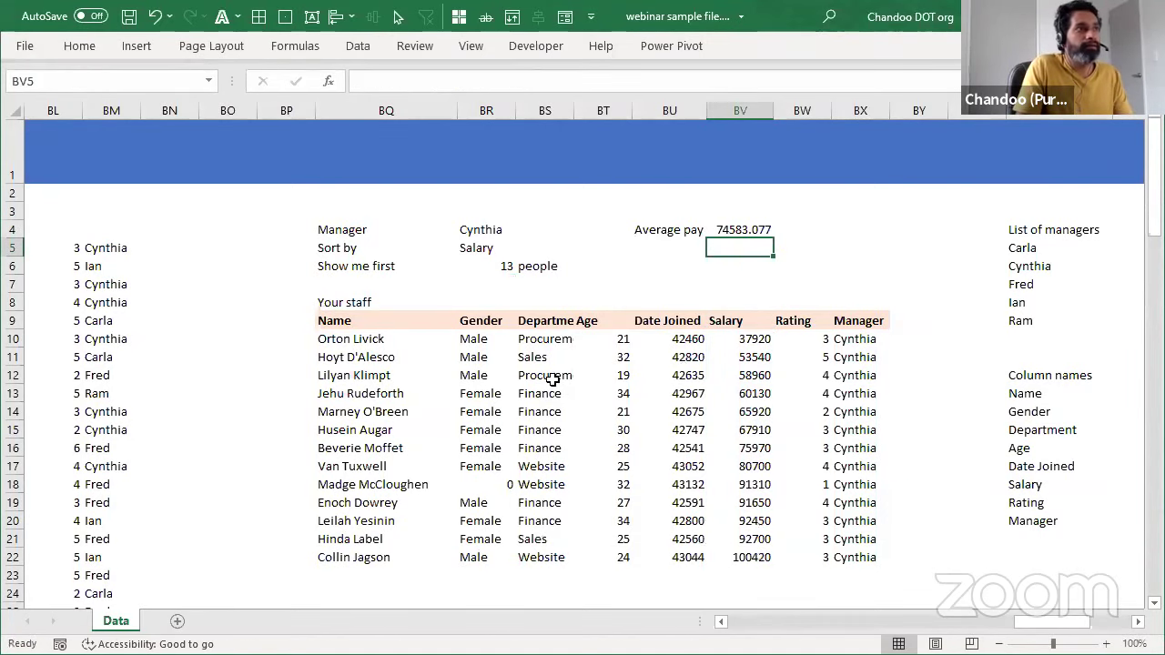
Step: Set the Show me first count in BR6 back to 10
left_click(480, 264)
type("10")
key("Return")
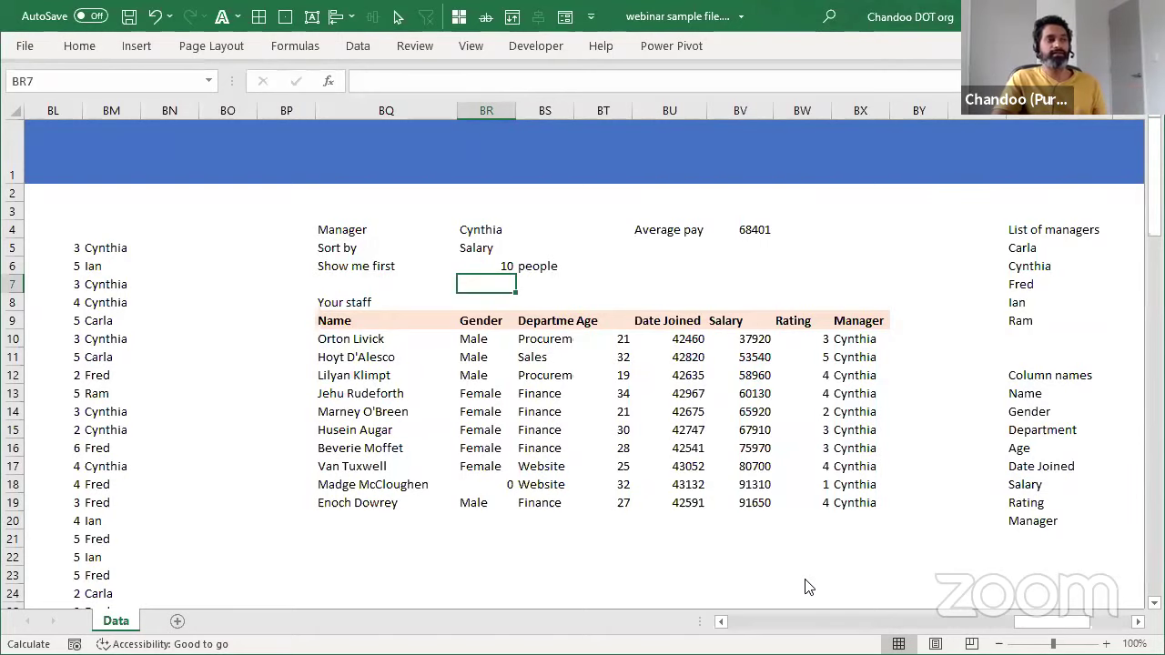
left_click(329, 341)
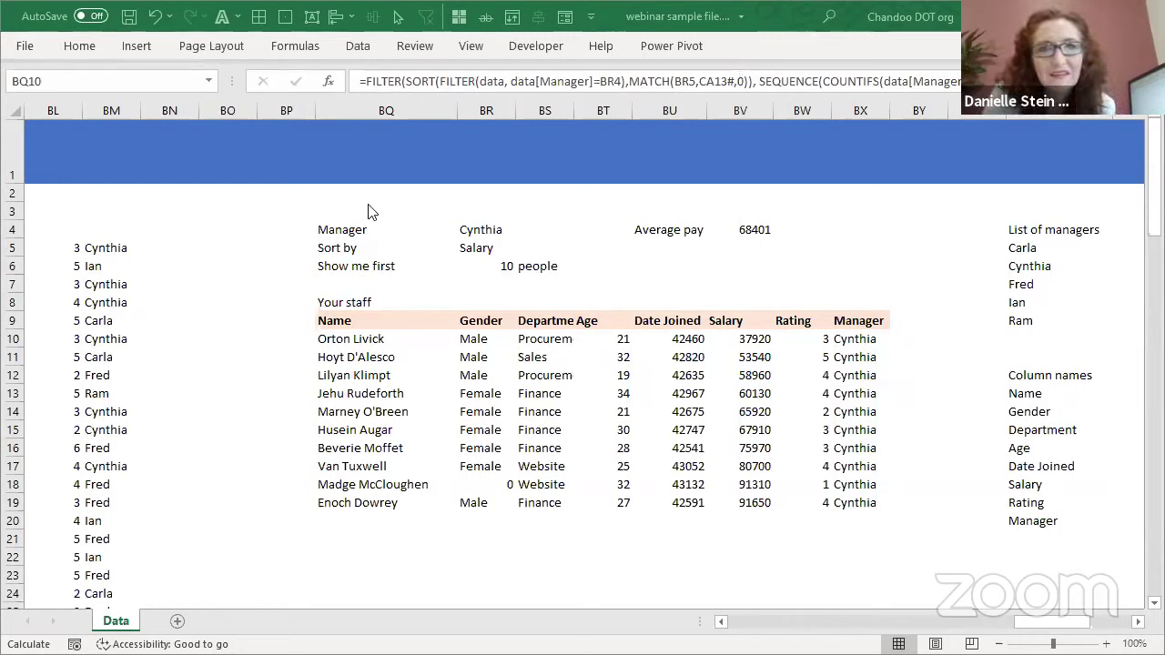
key("alt+Tab")
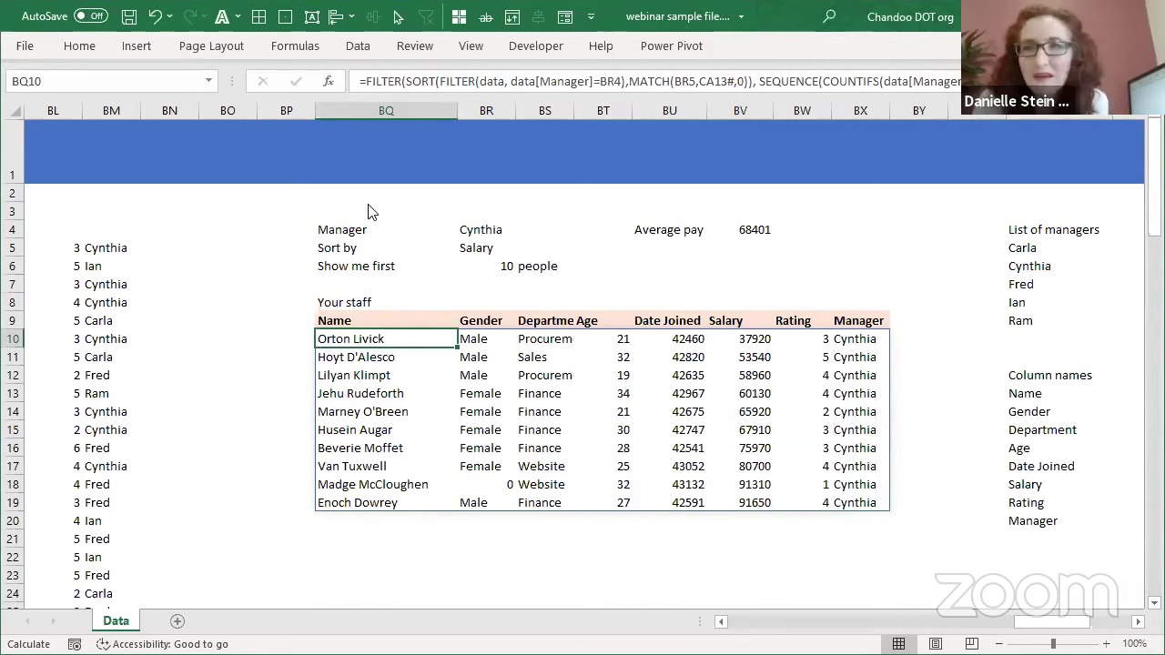
key("alt+Tab")
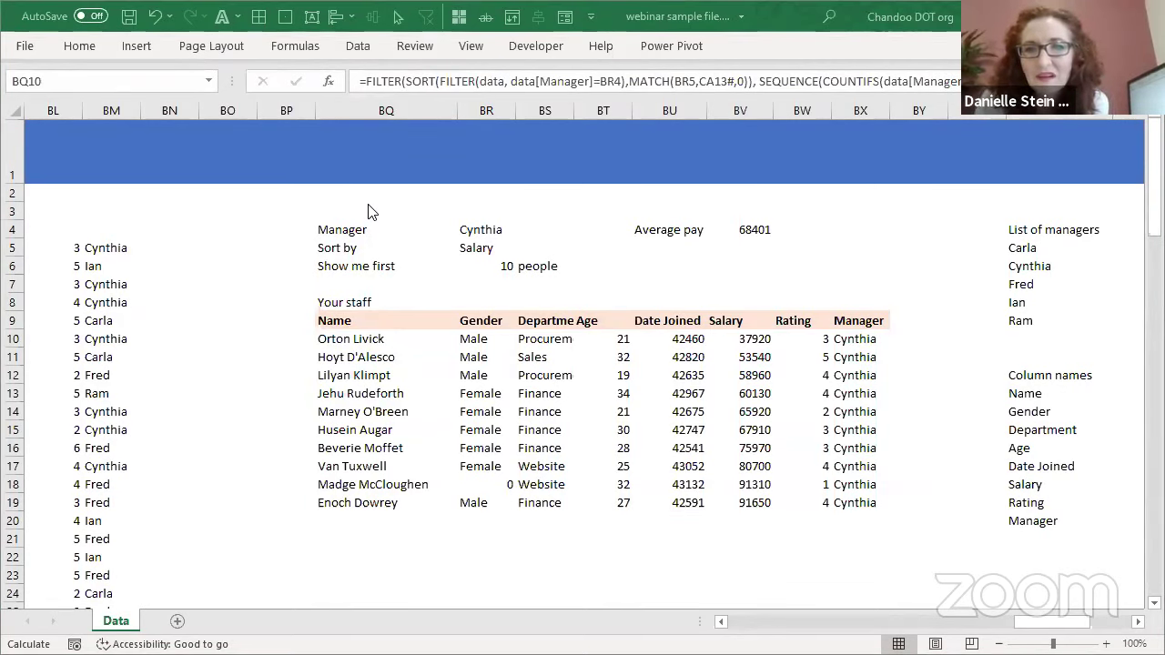
key("alt+Tab")
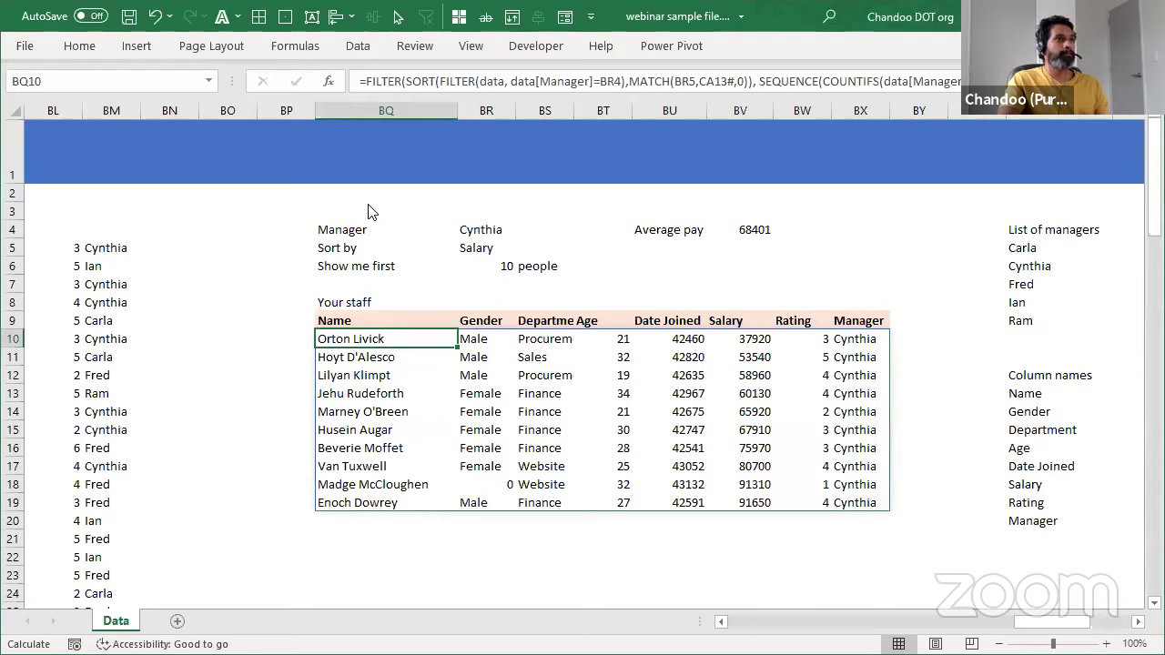
key("alt+Tab")
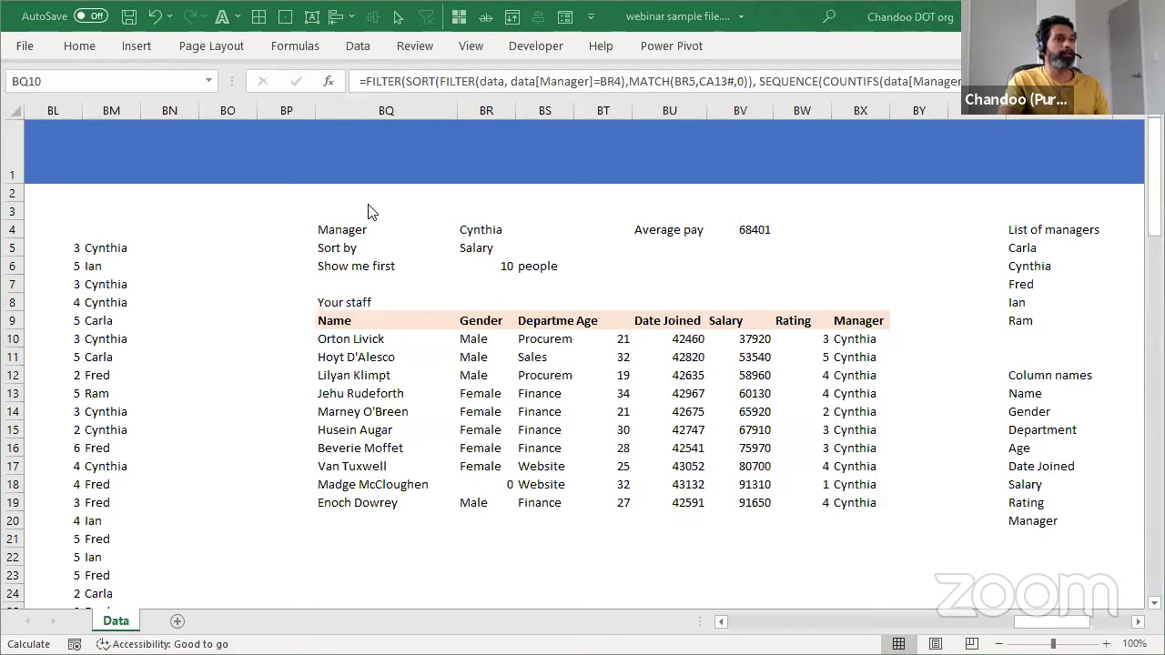